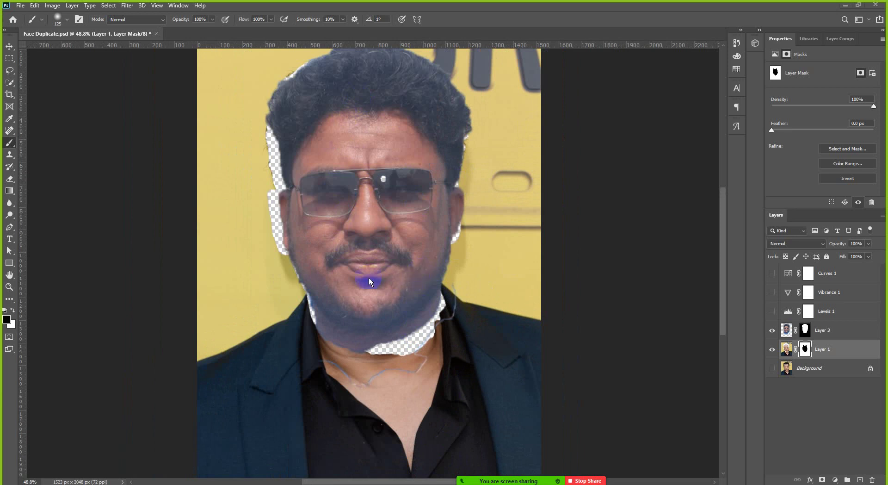
Step: Select Layer 3 and hide Layer 1 so that the masked face is isolated on the canvas
left_click(805, 330)
left_click(824, 331)
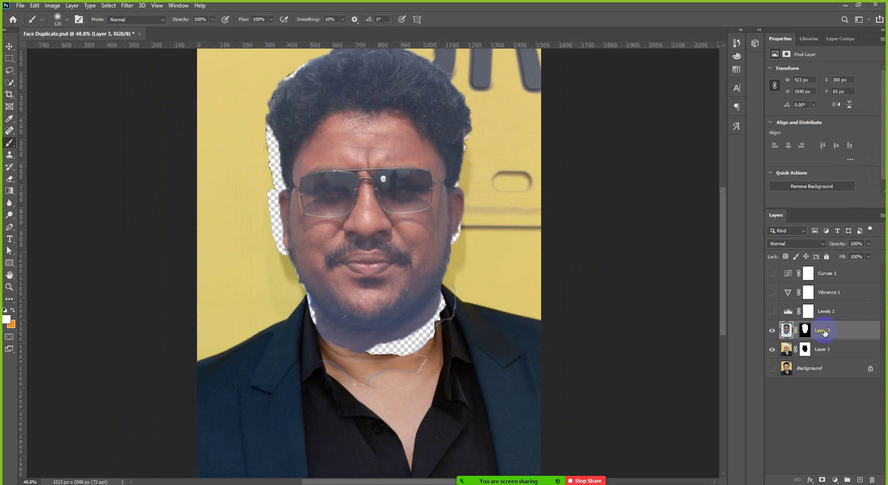
right_click(852, 331)
left_click(868, 333)
left_click(773, 349)
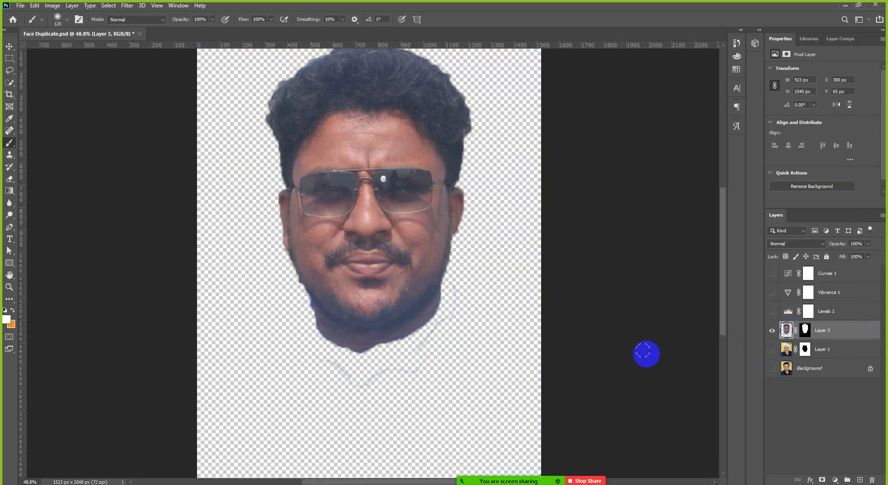
scroll(427, 311, "down", 2)
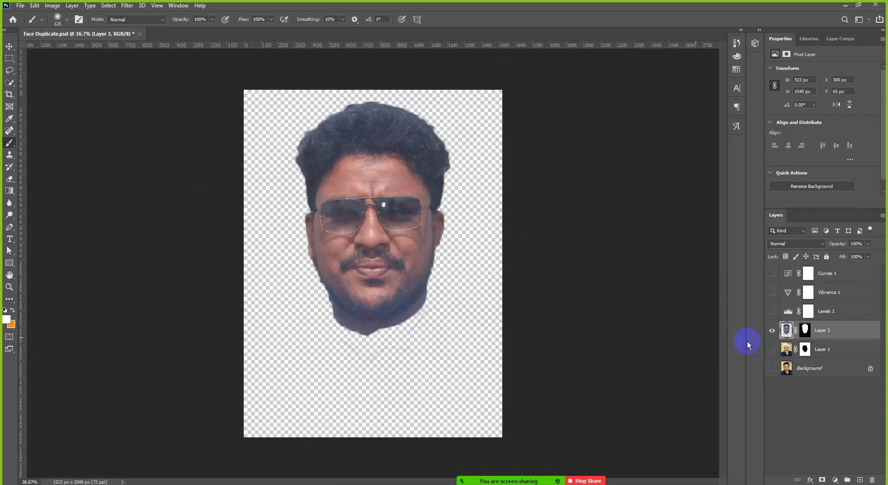
Step: Disable the layer mask on Layer 3 to reveal the full source photo
left_click(807, 329)
right_click(810, 332)
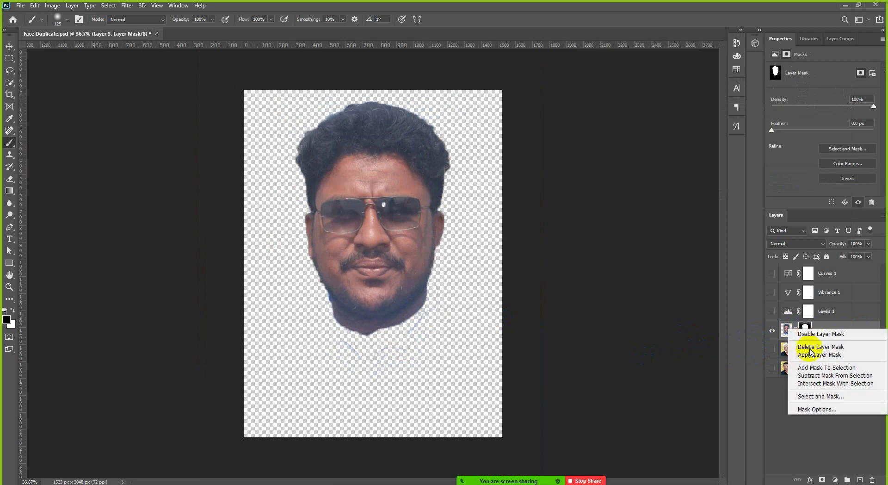
left_click(822, 334)
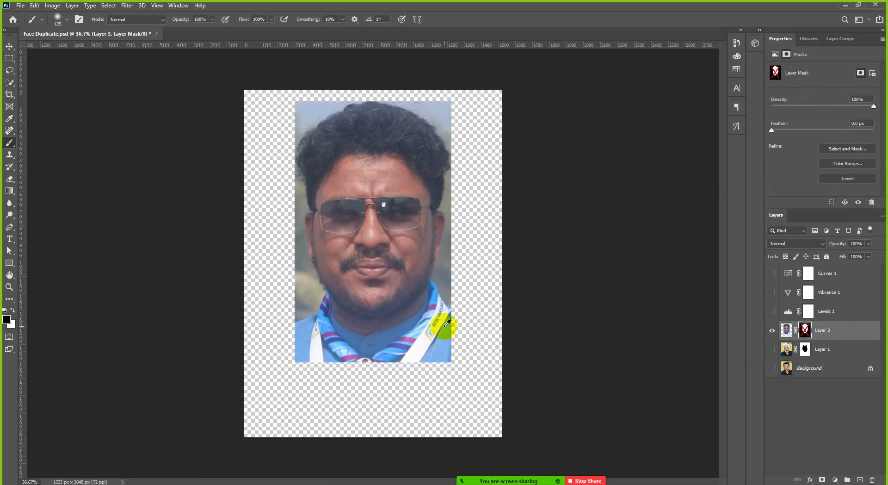
scroll(354, 248, "up", 3)
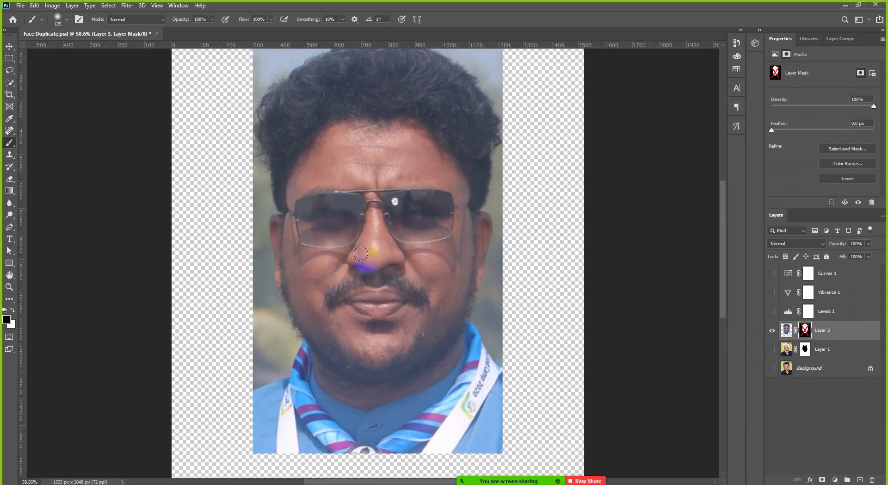
scroll(361, 254, "down", 1)
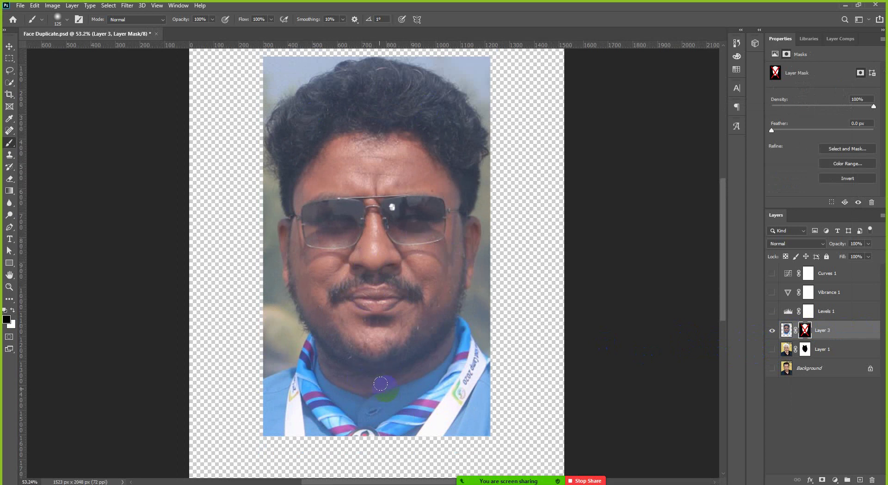
Step: Hide Layer 3 and show only the Background layer
left_click(771, 331)
left_click(771, 349)
left_click(771, 350)
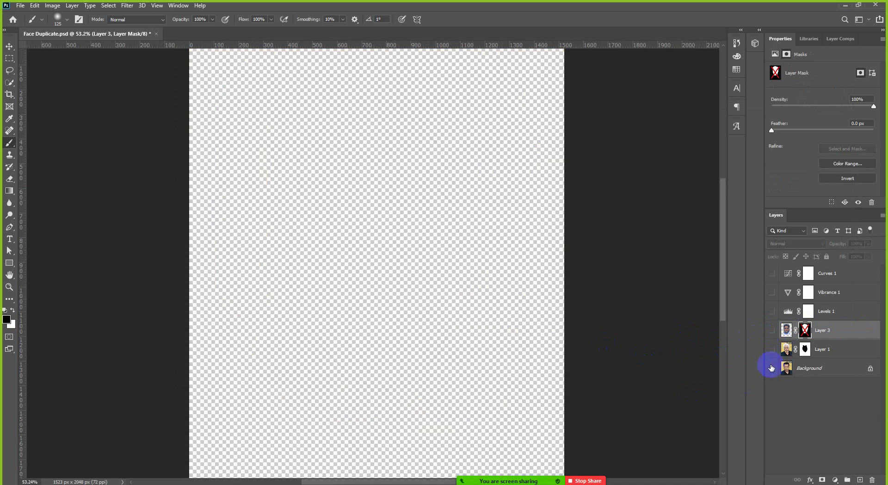
left_click(772, 367)
scroll(418, 301, "down", 2)
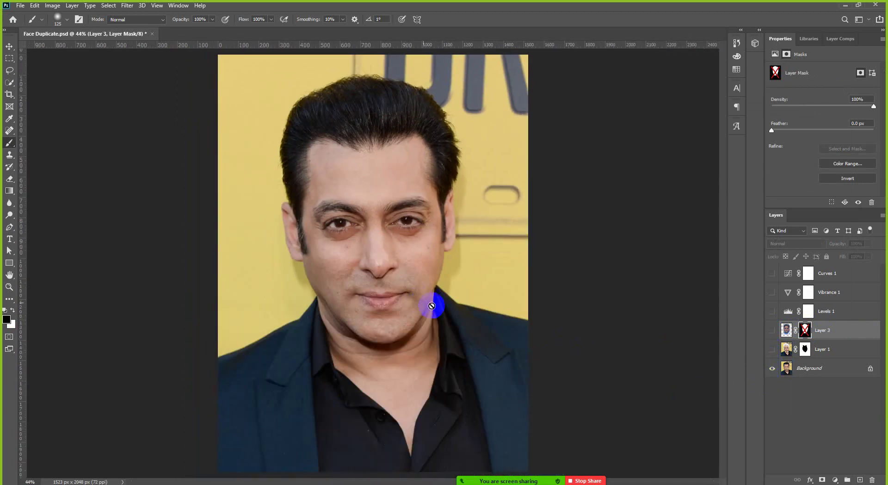
Step: Duplicate the Background layer and hide the original
left_click_drag(859, 369, 860, 479)
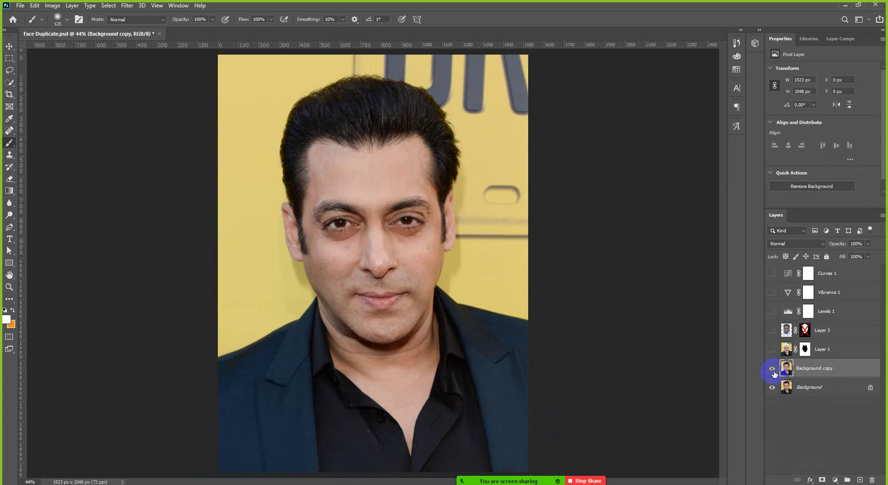
left_click(772, 387)
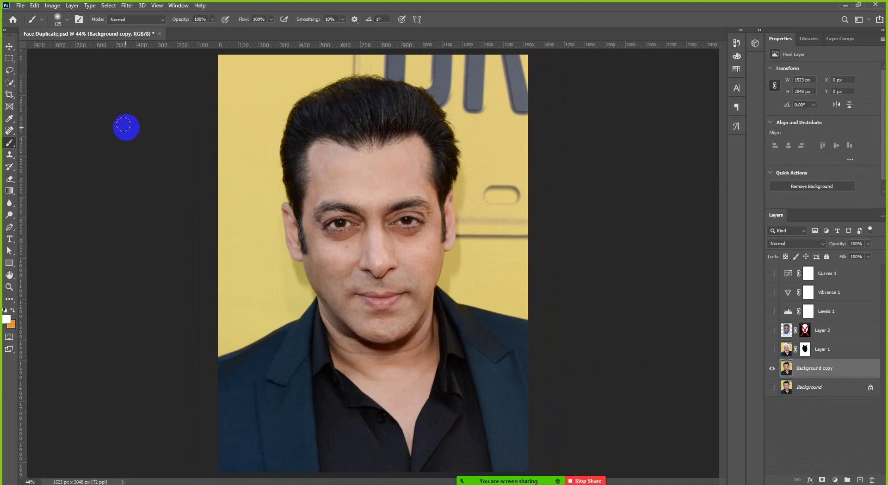
Step: Select the man's head, neck and suit on Background copy with an enlarged Quick Selection brush
left_click(12, 85)
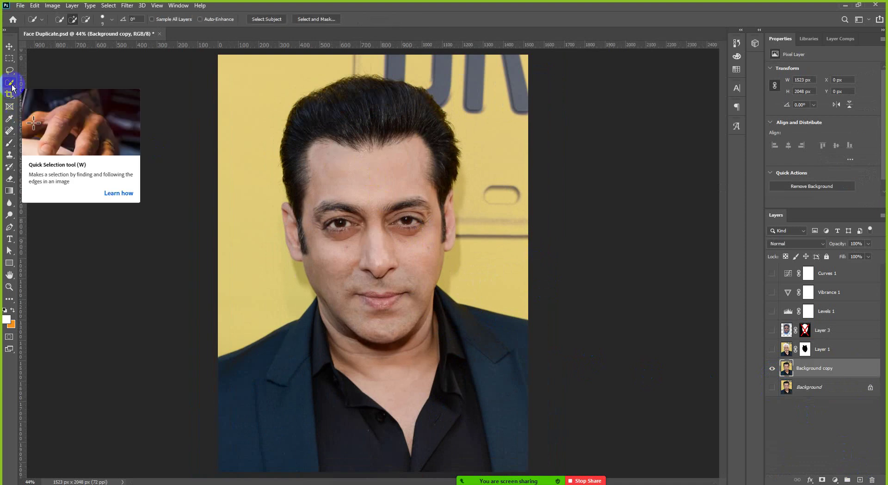
left_click(190, 115)
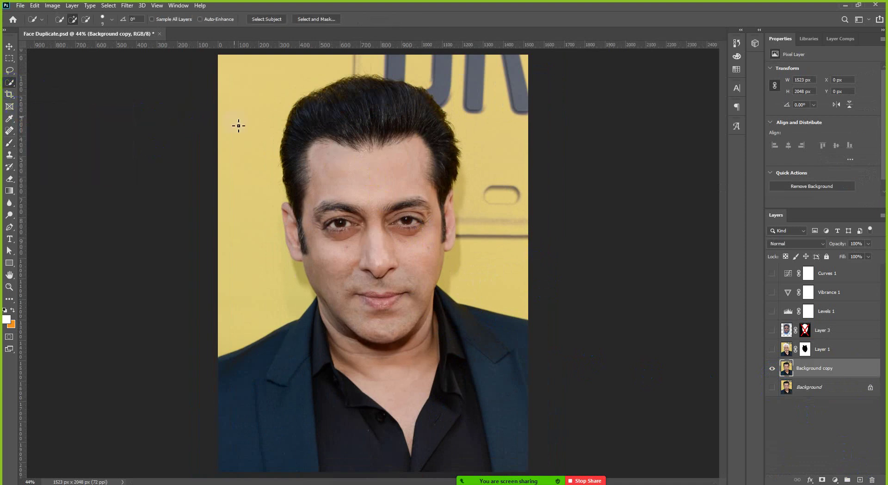
left_click_drag(77, 99, 161, 148)
key("bracketright")
key("bracketright")
key("bracketright")
key("bracketright")
mouse_move(255, 98)
left_mouse_down()
mouse_move(313, 132)
mouse_move(351, 326)
mouse_move(375, 393)
mouse_move(485, 416)
mouse_move(259, 410)
mouse_move(196, 423)
mouse_move(456, 378)
left_mouse_up()
scroll(457, 378, "down", 1)
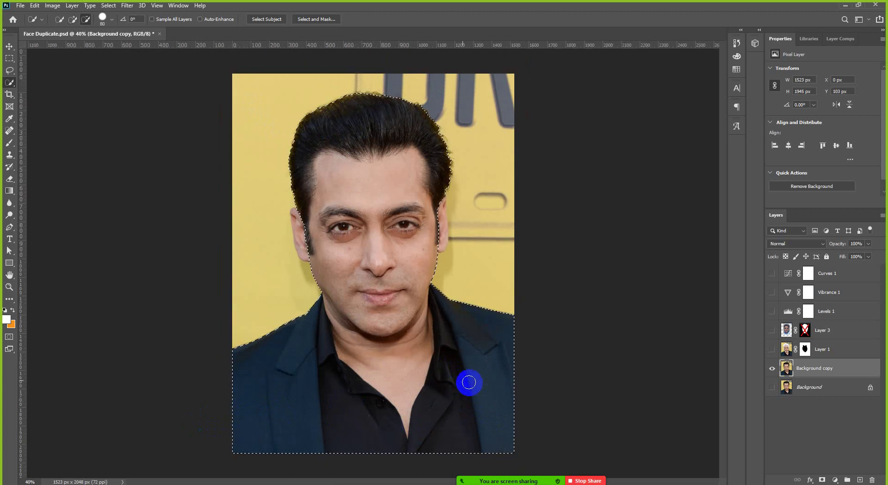
Step: Add both of the man's ears to the selection
left_click_drag(437, 215, 436, 227)
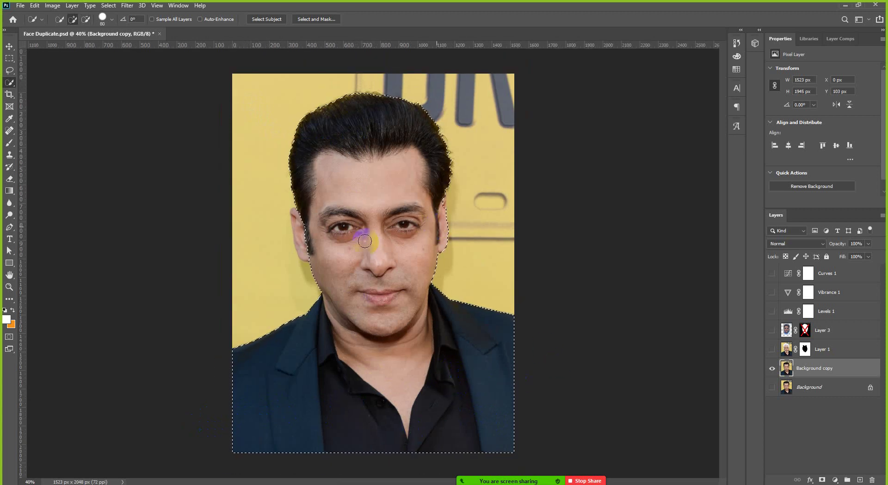
mouse_move(357, 234)
left_mouse_down()
mouse_move(297, 233)
mouse_move(337, 237)
mouse_move(412, 207)
left_mouse_up()
scroll(412, 207, "up", 5)
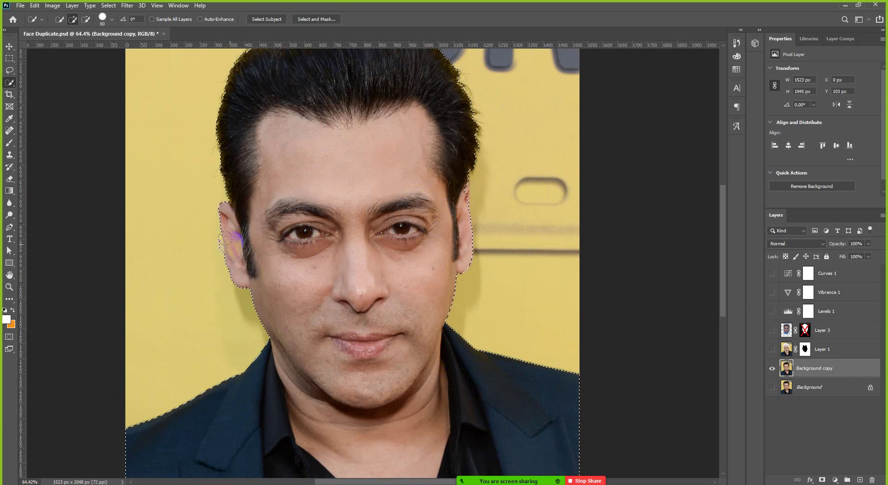
Step: Examine the selection edge around the ears, hair, jaw and shoulders at different magnifications
key("alt")
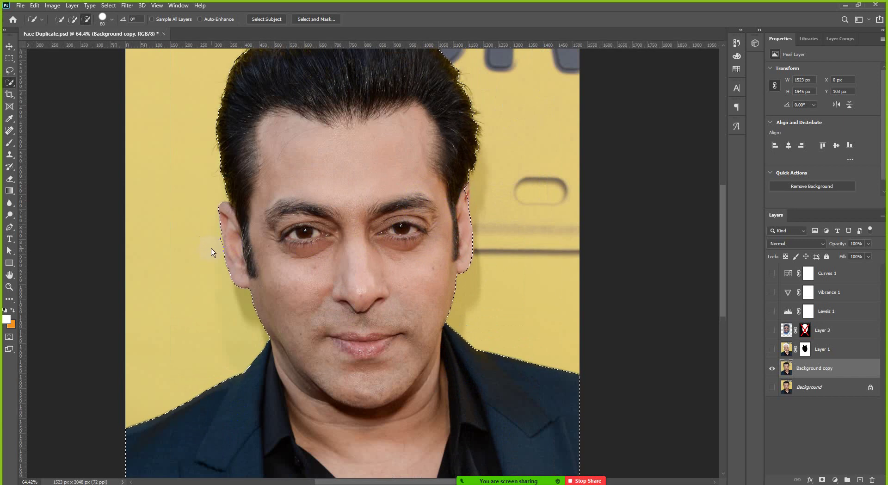
left_click_drag(392, 220, 457, 193)
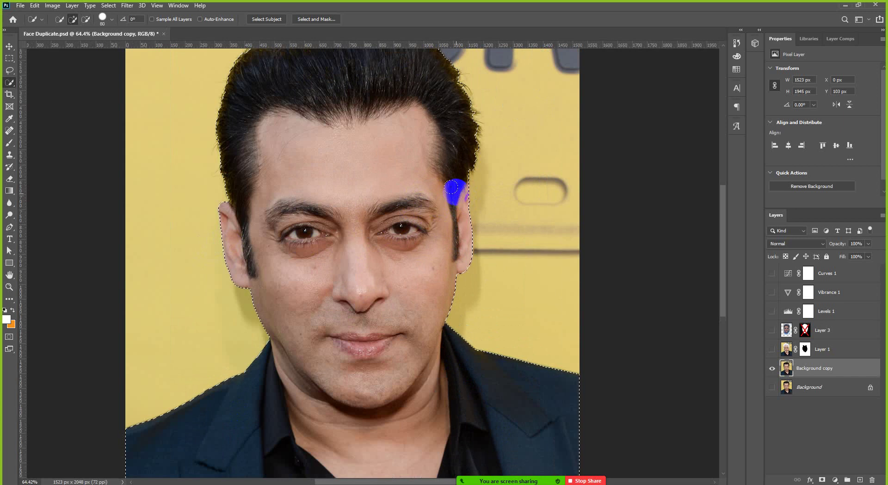
scroll(449, 194, "down", 3)
mouse_move(442, 213)
left_mouse_down()
mouse_move(436, 223)
mouse_move(311, 248)
left_mouse_up()
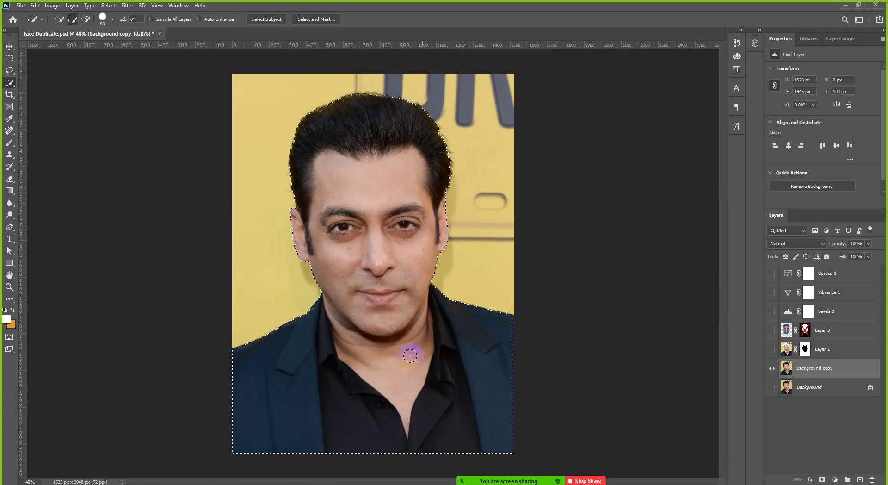
scroll(472, 370, "up", 2)
scroll(456, 337, "down", 1)
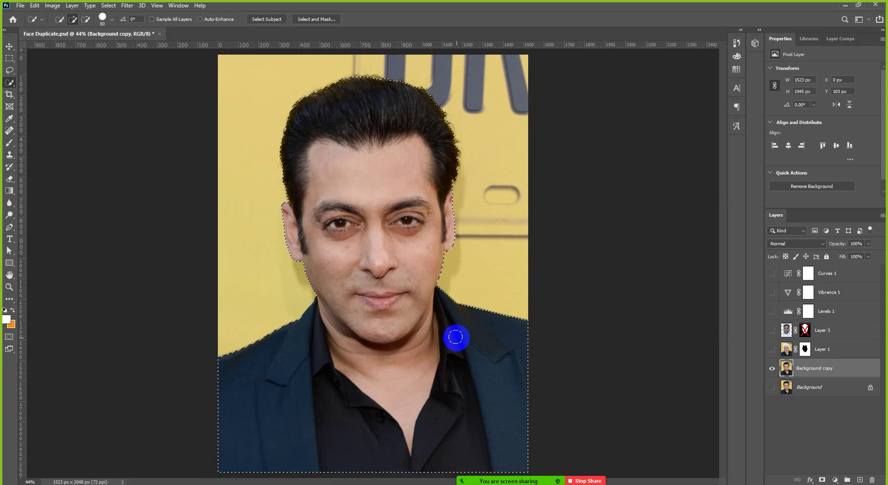
left_click_drag(455, 337, 301, 319)
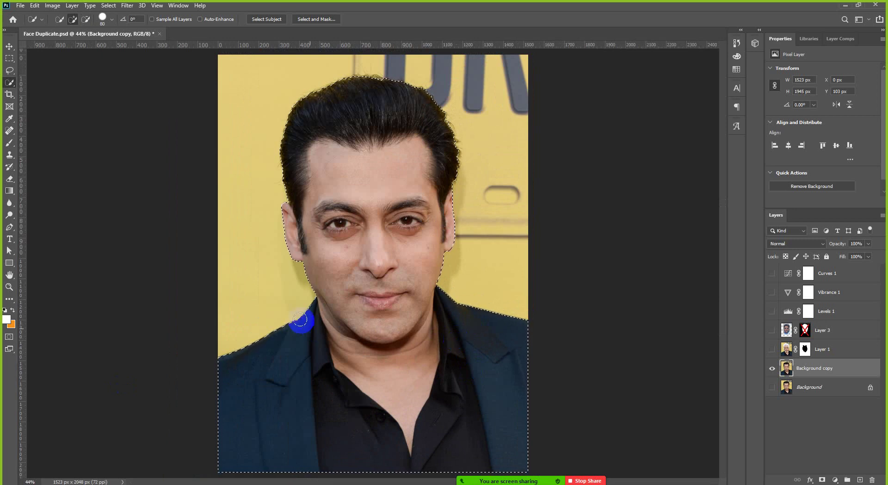
mouse_move(285, 230)
left_mouse_down()
mouse_move(163, 206)
mouse_move(160, 197)
mouse_move(218, 192)
left_mouse_up()
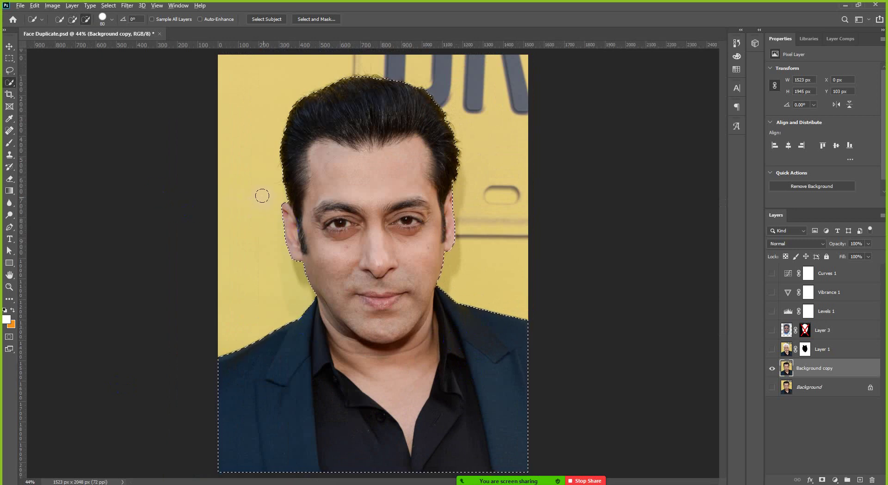
scroll(258, 192, "up", 2)
scroll(252, 198, "up", 1)
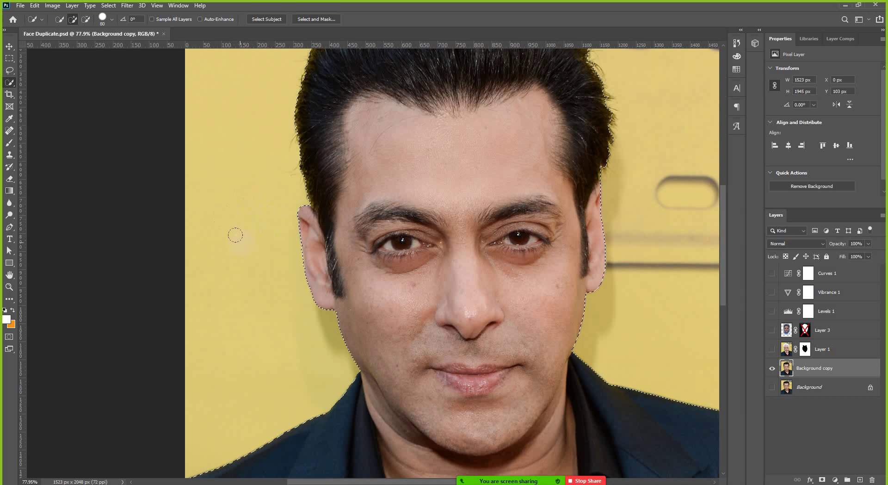
scroll(233, 230, "up", 2)
scroll(233, 230, "up", 5)
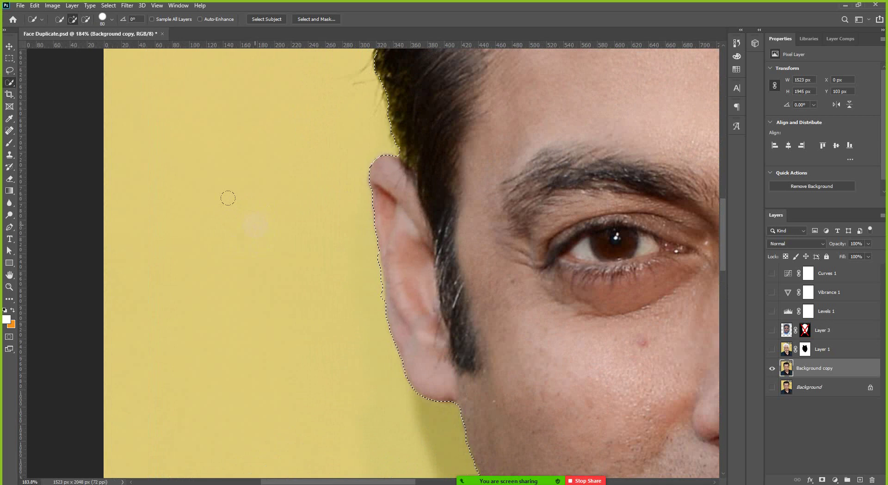
key("alt")
scroll(250, 194, "down", 6)
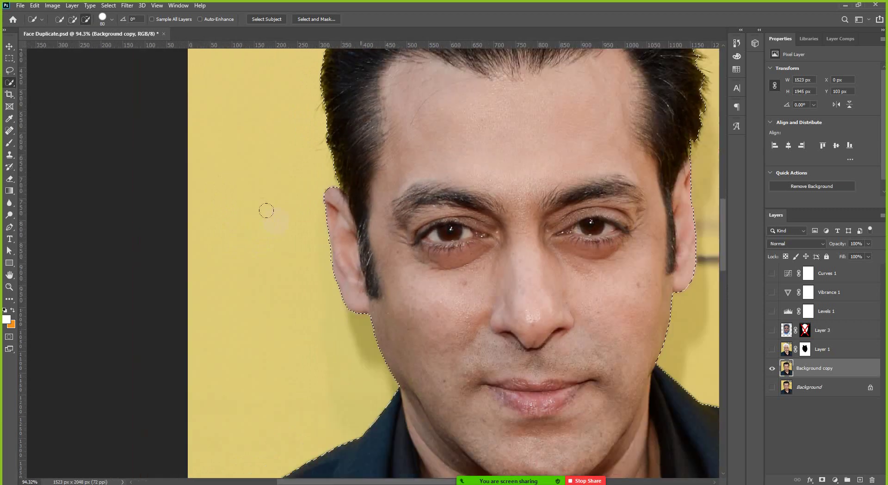
scroll(272, 217, "down", 1)
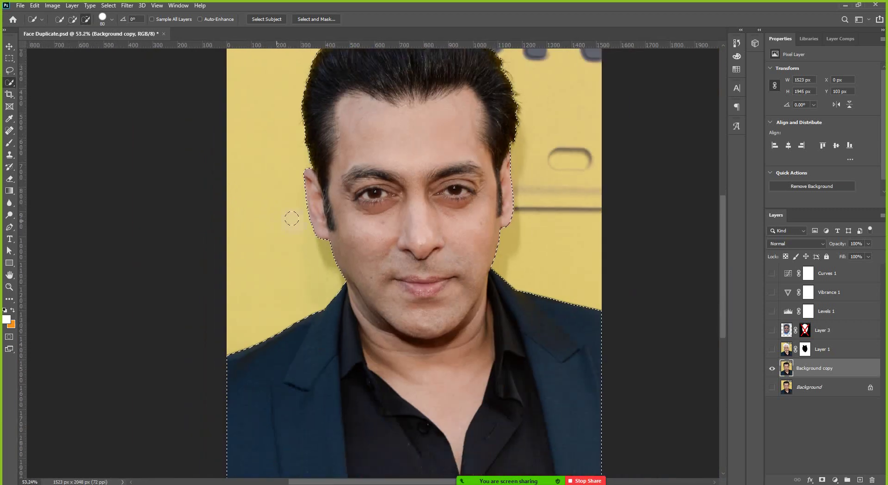
scroll(273, 217, "up", 2)
key("alt")
scroll(277, 252, "up", 1)
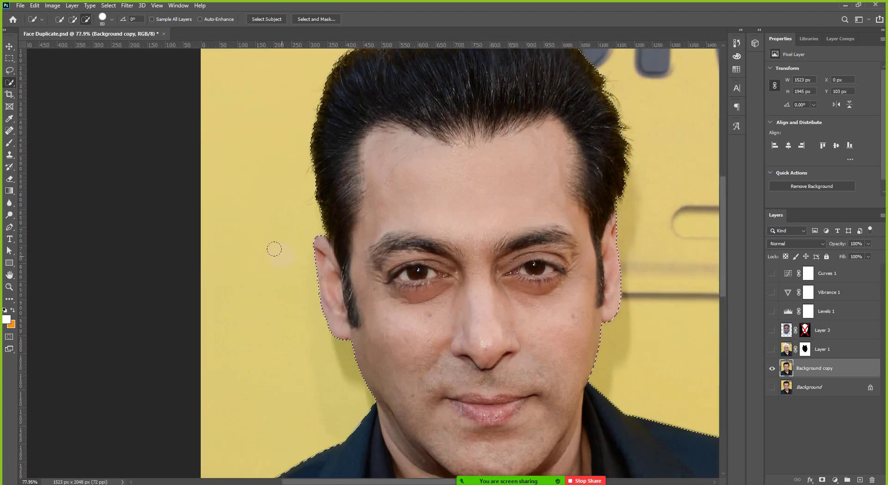
left_click(334, 148)
left_click(465, 256)
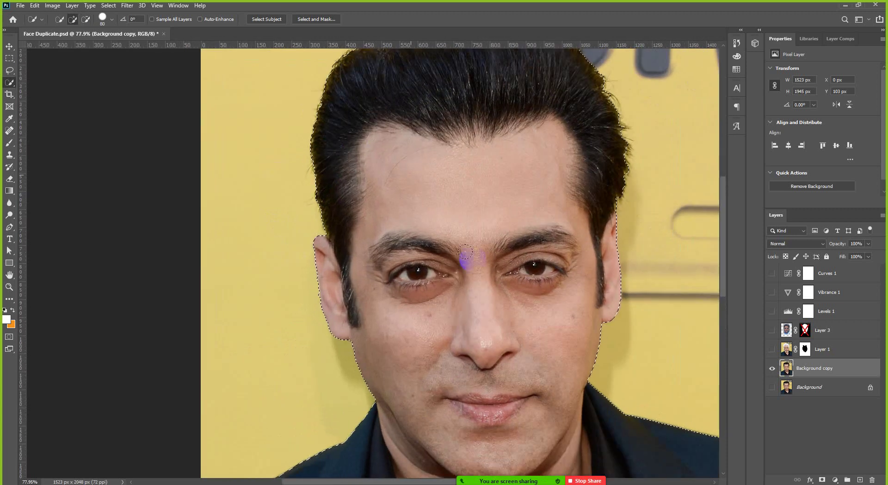
Step: Subtract the hair and forehead from the selection with the Quick Selection tool
key("alt")
scroll(273, 236, "down", 1)
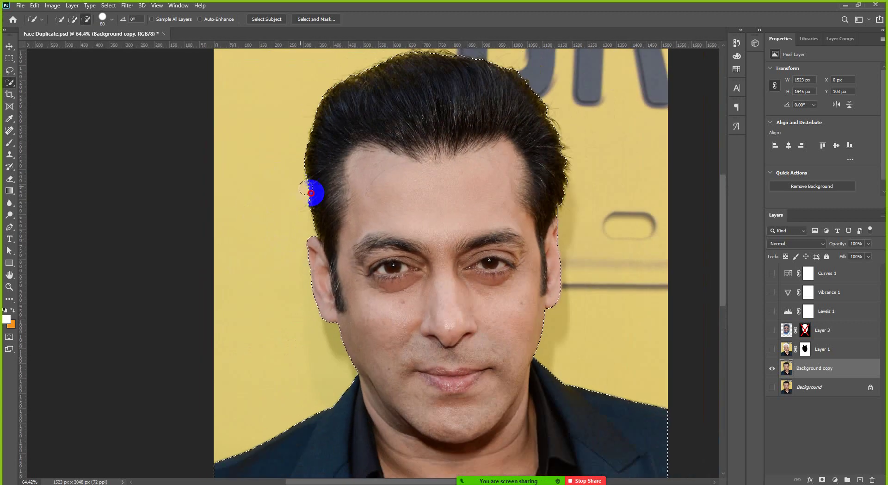
mouse_move(312, 193)
left_mouse_down()
mouse_move(331, 209)
mouse_move(562, 184)
mouse_move(569, 156)
mouse_move(551, 129)
mouse_move(470, 70)
mouse_move(382, 65)
mouse_move(345, 94)
mouse_move(432, 142)
mouse_move(445, 138)
mouse_move(403, 126)
left_mouse_up()
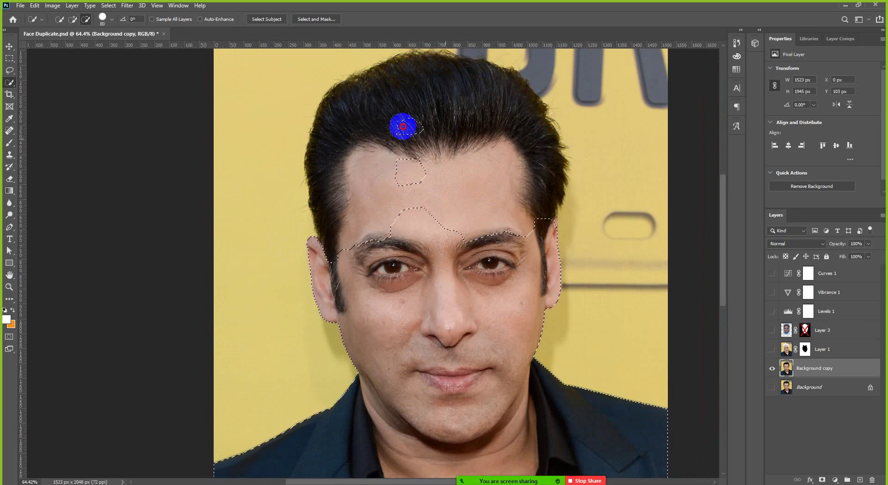
left_click_drag(425, 163, 421, 151)
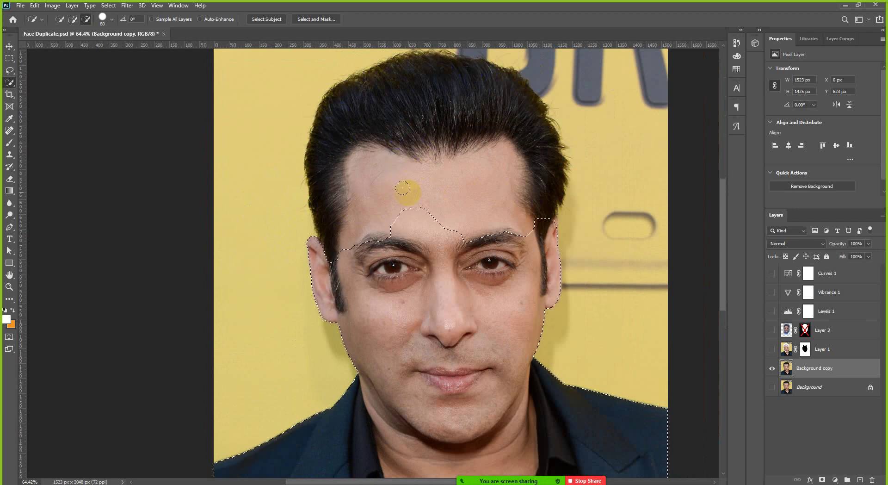
scroll(403, 189, "down", 3)
mouse_move(387, 192)
left_mouse_down()
mouse_move(328, 163)
mouse_move(346, 170)
mouse_move(419, 163)
mouse_move(436, 146)
mouse_move(458, 145)
left_mouse_up()
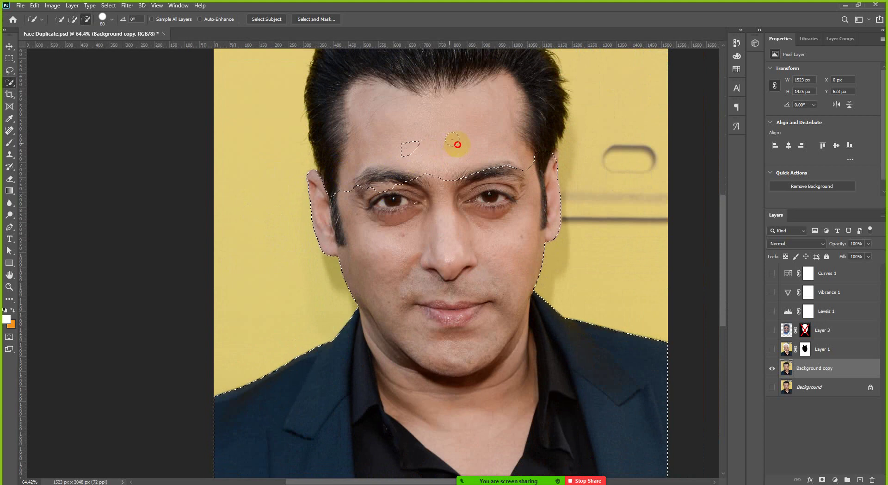
Step: Subtract the rest of the face, down to the chin and upper neck, from the selection with the Quick Selection tool
mouse_move(373, 148)
left_mouse_down()
mouse_move(494, 163)
mouse_move(554, 157)
mouse_move(558, 209)
mouse_move(537, 189)
mouse_move(535, 172)
mouse_move(506, 182)
mouse_move(397, 168)
mouse_move(315, 177)
mouse_move(316, 198)
mouse_move(435, 184)
mouse_move(508, 188)
mouse_move(544, 200)
mouse_move(529, 211)
mouse_move(338, 210)
mouse_move(315, 228)
mouse_move(537, 225)
left_mouse_up()
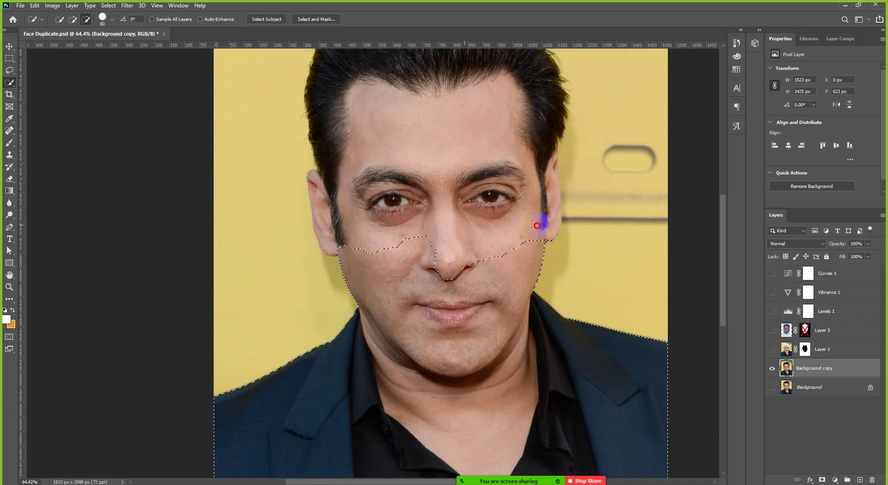
scroll(439, 235, "down", 2)
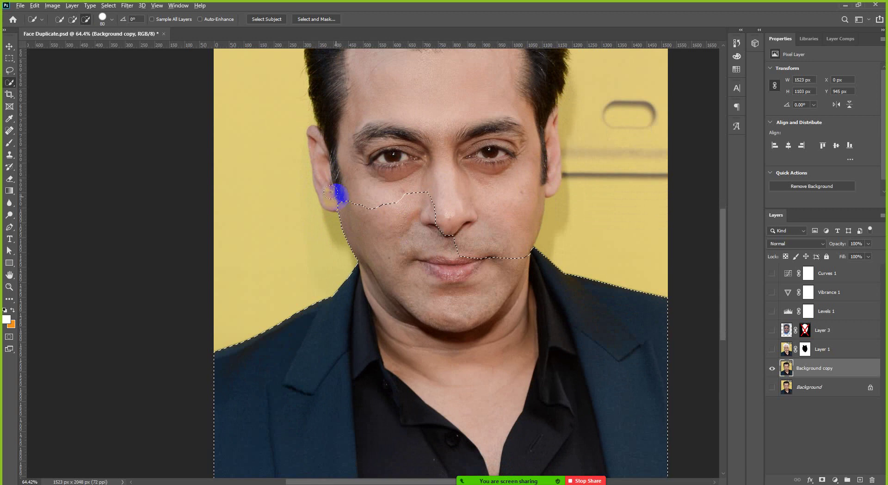
left_click_drag(341, 193, 402, 204)
mouse_move(444, 224)
left_mouse_down()
mouse_move(491, 239)
mouse_move(358, 246)
mouse_move(426, 222)
mouse_move(394, 219)
mouse_move(375, 252)
mouse_move(436, 288)
mouse_move(468, 288)
mouse_move(506, 266)
mouse_move(491, 298)
left_mouse_up()
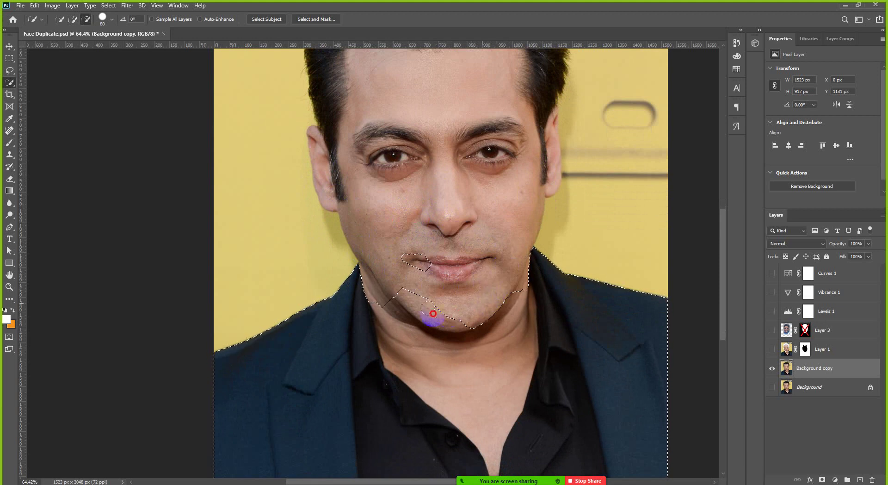
mouse_move(433, 313)
left_mouse_down()
mouse_move(407, 283)
mouse_move(419, 263)
mouse_move(396, 257)
mouse_move(407, 298)
mouse_move(447, 313)
mouse_move(402, 305)
mouse_move(416, 321)
mouse_move(455, 324)
mouse_move(509, 300)
mouse_move(482, 325)
mouse_move(403, 324)
mouse_move(469, 330)
mouse_move(410, 332)
mouse_move(452, 323)
left_mouse_up()
Step: Examine the selection edge along the neck and at both jacket collar tips at different magnifications
scroll(492, 269, "up", 2)
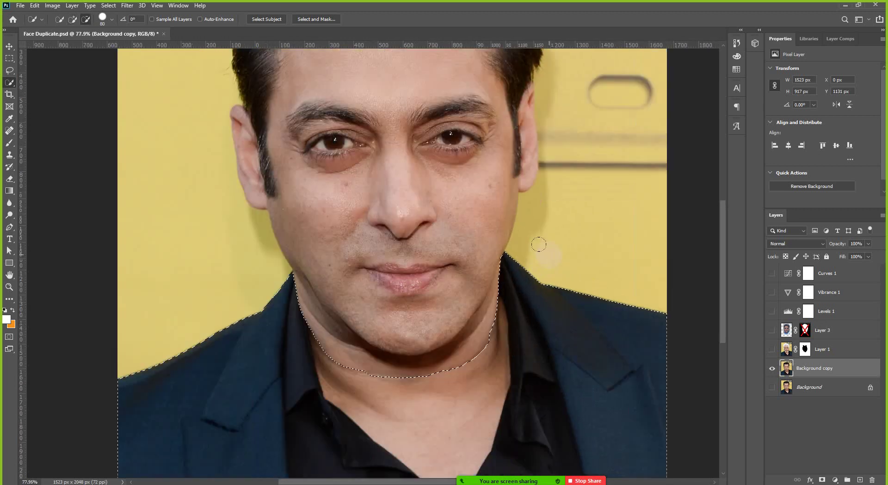
scroll(502, 262, "up", 2)
scroll(504, 257, "up", 2)
scroll(504, 254, "down", 2)
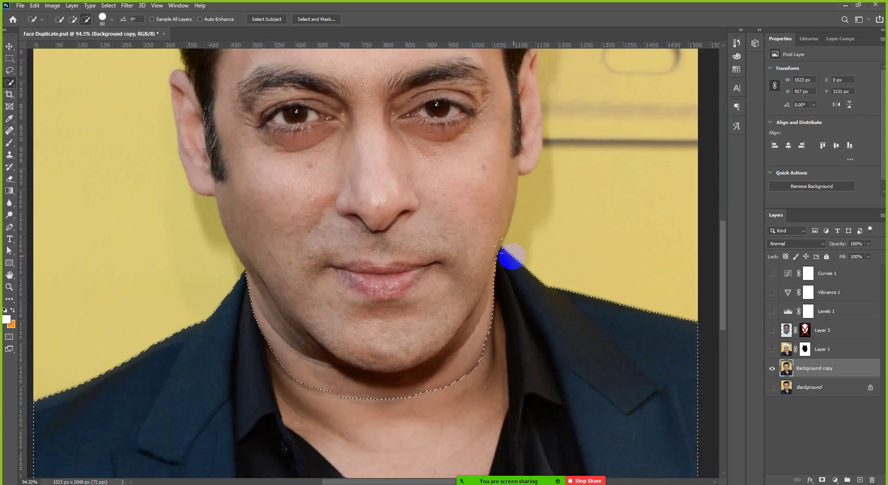
scroll(377, 243, "down", 2)
scroll(266, 237, "up", 4)
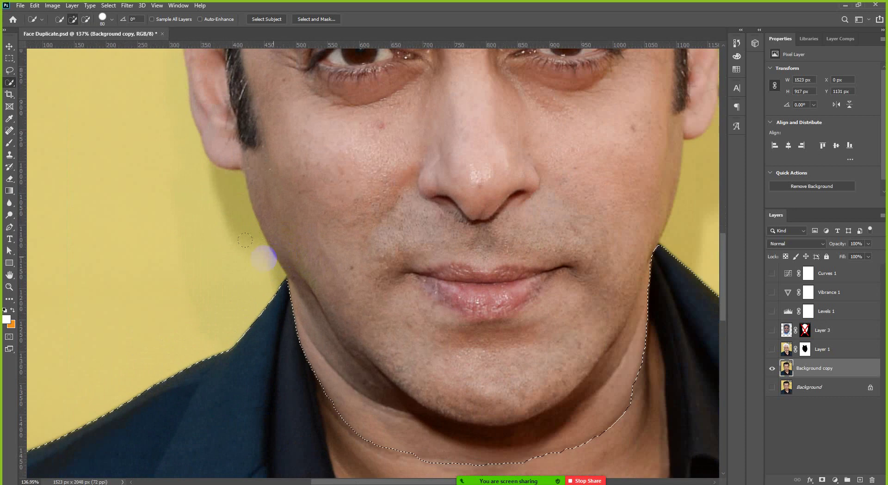
scroll(246, 240, "down", 2)
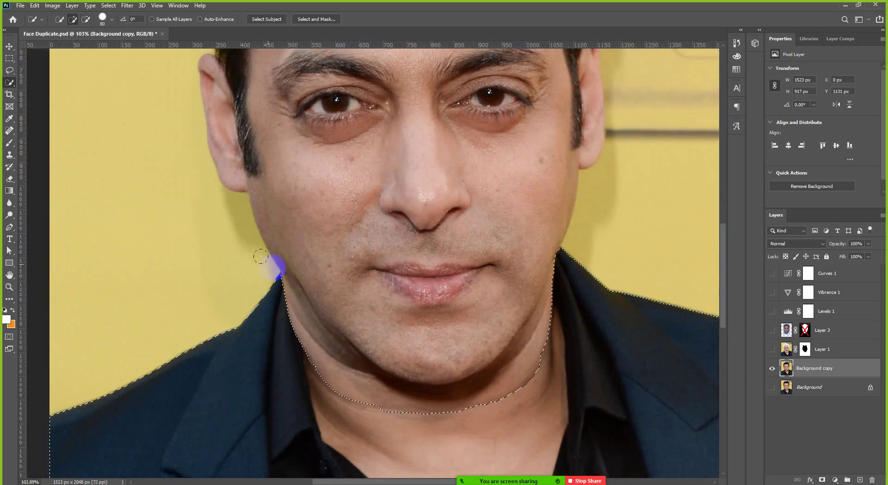
scroll(278, 268, "up", 2)
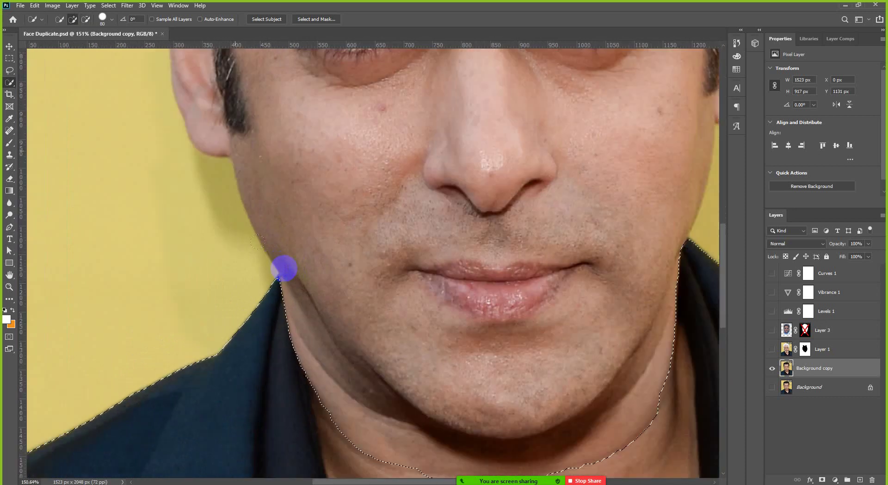
scroll(284, 269, "up", 2)
scroll(283, 268, "down", 5)
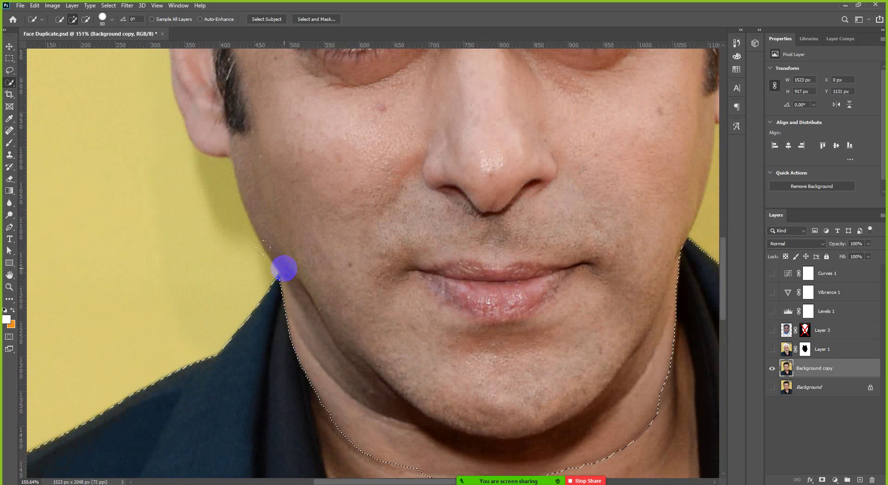
Step: Subtract the collar tip beside the jaw from the selection with a small Quick Selection brush
key("alt")
scroll(238, 241, "up", 3)
scroll(278, 271, "up", 3)
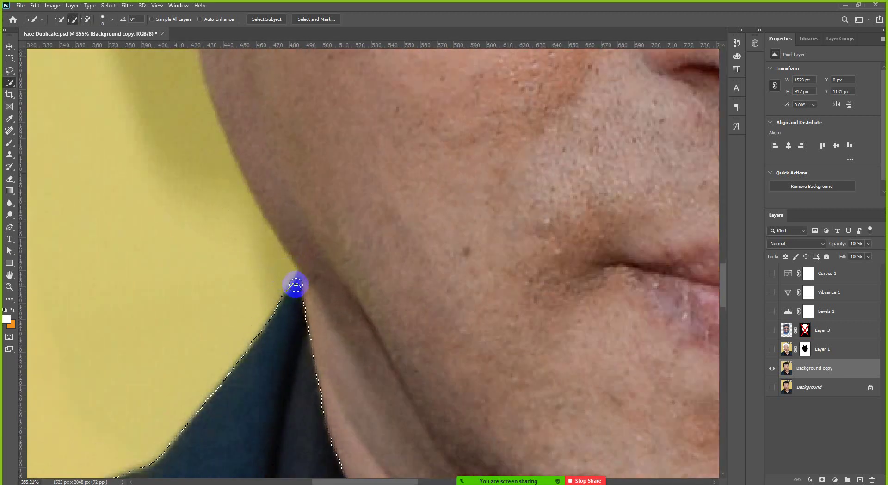
scroll(302, 289, "up", 4)
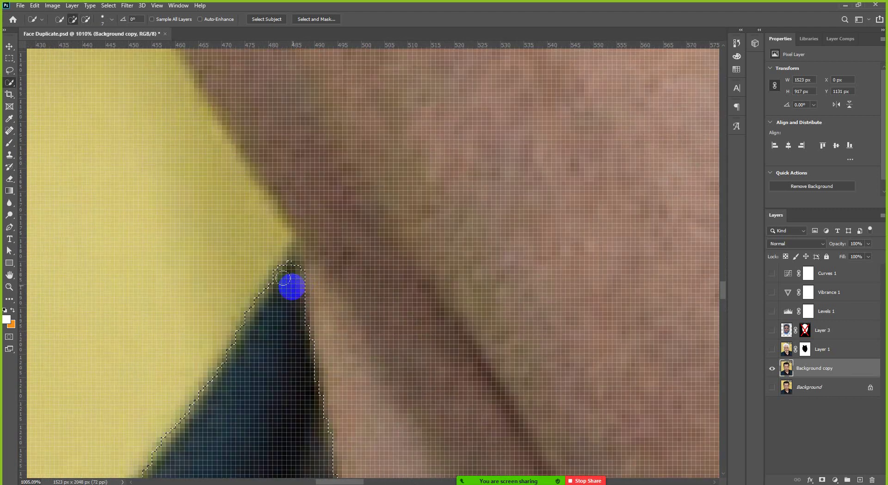
key("alt")
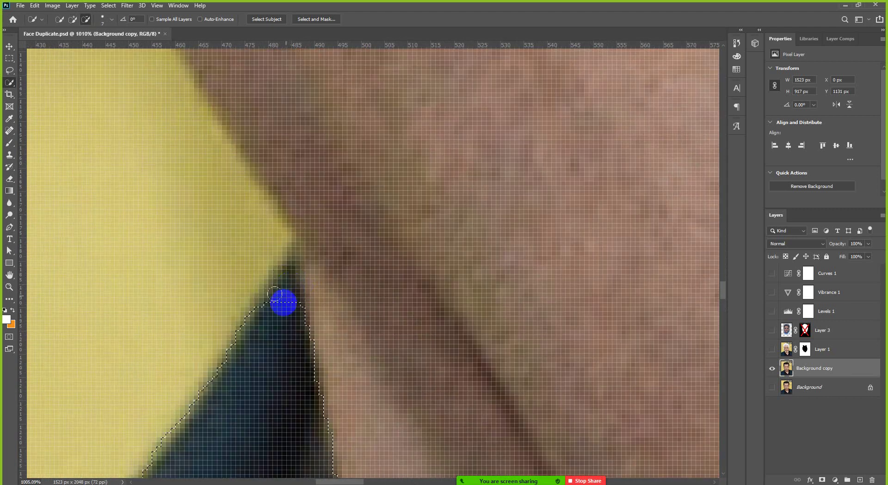
scroll(282, 302, "down", 5)
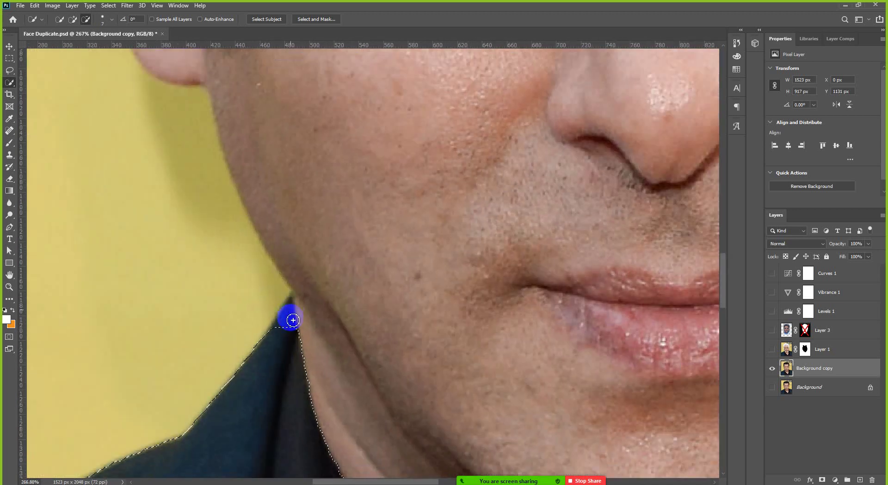
scroll(287, 315, "up", 6)
scroll(278, 318, "up", 4)
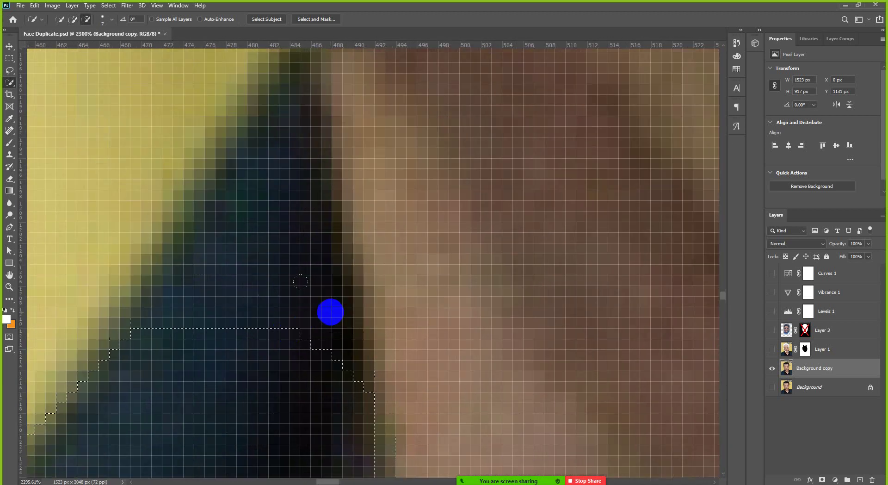
scroll(298, 282, "down", 5)
scroll(250, 310, "up", 3)
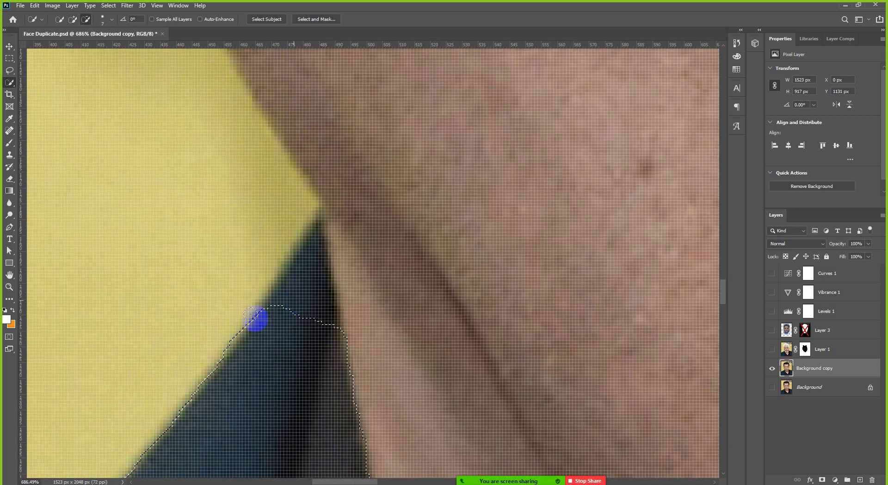
left_click(283, 309, "alt")
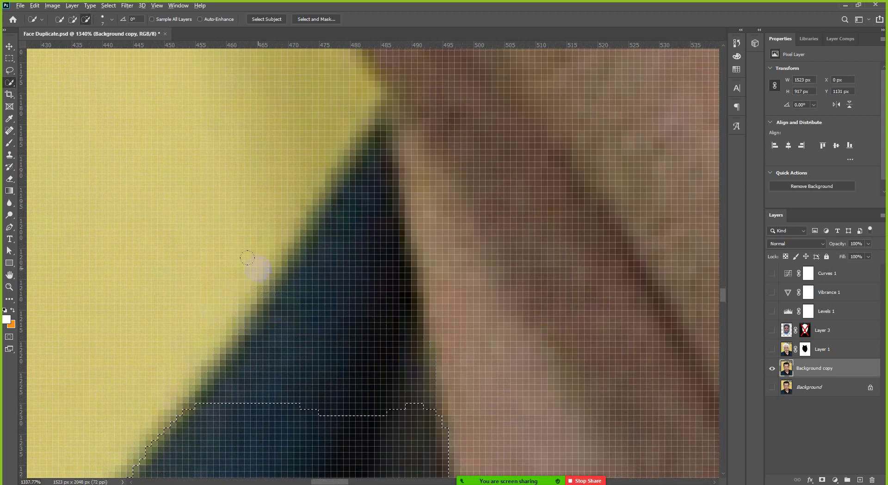
scroll(259, 271, "down", 10)
scroll(262, 272, "down", 5)
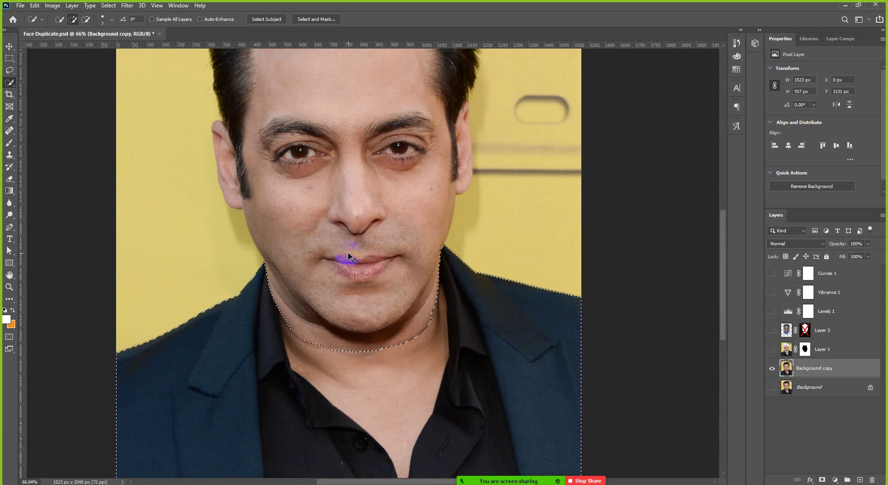
Step: Hide Background copy and show Layer 1 and Layer 3
key("alt")
scroll(345, 248, "up", 4)
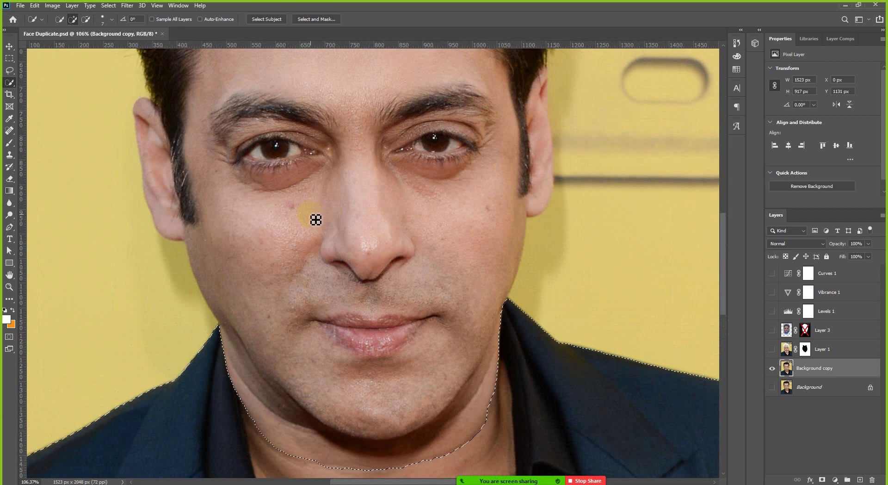
scroll(307, 240, "down", 3)
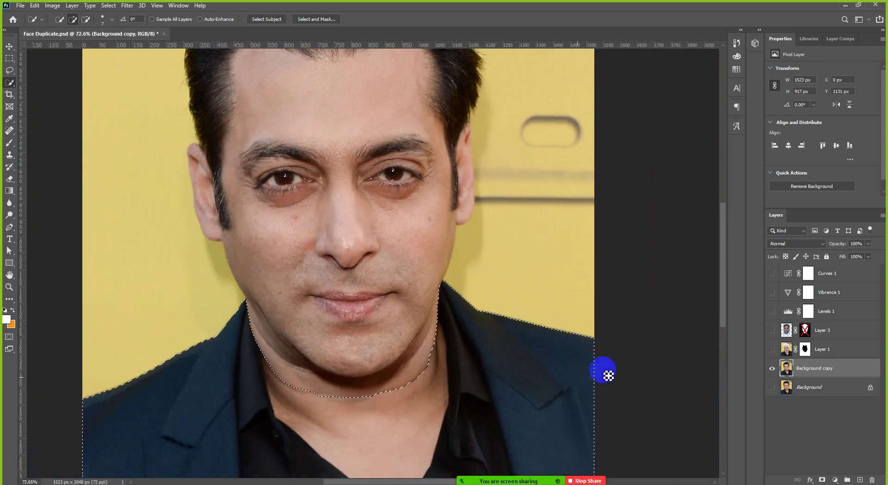
left_click(771, 369)
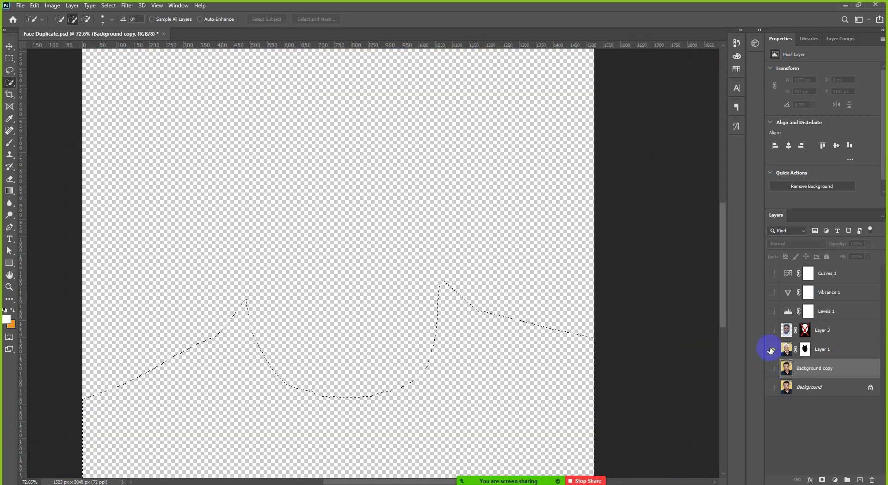
left_click(771, 350)
left_click(772, 330)
scroll(367, 185, "up", 2)
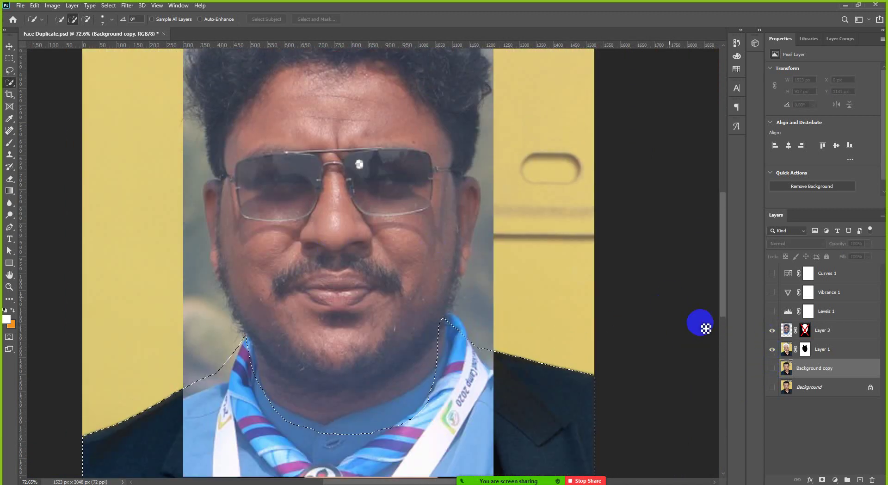
Step: Clear the body selection and enable the layer mask on Layer 3
left_click(805, 330)
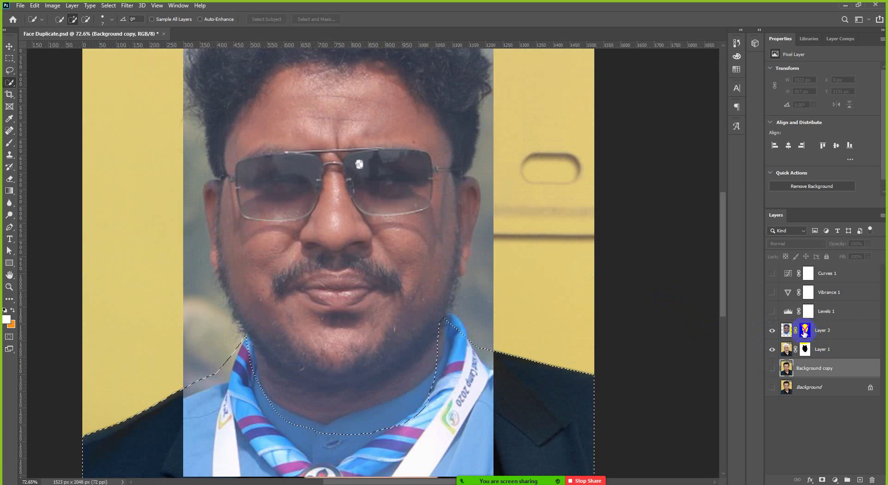
left_click(805, 331, "shift")
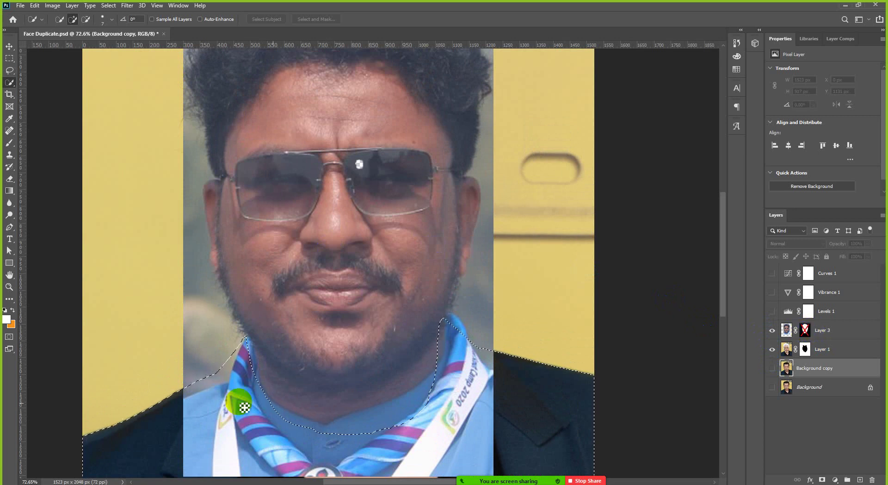
right_click(244, 407)
left_click(301, 232)
left_click(806, 329, "shift")
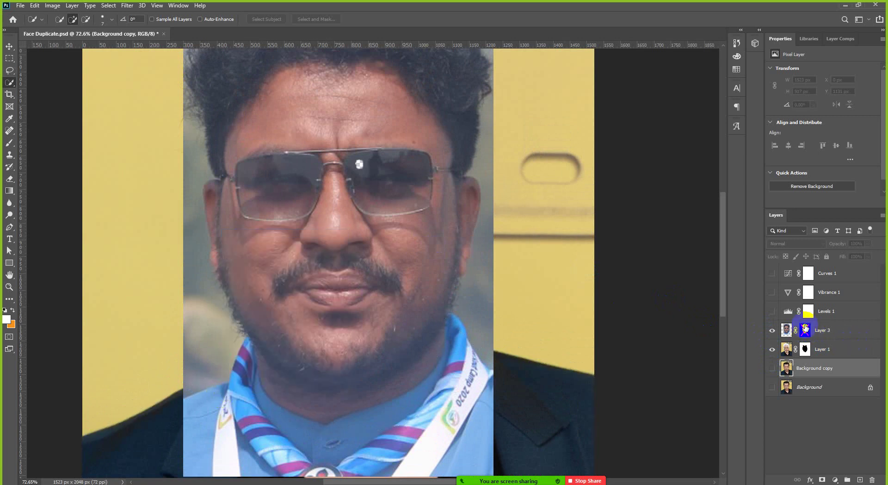
right_click(805, 331)
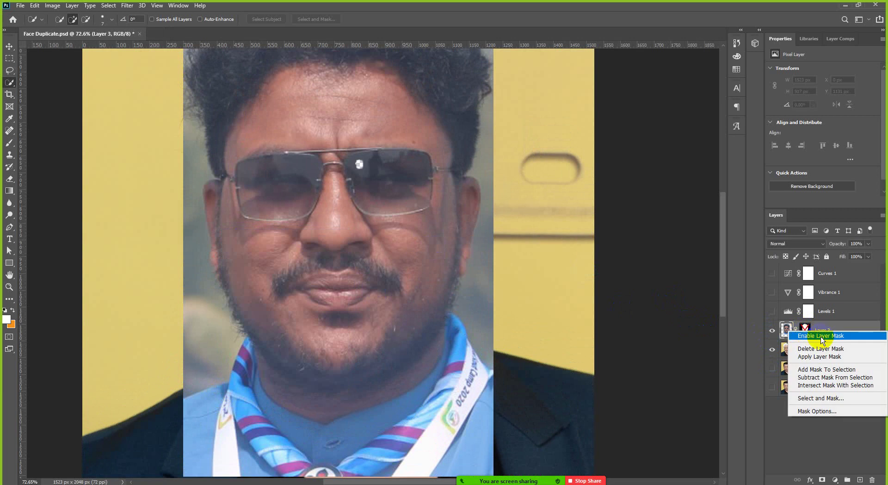
left_click(808, 335)
scroll(383, 301, "down", 3)
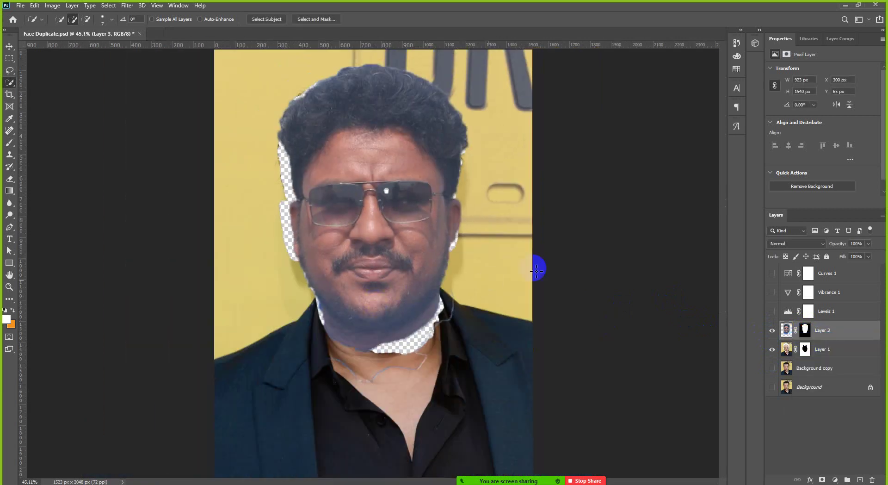
Step: Move the sunglasses head on Layer 3 to X 282 px, Y 17 px with the Move tool
key("v")
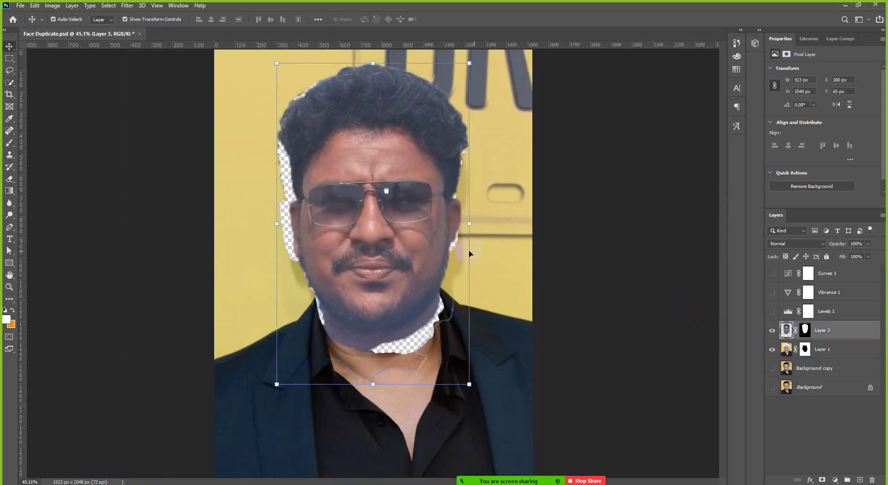
left_click(619, 245)
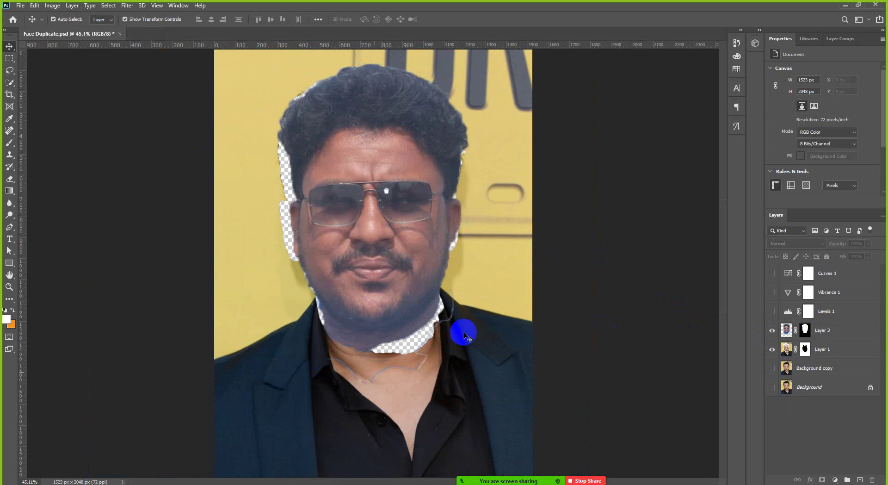
scroll(418, 334, "up", 2)
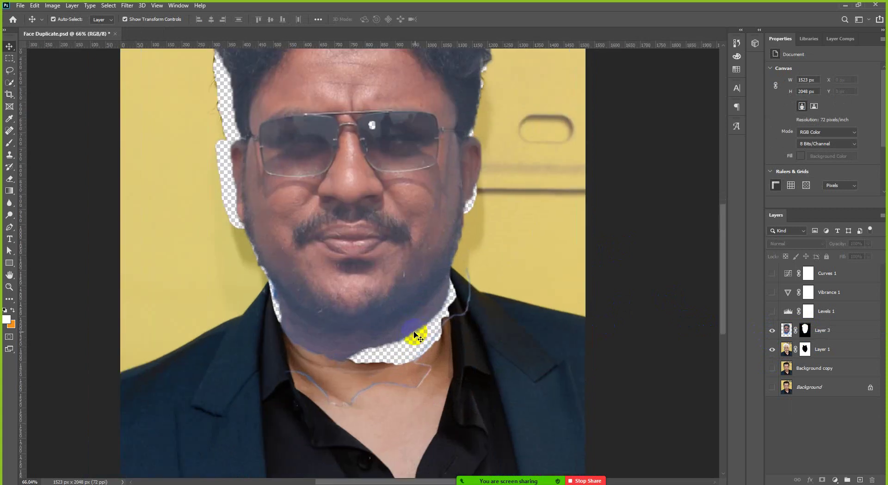
scroll(417, 338, "down", 1)
mouse_move(382, 311)
left_mouse_down()
mouse_move(387, 296)
mouse_move(376, 305)
left_mouse_up()
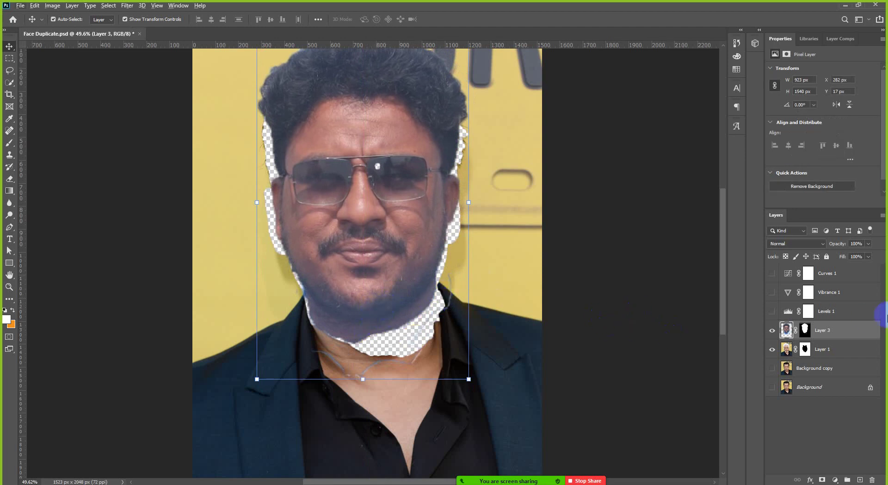
Step: Hide Layer 1 to isolate the masked head on Layer 3
left_click(772, 349)
scroll(403, 384, "up", 2)
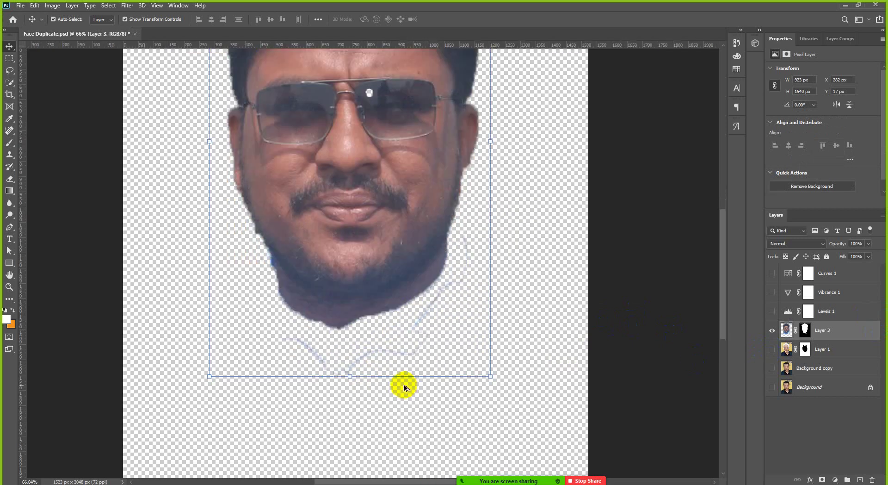
scroll(406, 387, "down", 1)
Step: Add a new layer above Layer 3, set the background color to black and fill the new layer with it
left_click(860, 479)
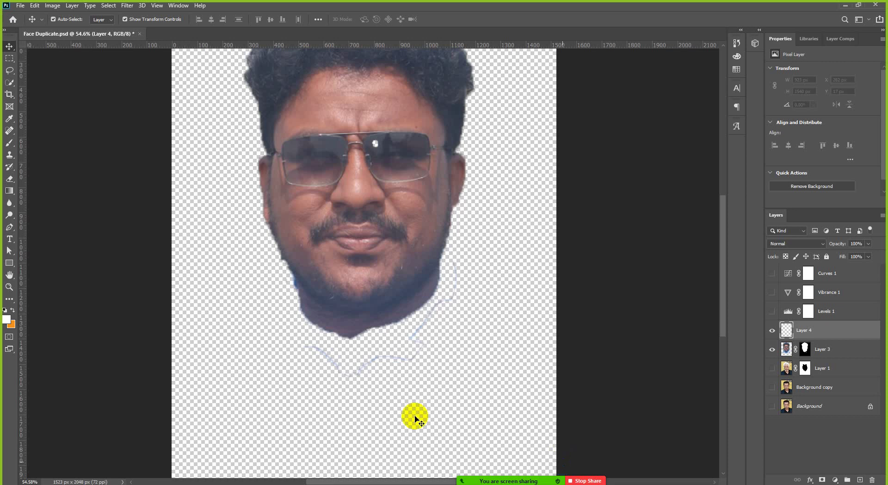
left_click(11, 324)
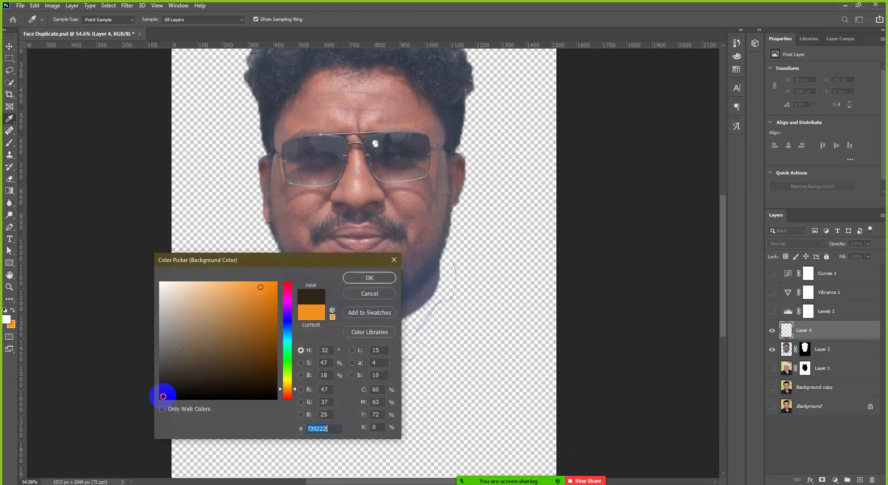
left_click(160, 399)
left_click(369, 278)
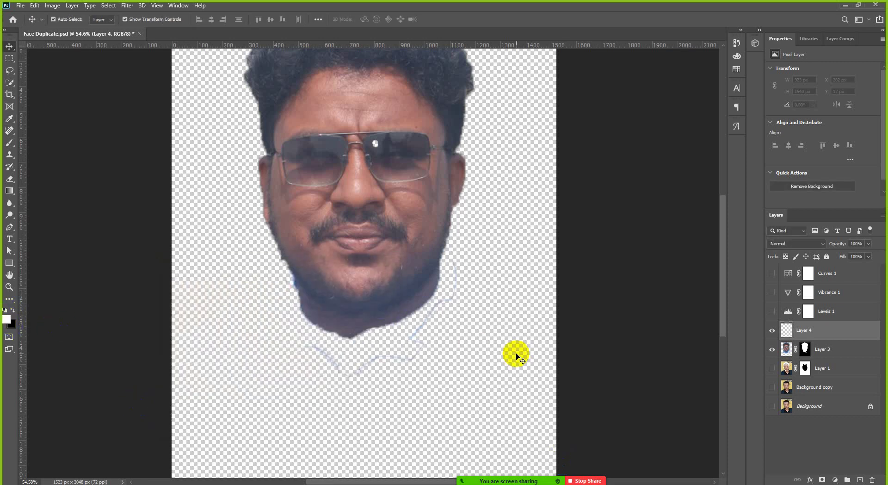
key("ctrl+BackSpace")
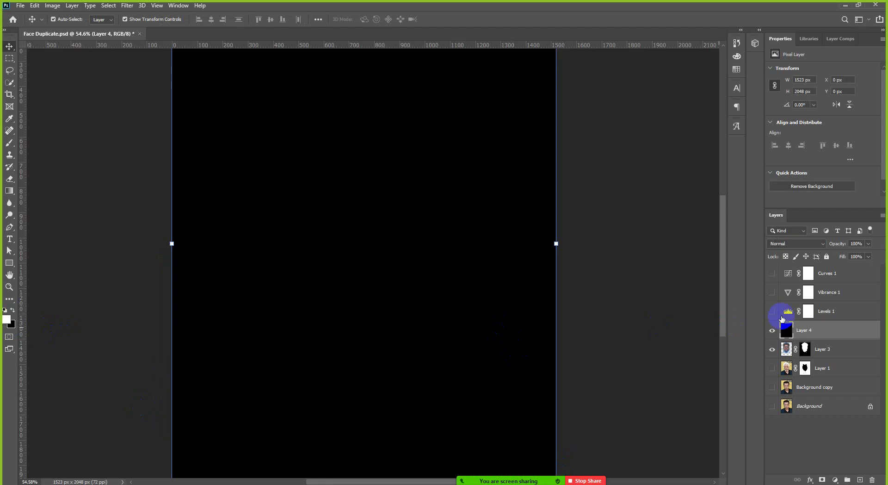
Step: Move the black Layer 4 below Background copy and brush black on Layer 3's mask to remove the stray outlines around the neck
left_click_drag(816, 354, 817, 397)
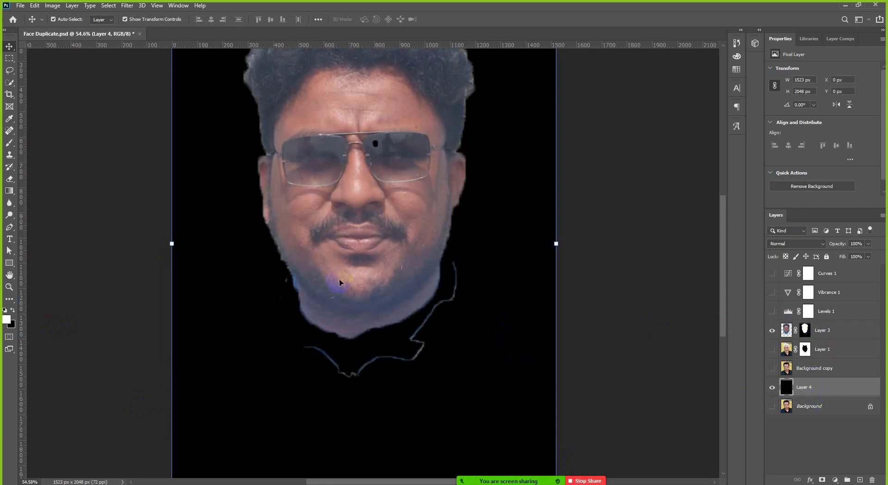
scroll(292, 301, "up", 5)
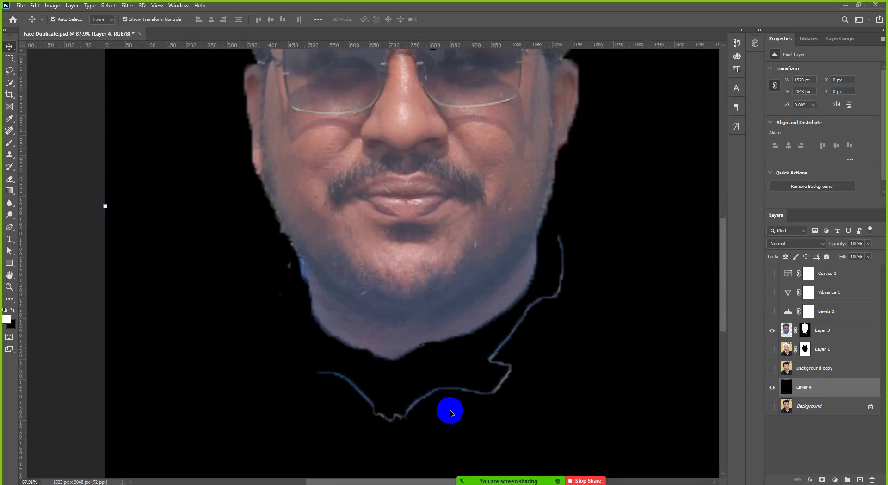
left_click(806, 330)
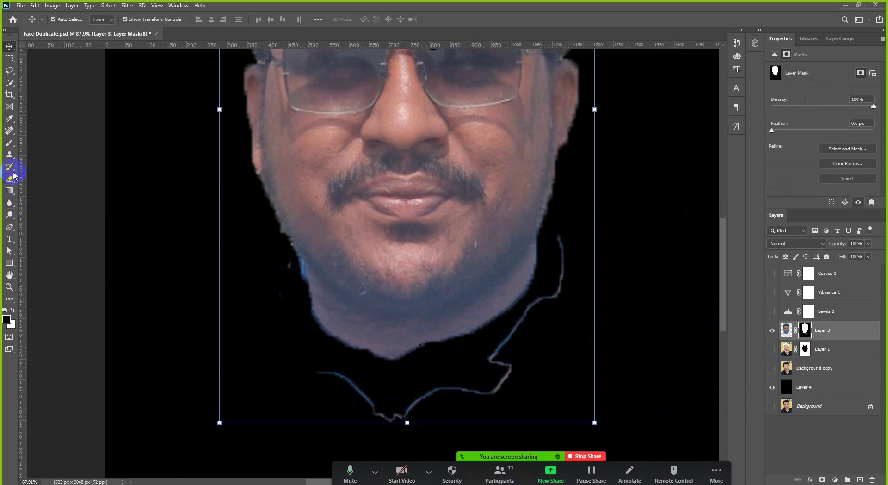
left_click(8, 145)
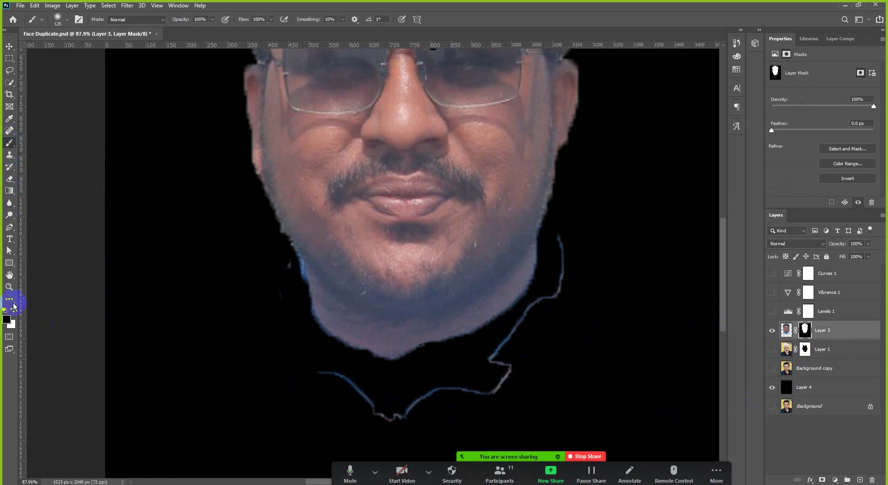
key("d")
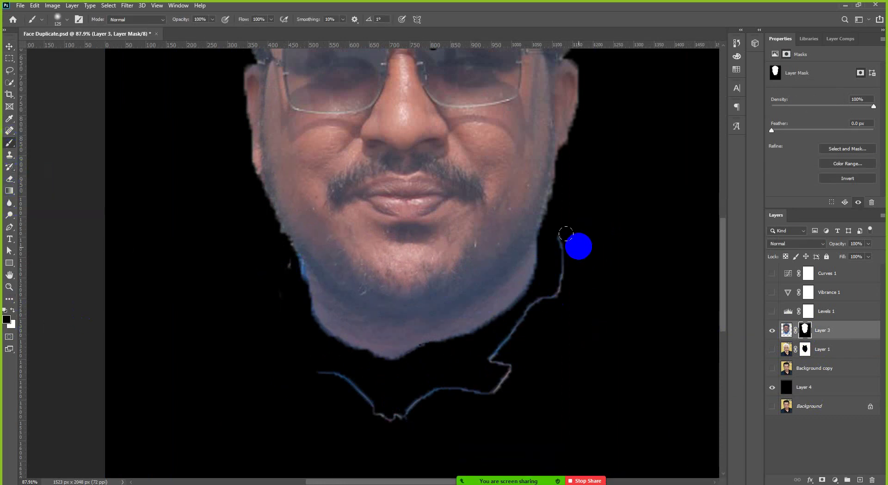
mouse_move(560, 222)
left_mouse_down()
mouse_move(556, 293)
mouse_move(516, 354)
mouse_move(546, 317)
mouse_move(501, 363)
mouse_move(524, 337)
mouse_move(511, 324)
mouse_move(475, 365)
mouse_move(502, 348)
mouse_move(463, 384)
mouse_move(443, 381)
mouse_move(396, 404)
mouse_move(296, 365)
mouse_move(366, 398)
mouse_move(275, 327)
mouse_move(271, 266)
mouse_move(255, 249)
mouse_move(255, 276)
mouse_move(258, 240)
left_mouse_up()
scroll(484, 351, "down", 2)
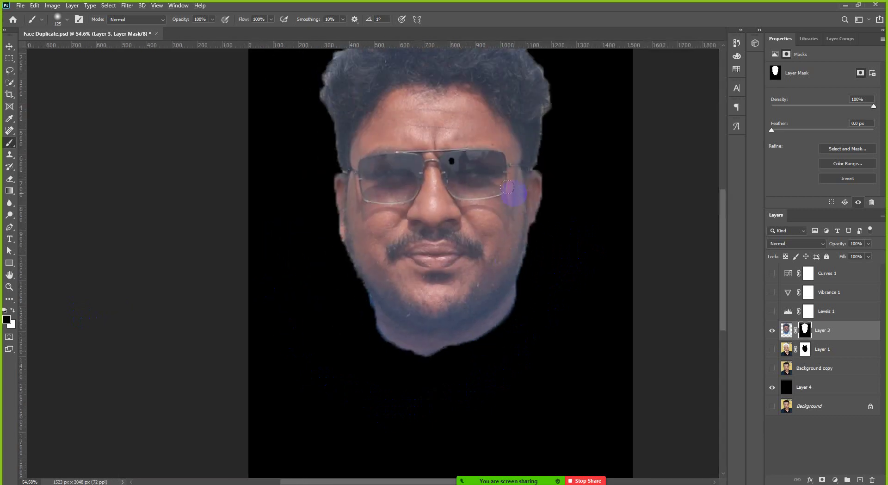
scroll(513, 195, "up", 1)
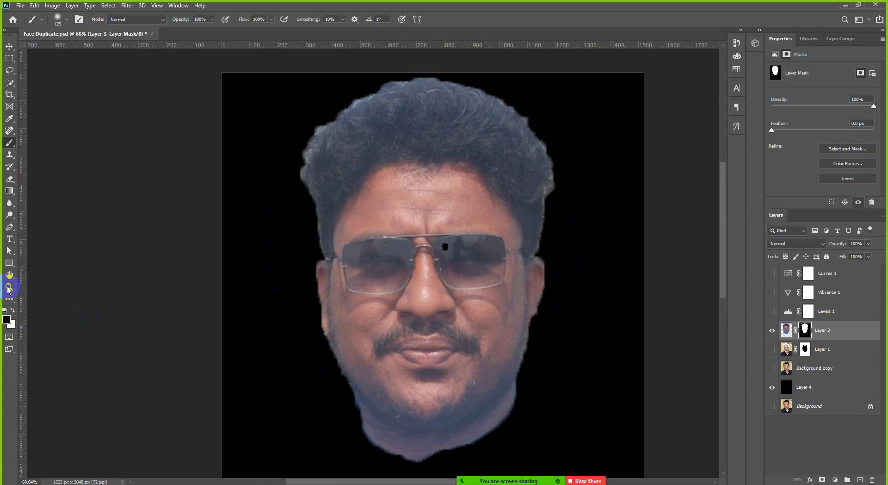
left_click(66, 21)
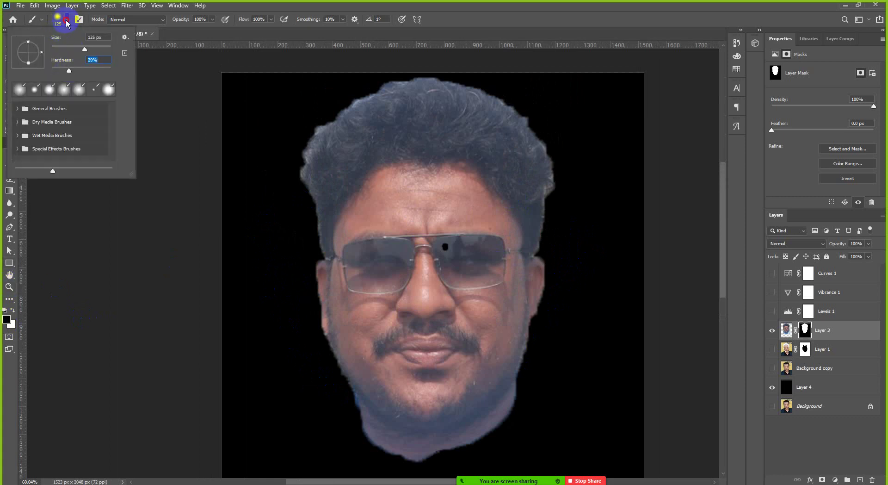
left_click(66, 21)
Step: Refine Layer 3's mask with Select and Mask: Radius 2 px, Smooth 15, Feather 1.7 px, Contrast 19% and Shift Edge -18%
left_click(853, 150)
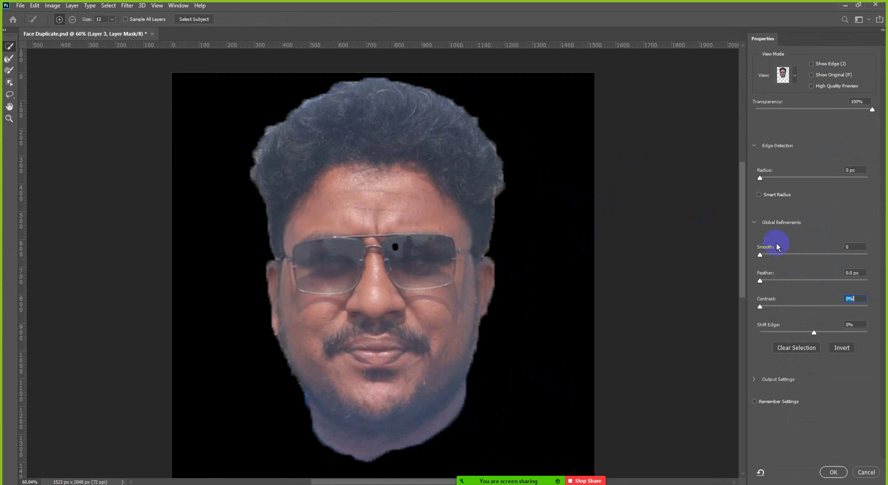
left_click_drag(762, 178, 774, 182)
left_click_drag(762, 254, 784, 255)
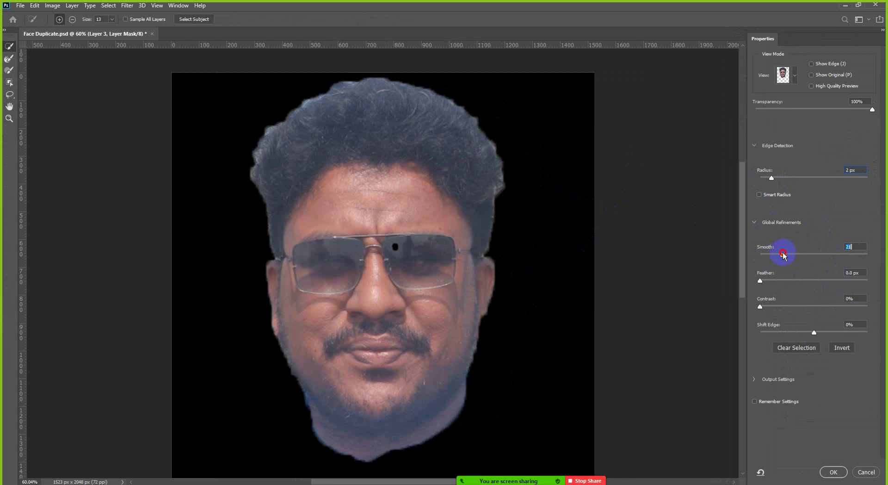
left_click_drag(761, 281, 774, 281)
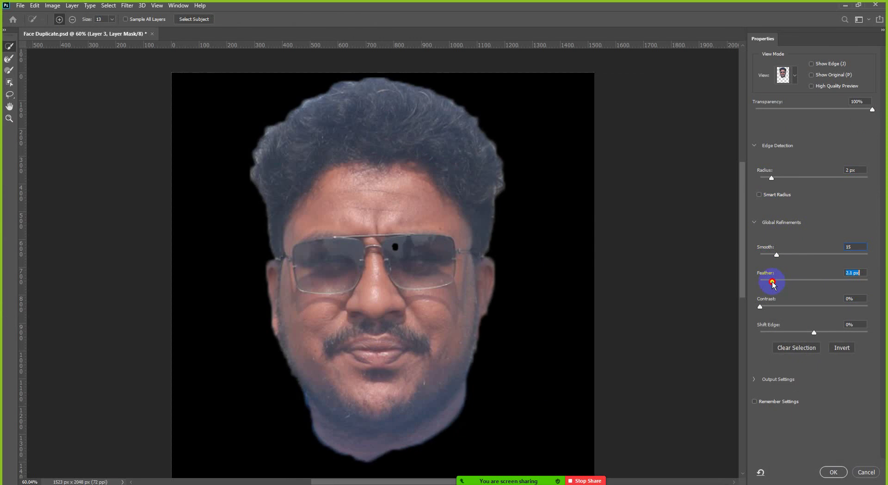
left_click_drag(760, 307, 805, 308)
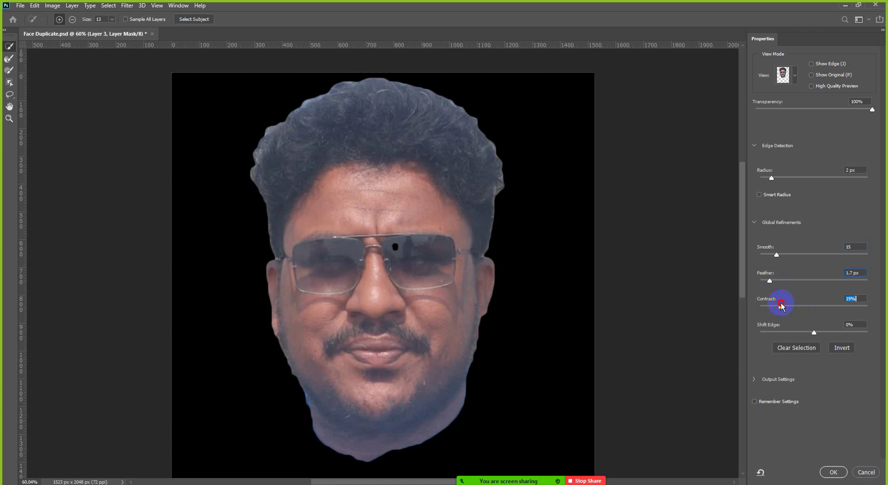
left_click_drag(815, 333, 785, 333)
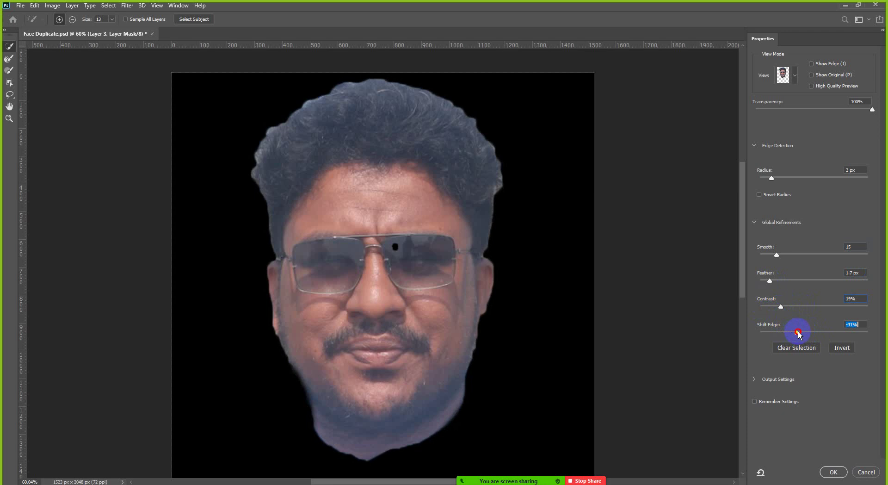
left_click_drag(799, 332, 800, 332)
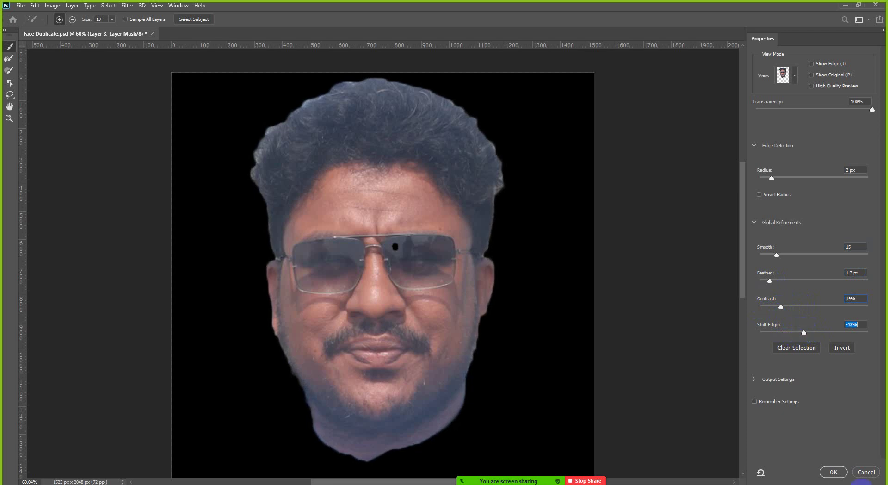
left_click(843, 477)
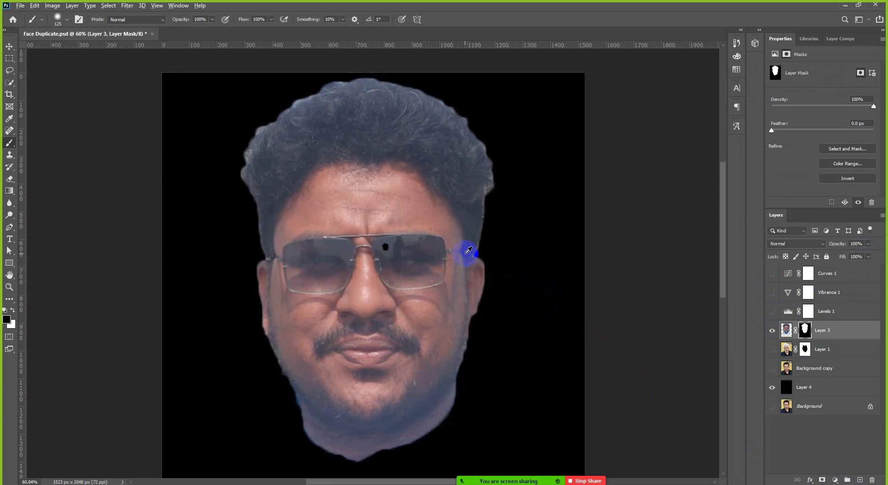
Step: Show the suited body on Layer 1 and hide the black Layer 4
scroll(556, 262, "up", 1)
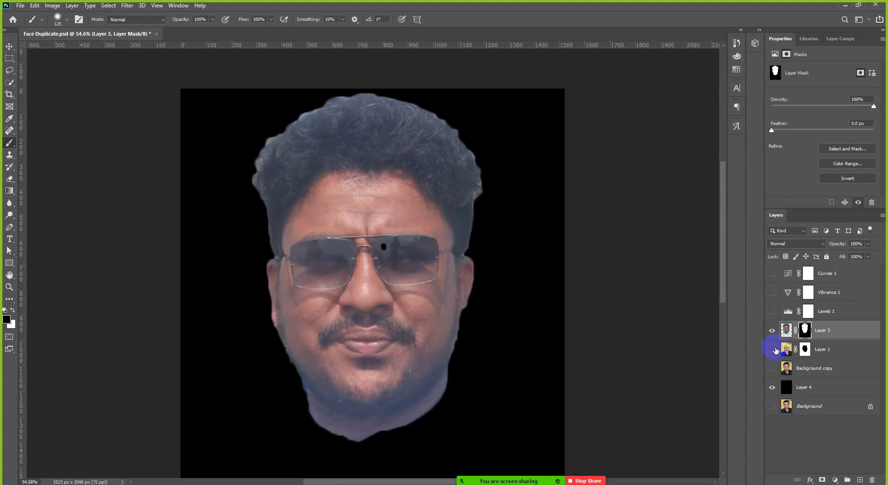
left_click(772, 351)
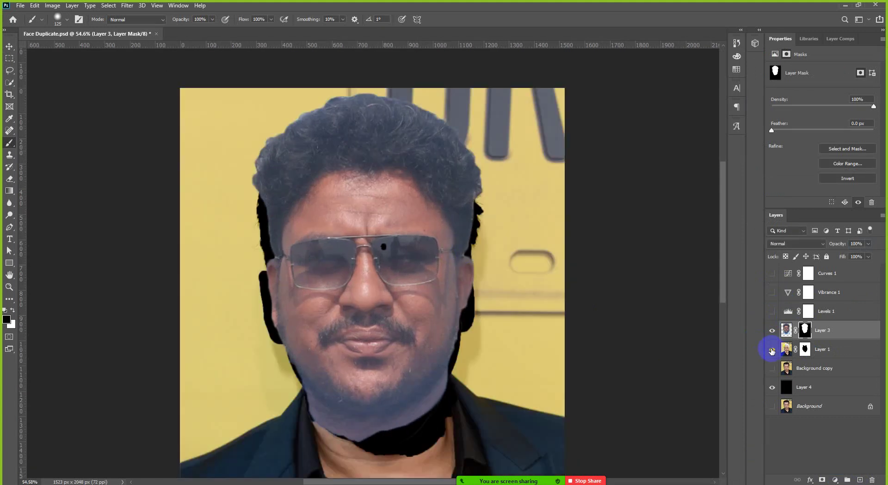
left_click(772, 388)
scroll(384, 296, "down", 2)
scroll(377, 164, "up", 4)
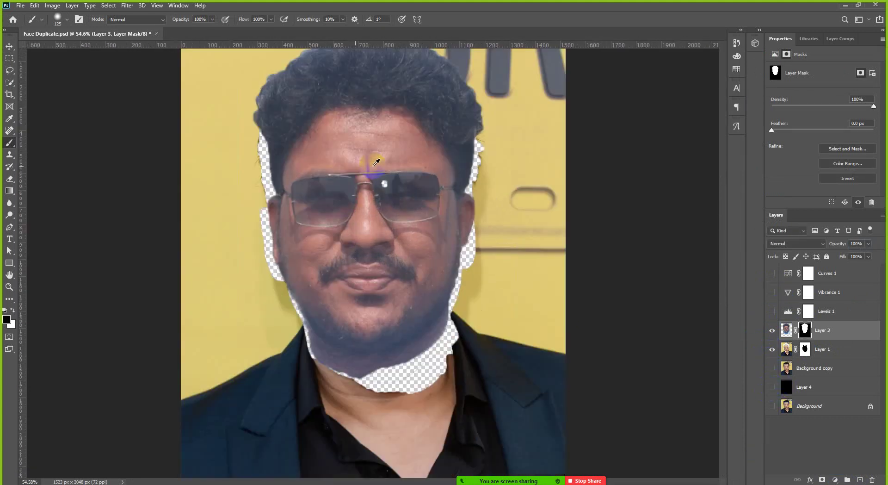
Step: Try to fill the small hole in the sunglasses lens by brushing white on Layer 3's mask
left_click(392, 200)
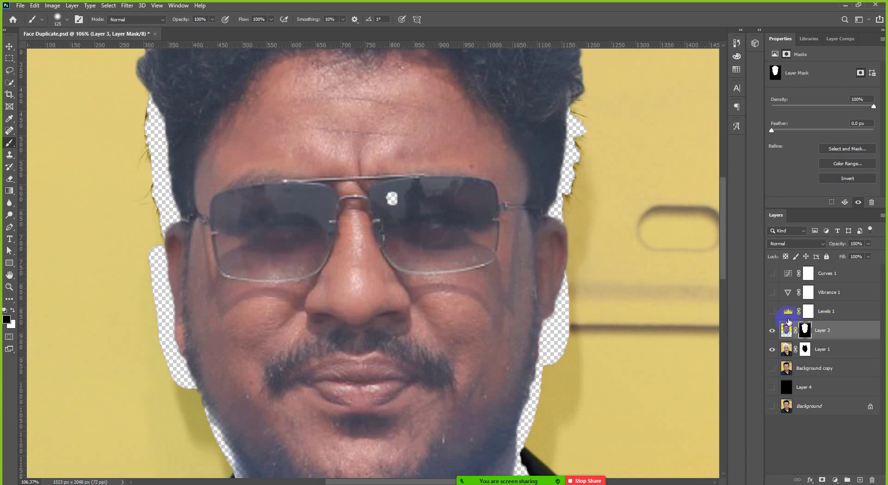
left_click(397, 219)
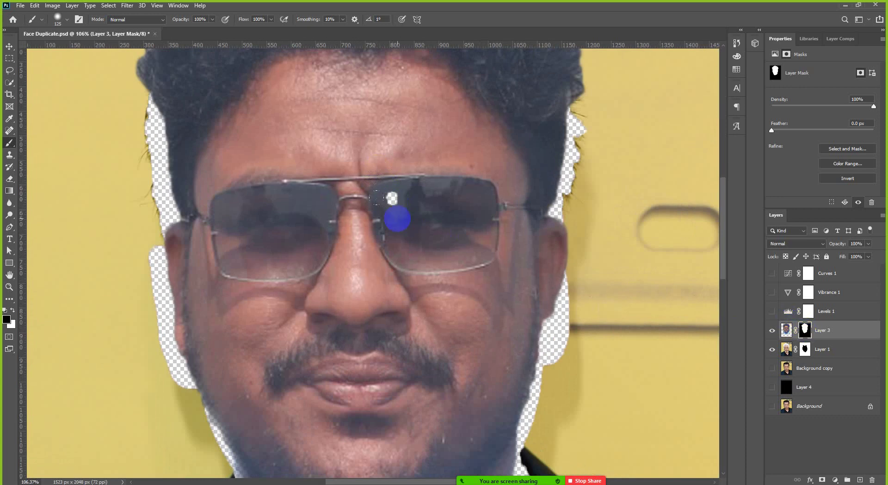
key("x")
left_click(392, 202)
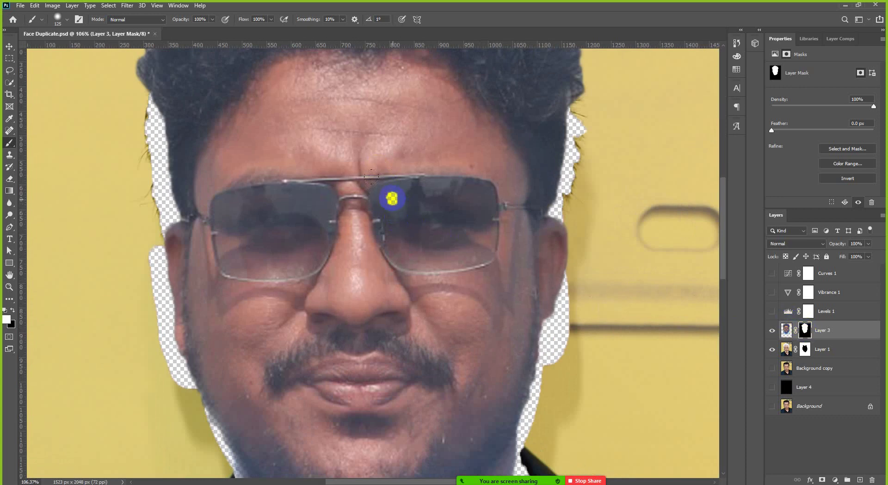
left_click(392, 193)
left_click(393, 202)
scroll(392, 198, "up", 4)
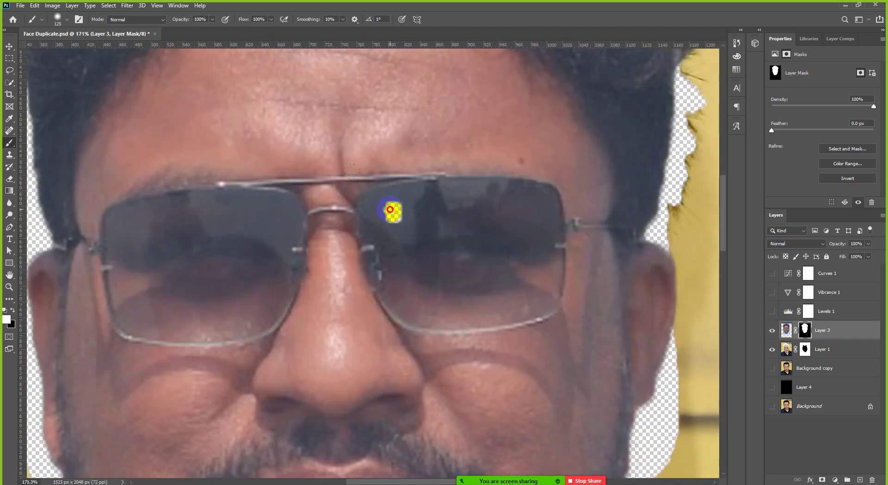
scroll(406, 211, "down", 4)
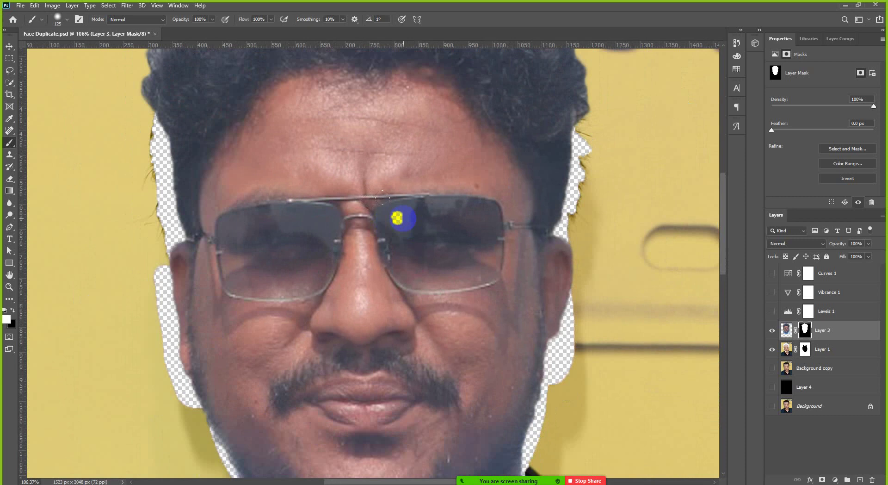
scroll(382, 198, "down", 1)
scroll(380, 201, "up", 2)
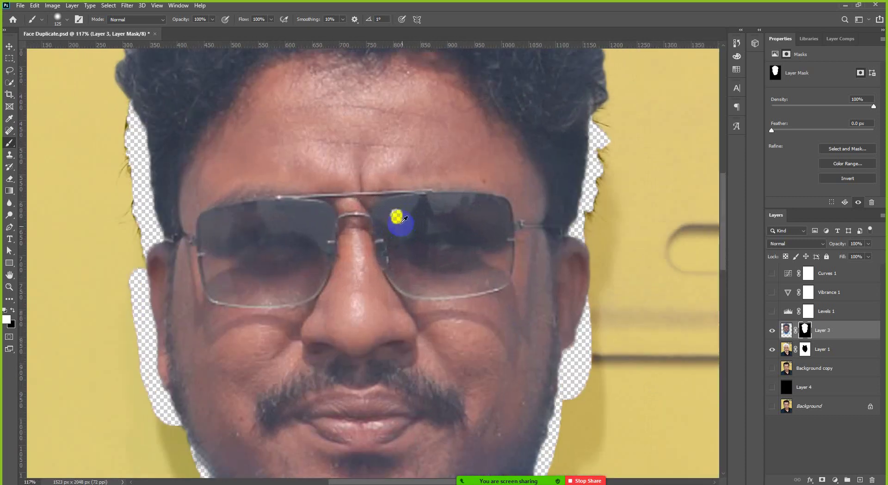
scroll(404, 218, "down", 1)
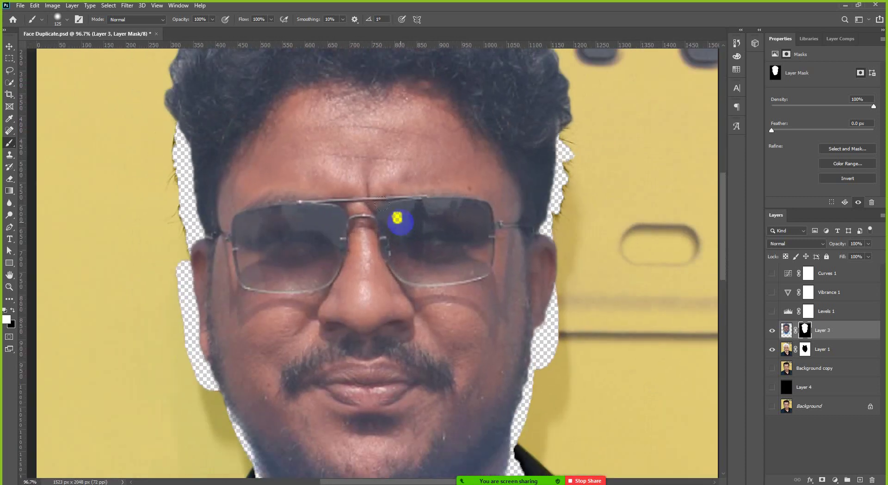
left_click(398, 217)
scroll(398, 218, "down", 2)
scroll(403, 222, "down", 1)
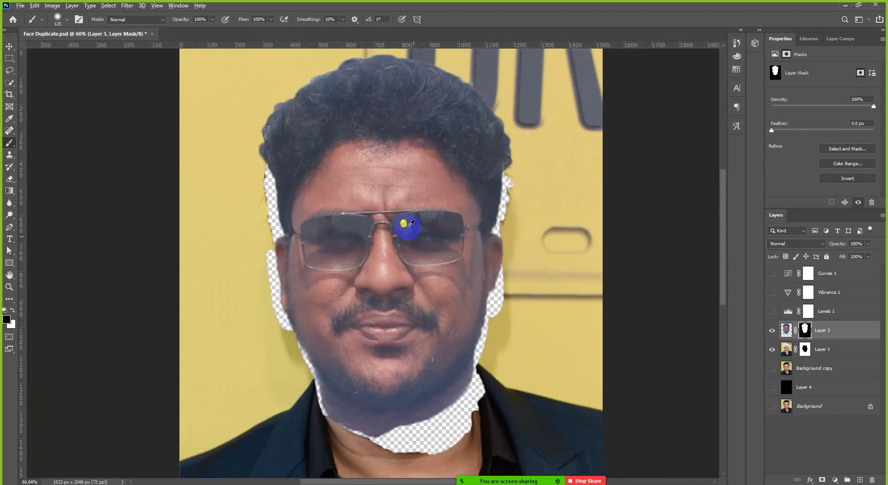
scroll(408, 224, "up", 2)
scroll(407, 224, "down", 2)
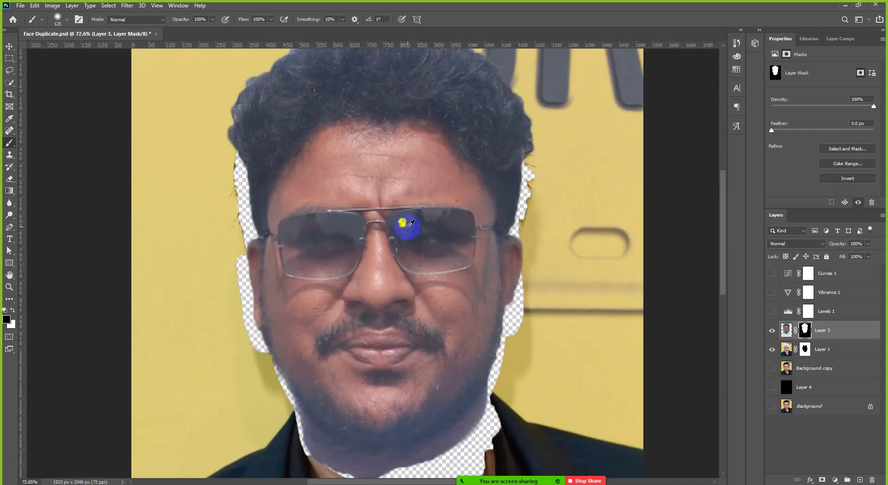
scroll(410, 224, "down", 1)
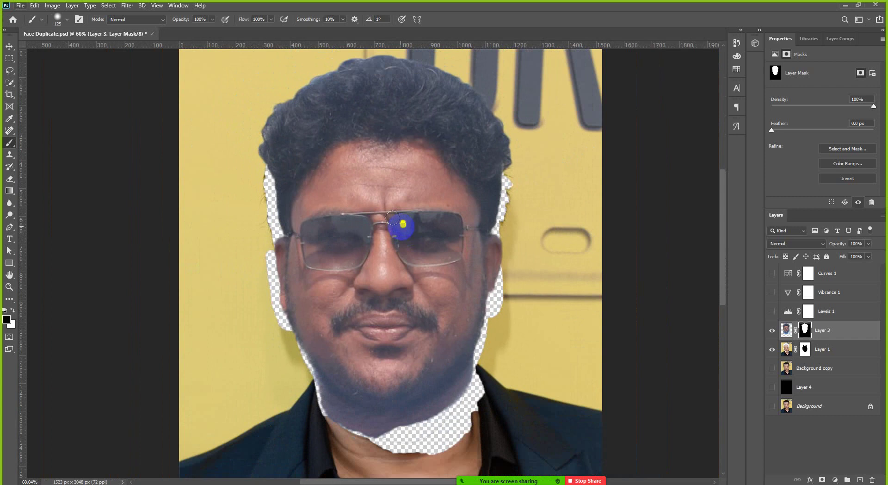
scroll(403, 224, "down", 2)
scroll(426, 409, "up", 2)
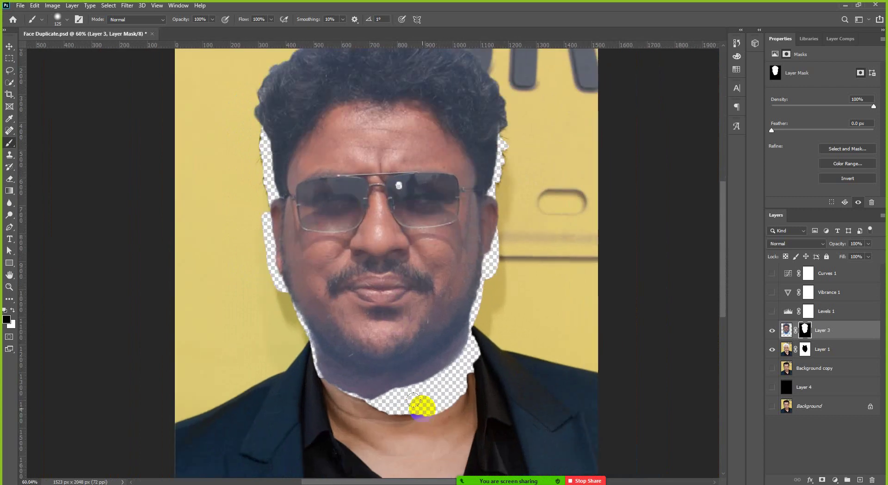
Step: Switch to the Move tool and make Layer 1's layer mask the active editing target
key("v")
left_click(804, 350)
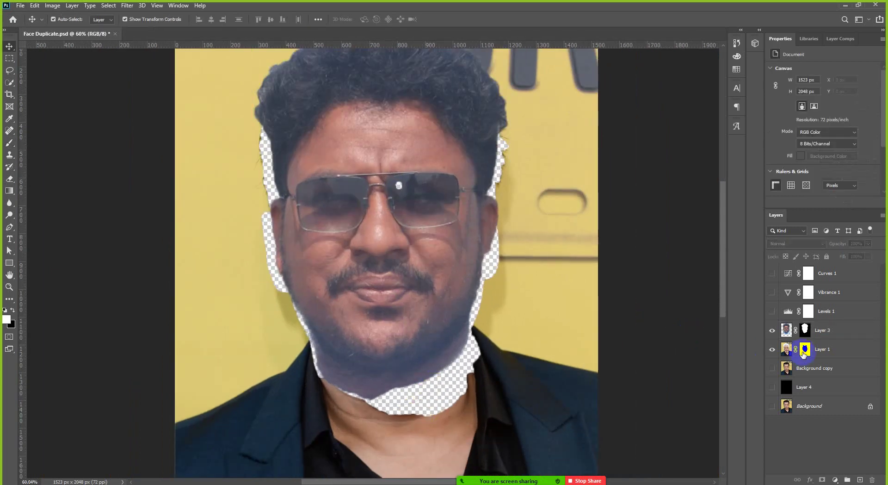
scroll(401, 379, "down", 1)
scroll(391, 371, "up", 2)
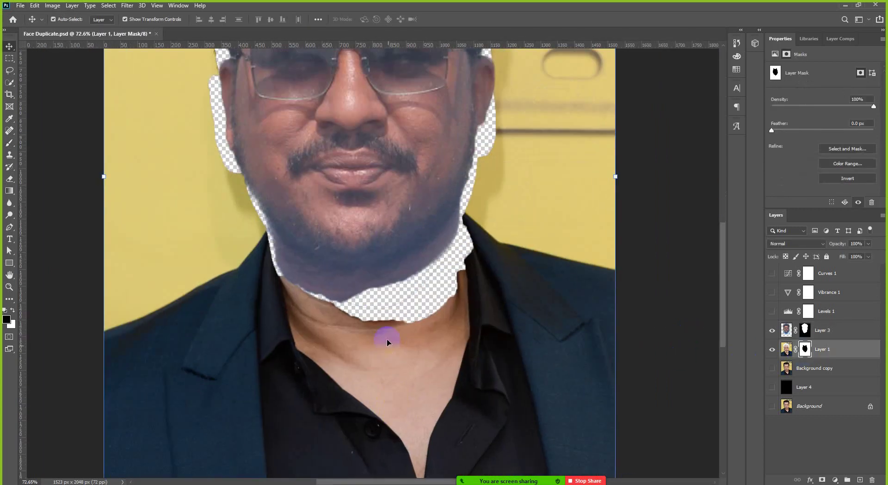
scroll(426, 291, "down", 1)
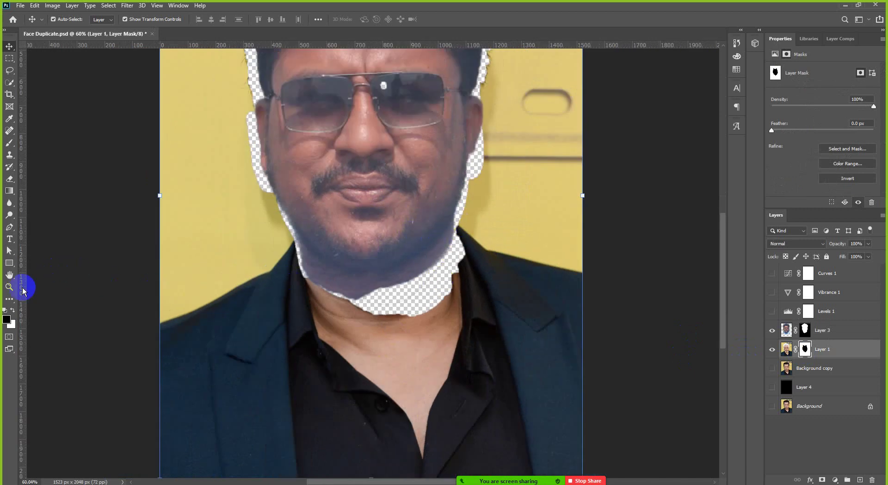
left_click(800, 353)
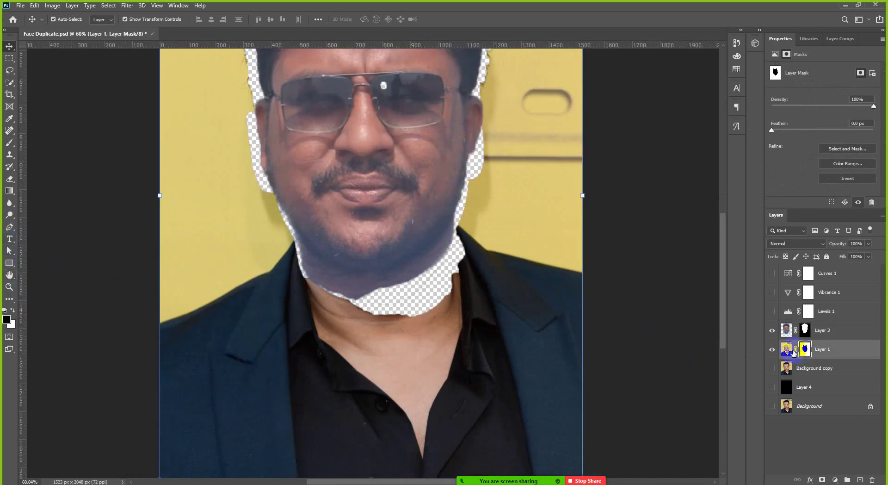
left_click(788, 350)
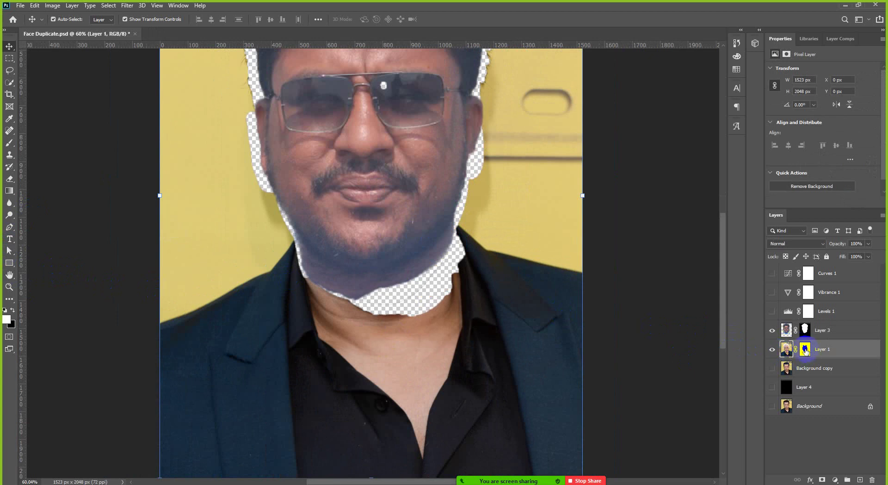
left_click(806, 351)
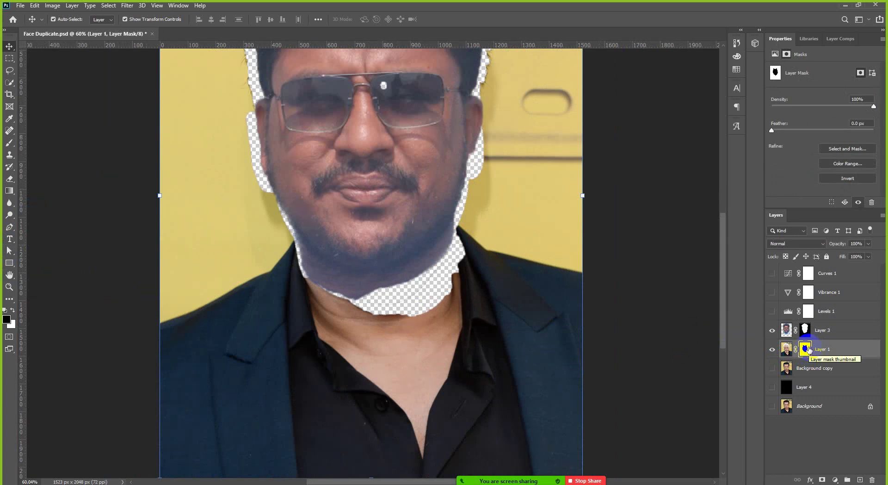
Step: Try to fill the gap between the chin and collar by brushing white on Layer 1's mask
left_click(10, 143)
left_click_drag(416, 278, 423, 275)
left_click(431, 248)
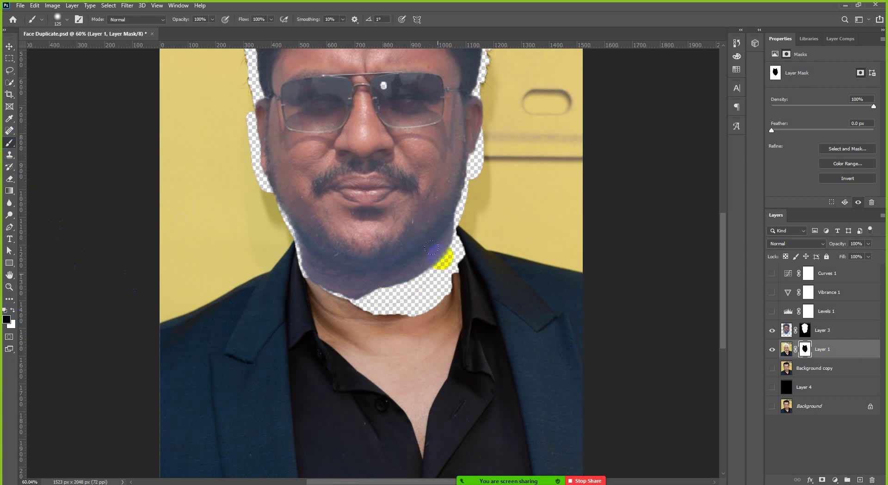
mouse_move(435, 234)
left_mouse_down()
mouse_move(433, 255)
mouse_move(402, 274)
mouse_move(354, 278)
mouse_move(414, 275)
mouse_move(438, 238)
mouse_move(409, 285)
mouse_move(370, 288)
mouse_move(415, 283)
left_mouse_up()
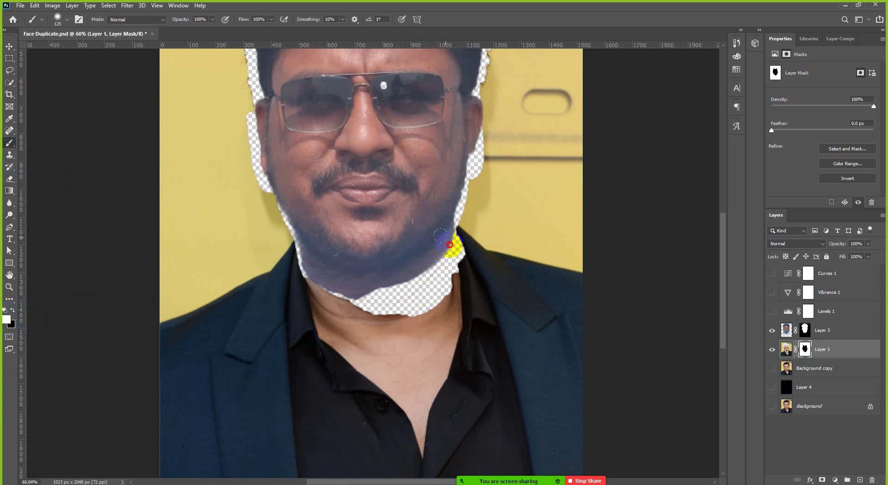
mouse_move(440, 235)
left_mouse_down()
mouse_move(444, 247)
mouse_move(414, 279)
mouse_move(354, 287)
mouse_move(398, 296)
mouse_move(424, 254)
left_mouse_up()
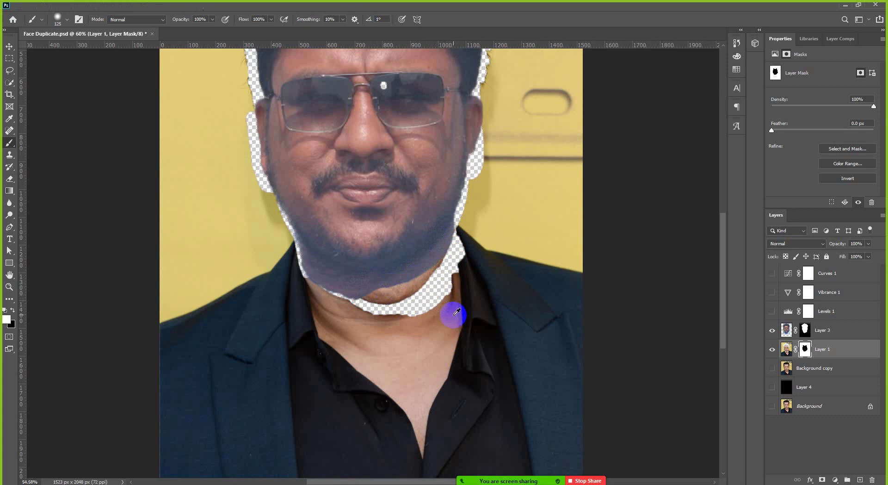
scroll(454, 318, "down", 3)
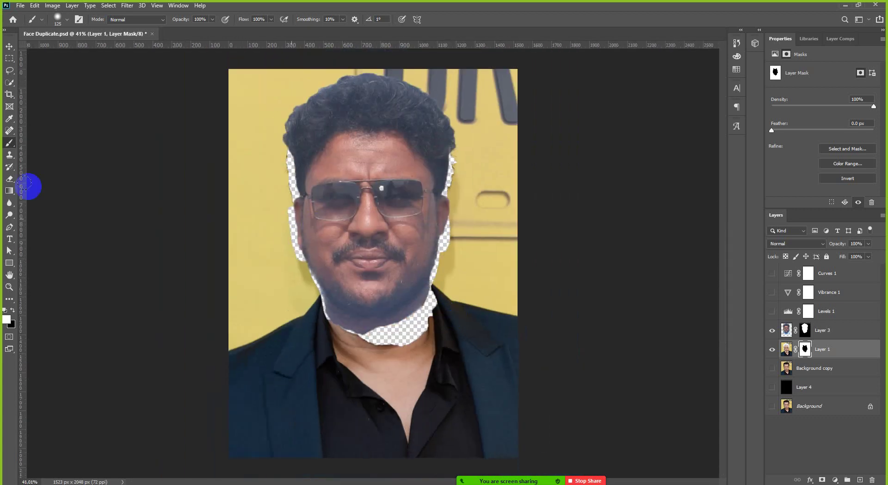
Step: Hide Layer 3 and try to restore the face area by brushing white across Layer 1's mask
left_click(773, 331)
left_click(806, 349)
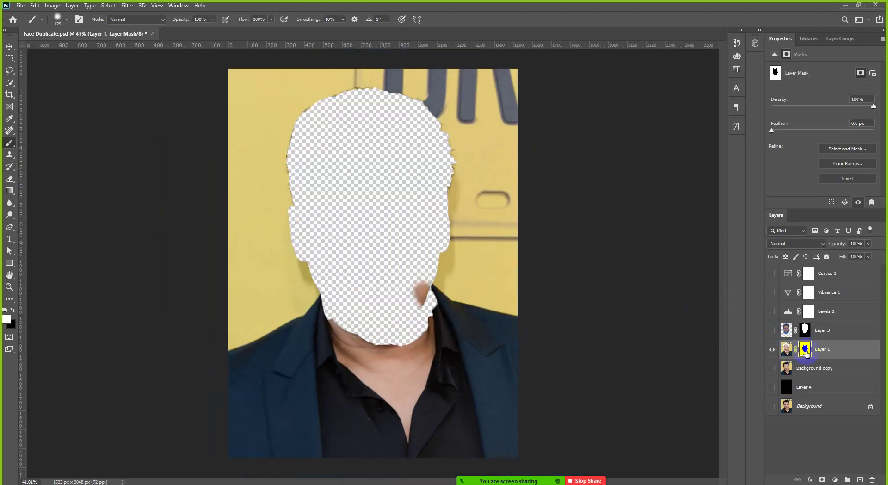
left_click_drag(440, 292, 372, 293)
mouse_move(372, 207)
left_mouse_down()
mouse_move(398, 230)
mouse_move(352, 257)
mouse_move(359, 196)
mouse_move(391, 257)
mouse_move(349, 279)
mouse_move(343, 219)
mouse_move(334, 274)
mouse_move(288, 260)
mouse_move(323, 248)
mouse_move(297, 236)
mouse_move(311, 160)
mouse_move(321, 228)
mouse_move(357, 163)
mouse_move(317, 145)
mouse_move(375, 119)
mouse_move(364, 197)
mouse_move(408, 136)
mouse_move(325, 191)
mouse_move(315, 171)
mouse_move(334, 256)
mouse_move(398, 310)
mouse_move(413, 297)
mouse_move(406, 337)
mouse_move(418, 333)
mouse_move(425, 318)
mouse_move(333, 313)
mouse_move(406, 305)
mouse_move(390, 327)
mouse_move(388, 275)
mouse_move(345, 291)
mouse_move(409, 262)
mouse_move(401, 280)
mouse_move(422, 250)
mouse_move(428, 284)
mouse_move(436, 196)
mouse_move(403, 161)
mouse_move(422, 253)
mouse_move(419, 176)
mouse_move(431, 225)
mouse_move(437, 189)
mouse_move(417, 151)
mouse_move(412, 226)
mouse_move(398, 188)
mouse_move(389, 214)
mouse_move(357, 205)
mouse_move(304, 217)
mouse_move(318, 179)
mouse_move(299, 197)
left_mouse_up()
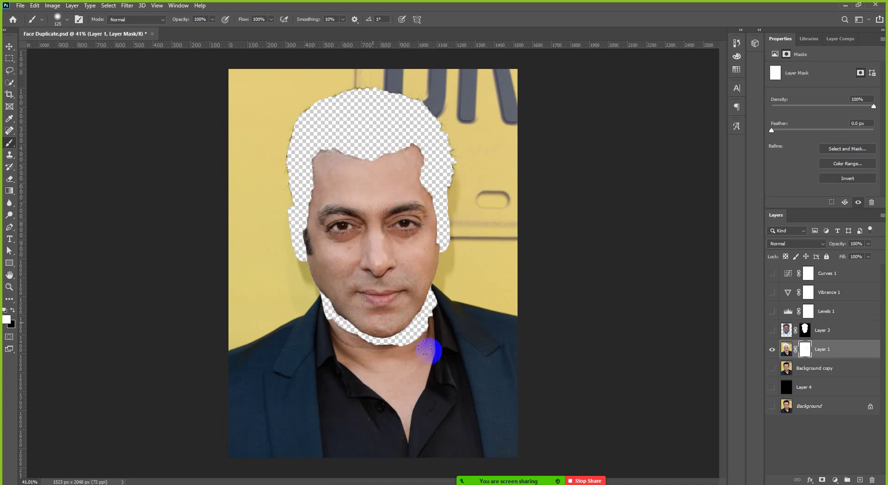
key("ctrl+z")
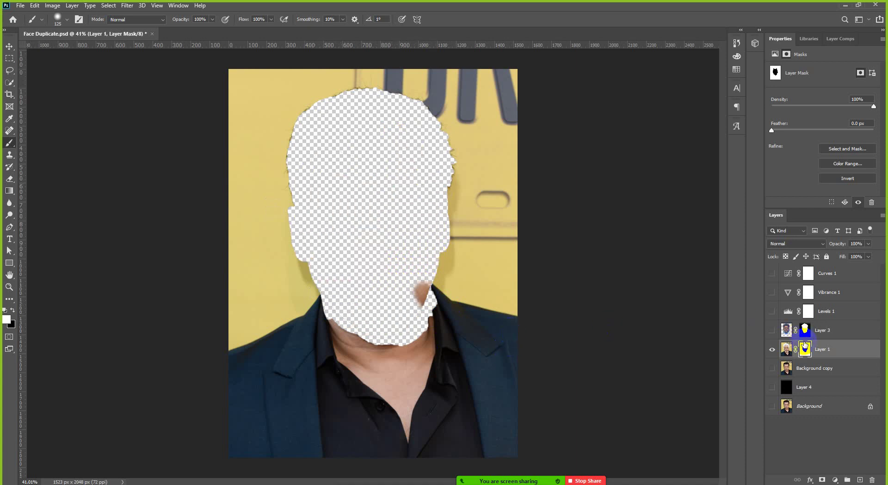
Step: Compare the Background copy with Layer 1 by showing each alone, returning to Layer 1 with its mask active
left_click(772, 349)
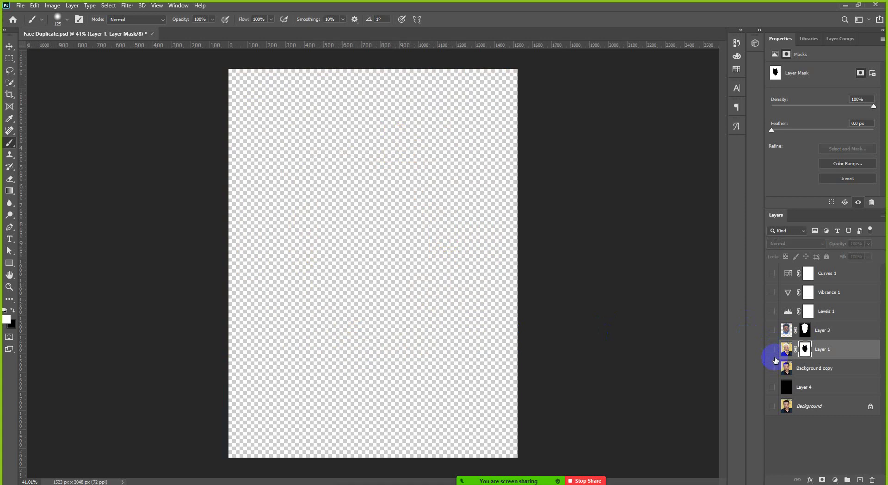
left_click(809, 371)
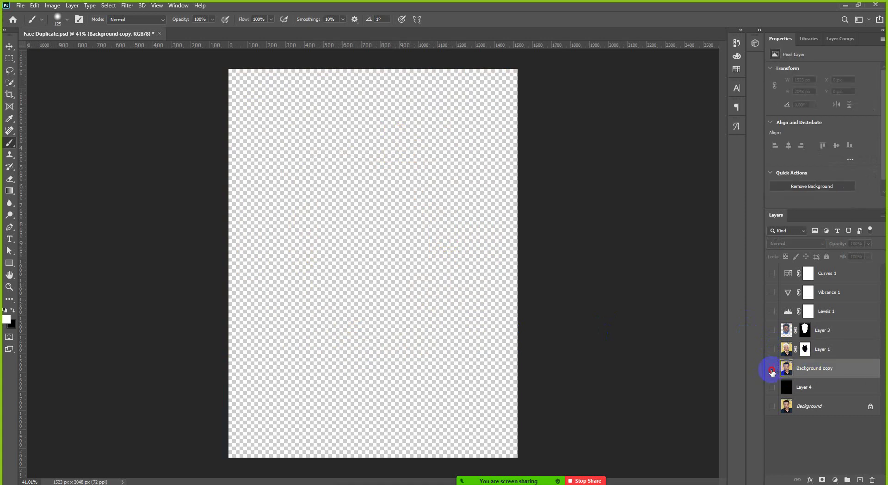
left_click(772, 368)
left_click_drag(820, 372, 819, 364)
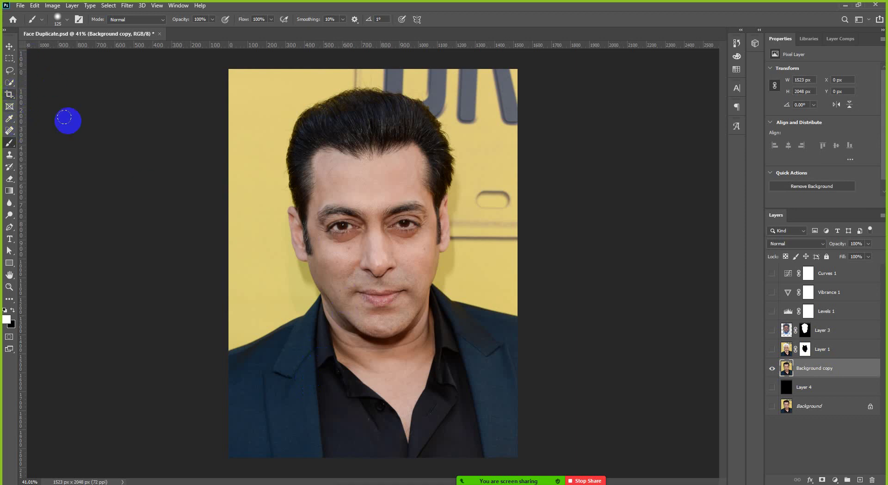
left_click(772, 368)
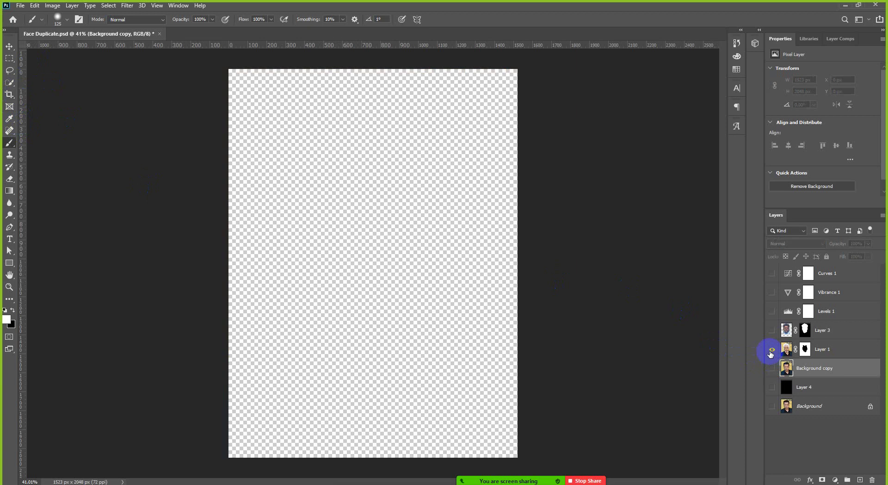
left_click(772, 348)
left_click(805, 349)
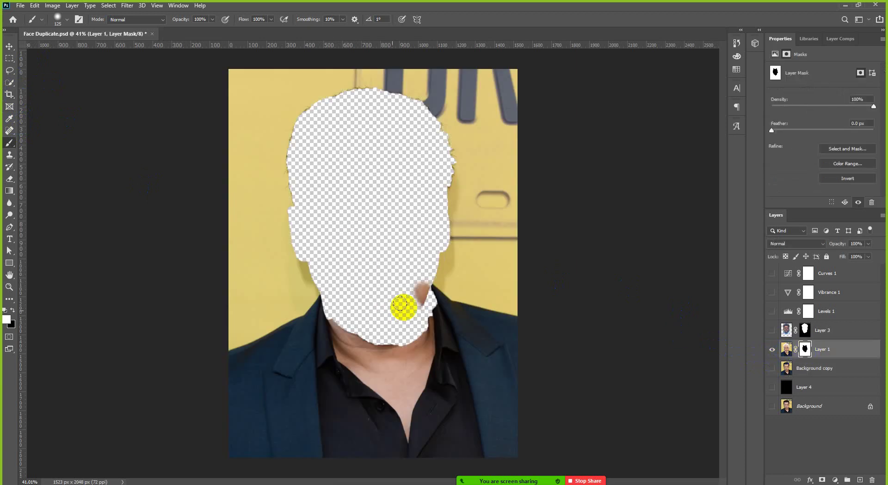
mouse_move(417, 311)
left_mouse_down()
mouse_move(410, 292)
mouse_move(419, 292)
left_mouse_up()
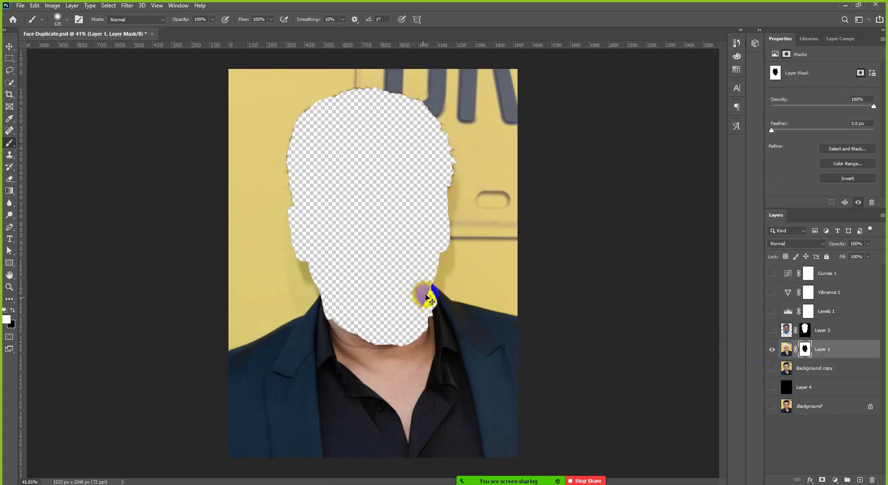
key("ctrl+z")
key("ctrl+z")
key("ctrl+shift+z")
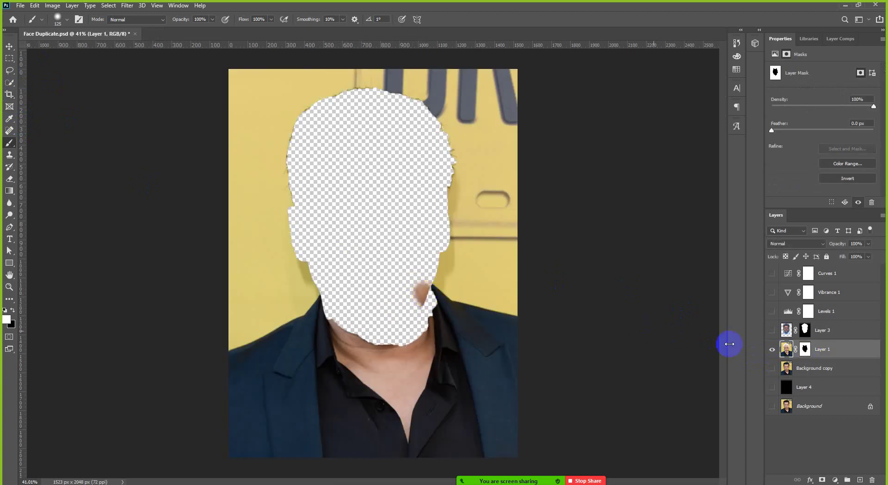
Step: Brush white over the whole cut-out on Layer 1's mask with a large brush, enlarging it to 800 px
left_click(804, 350)
mouse_move(400, 285)
left_mouse_down()
mouse_move(427, 305)
mouse_move(423, 283)
mouse_move(418, 324)
mouse_move(376, 346)
mouse_move(340, 341)
mouse_move(412, 256)
mouse_move(330, 298)
mouse_move(407, 287)
left_mouse_up()
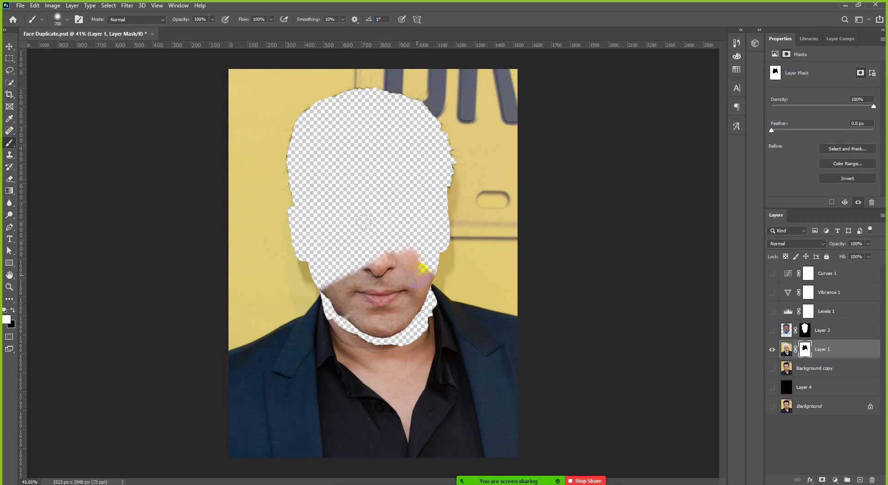
key("bracketright")
mouse_move(422, 268)
left_mouse_down()
mouse_move(234, 351)
mouse_move(298, 252)
mouse_move(440, 235)
mouse_move(395, 361)
left_mouse_up()
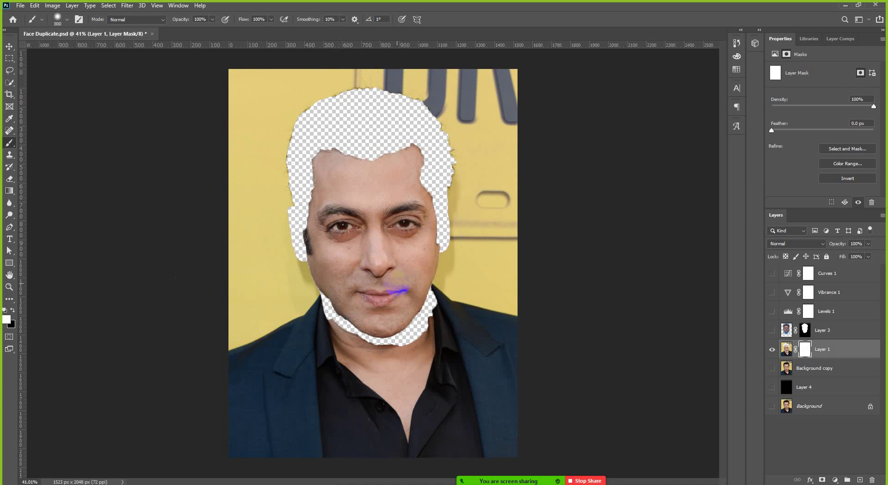
key("v")
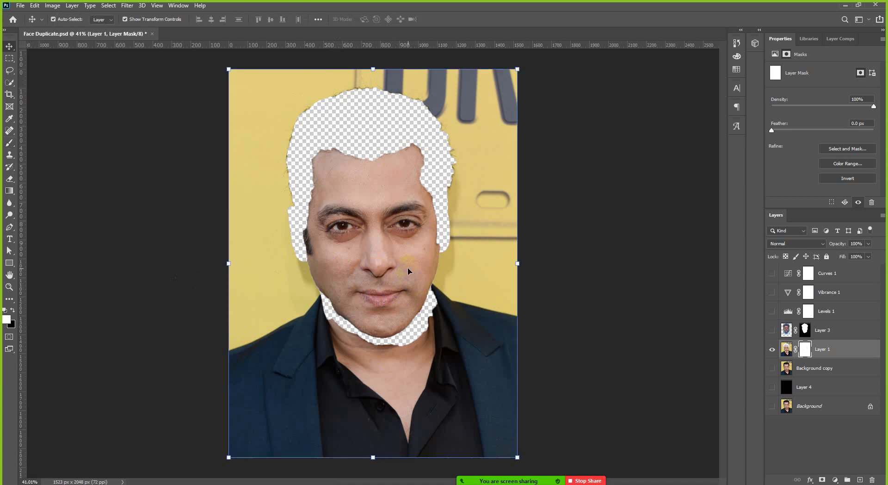
Step: Hide Layer 1 and show the Background copy with the original suited portrait
left_click(771, 351)
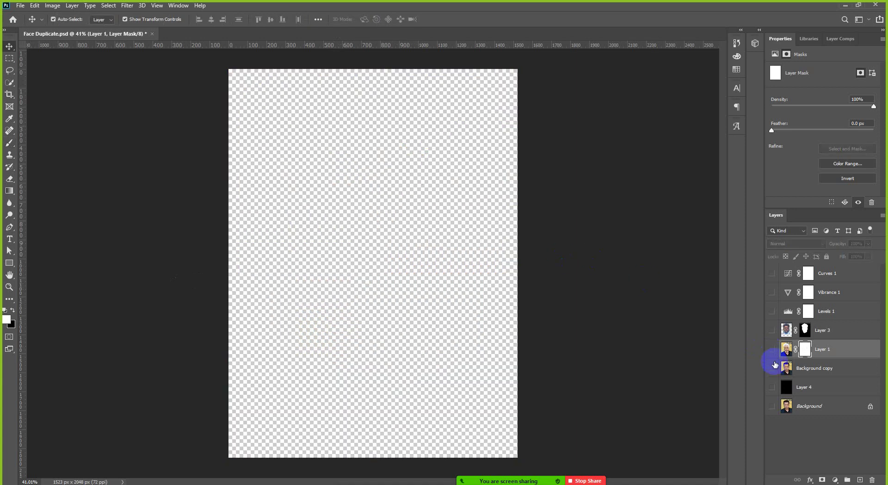
left_click(773, 369)
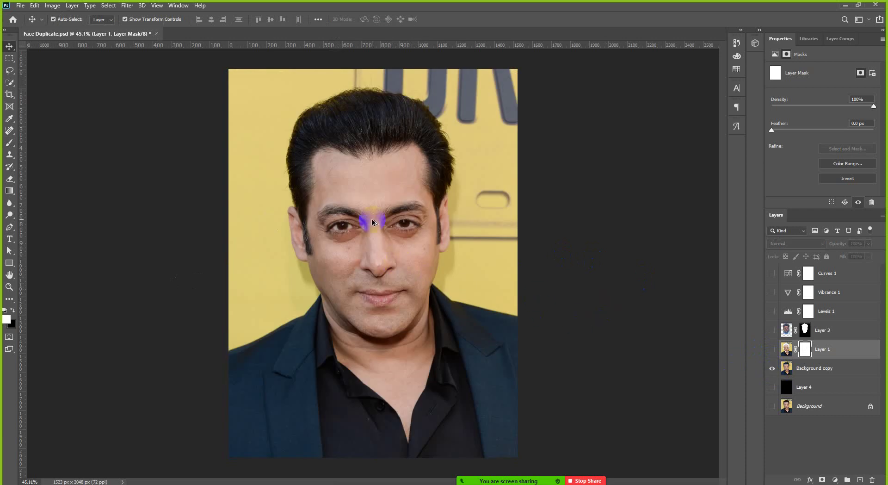
scroll(369, 223, "up", 2)
scroll(419, 255, "down", 1)
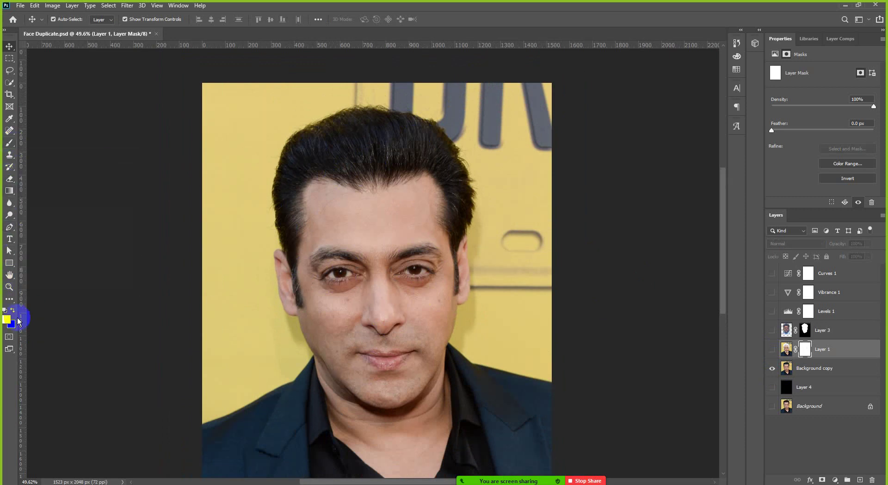
Step: Select the hair, face, ears and neck down to the shirt opening on the Background copy using Quick Selection with a 200 px brush
left_click(9, 85)
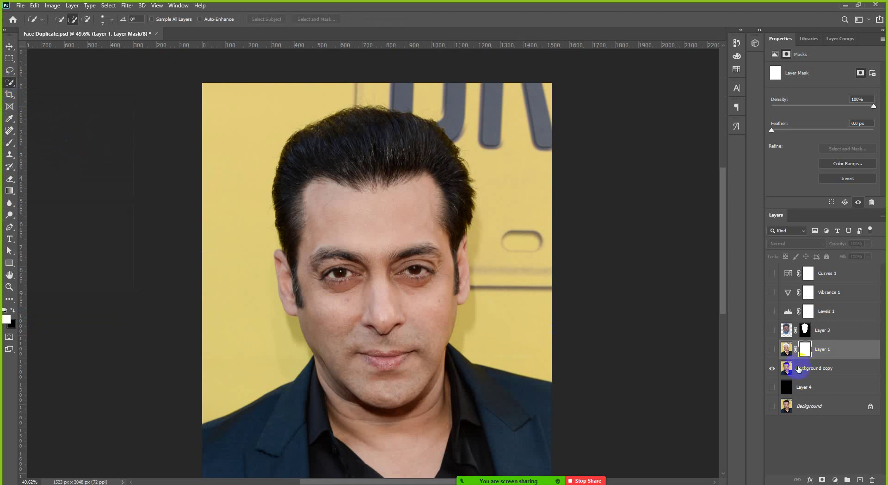
left_click(807, 369)
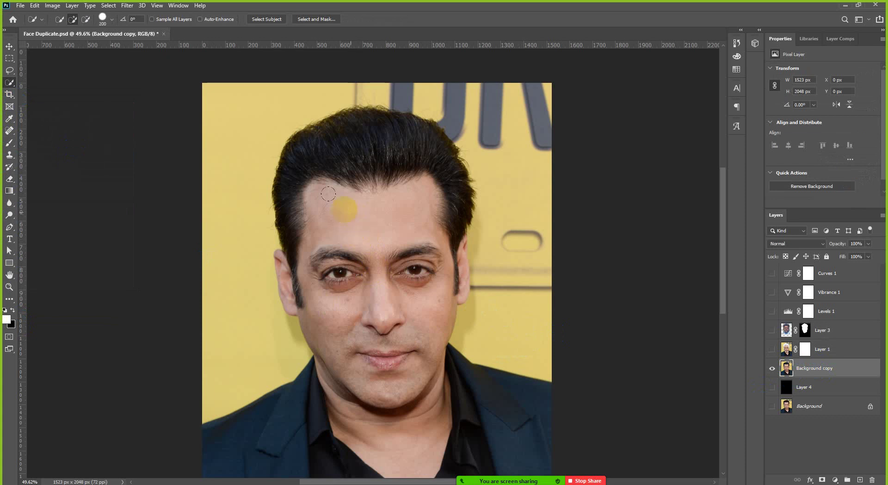
mouse_move(324, 176)
left_mouse_down()
mouse_move(365, 236)
mouse_move(394, 337)
mouse_move(396, 388)
mouse_move(407, 353)
mouse_move(421, 373)
mouse_move(407, 426)
mouse_move(402, 371)
mouse_move(425, 338)
mouse_move(338, 361)
mouse_move(324, 351)
mouse_move(349, 363)
mouse_move(318, 341)
mouse_move(347, 336)
mouse_move(260, 274)
left_mouse_up()
scroll(421, 373, "up", 2)
scroll(403, 371, "down", 2)
scroll(322, 341, "up", 3)
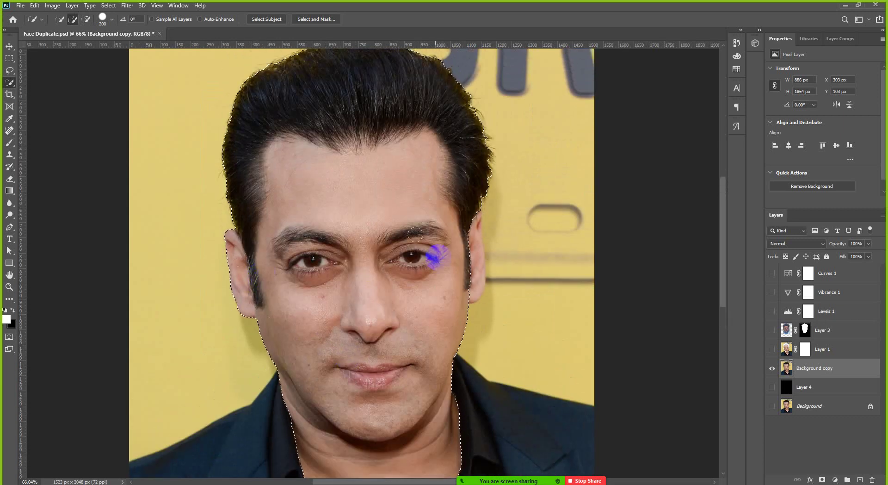
scroll(456, 256, "up", 2)
scroll(451, 266, "up", 3)
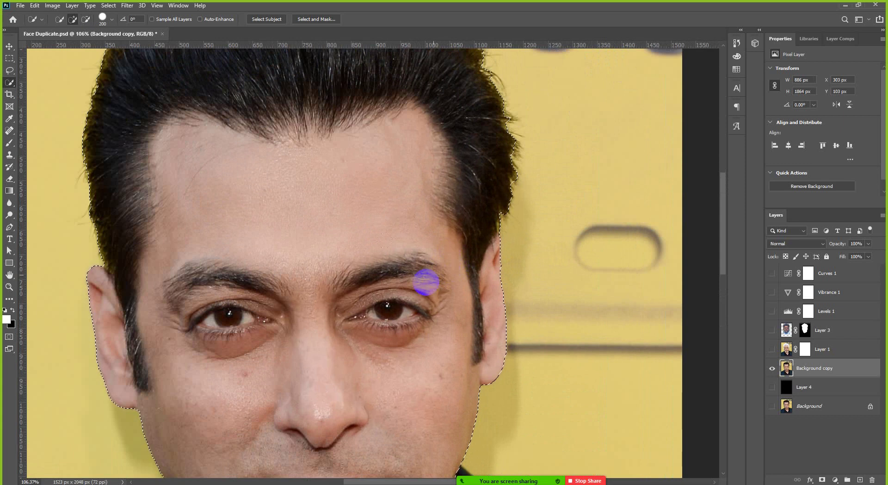
scroll(417, 288, "down", 3)
scroll(363, 207, "up", 3)
scroll(363, 207, "down", 4)
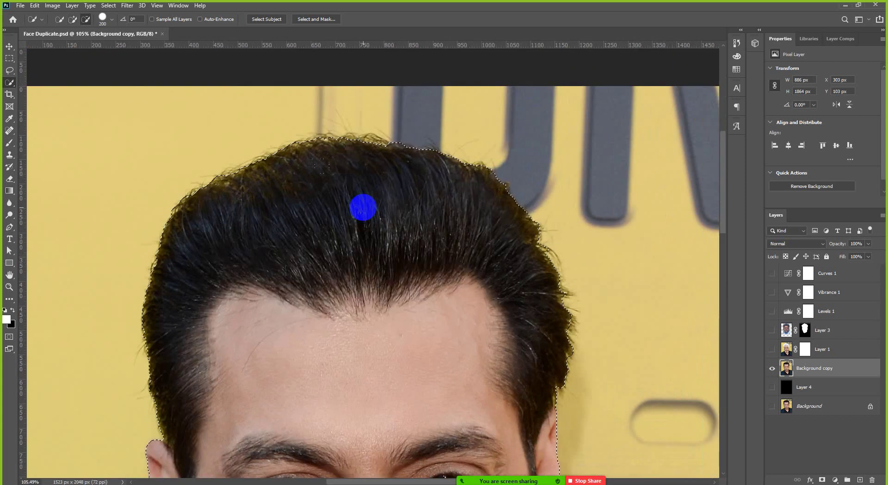
scroll(356, 229, "down", 1)
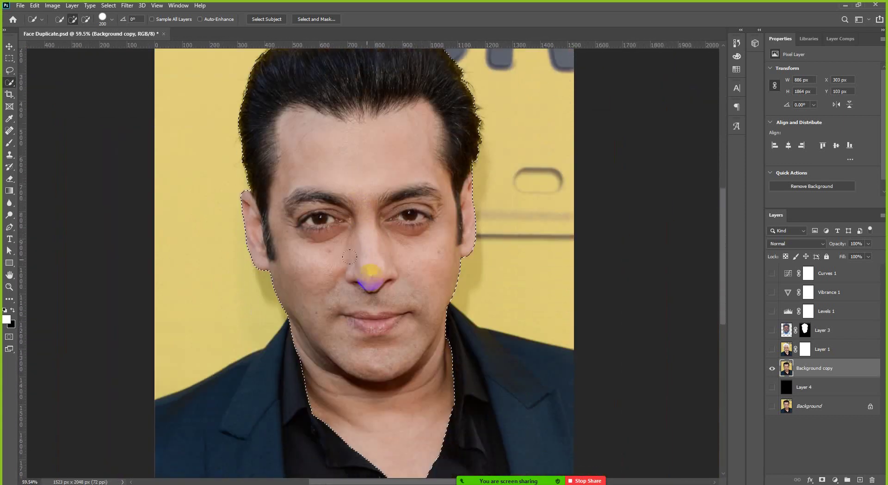
scroll(367, 271, "up", 1)
Step: Try to mask the Background copy so that only the selected head and neck remain
left_click(809, 371)
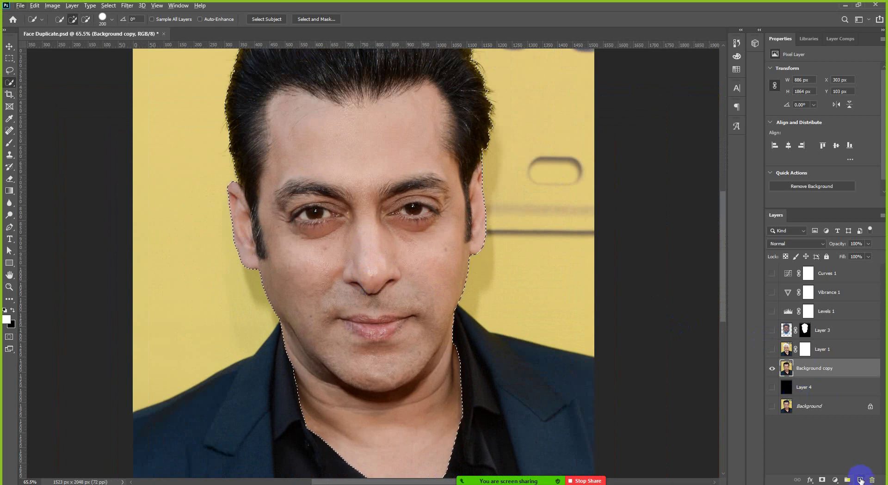
left_click(822, 479)
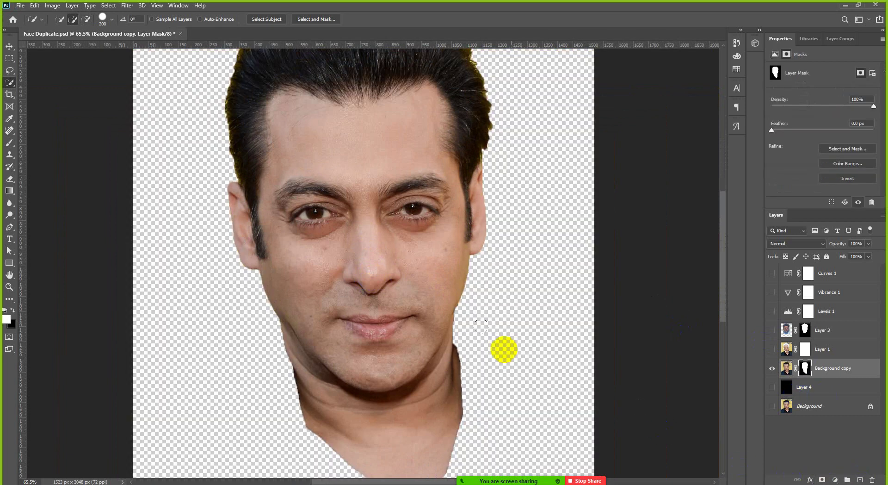
scroll(397, 292, "down", 3)
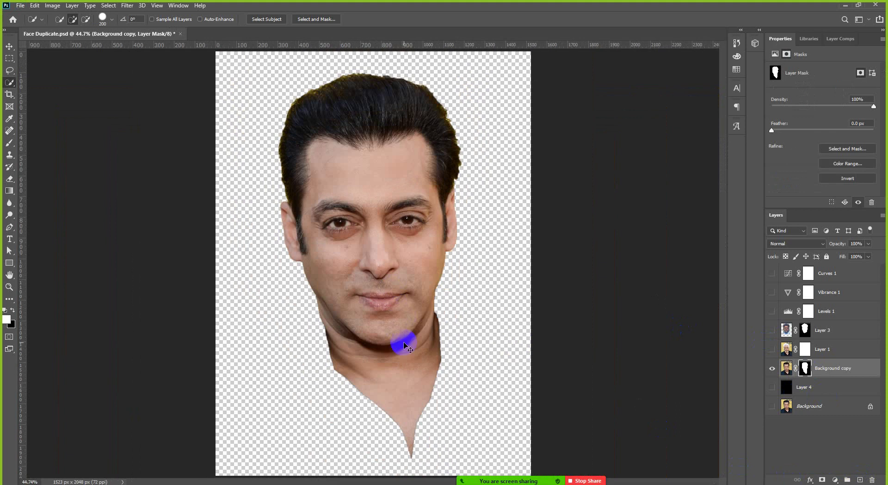
key("ctrl+z")
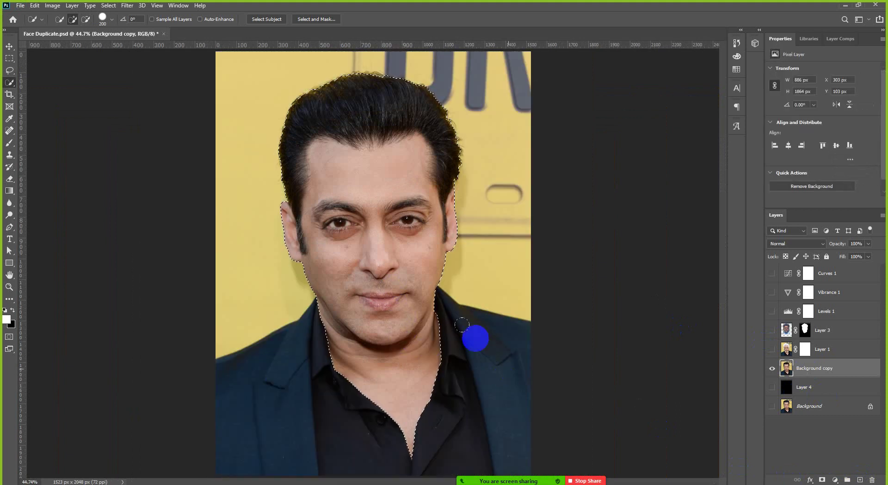
Step: Mask the head and neck out of the Background copy using the inverse selection, and show Layer 3's sunglasses head
right_click(391, 231)
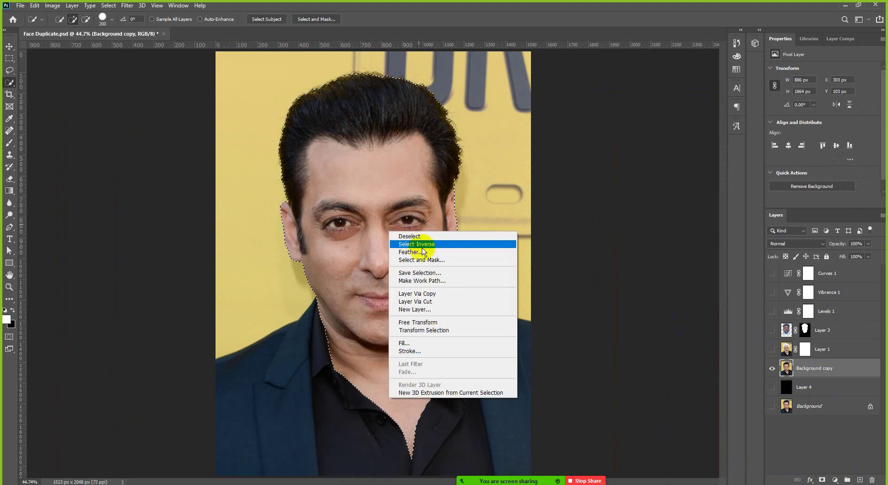
left_click(421, 245)
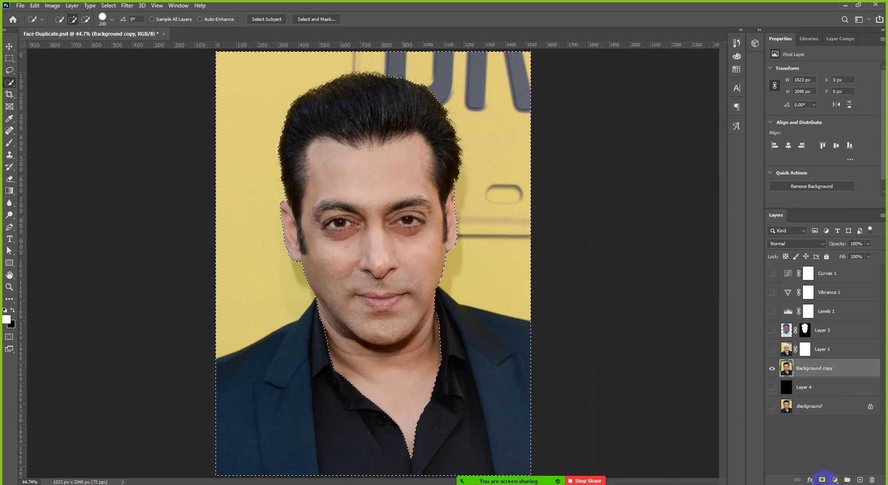
left_click(823, 480)
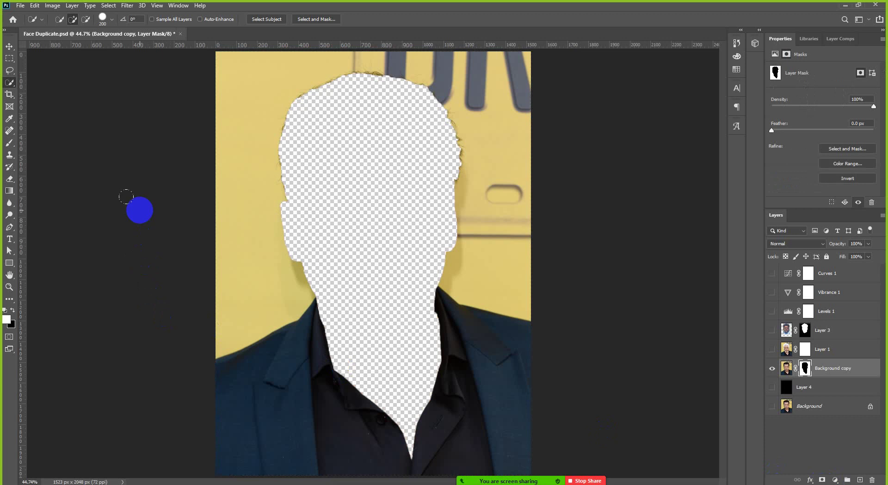
left_click(9, 46)
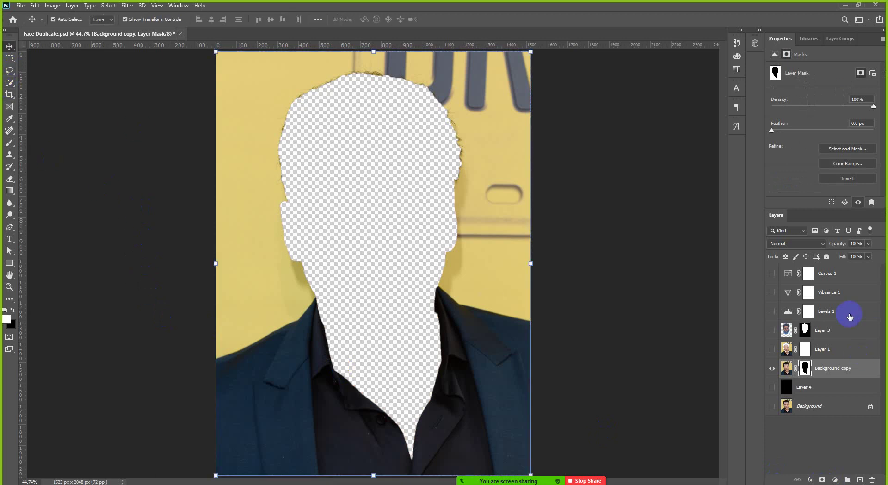
left_click(771, 331)
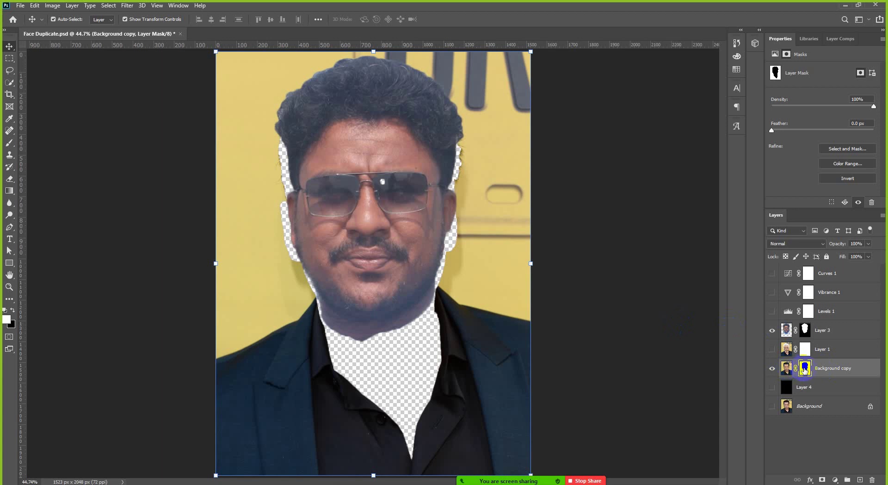
left_click(785, 368)
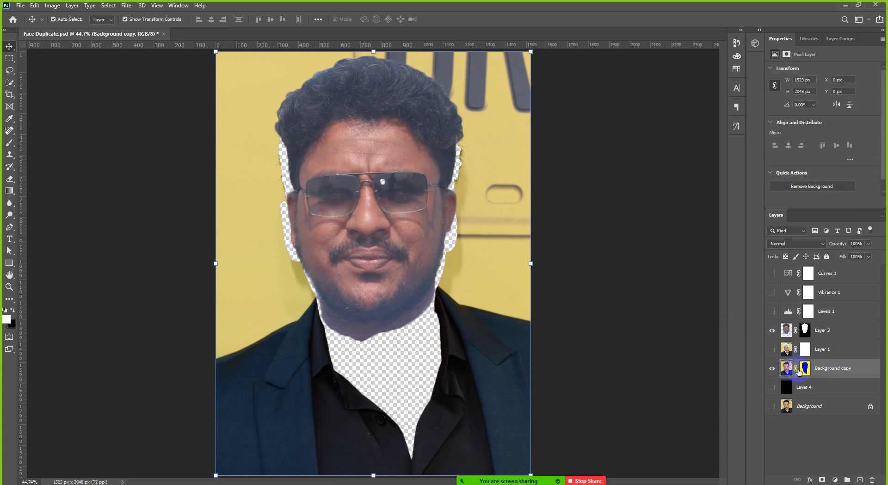
left_click(806, 368)
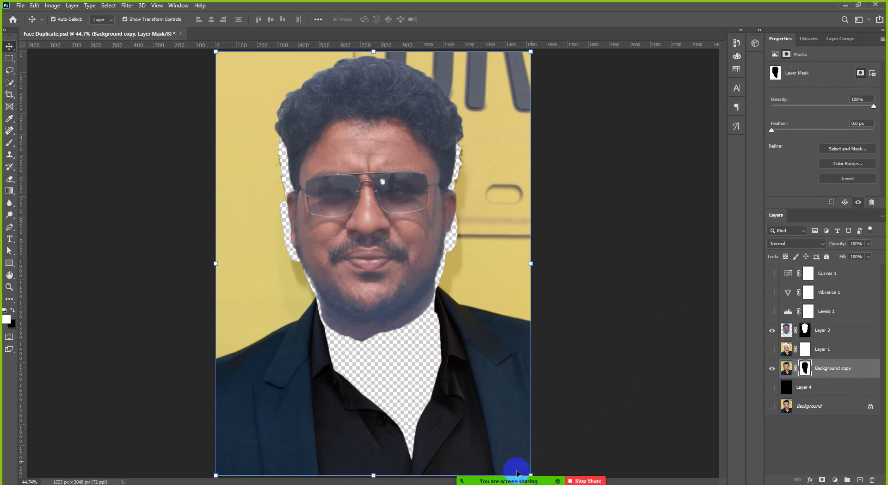
left_click(499, 473)
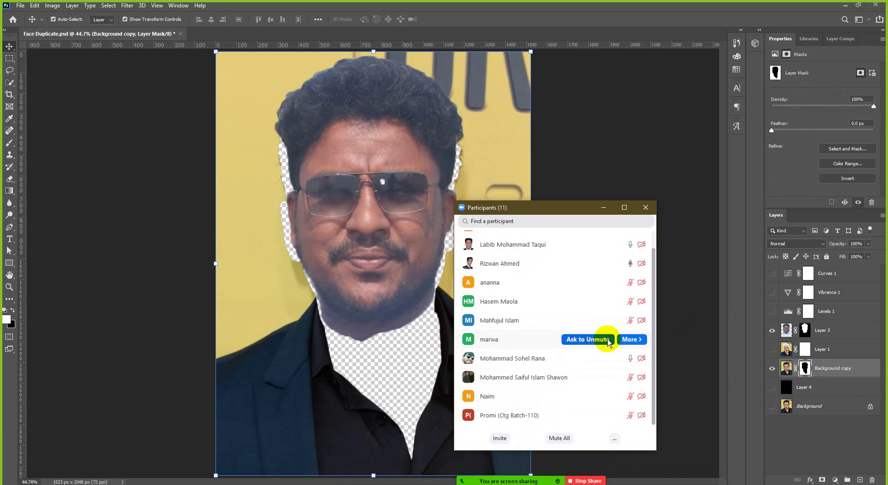
left_click(602, 208)
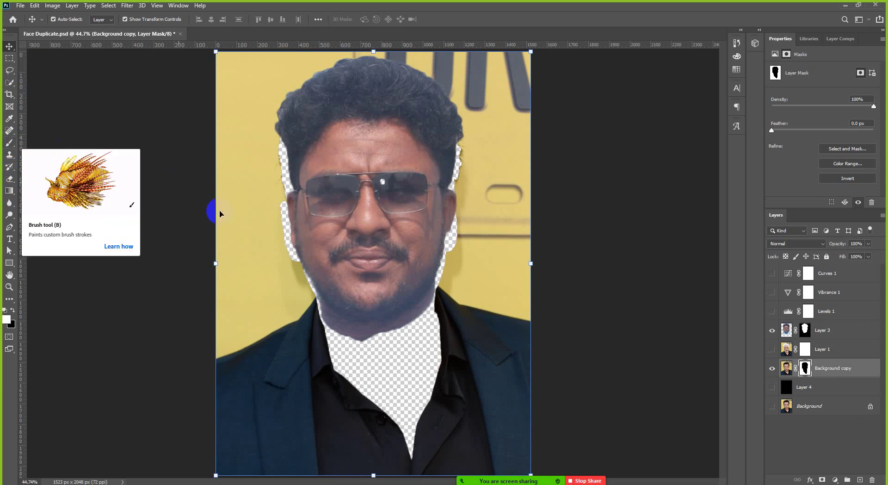
Step: Restore the neck and open-collar area on the Background copy by painting white on its mask with a 300 px brush
left_click(10, 143)
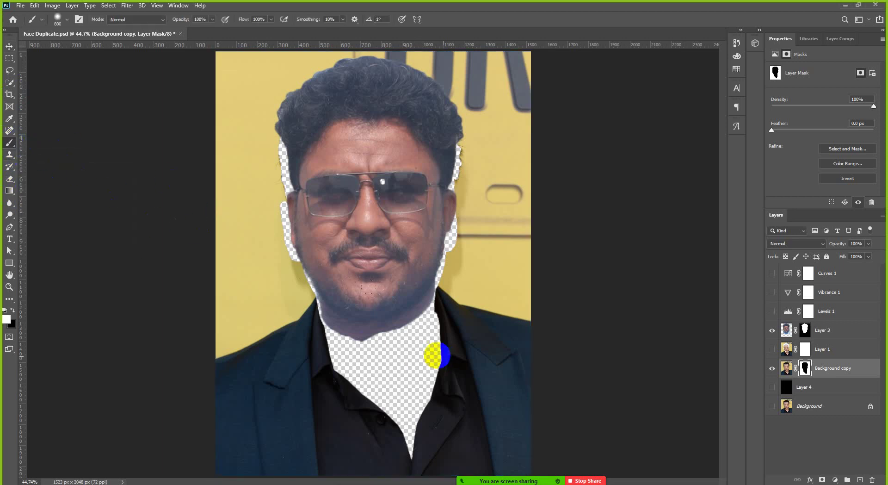
key("i")
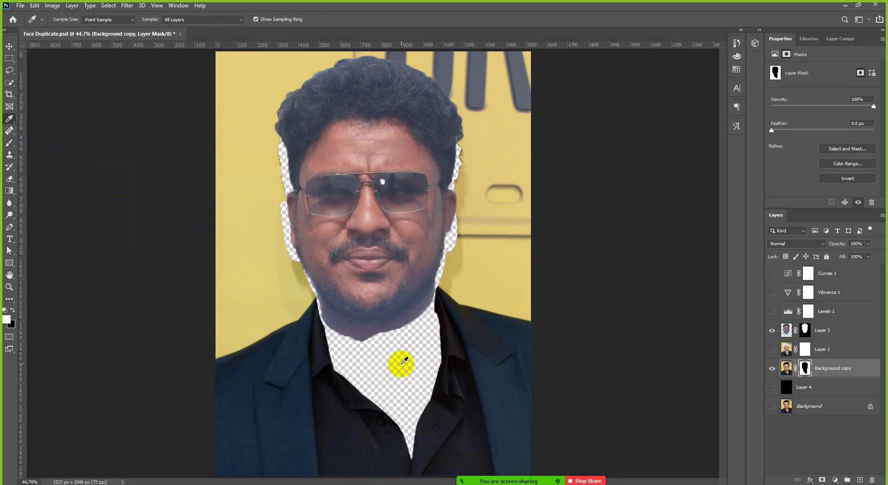
key("b")
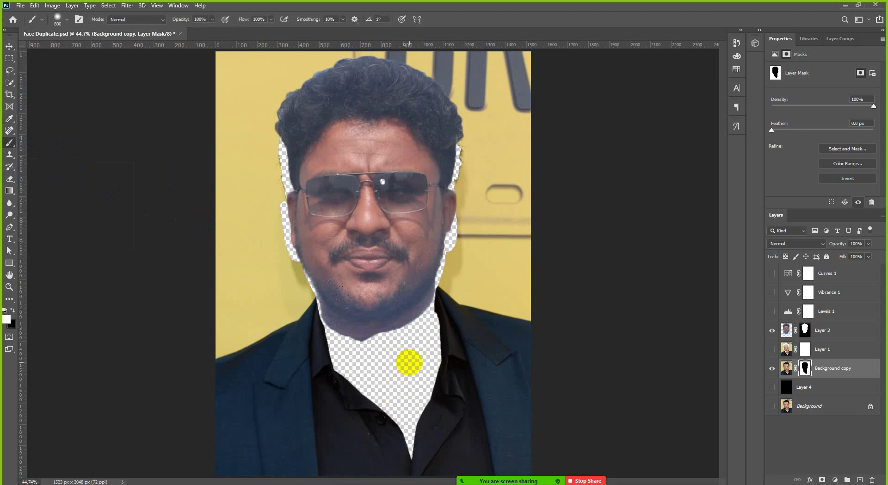
key("bracketleft")
key("bracketleft")
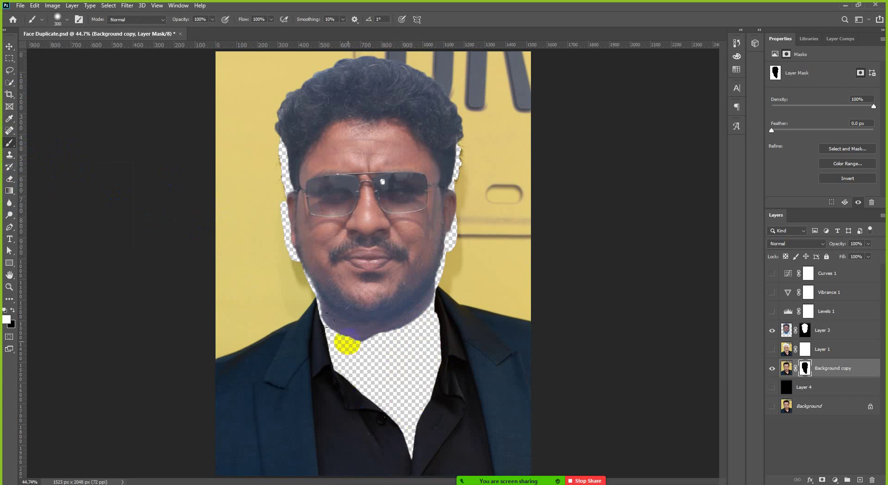
mouse_move(341, 347)
left_mouse_down()
mouse_move(413, 464)
mouse_move(407, 445)
left_mouse_up()
mouse_move(420, 347)
left_mouse_down()
mouse_move(416, 309)
mouse_move(427, 367)
mouse_move(410, 410)
mouse_move(405, 344)
mouse_move(342, 343)
mouse_move(340, 333)
mouse_move(346, 363)
mouse_move(343, 321)
mouse_move(351, 352)
mouse_move(377, 354)
mouse_move(408, 329)
left_mouse_up()
mouse_move(388, 289)
left_mouse_down()
mouse_move(326, 368)
mouse_move(355, 357)
left_mouse_up()
key("v")
scroll(395, 361, "down", 3)
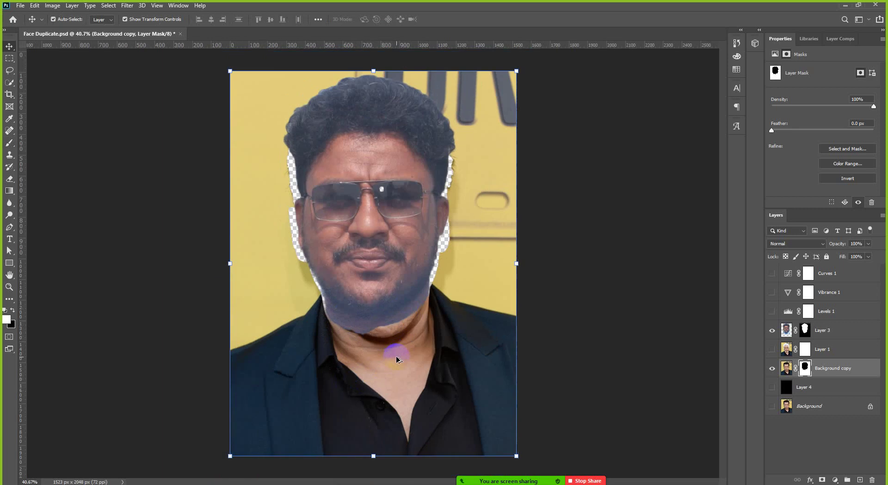
Step: Paint black with an 80 px brush on Layer 3's mask along the jaw and under the chin to trim the excess neck
scroll(384, 301, "up", 4)
left_click(382, 287)
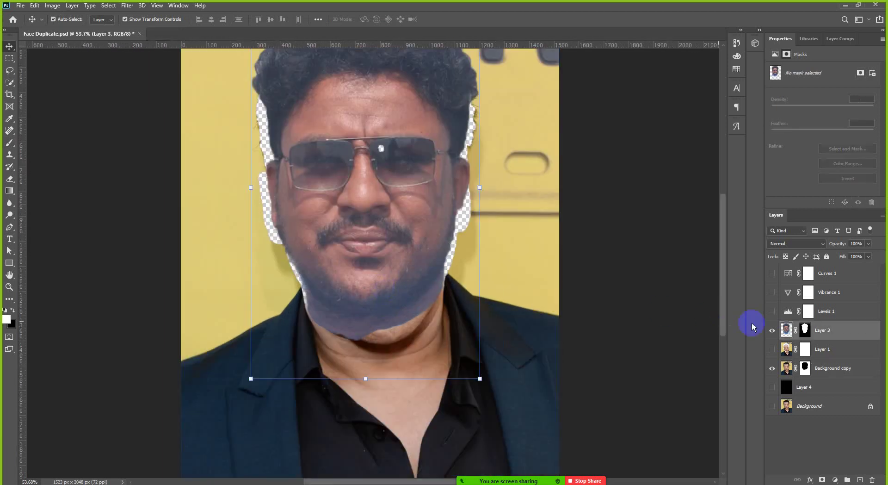
scroll(338, 297, "up", 3)
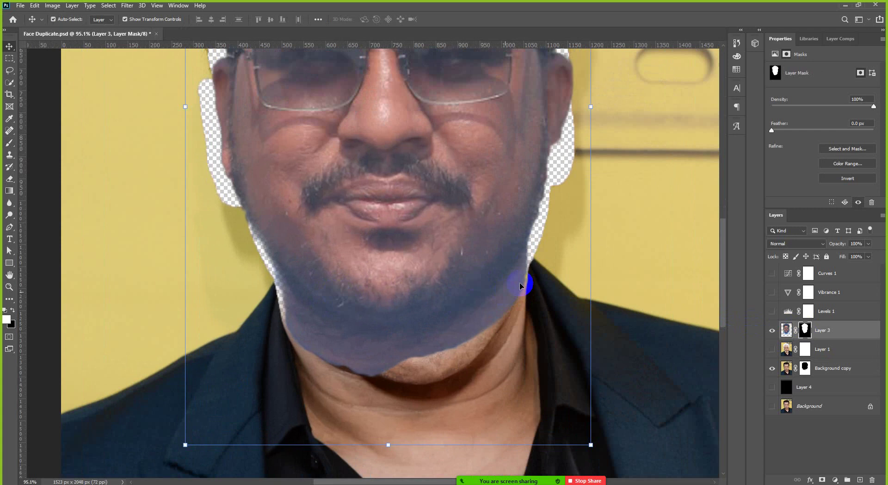
key("b")
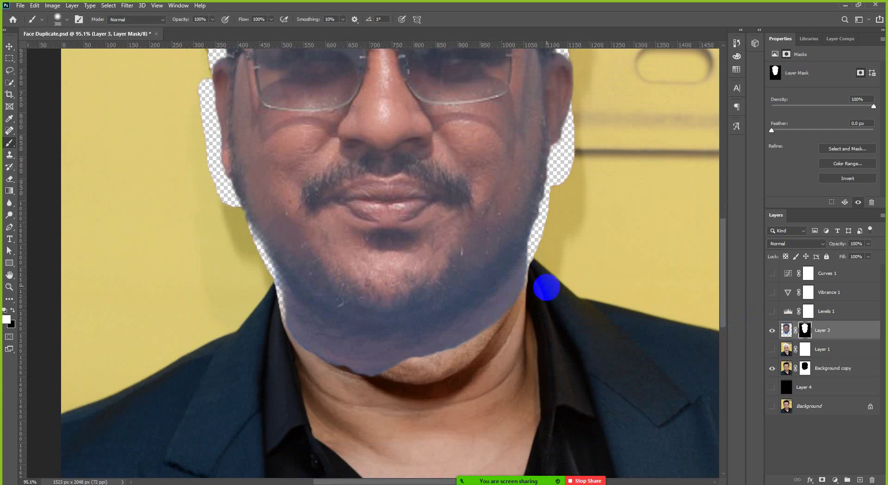
key("bracketleft")
key("bracketleft")
key("bracketleft")
key("bracketleft")
key("bracketleft")
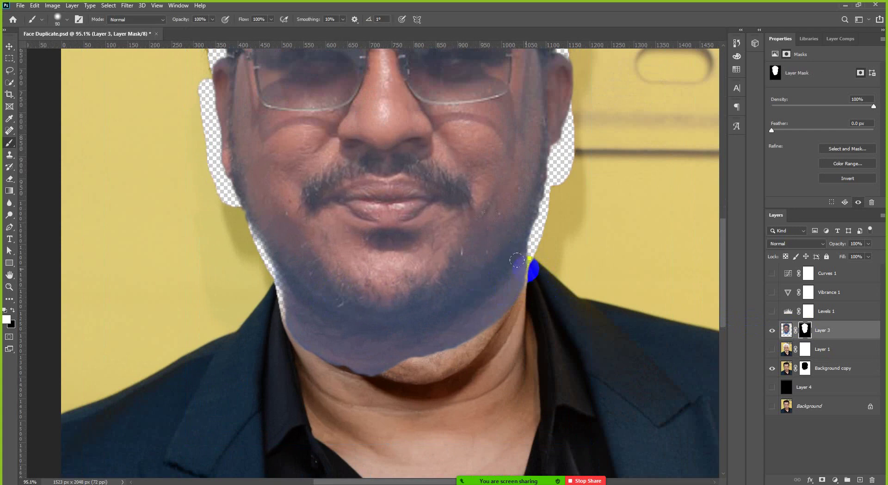
mouse_move(516, 256)
left_mouse_down()
mouse_move(528, 286)
mouse_move(477, 325)
mouse_move(387, 360)
mouse_move(347, 362)
mouse_move(305, 348)
mouse_move(259, 300)
mouse_move(294, 326)
mouse_move(416, 347)
mouse_move(518, 325)
mouse_move(524, 281)
left_mouse_up()
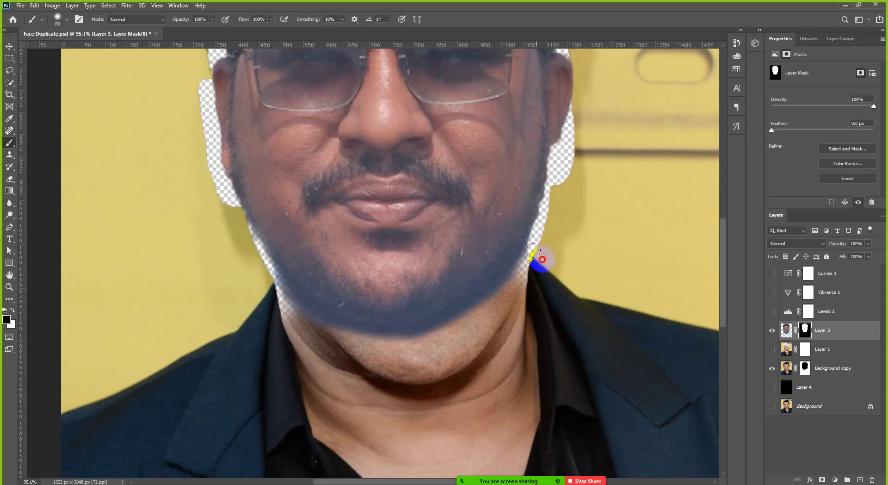
left_click_drag(526, 253, 511, 284)
mouse_move(270, 322)
left_mouse_down()
mouse_move(247, 262)
mouse_move(320, 326)
mouse_move(361, 338)
mouse_move(436, 339)
mouse_move(500, 307)
mouse_move(525, 284)
mouse_move(548, 259)
mouse_move(538, 241)
mouse_move(475, 298)
mouse_move(417, 328)
left_mouse_up()
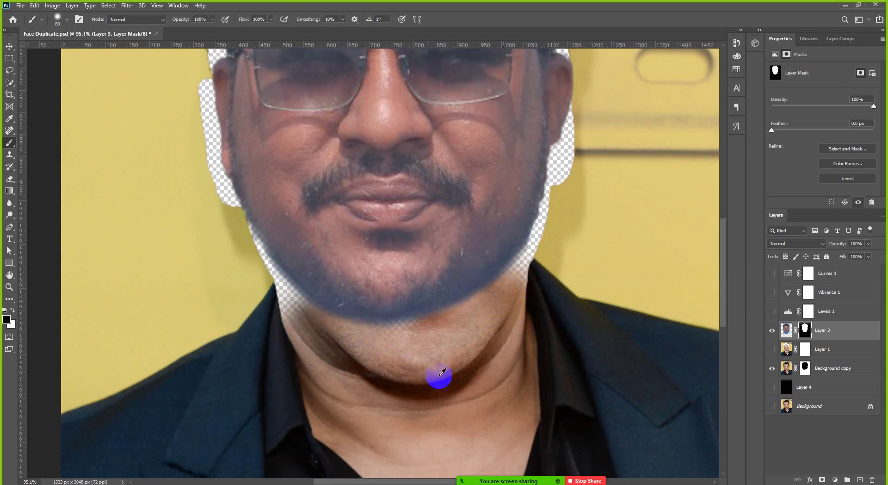
scroll(437, 377, "down", 3)
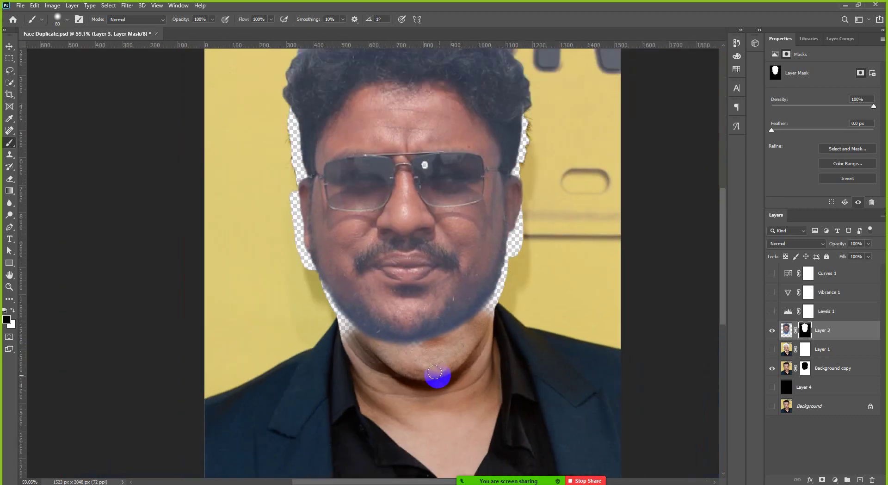
Step: Move Layer 3's sunglasses head down onto the neck and scale it down slightly
left_click(8, 46)
left_click_drag(431, 184, 439, 231)
scroll(438, 232, "down", 3)
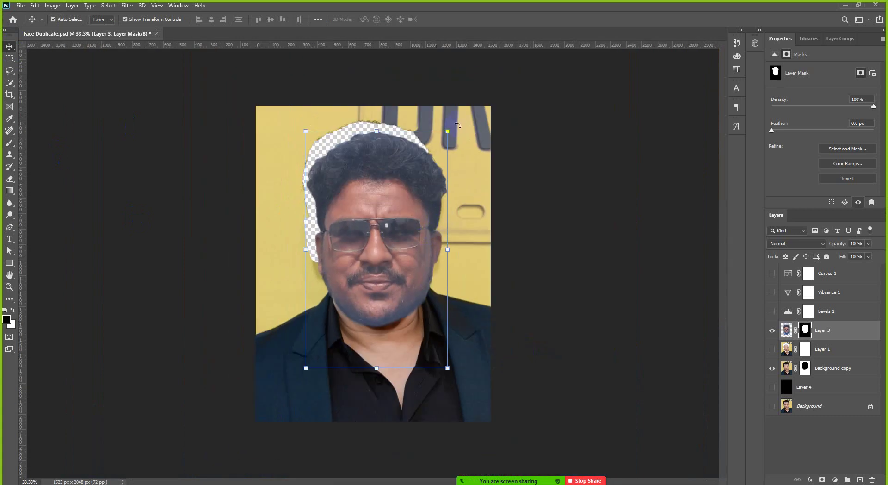
left_click_drag(448, 131, 442, 139)
left_click(459, 21)
scroll(388, 250, "up", 2)
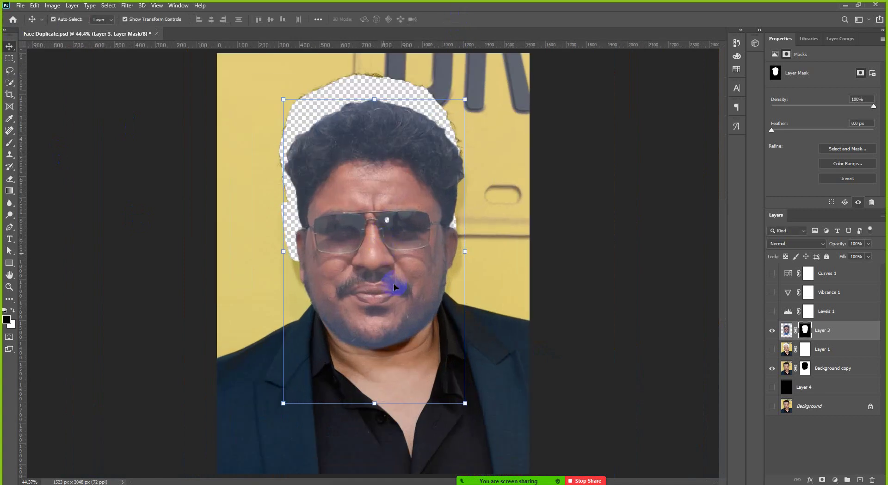
mouse_move(397, 288)
left_mouse_down()
mouse_move(392, 264)
mouse_move(397, 280)
left_mouse_up()
right_click(396, 280)
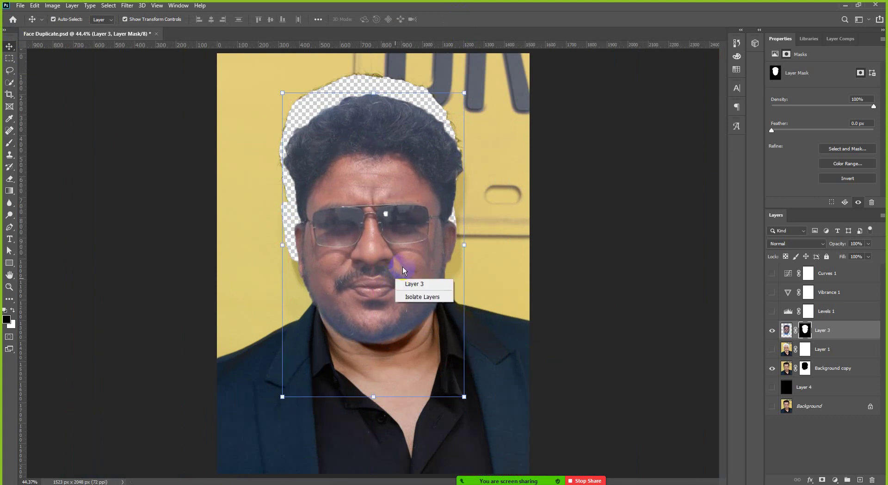
key("Escape")
Step: Flip Layer 3's head horizontally and reposition it over the neck
left_click(464, 396)
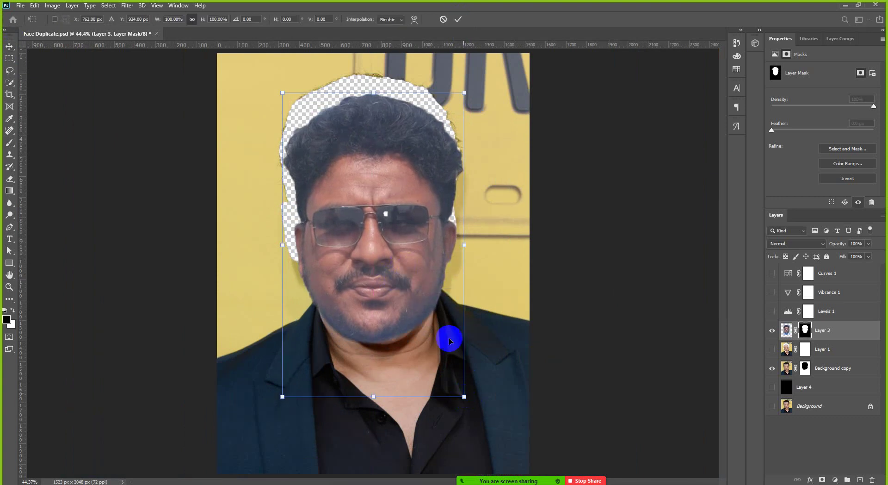
right_click(427, 259)
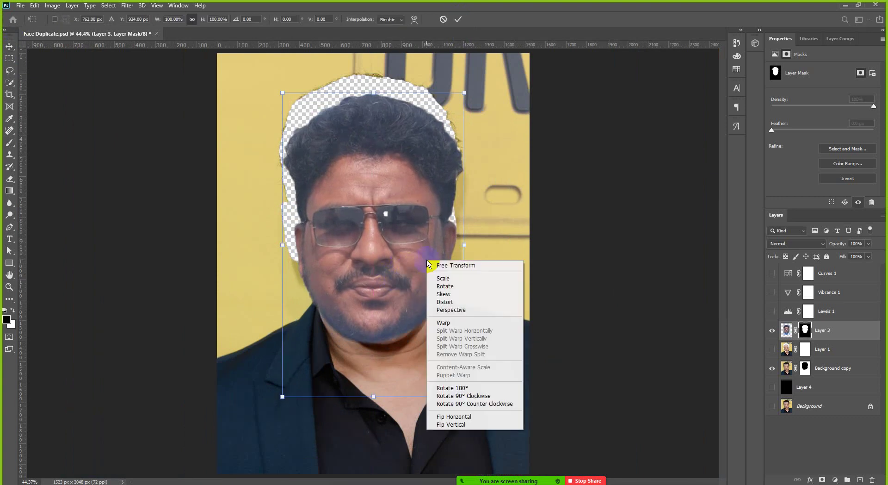
left_click(475, 418)
mouse_move(383, 321)
left_mouse_down()
mouse_move(391, 315)
mouse_move(388, 325)
left_mouse_up()
key("ctrl+minus")
key("ctrl+minus")
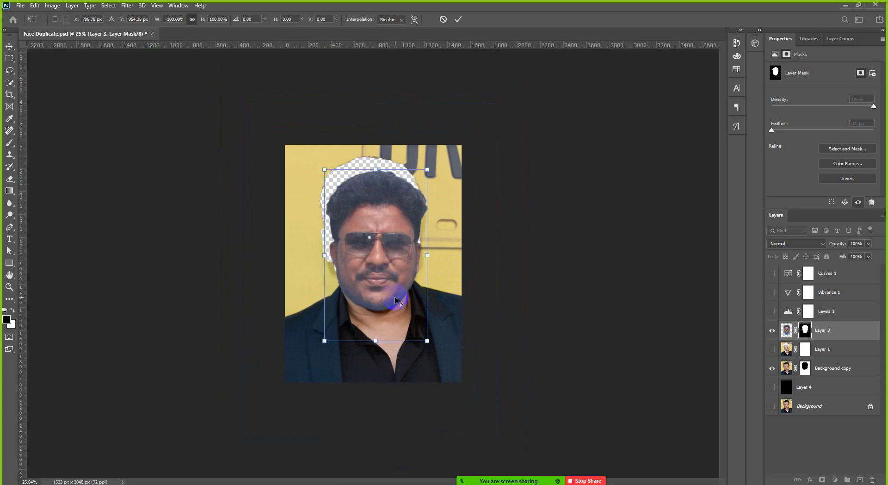
scroll(395, 296, "up", 2)
left_click_drag(371, 272, 387, 287)
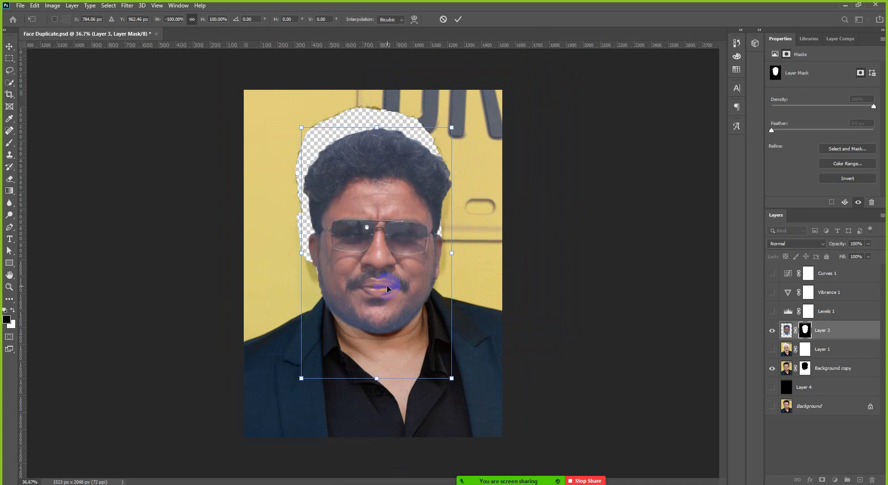
Step: Nudge the flipped head up to a Y position of about 938 px, apply the transformation and deselect the layer
scroll(388, 287, "up", 2)
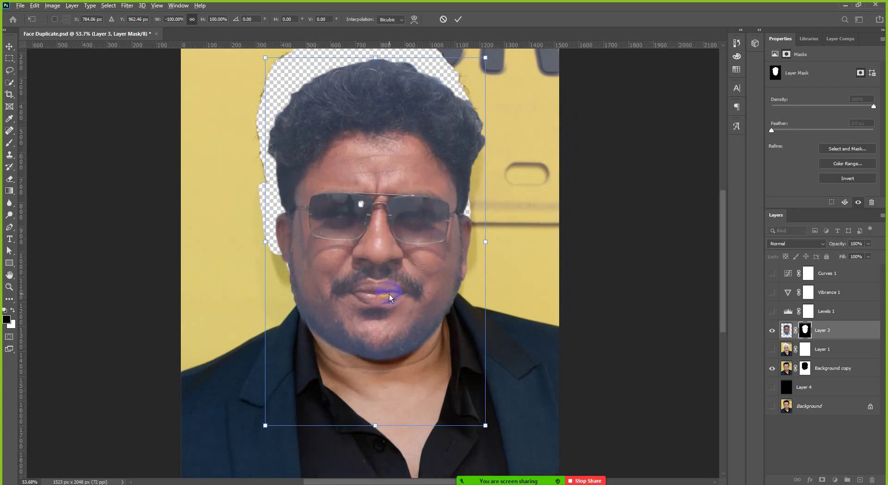
scroll(390, 294, "down", 2)
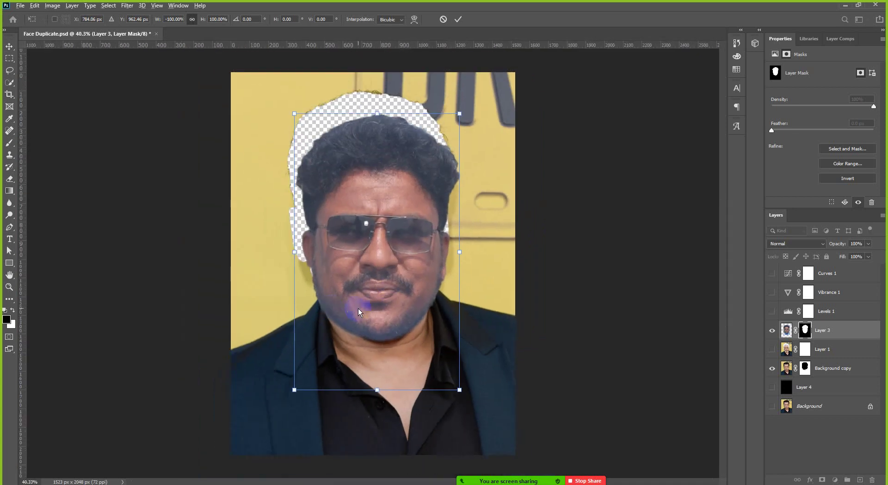
scroll(387, 312, "up", 1)
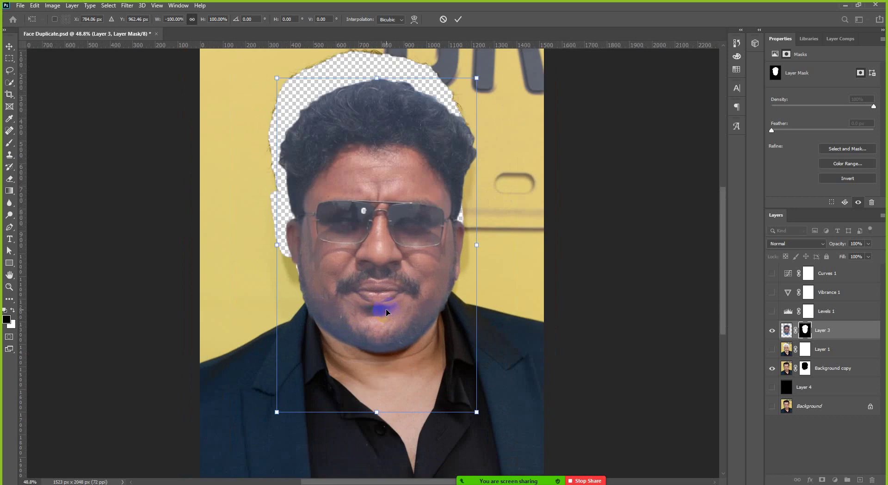
key("Up")
key("Up")
key("Up")
key("Up")
key("Up")
key("Up")
key("Up")
key("Up")
key("Up")
key("Up")
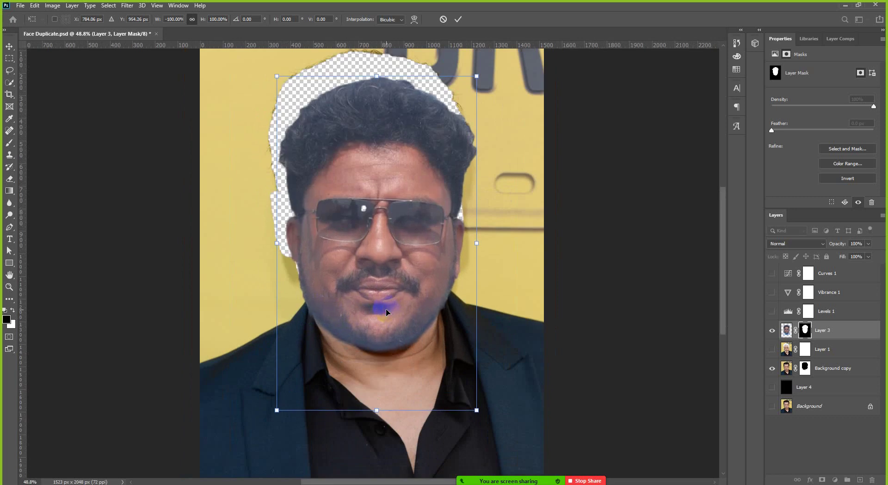
key("Up")
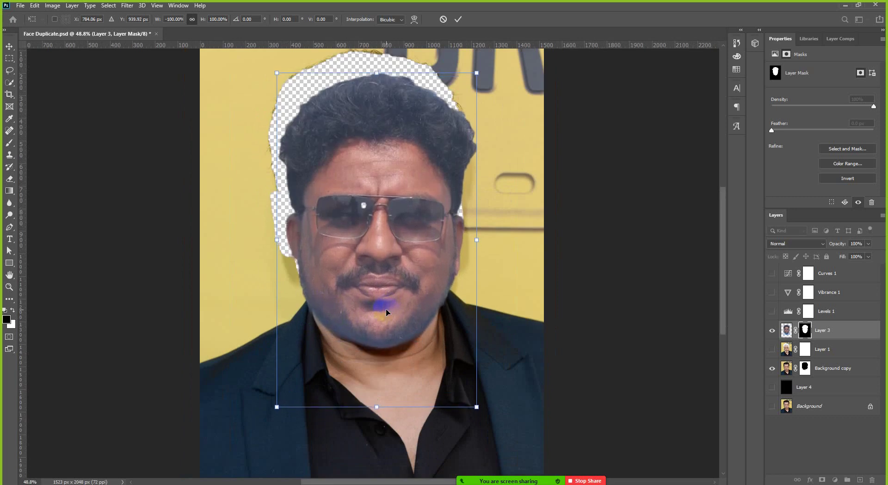
scroll(382, 304, "down", 2)
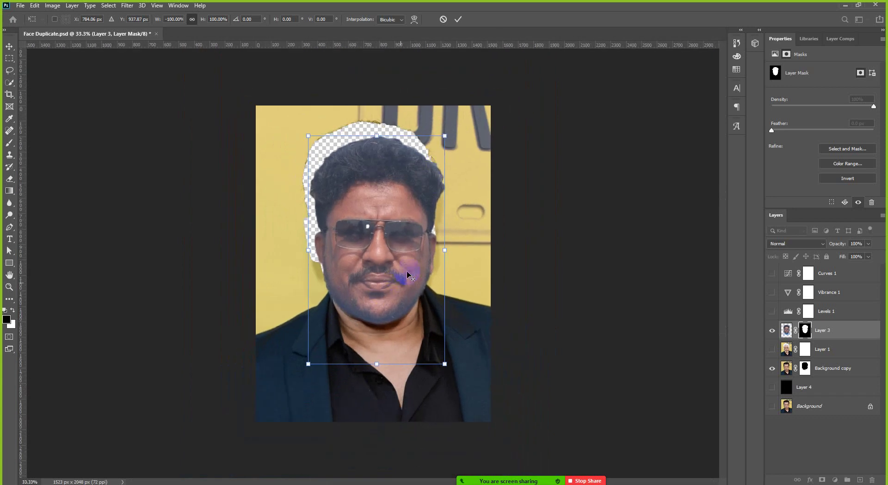
left_click(526, 217)
scroll(509, 220, "down", 2)
left_click(521, 213)
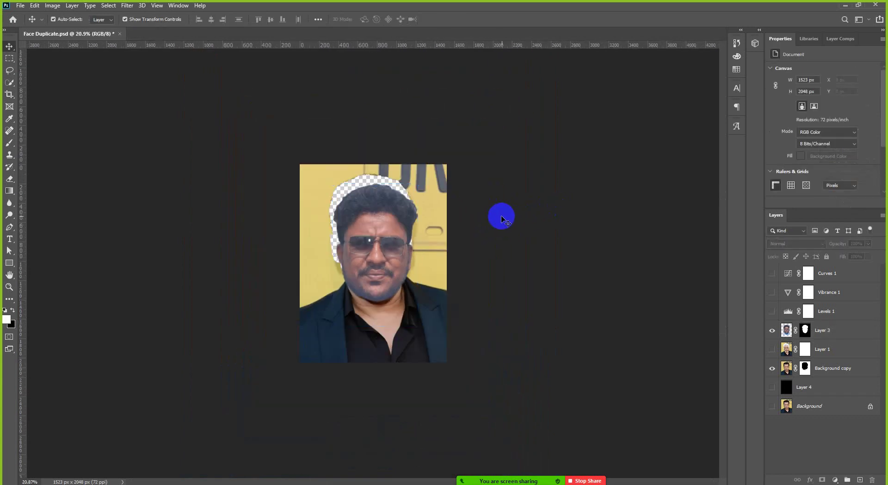
scroll(407, 249, "up", 2)
scroll(407, 249, "up", 1)
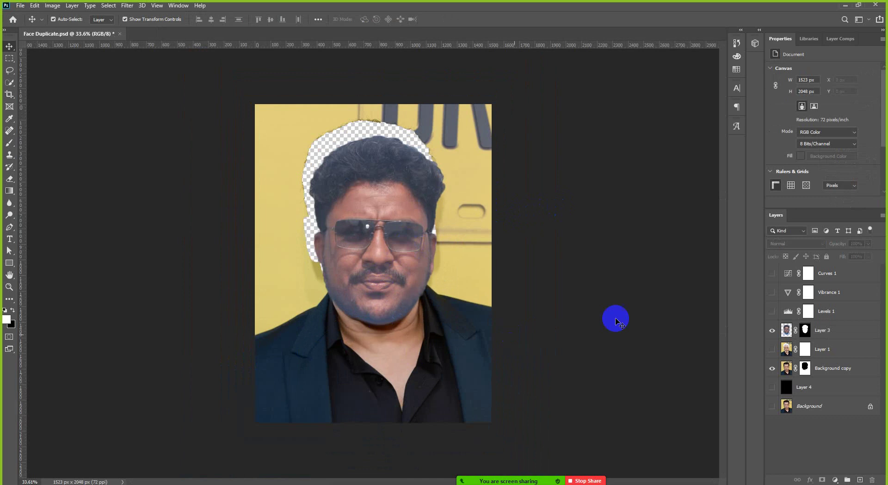
Step: Paint black on Layer 3's mask along the jaw and chin edge with a 100 px brush of increased hardness
left_click(806, 329)
scroll(319, 306, "up", 3)
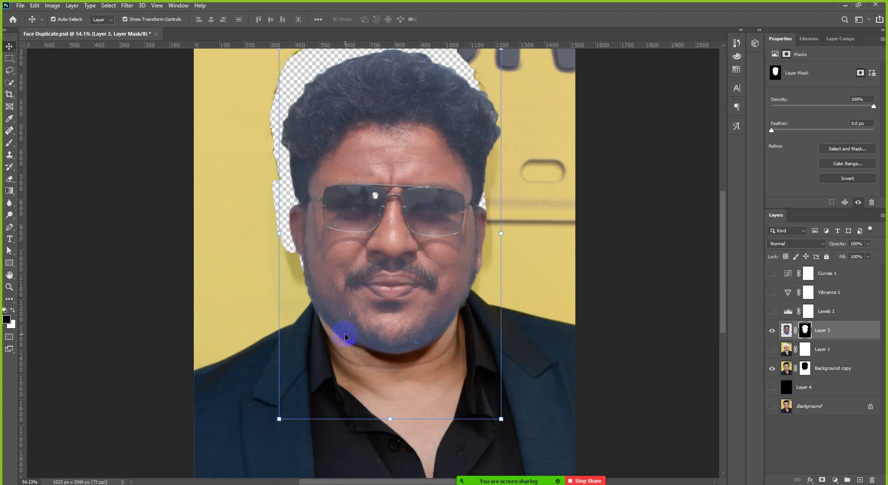
key("b")
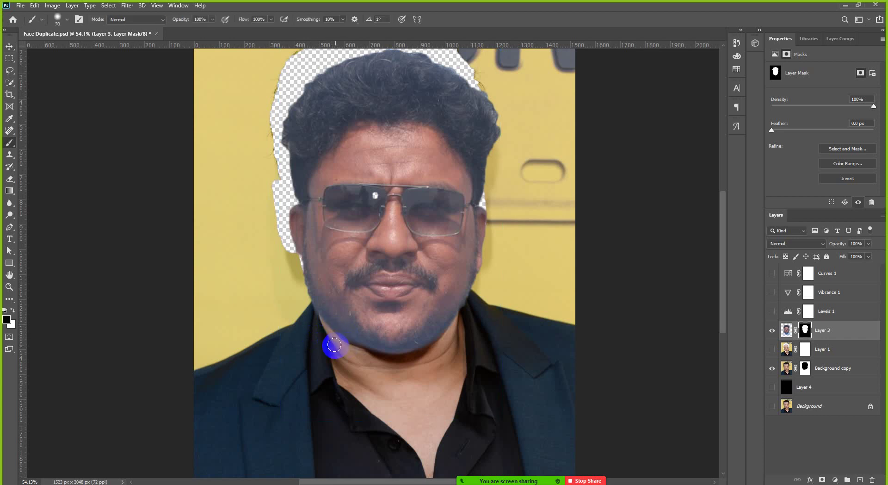
key("bracketright")
left_click(67, 19)
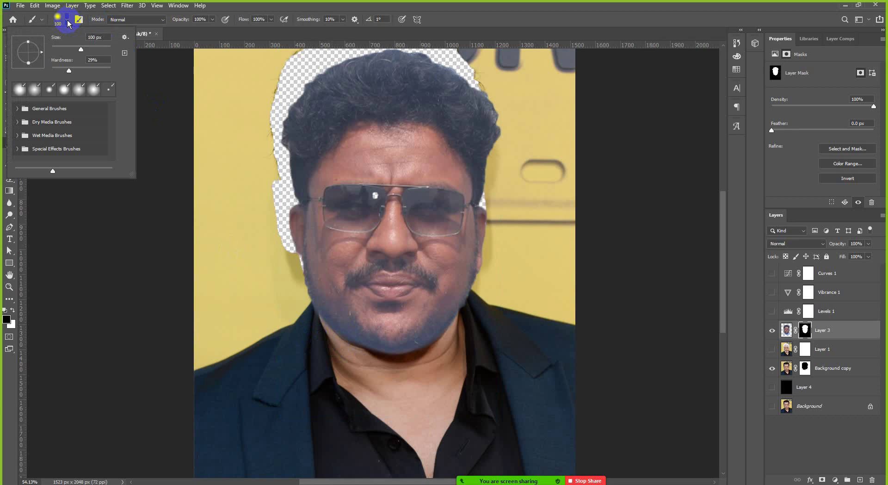
left_click_drag(68, 69, 82, 70)
left_click(67, 20)
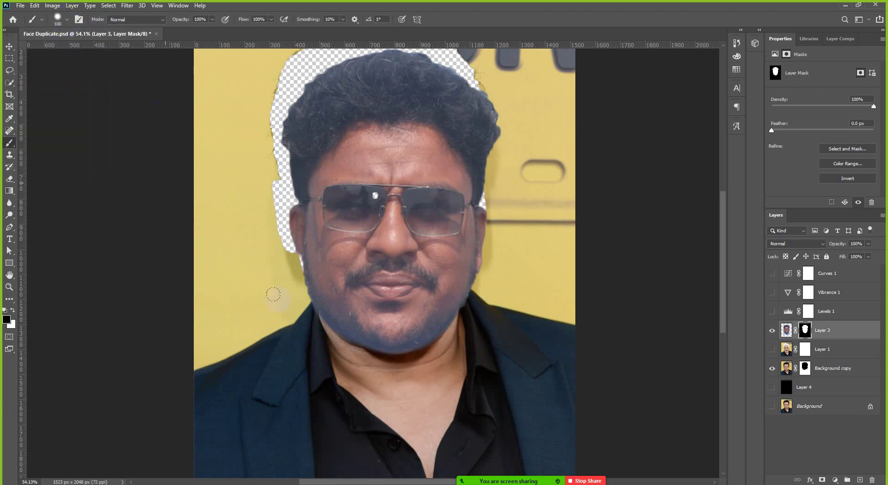
mouse_move(352, 357)
left_mouse_down()
mouse_move(333, 353)
mouse_move(298, 313)
mouse_move(329, 343)
mouse_move(362, 356)
mouse_move(308, 322)
mouse_move(302, 308)
mouse_move(341, 373)
mouse_move(323, 322)
mouse_move(457, 327)
mouse_move(460, 293)
left_mouse_up()
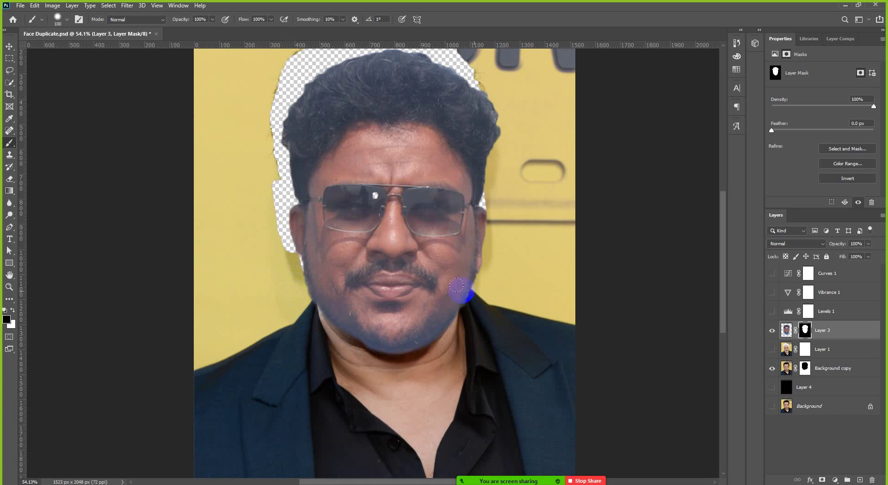
scroll(410, 310, "down", 1)
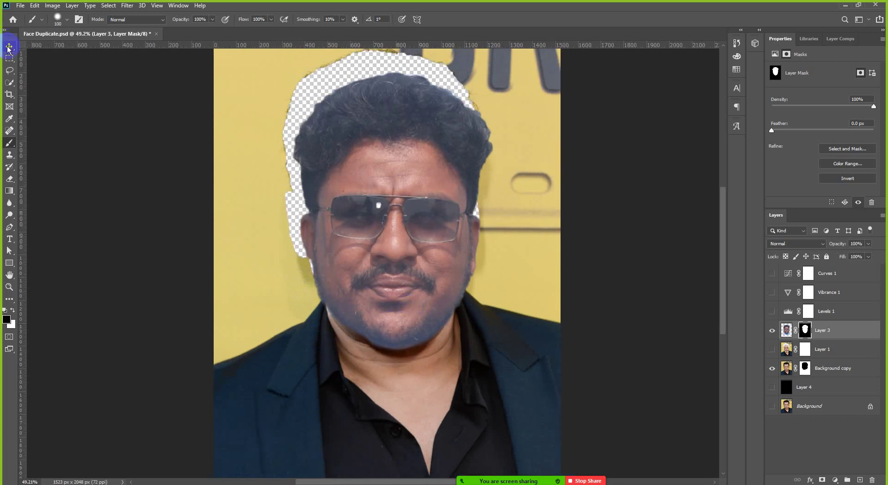
left_click(8, 46)
scroll(198, 294, "down", 1)
scroll(436, 304, "up", 1)
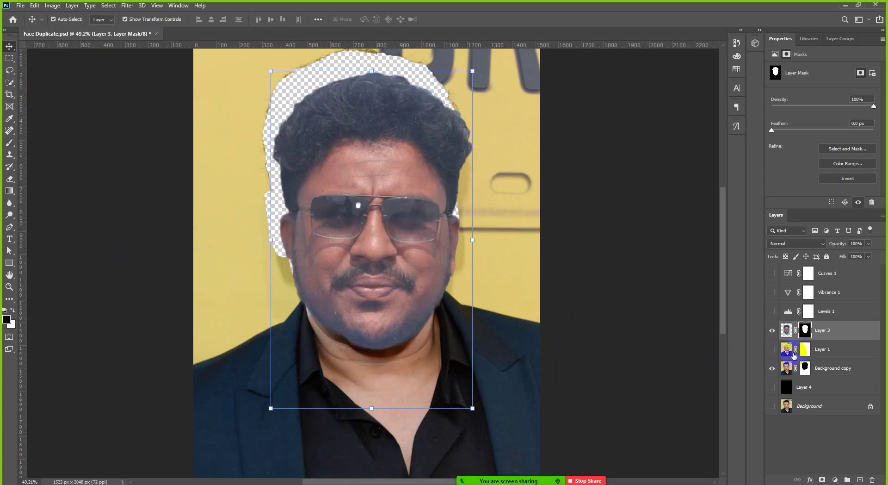
Step: Paint white on the Background copy's mask along the neck beside the collar to restore the gap, and deselect the layer
left_click(807, 370)
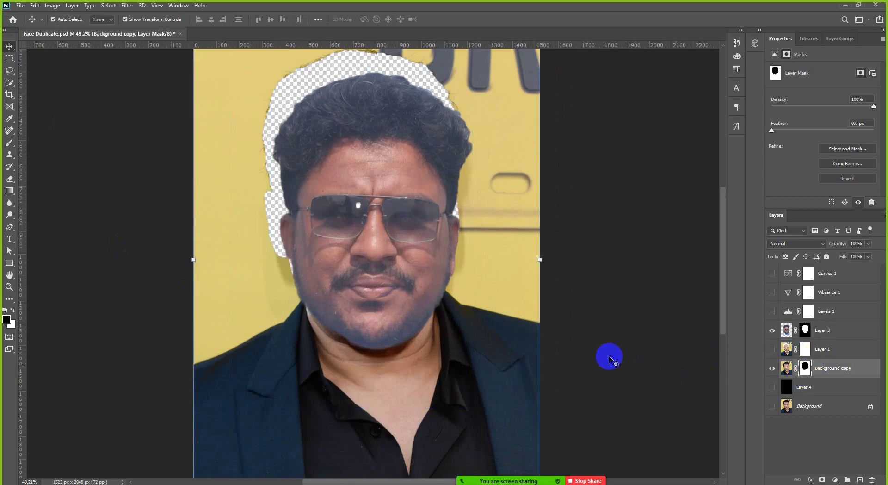
key("b")
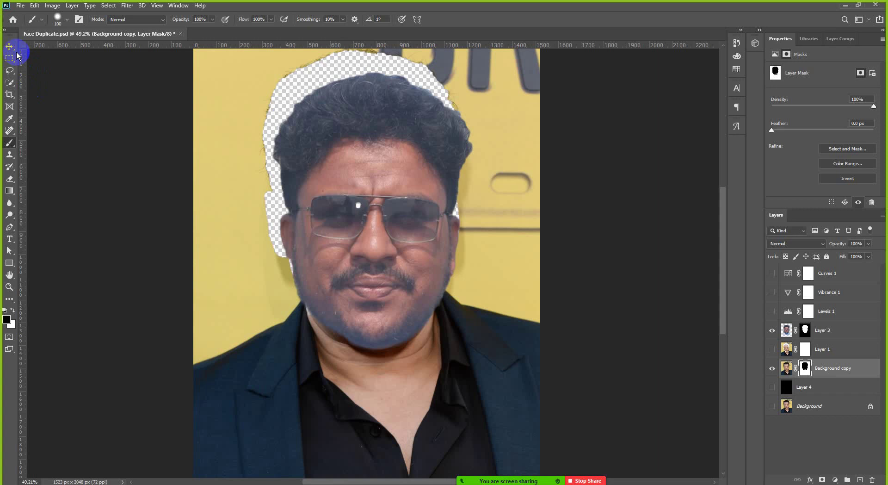
key("x")
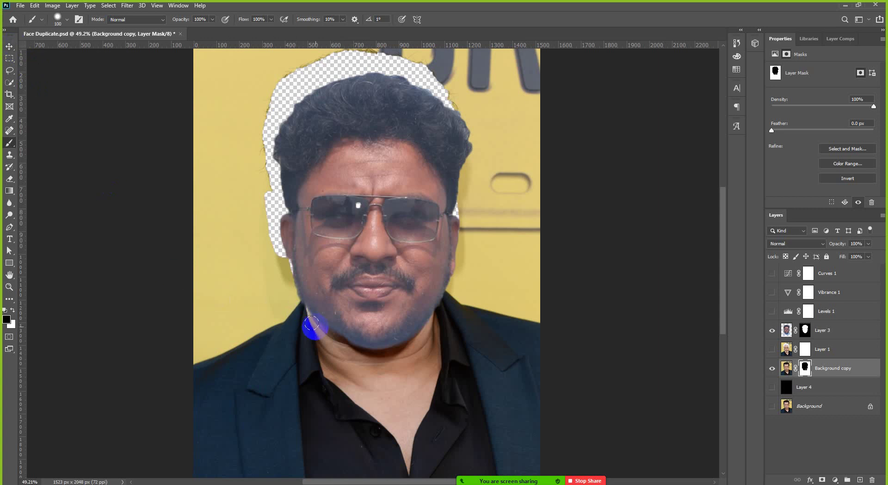
mouse_move(311, 326)
left_mouse_down()
mouse_move(310, 295)
mouse_move(318, 368)
left_mouse_up()
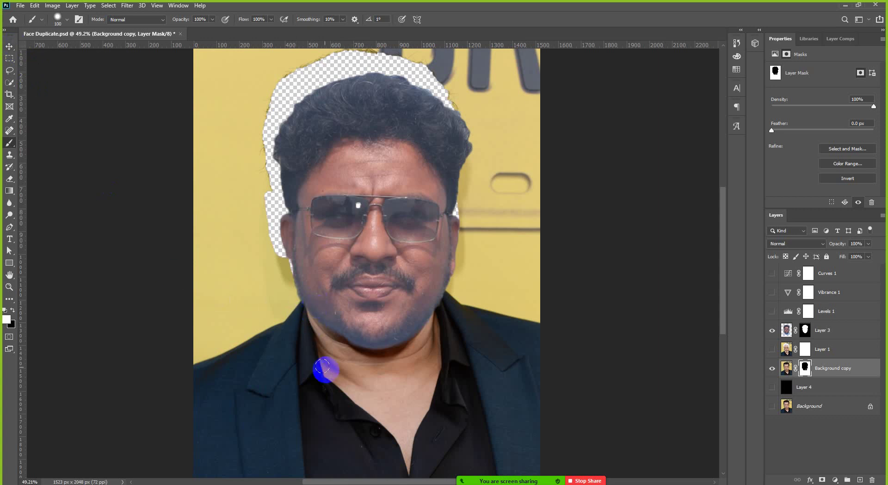
key("ctrl+minus")
left_click(9, 47)
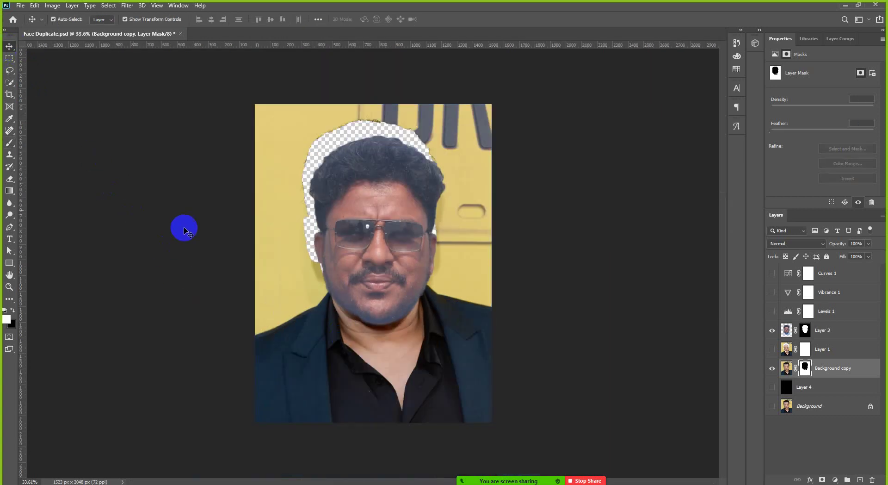
left_click(185, 227)
key("ctrl+plus")
left_click(406, 245)
key("ctrl+minus")
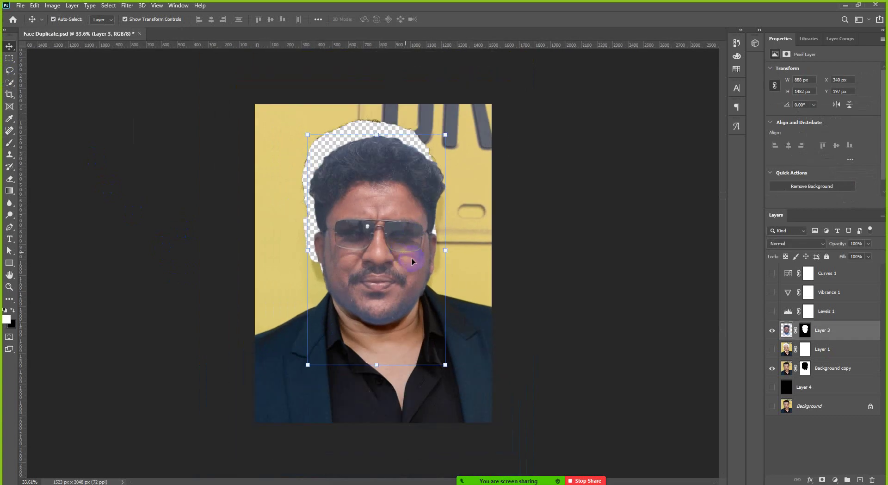
left_click(422, 298)
key("ctrl+minus")
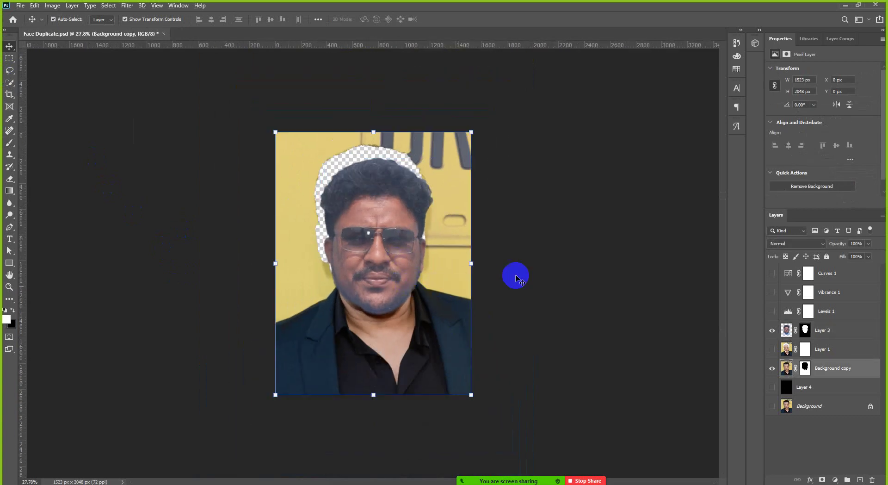
left_click(548, 250)
key("ctrl+plus")
Step: Add a Levels adjustment layer directly above Layer 3
left_click(375, 254)
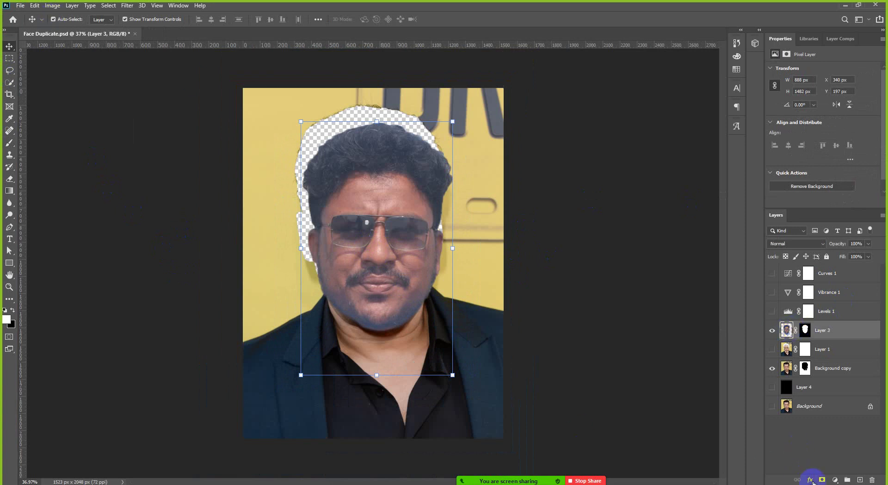
left_click(836, 480)
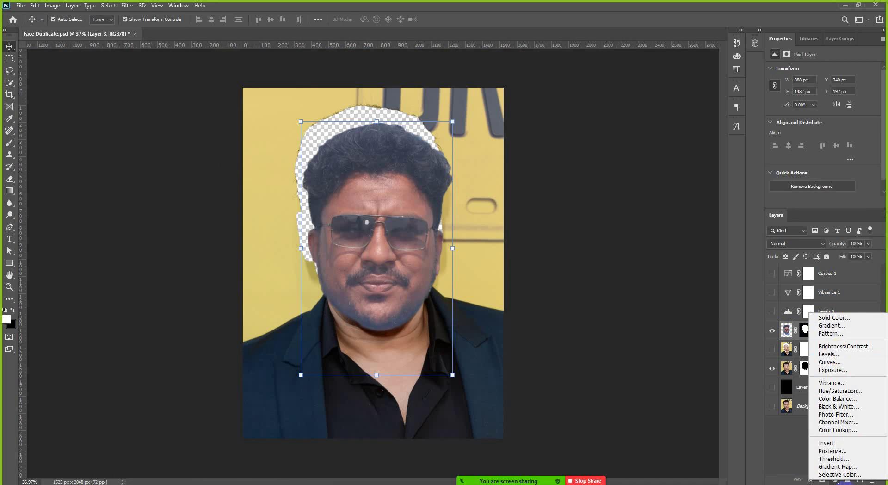
left_click(835, 480)
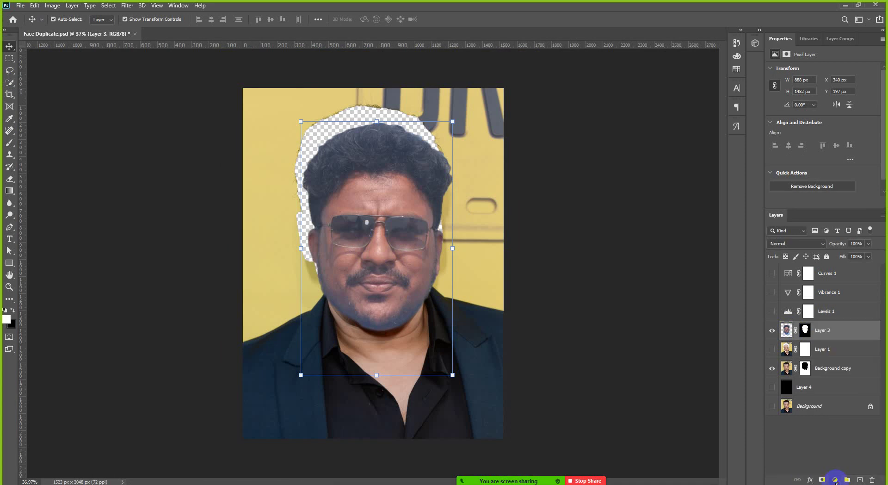
left_click(836, 481)
left_click(837, 481)
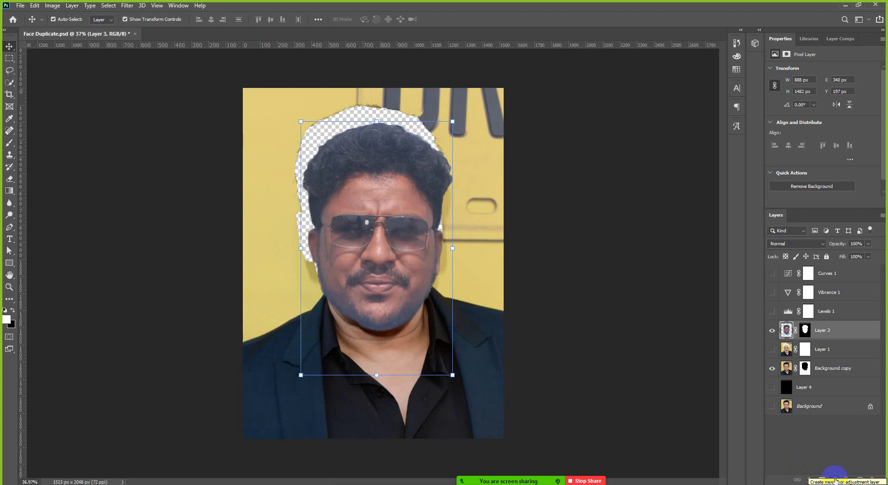
left_click(836, 480)
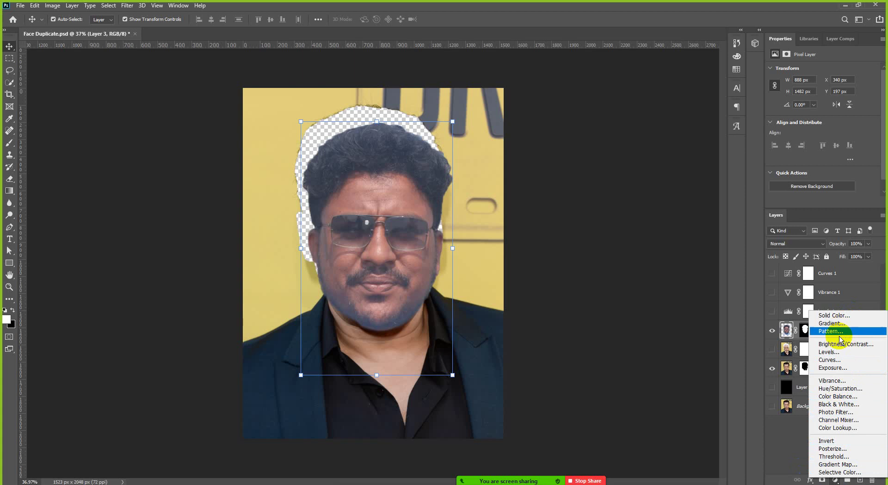
left_click(837, 354)
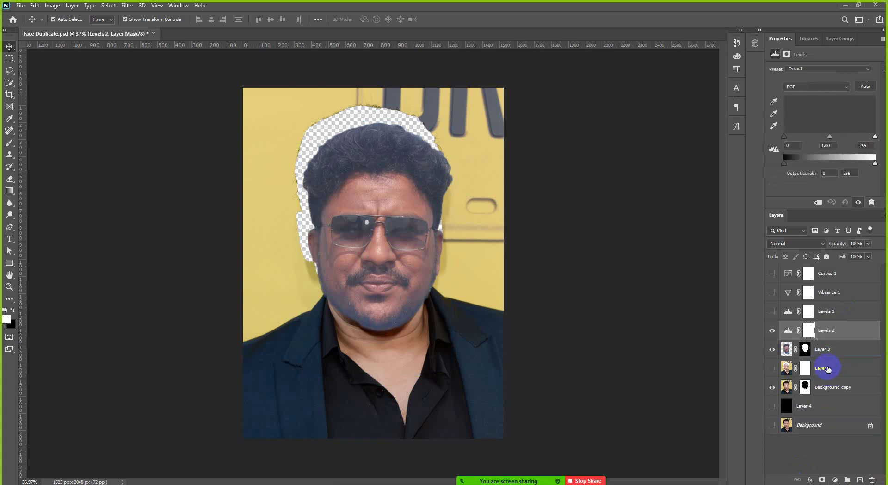
Step: Delete the hidden Levels 1, Vibrance 1 and Curves 1 adjustment layers and the hidden Layer 1
left_click(831, 312)
left_click(830, 275, "shift")
key("Delete")
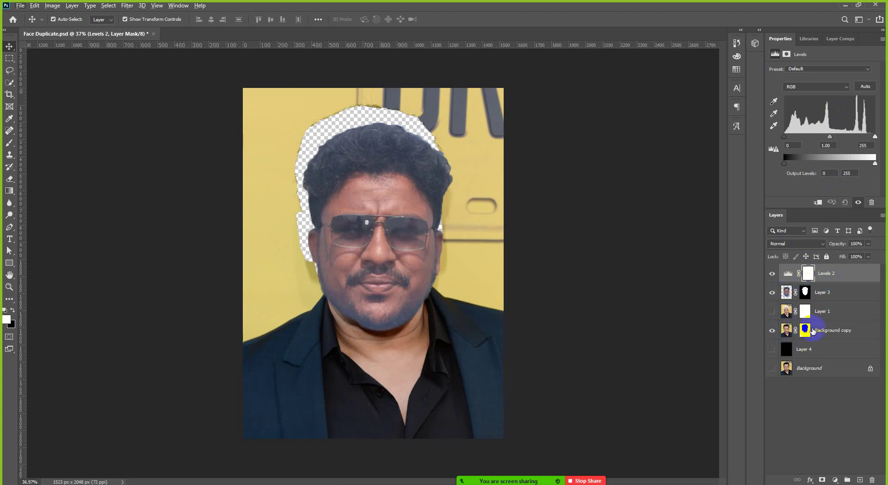
left_click(839, 314)
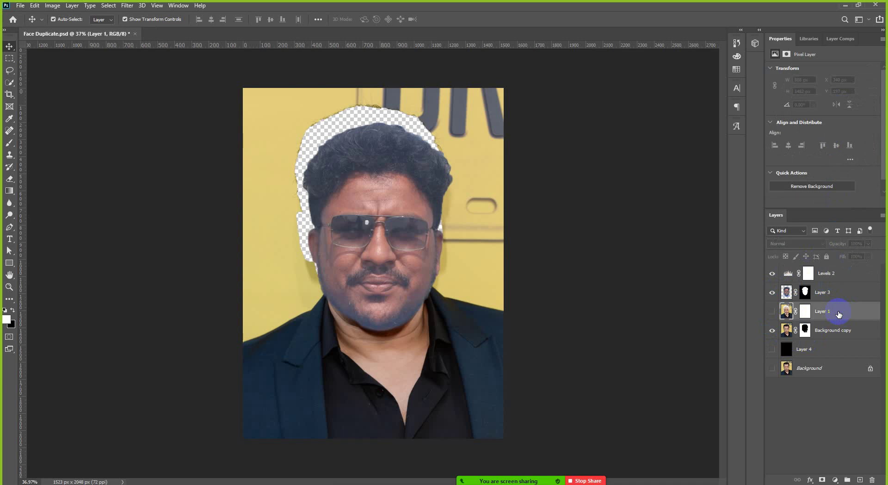
key("Delete")
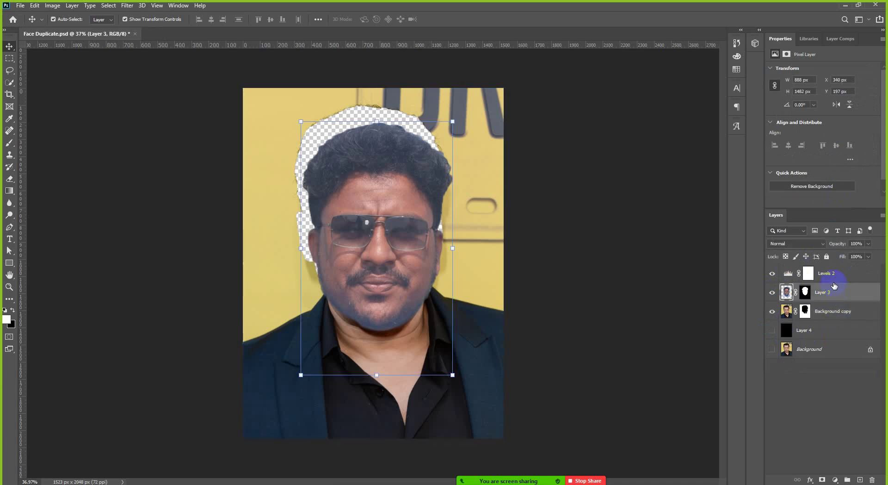
Step: Clip Levels 2 to Layer 3 and set its shadow input to 16 and its midtones to 0.92
left_click(828, 279, "alt")
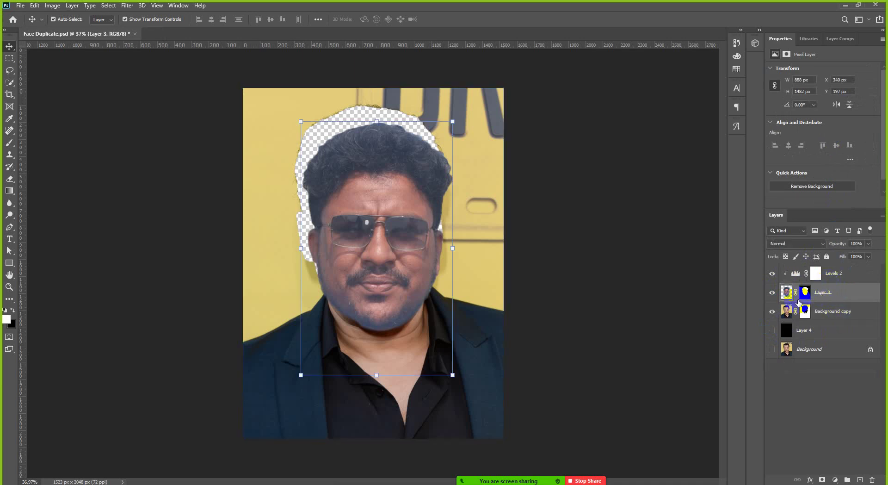
left_click(819, 276)
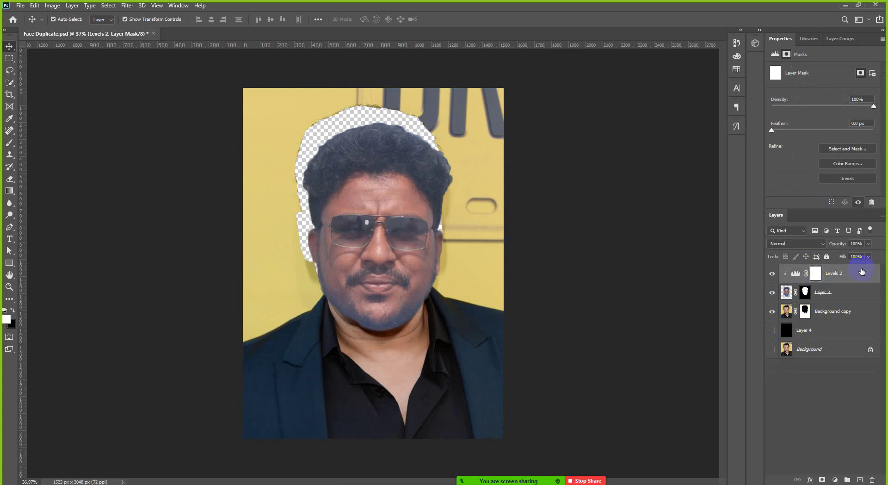
key("ctrl+2")
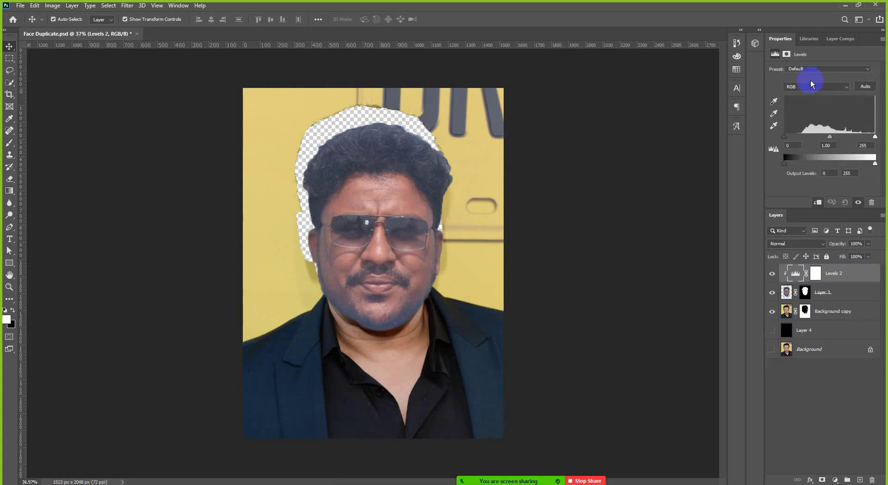
left_click(829, 137)
left_click_drag(828, 134, 832, 135)
left_click(875, 136)
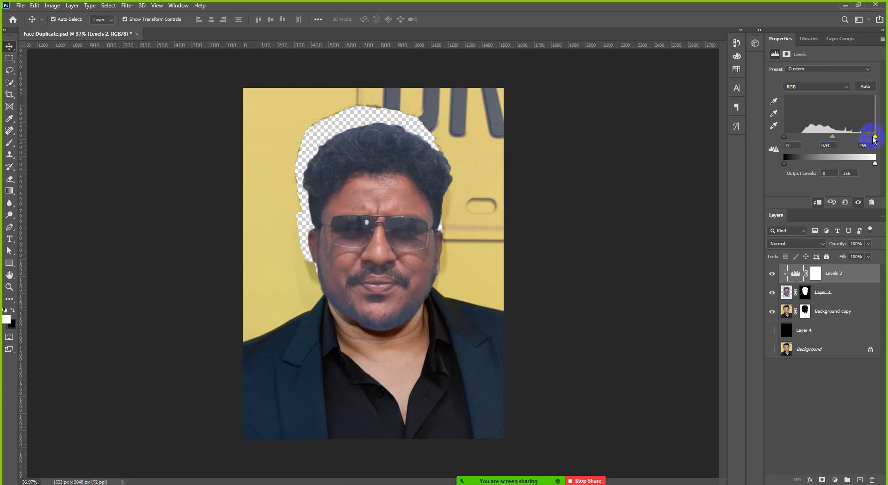
left_click(784, 138)
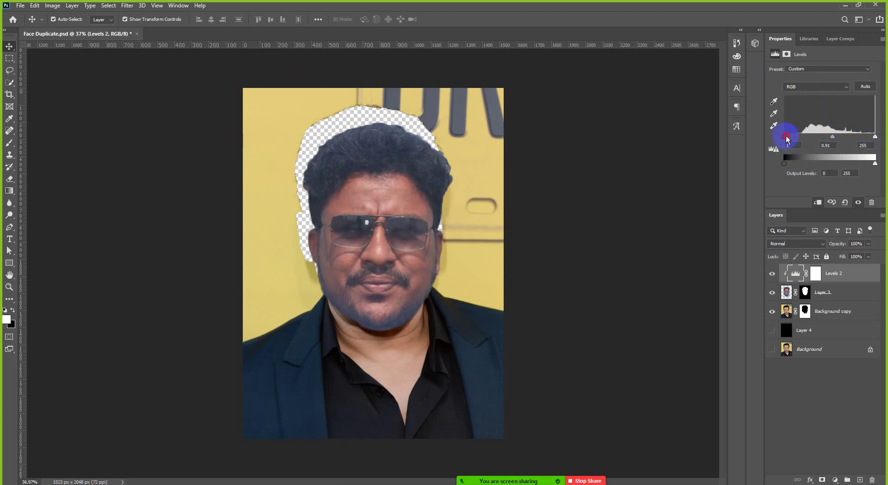
left_click_drag(787, 137, 834, 137)
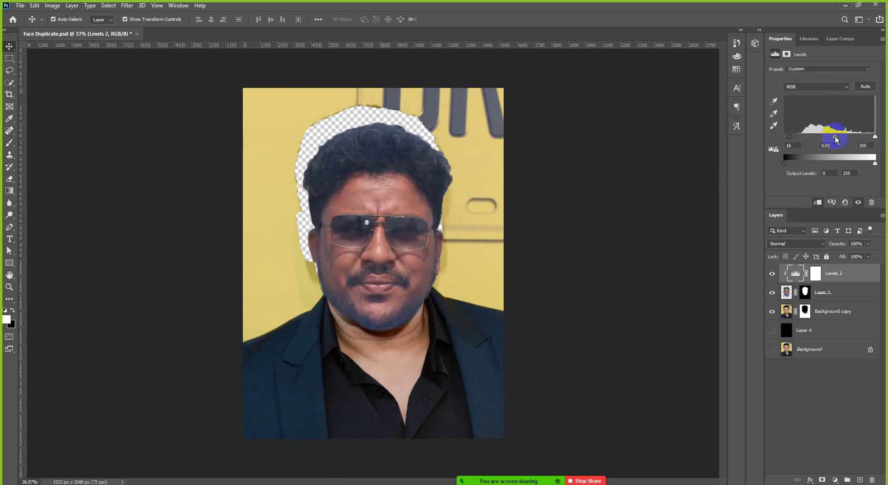
left_click(681, 233)
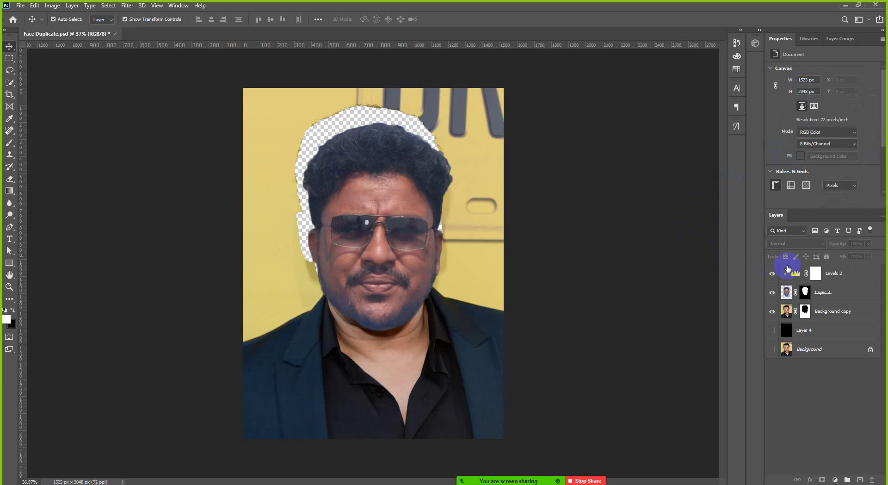
Step: Release Levels 2 from its clipping to Layer 3 and toggle its visibility to compare the effect, leaving it hidden
left_click(839, 292)
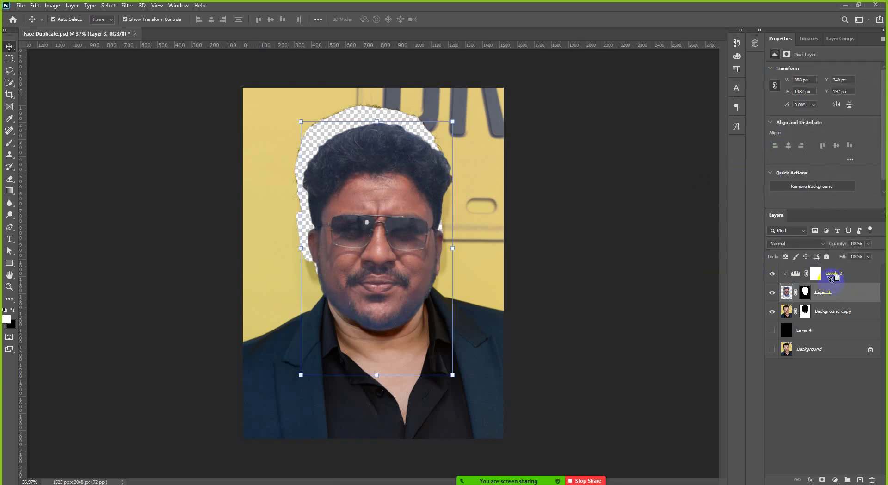
left_click(832, 278, "alt")
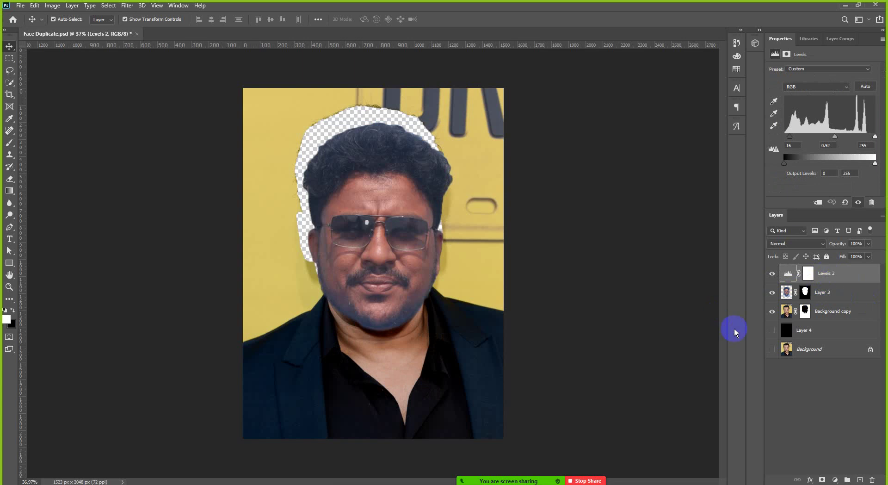
left_click(772, 275)
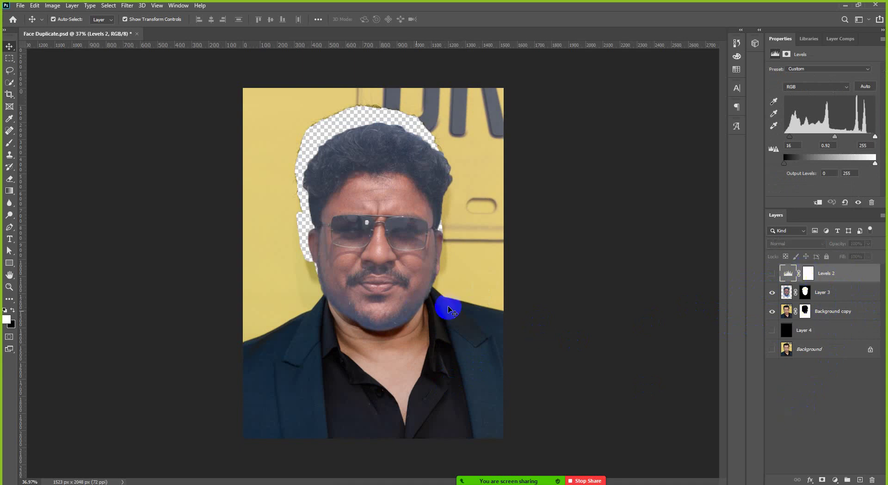
left_click(772, 274)
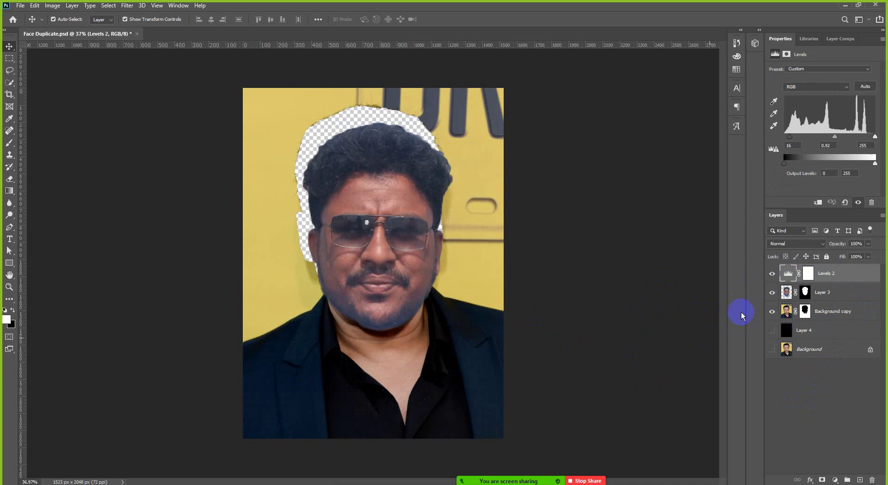
left_click(772, 273)
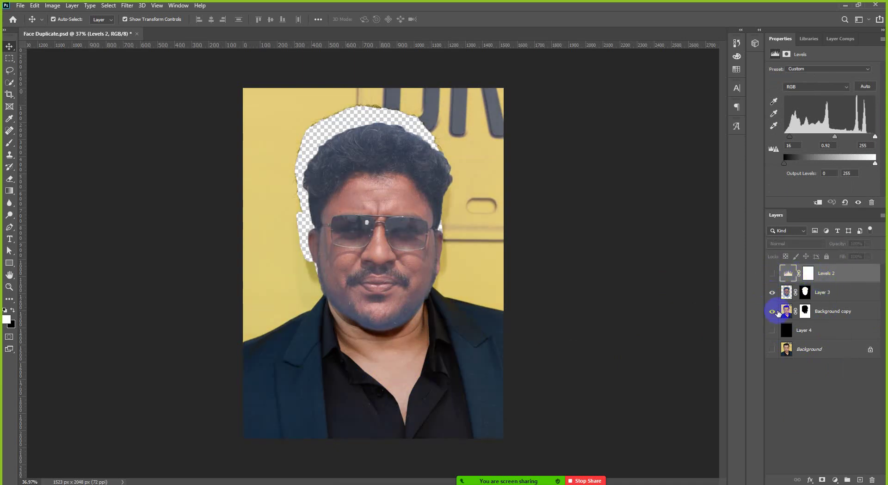
Step: Clip Levels 2 to Layer 3 again and make it visible, toggling its visibility to compare the effect
left_click(842, 290)
left_click(850, 277, "shift")
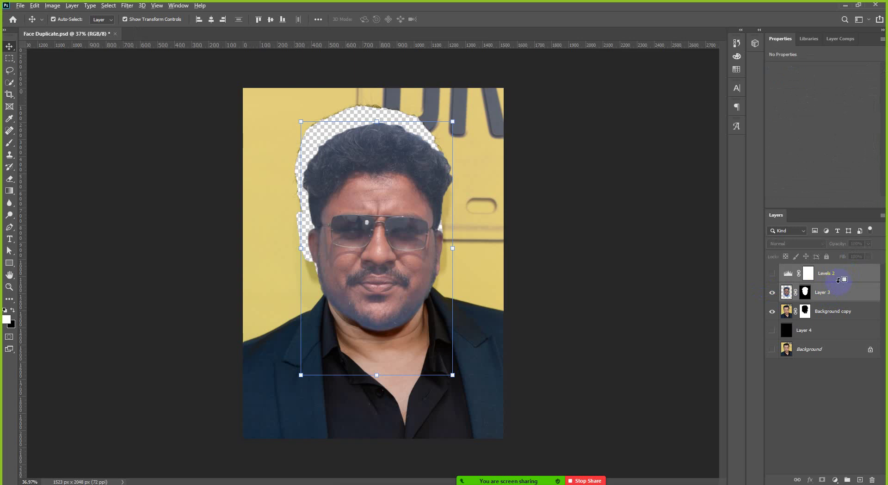
left_click(839, 280, "alt")
left_click(772, 273)
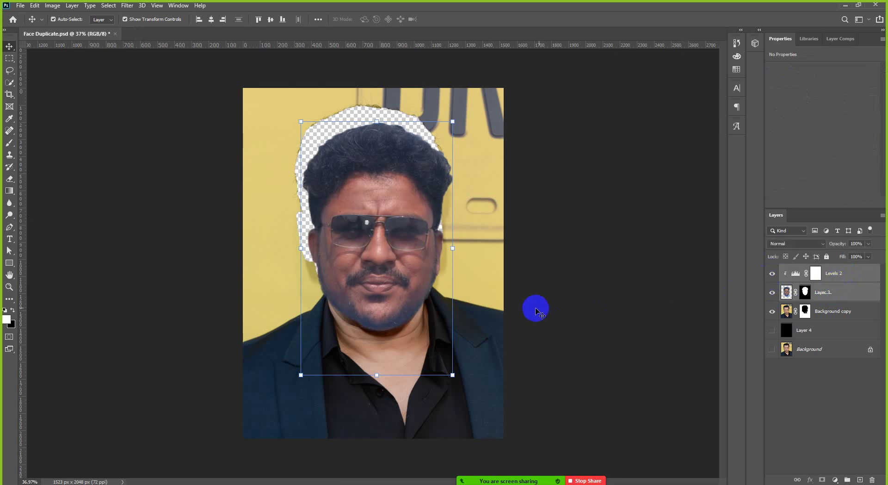
left_click(772, 274)
left_click(771, 273)
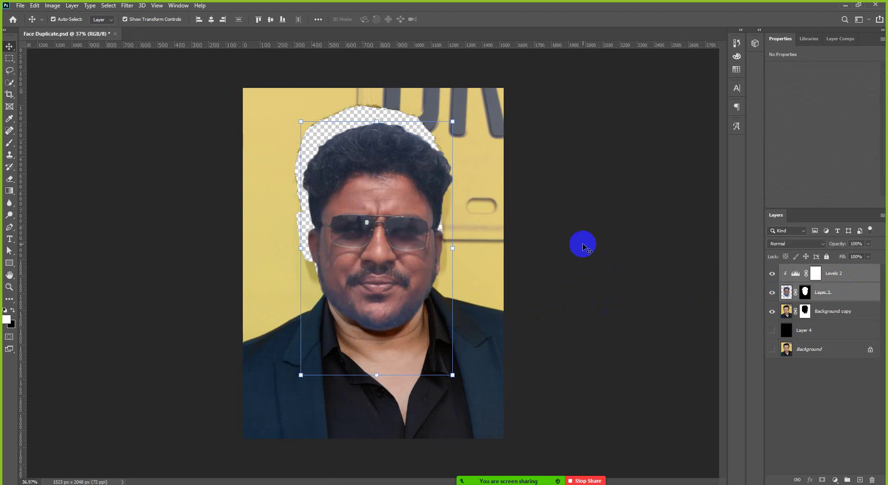
left_click(583, 245)
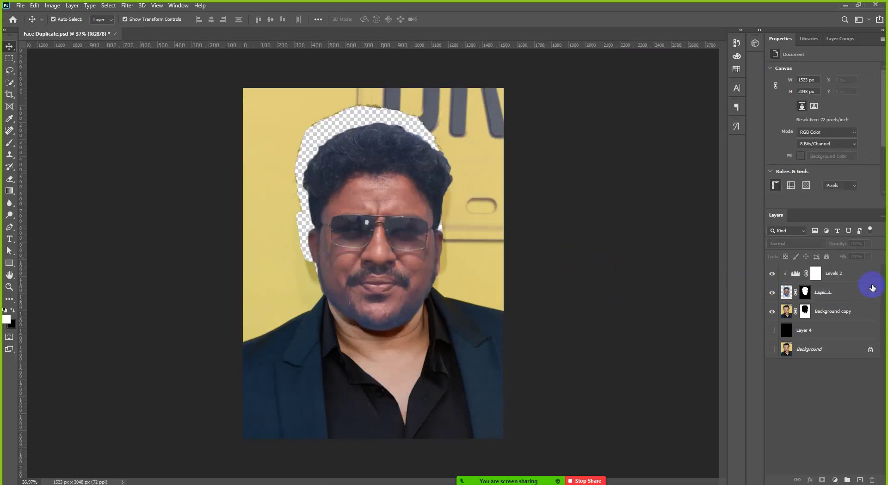
Step: Add a Curves adjustment layer above Levels 2 with the black point at input 19, output 31 and the white point at input 206, output 224
left_click(858, 276)
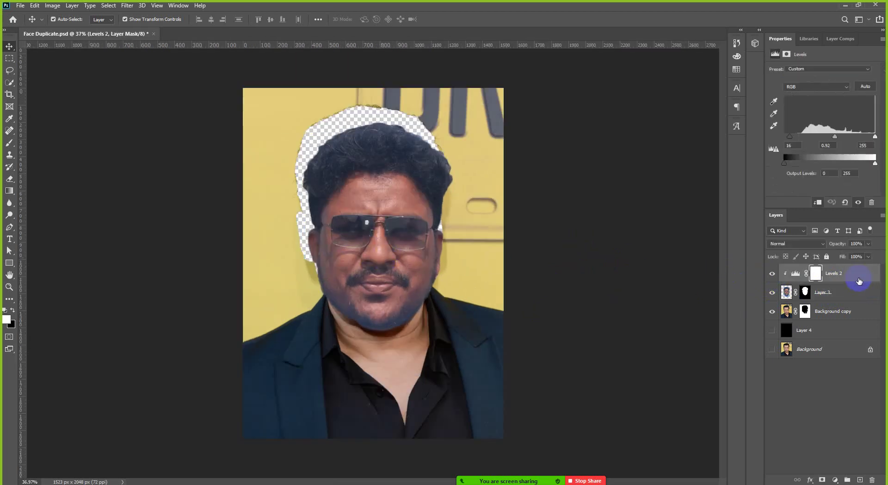
left_click(836, 480)
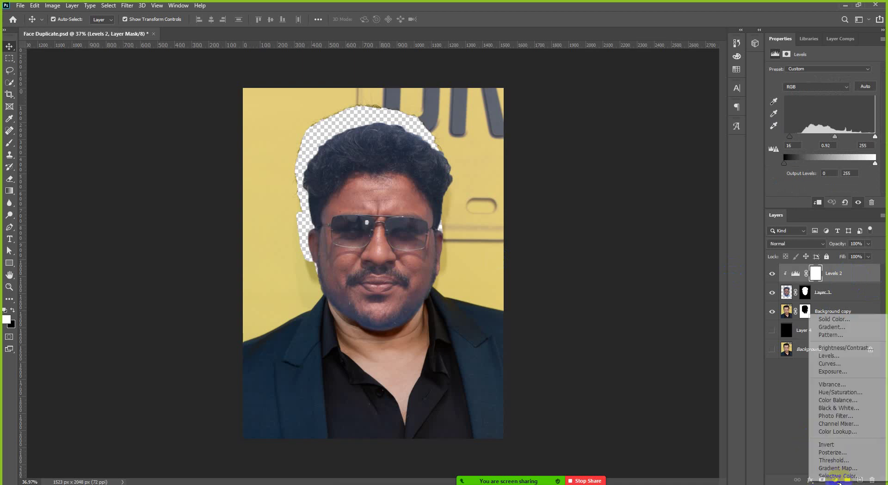
left_click(844, 364)
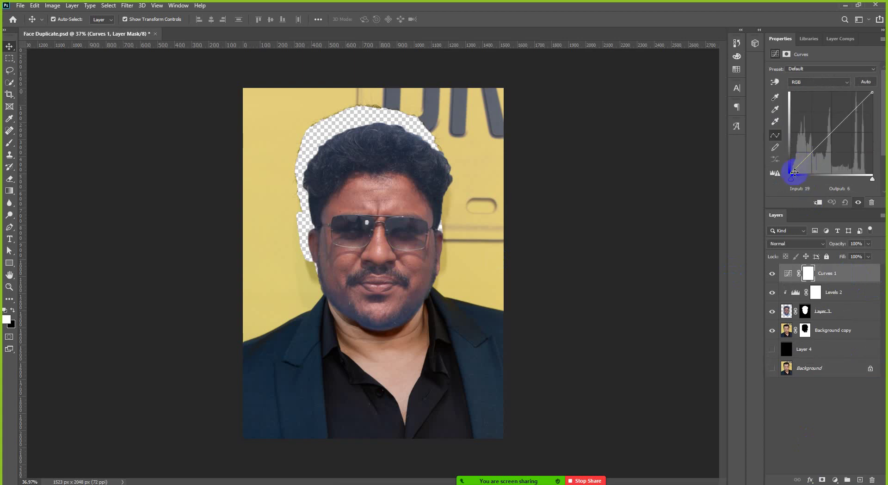
left_click_drag(793, 173, 799, 163)
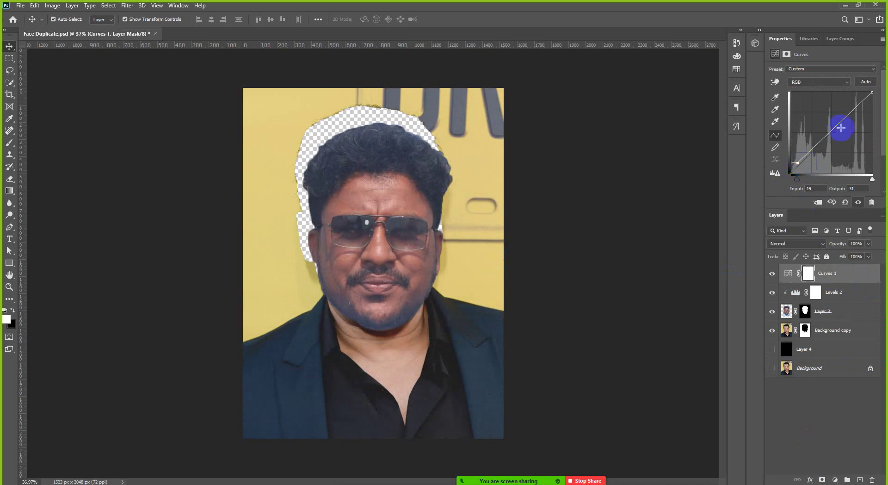
mouse_move(870, 96)
left_mouse_down()
mouse_move(863, 109)
mouse_move(855, 104)
left_mouse_up()
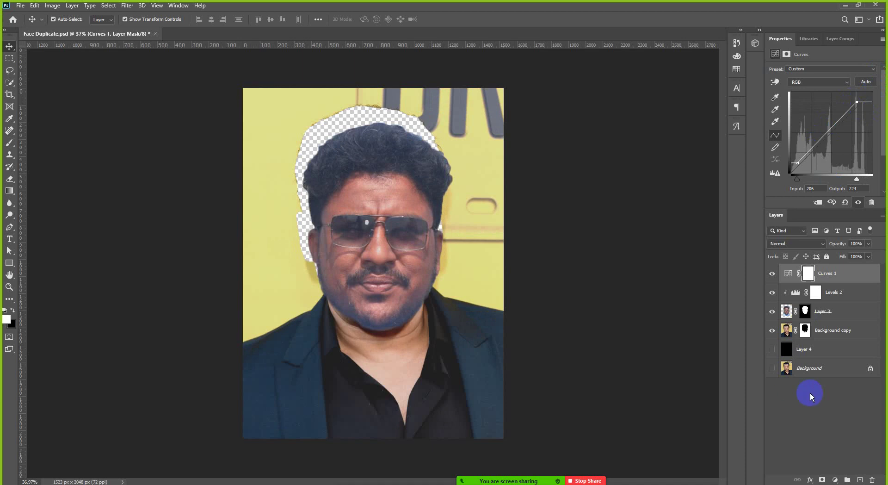
Step: Clip Curves 1 to the head layer and toggle its visibility to compare the effect, leaving it visible
left_click_drag(848, 273, 826, 281)
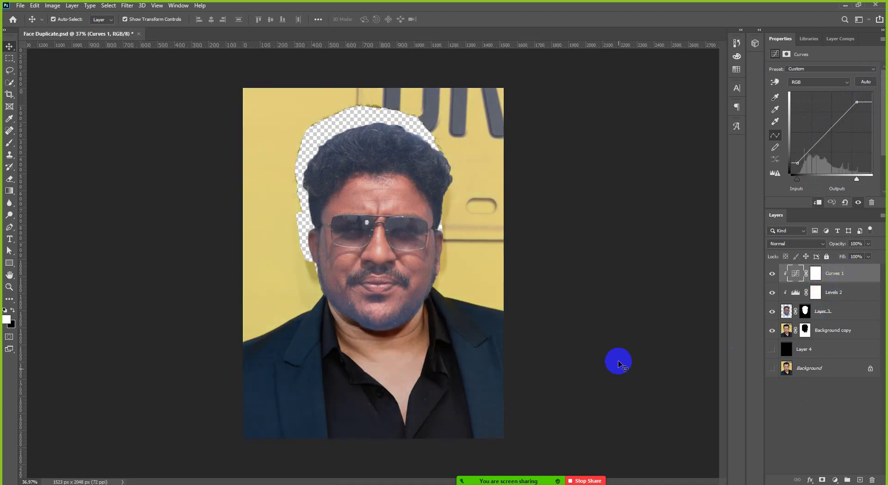
left_click(772, 274)
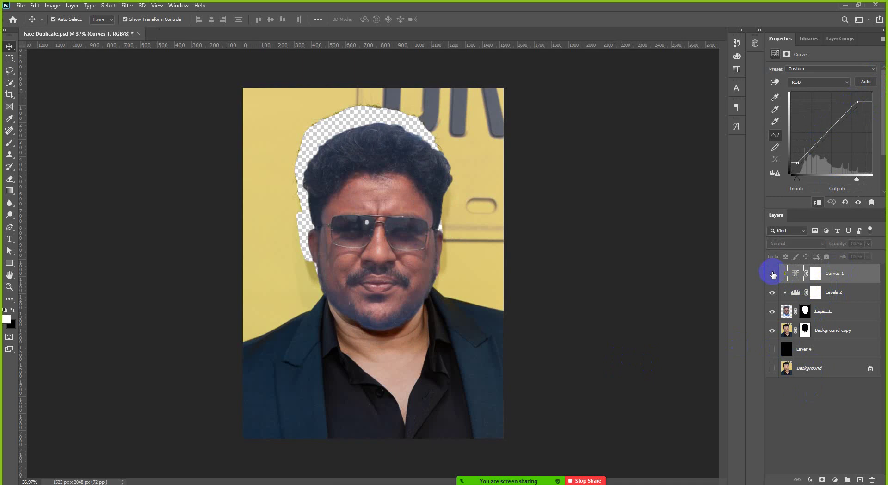
left_click(772, 274)
left_click(772, 274)
left_click(772, 273)
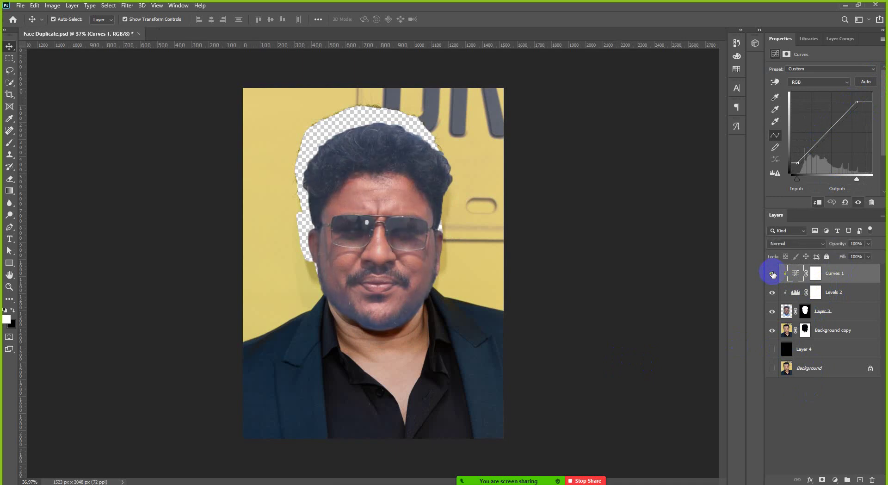
Step: Add a Vibrance adjustment layer above Background copy with vibrance +59 and saturation -23
left_click(437, 402)
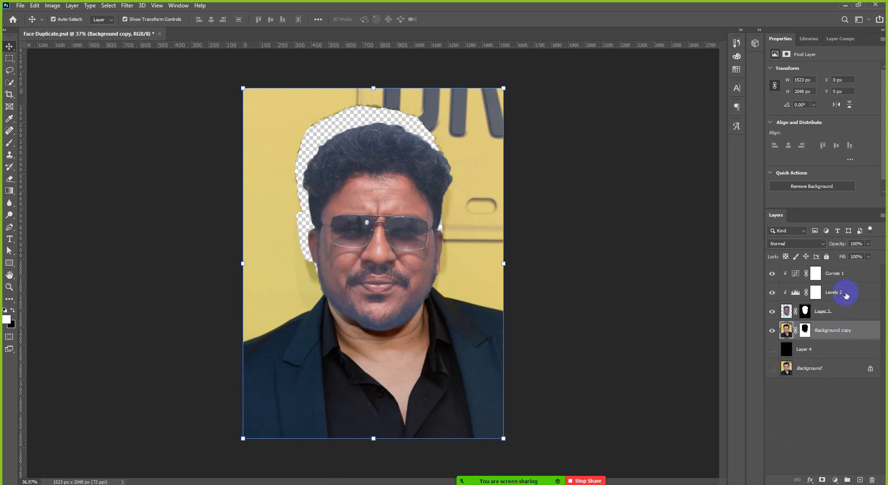
left_click(848, 311)
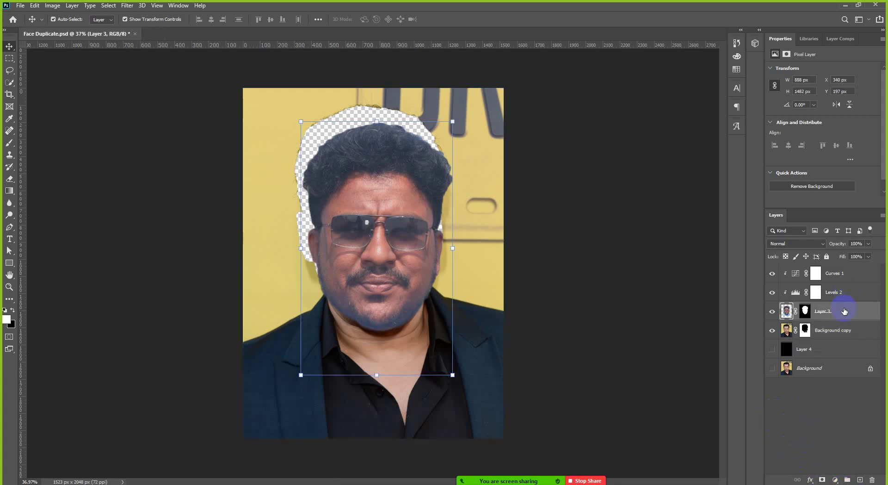
left_click(859, 334)
left_click(836, 481)
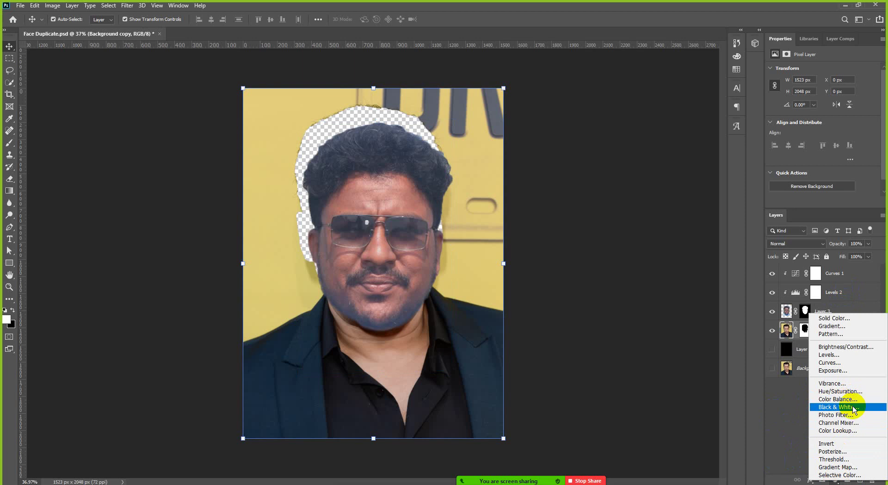
left_click(839, 383)
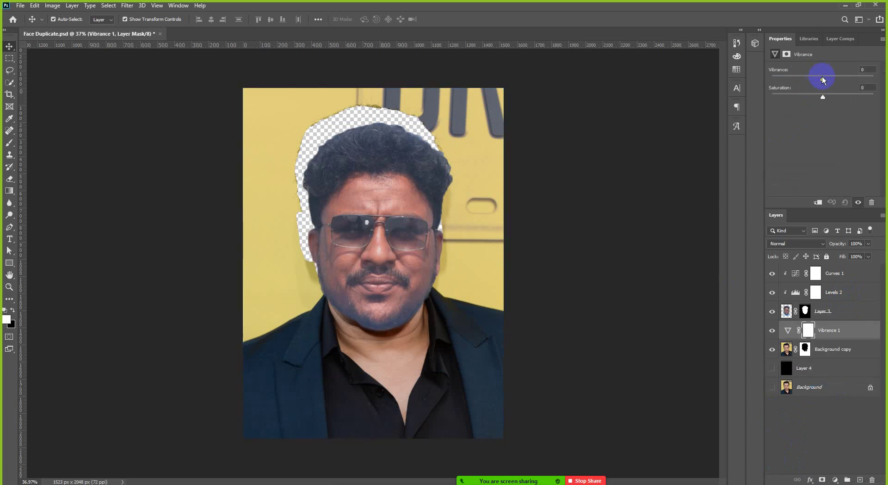
left_click_drag(823, 79, 812, 94)
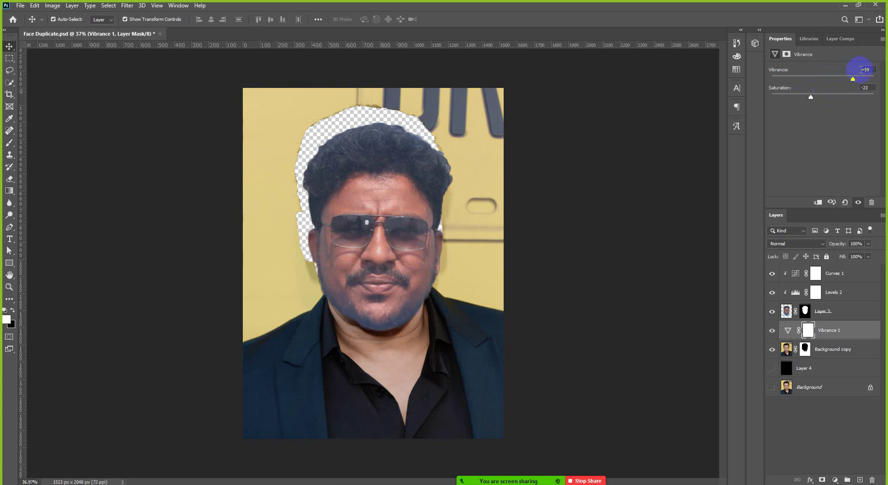
Step: Move Vibrance 1 directly above Layer 3 so it is clipped to the head, and set its saturation to -11
left_click(837, 329)
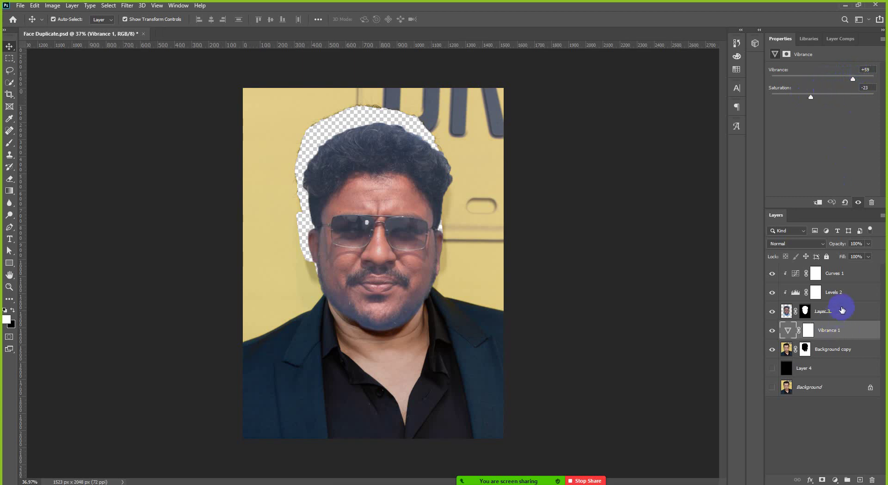
left_click(841, 309)
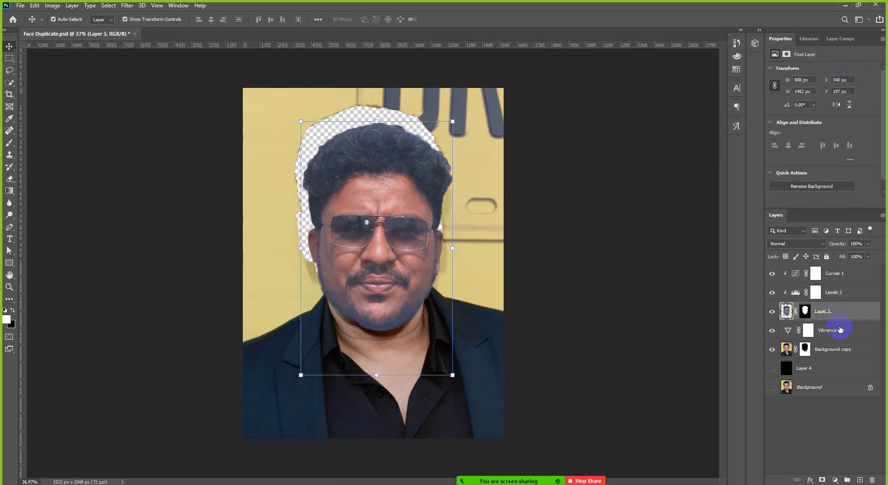
left_click_drag(856, 331, 832, 313)
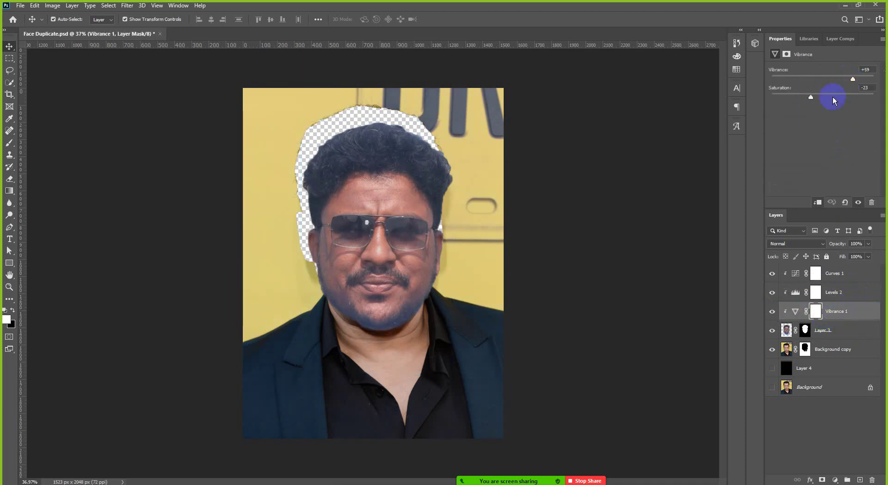
left_click(819, 97)
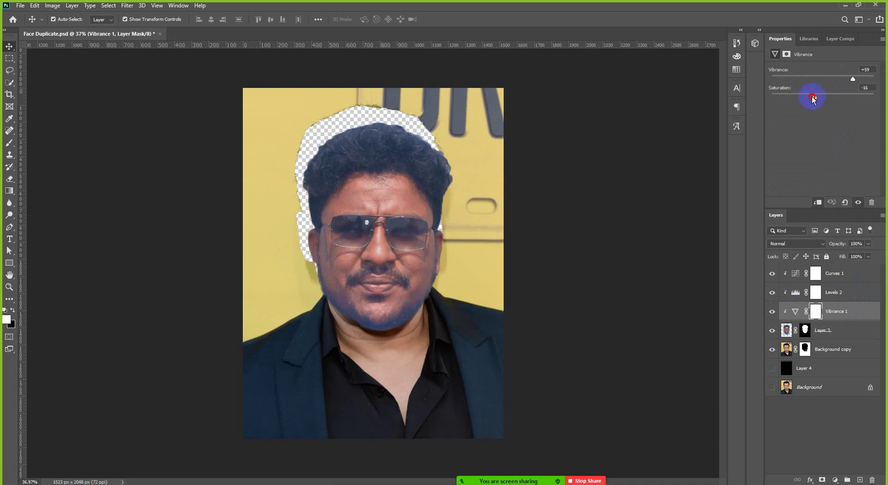
left_click_drag(809, 99, 818, 97)
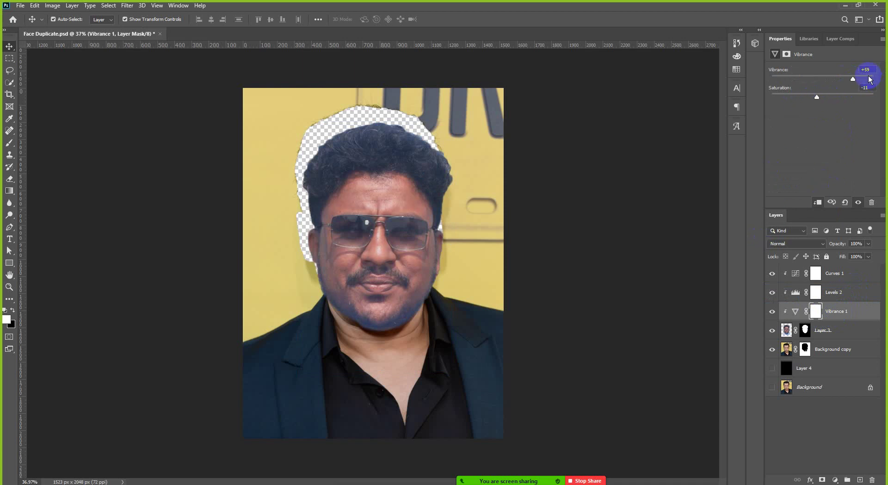
key("ctrl+2")
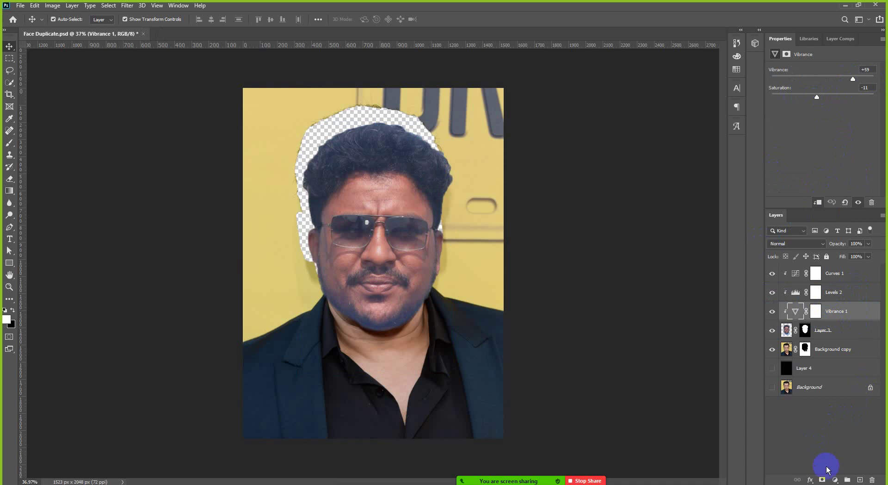
left_click(843, 329)
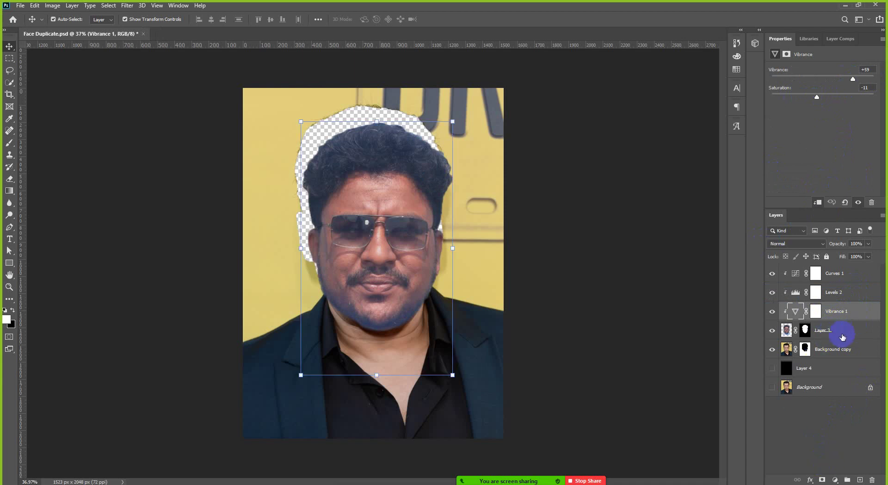
left_click(811, 480)
left_click(820, 481)
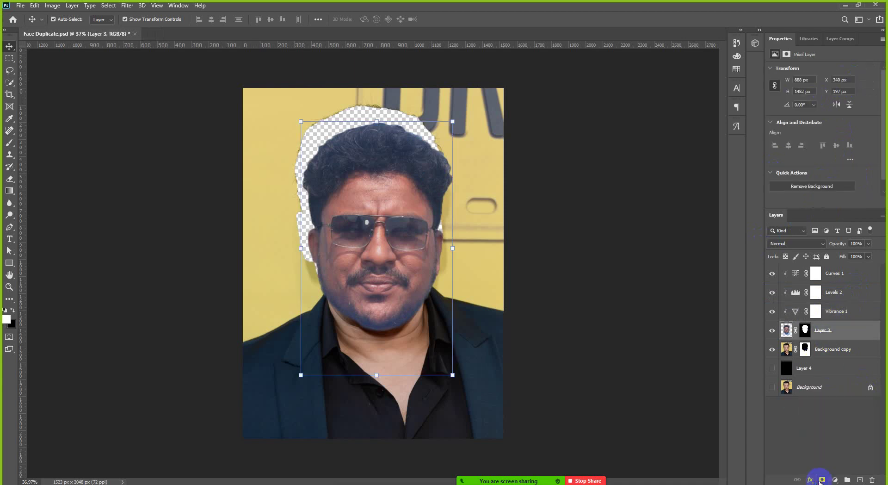
left_click(821, 480)
key("ctrl+z")
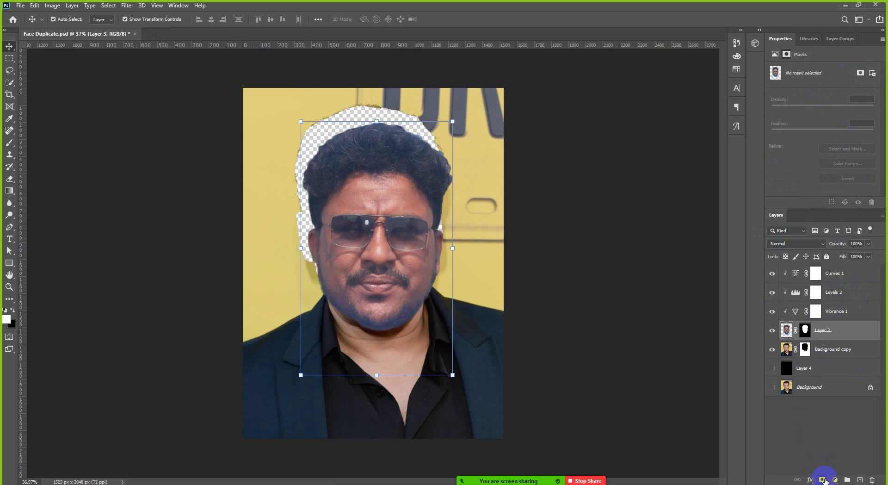
Step: Add a Color Balance adjustment clipped to Layer 3 with midtones cyan-red +2, magenta-green +2 and yellow-blue -7
left_click(835, 480)
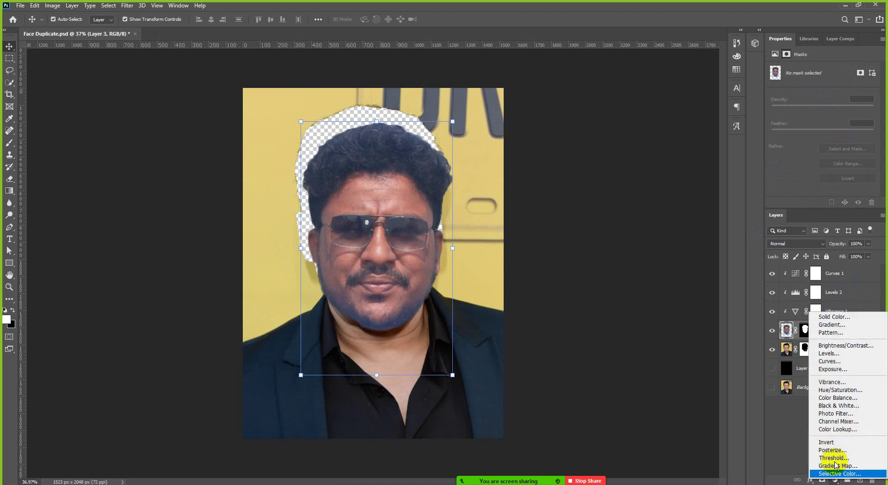
left_click(855, 398)
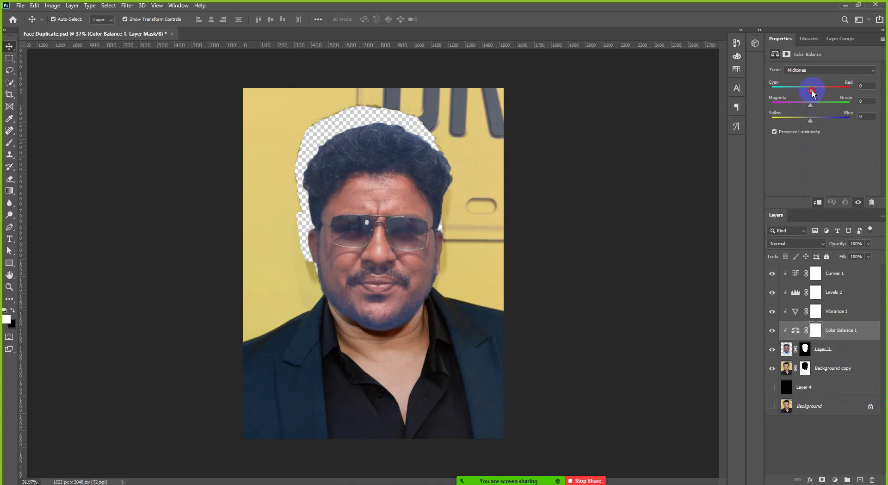
left_click_drag(812, 90, 809, 121)
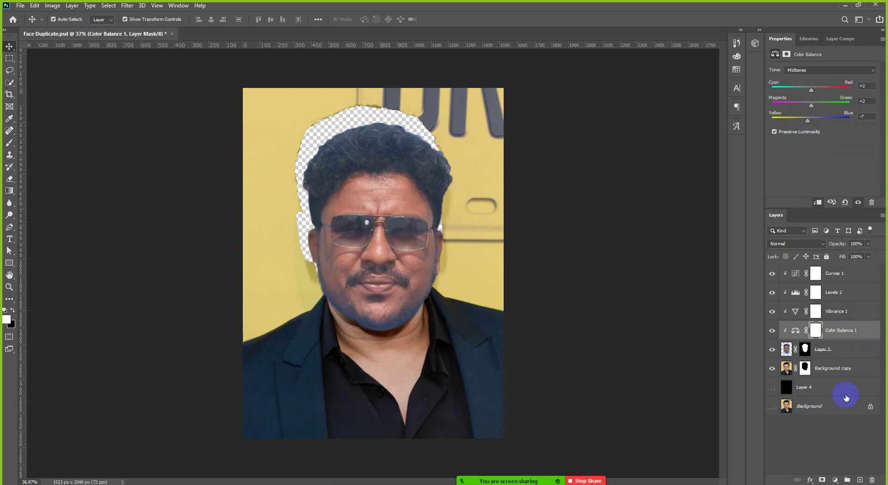
Step: Delete the Color Balance 1 adjustment layer together with its mask
left_click(871, 482)
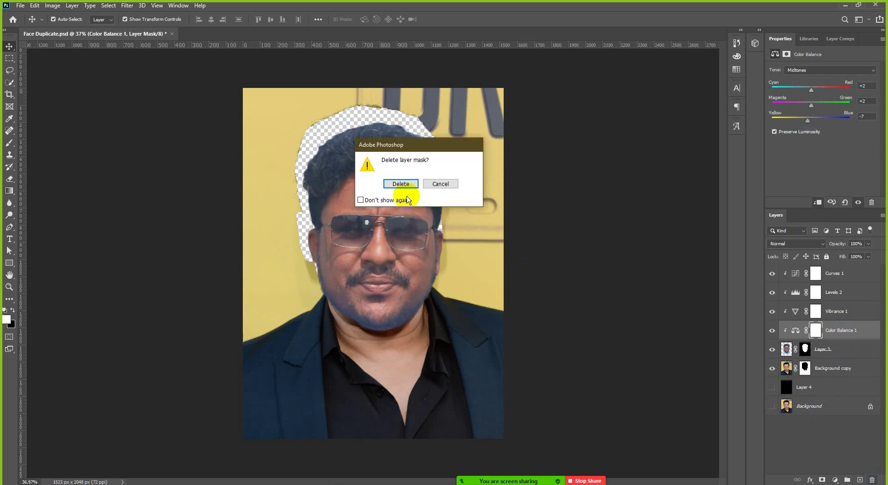
left_click(398, 183)
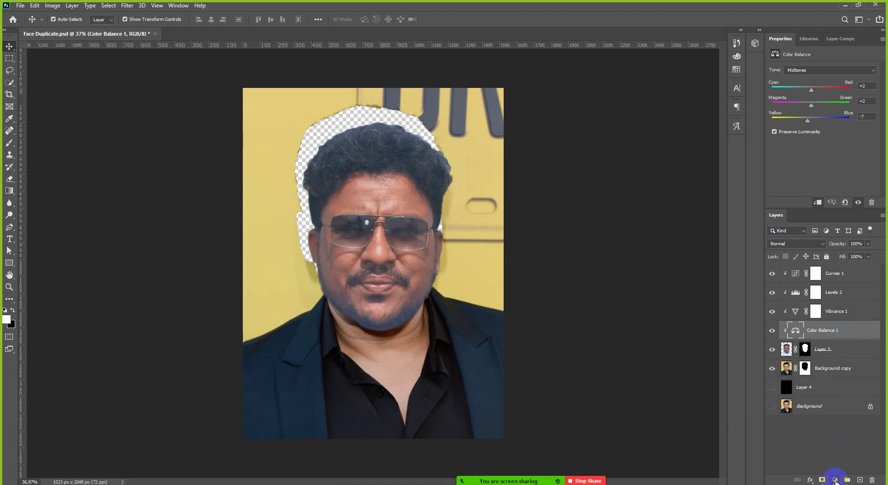
left_click(835, 481)
left_click(794, 440)
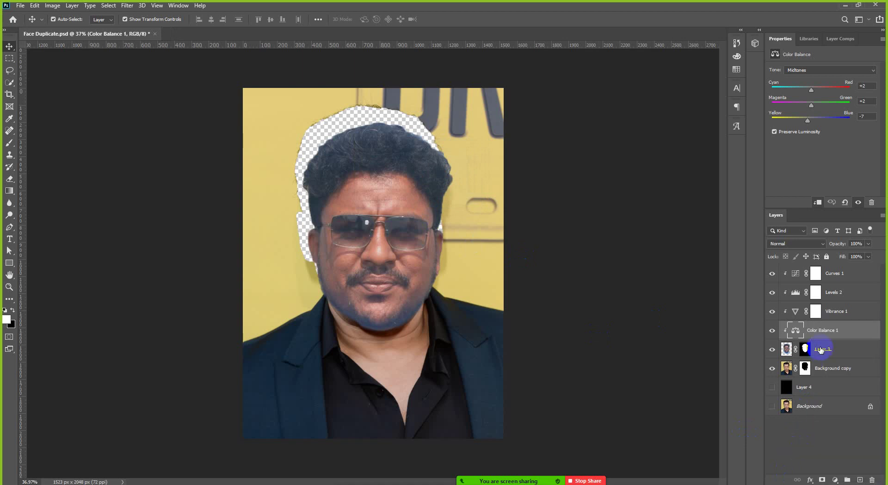
left_click_drag(831, 334, 872, 479)
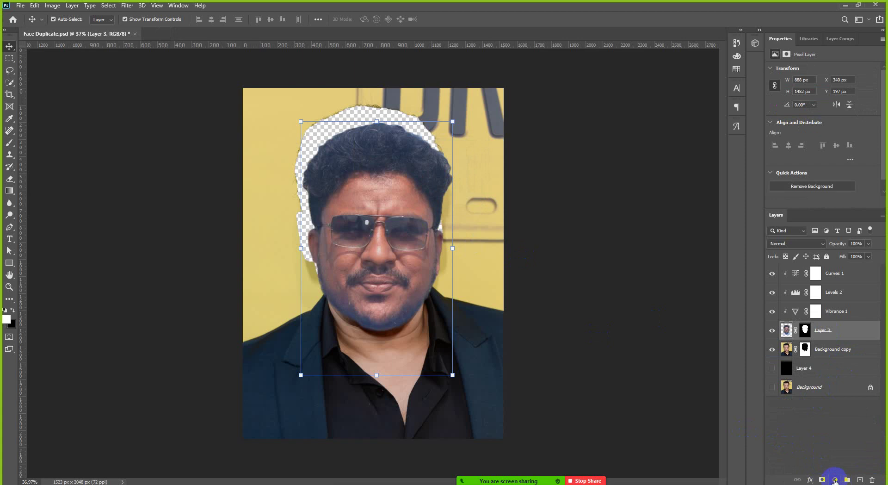
Step: Add a Photo Filter adjustment layer clipped to Layer 3 with its density set to 20%
left_click(835, 480)
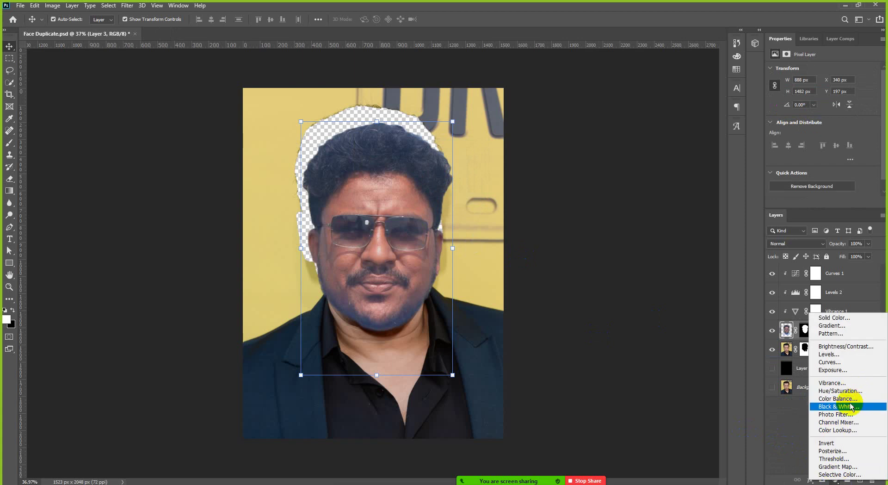
left_click(852, 414)
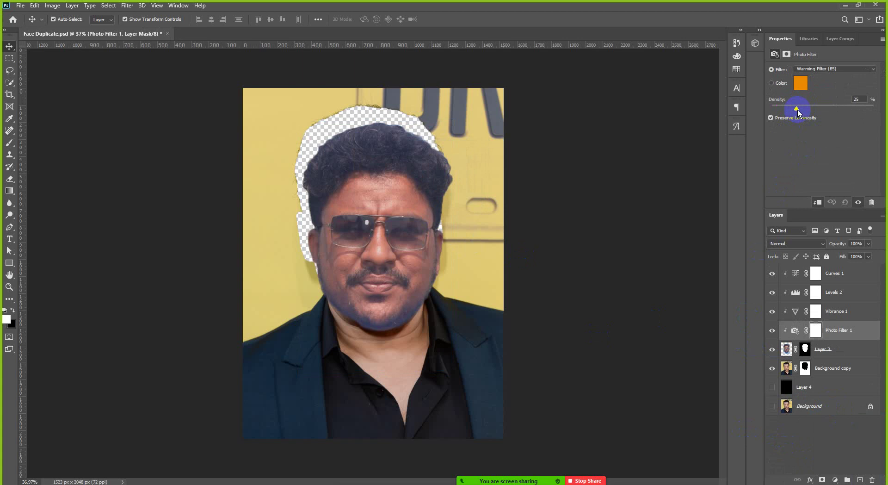
mouse_move(808, 111)
left_mouse_down()
mouse_move(819, 109)
mouse_move(792, 109)
left_mouse_up()
Step: Change the color of Photo Filter 1 to a pale beige and adjust its density on the head
left_click(801, 83)
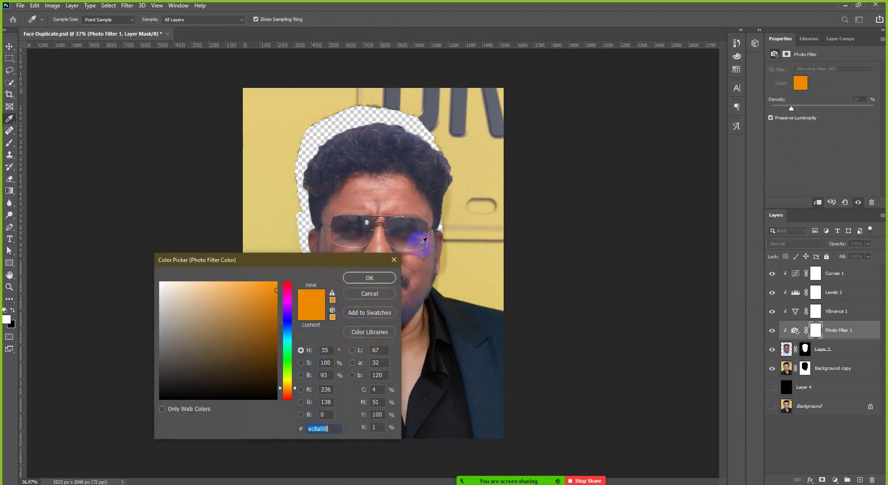
left_click_drag(192, 287, 166, 298)
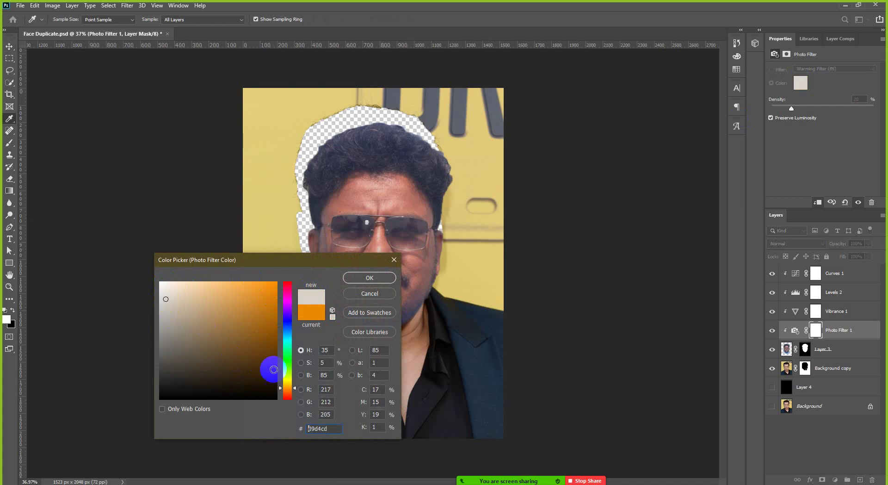
left_click_drag(288, 356, 279, 307)
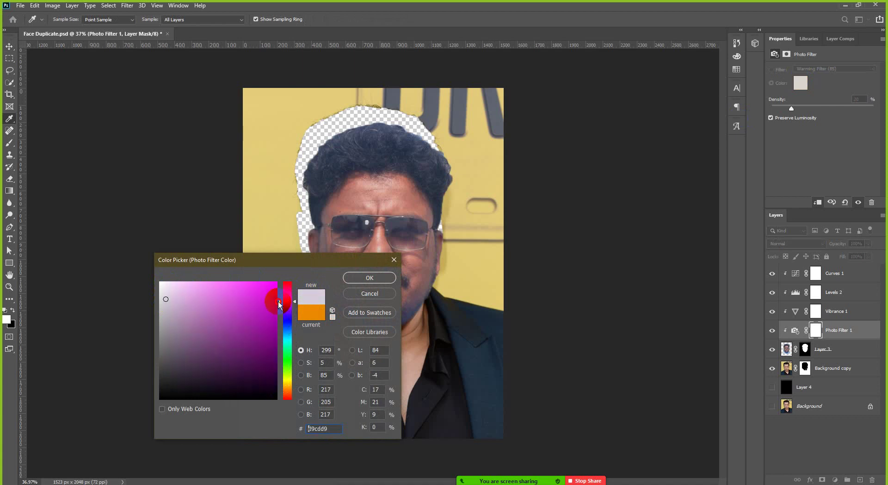
left_click_drag(280, 303, 243, 304)
left_click_drag(171, 289, 180, 288)
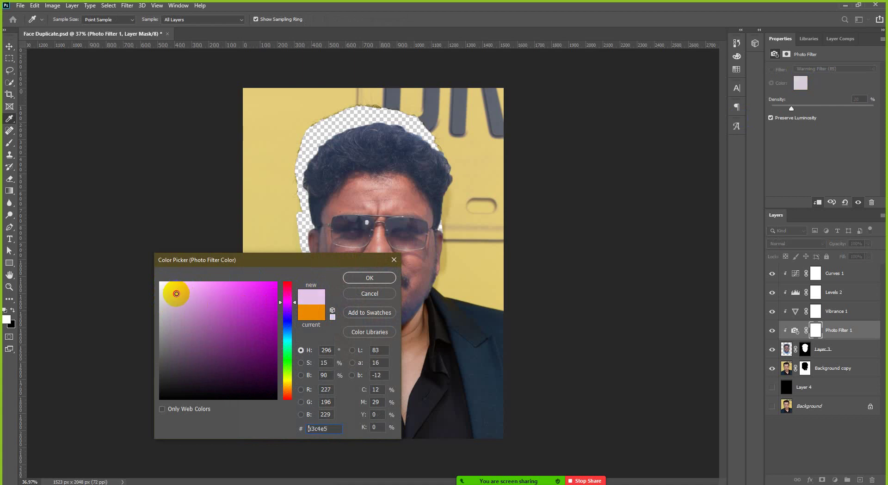
left_click(285, 374)
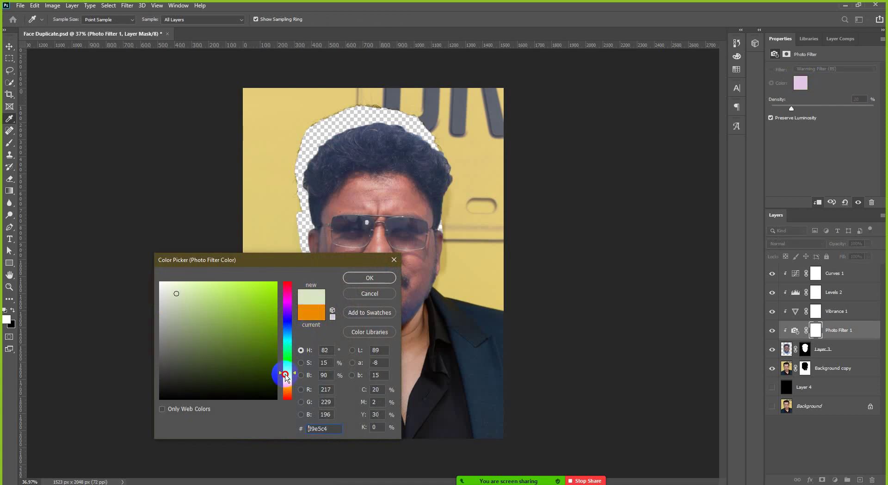
left_click_drag(286, 378, 287, 372)
left_click_drag(287, 386, 286, 389)
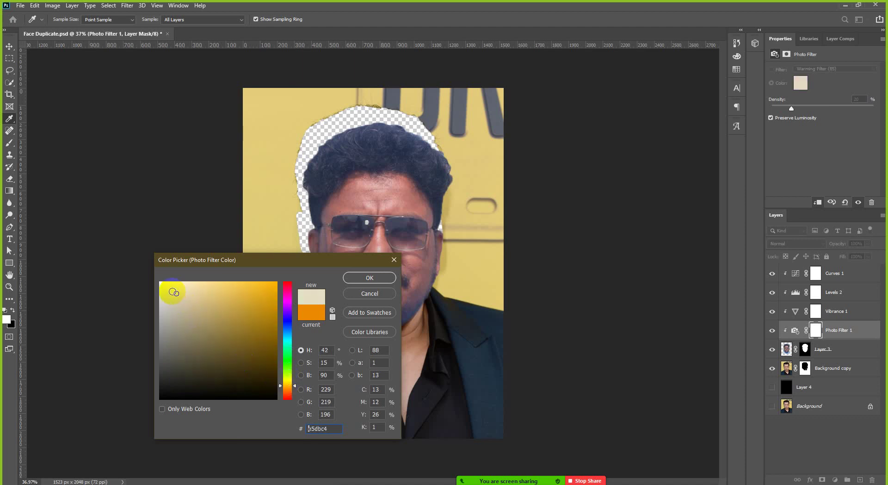
left_click(370, 278)
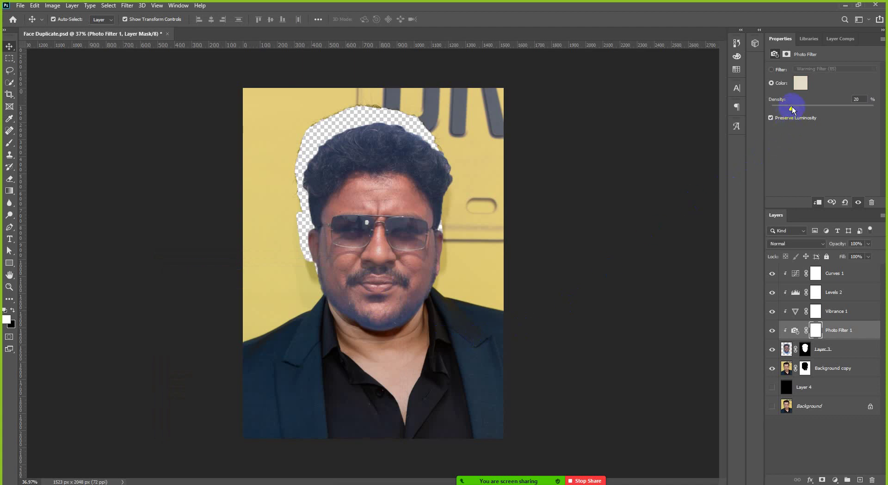
left_click_drag(792, 108, 839, 109)
Step: Add a Photo Filter adjustment layer directly above Background copy with its density at 52%
left_click(834, 373)
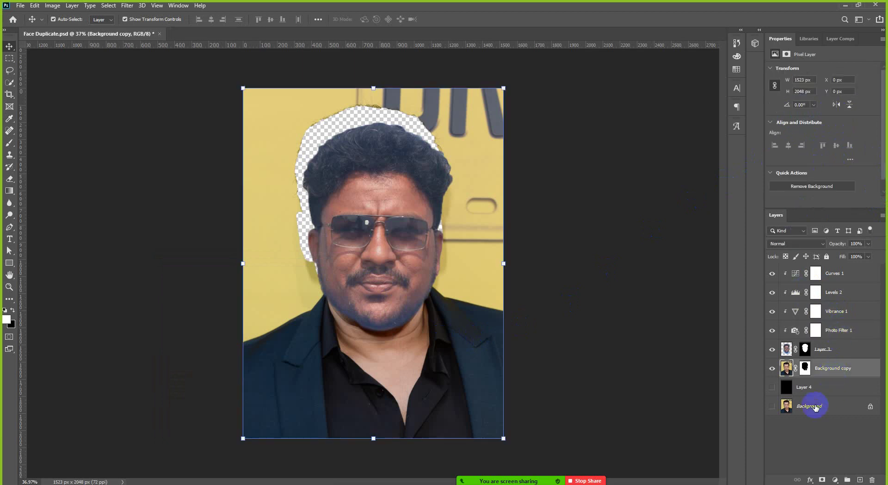
left_click(835, 480)
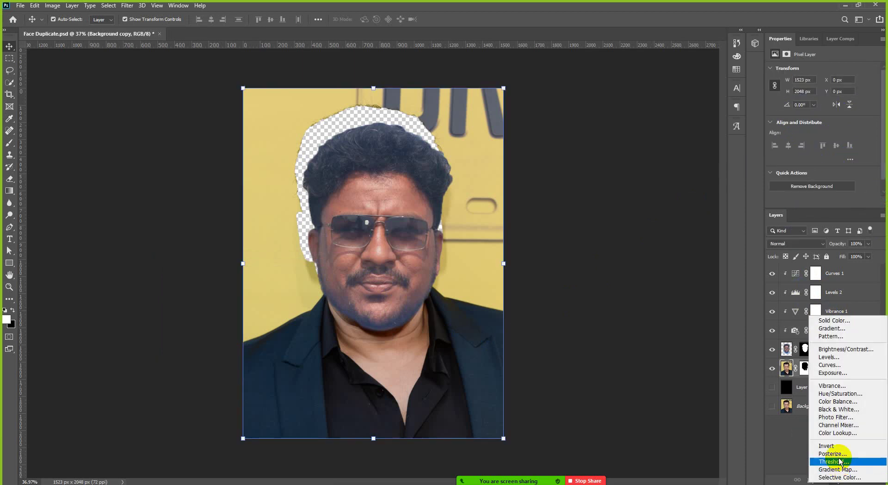
left_click(836, 418)
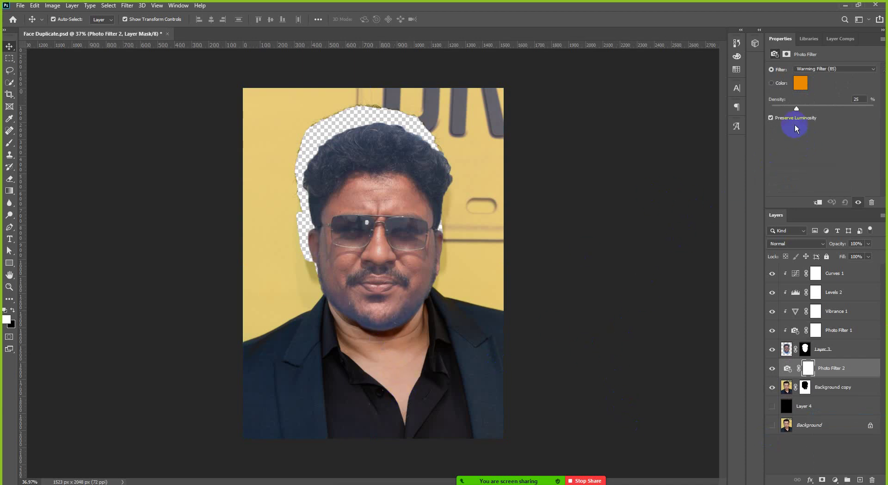
left_click_drag(800, 112, 818, 112)
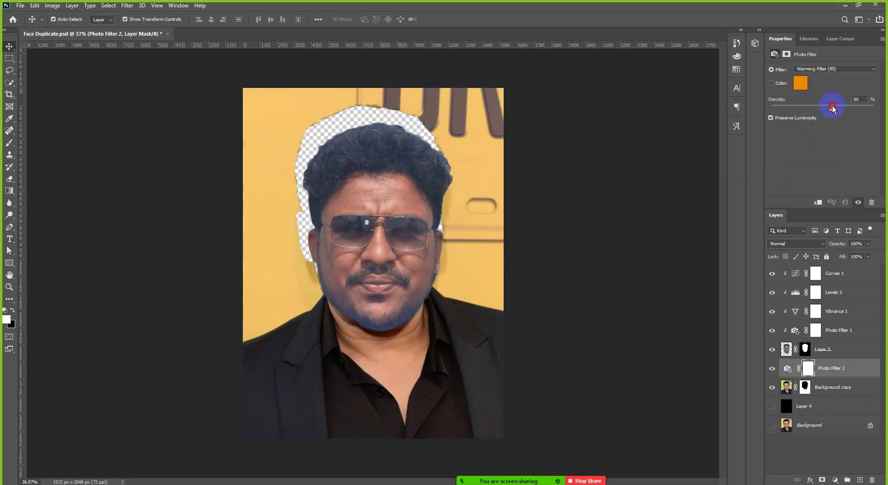
Step: Set Photo Filter 2 to the brownish orange af7522 at 28% density and clip it to Background copy
left_click(801, 82)
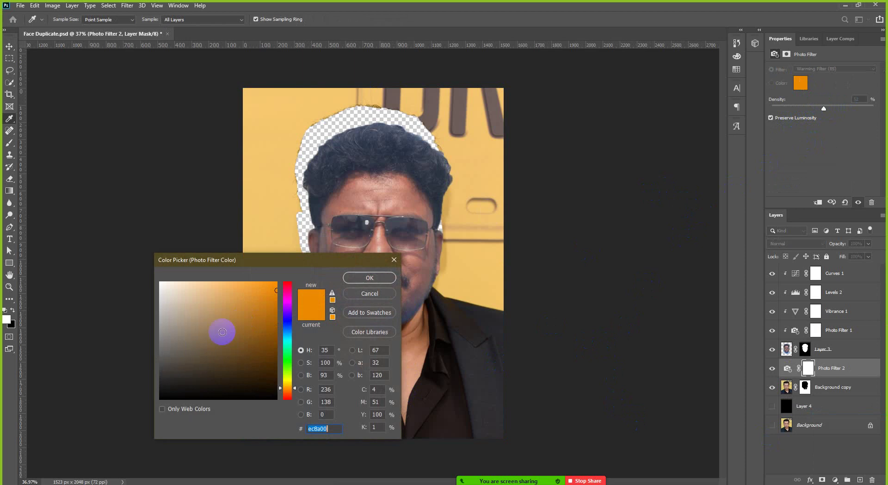
left_click_drag(259, 310, 258, 314)
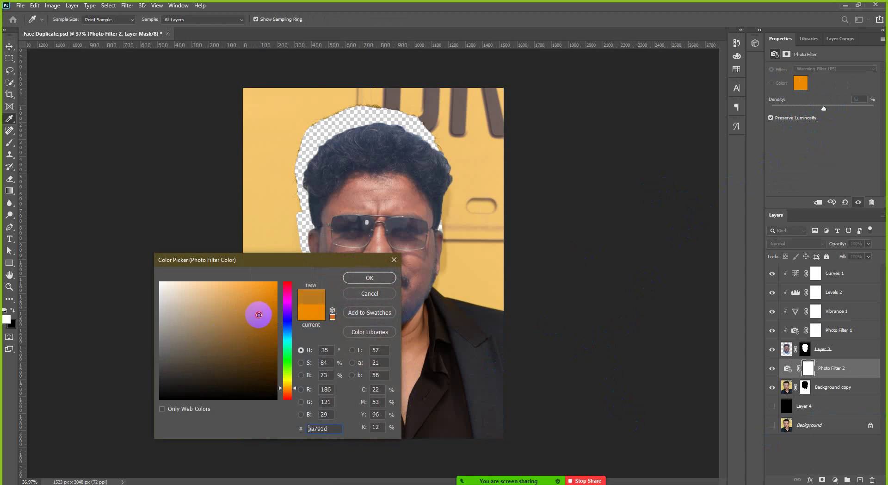
left_click(369, 279)
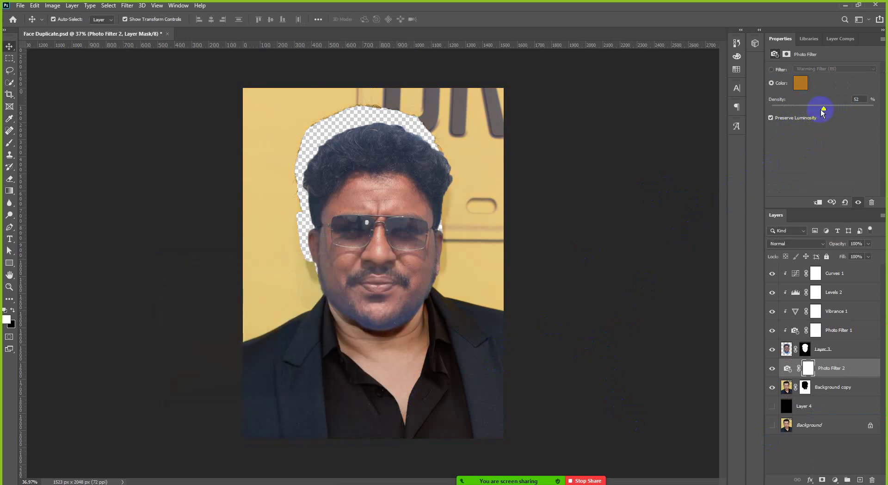
left_click_drag(857, 114, 828, 114)
left_click_drag(831, 368, 834, 383)
left_click(835, 377, "alt")
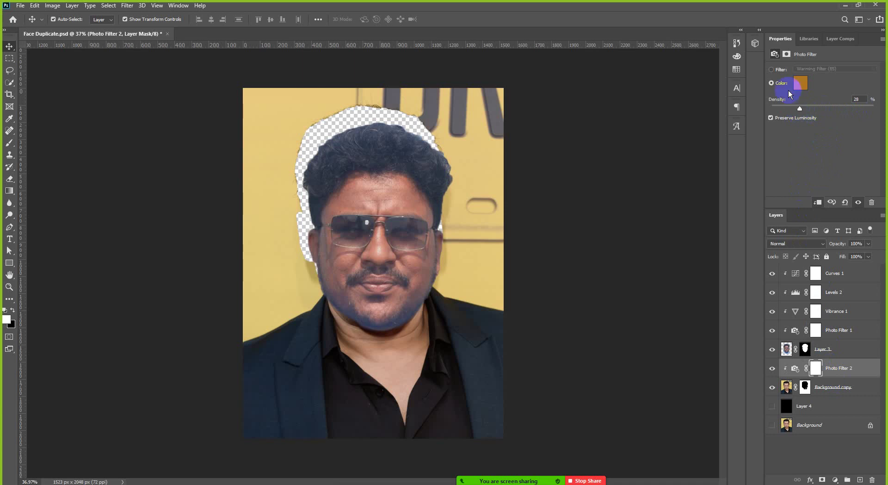
left_click(801, 84)
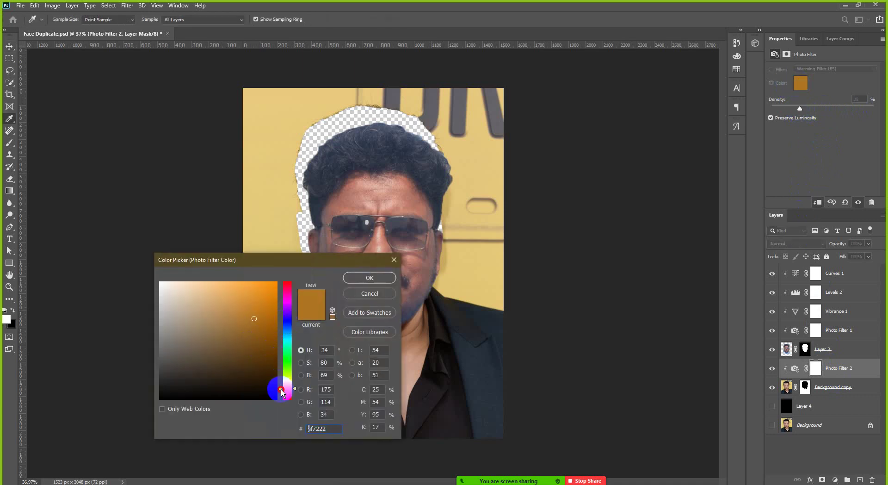
left_click_drag(281, 392, 281, 389)
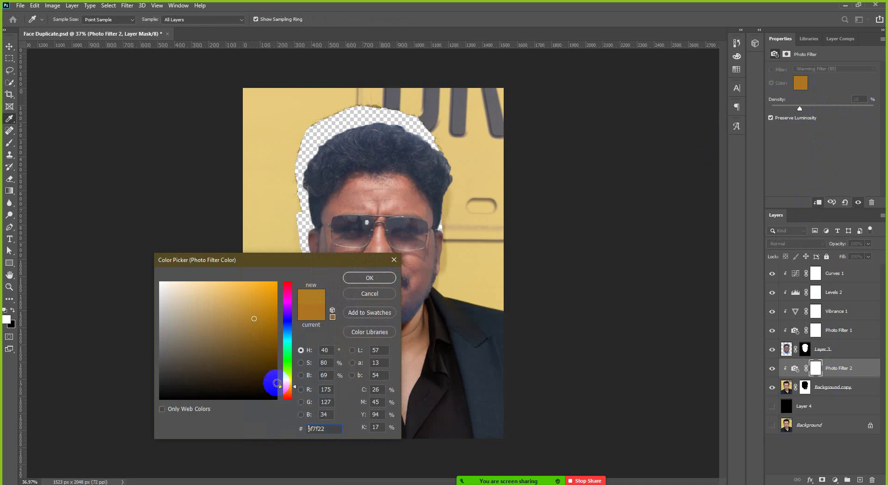
left_click_drag(258, 333, 247, 325)
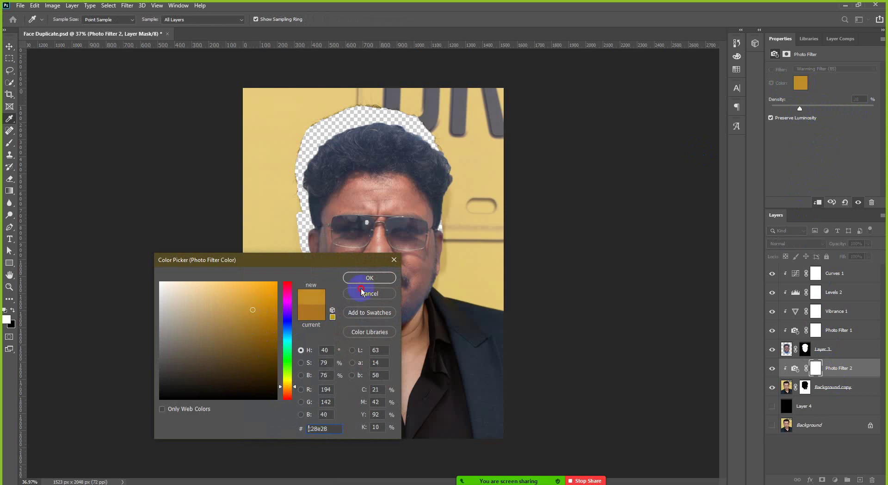
left_click(369, 281)
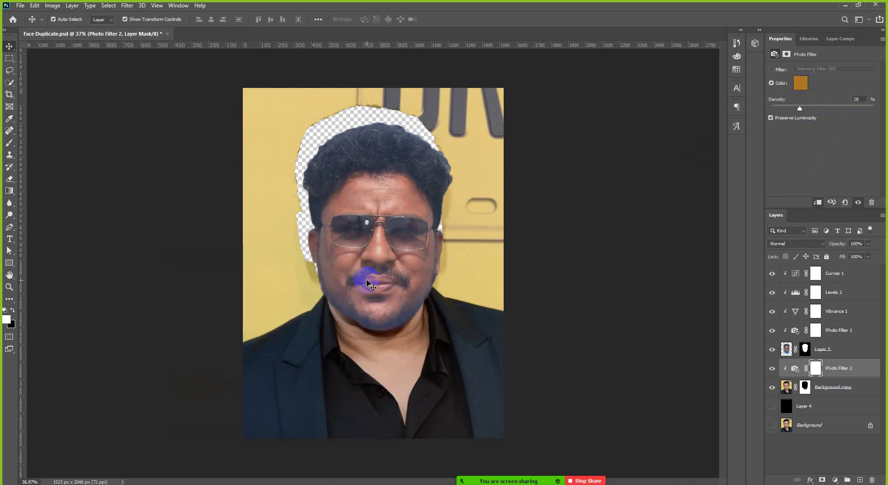
Step: Change the color of Photo Filter 2 to a darker brown of the same hue
left_click(793, 369)
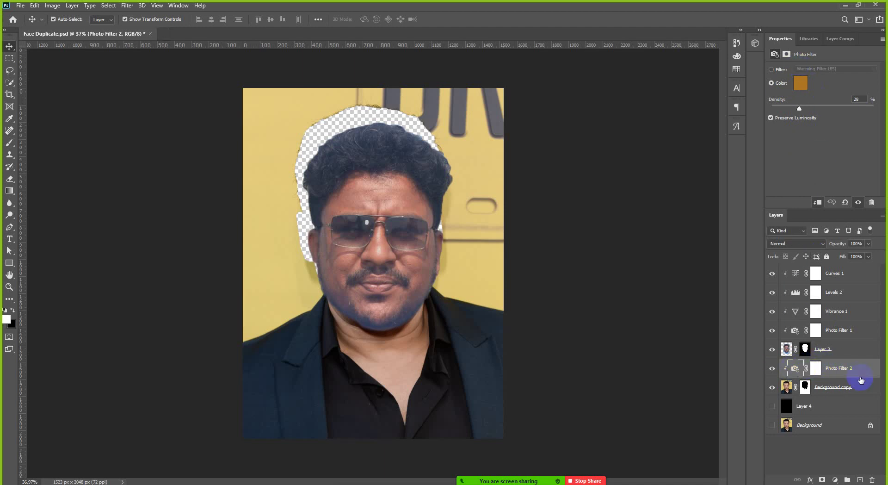
left_click(800, 84)
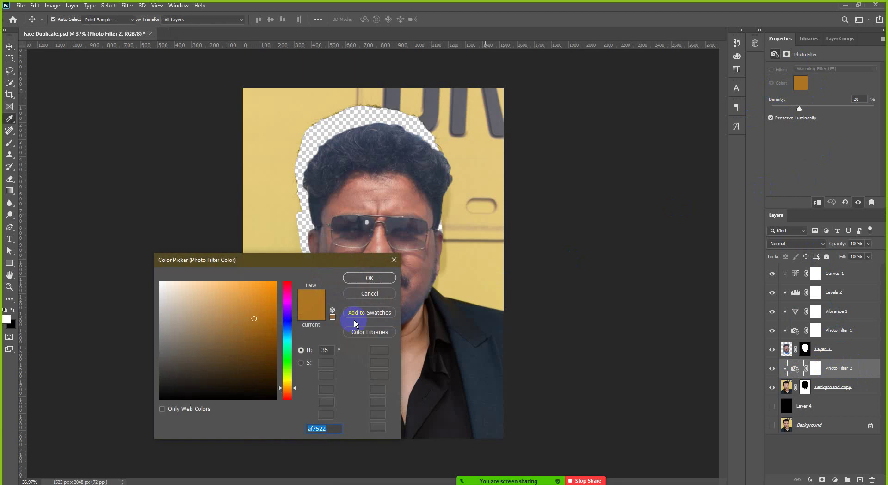
left_click_drag(307, 254, 225, 250)
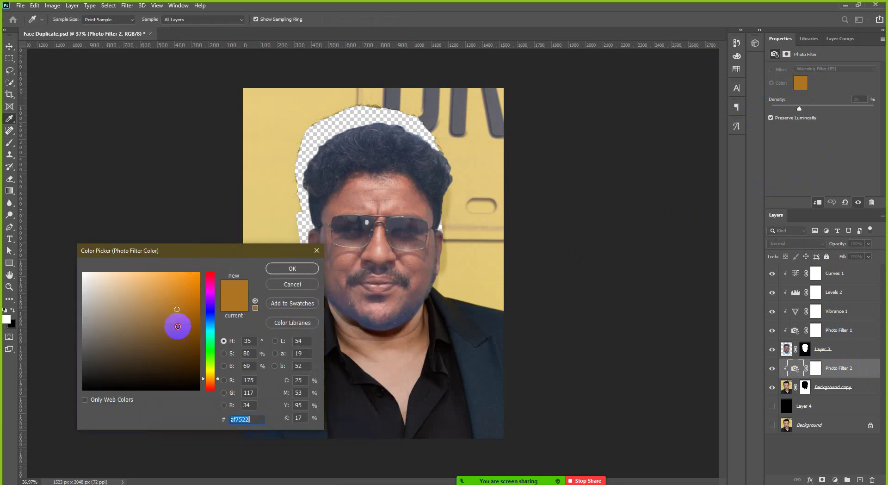
left_click(176, 332)
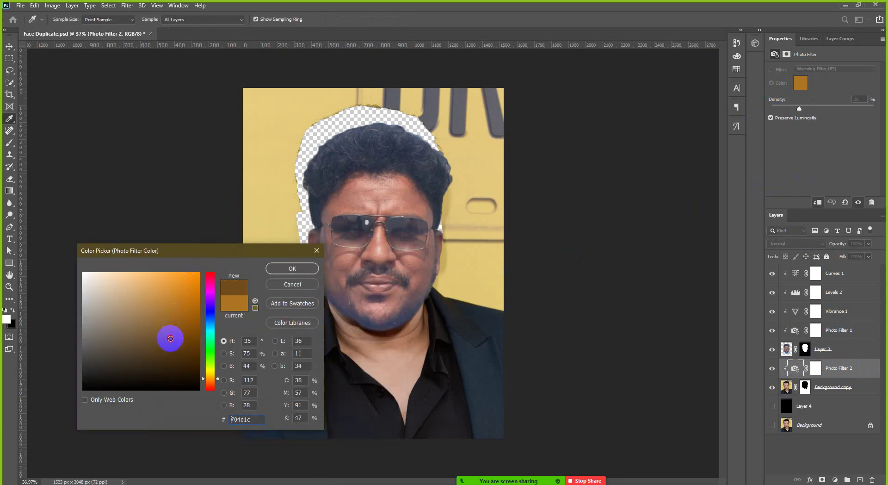
left_click(173, 329)
left_click(291, 269)
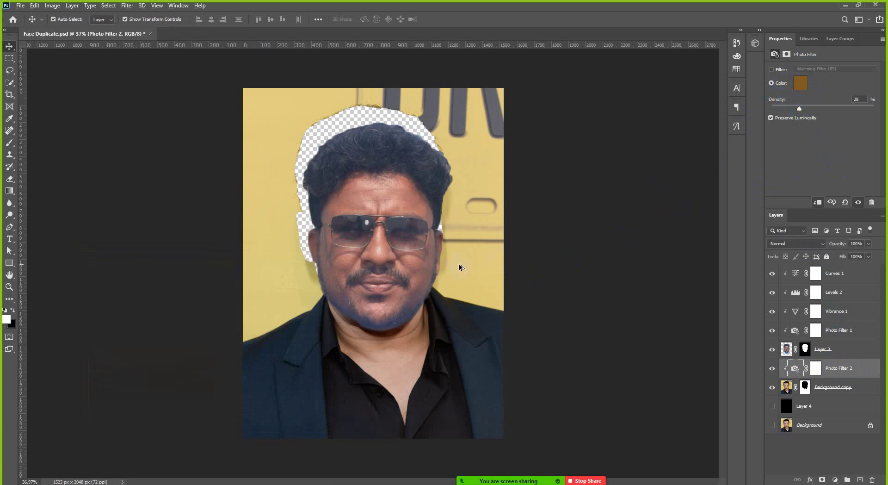
left_click(599, 245)
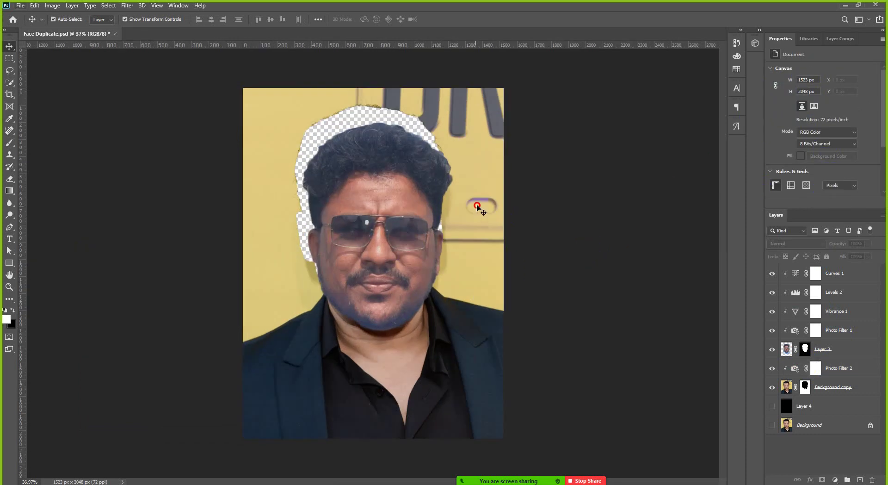
Step: Paint black with a 500 px soft brush on the Background copy mask to hide the yellow background around the head and above the shoulders
left_click(480, 207)
scroll(472, 213, "down", 2)
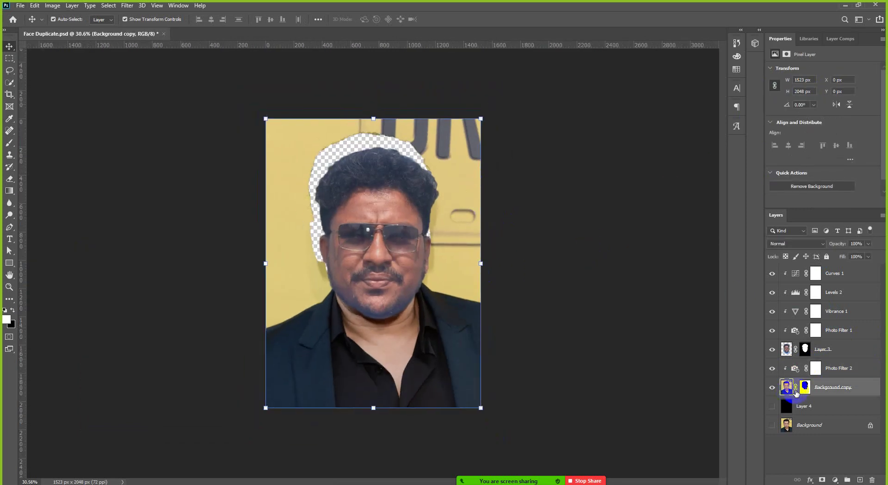
left_click(806, 389)
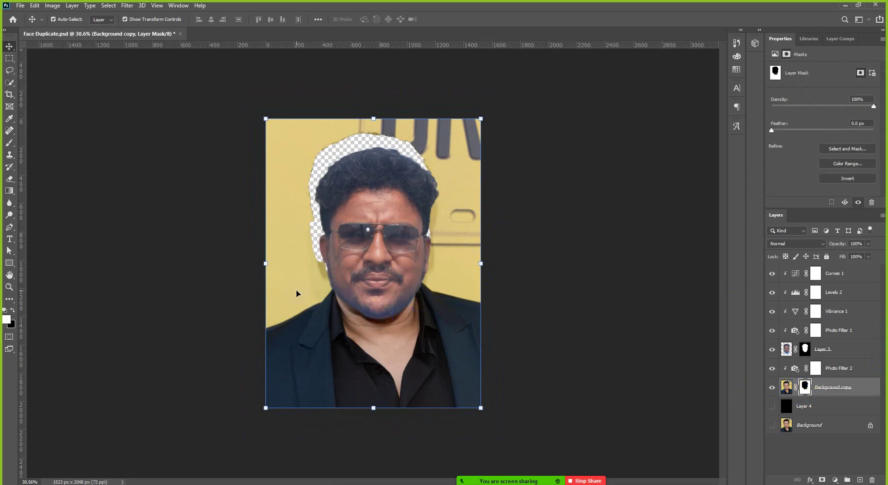
key("b")
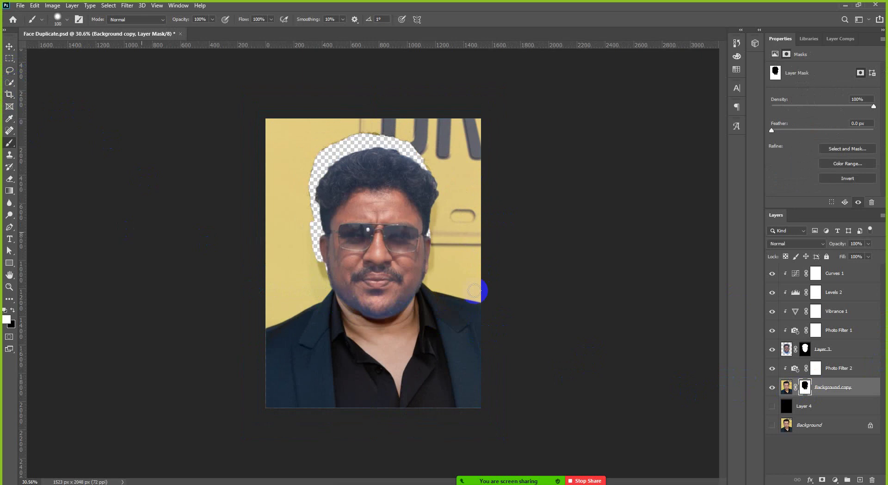
left_click(810, 386)
left_click(806, 387)
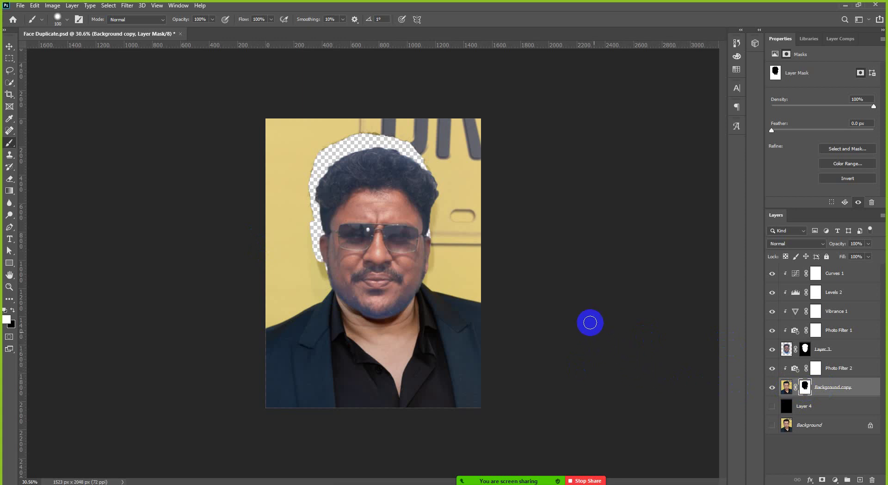
key("bracketright")
key("bracketright")
key("bracketright")
key("bracketright")
left_click(315, 230)
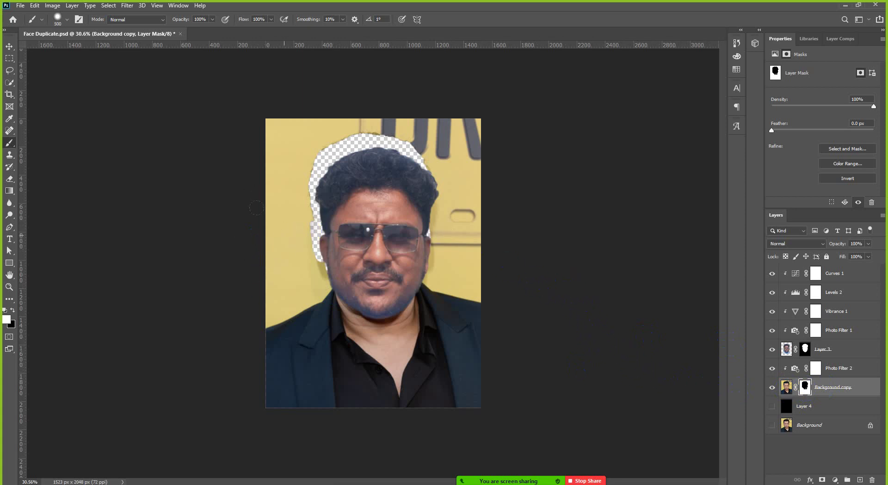
mouse_move(279, 242)
left_mouse_down()
mouse_move(278, 190)
mouse_move(297, 115)
mouse_move(286, 165)
mouse_move(348, 113)
mouse_move(472, 106)
mouse_move(458, 133)
mouse_move(474, 198)
mouse_move(456, 180)
mouse_move(462, 222)
mouse_move(480, 245)
mouse_move(465, 225)
mouse_move(462, 246)
mouse_move(490, 251)
mouse_move(451, 239)
mouse_move(482, 254)
mouse_move(458, 258)
mouse_move(490, 250)
mouse_move(462, 250)
mouse_move(452, 236)
mouse_move(446, 254)
mouse_move(510, 274)
left_mouse_up()
key("ctrl+z")
key("ctrl+shift+z")
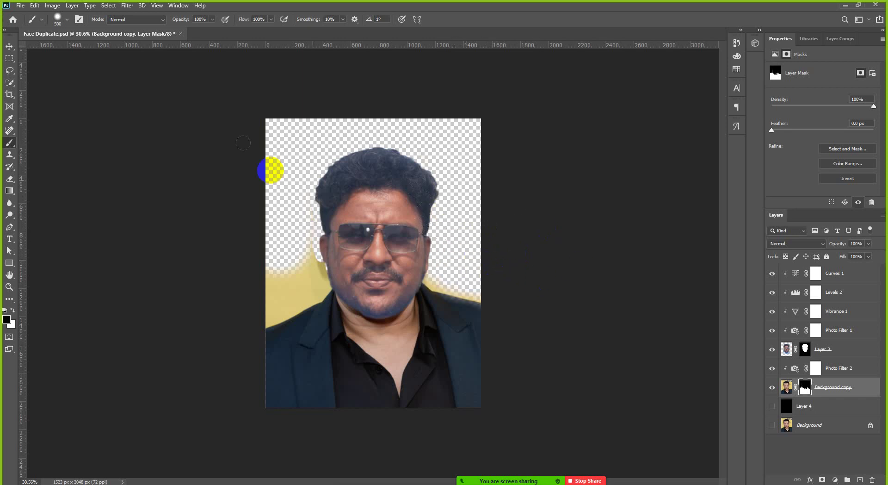
mouse_move(281, 220)
left_mouse_down()
mouse_move(282, 254)
mouse_move(235, 289)
mouse_move(291, 248)
mouse_move(287, 269)
mouse_move(235, 299)
mouse_move(271, 283)
left_mouse_up()
mouse_move(296, 256)
left_mouse_down()
mouse_move(296, 272)
mouse_move(231, 297)
mouse_move(298, 266)
mouse_move(296, 282)
mouse_move(178, 353)
left_mouse_up()
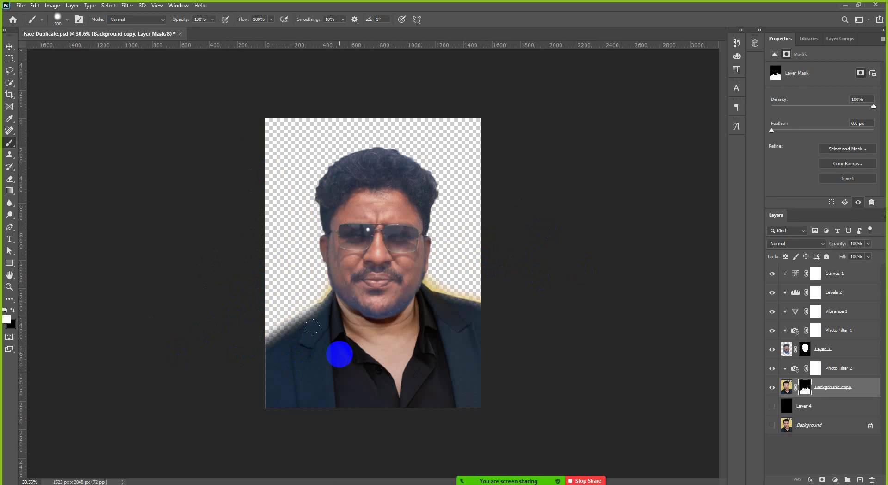
Step: Paint white with a smaller brush on the Background copy mask to restore the faded jacket shoulder on the image's left side
key("bracketright")
key("bracketleft")
key("bracketleft")
key("bracketleft")
key("bracketleft")
key("bracketleft")
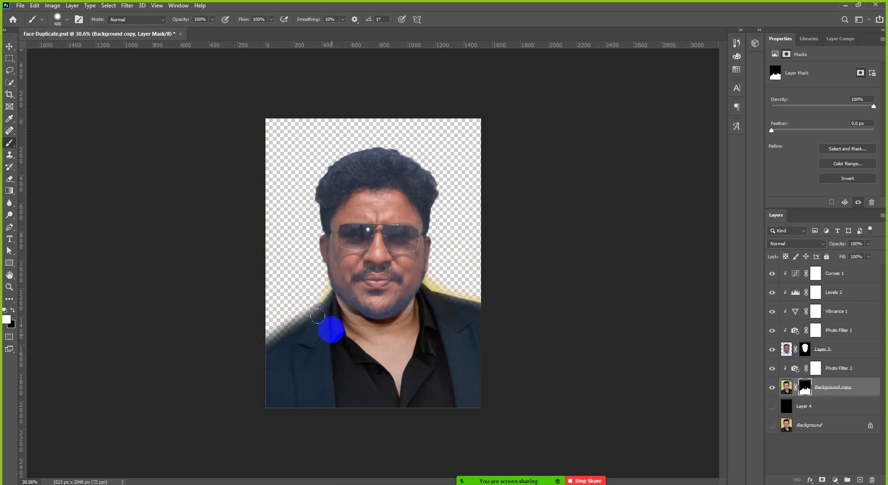
mouse_move(330, 307)
left_mouse_down()
mouse_move(312, 318)
mouse_move(332, 305)
mouse_move(248, 354)
mouse_move(325, 310)
mouse_move(294, 335)
mouse_move(257, 353)
mouse_move(334, 300)
mouse_move(295, 332)
mouse_move(268, 346)
mouse_move(327, 308)
mouse_move(259, 341)
mouse_move(331, 301)
mouse_move(308, 323)
mouse_move(311, 300)
left_mouse_up()
scroll(315, 294, "up", 5)
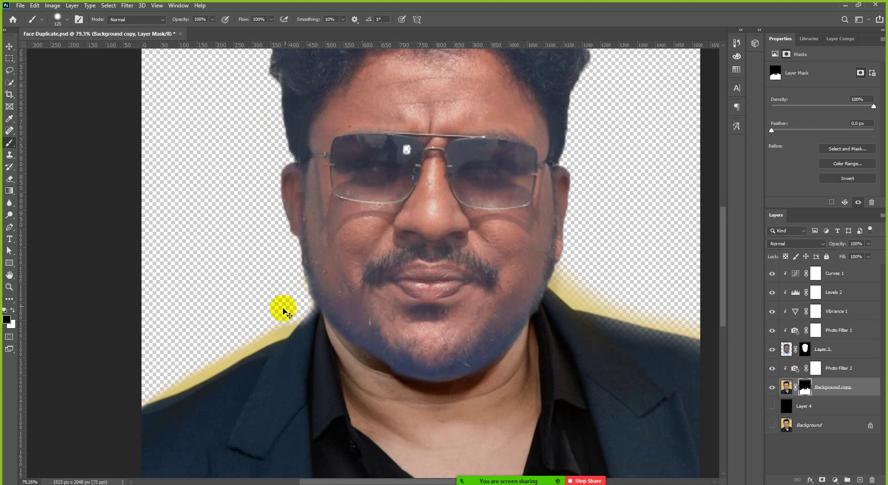
Step: Paint along both shoulders with a 125 px brush on the Background copy mask to thin the yellow fringe and restore the jacket
mouse_move(278, 310)
left_mouse_down()
mouse_move(169, 370)
mouse_move(119, 380)
left_mouse_up()
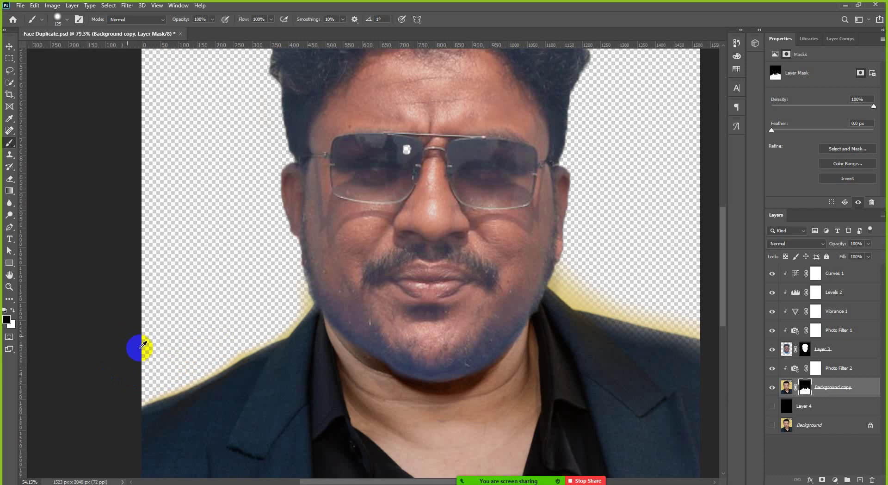
scroll(137, 348, "down", 3)
scroll(408, 299, "up", 2)
mouse_move(395, 287)
left_mouse_down()
mouse_move(412, 301)
mouse_move(527, 331)
left_mouse_up()
mouse_move(442, 415)
left_mouse_down()
mouse_move(410, 349)
mouse_move(509, 364)
mouse_move(382, 340)
mouse_move(528, 368)
left_mouse_up()
key("x")
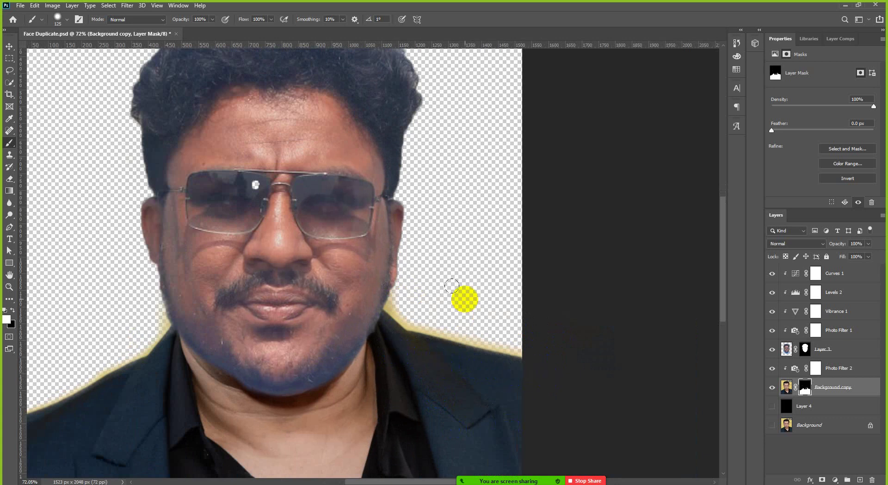
Step: Lower the brush hardness to 17% and paint a short white stroke on the mask beside the jaw on the image's right side
left_click(77, 21)
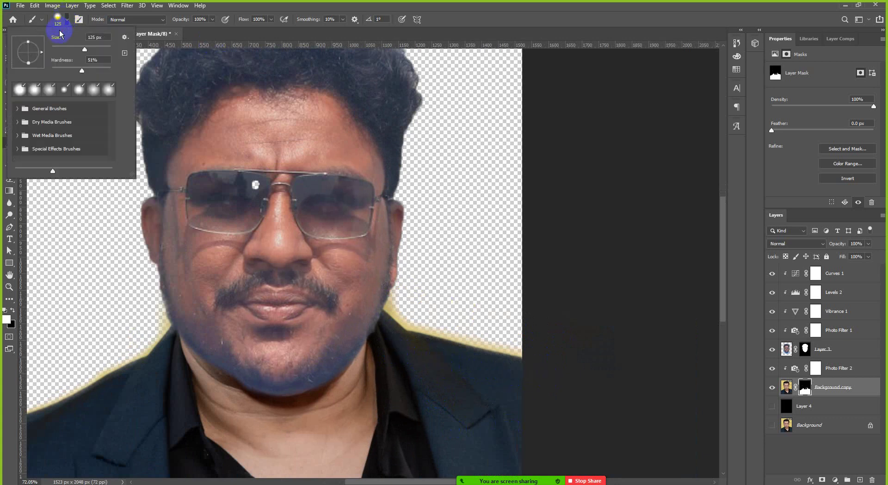
left_click(79, 67)
left_click_drag(80, 69, 62, 70)
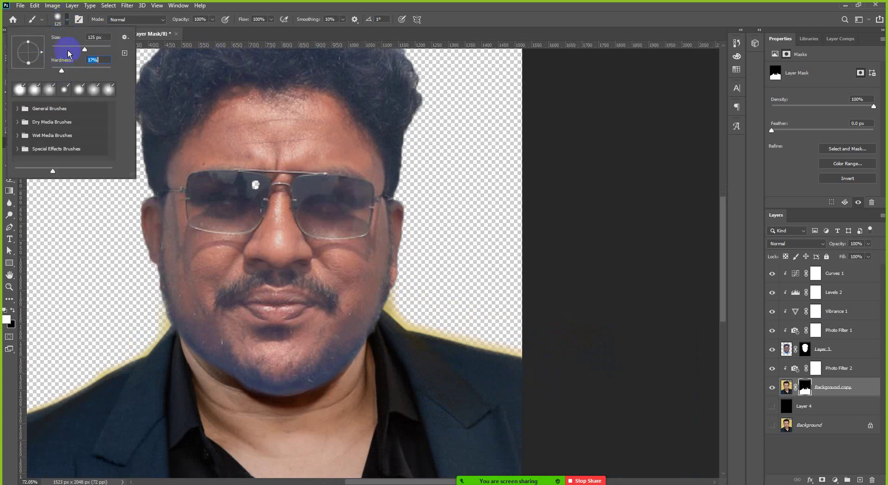
left_click(63, 20)
scroll(382, 316, "up", 2)
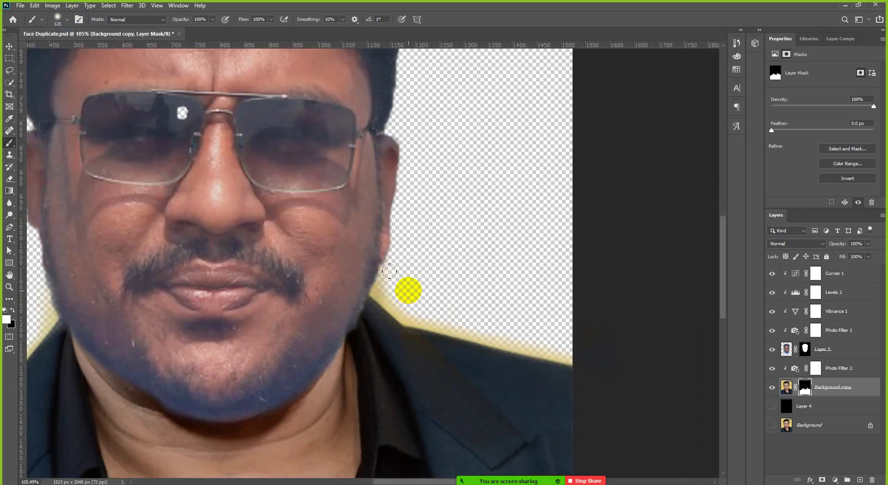
mouse_move(399, 276)
left_mouse_down()
mouse_move(384, 268)
mouse_move(392, 275)
left_mouse_up()
key("x")
Step: Harden the brush, reduce it to about 70 px and paint black on the mask to hide the yellow fringe along the image's right-hand shoulder
left_click(77, 37)
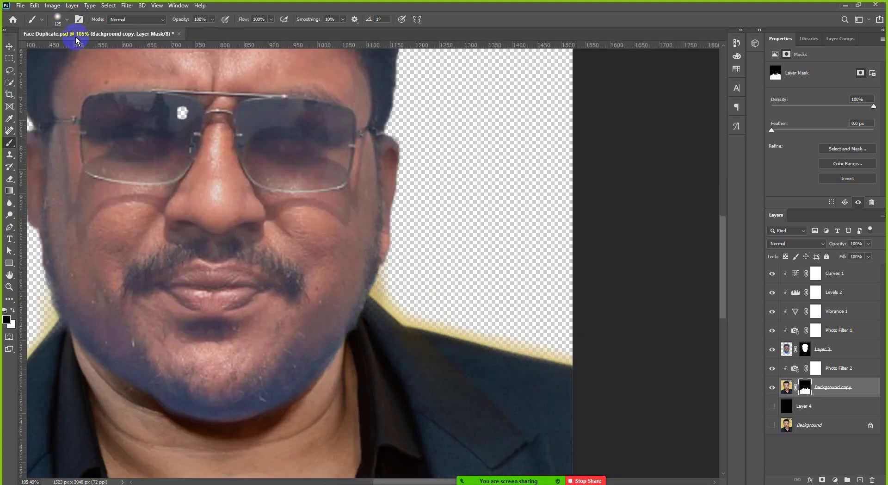
left_click(67, 19)
mouse_move(44, 63)
left_mouse_down()
mouse_move(60, 67)
mouse_move(53, 74)
mouse_move(104, 71)
left_mouse_up()
left_click(65, 16)
scroll(397, 269, "up", 2)
key("bracketleft")
key("bracketleft")
key("bracketleft")
key("bracketleft")
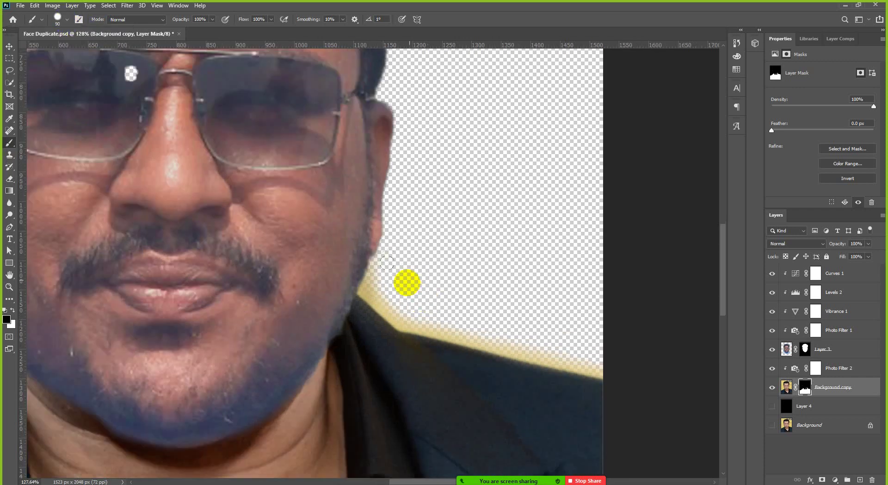
left_click(374, 269)
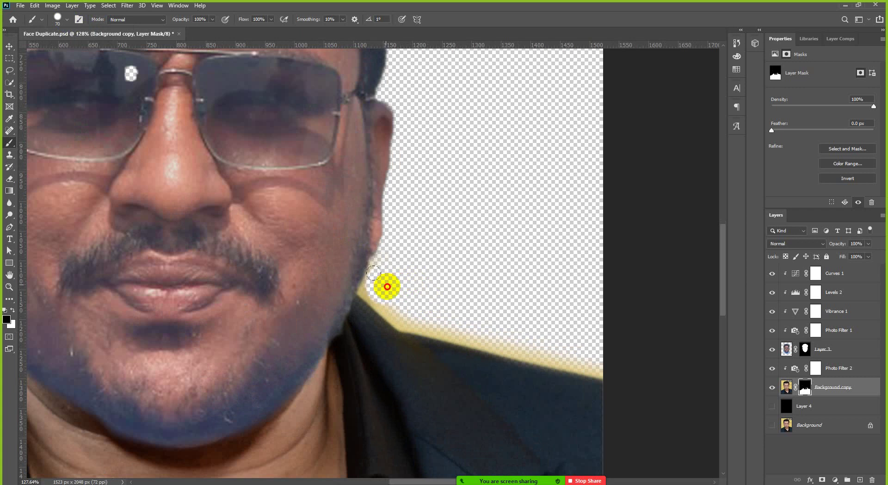
mouse_move(374, 273)
left_mouse_down()
mouse_move(382, 288)
mouse_move(408, 296)
mouse_move(597, 337)
mouse_move(504, 327)
mouse_move(387, 293)
mouse_move(366, 271)
mouse_move(379, 266)
mouse_move(375, 256)
mouse_move(393, 297)
mouse_move(571, 321)
mouse_move(567, 333)
mouse_move(596, 348)
mouse_move(515, 326)
mouse_move(506, 348)
mouse_move(515, 371)
left_mouse_up()
Step: Paint white with the 70 px brush to restore the over-trimmed jacket edge on the image's right-hand shoulder
scroll(515, 370, "down", 5)
scroll(516, 375, "up", 7)
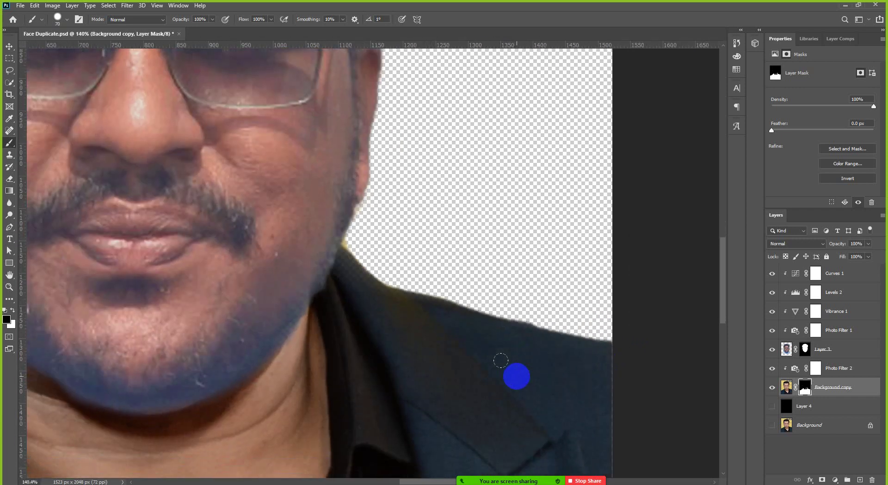
key("x")
mouse_move(436, 314)
left_mouse_down()
mouse_move(456, 313)
mouse_move(429, 309)
mouse_move(575, 342)
mouse_move(581, 355)
mouse_move(461, 316)
mouse_move(480, 341)
mouse_move(511, 357)
left_mouse_up()
scroll(486, 343, "down", 5)
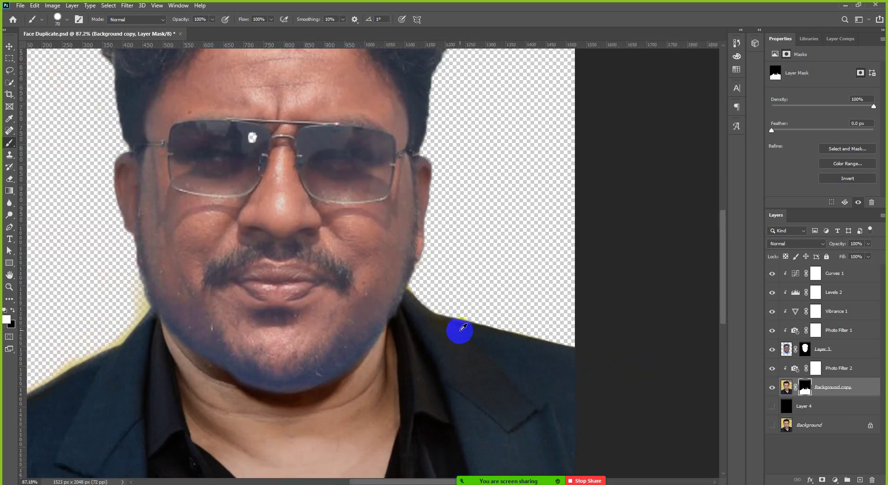
Step: Reduce the brush to 40 px and paint black on the mask to remove the yellow fringe along the image's left-hand shoulder
scroll(211, 364, "up", 3)
key("x")
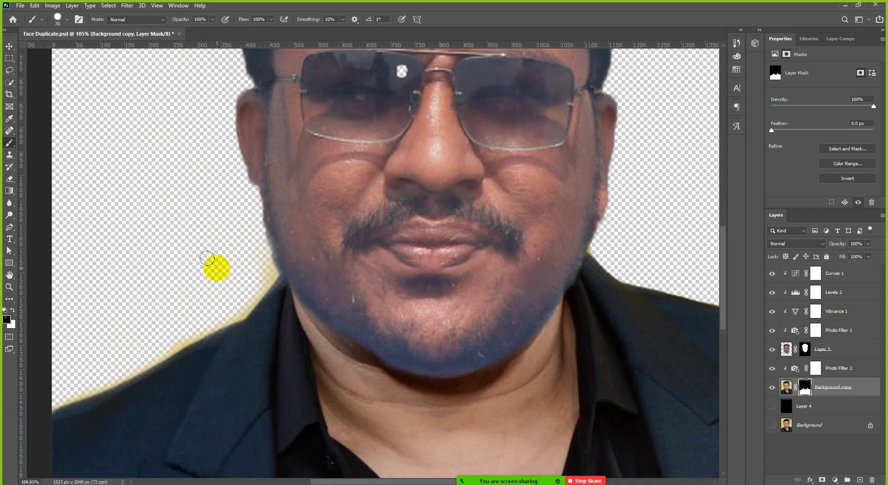
key("bracketleft")
key("bracketleft")
key("bracketleft")
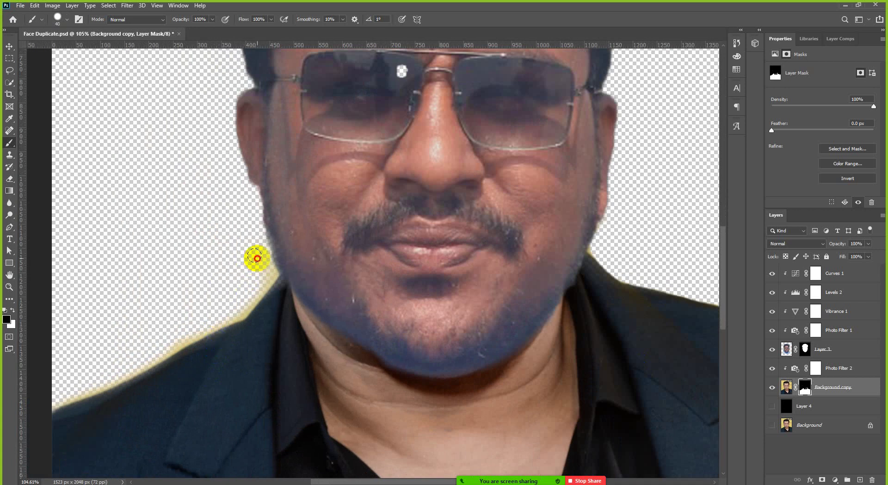
mouse_move(258, 258)
left_mouse_down()
mouse_move(258, 283)
mouse_move(236, 307)
mouse_move(265, 272)
mouse_move(257, 254)
mouse_move(267, 272)
mouse_move(238, 309)
mouse_move(247, 300)
mouse_move(159, 352)
mouse_move(99, 367)
mouse_move(127, 366)
mouse_move(60, 395)
mouse_move(167, 345)
mouse_move(184, 348)
mouse_move(169, 327)
mouse_move(75, 366)
mouse_move(137, 346)
mouse_move(175, 321)
mouse_move(83, 364)
mouse_move(177, 318)
mouse_move(170, 345)
left_mouse_up()
Step: Paint white with the 40 px brush to restore the jacket edge where the image's left-hand shoulder was cut too far
scroll(185, 348, "down", 2)
key("x")
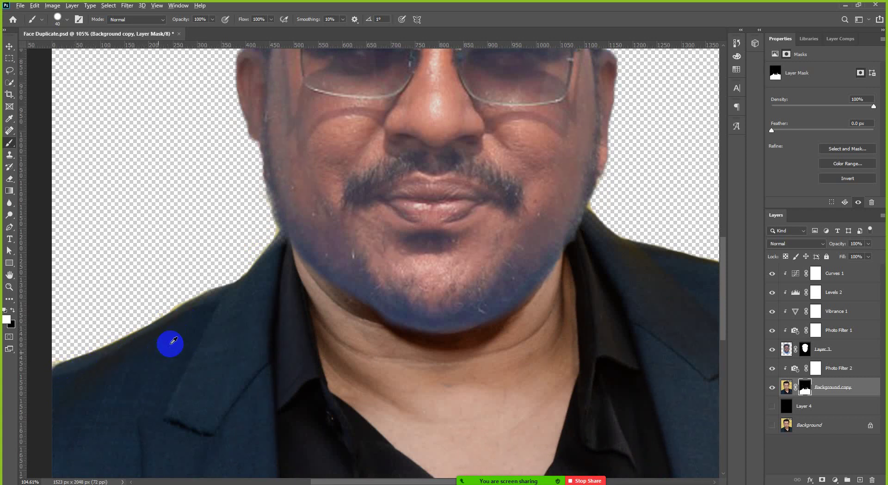
scroll(171, 345, "down", 3)
scroll(222, 309, "up", 3)
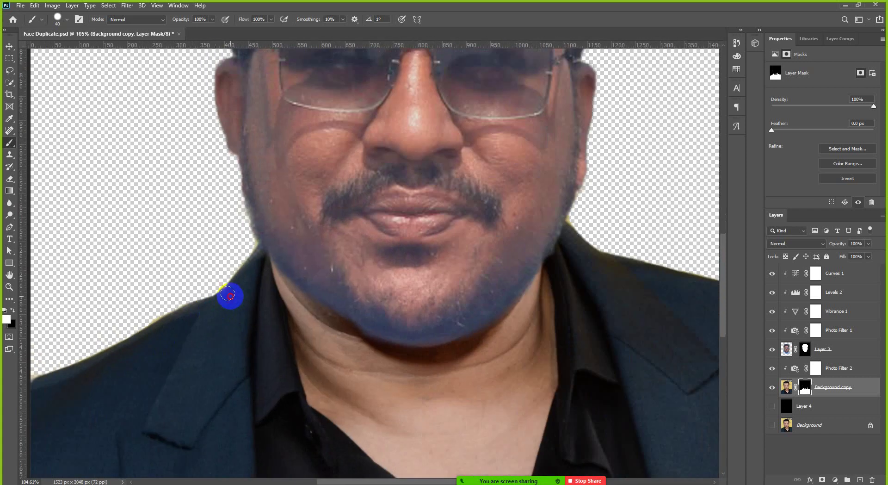
mouse_move(238, 287)
left_mouse_down()
mouse_move(198, 312)
mouse_move(214, 303)
mouse_move(214, 323)
left_mouse_up()
scroll(214, 323, "down", 3)
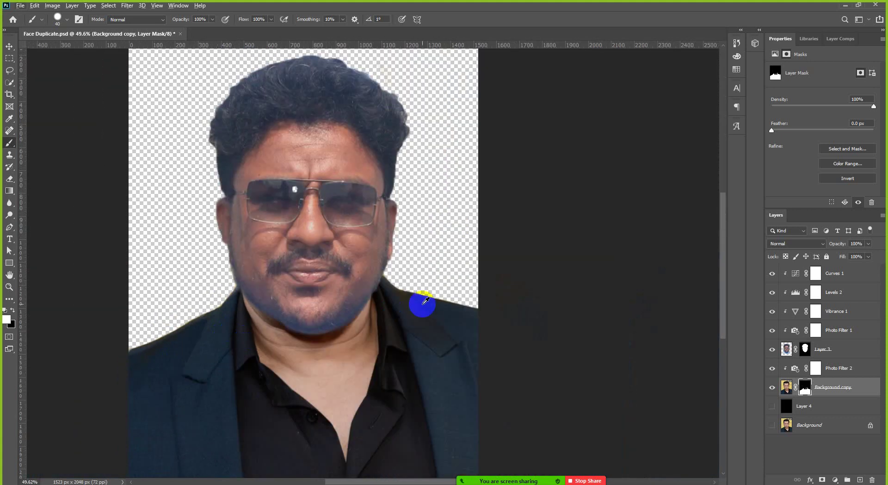
Step: Create a new layer, fill it with white and place it directly below Background copy
key("v")
key("alt+v")
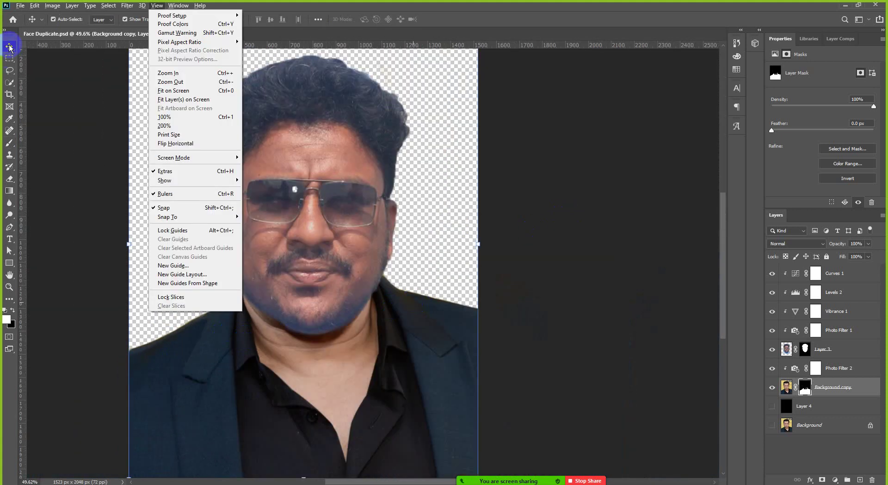
key("Escape")
scroll(391, 200, "down", 2)
scroll(391, 201, "down", 1)
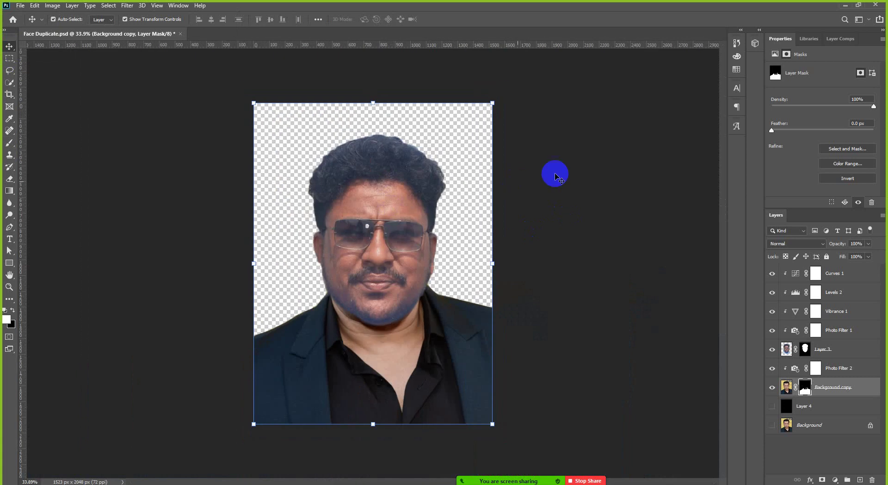
left_click(617, 348)
left_click(859, 480)
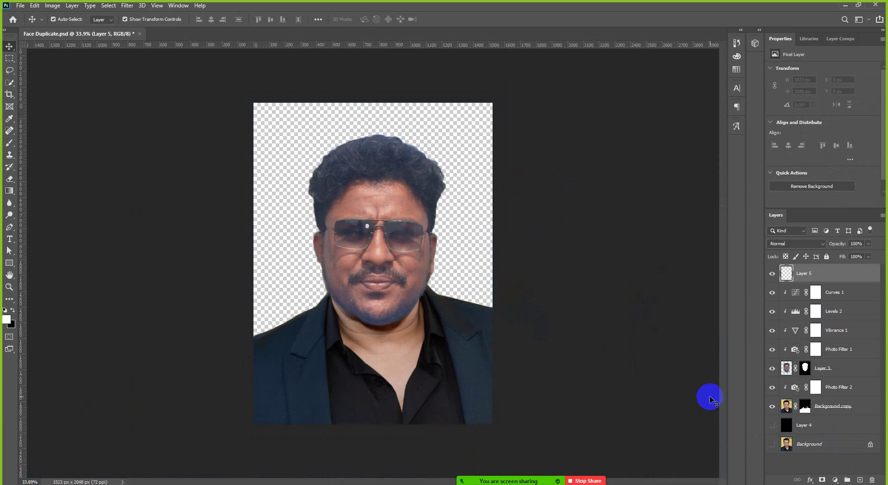
key("alt+BackSpace")
left_click_drag(824, 273, 819, 421)
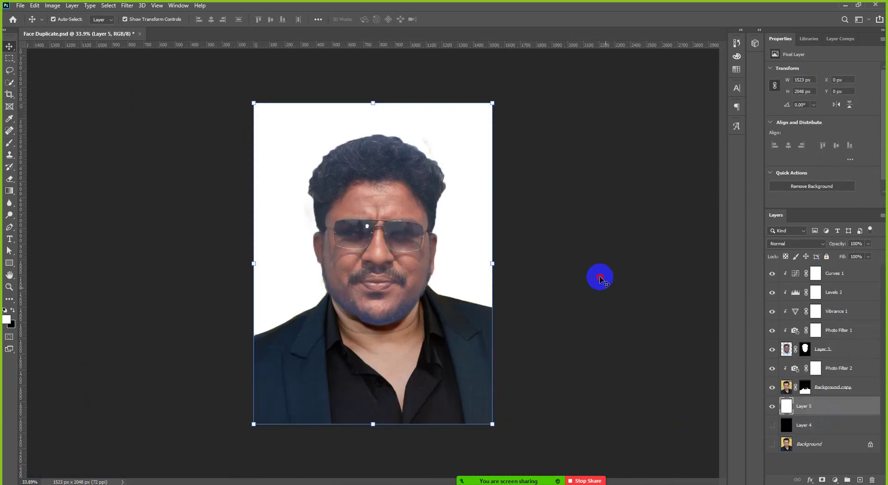
left_click(600, 278)
Step: Inspect the hair, jaw and shoulder edges against the white background, and select Layer 3
scroll(370, 269, "up", 3)
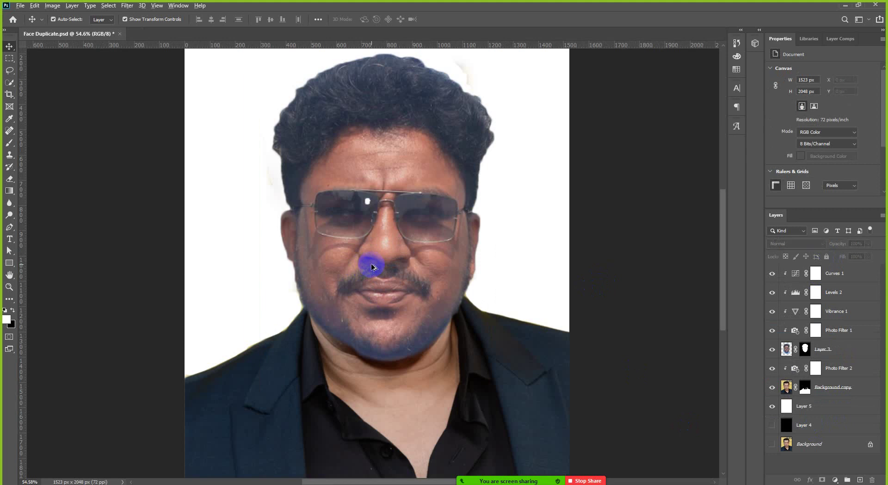
scroll(372, 267, "down", 2)
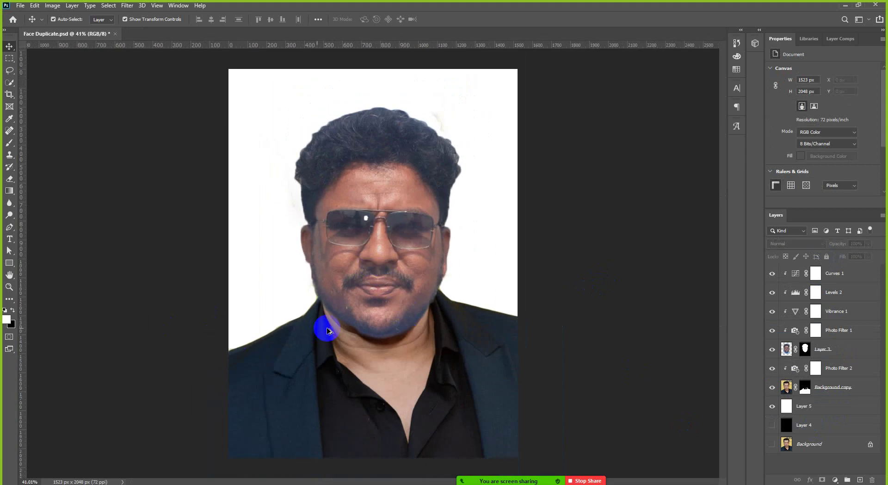
scroll(327, 331, "up", 5)
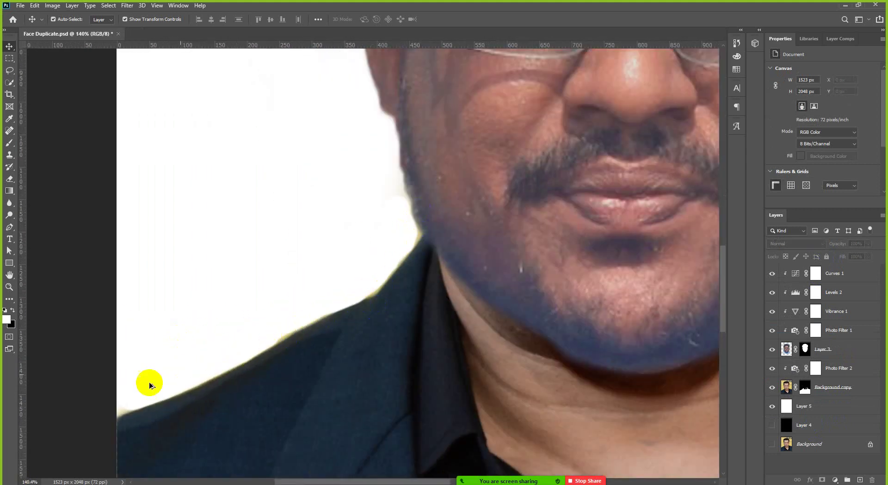
scroll(150, 384, "down", 4)
scroll(398, 332, "up", 5)
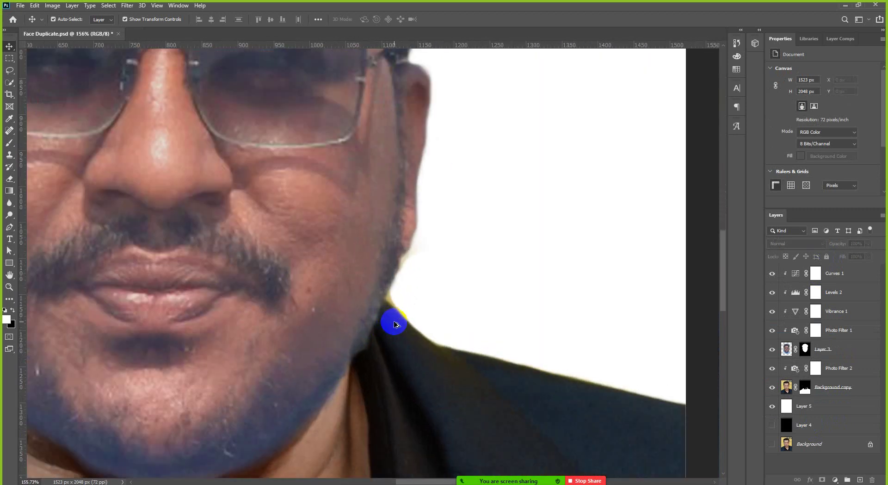
scroll(396, 319, "down", 6)
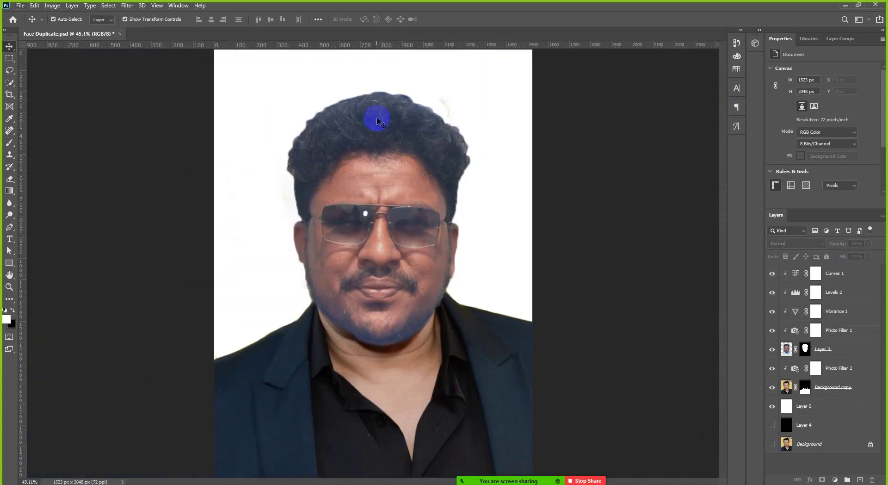
scroll(377, 122, "up", 1)
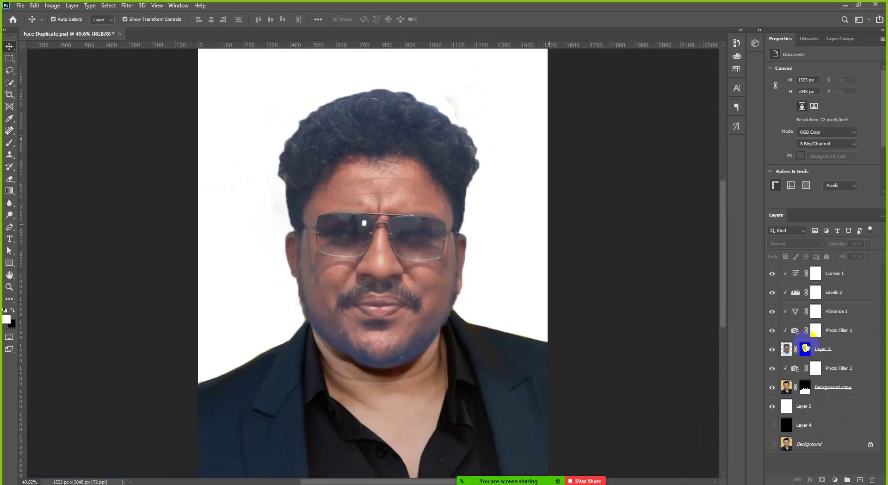
left_click(849, 349)
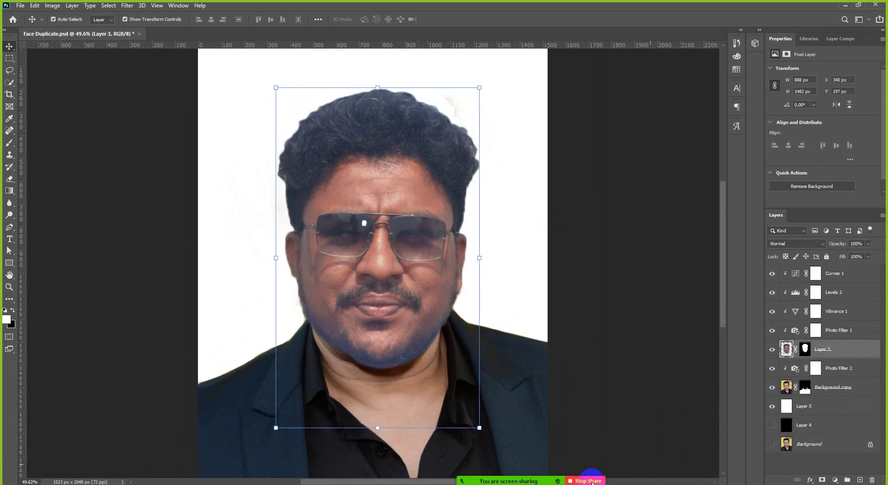
left_click(512, 482)
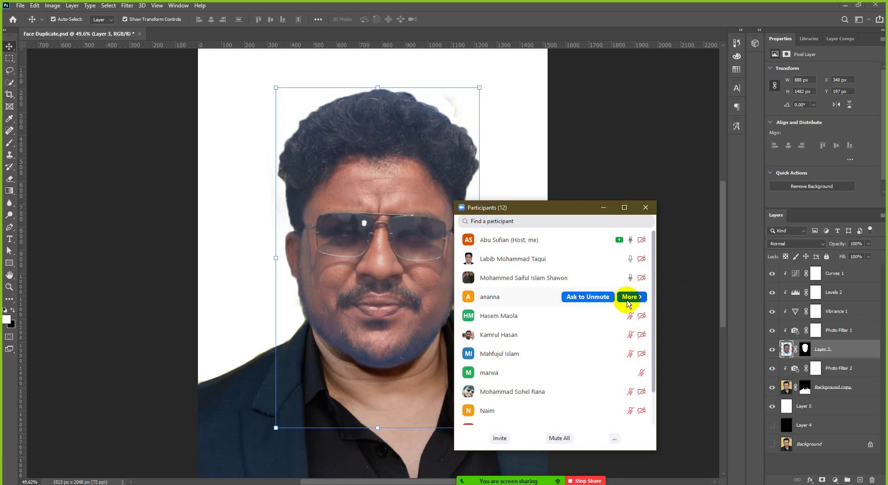
left_click_drag(574, 213, 512, 173)
mouse_move(520, 284)
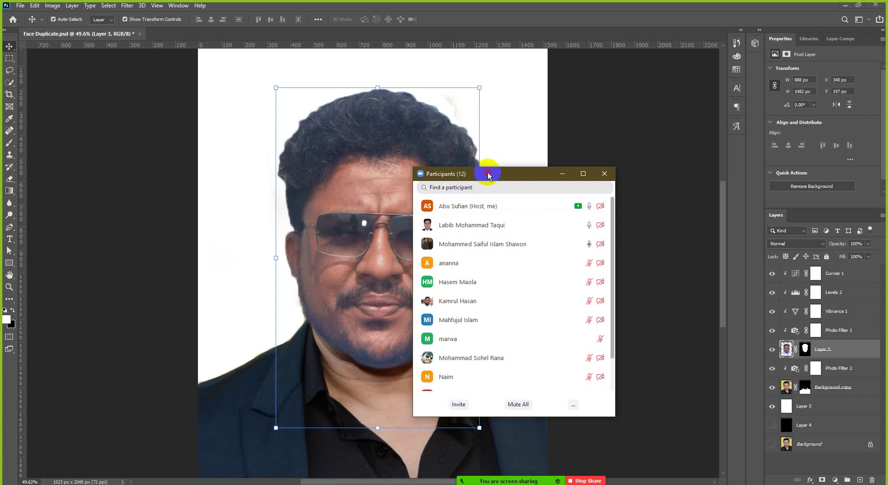
left_click_drag(488, 174, 126, 120)
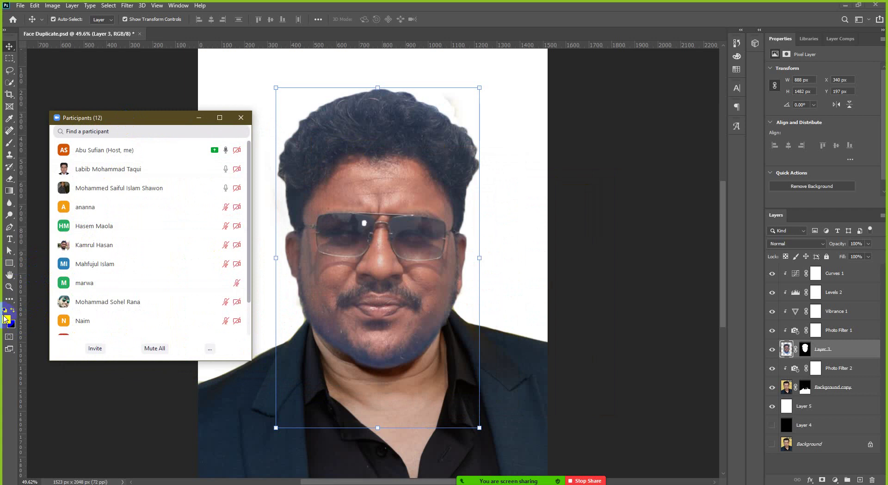
key("d")
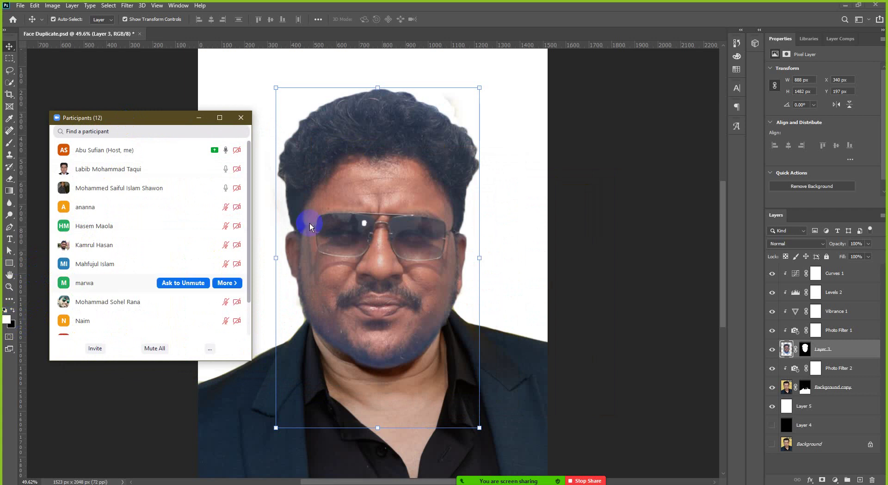
key("ctrl+z")
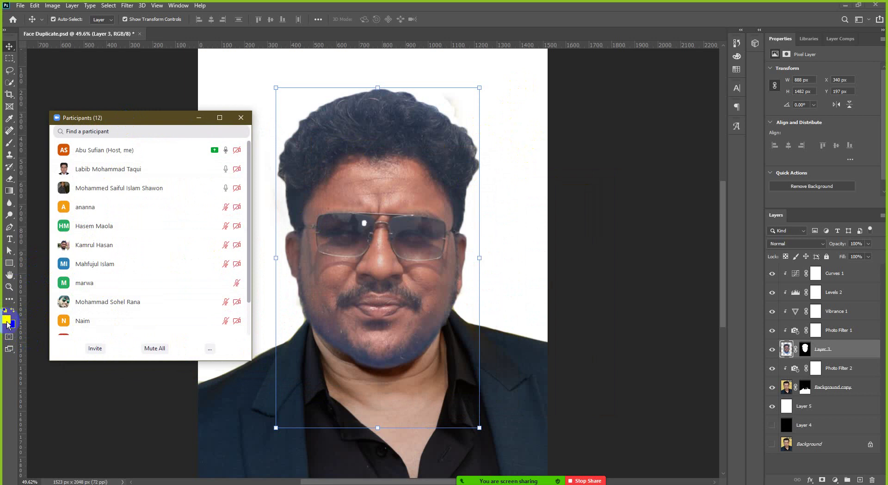
left_click(199, 117)
Step: Activate the Brush tool and make the black Layer 4 visible
key("d")
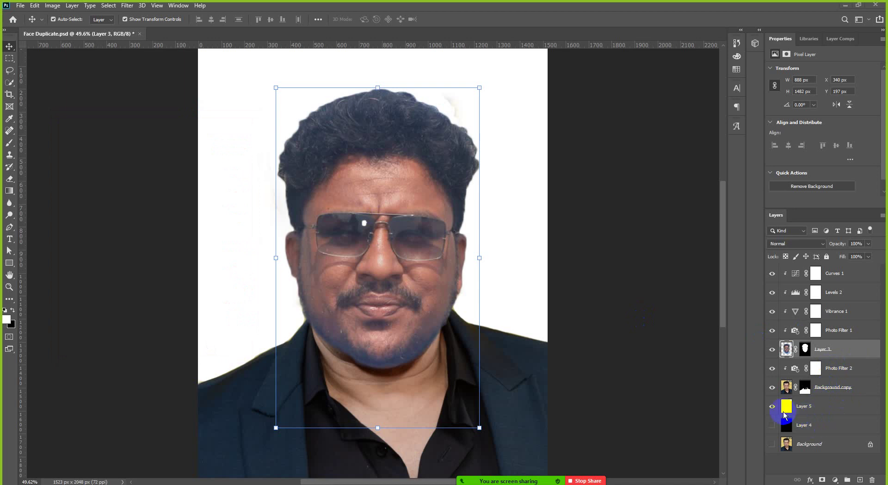
key("b")
left_click(772, 425)
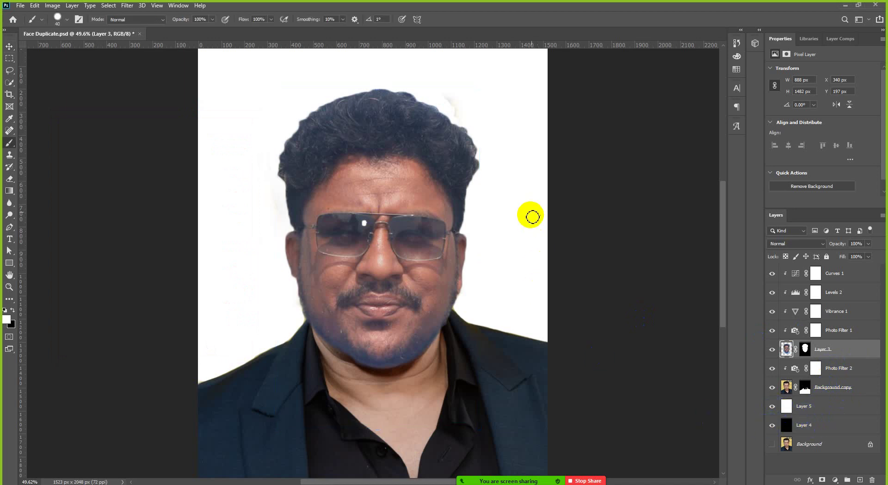
Step: Hide white Layer 5 and fill Layer 4 alternately with black and white to compare the cutout edges, ending on black
left_click(809, 426)
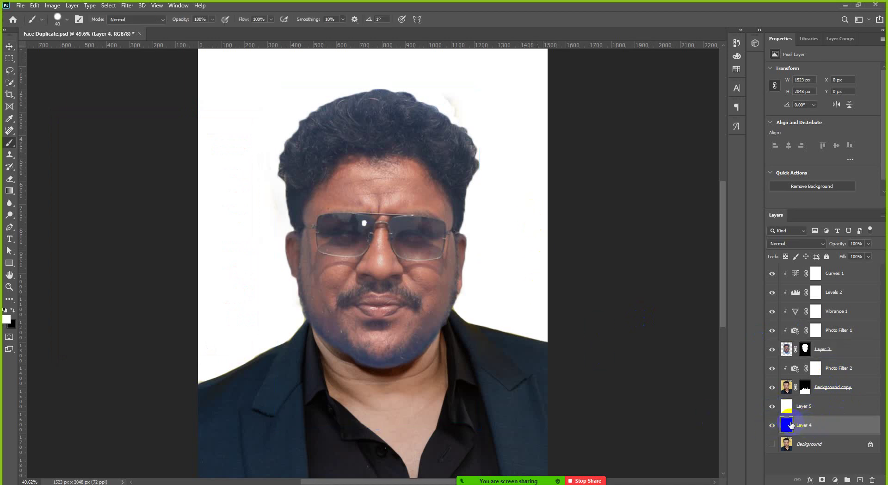
left_click(772, 406)
key("ctrl+BackSpace")
scroll(398, 273, "up", 2)
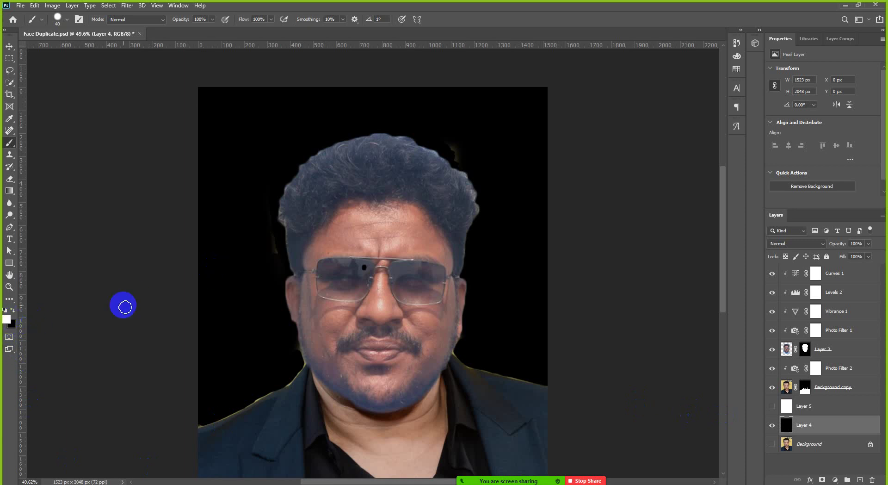
key("alt+BackSpace")
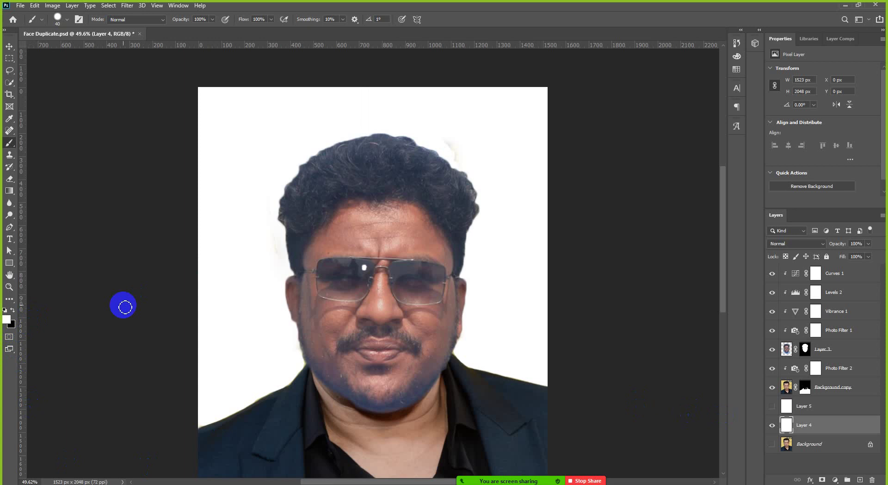
key("ctrl+BackSpace")
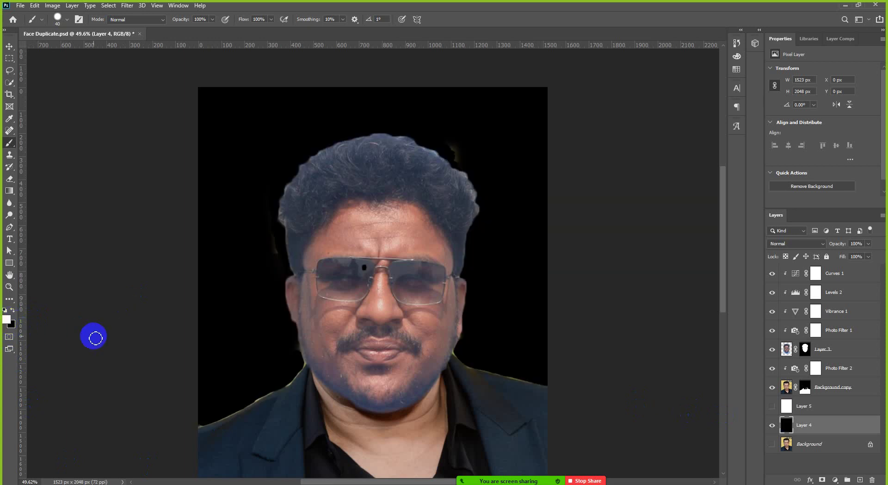
key("alt+BackSpace")
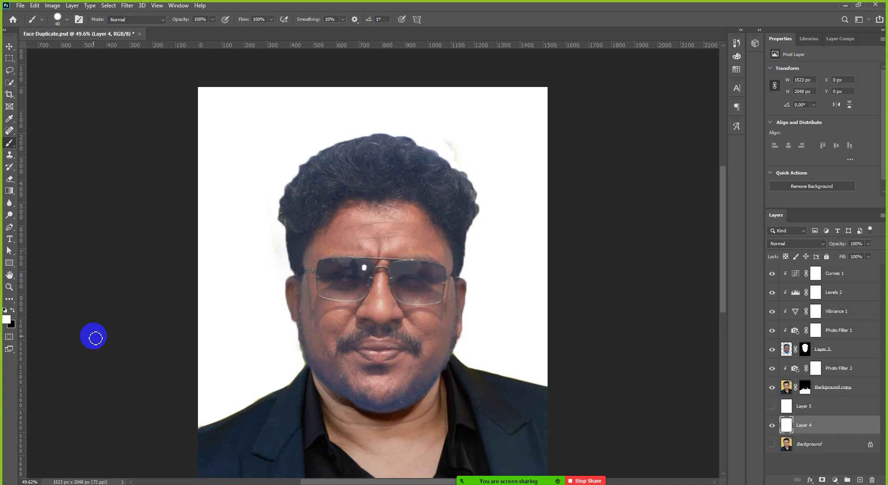
key("ctrl+BackSpace")
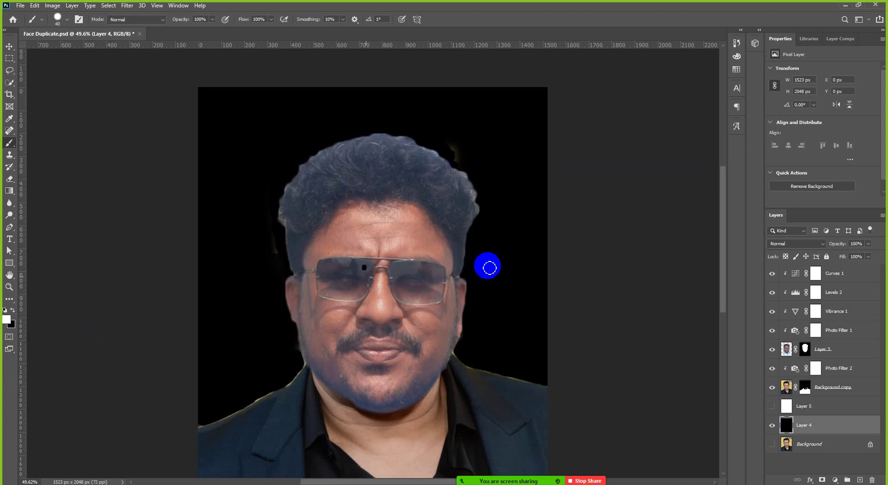
Step: Try to brush away the leftover halo beside the upper hair on Layer 3's mask
left_click(805, 349)
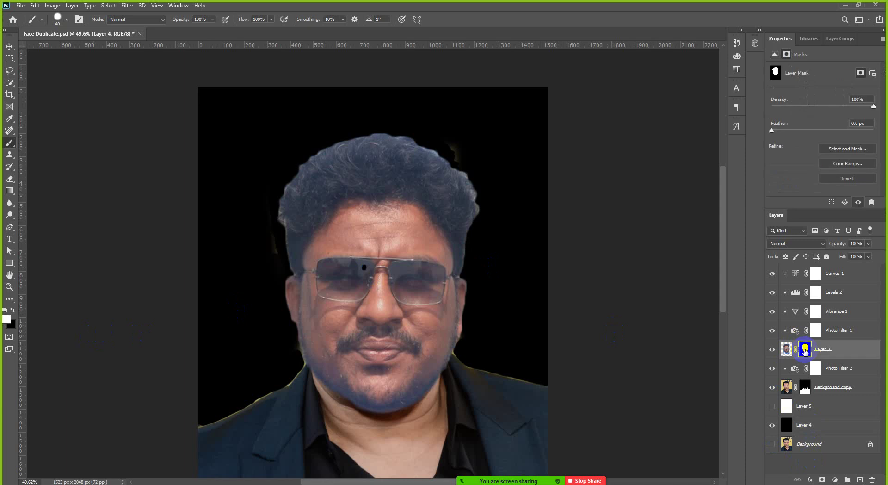
mouse_move(451, 136)
left_mouse_down()
mouse_move(458, 149)
mouse_move(486, 157)
left_mouse_up()
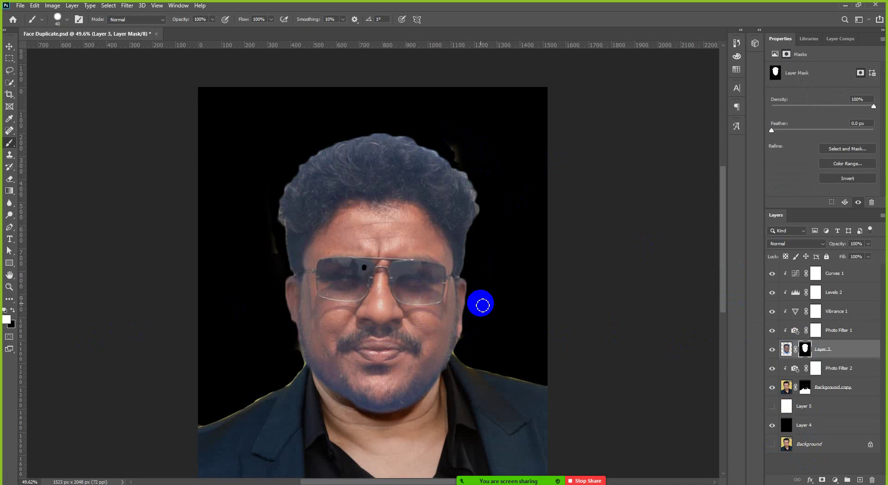
key("v")
Step: Delete Layer 4 and replace it with a new black-filled layer directly below Background copy
left_click(818, 426)
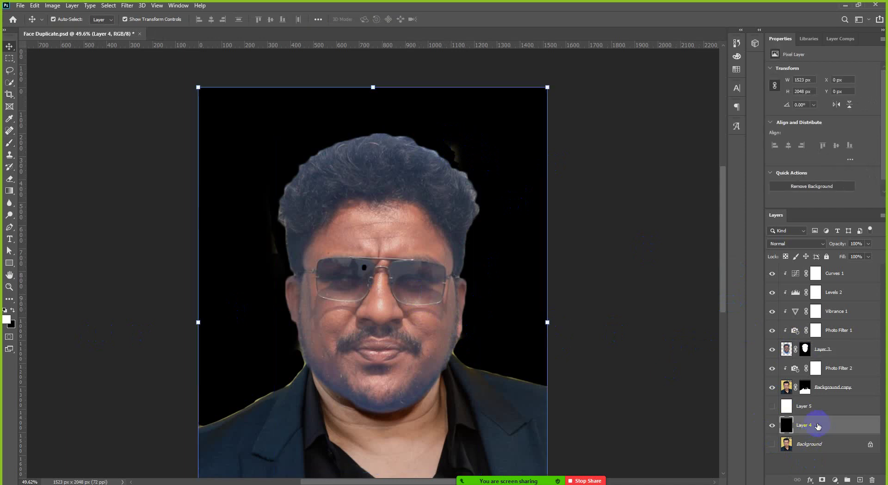
key("Delete")
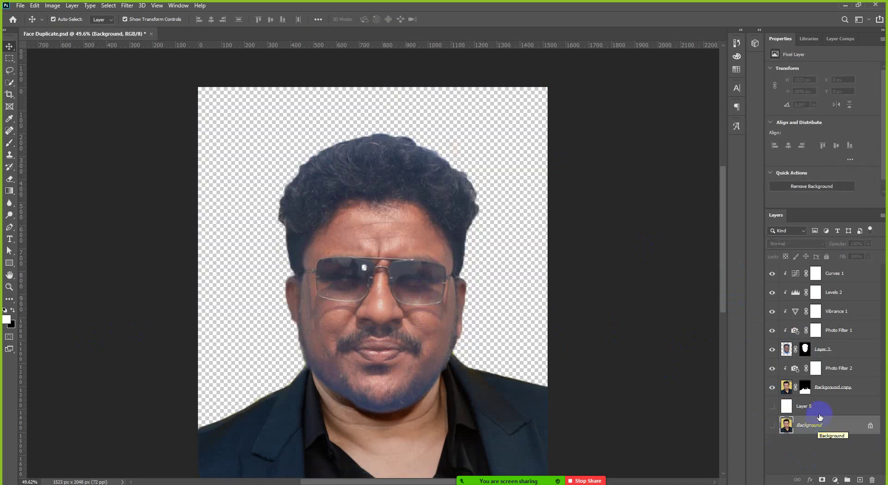
left_click(861, 479)
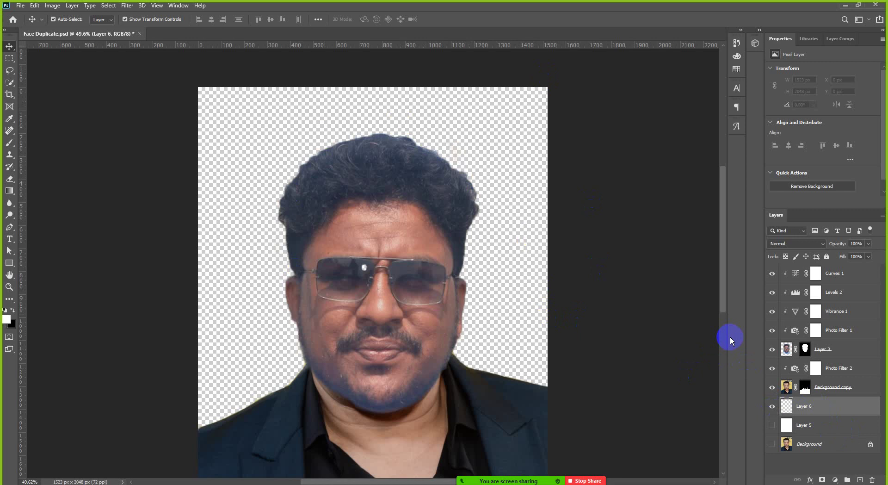
key("ctrl+BackSpace")
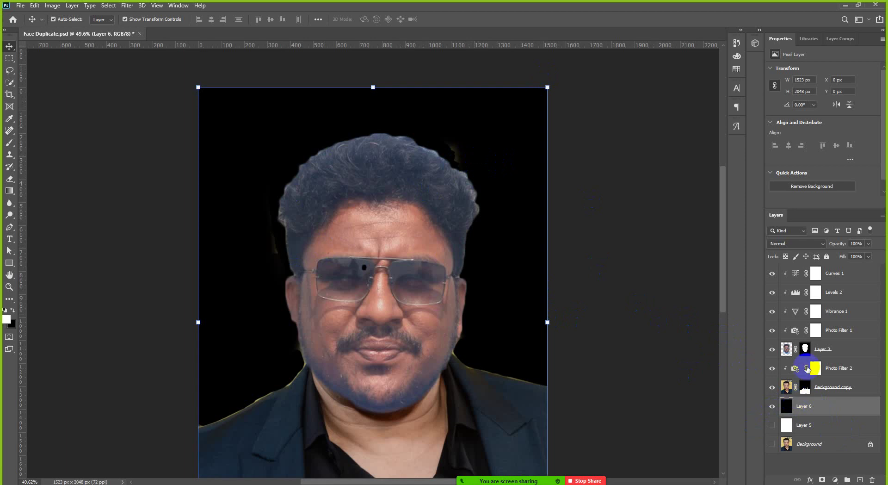
Step: Paint black on Background copy's mask with a 90 px brush to remove the yellowish remnants on both sides of the hair
left_click(805, 349)
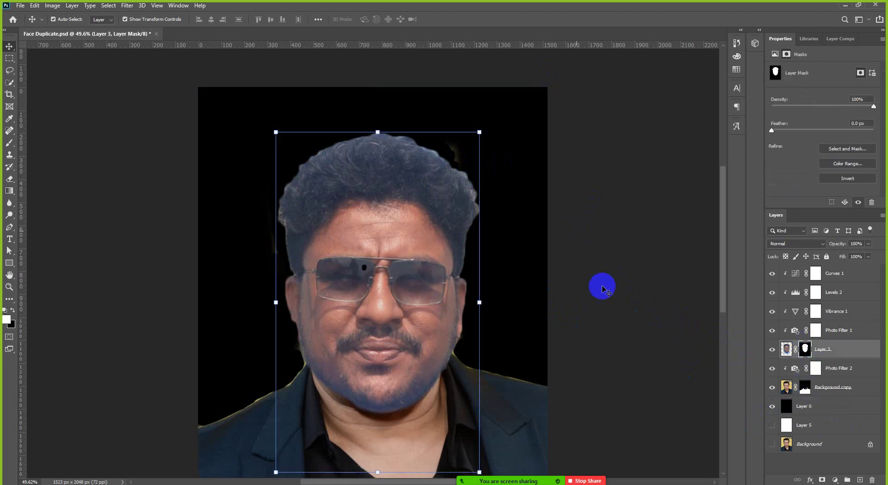
left_click(786, 390)
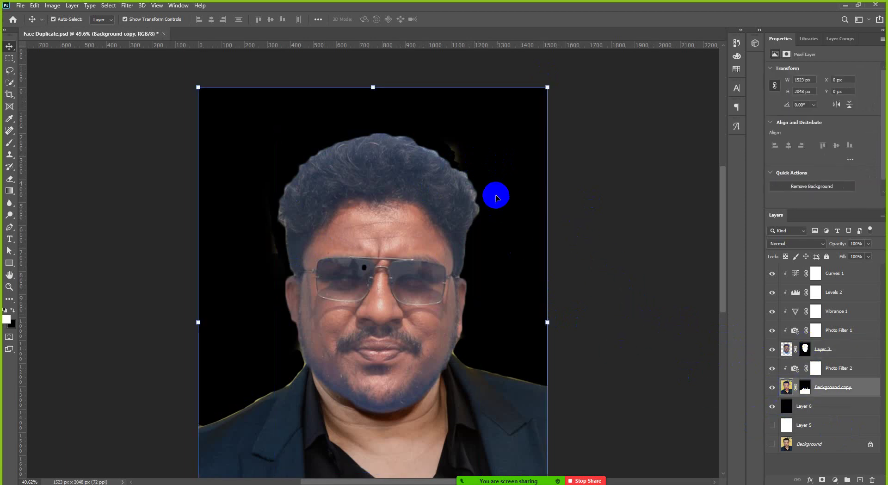
left_click(805, 388)
key("b")
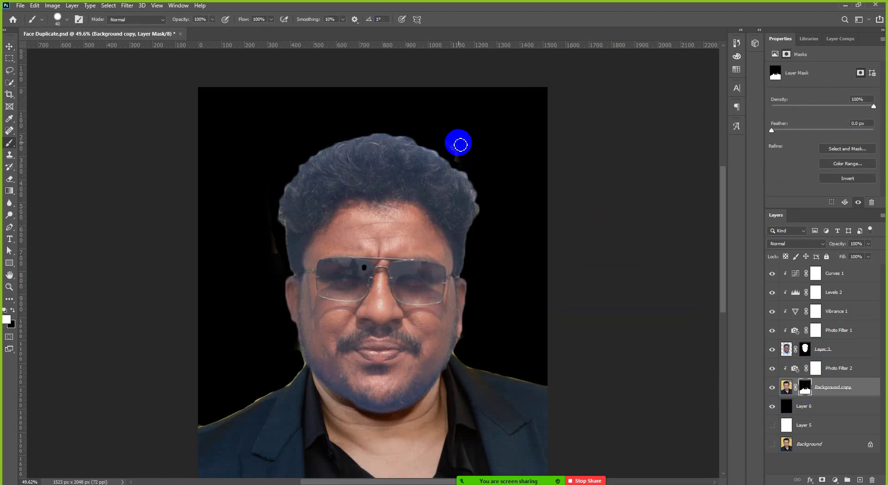
key("bracketright")
key("bracketright")
key("bracketright")
key("bracketright")
key("bracketright")
mouse_move(448, 135)
left_mouse_down()
mouse_move(469, 164)
mouse_move(468, 186)
mouse_move(454, 149)
left_mouse_up()
key("x")
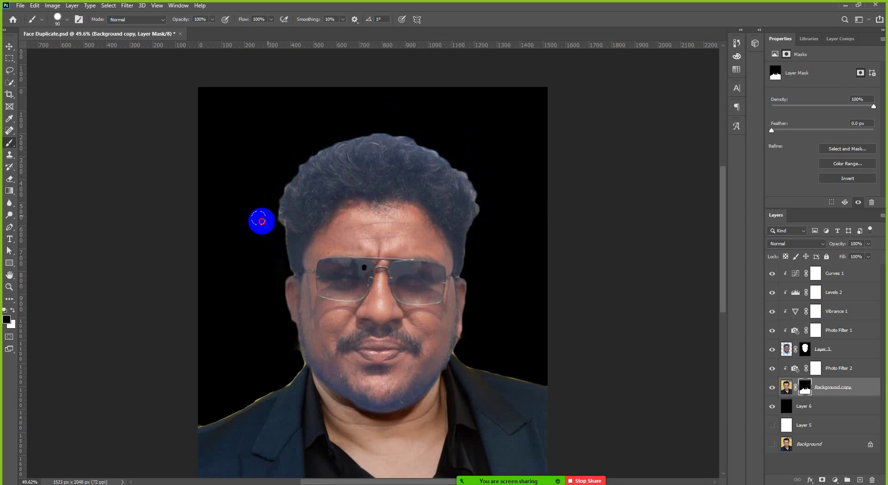
key("v")
key("x")
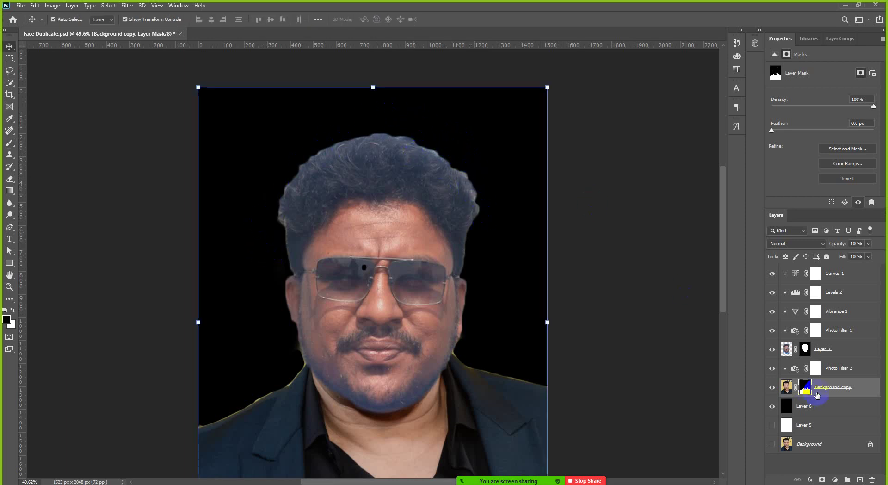
Step: Delete the Curves 1, Levels 2, Vibrance 1 and Photo Filter 1 adjustment layers above Layer 3
left_click(856, 385)
left_click(847, 345)
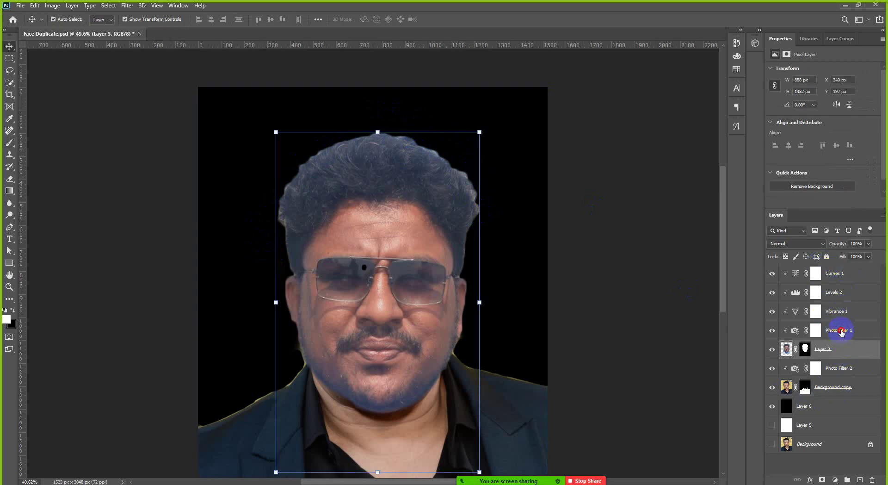
left_click(841, 332)
left_click(842, 275, "shift")
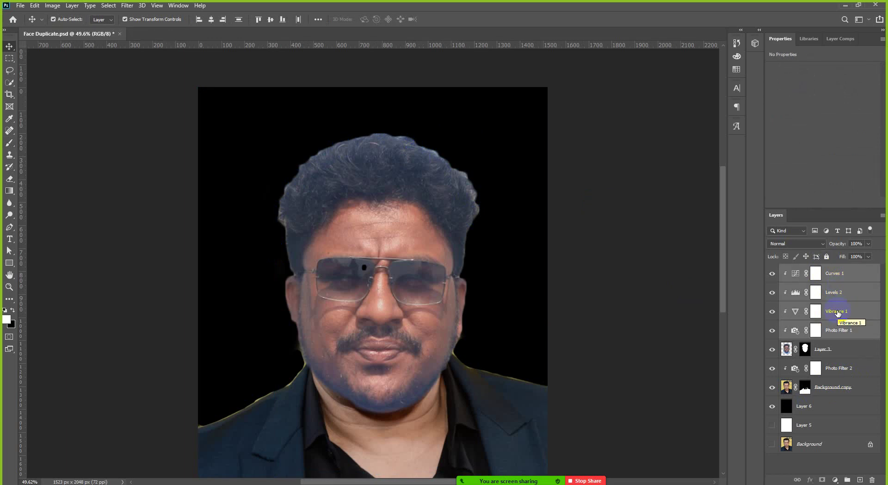
key("Delete")
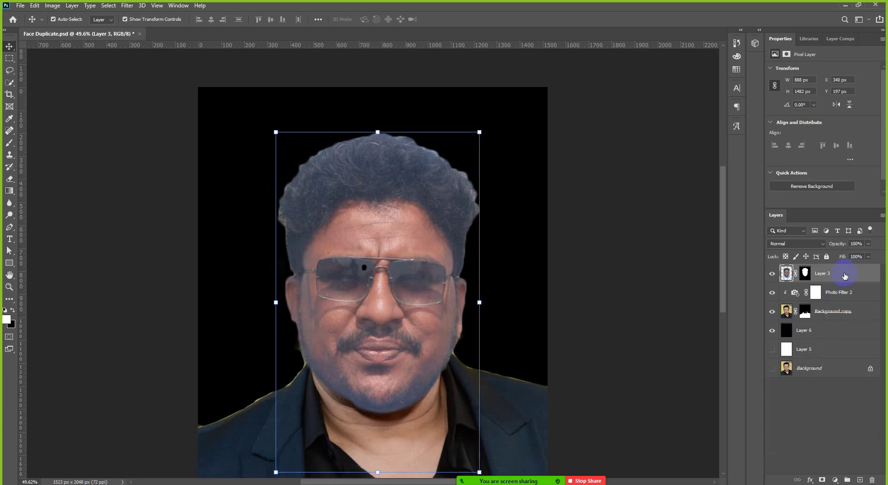
Step: Add a Levels adjustment layer above Layer 3 and set its shadow input level to 26
left_click(836, 481)
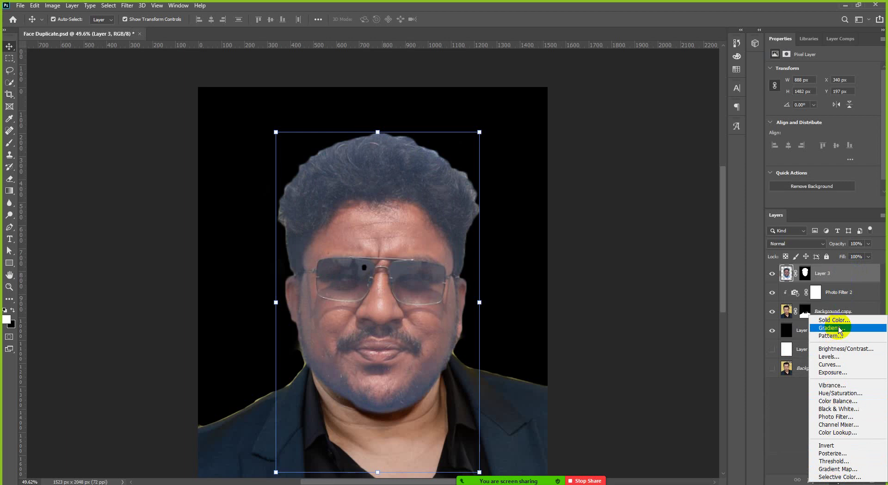
left_click(838, 357)
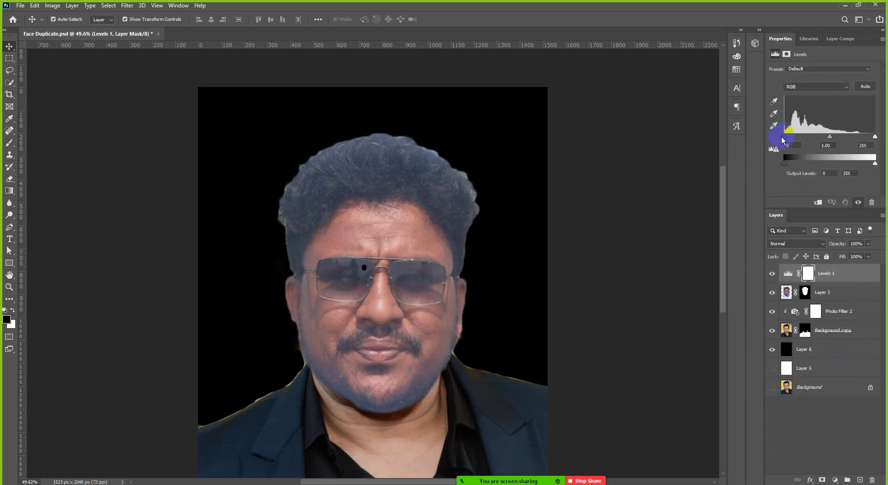
left_click_drag(783, 140, 794, 138)
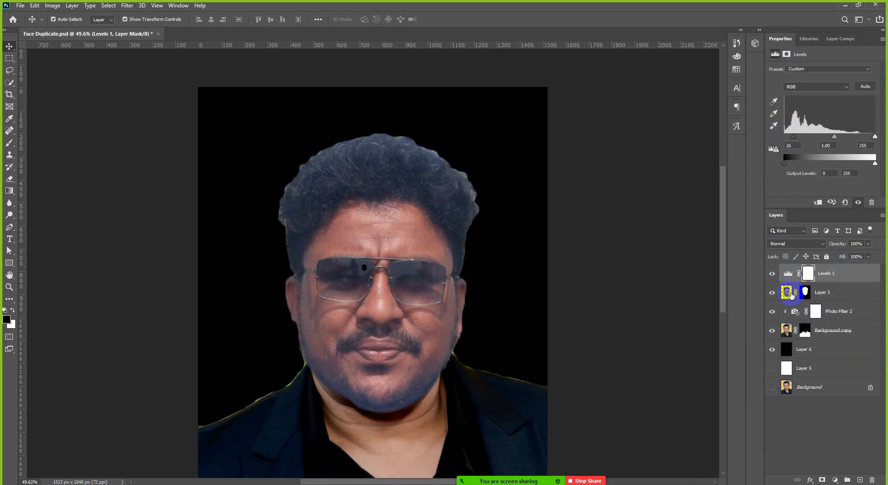
Step: Delete the Photo Filter 2 adjustment layer clipped to Background copy
left_click(840, 291)
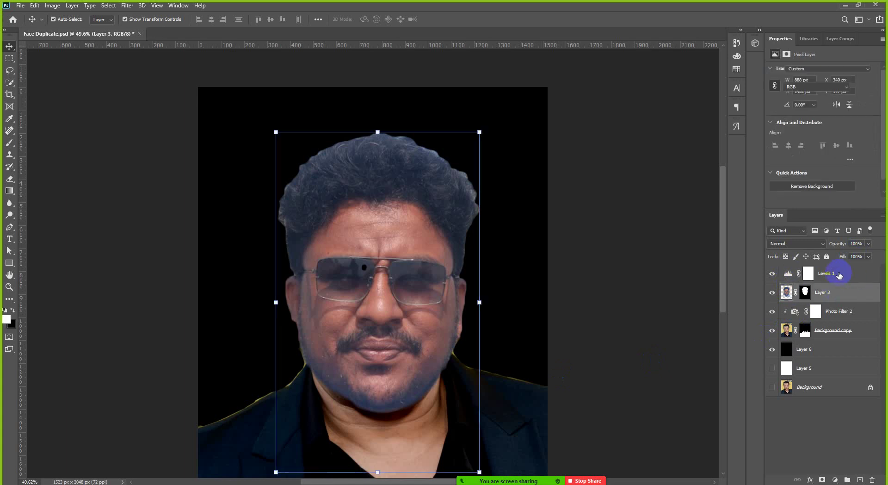
left_click(839, 272)
left_click(842, 294)
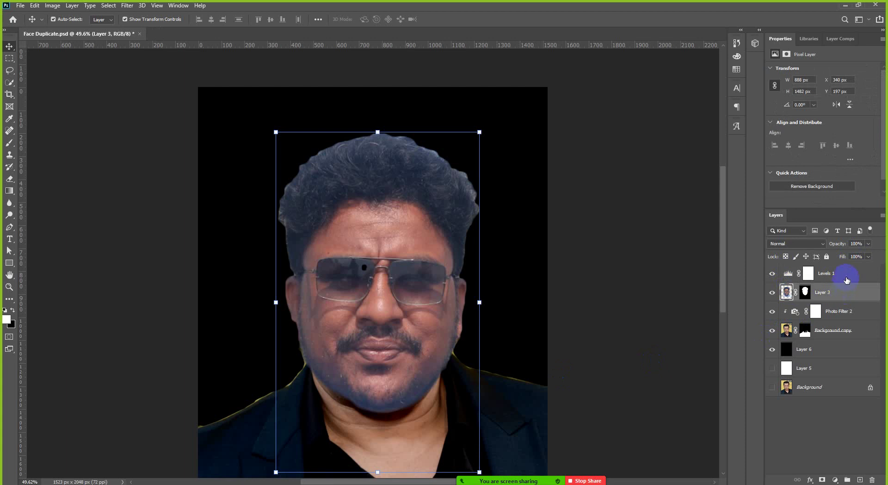
left_click(844, 277)
left_click(845, 294)
left_click(853, 315)
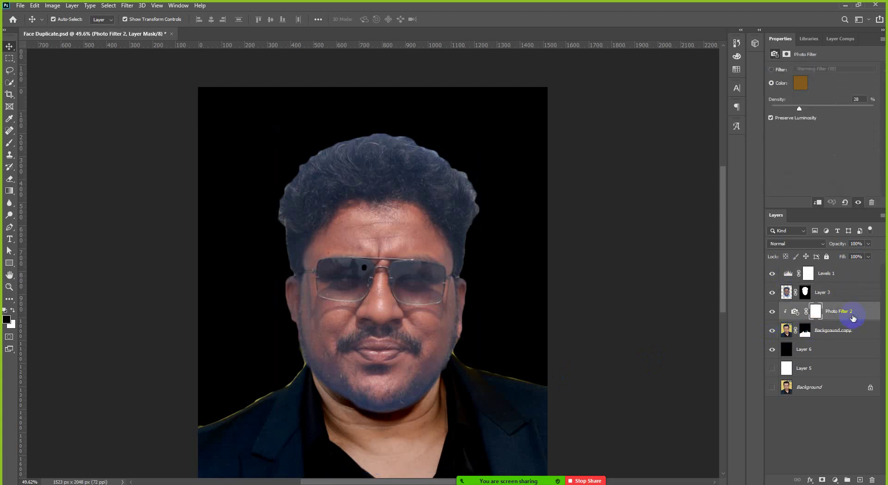
key("Delete")
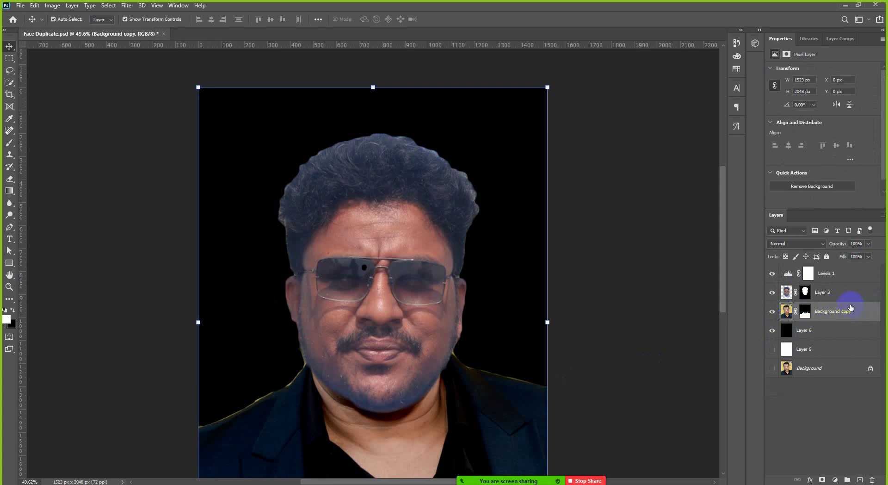
Step: Move Levels 1 directly above Background copy and clip it to that layer
left_click(848, 274)
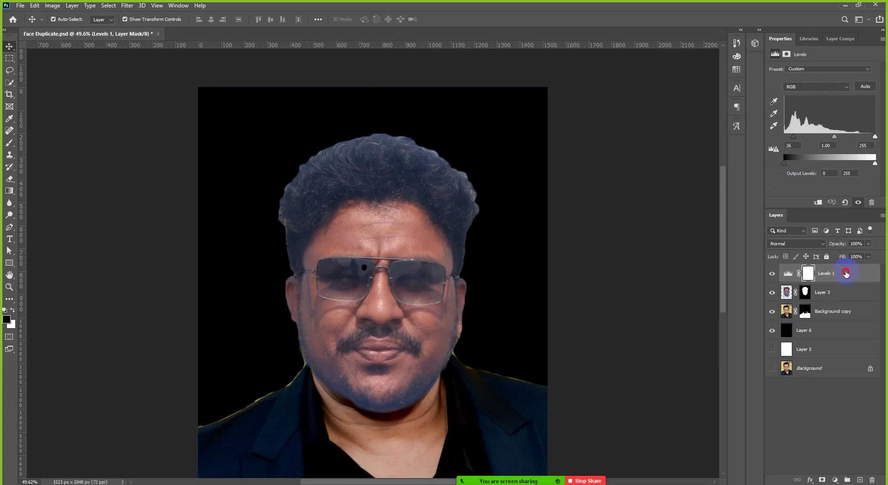
left_click_drag(846, 273, 842, 312)
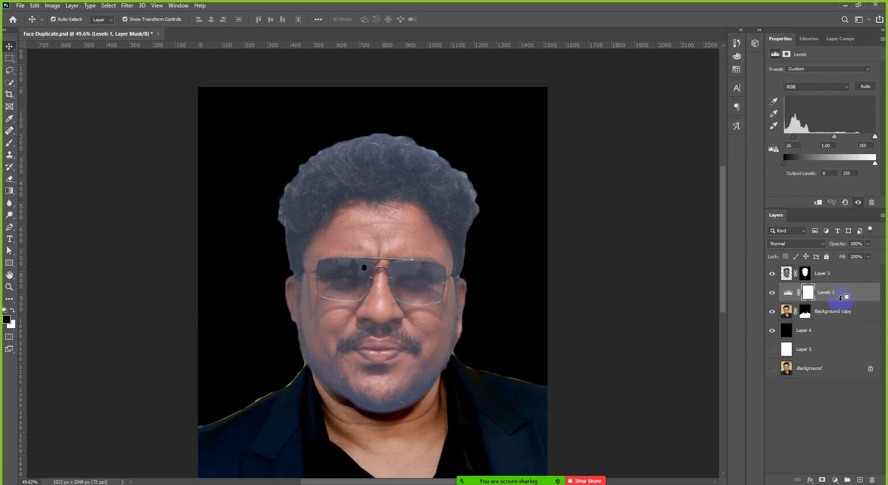
left_click(839, 308, "shift")
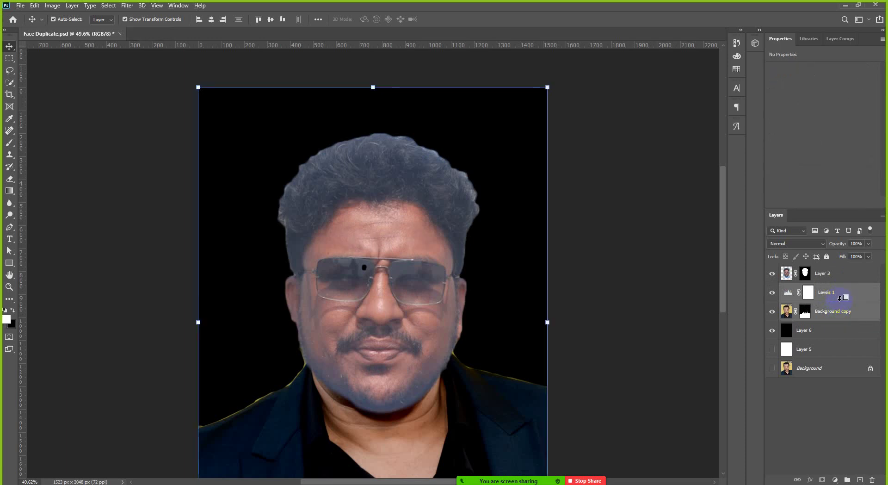
left_click(840, 298, "alt")
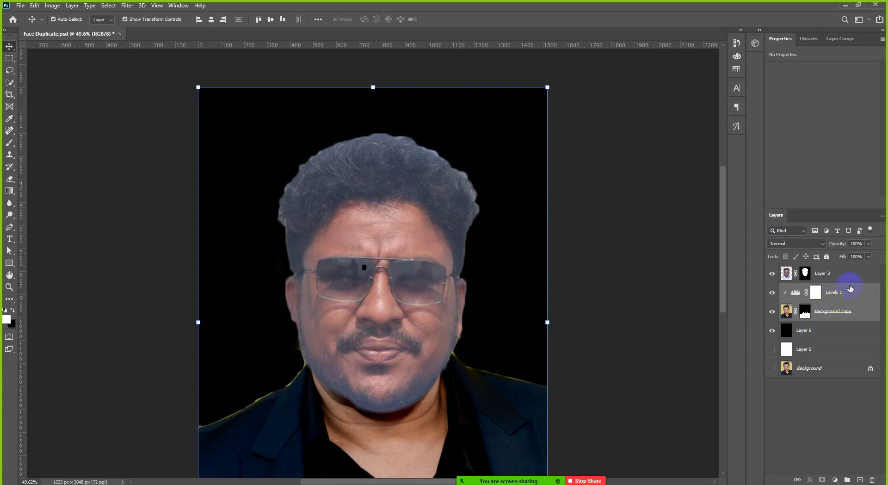
left_click(854, 307)
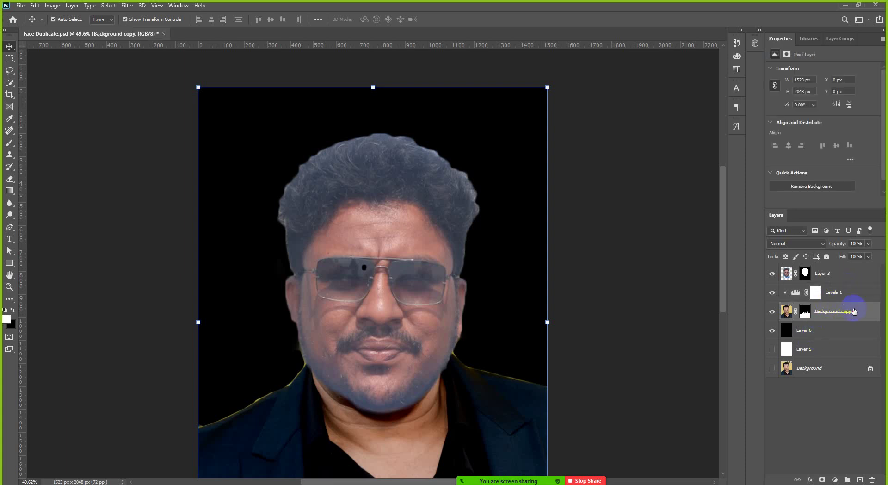
left_click(854, 298)
left_click(852, 311)
left_click(836, 479)
left_click(838, 397)
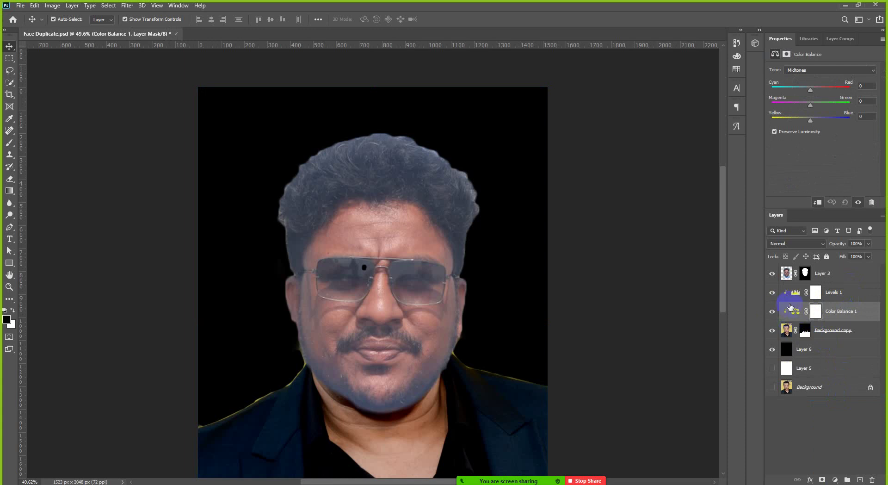
key("ctrl+alt+g")
key("Delete")
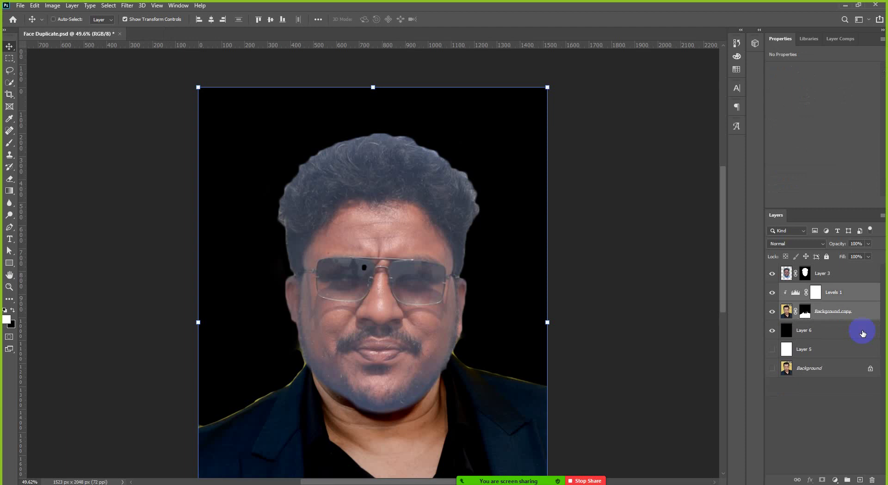
Step: Add a Color Balance adjustment layer above Levels 1 and select it together with Levels 1 and Background copy
left_click(857, 297)
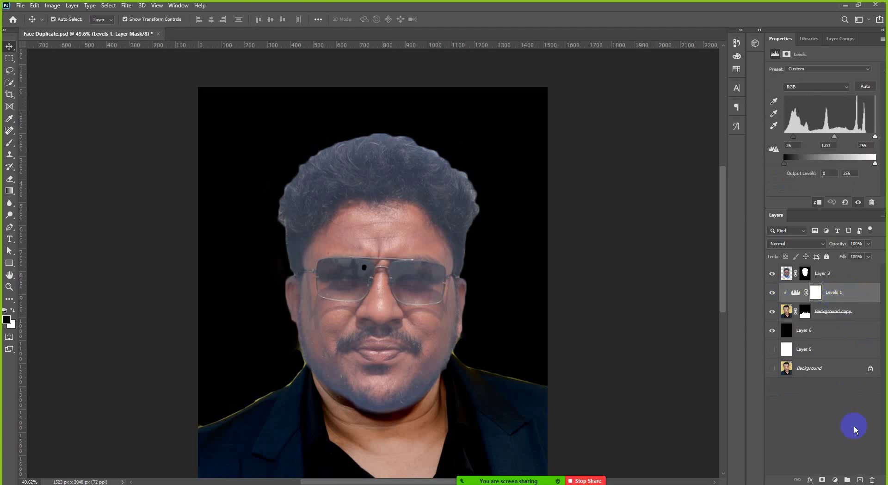
left_click(836, 481)
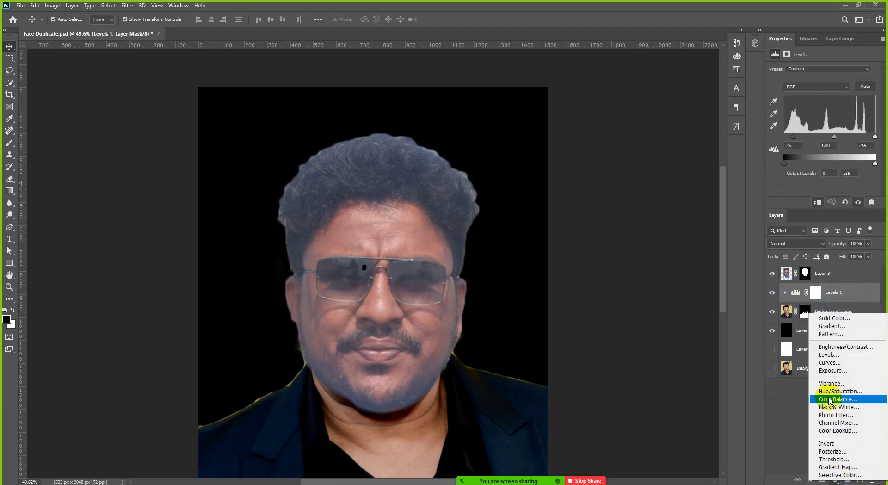
left_click(838, 400)
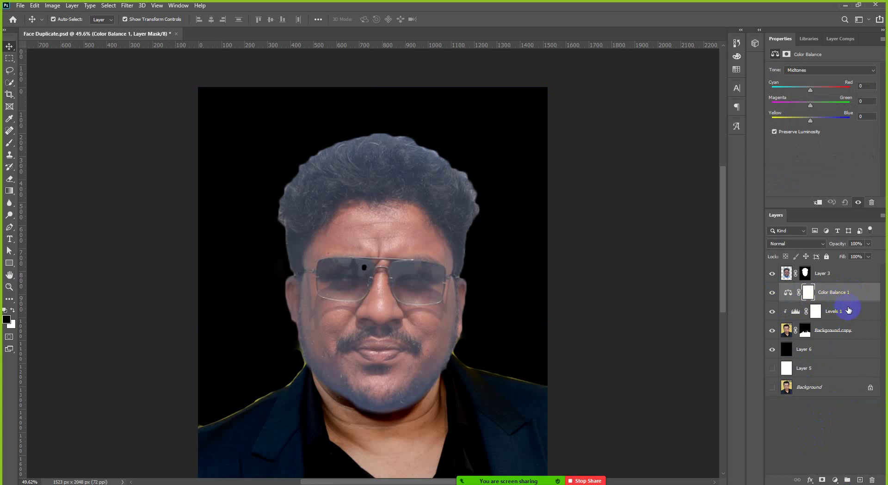
left_click(839, 330, "shift")
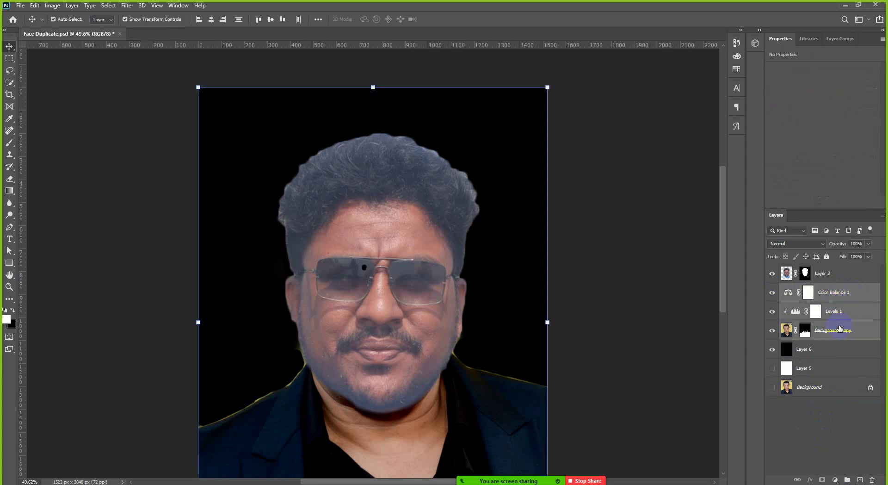
Step: Clip Color Balance 1 to the layers beneath it, and merge it and Levels 1 into Background copy
left_click_drag(840, 330, 844, 298)
left_click(843, 298, "alt")
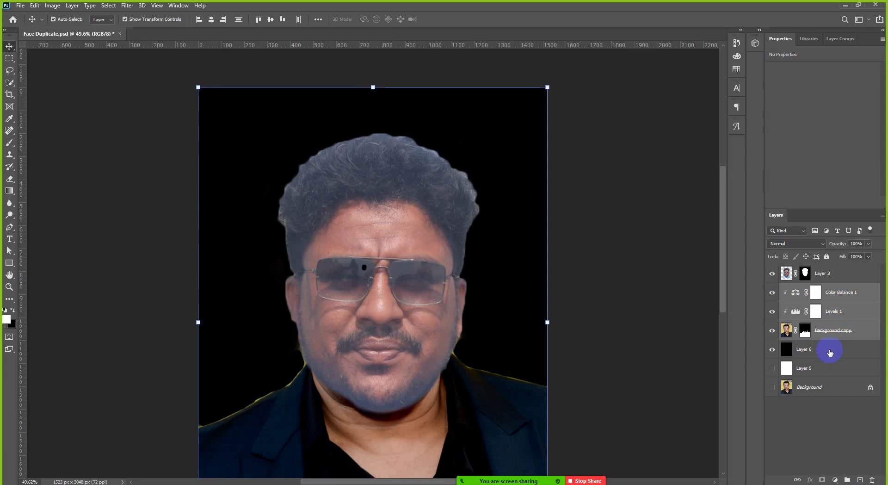
left_click(676, 321)
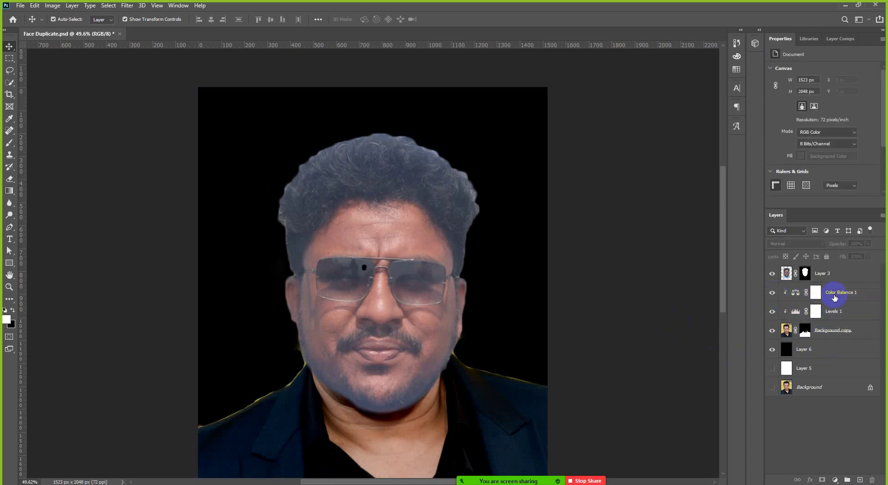
left_click(857, 296)
left_click(860, 314, "shift")
key("ctrl+e")
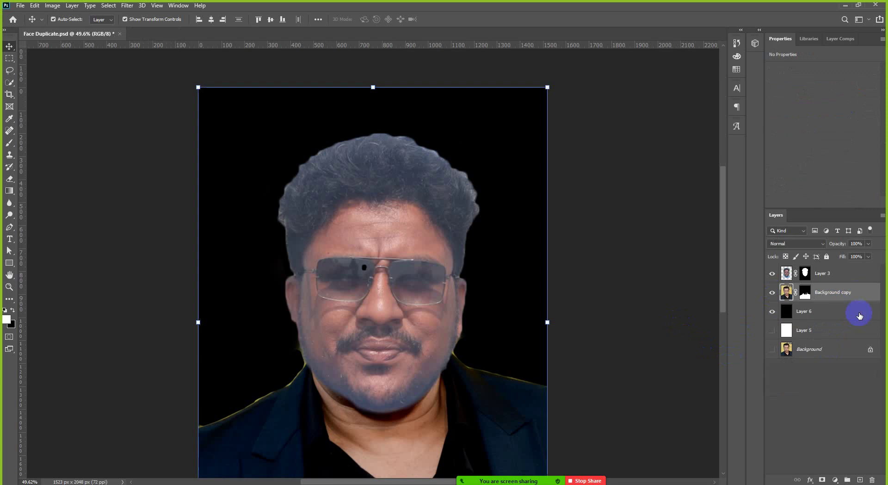
Step: Toggle the visibility of Layer 3 and Background copy to check them, leaving both layers hidden
left_click(772, 274)
left_click(773, 293)
left_click(772, 292)
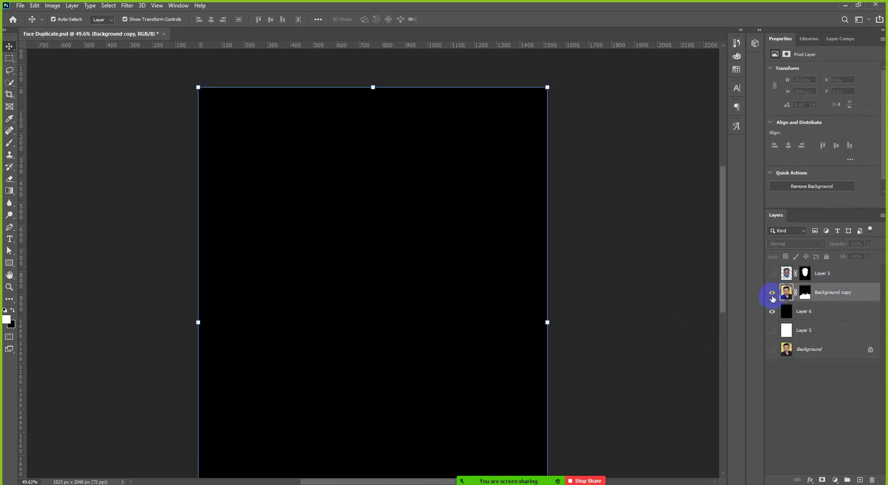
left_click(773, 274)
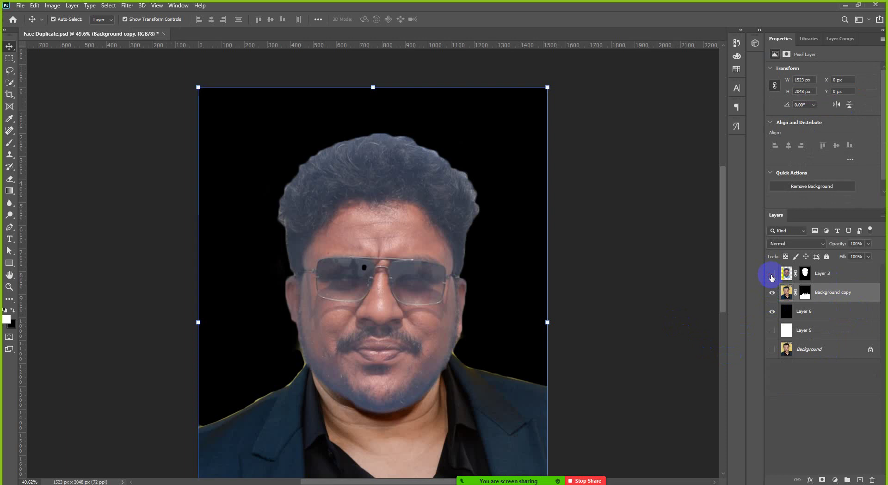
left_click(772, 276)
left_click(772, 292)
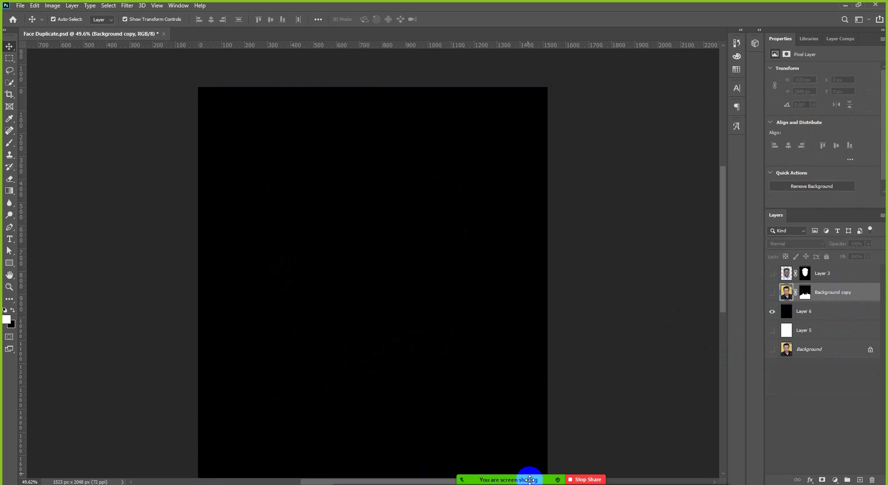
Step: Switch to the Zoom meeting controls, open the participants list and move its window beside the Layers panel
mouse_move(510, 478)
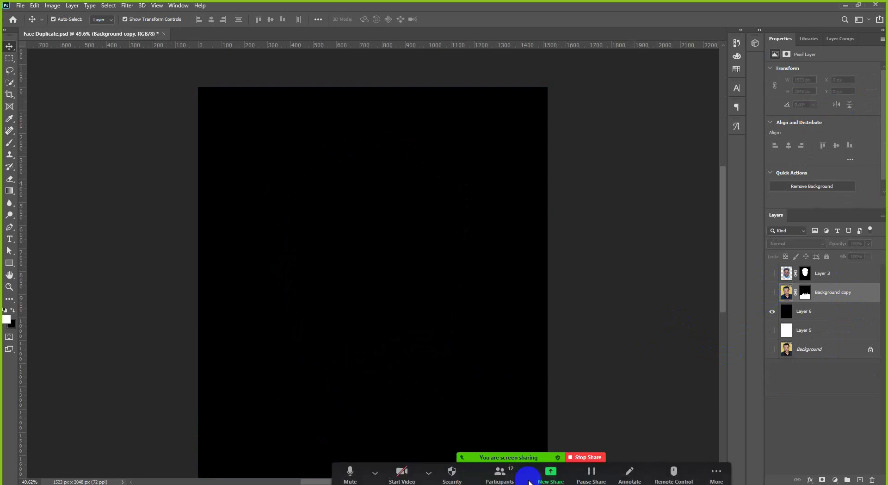
left_click(502, 478)
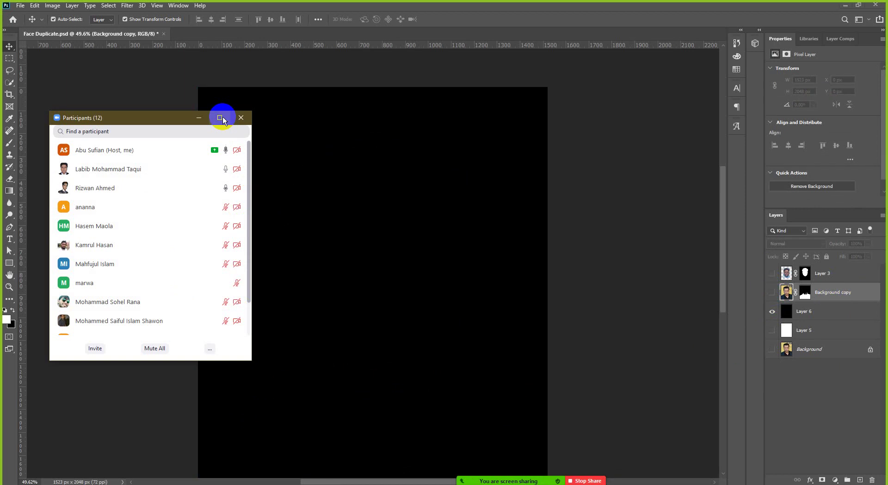
left_click_drag(173, 122, 246, 150)
left_click_drag(542, 211, 641, 153)
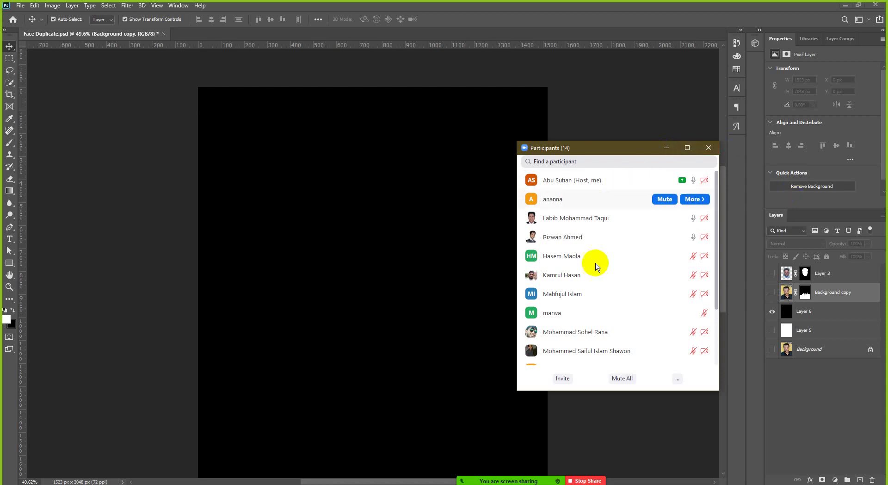
mouse_move(597, 263)
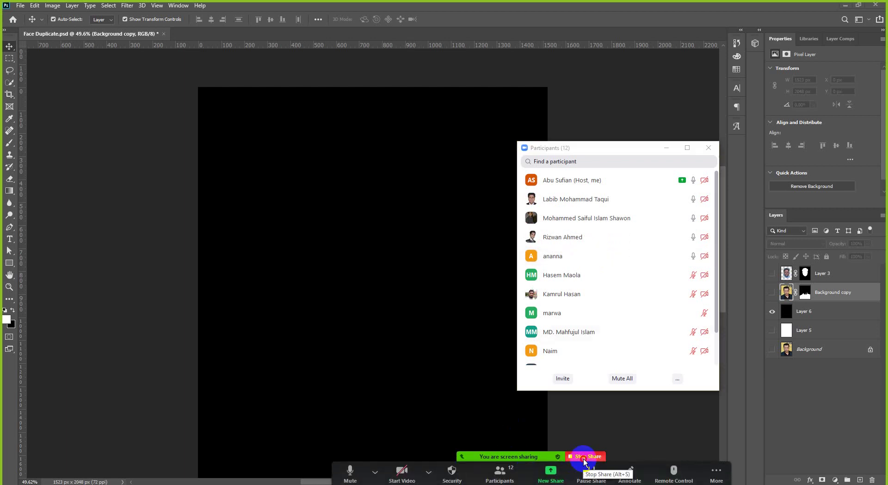
Step: Share the Chrome browser in the Zoom meeting and examine the business card templates listed on GraphicRiver
left_click(546, 472)
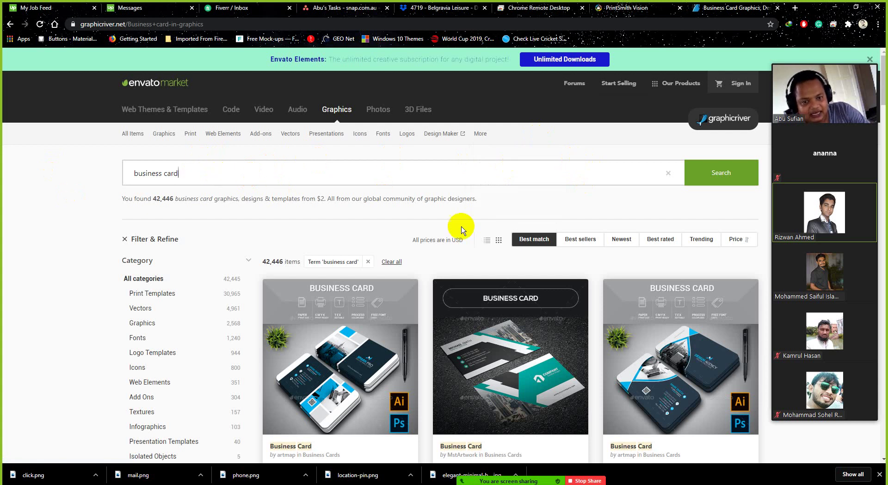
scroll(486, 264, "down", 5)
scroll(571, 288, "up", 3)
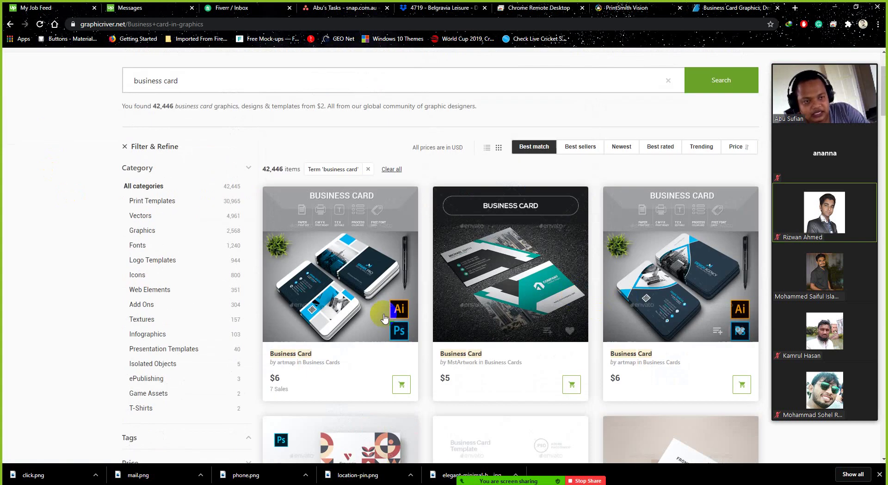
scroll(619, 386, "down", 1)
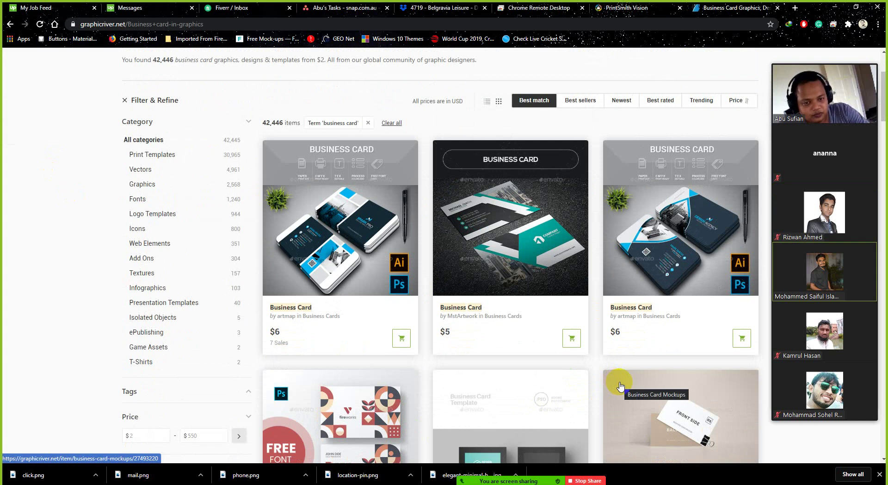
scroll(620, 385, "down", 2)
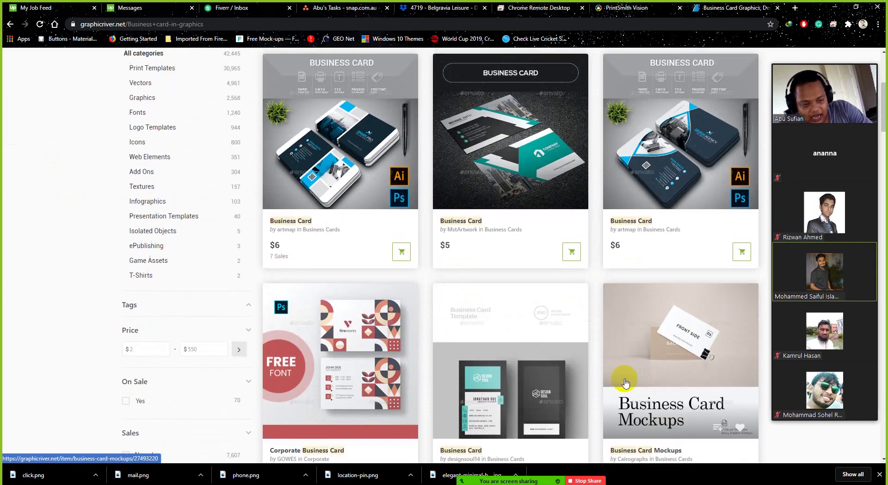
scroll(625, 383, "up", 1)
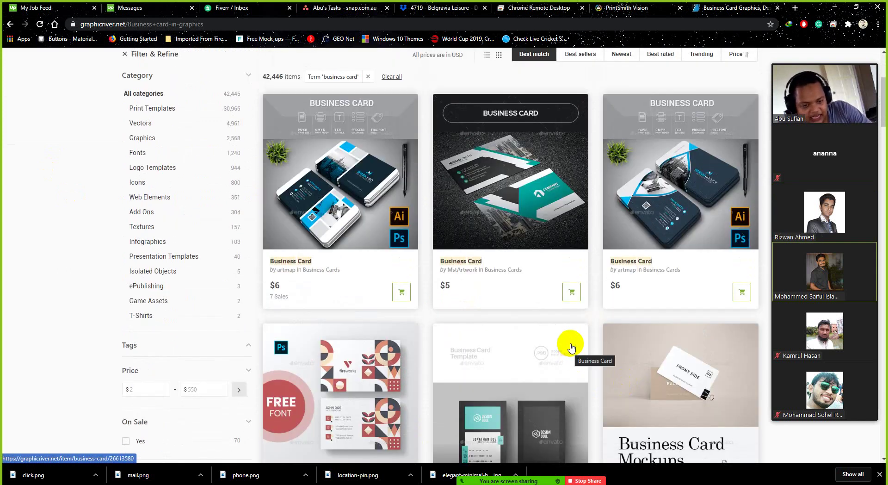
scroll(572, 348, "down", 5)
scroll(571, 347, "up", 1)
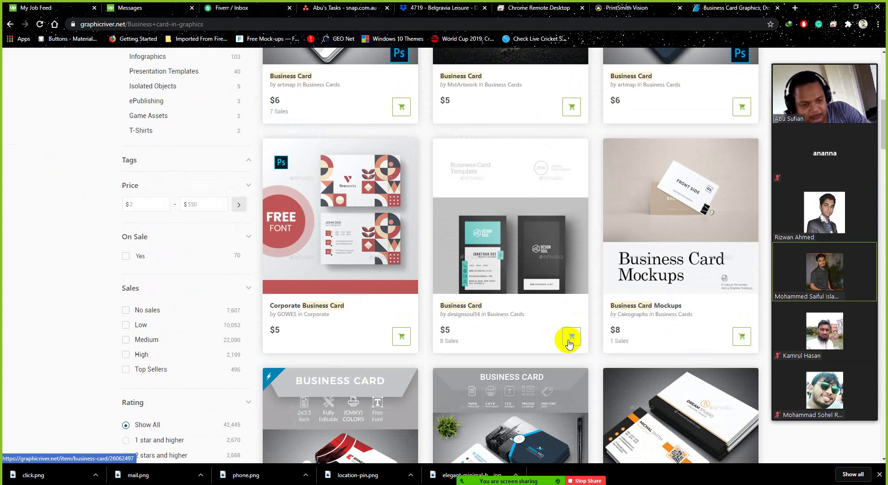
scroll(570, 342, "up", 4)
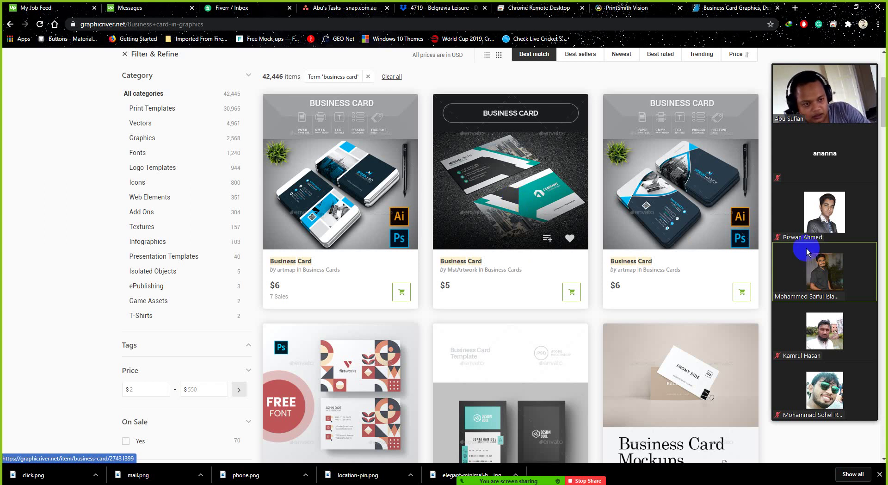
Step: Page through the meeting participants' video thumbnails and return to the first set
left_click(826, 414)
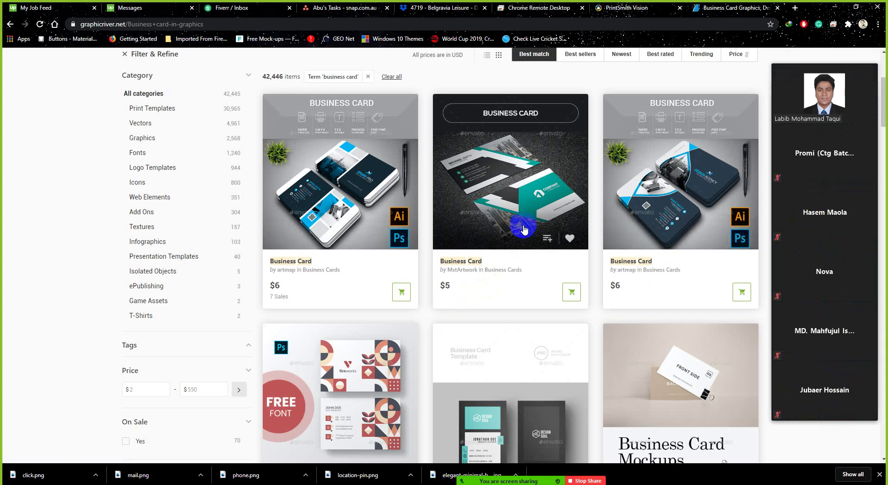
left_click(836, 189)
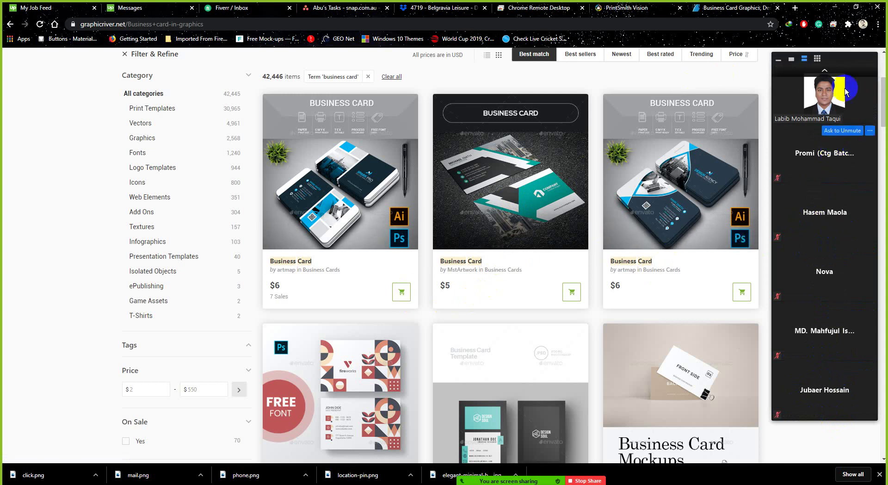
left_click(825, 71)
left_click(826, 71)
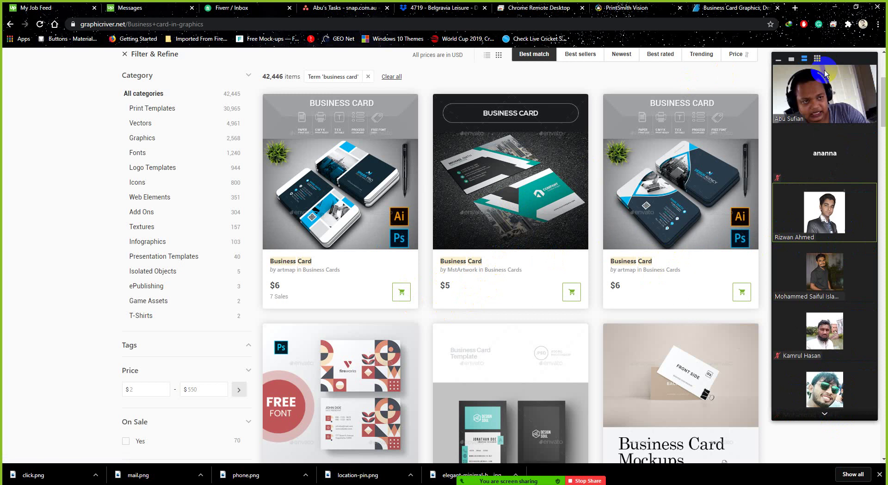
Step: Open the $5 black and teal Business Card by MstArtwork in a new browser tab and switch to it
right_click(511, 187)
left_click(540, 191)
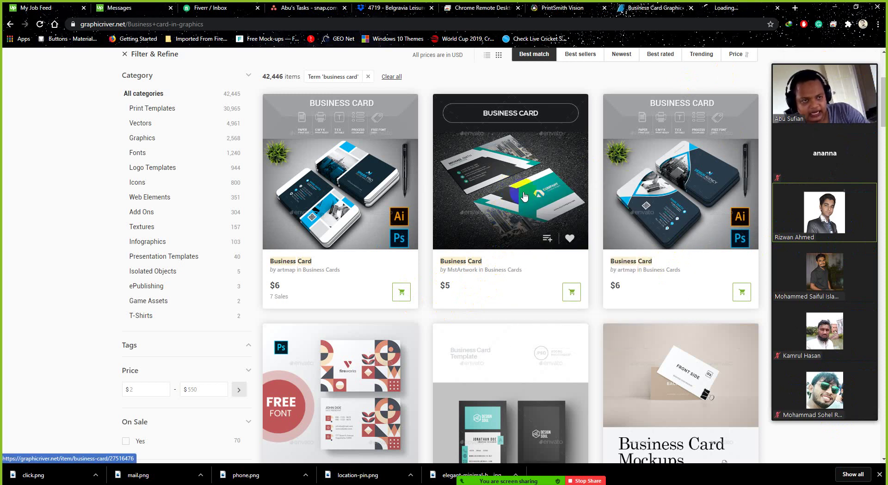
left_click(724, 8)
left_click(728, 9)
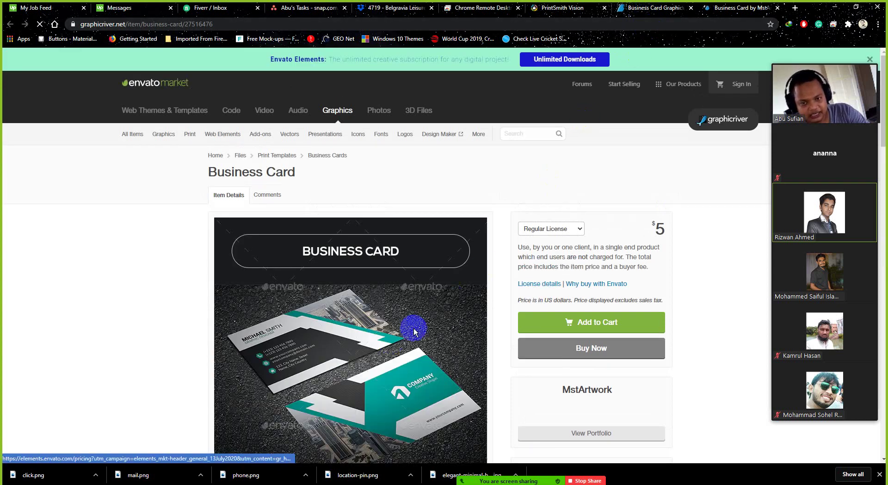
Step: Examine the business card item's preview images, features, included files and fonts
scroll(414, 336, "down", 8)
scroll(417, 321, "up", 5)
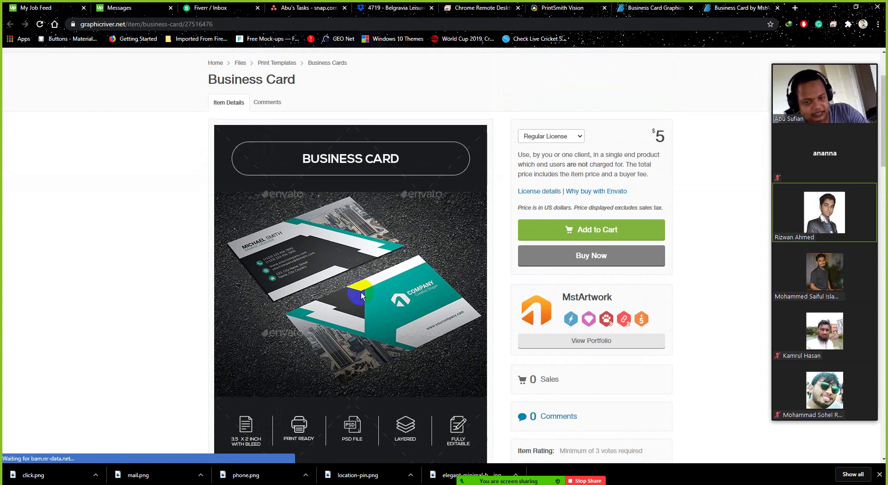
scroll(362, 298, "down", 20)
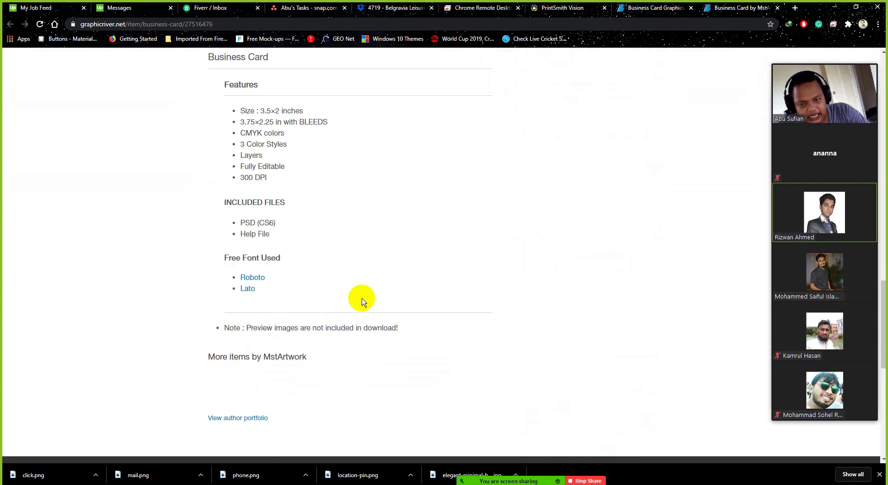
scroll(384, 299, "up", 15)
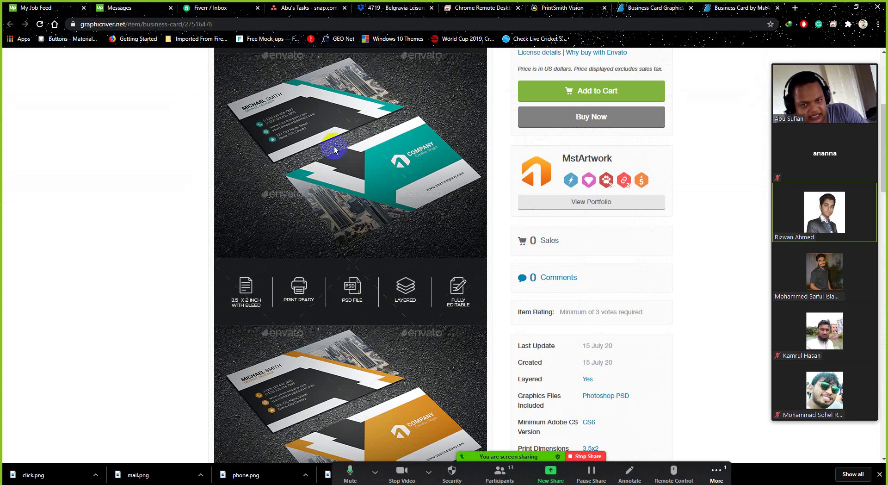
Step: Open the Zoom group chat to read the participants' messages, and close it
left_click(717, 473)
left_click(717, 473)
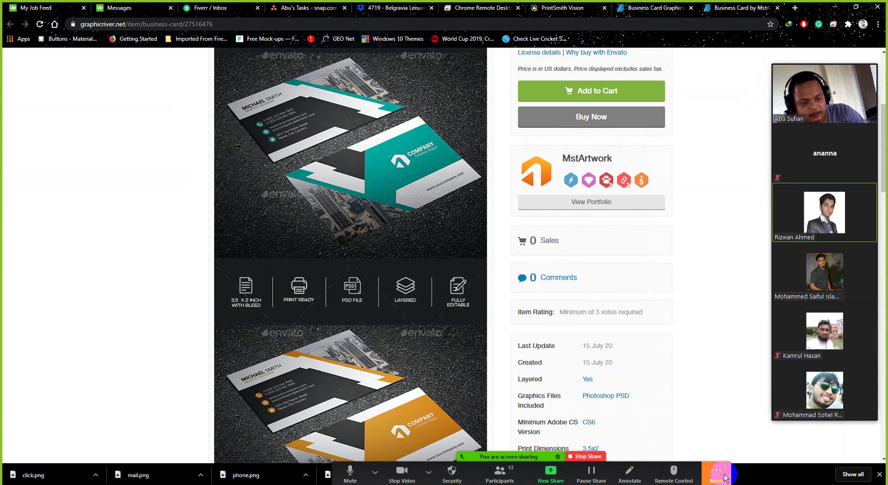
left_click(716, 473)
left_click(726, 337)
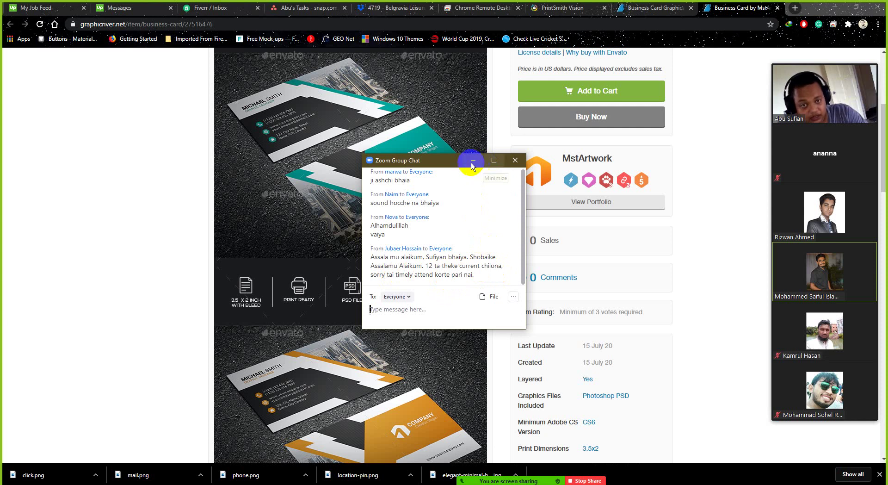
left_click(518, 163)
Step: Review the card's color variations, print dimensions, bleed size, included files, free fonts and preview image note
scroll(440, 352, "down", 7)
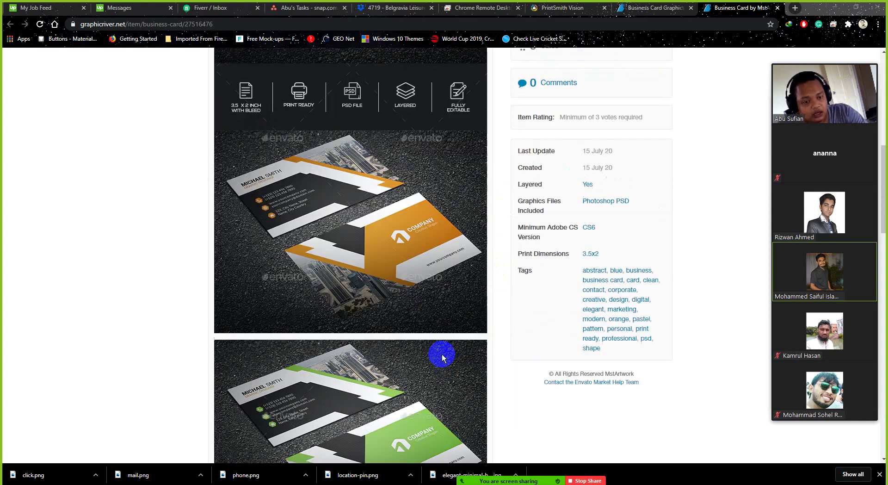
scroll(410, 348, "down", 8)
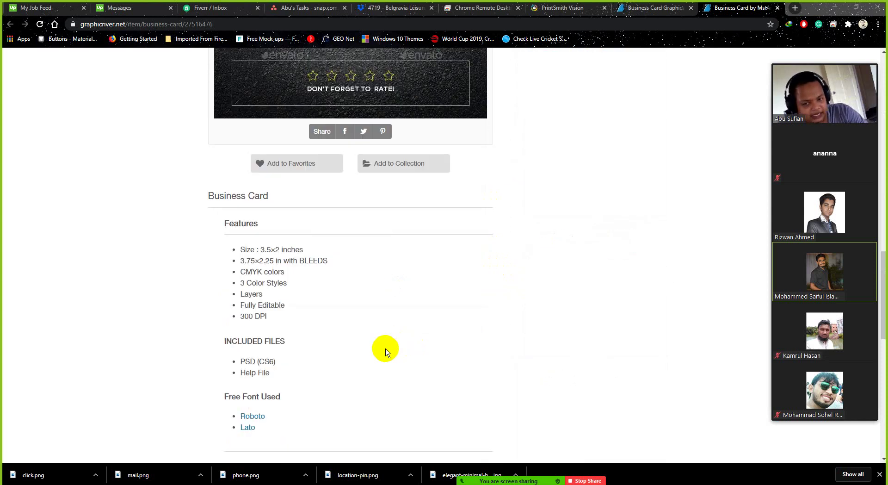
scroll(564, 299, "up", 5)
scroll(564, 299, "up", 15)
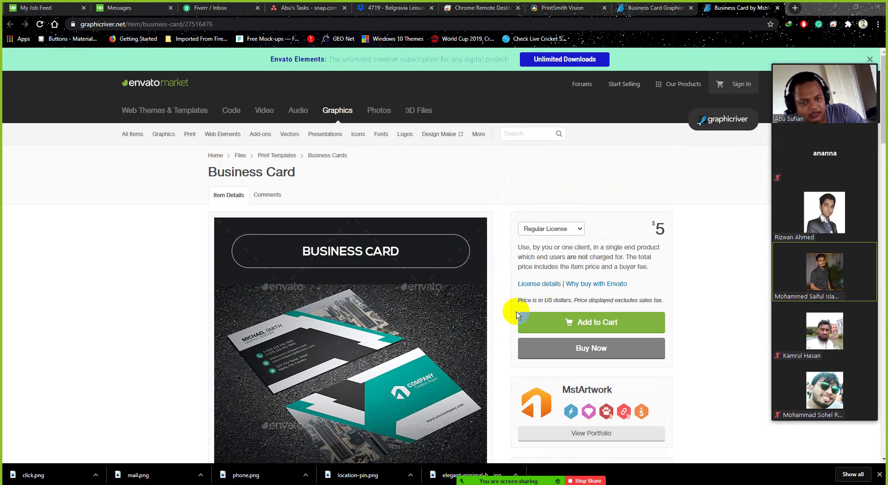
scroll(517, 315, "down", 15)
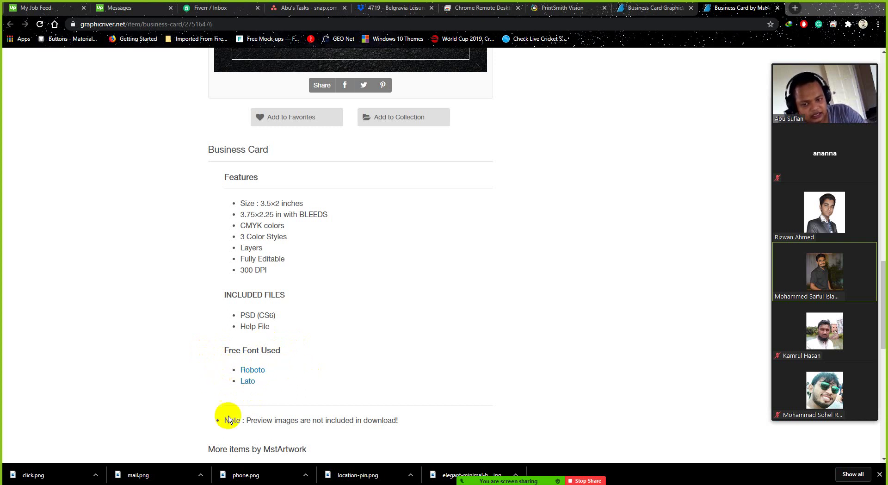
scroll(342, 384, "up", 6)
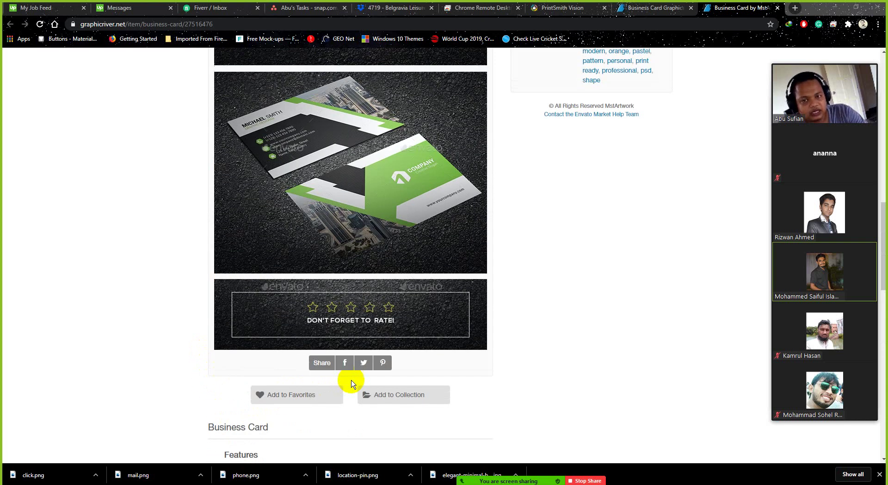
scroll(496, 358, "down", 8)
scroll(285, 326, "up", 1)
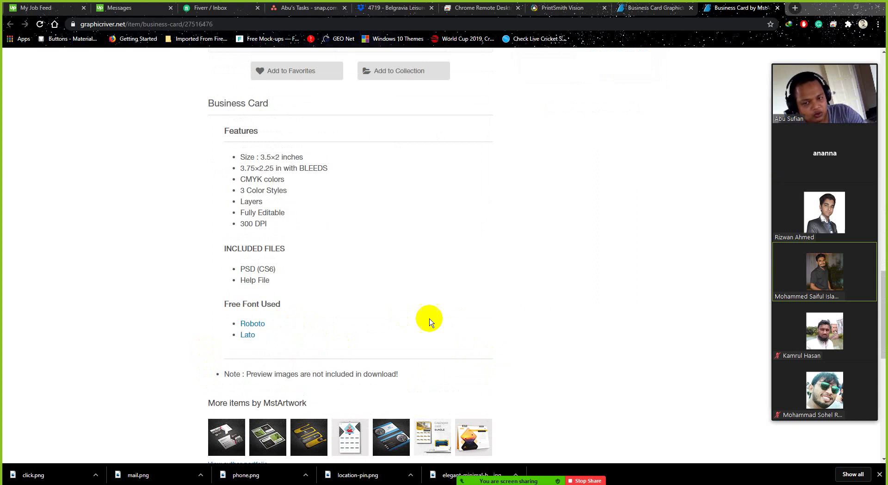
Step: Open the Roboto link from the item's free fonts and look over its Font Squirrel page
left_click(254, 324)
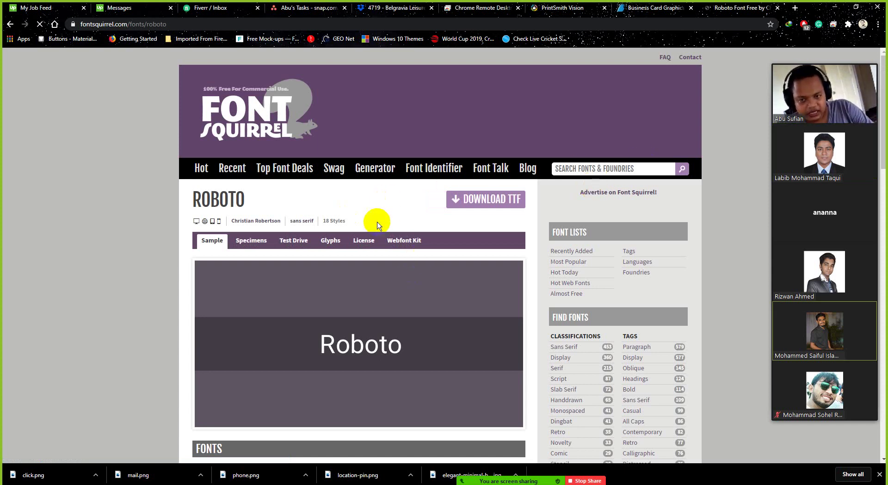
scroll(377, 222, "down", 5)
scroll(347, 202, "up", 5)
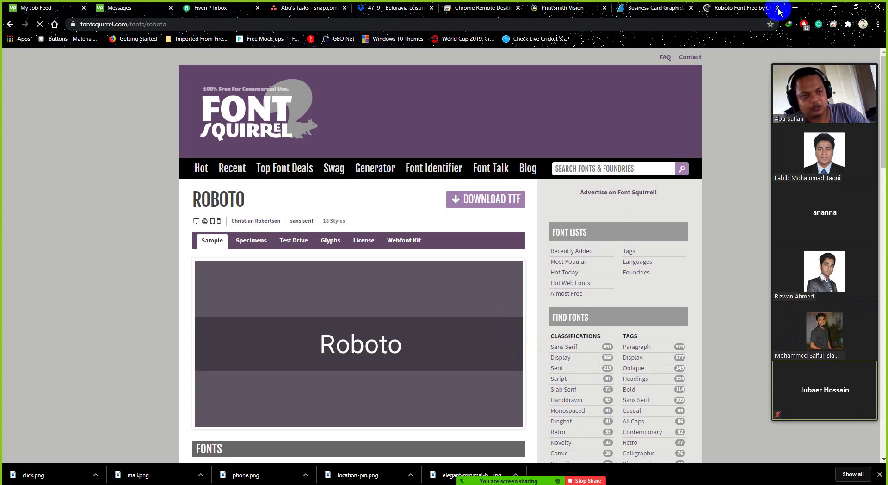
Step: Return to the business card item page and copy the font name Roboto from its free font list
key("alt+Left")
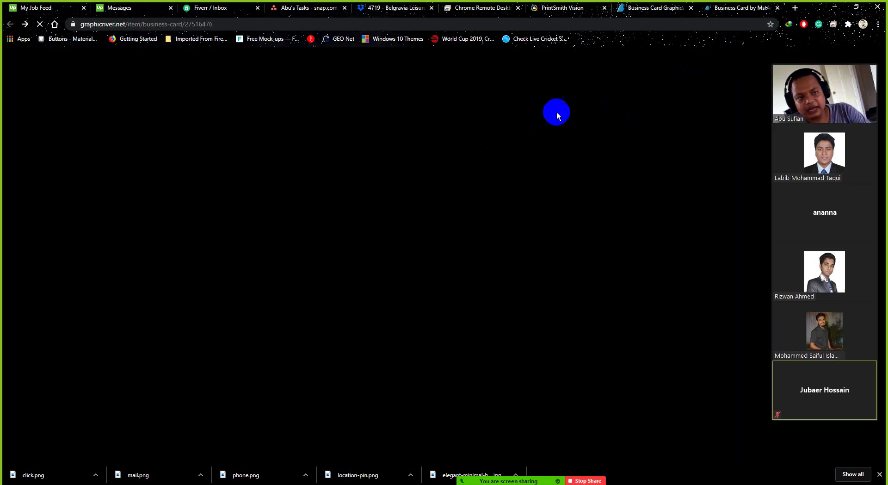
left_click(336, 175)
scroll(362, 337, "down", 9)
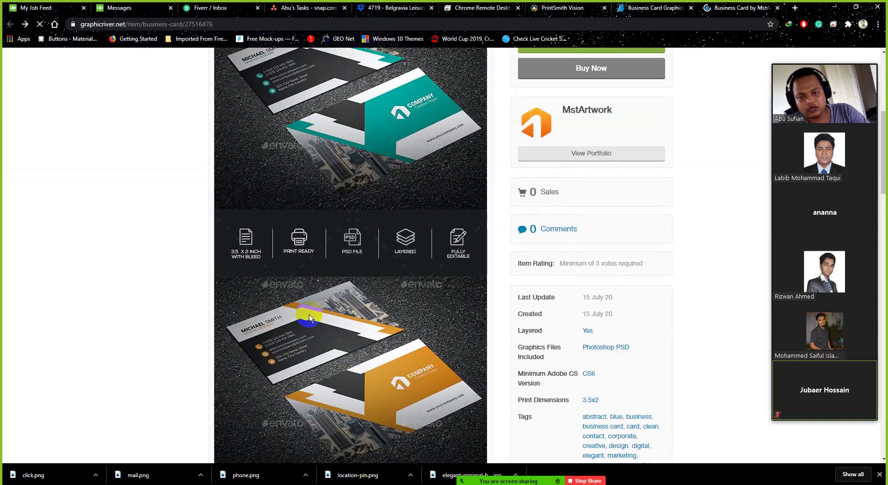
scroll(309, 315, "down", 7)
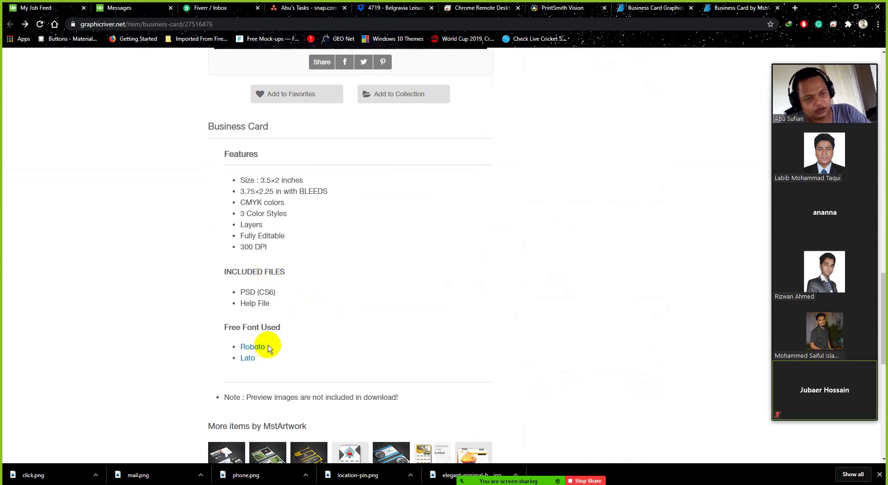
left_click_drag(272, 345, 236, 346)
key("ctrl+c")
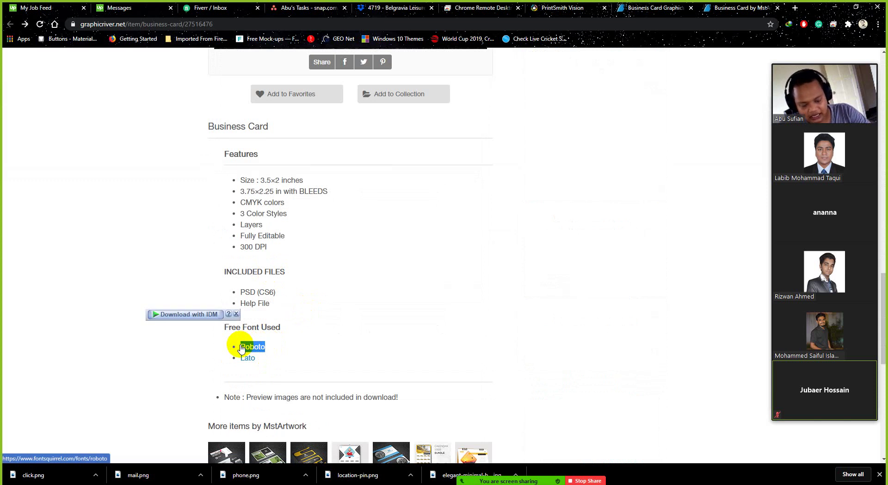
Step: Search Google for "Roboto font" in a new tab, look over the results and close the tab
left_click(795, 8)
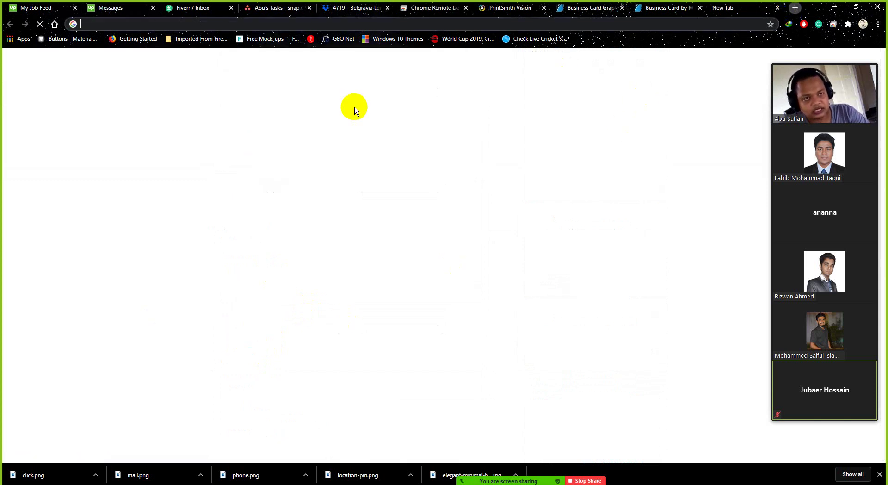
key("ctrl+v")
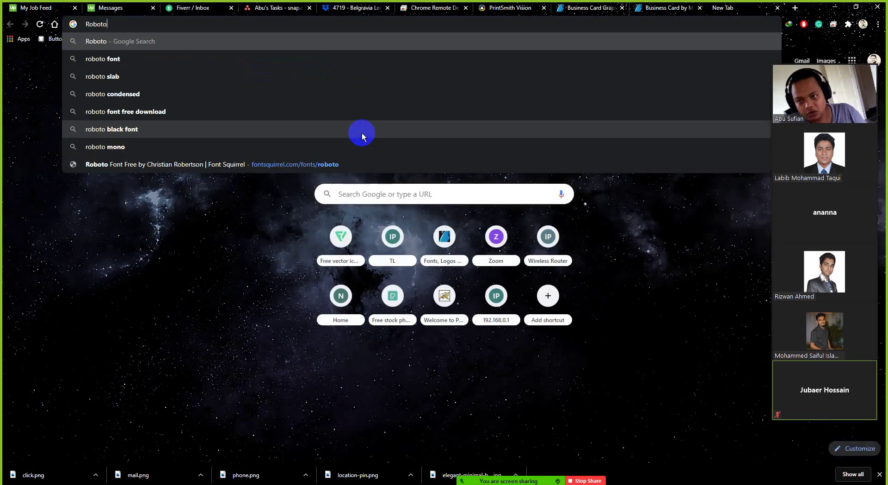
type("font")
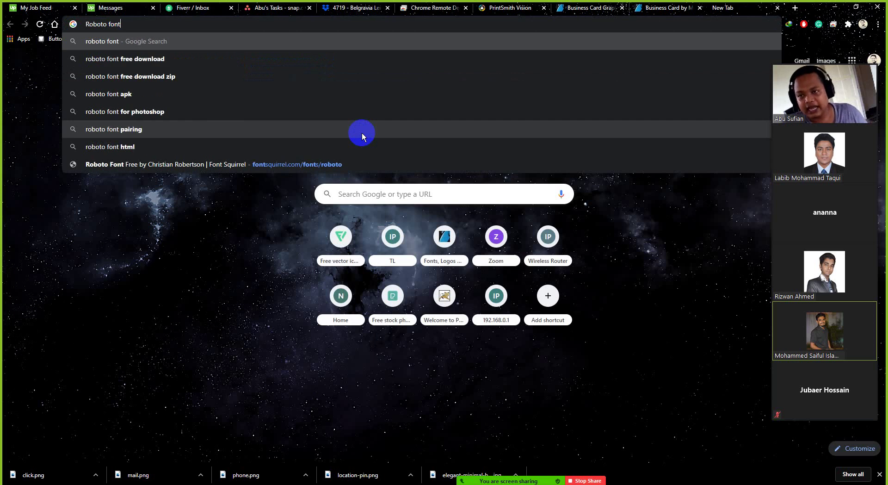
key("Return")
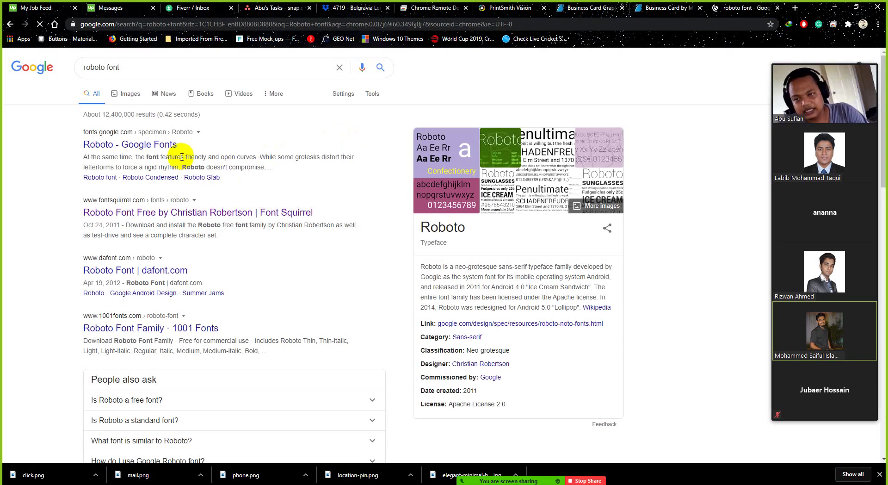
left_click(207, 213)
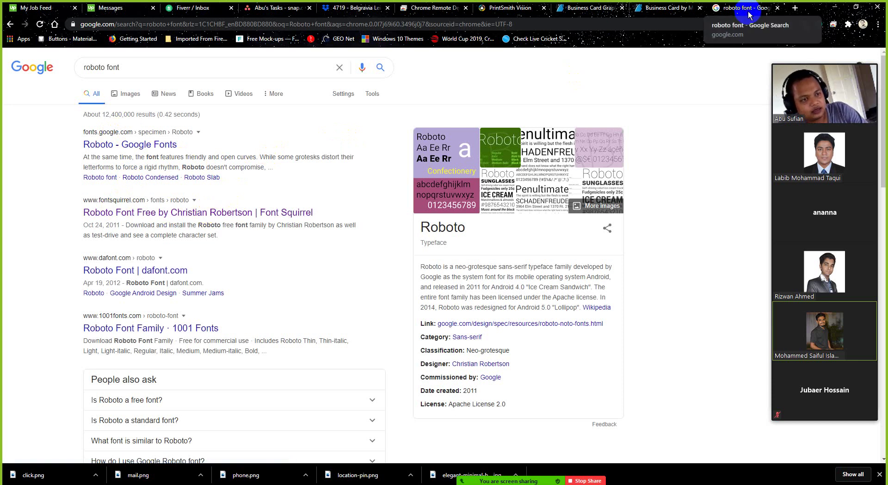
mouse_move(797, 186)
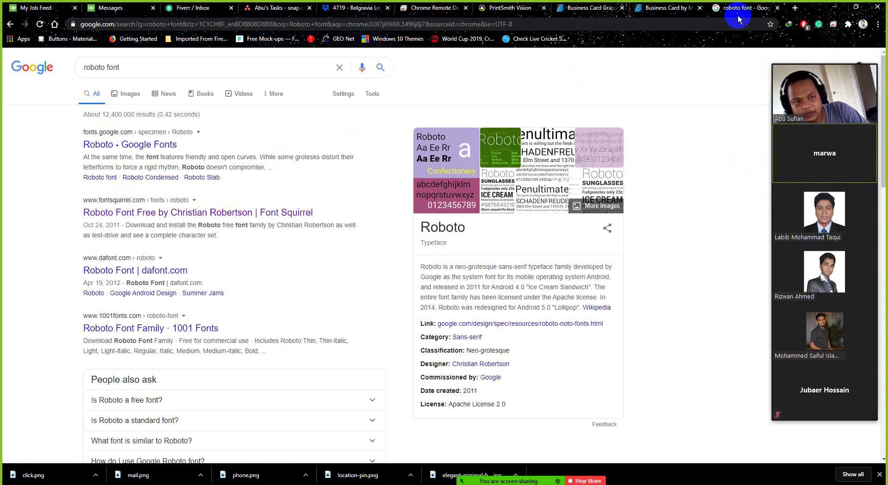
left_click(763, 74)
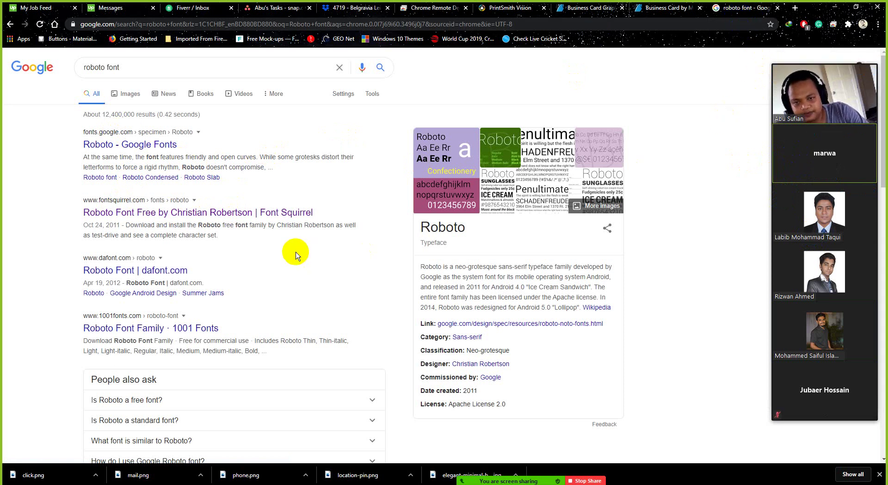
middle_click(737, 14)
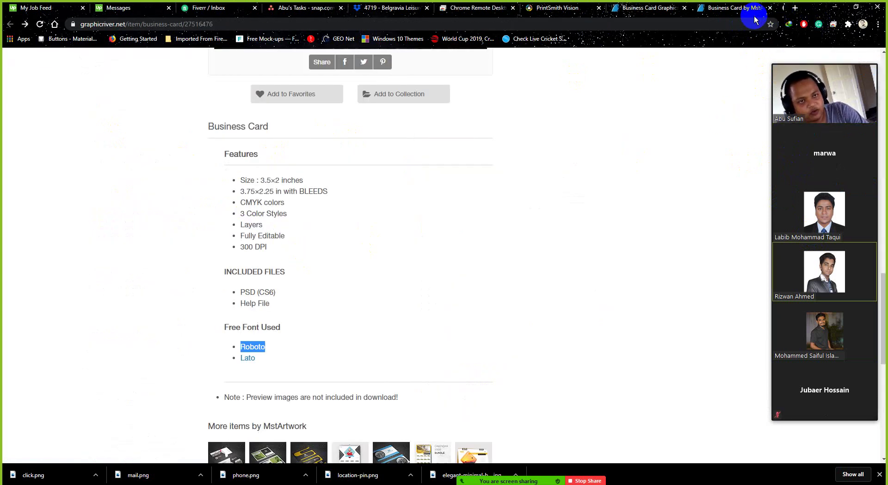
Step: Return to the business card search results and open the StyleArt and 26-sales artmap business cards in separate tabs
scroll(407, 291, "up", 8)
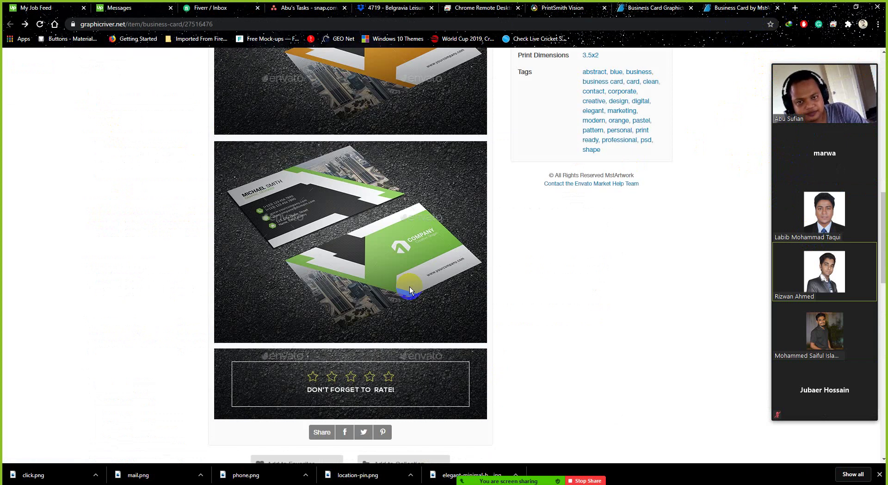
scroll(410, 290, "up", 10)
key("ctrl+Page_Up")
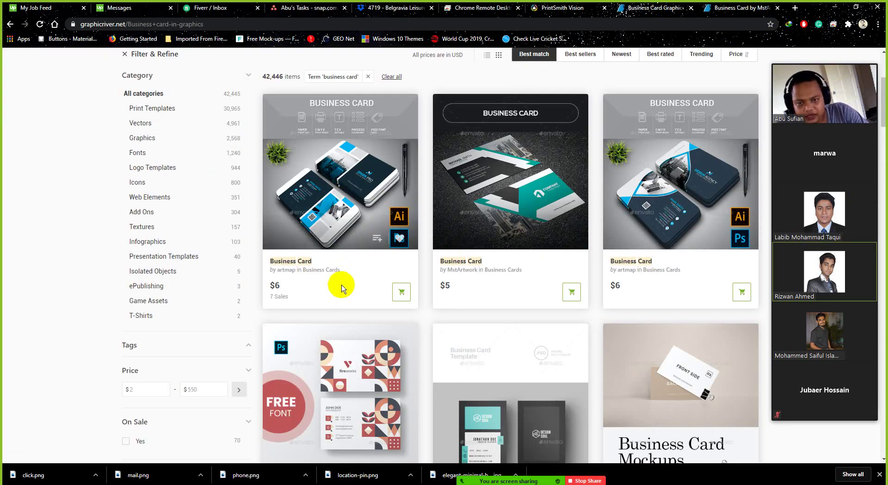
scroll(345, 297, "down", 4)
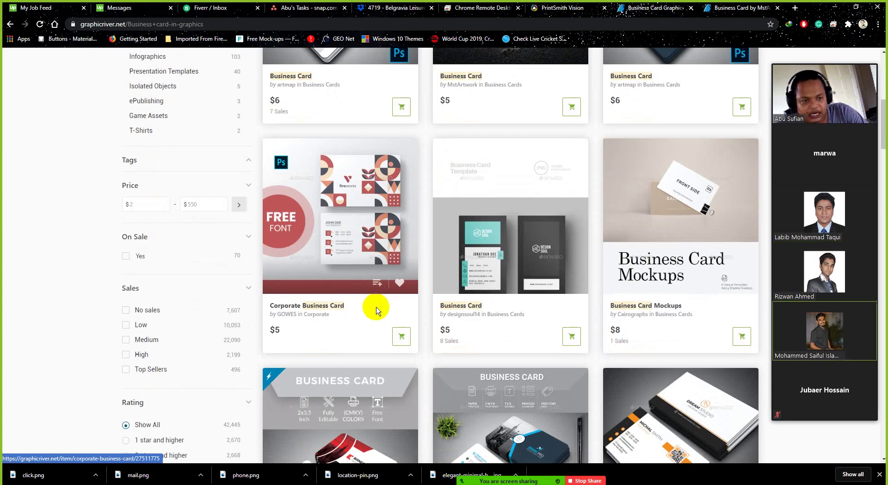
scroll(376, 308, "down", 4)
right_click(680, 271)
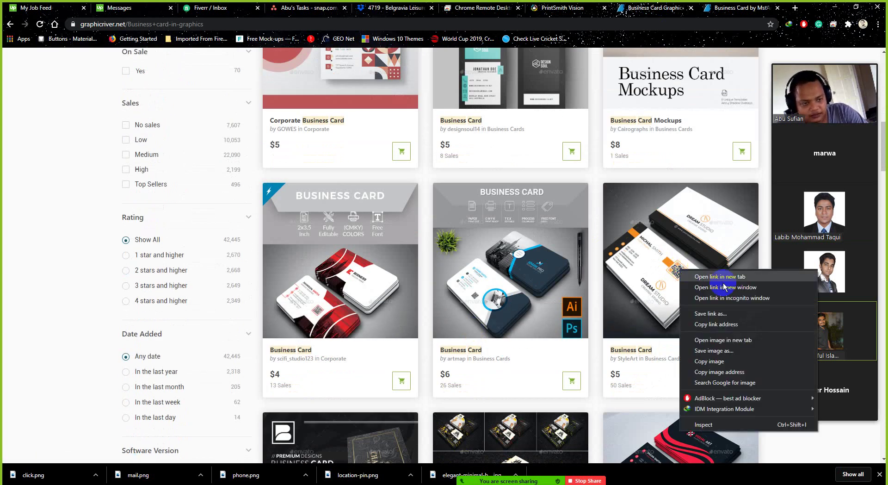
left_click(724, 276)
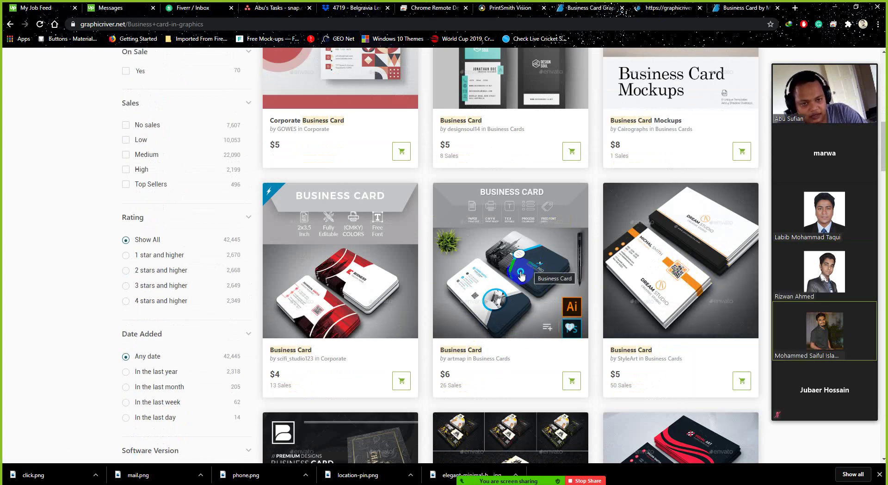
right_click(521, 275)
left_click(533, 279)
Step: Bring up the StyleArt business card item and mute the speaking participant in the Zoom meeting
left_click(660, 9)
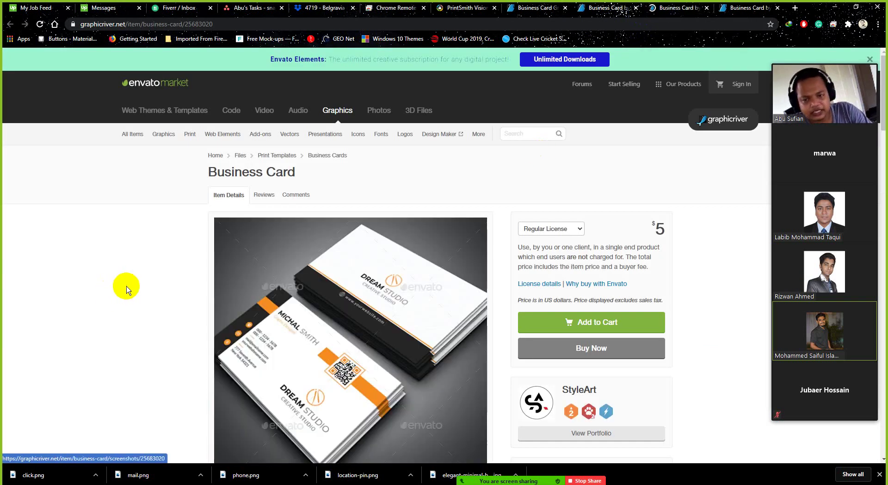
scroll(125, 286, "down", 2)
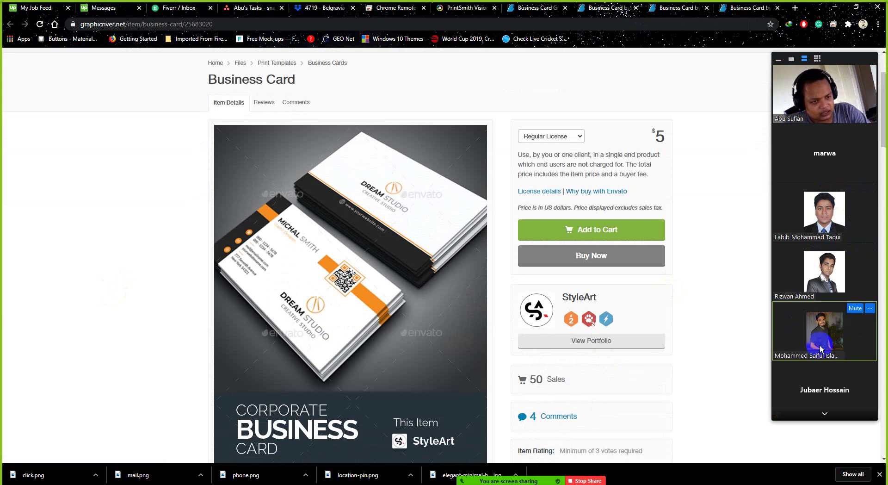
left_click(856, 313)
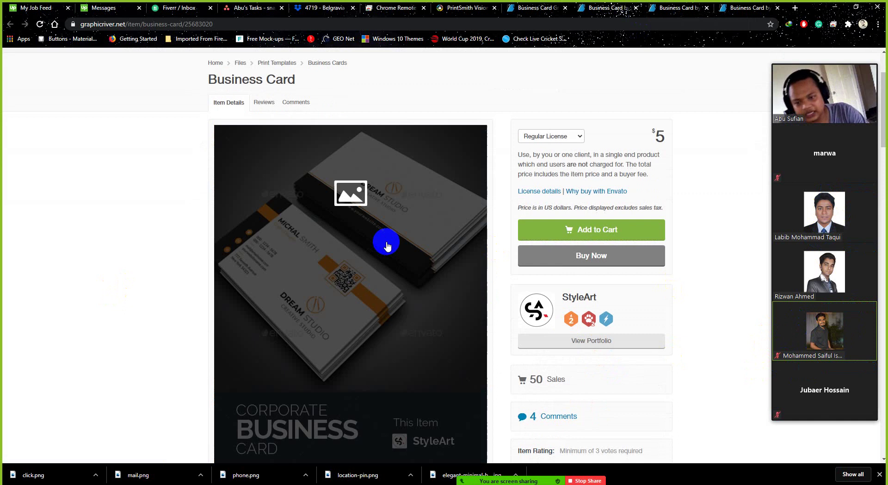
Step: Look over the StyleArt item's main preview and open its enlarged screenshots
scroll(370, 254, "down", 3)
scroll(194, 259, "up", 4)
scroll(177, 326, "down", 5)
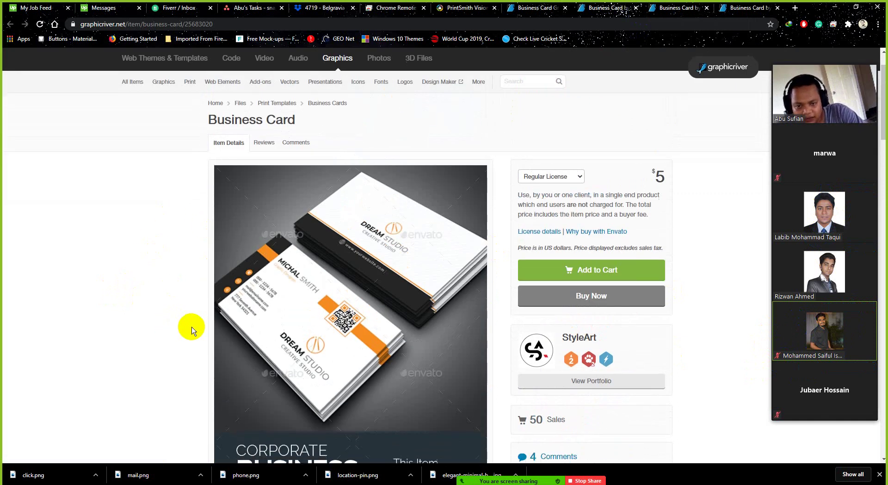
scroll(168, 267, "up", 5)
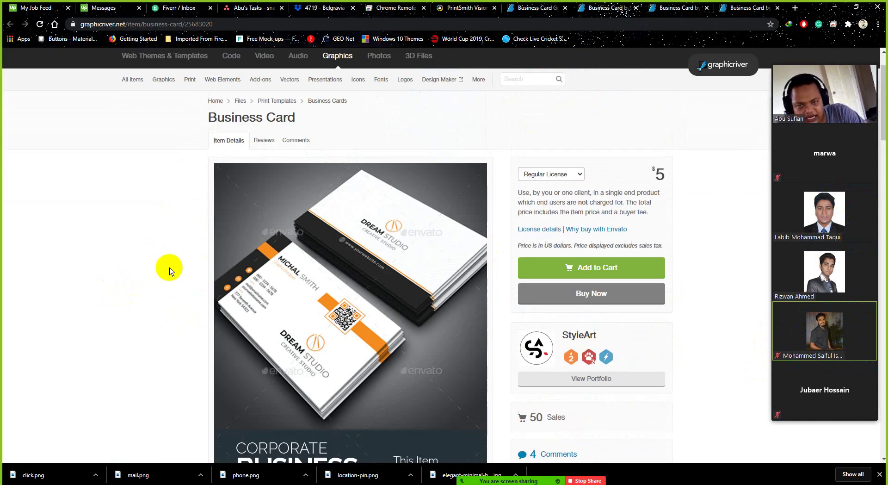
left_click(288, 277)
scroll(291, 284, "down", 7)
scroll(302, 277, "up", 4)
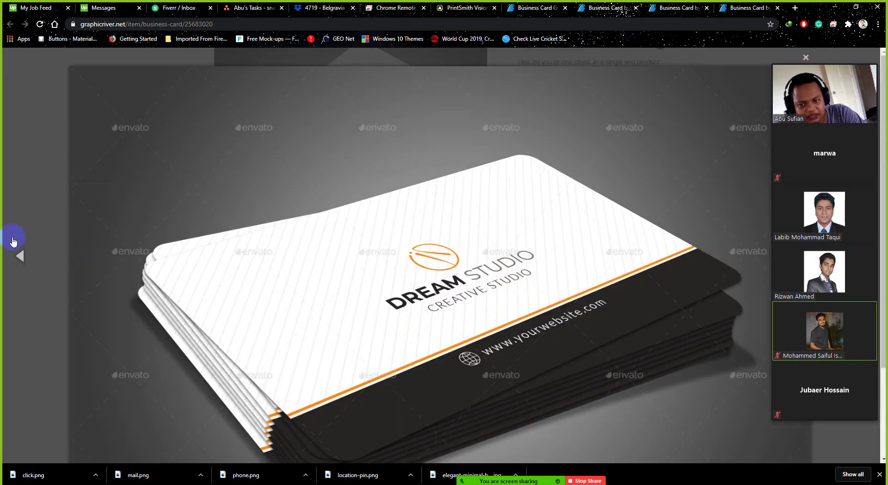
Step: Browse backward through the enlarged Dream Studio screenshots to the blue square-cornered card
left_click(19, 257)
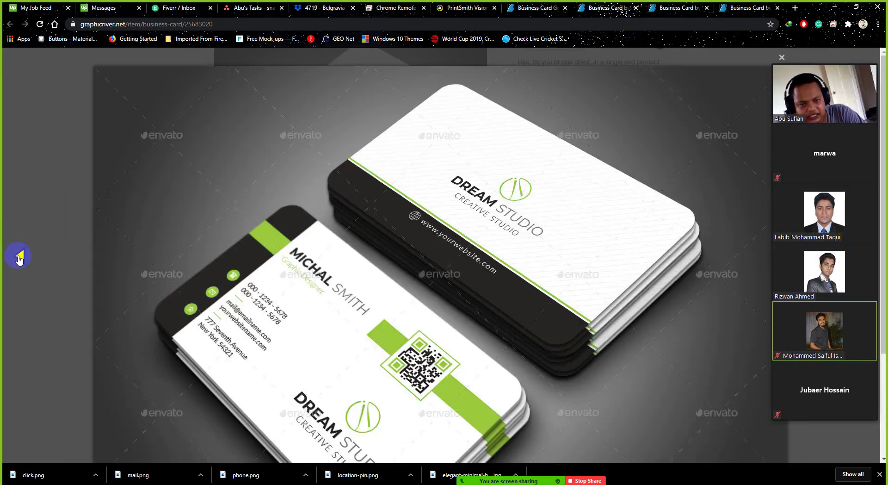
left_click(19, 257)
left_click(19, 257)
left_click(19, 257)
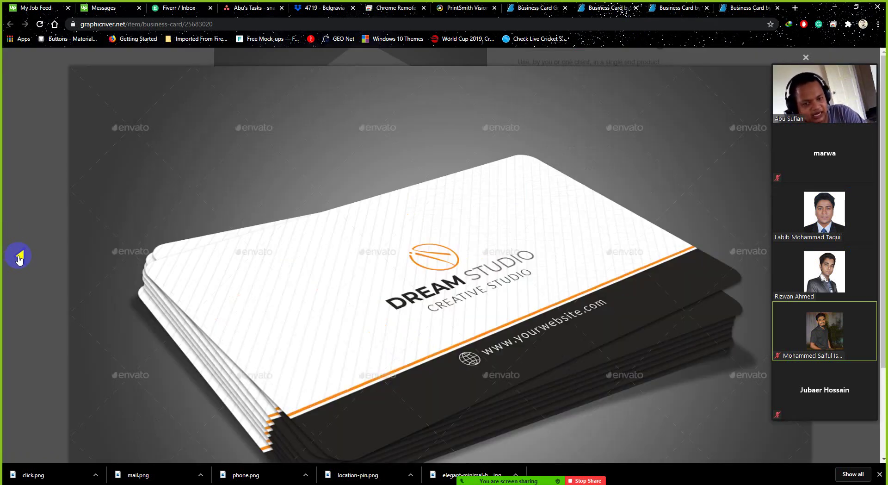
left_click(19, 257)
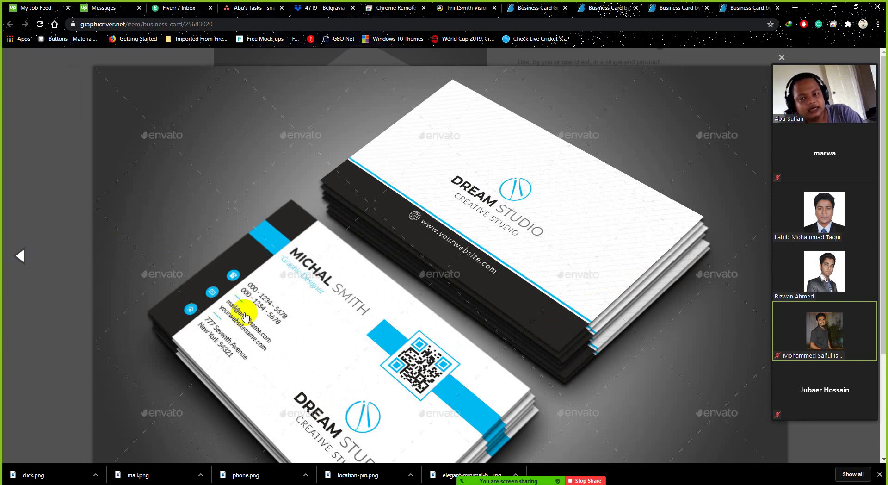
Step: Close the enlarged preview, reopen it, and go back to the blue Dream Studio card image
scroll(408, 296, "down", 2)
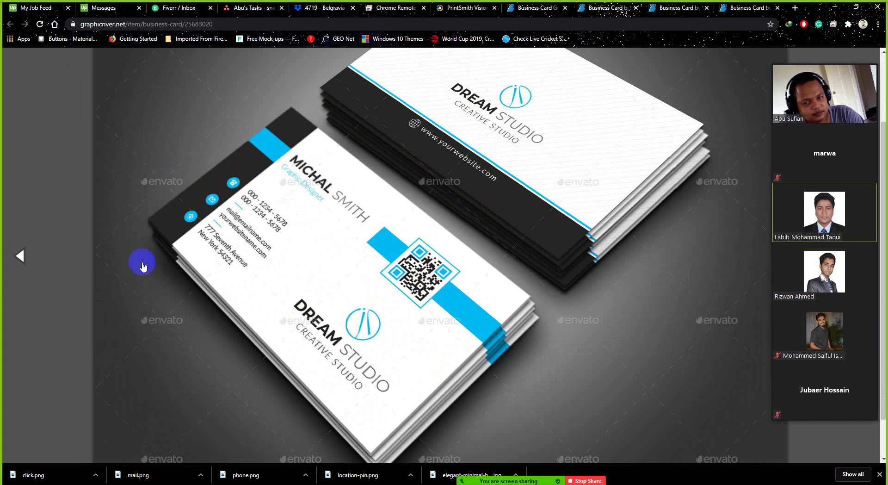
left_click(43, 159)
left_click(349, 238)
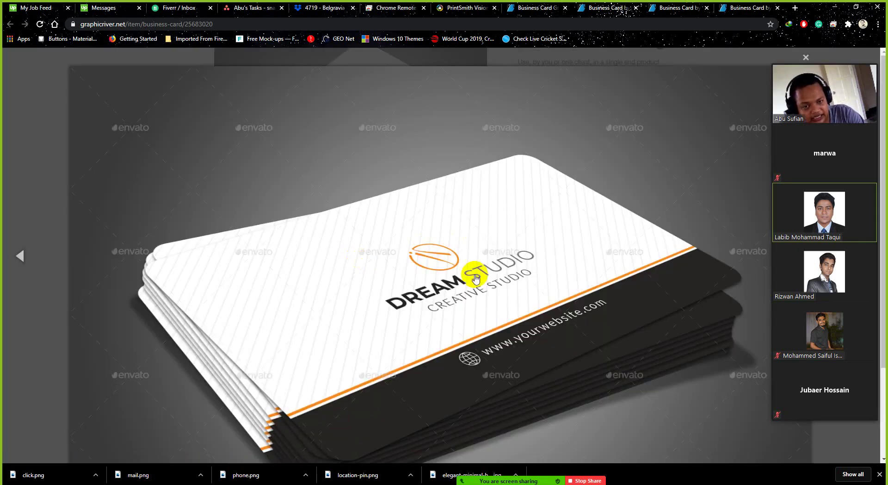
left_click(19, 256)
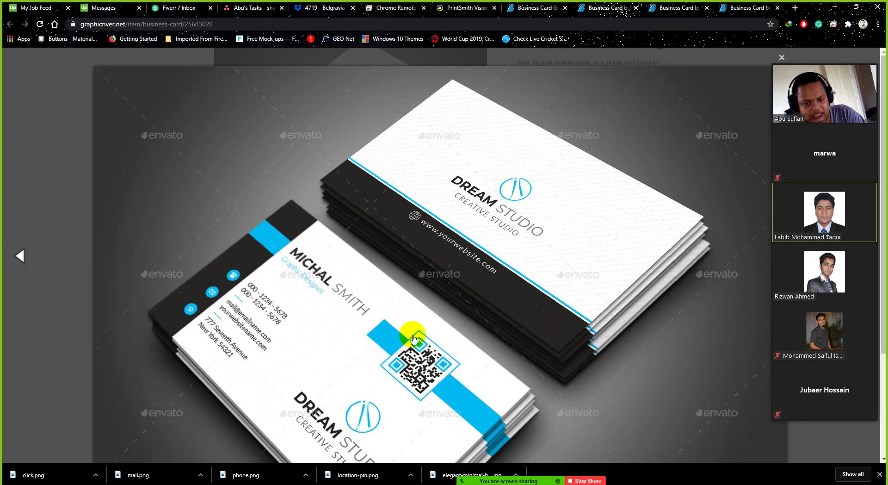
Step: Examine the blue card's QR code, dark website strip and thin accent line, along with its overall front and back layout
scroll(414, 339, "down", 1)
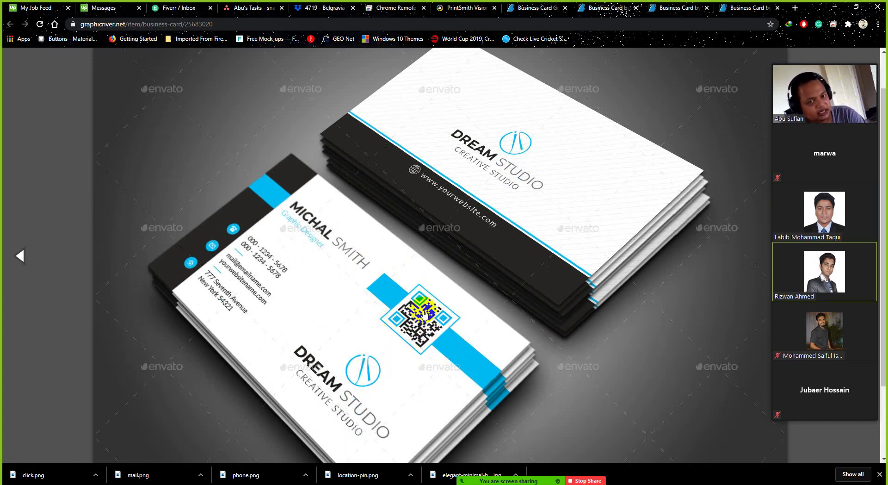
left_click(560, 286)
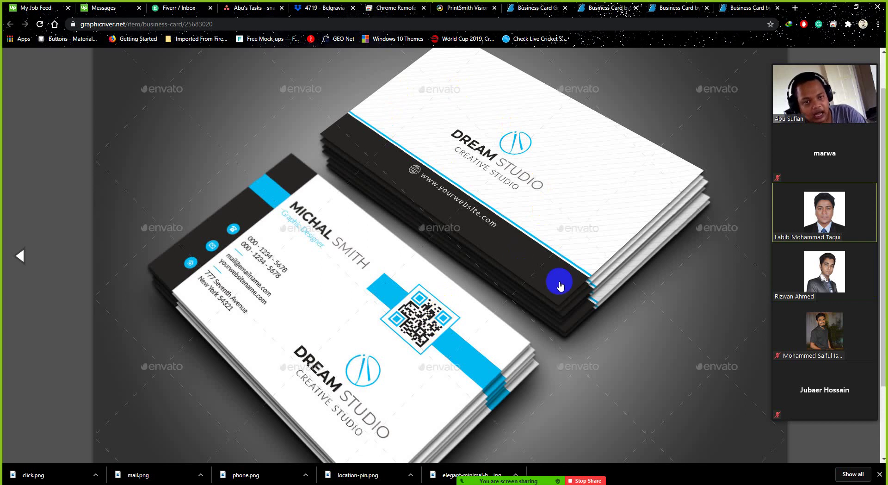
left_click(412, 166)
left_click(408, 167)
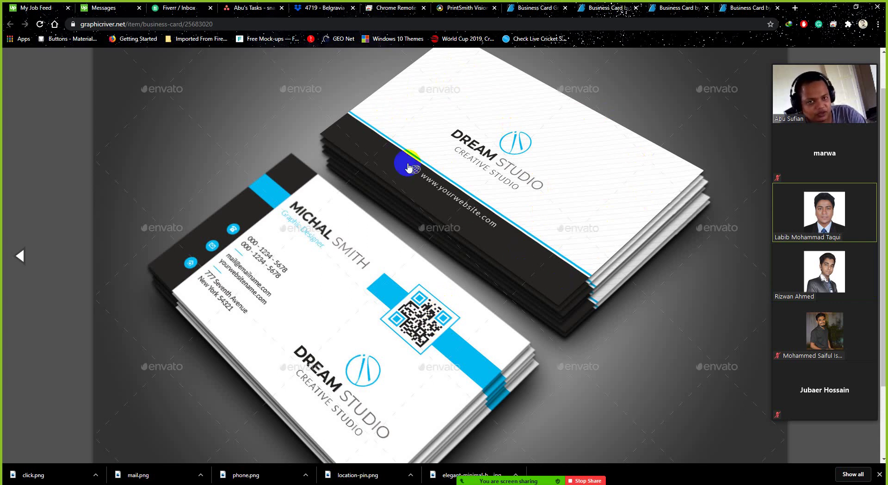
left_click(585, 280)
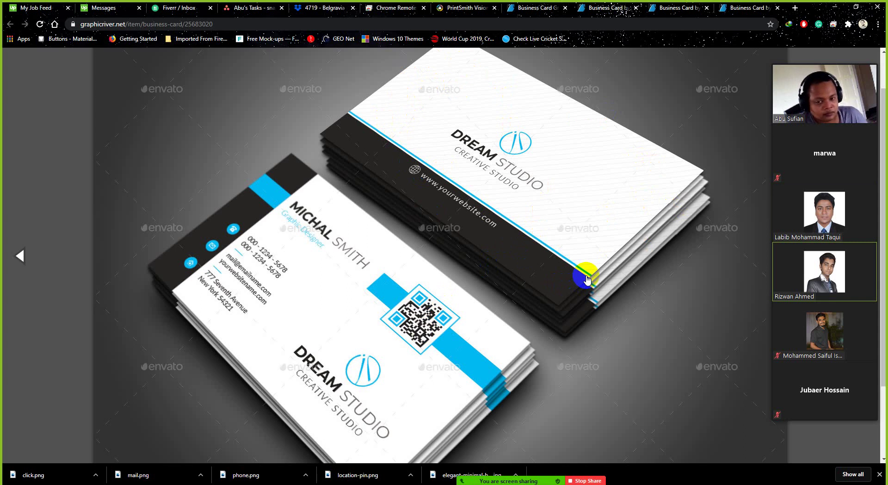
scroll(509, 250, "down", 1)
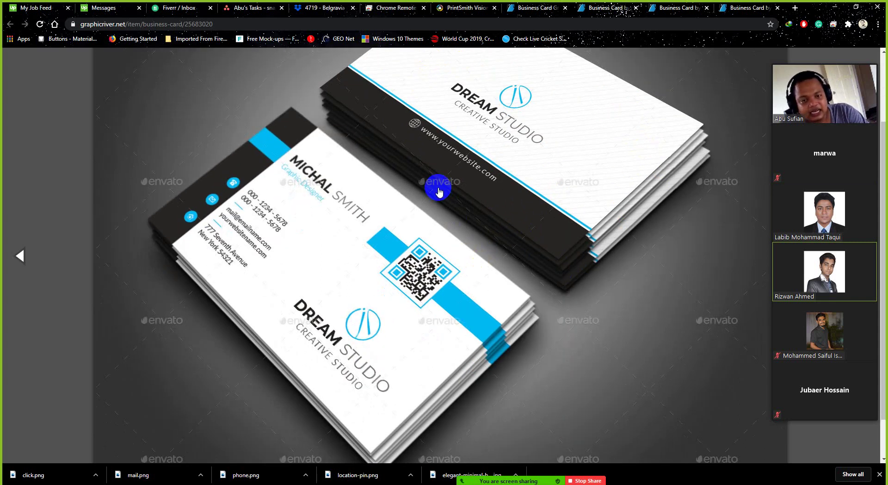
scroll(393, 178, "up", 2)
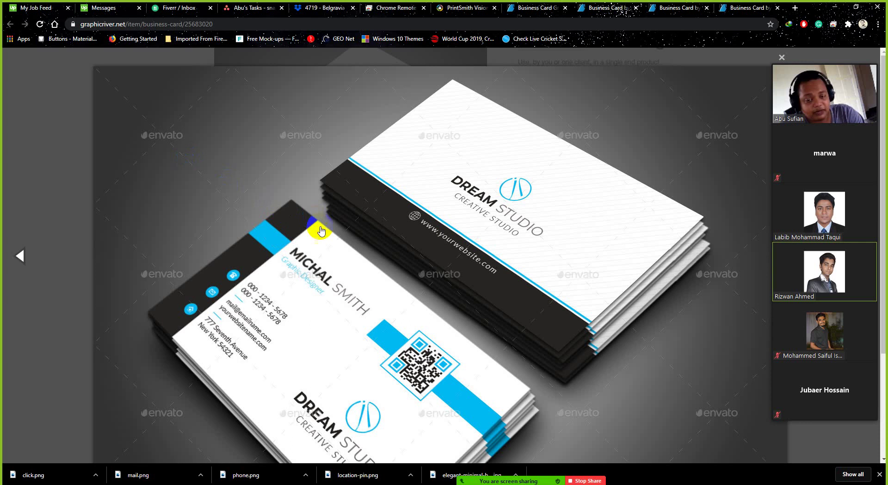
Step: Close the enlarged blue card image and go to the StyleArt item's description with its features, included files and fonts
scroll(319, 241, "down", 1)
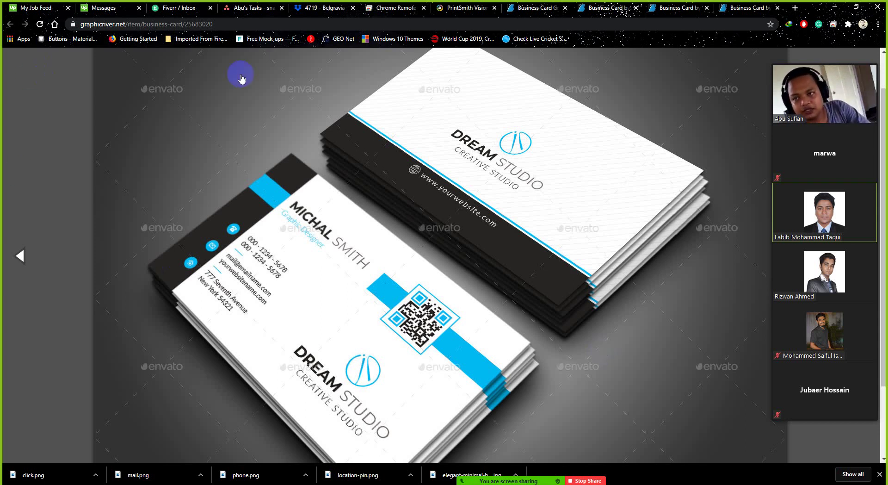
left_click(57, 71)
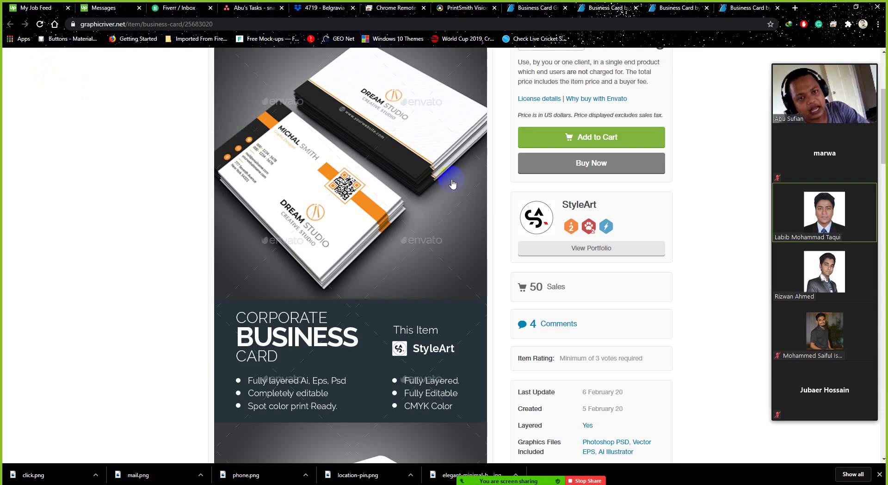
scroll(417, 273, "up", 2)
scroll(416, 273, "down", 15)
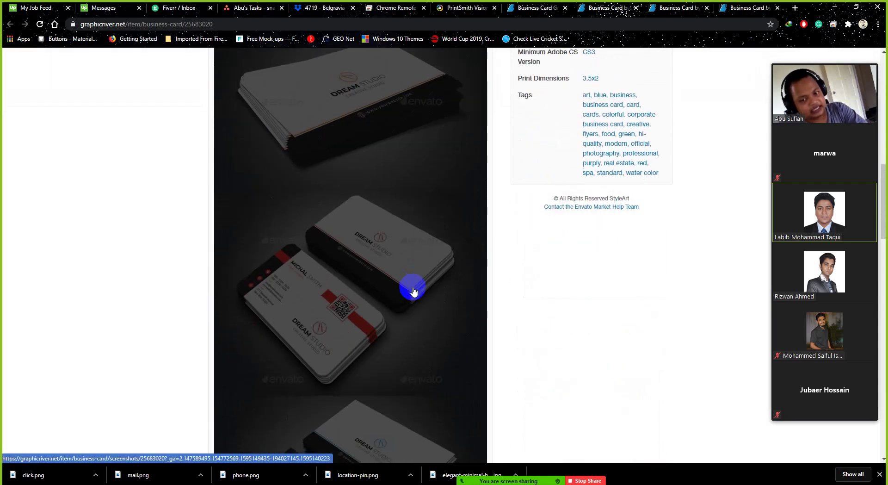
scroll(408, 319, "up", 3)
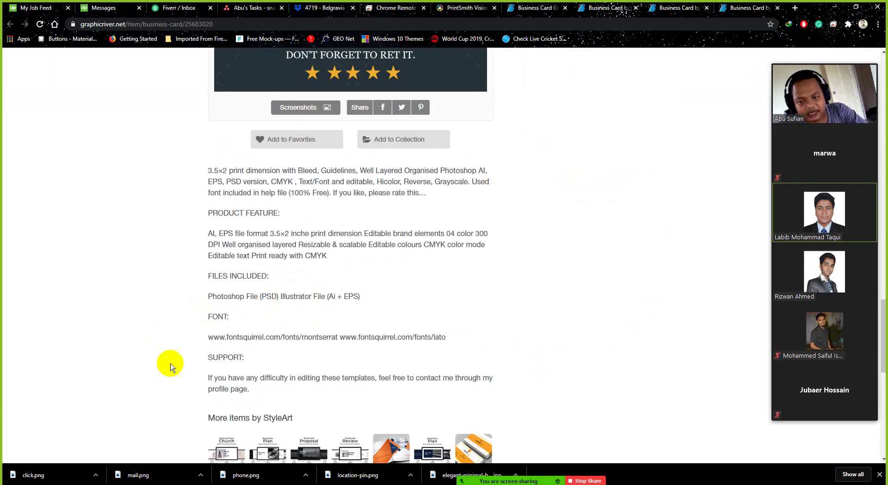
Step: Highlight the Montserrat and Lato font links in the StyleArt item's description to point them out
left_click_drag(210, 342, 451, 337)
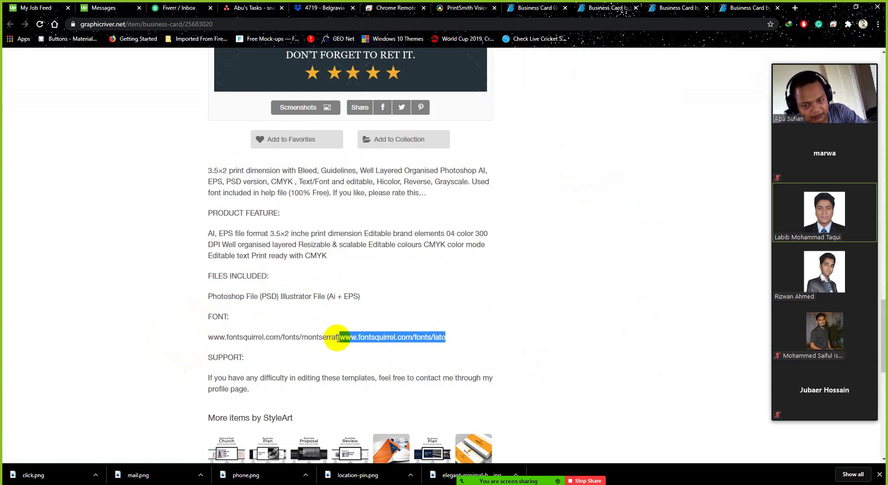
left_click_drag(337, 337, 206, 337)
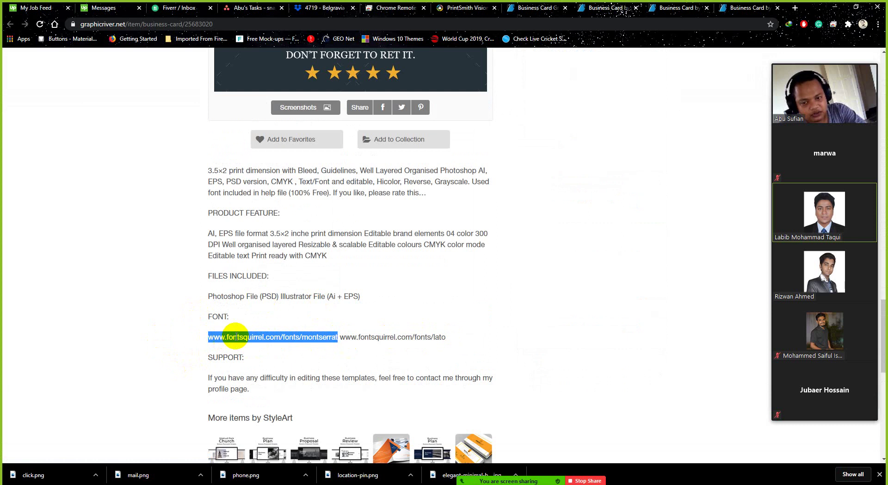
left_click_drag(457, 345, 203, 348)
left_click(200, 348)
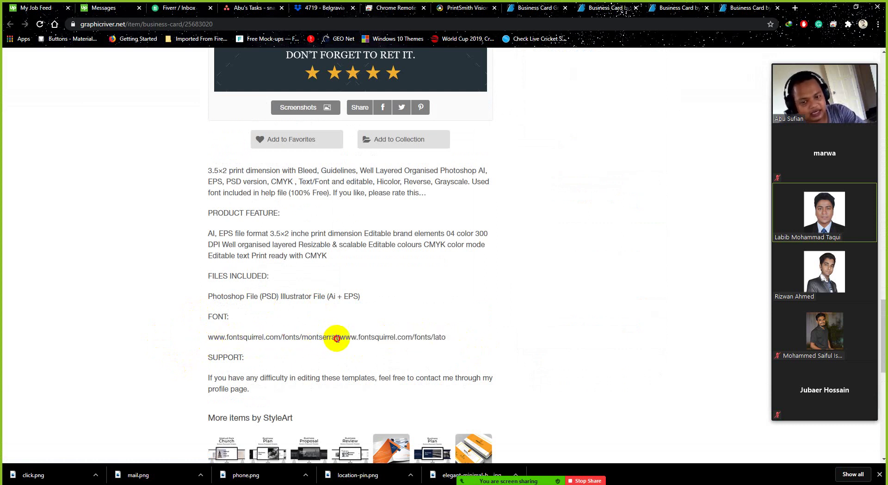
left_click_drag(341, 340, 358, 339)
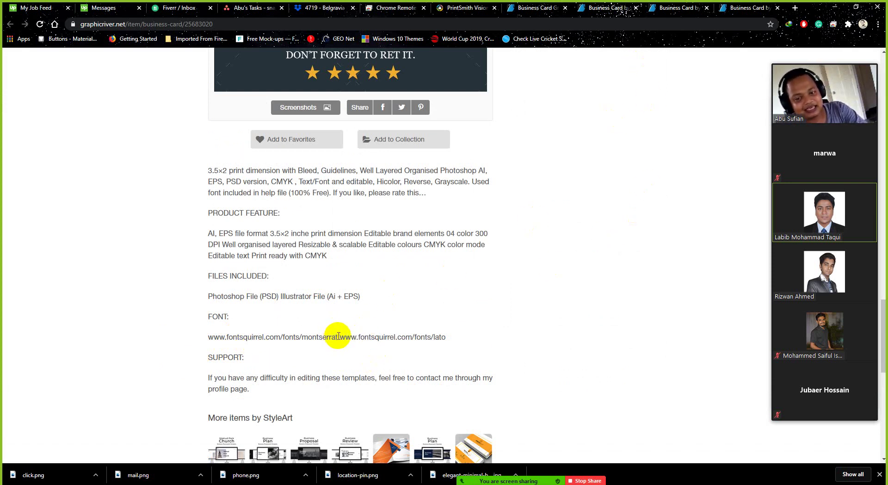
Step: Switch to the artmap business card item and look over its color variations down to the specification list
left_click(608, 10)
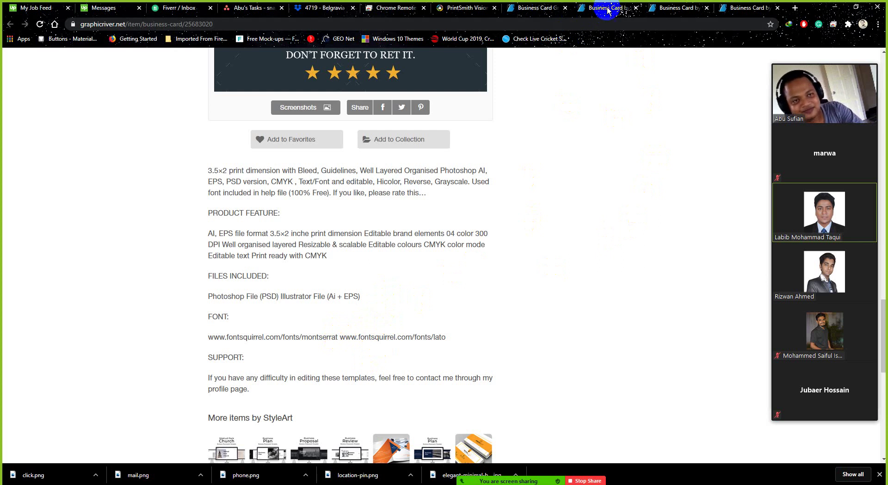
left_click(670, 10)
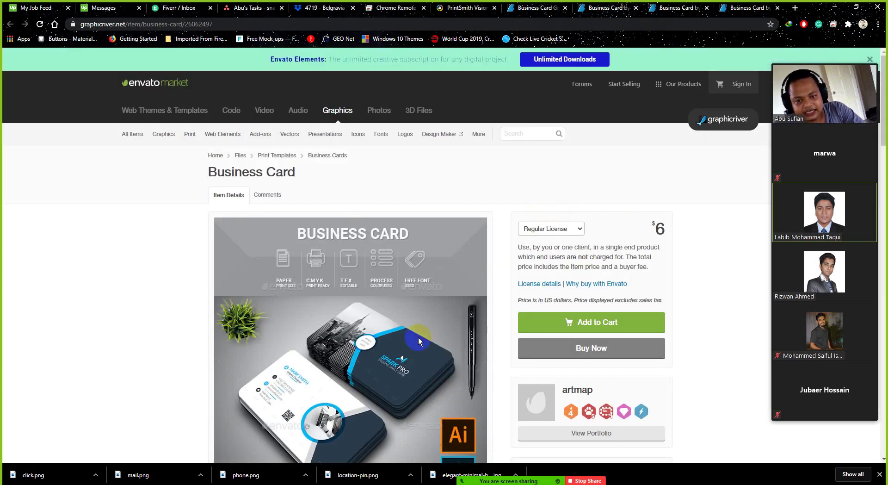
scroll(419, 341, "down", 5)
scroll(428, 343, "up", 2)
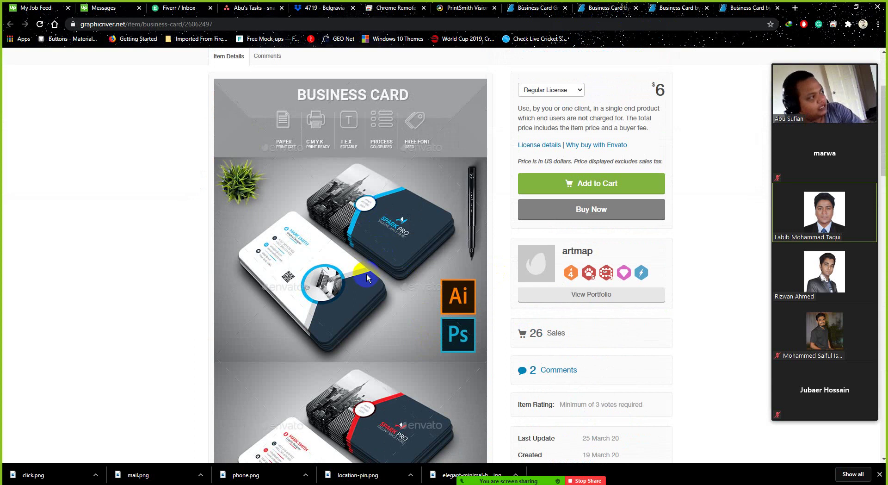
scroll(366, 274, "down", 11)
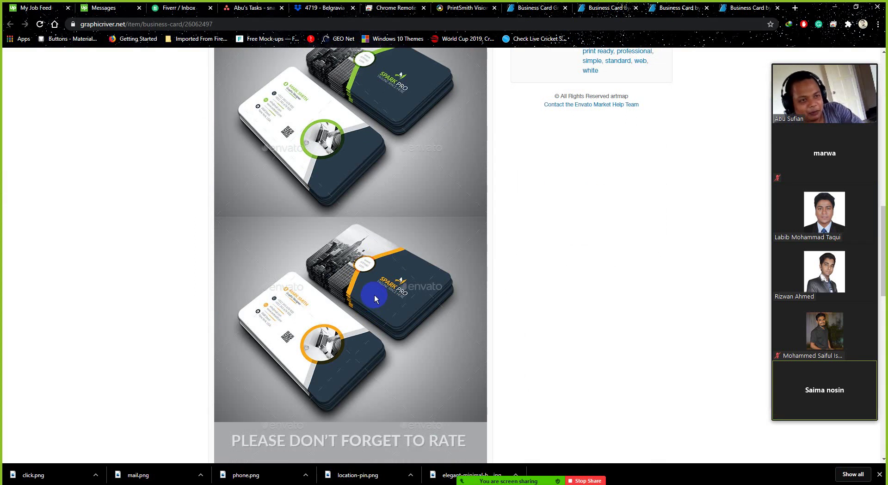
scroll(379, 290, "down", 5)
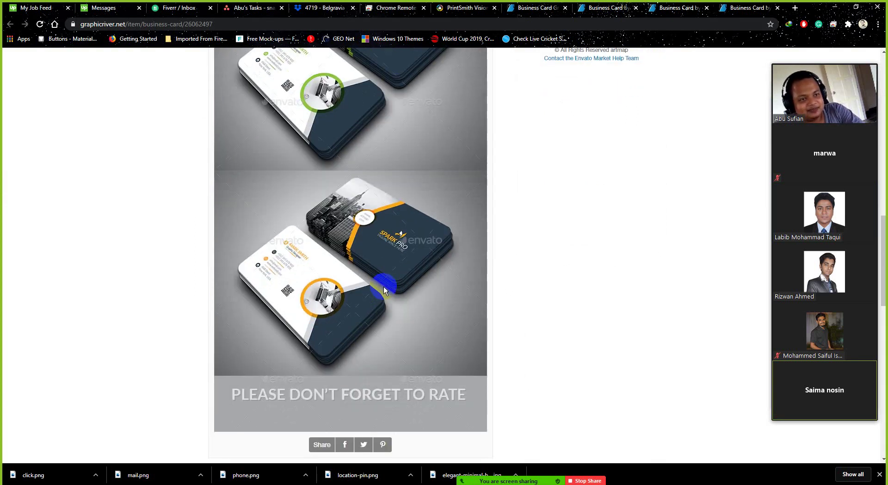
scroll(384, 291, "down", 5)
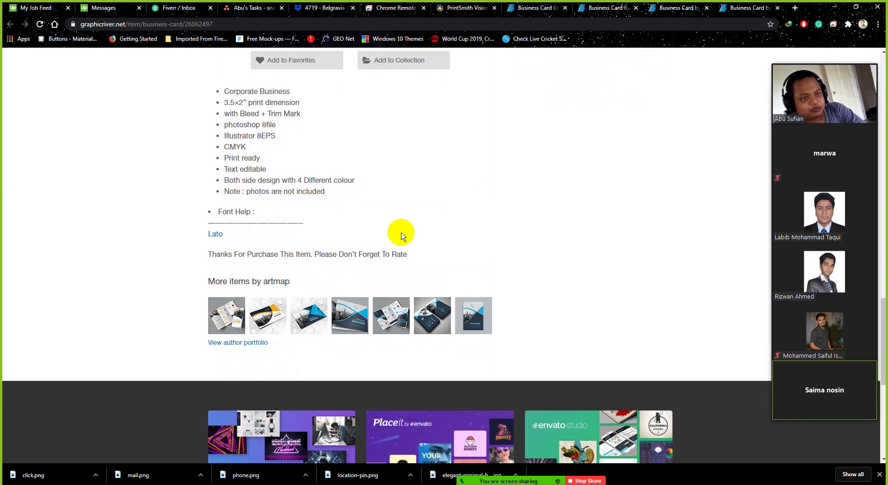
Step: Review the artmap item's specifications and font note, and go back up through its card previews to the page heading
scroll(401, 238, "up", 1)
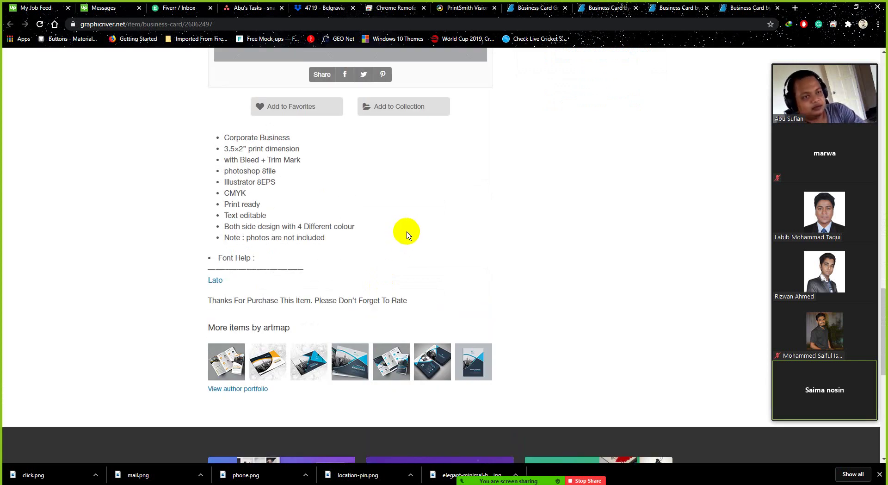
scroll(406, 235, "up", 1)
scroll(407, 235, "up", 12)
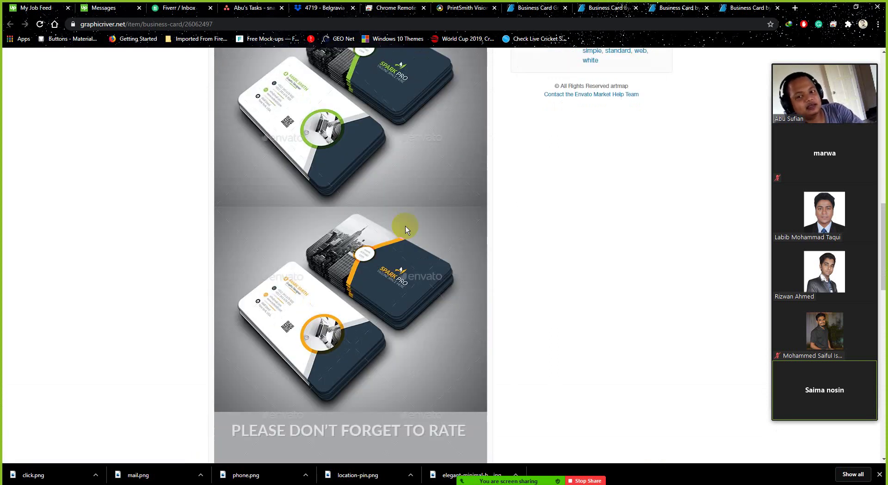
scroll(404, 235, "up", 10)
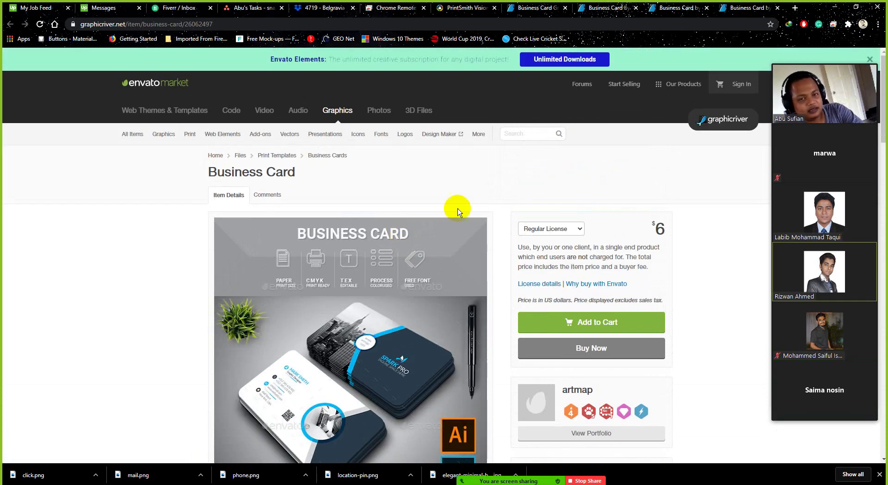
left_click(537, 18)
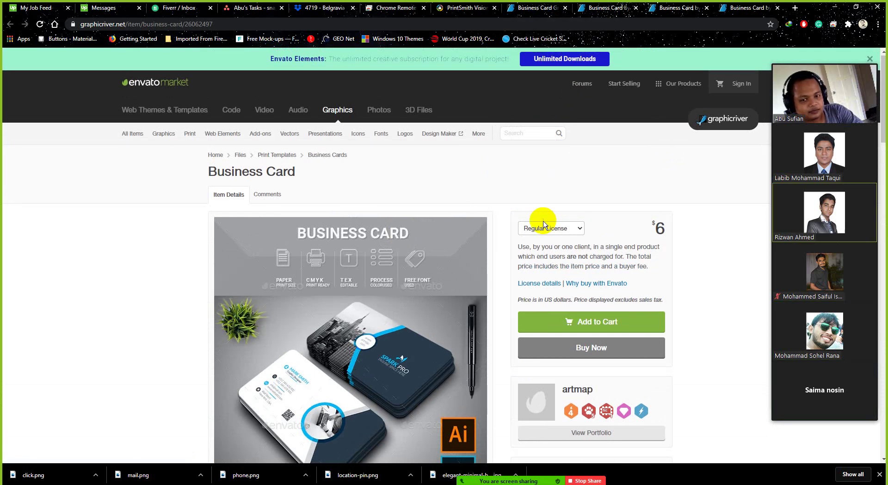
Step: Look through the artmap item's page once more, from the specification list back to the blue card preview and price details
scroll(544, 227, "down", 1)
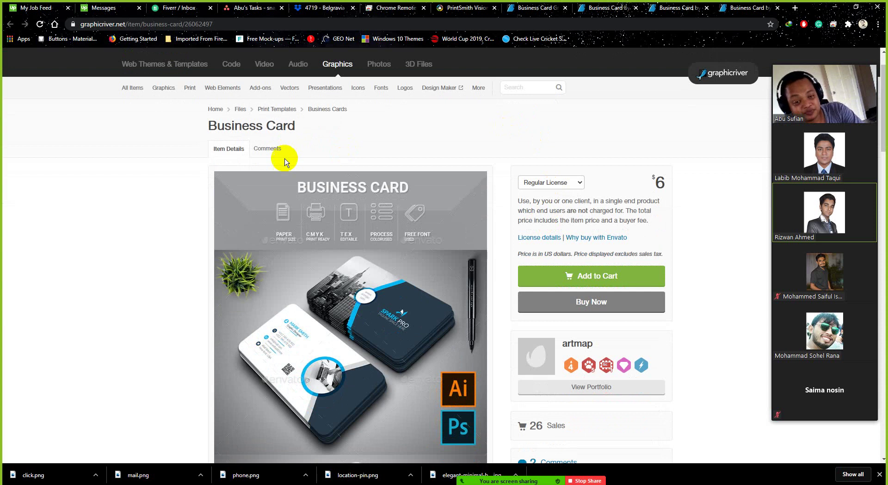
scroll(284, 162, "down", 20)
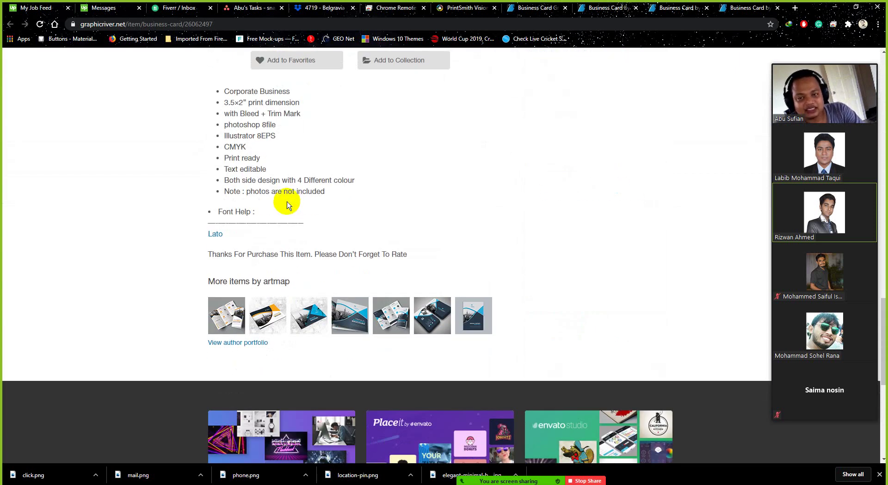
scroll(288, 205, "up", 1)
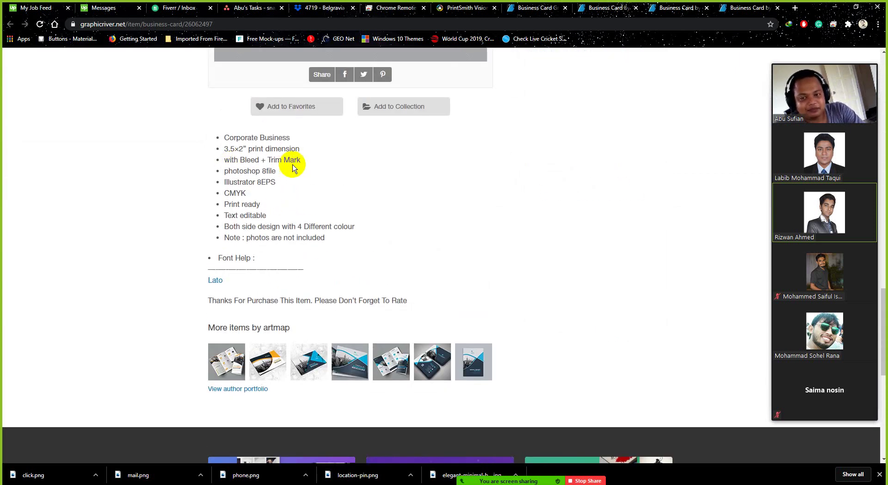
scroll(539, 250, "up", 9)
scroll(540, 247, "up", 13)
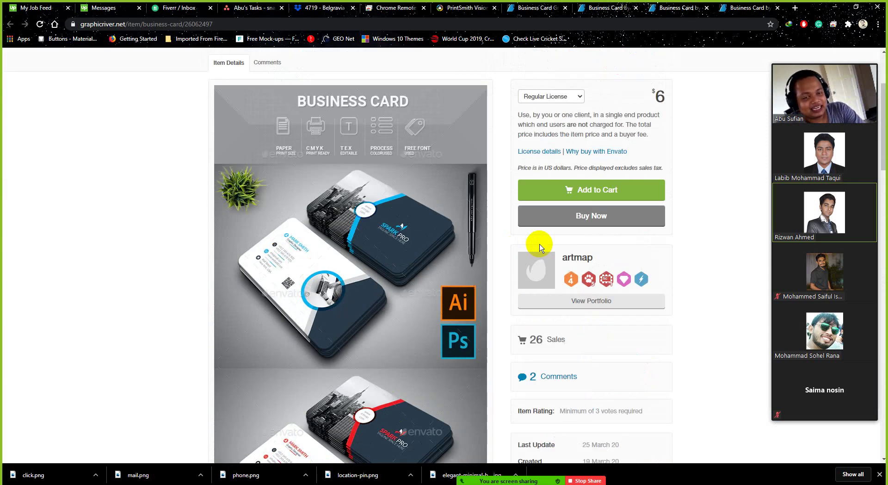
scroll(454, 276, "down", 1)
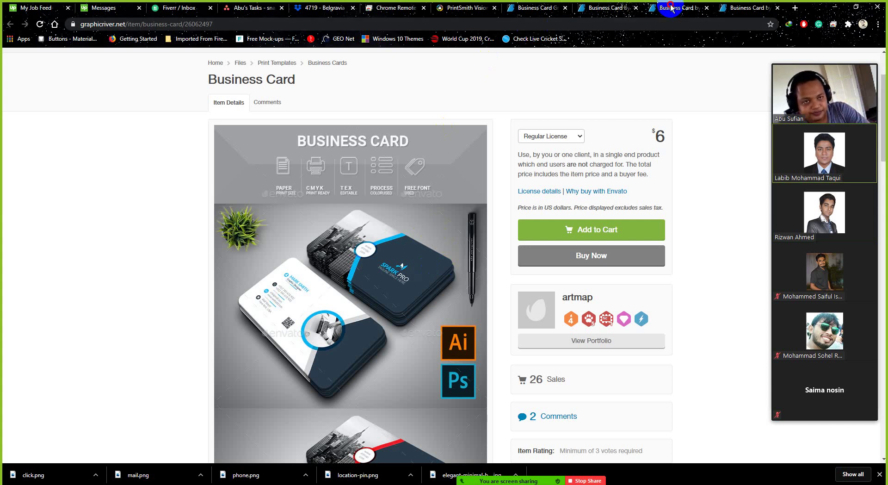
Step: Return to the StyleArt item, open its enlarged screenshots and examine the orange square-cornered Dream Studio card
left_click(607, 7)
scroll(417, 259, "up", 15)
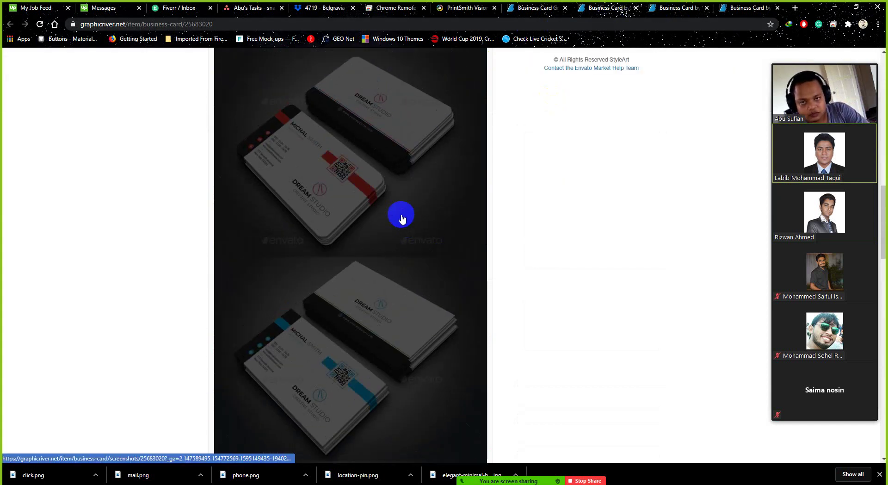
left_click(401, 215)
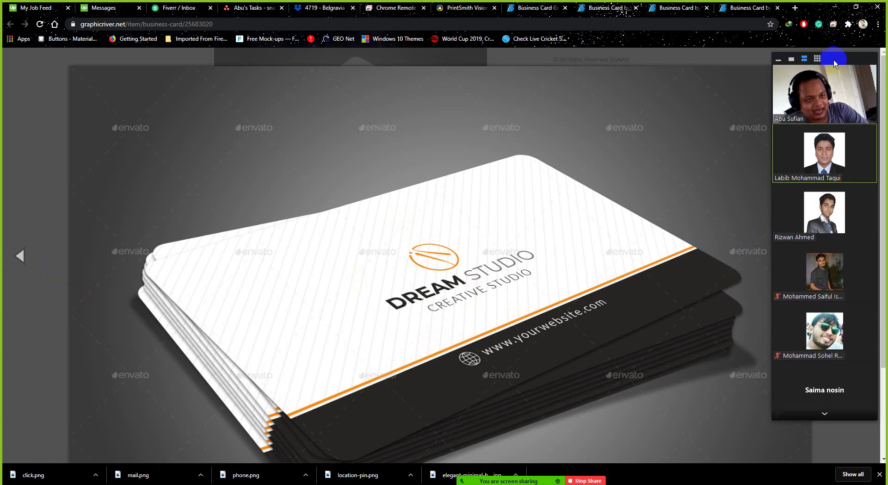
left_click_drag(838, 56, 507, 437)
left_click(867, 256)
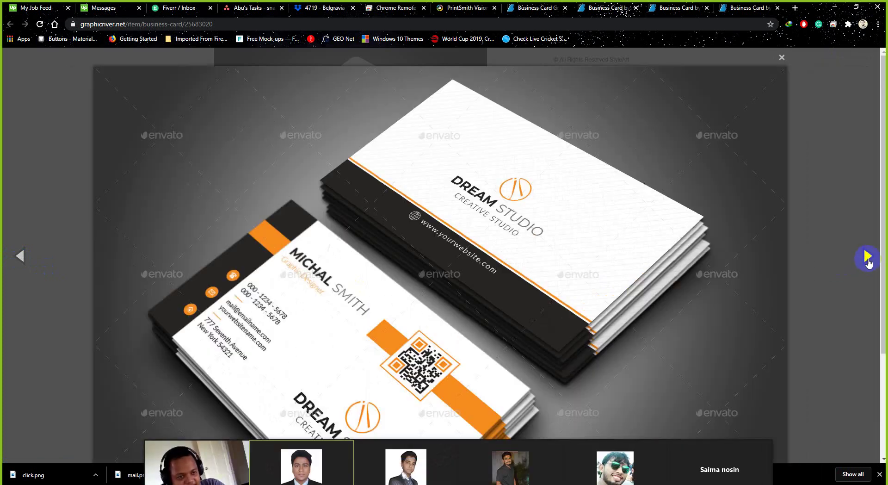
scroll(222, 303, "down", 2)
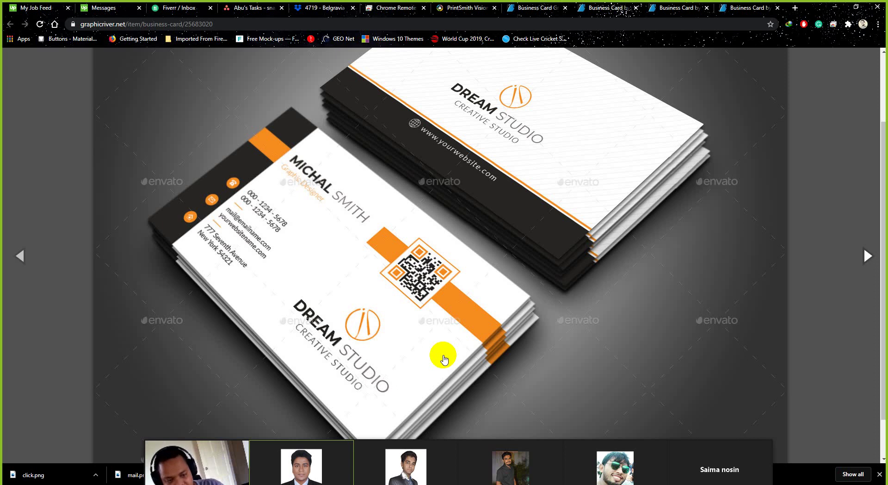
Step: Switch to Photoshop with Face Duplicate.psd, fit the whole canvas in view and move the meeting video strip off the layer list
mouse_move(691, 456)
left_click_drag(679, 452, 849, 99)
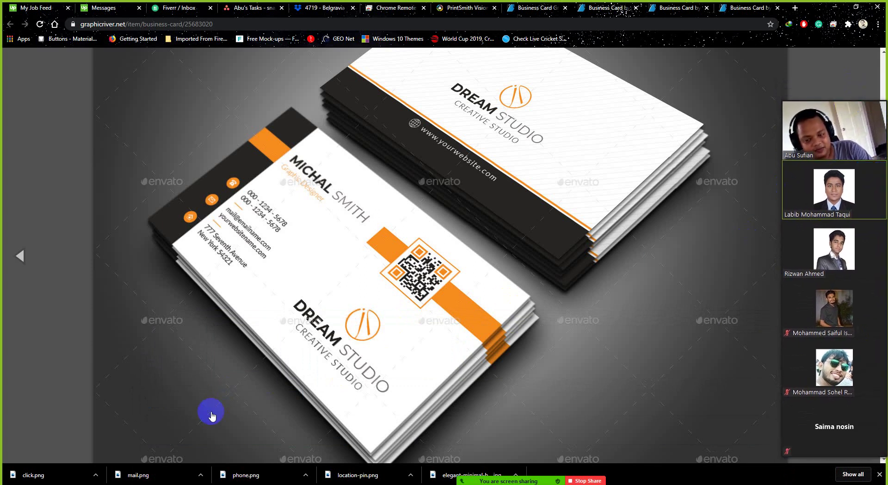
left_click(190, 482)
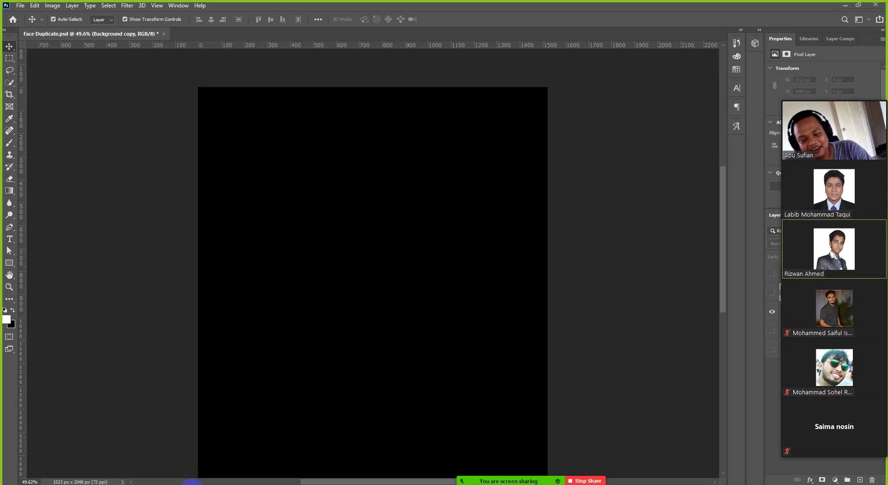
scroll(207, 236, "down", 1)
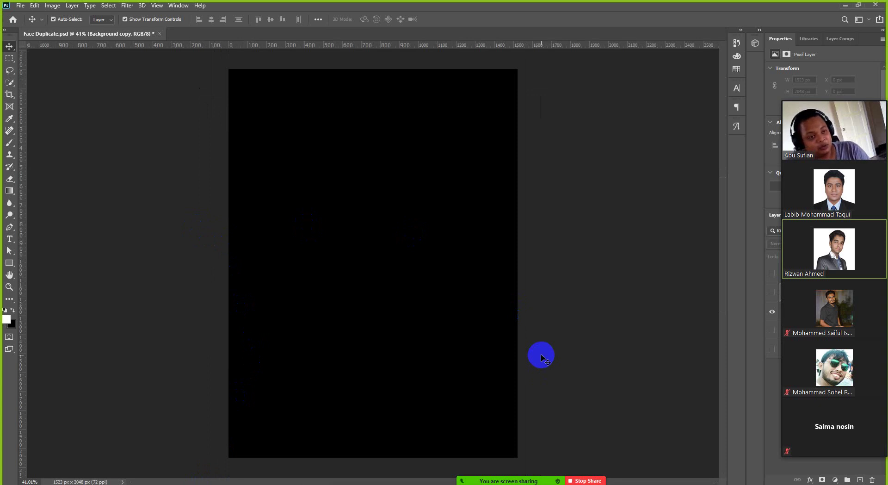
mouse_move(851, 99)
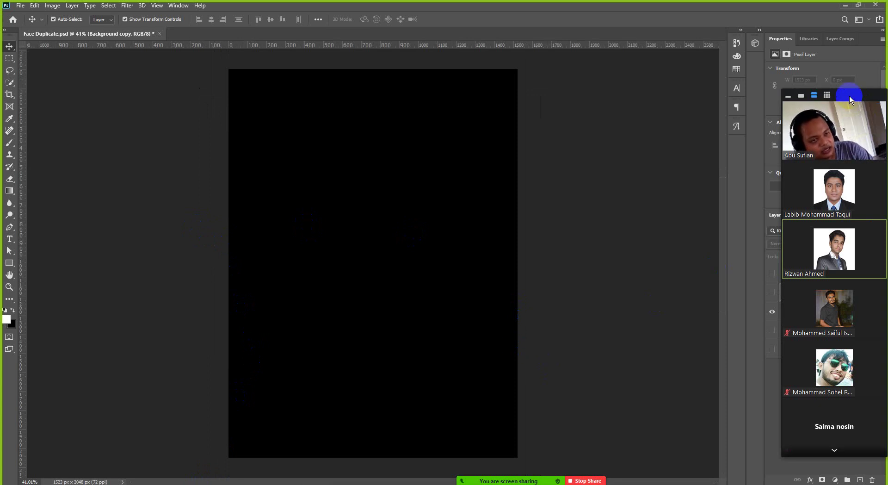
left_click_drag(850, 100, 350, 259)
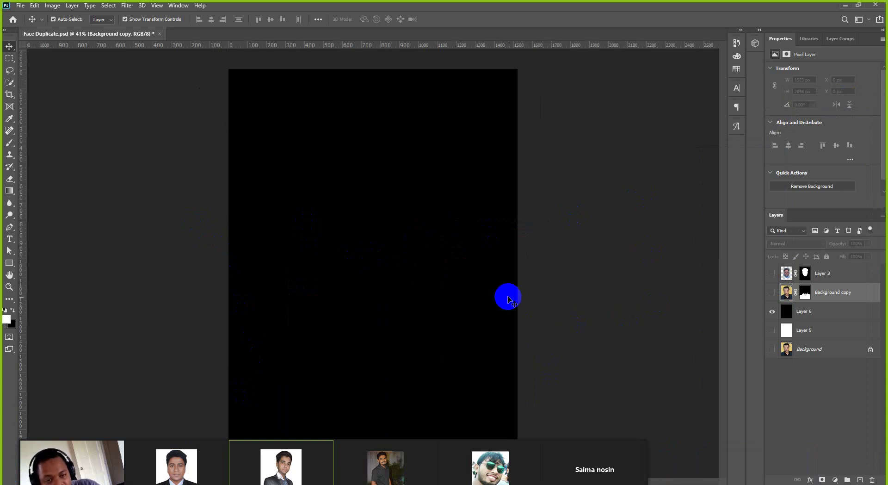
Step: Duplicate the Background layer and hide the black Layer 6, leaving the masked Background copy hidden
left_click(771, 292)
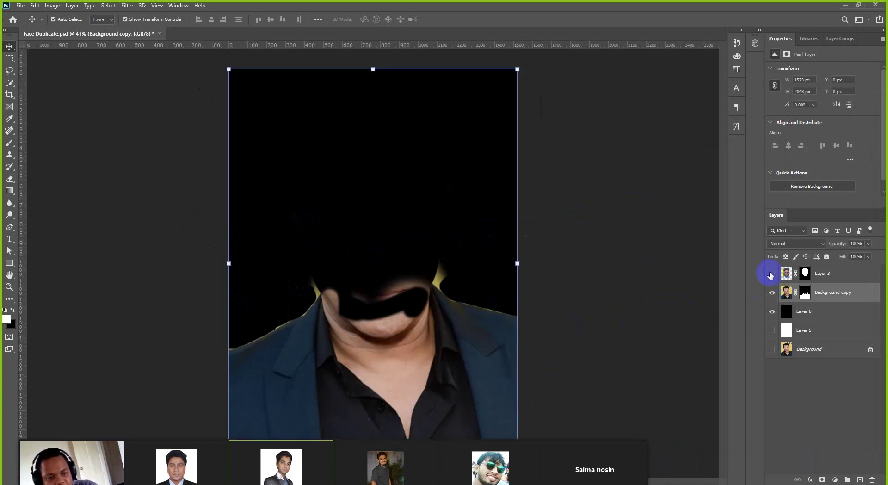
left_click(772, 292)
left_click_drag(806, 349, 860, 480)
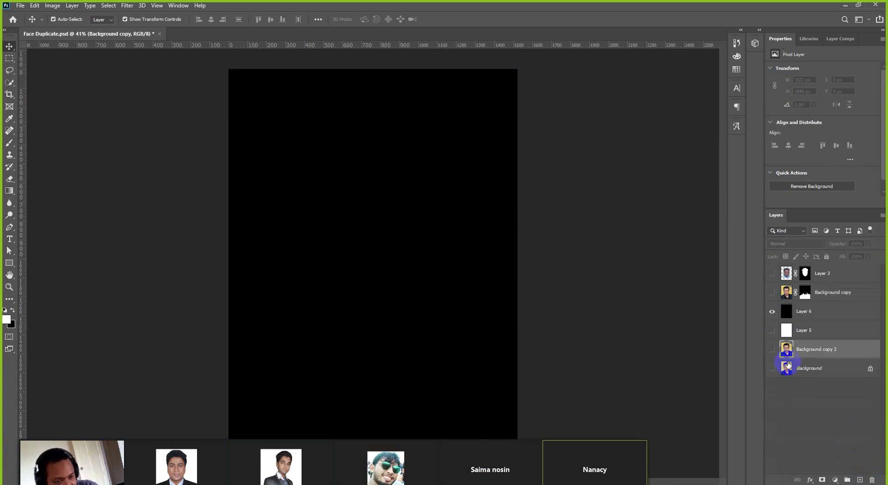
left_click(772, 311)
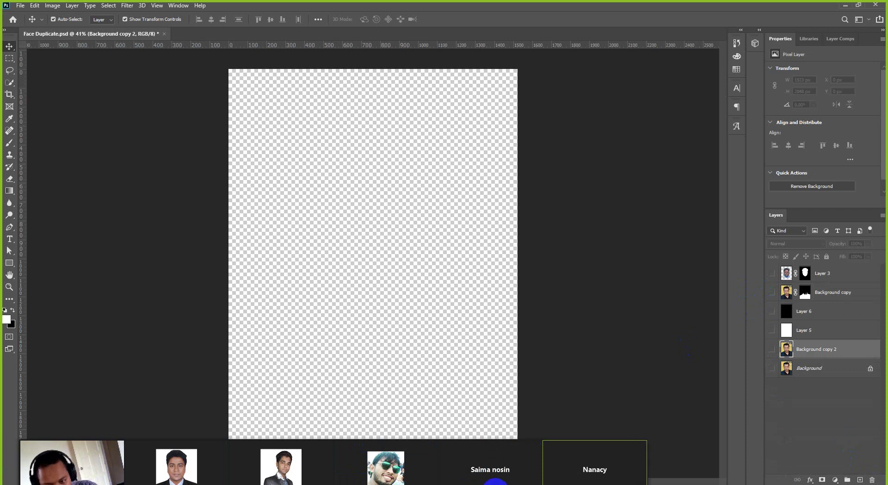
left_click_drag(559, 452, 559, 363)
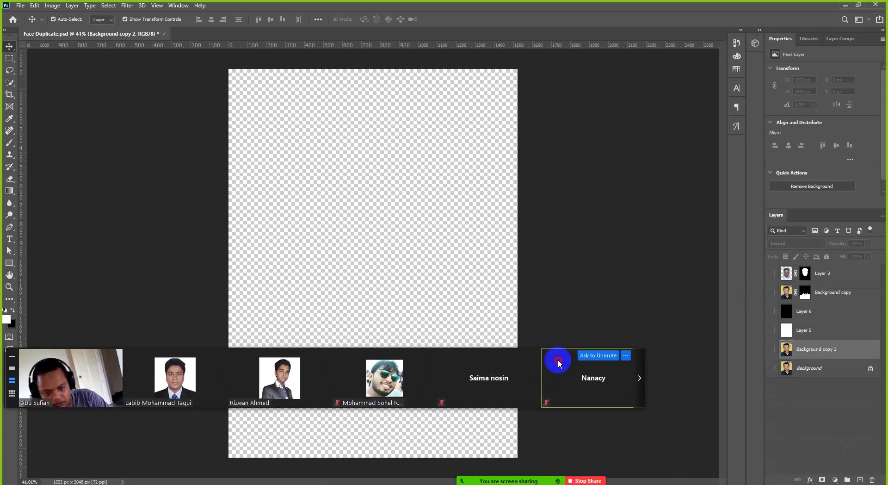
key("alt+Tab")
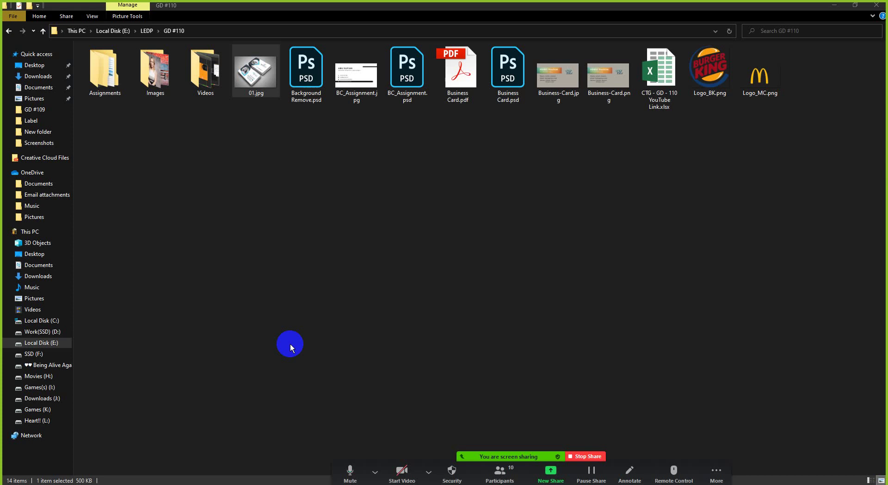
left_click(206, 479)
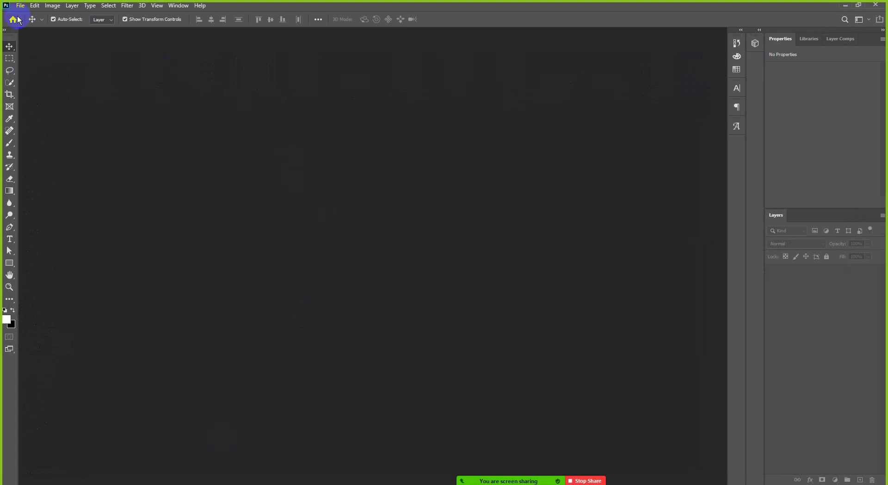
Step: Create a new business card document 3.5 inches wide and 2 inches high at 300 pixels/inch, CMYK Color and white background
left_click(20, 5)
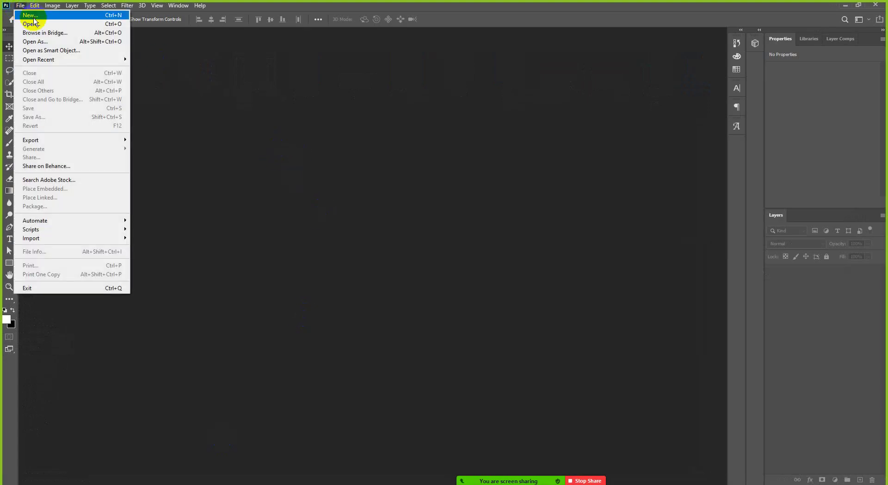
left_click(32, 16)
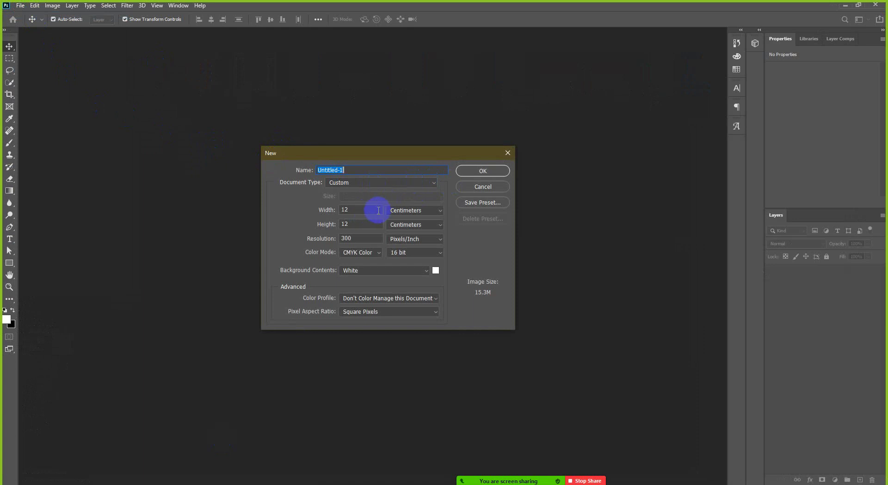
left_click(408, 210)
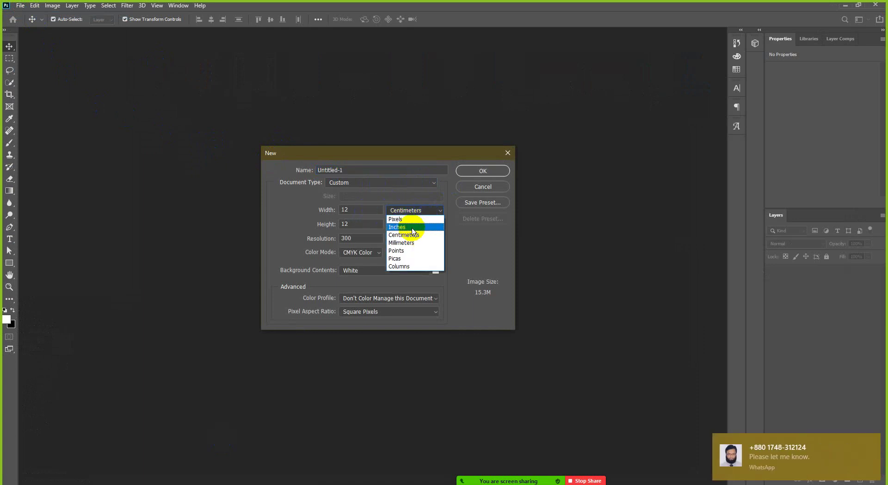
left_click(412, 227)
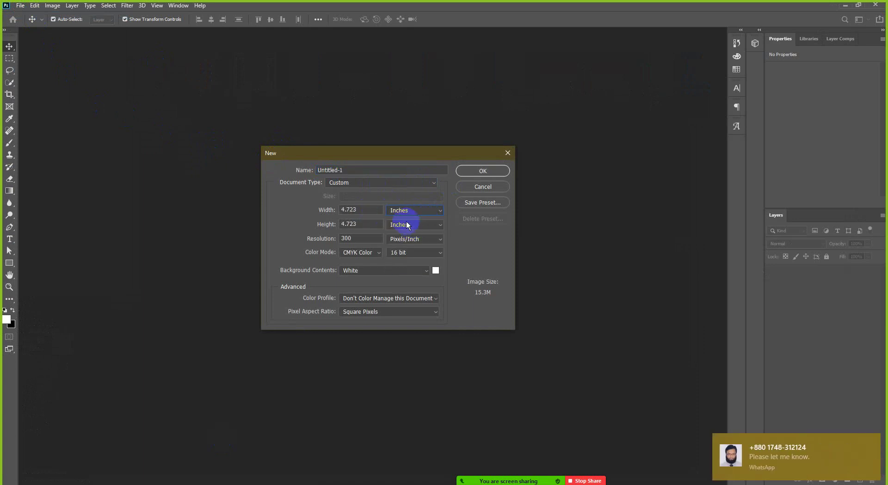
left_click(360, 209)
left_click_drag(296, 214, 242, 210)
type("3.")
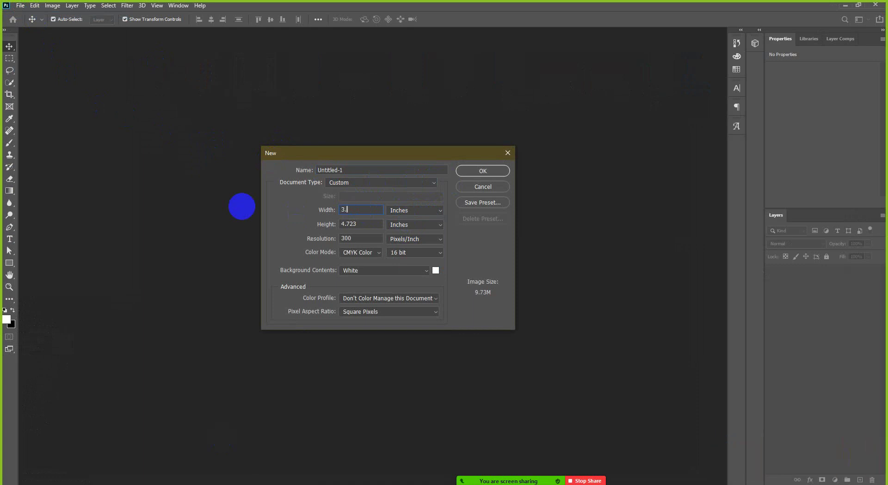
type("5")
key("Tab")
type("2")
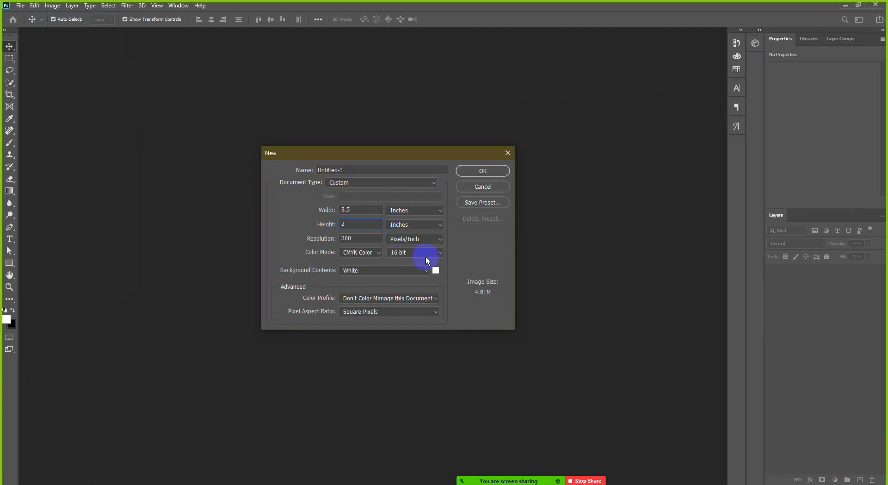
left_click(476, 172)
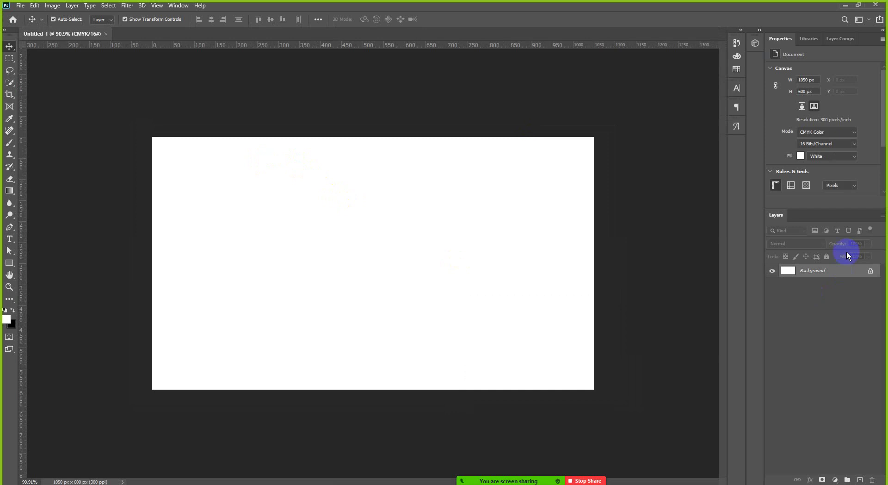
Step: Unlock the Background layer and create a black 3 in by 1.5 in rectangle centred on the canvas
left_click(867, 276)
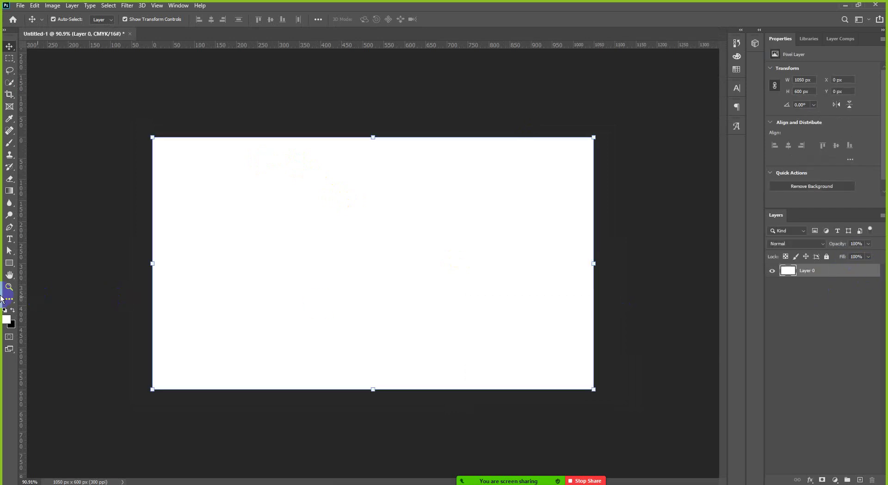
left_click(10, 263)
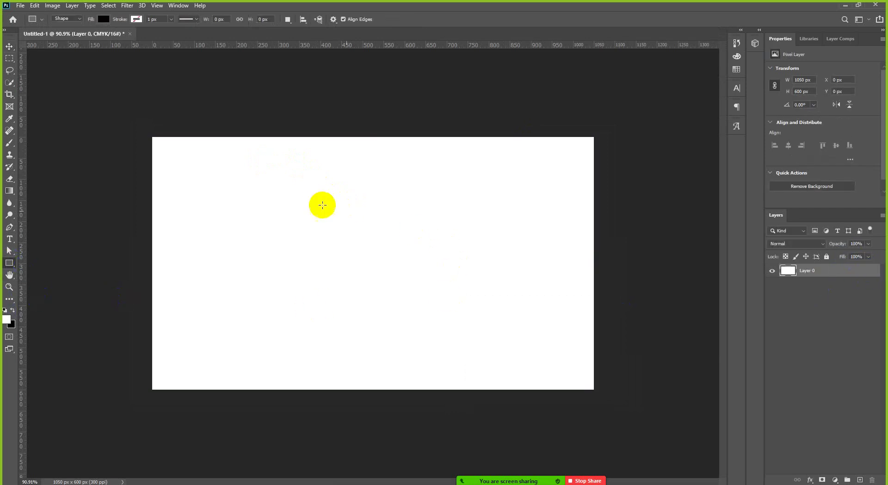
left_click(318, 204)
left_click(394, 207)
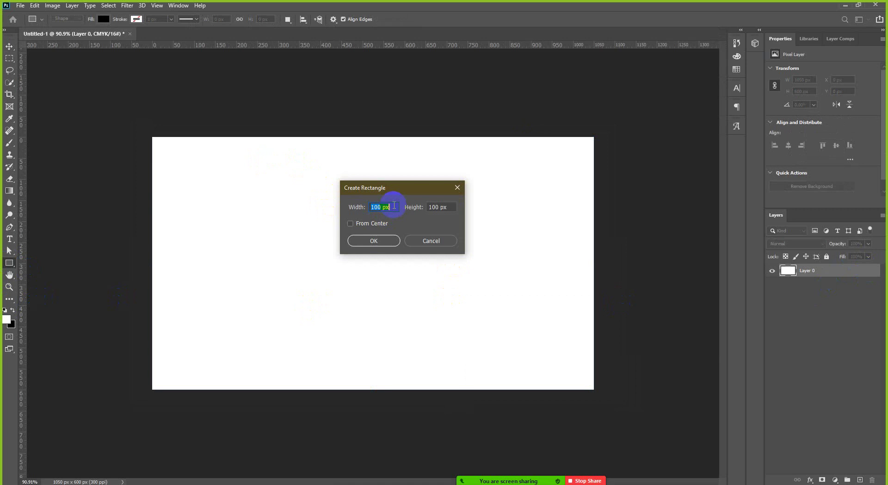
type("3")
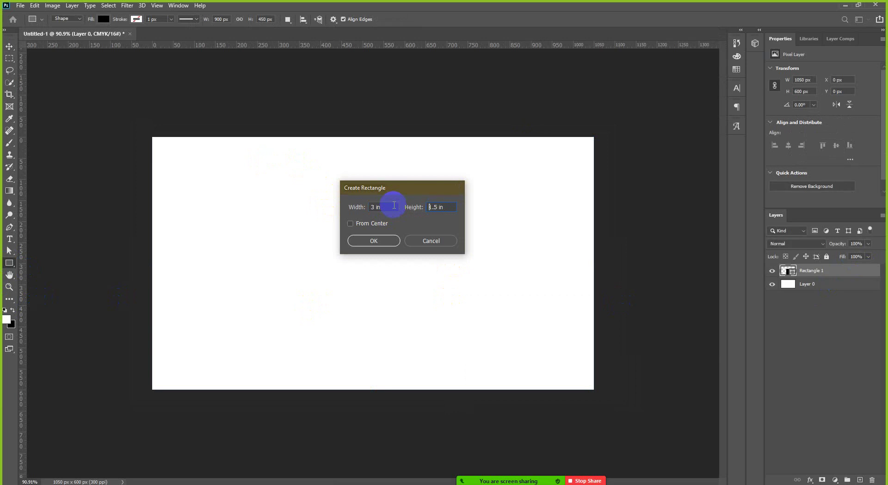
key("Return")
left_click(10, 46)
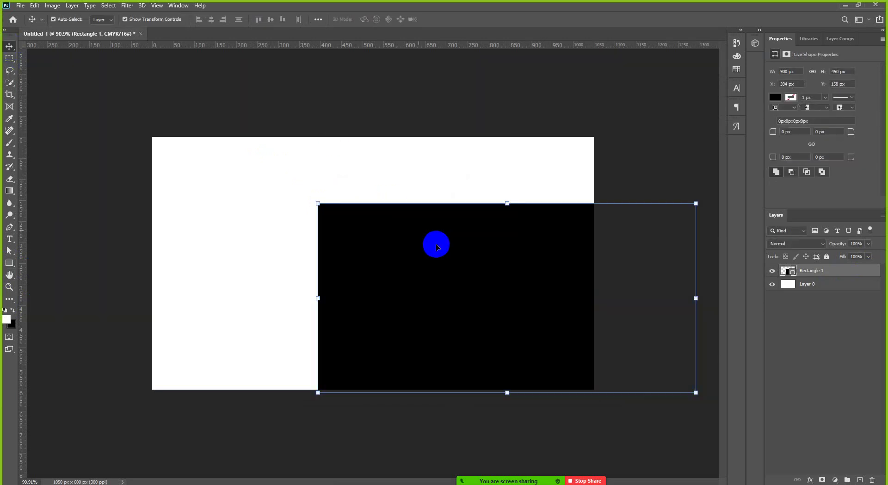
left_click_drag(469, 251, 335, 216)
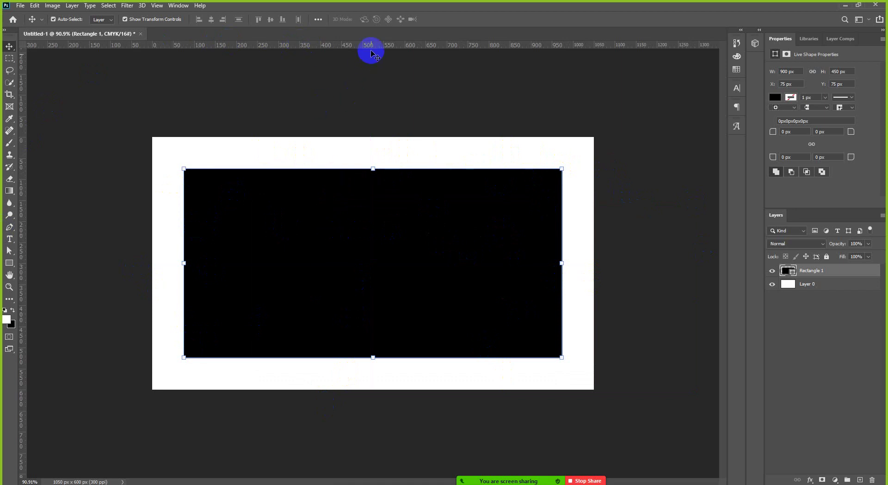
Step: Place guides along all four edges of the black rectangle and through its horizontal and vertical centre
left_click_drag(377, 44, 370, 170)
left_click_drag(291, 44, 333, 357)
left_click_drag(204, 45, 181, 224)
left_click_drag(486, 44, 560, 243)
left_click_drag(366, 44, 373, 263)
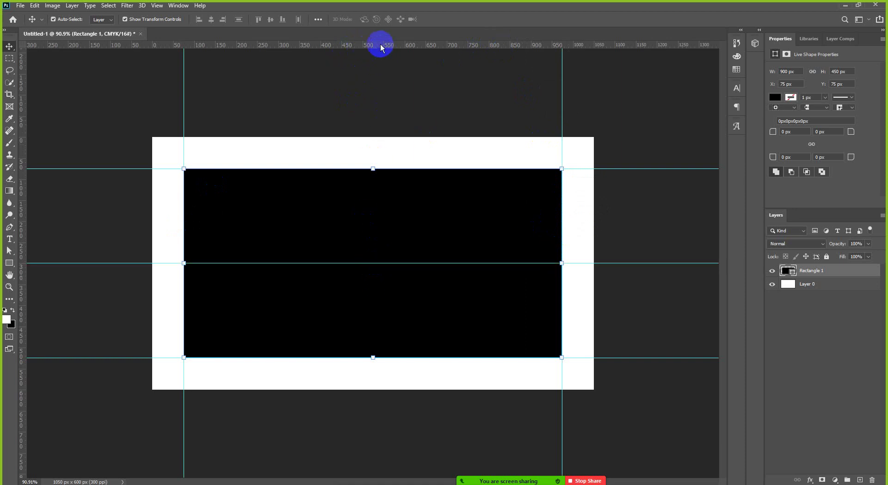
left_click_drag(381, 46, 373, 179)
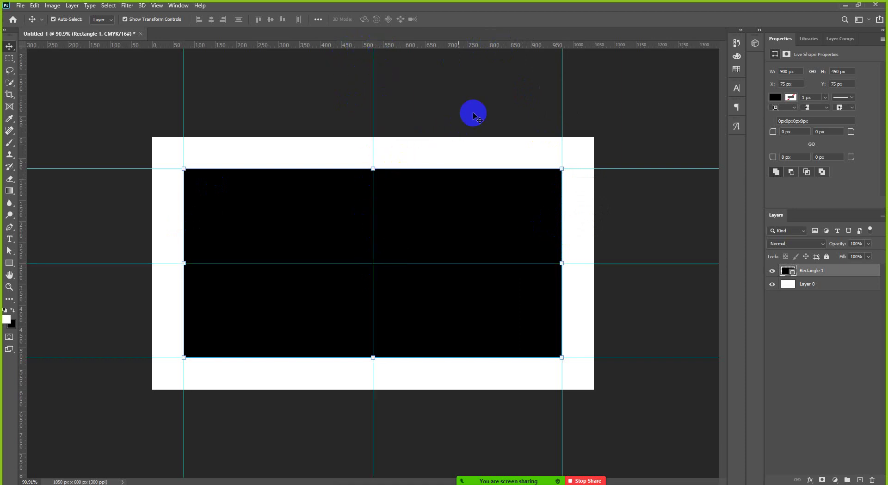
Step: Delete the black rectangle, keeping the guides over the white card layer
left_click(470, 199)
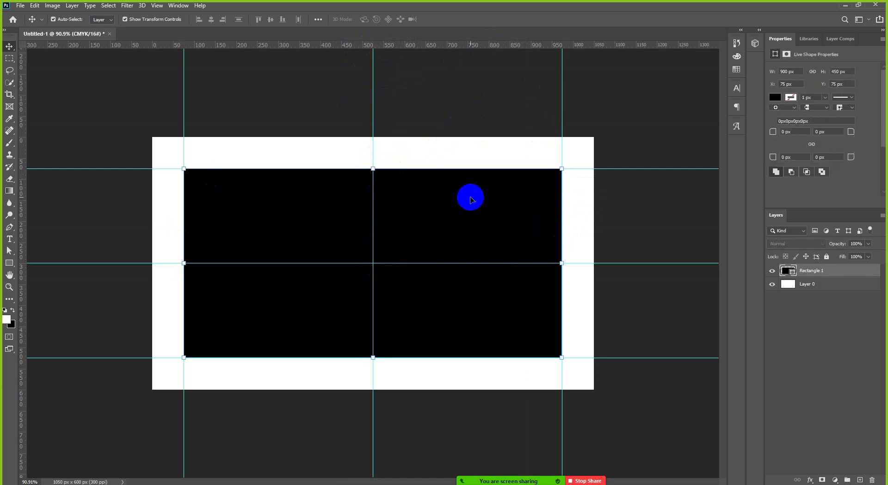
key("Delete")
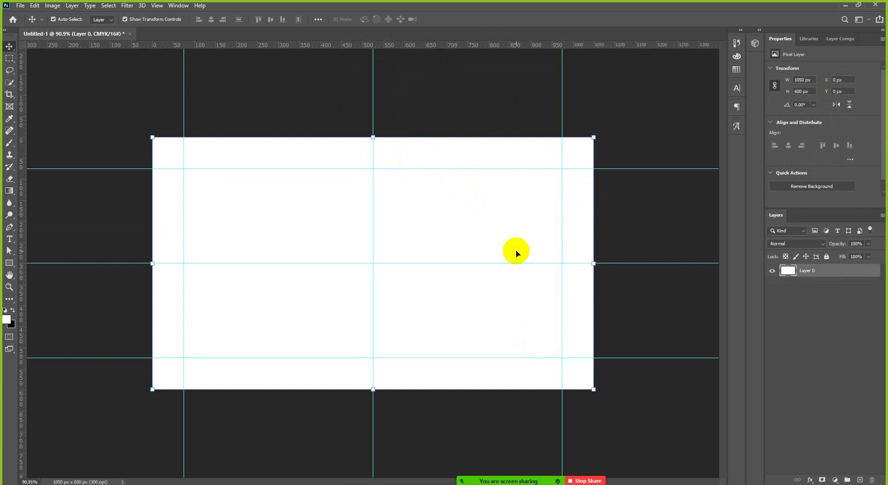
key("ctrl+1")
scroll(526, 323, "up", 1)
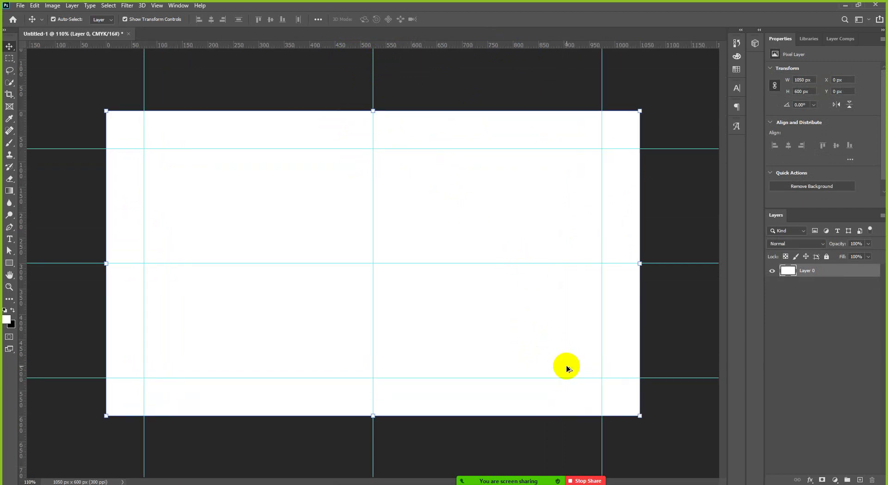
Step: Look through the meeting's participant list, minimize it and return to the guided card canvas
left_click(499, 473)
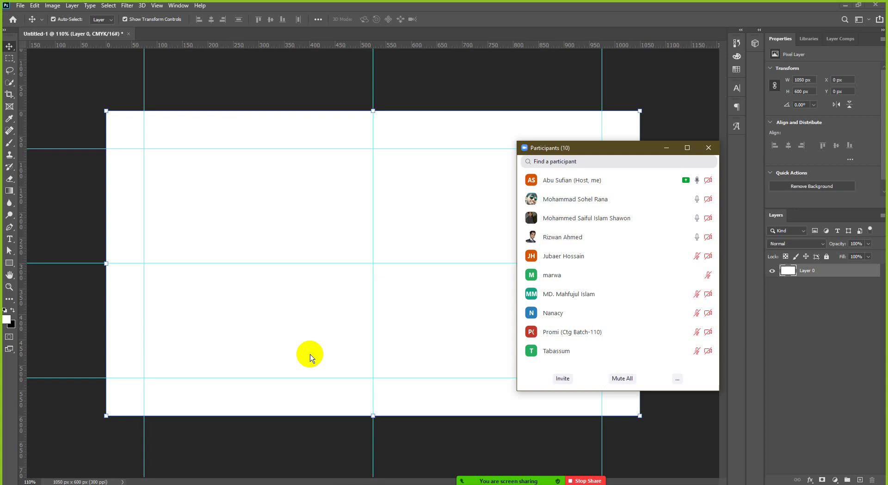
left_click(666, 148)
scroll(327, 235, "down", 2)
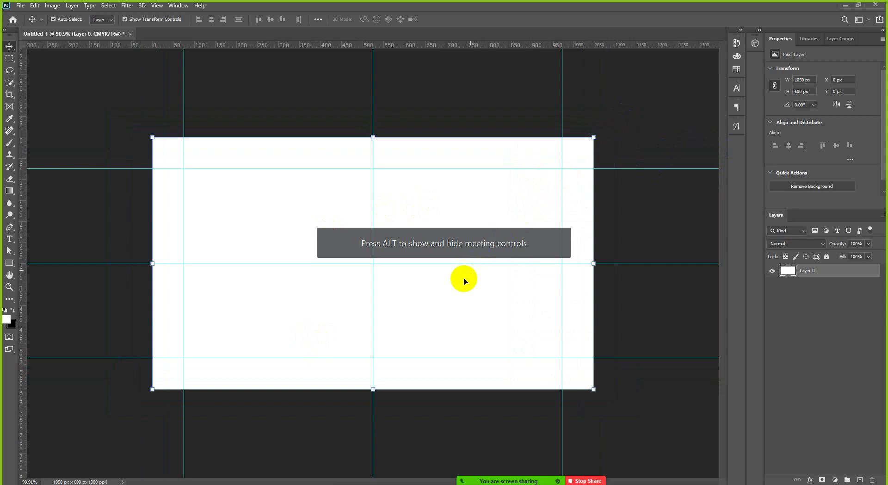
key("ctrl+1")
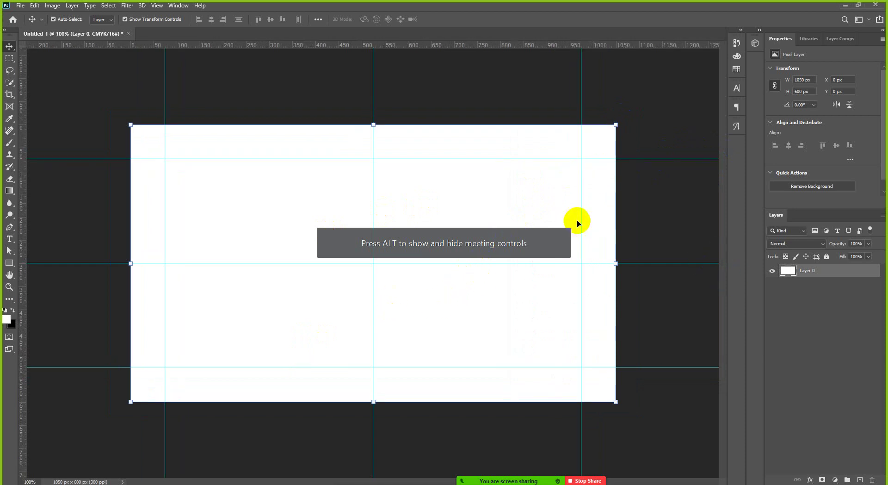
scroll(245, 303, "down", 1)
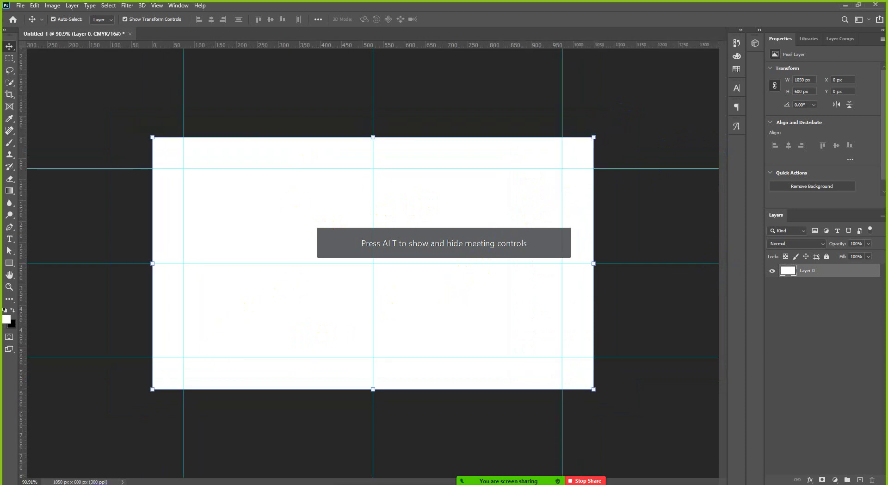
mouse_move(145, 484)
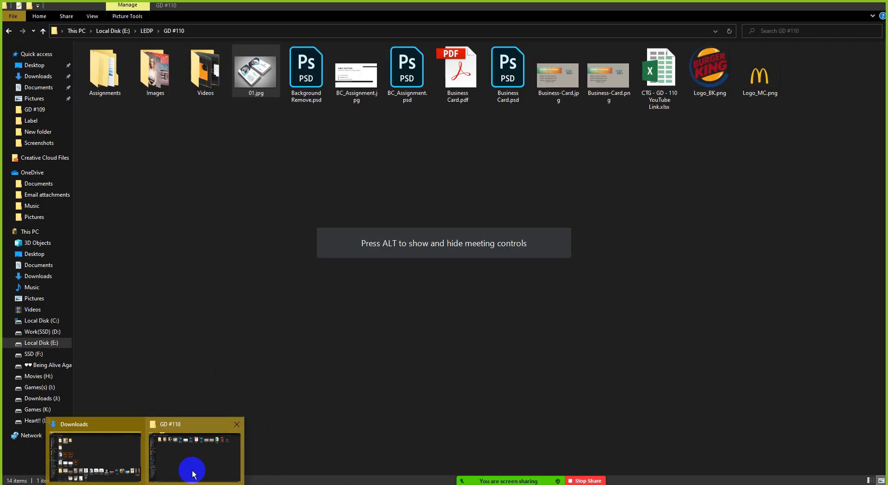
left_click(191, 469)
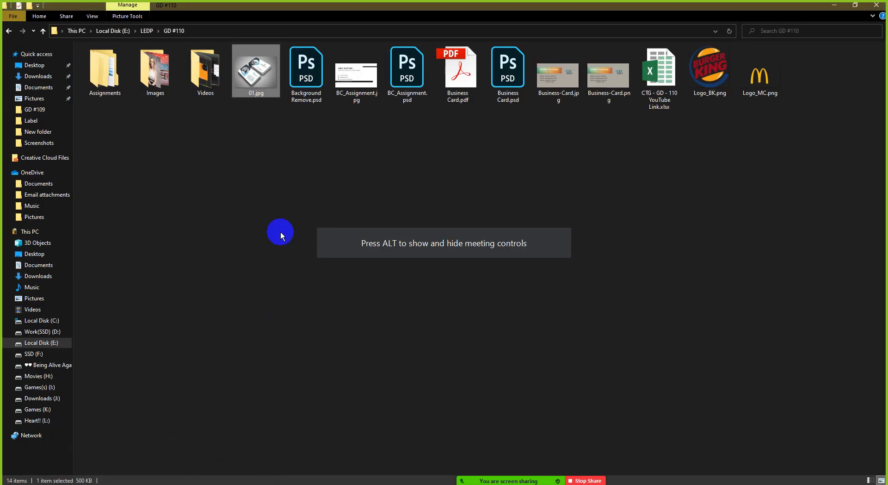
left_click(212, 479)
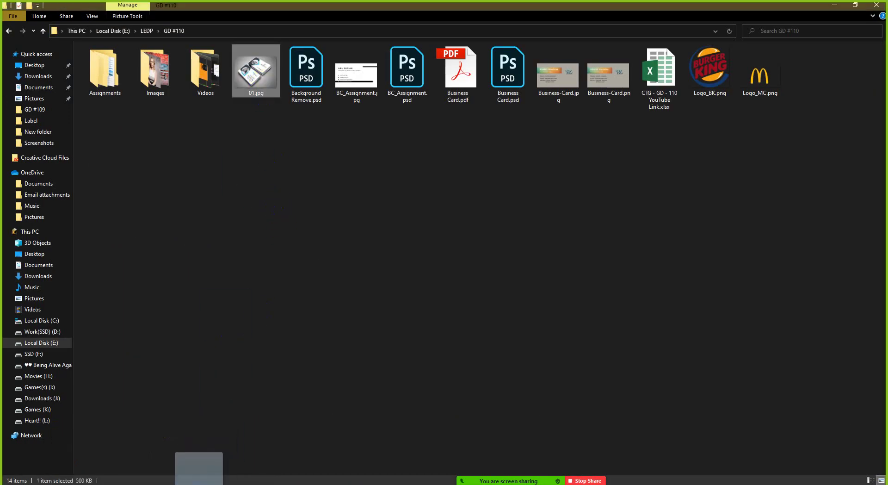
left_click_drag(413, 282, 422, 254)
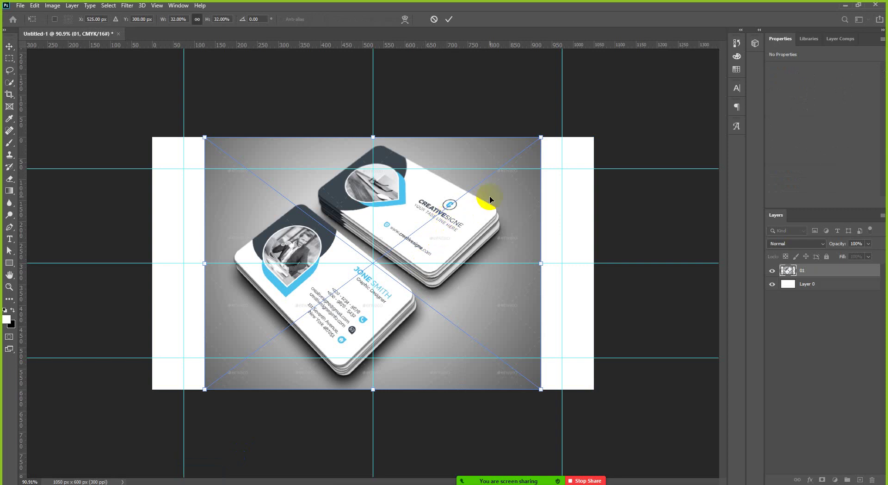
left_click(438, 20)
left_click(20, 5)
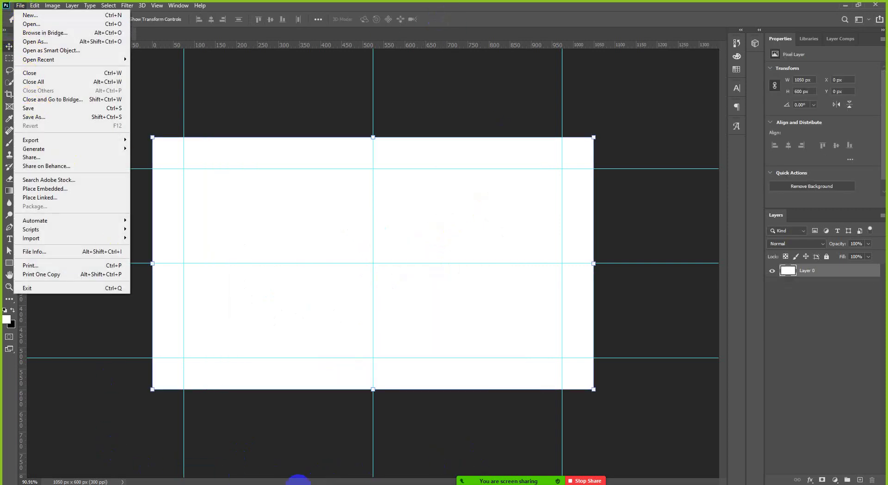
Step: Check the microphone status of the meeting participants once more and minimize their list
left_click(500, 471)
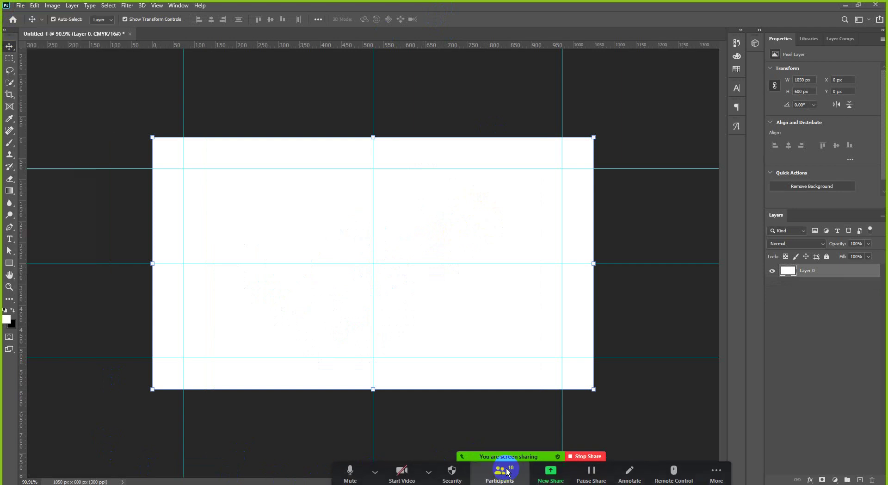
mouse_move(592, 254)
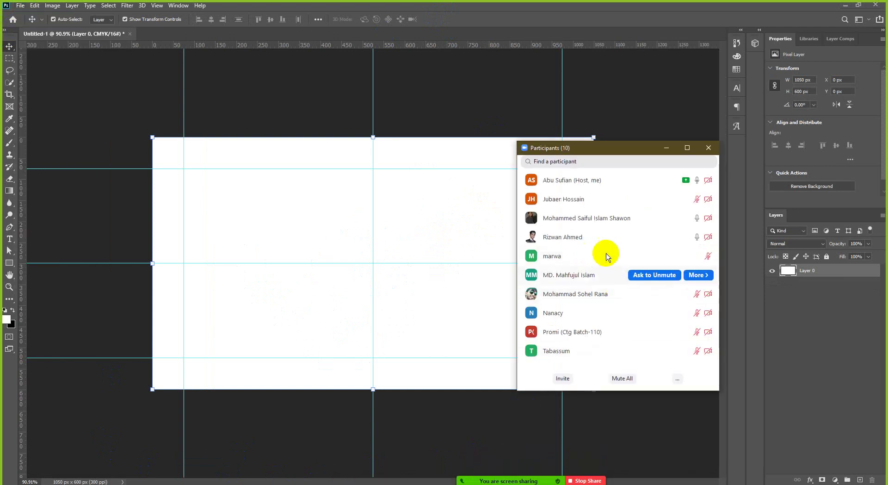
mouse_move(604, 204)
mouse_move(592, 300)
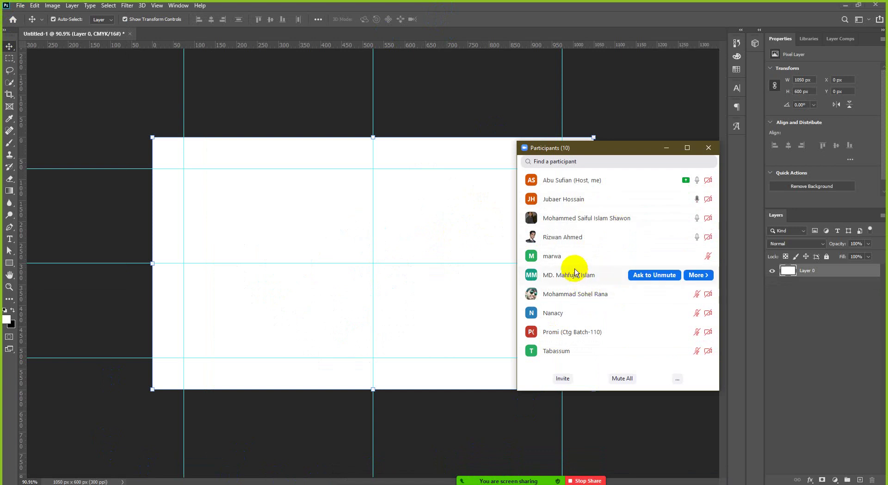
left_click(644, 159)
left_click(665, 148)
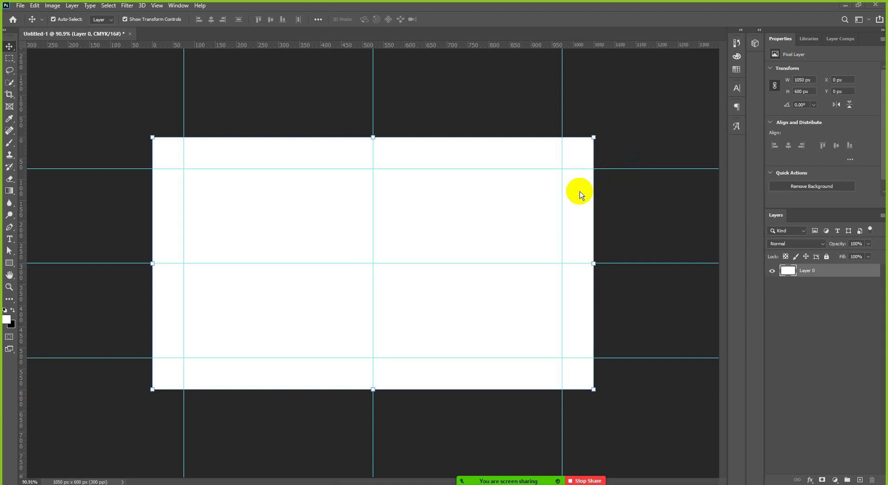
scroll(500, 232, "down", 6)
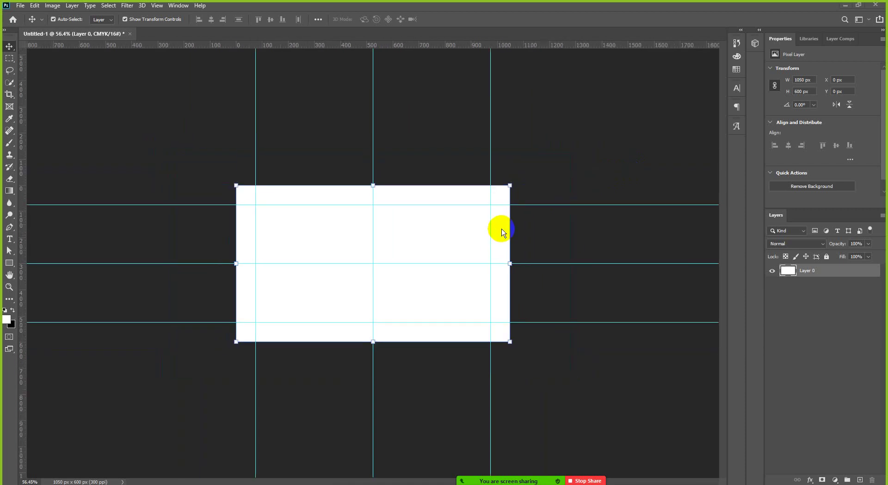
scroll(501, 228, "down", 4)
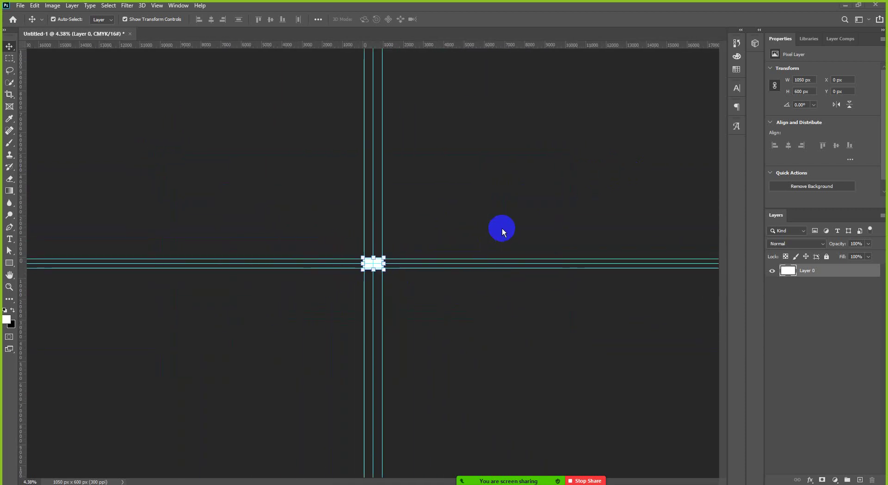
scroll(548, 228, "up", 8)
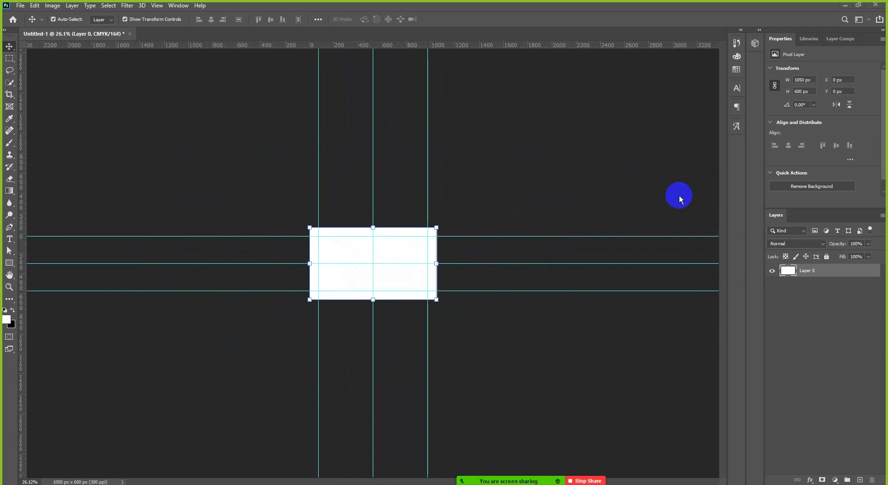
scroll(664, 208, "up", 3)
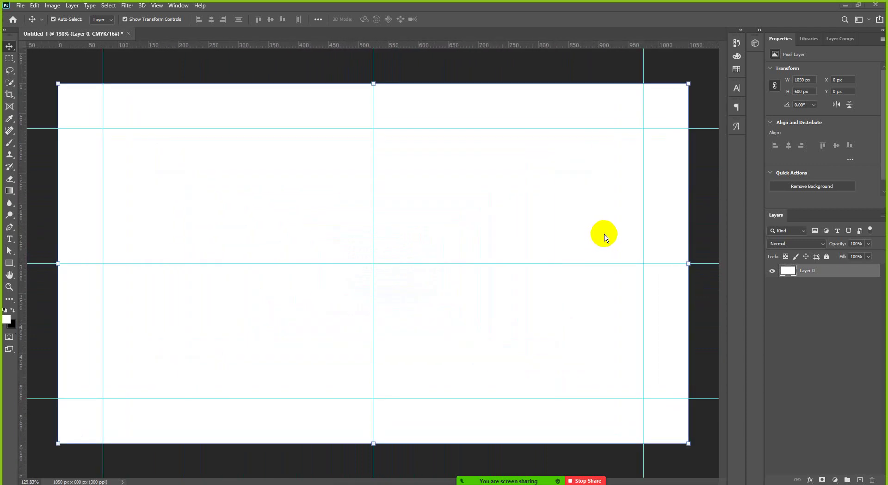
scroll(604, 239, "down", 1)
scroll(606, 236, "down", 2)
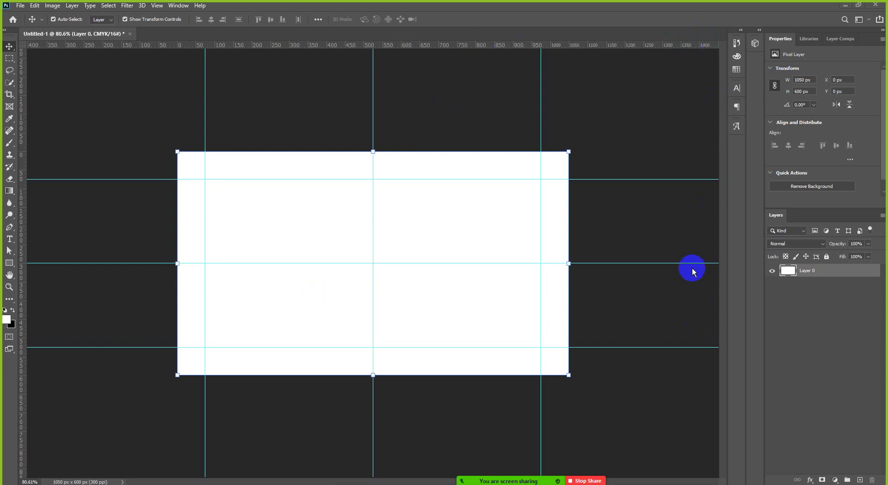
left_click(353, 248)
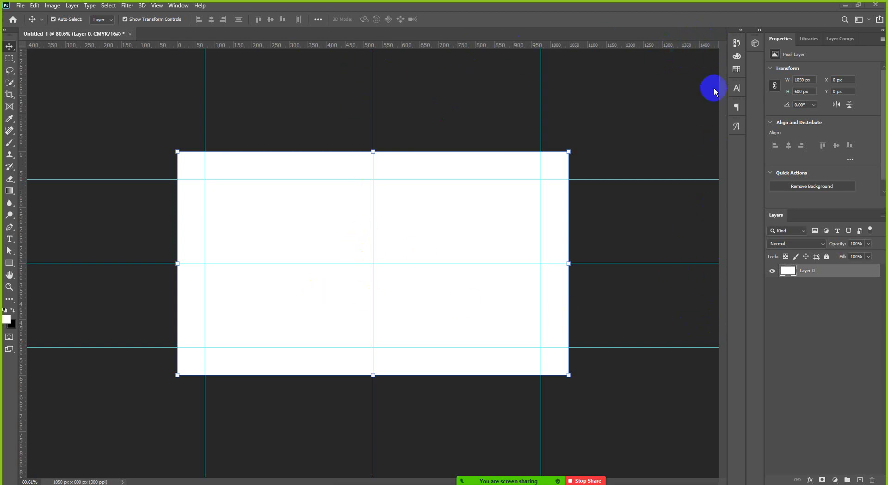
left_click(450, 269)
left_click(433, 250)
left_click(431, 146)
left_click(488, 160)
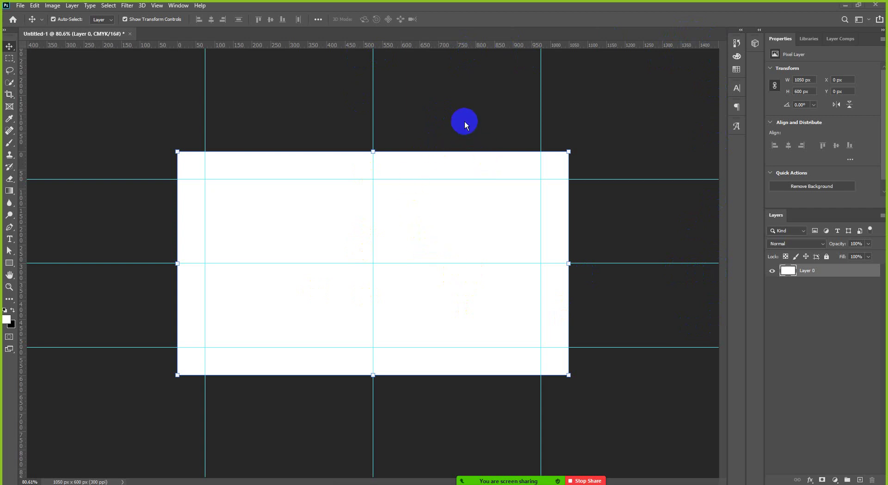
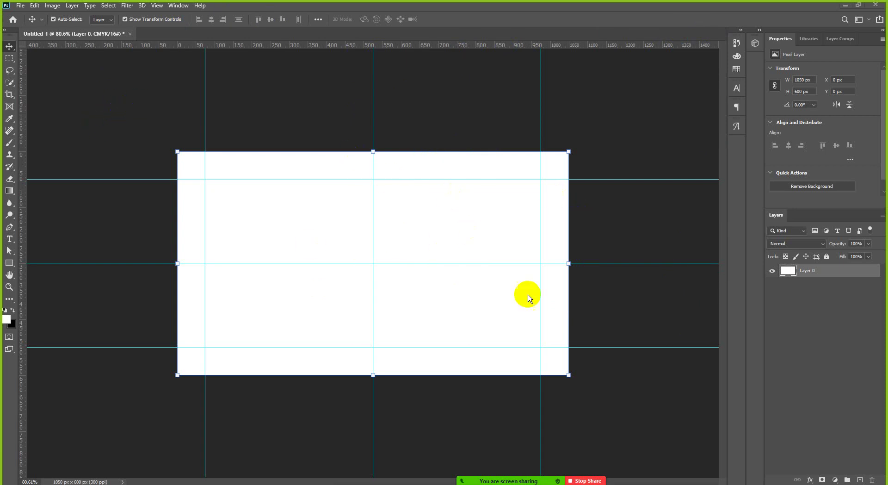
Step: Place the image 01.jpg from the LEDP\GD #110 folder as an embedded object on the card
left_click(21, 6)
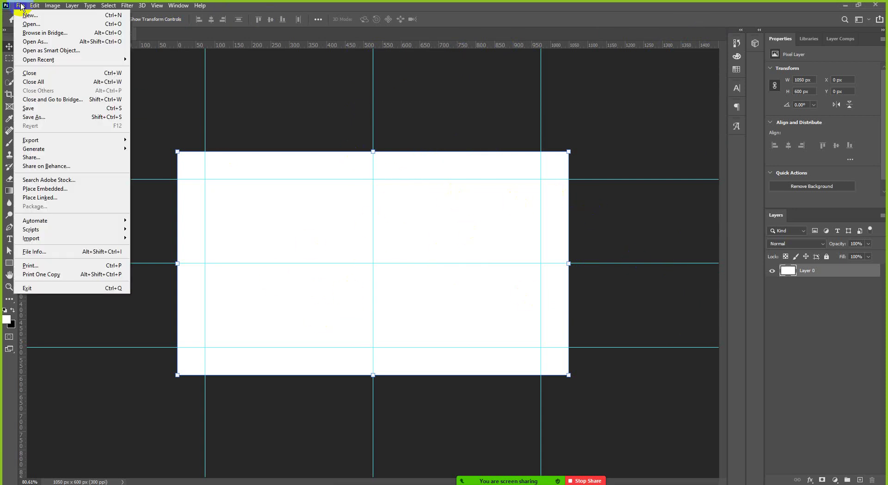
left_click(68, 189)
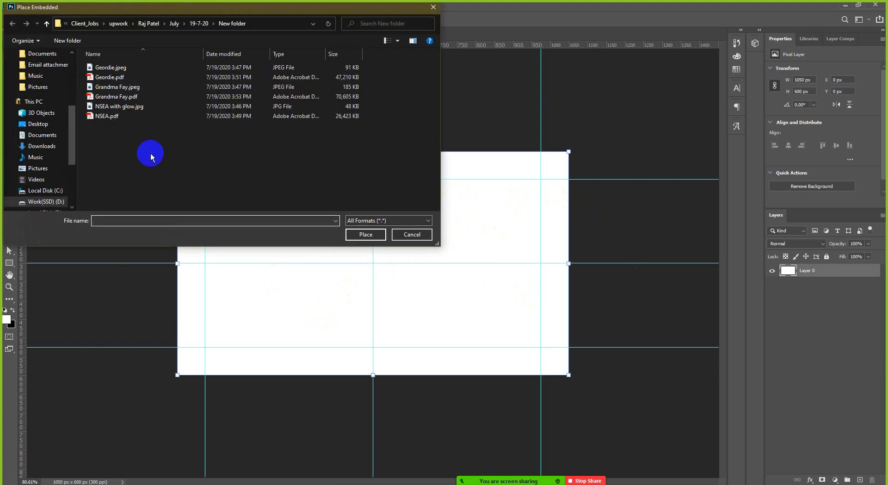
scroll(65, 99, "up", 3)
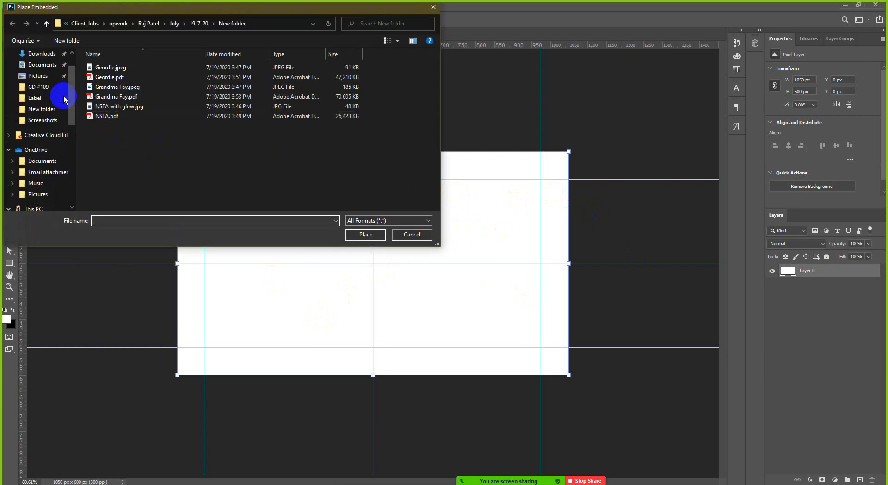
left_click(39, 87)
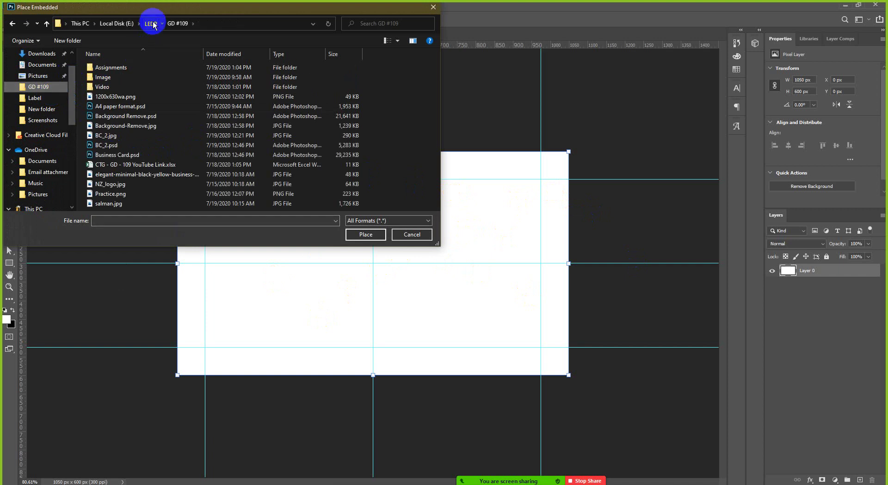
left_click(151, 24)
double_click(105, 77)
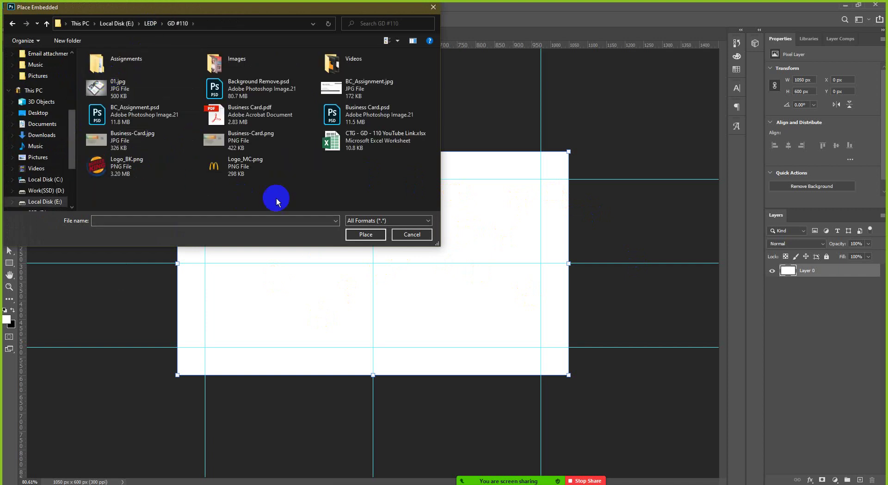
double_click(97, 88)
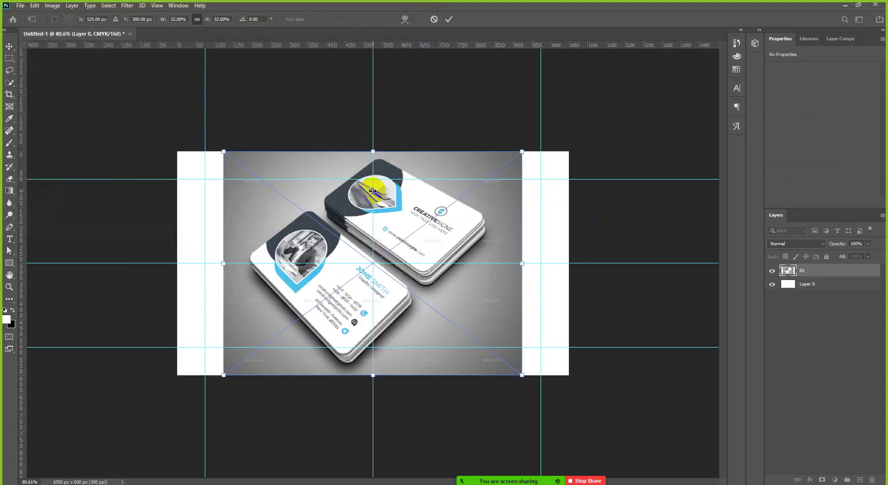
scroll(318, 264, "up", 3)
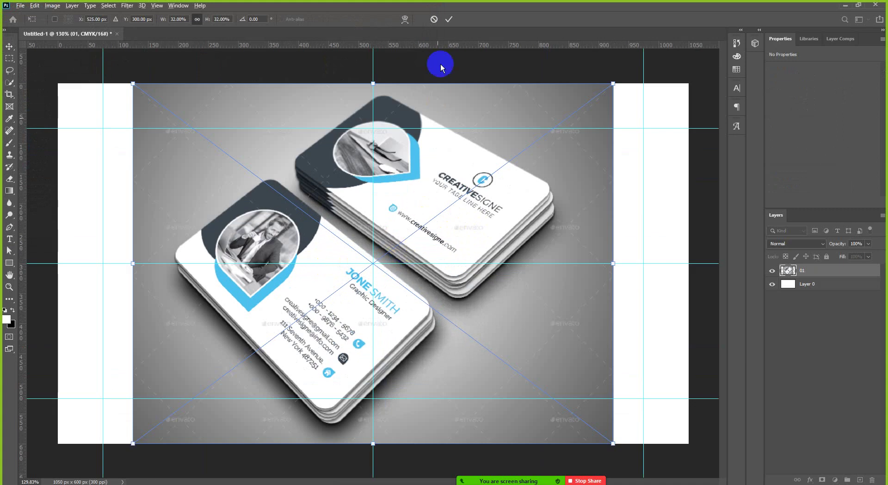
left_click(449, 19)
Step: Rotate the placed card image to about -40.07° so the lower card lies nearly horizontal
scroll(450, 161, "down", 1)
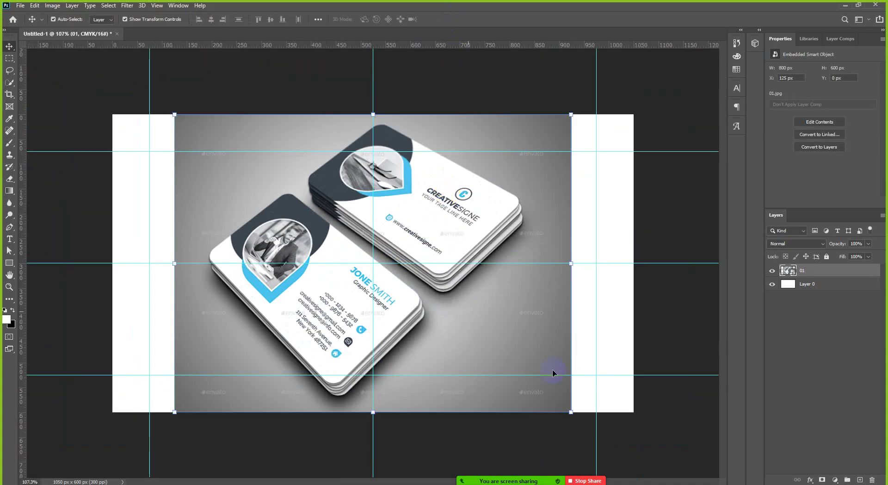
left_click_drag(576, 419, 668, 248)
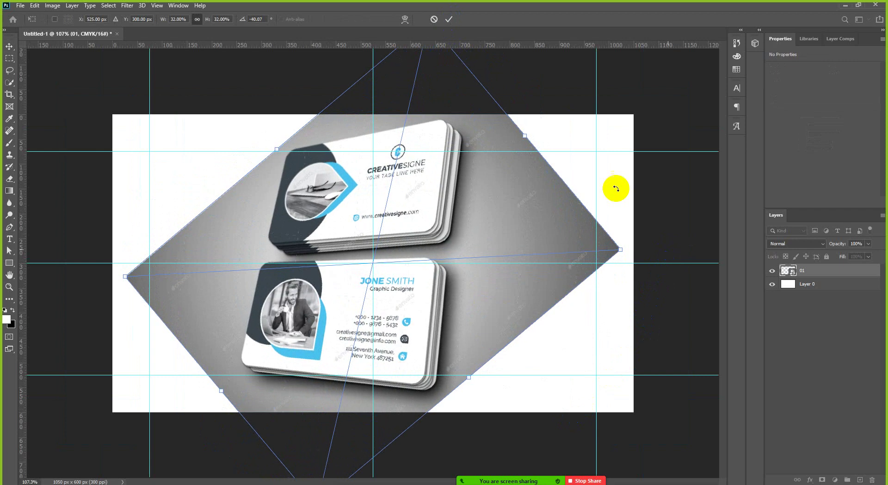
left_click(450, 19)
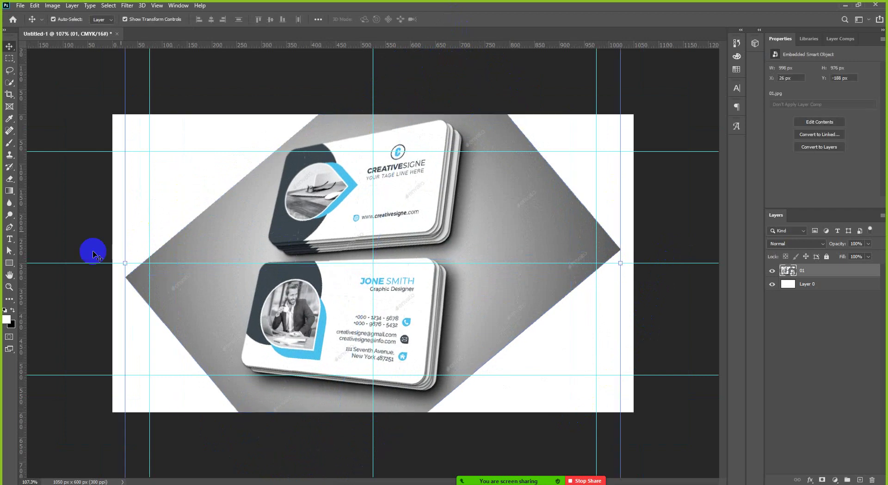
Step: Draw a rectangle about 419 × 289 px around the lower card, place its layer below image 01 and clip the image to it
left_click(8, 262)
left_click_drag(240, 251, 448, 394)
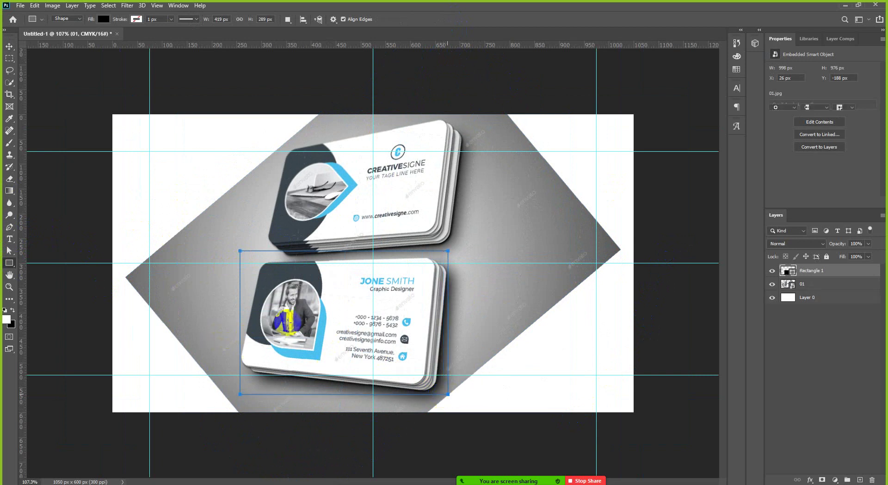
key("v")
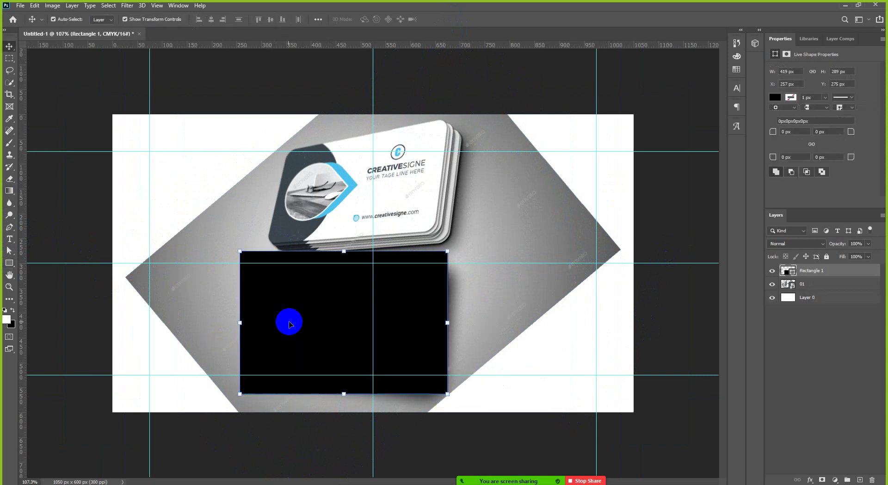
double_click(838, 277)
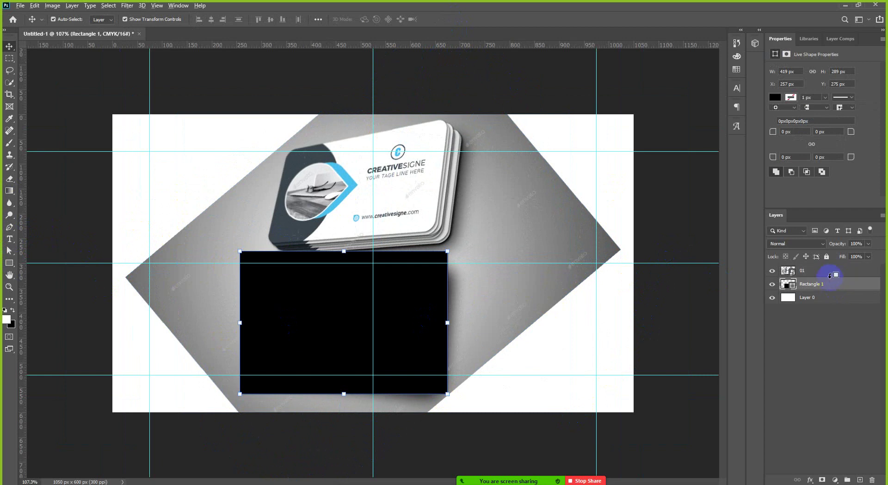
left_click(831, 275, "alt")
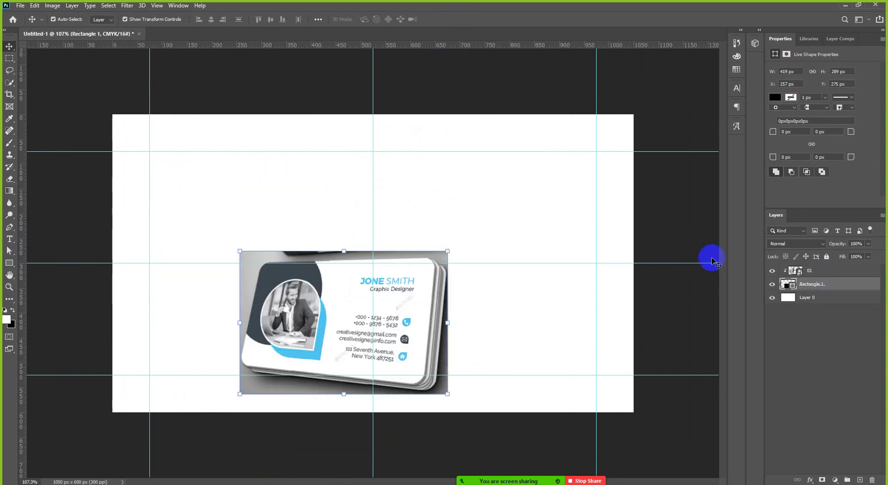
Step: Group the clipped image layer 01 with its rectangle and name the group Reference
left_click(413, 301)
left_click_drag(413, 301, 835, 284)
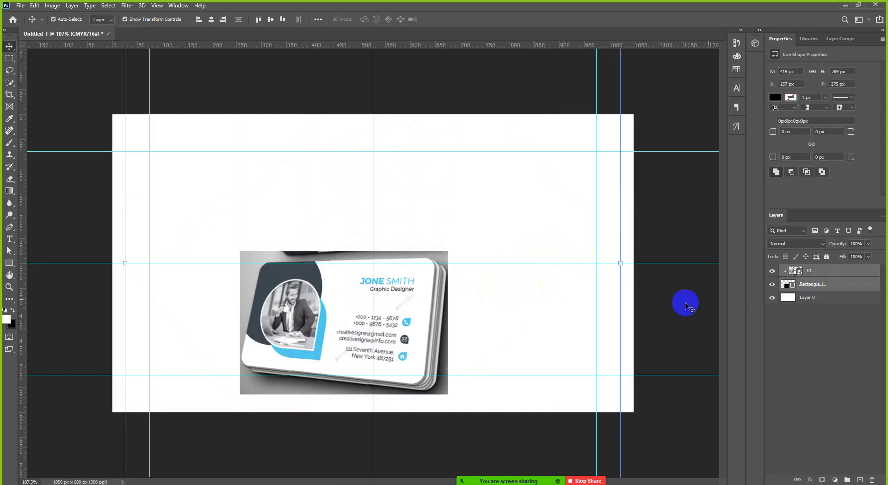
key("ctrl+g")
double_click(806, 269)
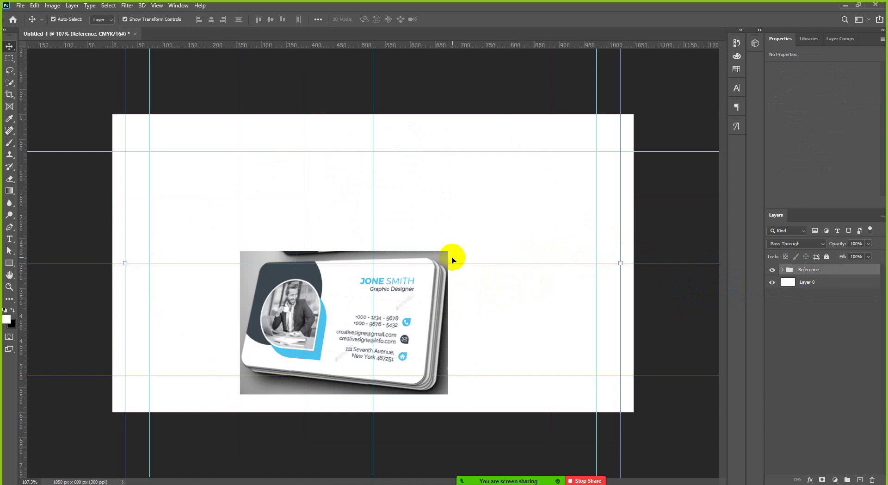
Step: Move the Reference group up into the right half of the card, deselect it and collapse the group
left_click(815, 268)
left_click_drag(397, 311, 565, 244)
left_click(566, 244)
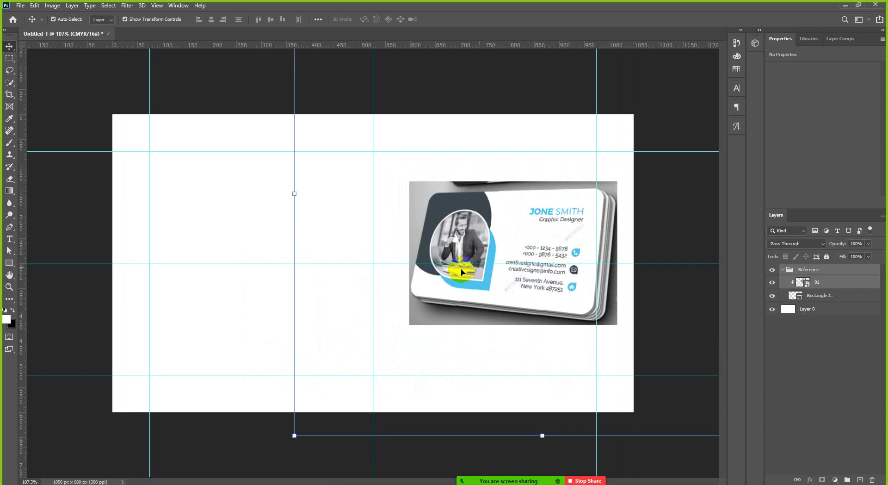
scroll(461, 269, "up", 2)
scroll(615, 220, "up", 1)
scroll(615, 219, "down", 1)
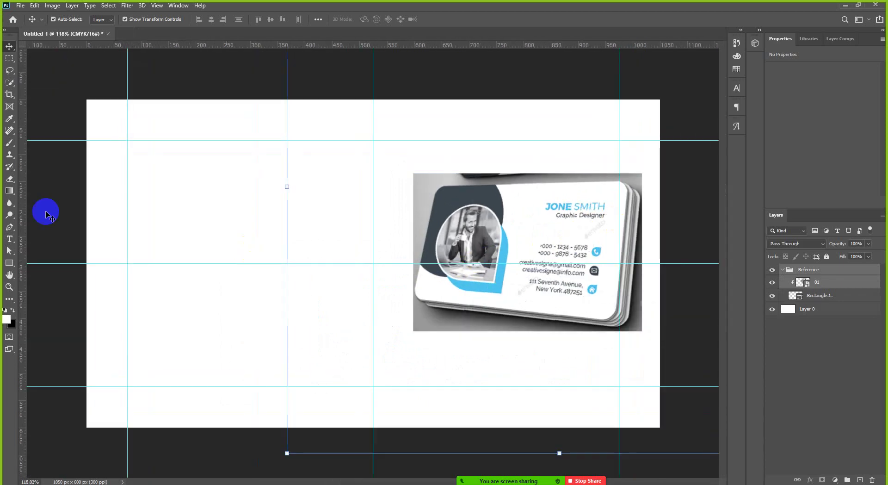
left_click(65, 184)
scroll(578, 262, "up", 2)
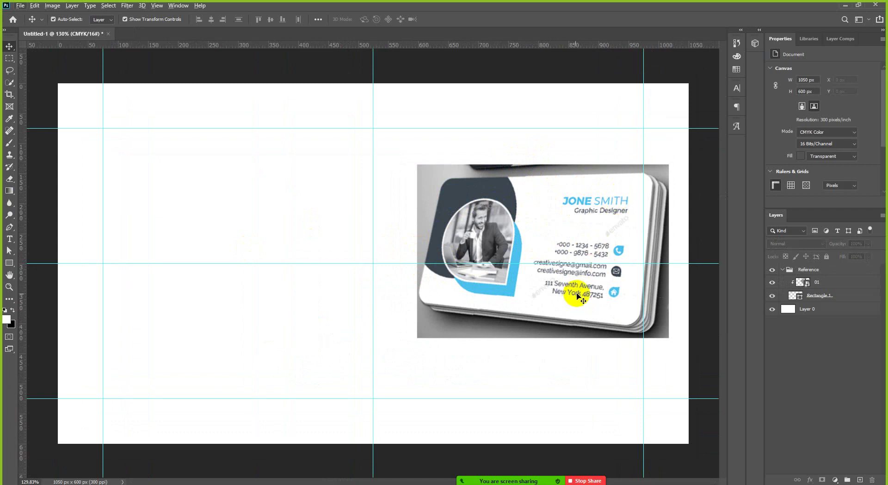
left_click(781, 269)
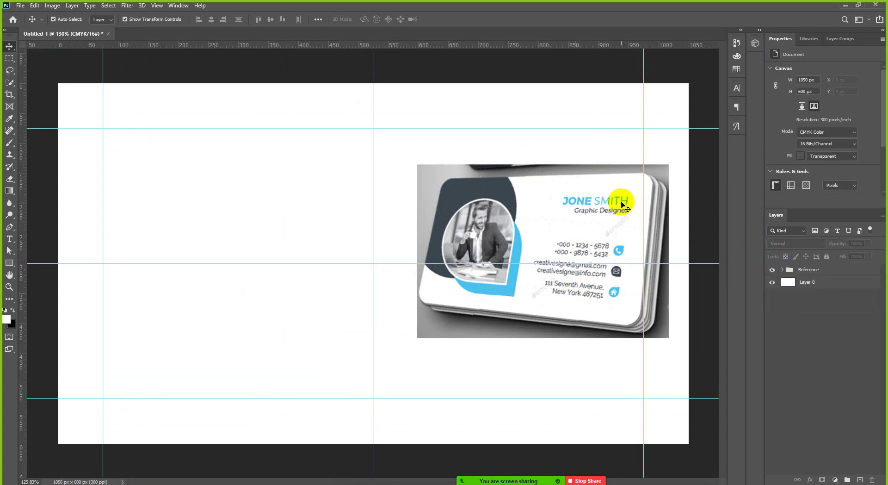
left_click(702, 165)
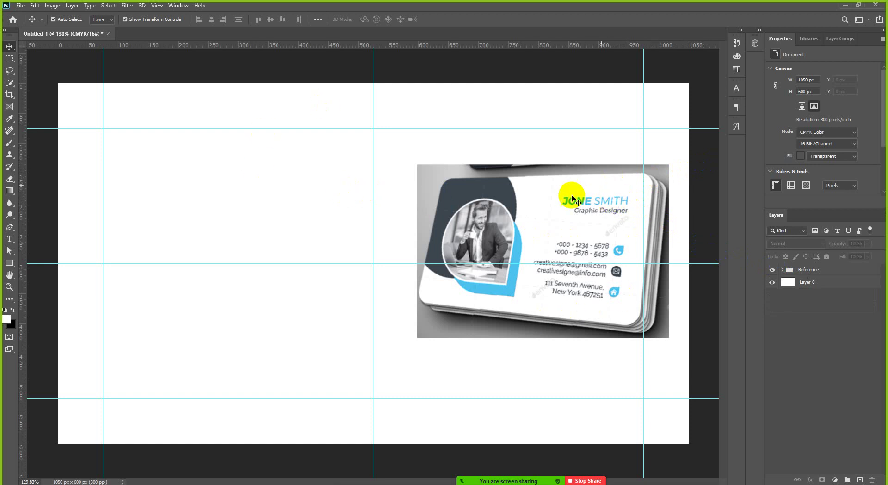
Step: Open the meeting's participant list and look through the participants' microphone status
left_click(499, 469)
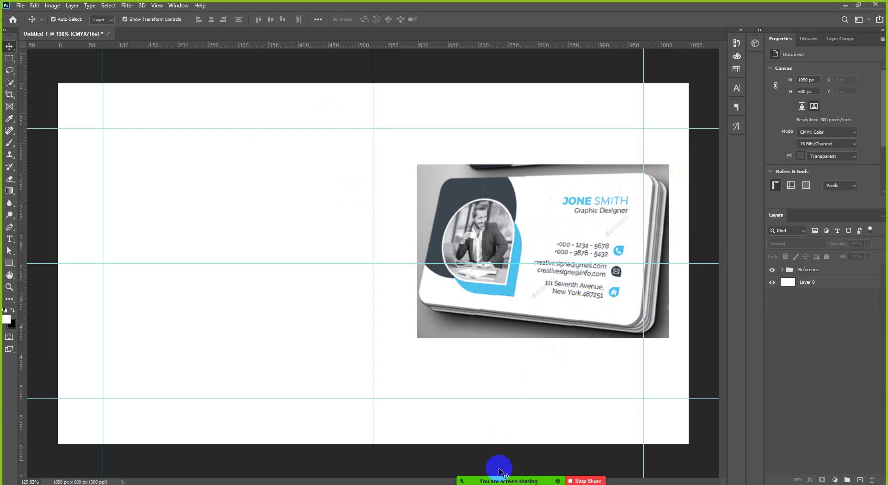
left_click(500, 472)
mouse_move(633, 316)
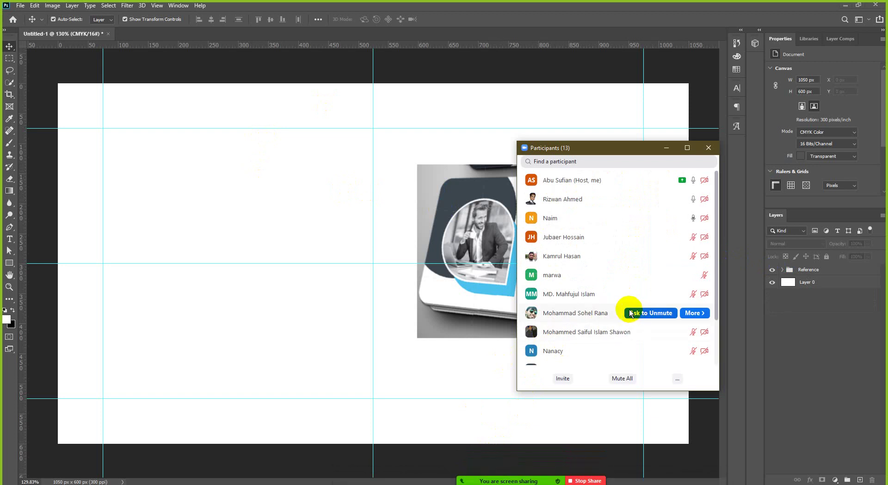
mouse_move(609, 292)
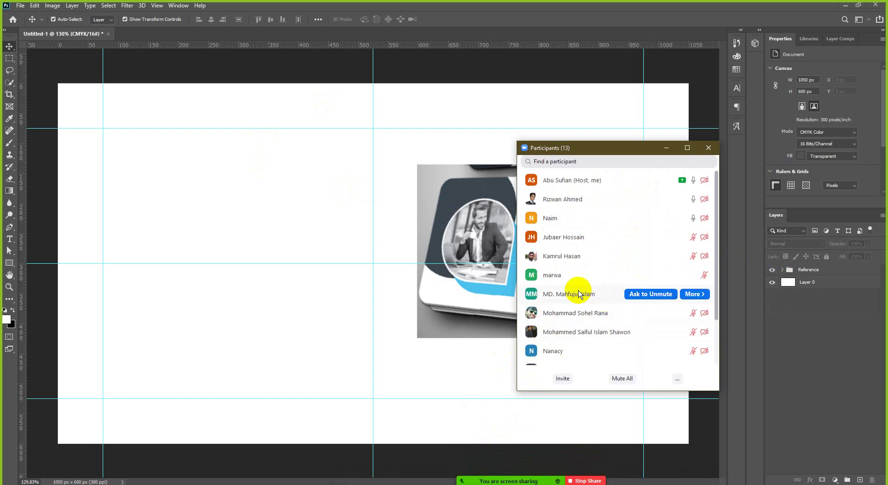
mouse_move(585, 252)
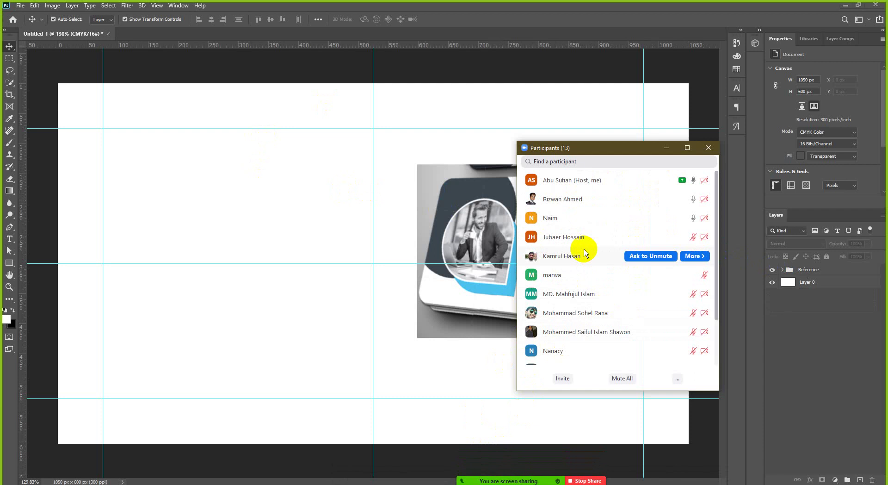
left_click(469, 462)
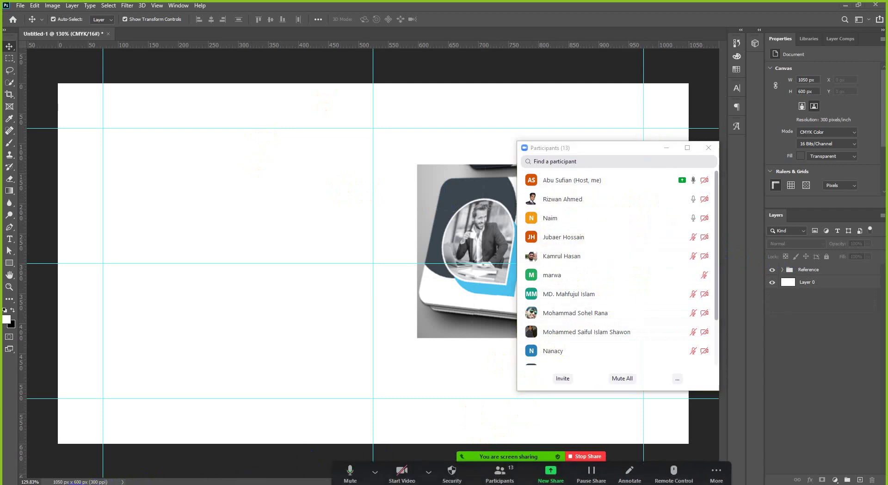
Step: Switch to the browser and show the Practice Files folder in Google Drive
key("alt+Tab")
left_click(743, 9)
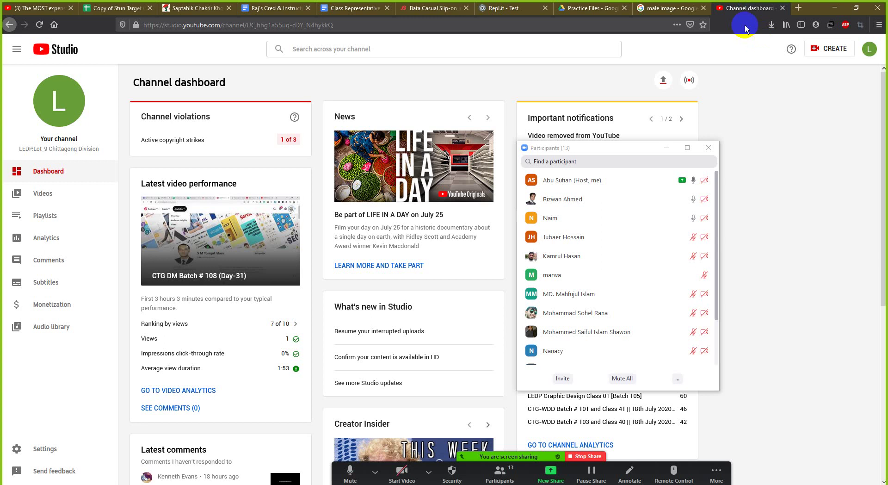
left_click(590, 8)
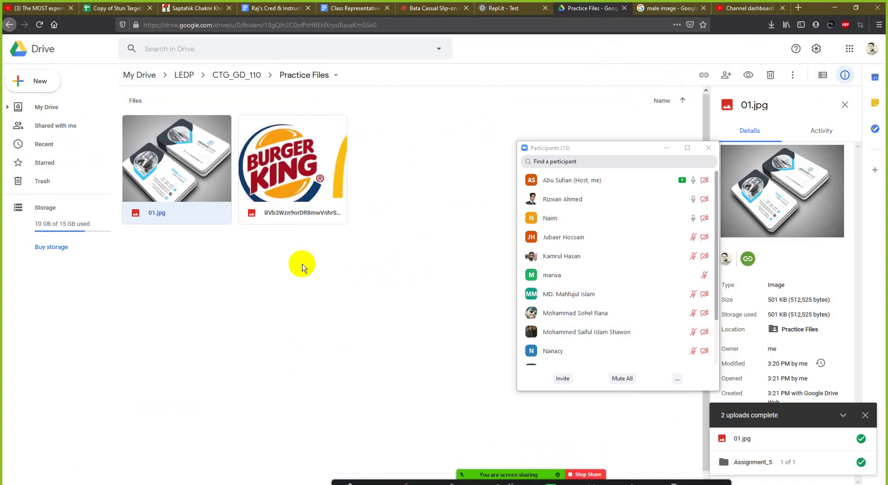
Step: Go up to the CTG_GD_110 folder, enter the student's folder and its Call 5 subfolder, and preview Untitled-4.jpg
left_click(240, 75)
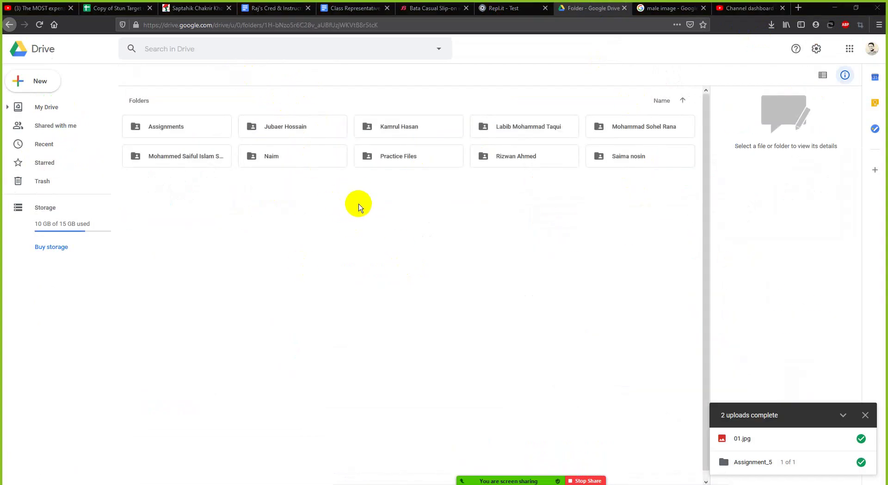
left_click(300, 157)
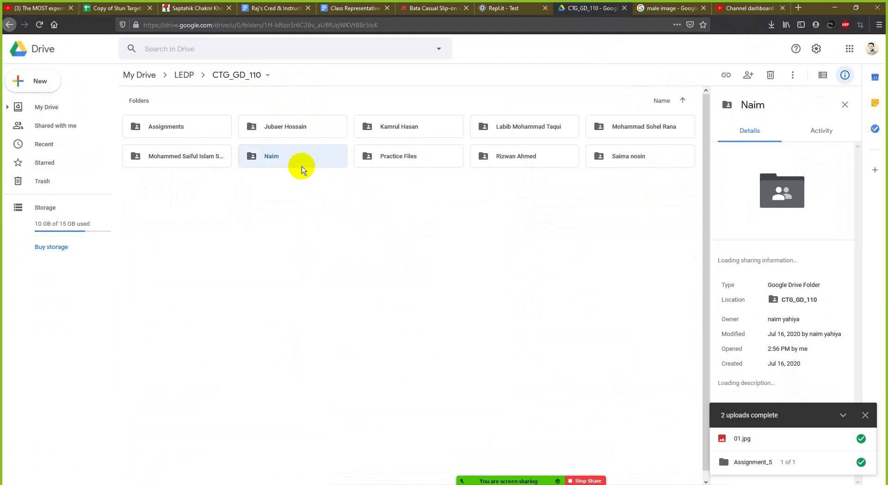
double_click(302, 166)
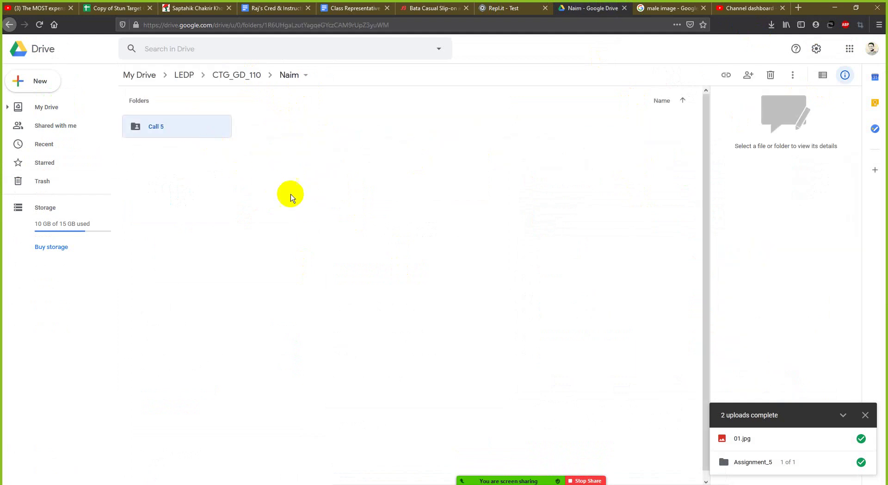
double_click(176, 127)
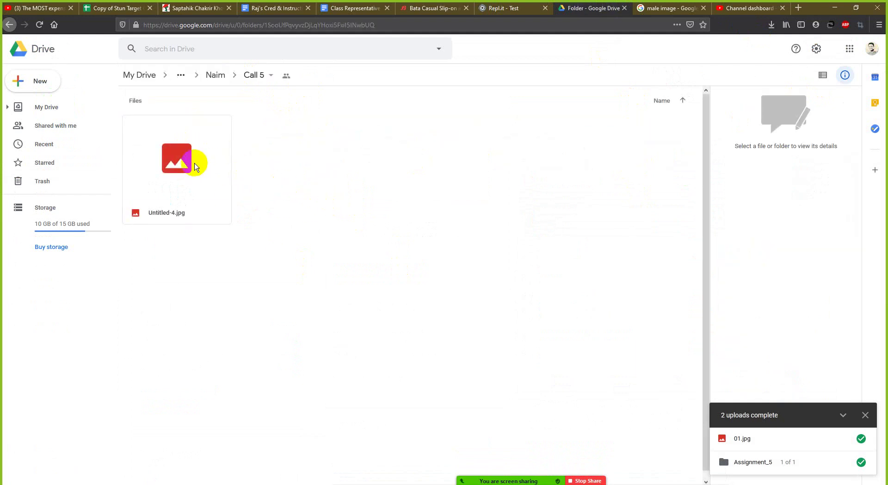
double_click(194, 167)
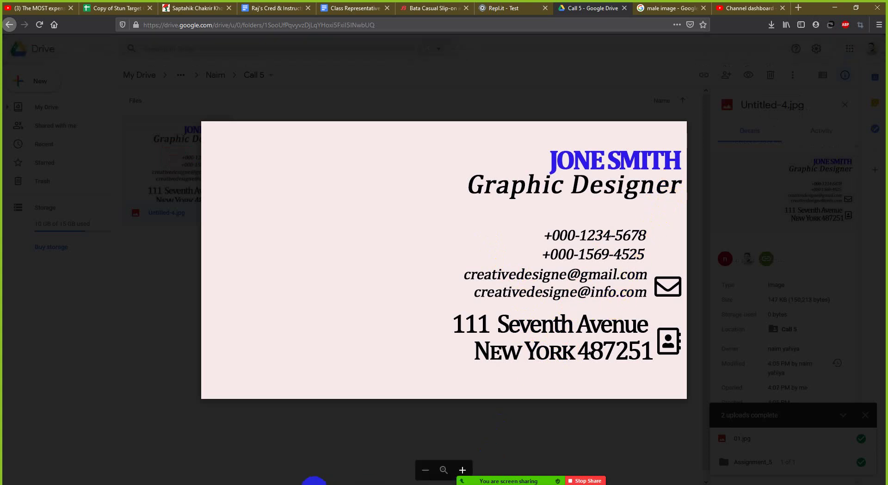
Step: Compare the reference card in Photoshop with the student's card preview in the browser, ending in Photoshop
left_click(199, 484)
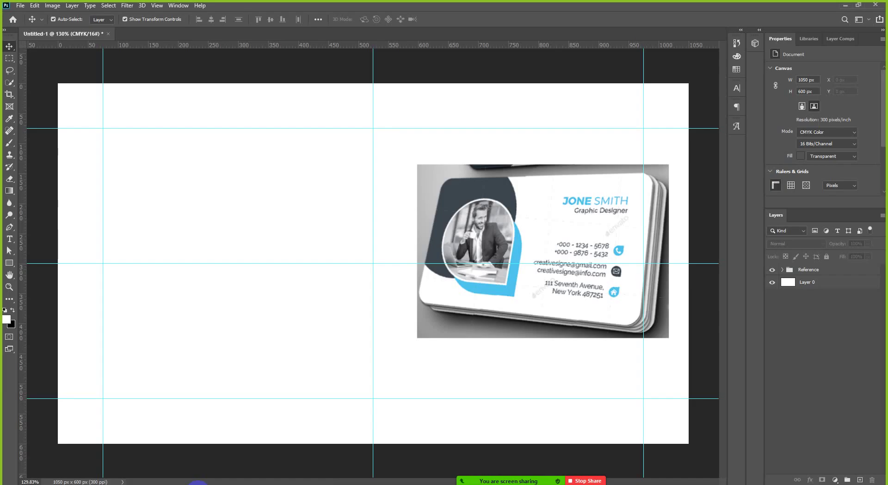
left_click(199, 483)
left_click(198, 483)
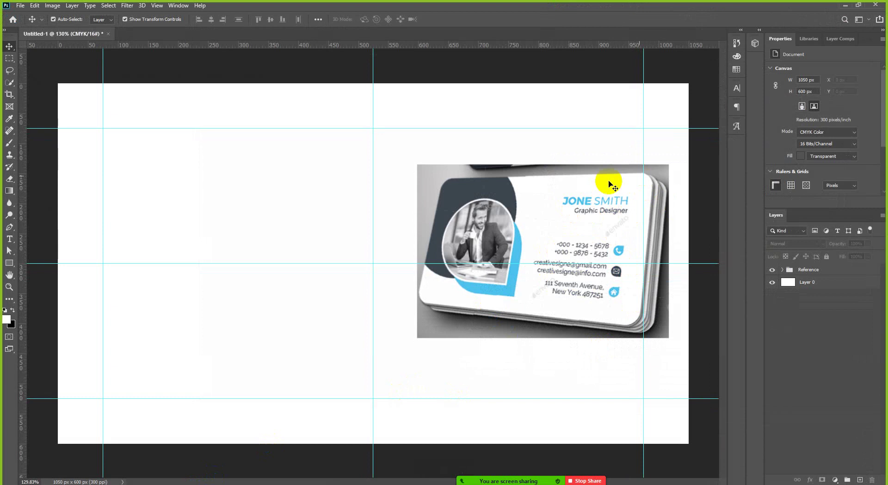
left_click(195, 482)
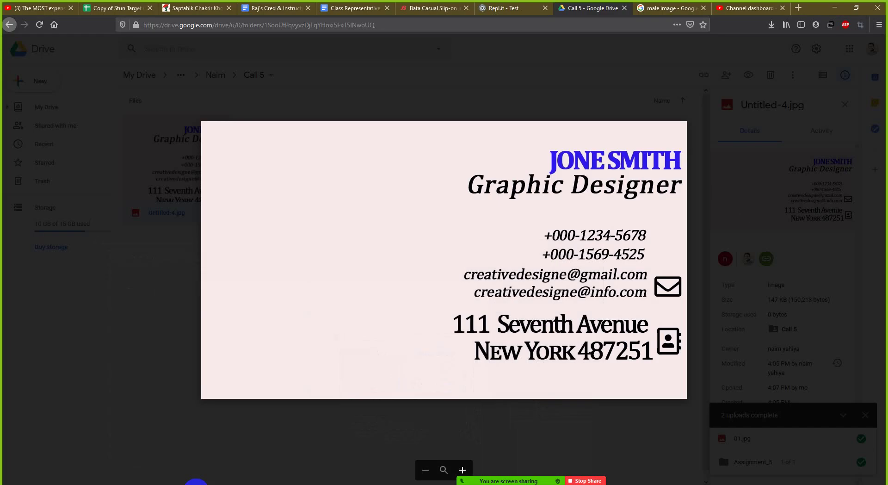
left_click(196, 481)
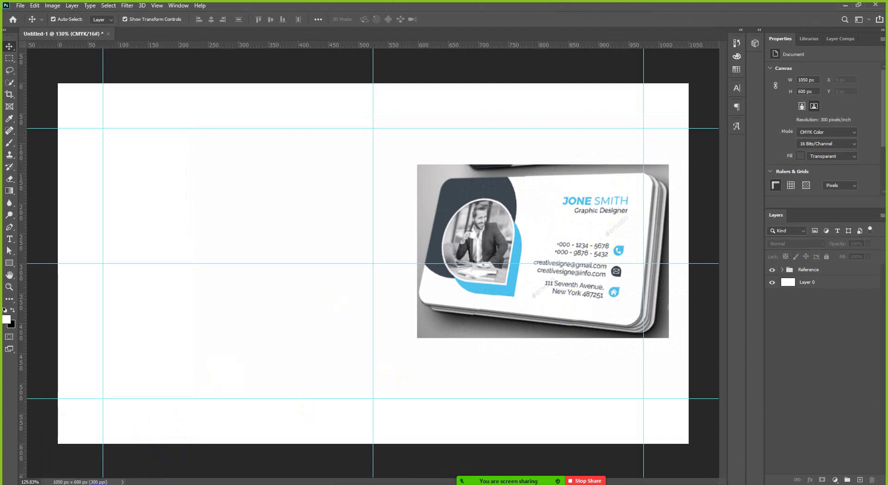
Step: Look through the GraphicRiver Business Card item's description and font links in the browser, and return to Photoshop
key("alt+Tab")
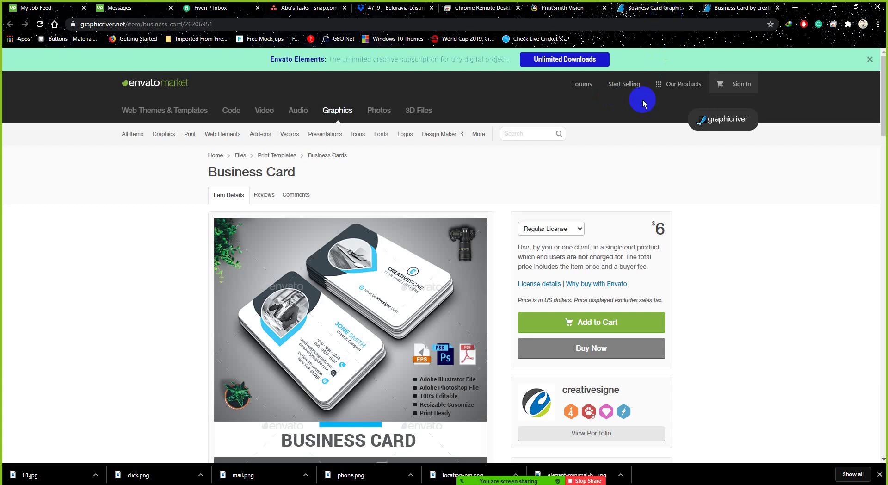
scroll(398, 291, "down", 20)
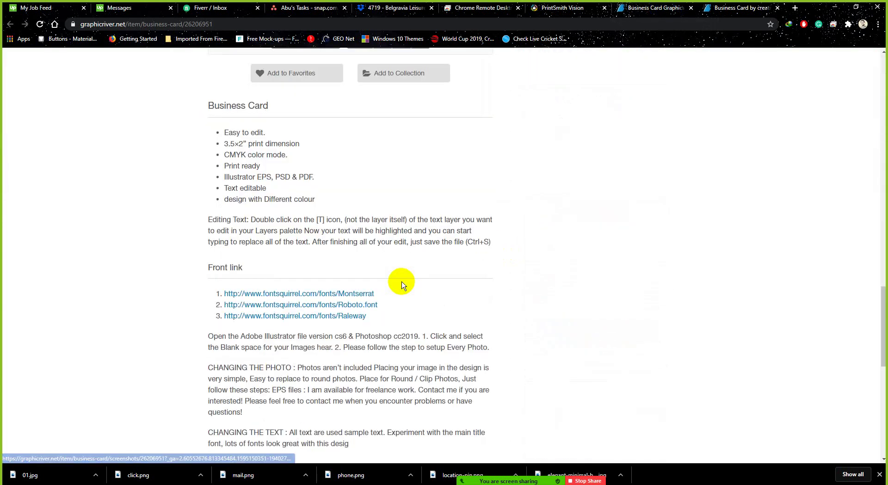
scroll(398, 278, "down", 1)
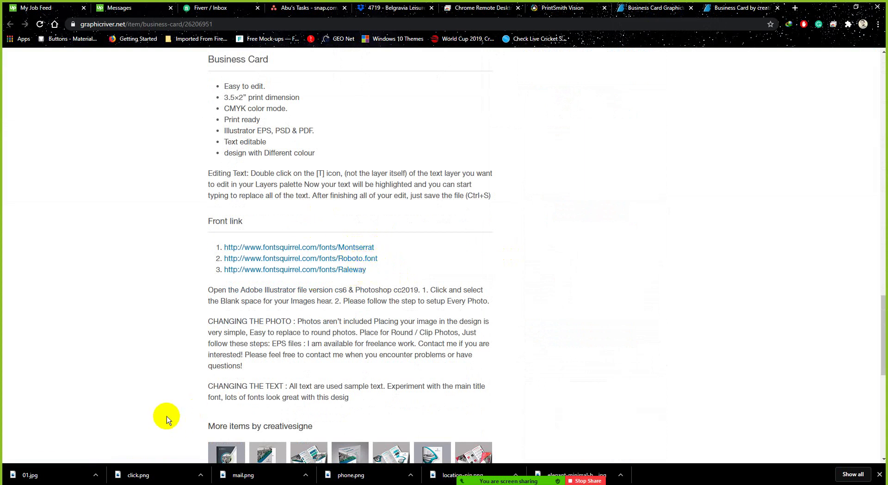
left_click(191, 482)
key("alt+Tab")
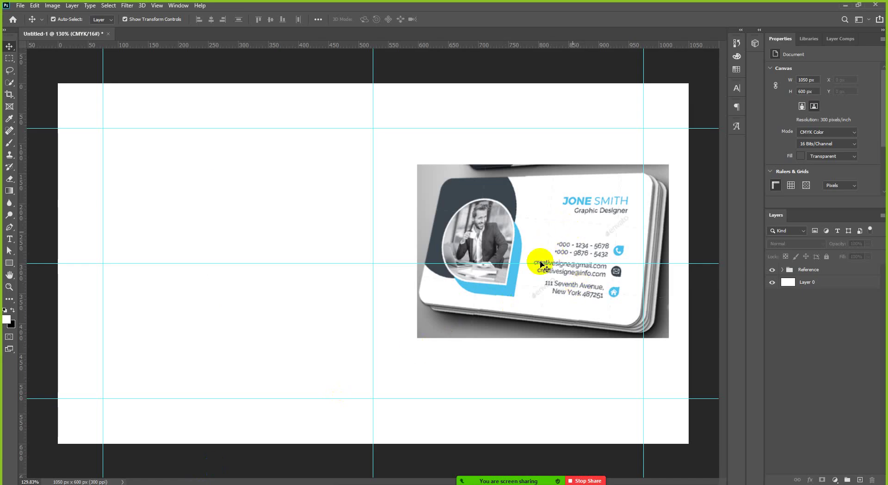
Step: Review the student's card preview in Google Drive once more, close it and return to Photoshop
left_click(2, 476)
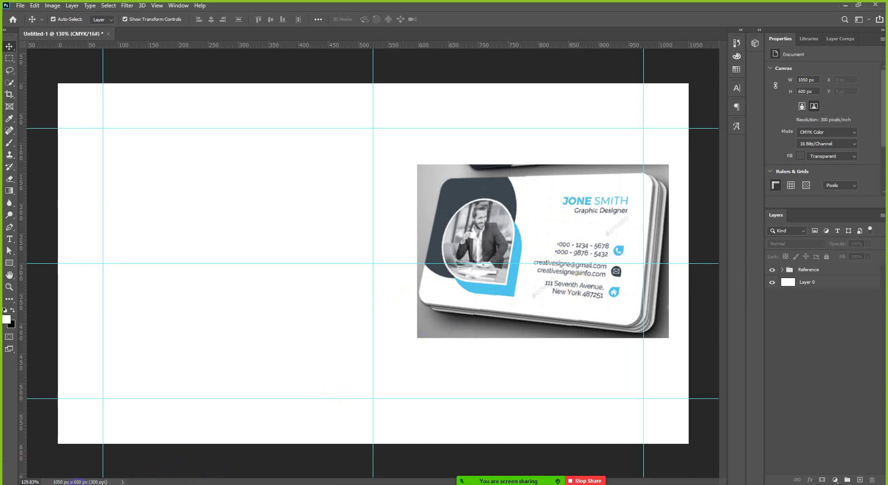
key("alt+Tab")
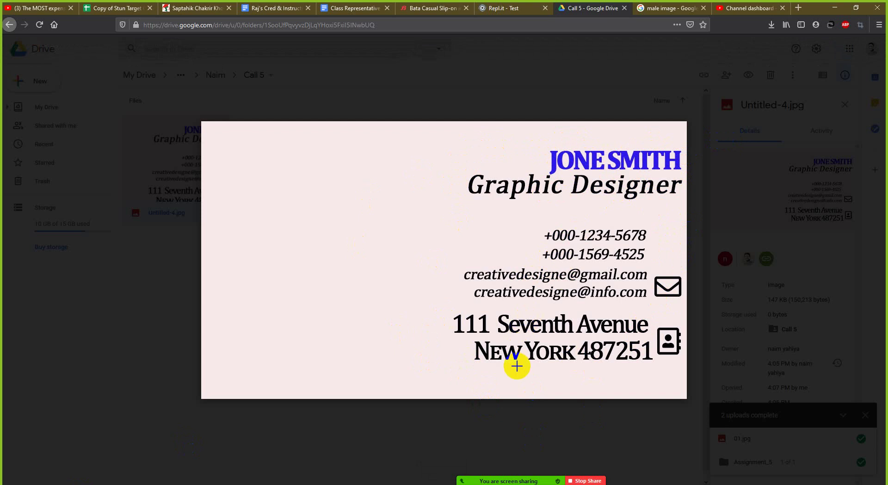
left_click(413, 419)
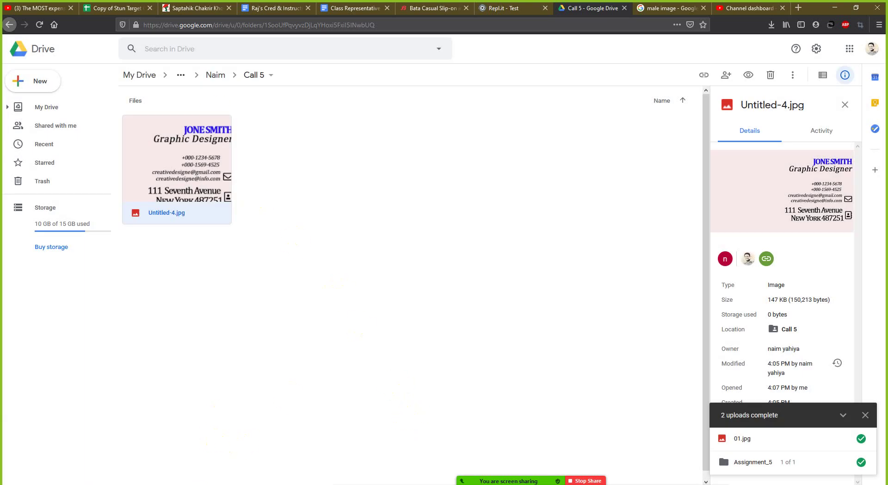
left_click(194, 484)
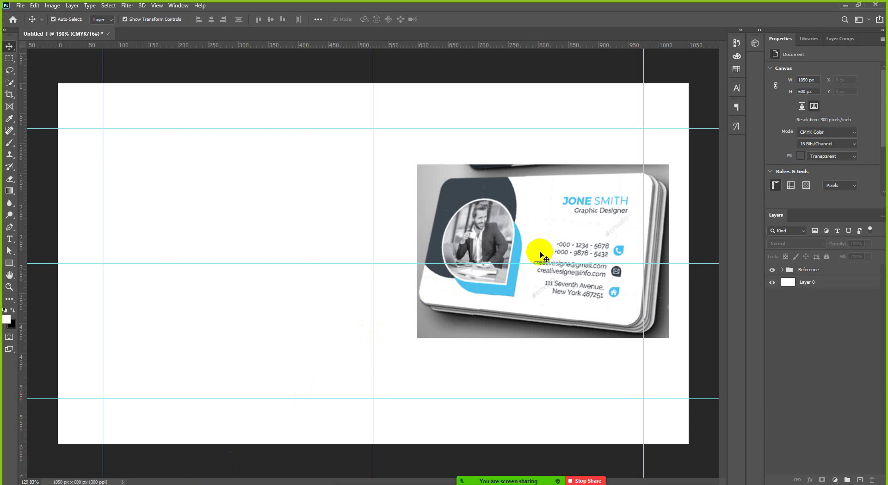
Step: Add a text layer with the sample cardholder's name in the upper part of the card, beside the reference image
left_click(10, 240)
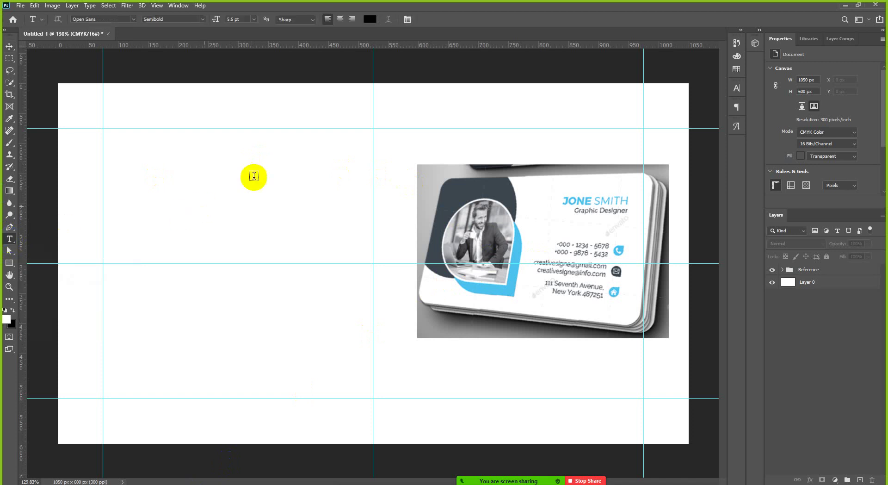
left_click(271, 156)
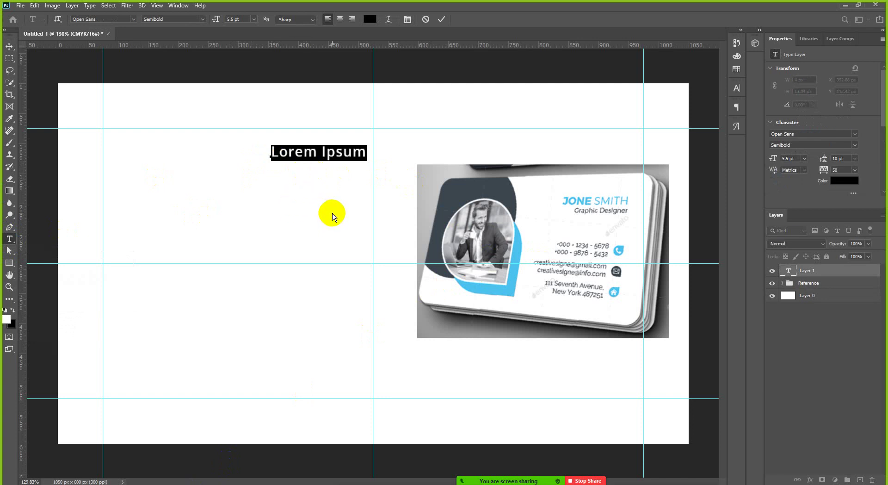
type("Jone Smith")
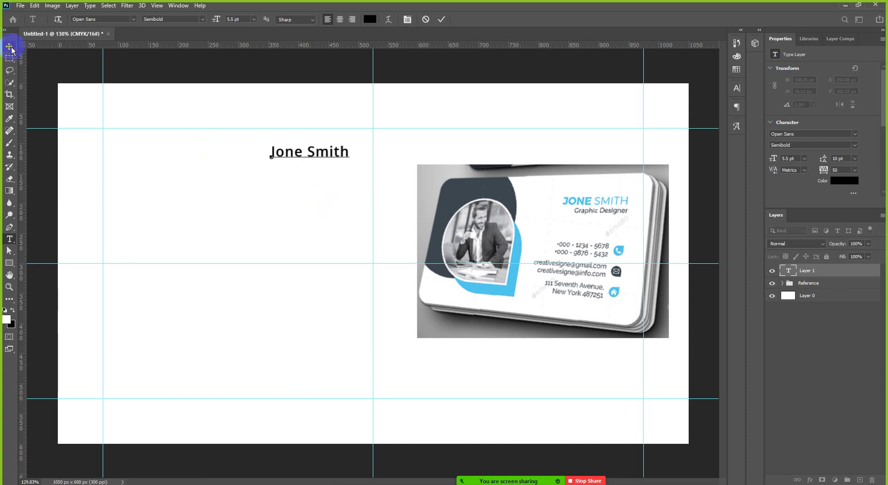
left_click(9, 47)
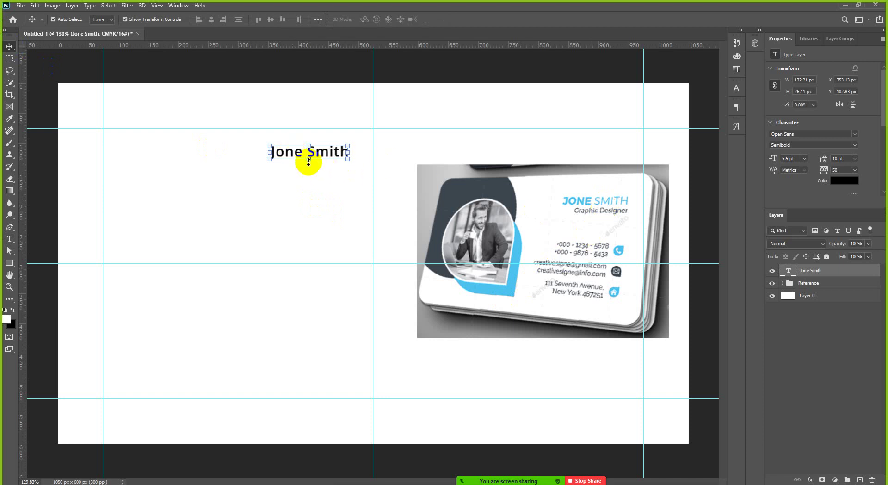
Step: Try all caps on the name text using the character settings
left_click(737, 88)
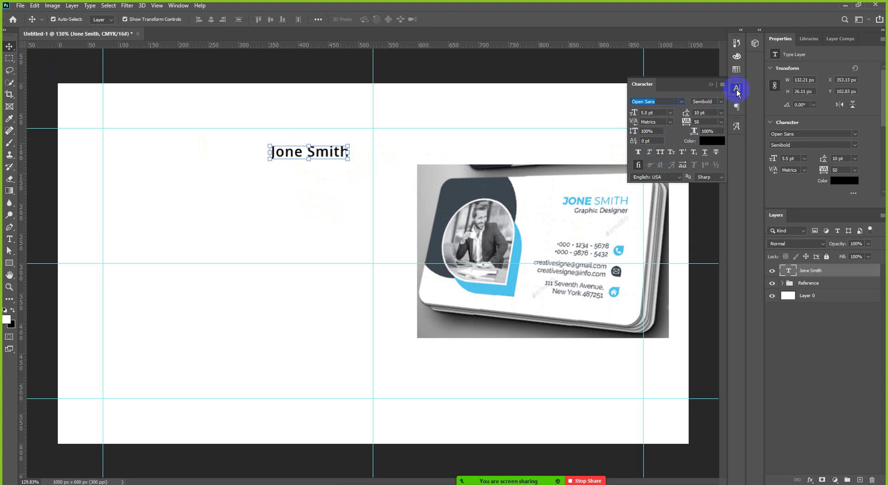
left_click(661, 152)
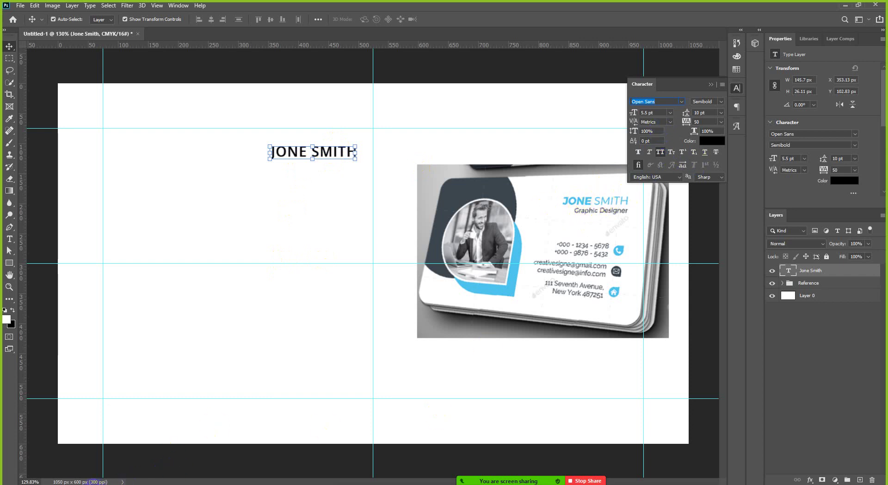
key("alt+Tab")
key("alt+Tab")
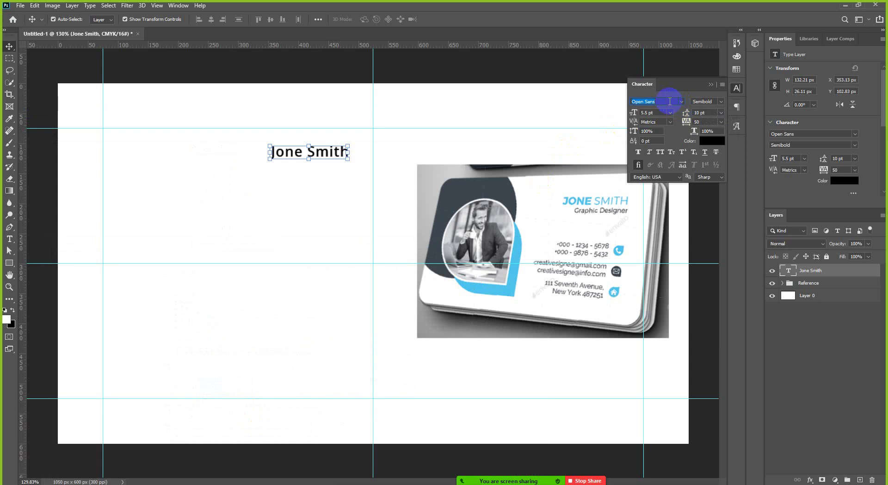
Step: Try several Montserrat styles on the name text, set it to Montserrat Bold and deselect the layer
type("mon")
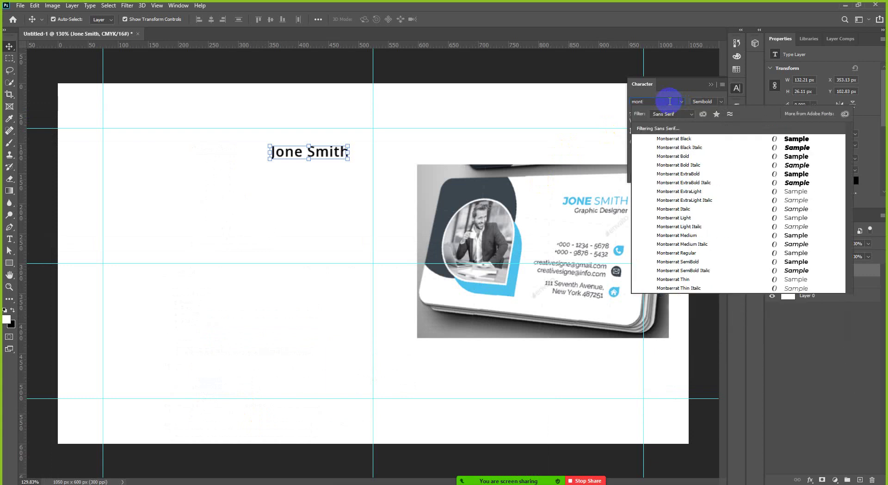
left_click(689, 262)
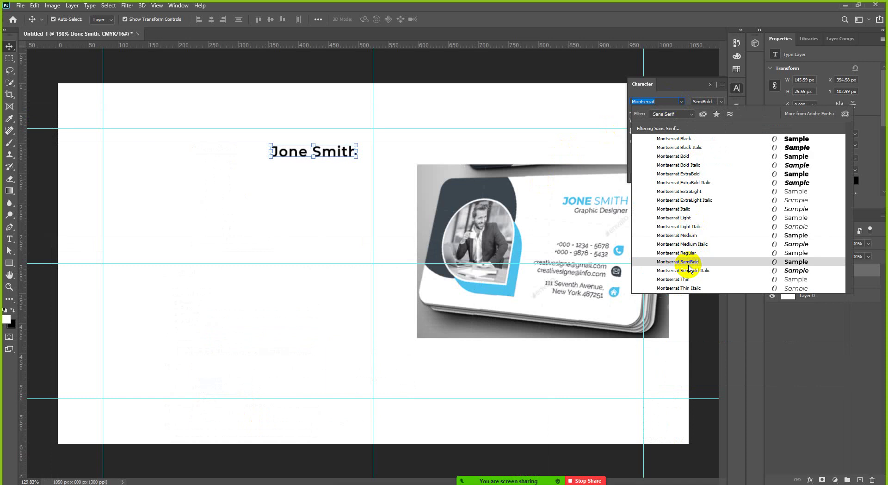
left_click(676, 280)
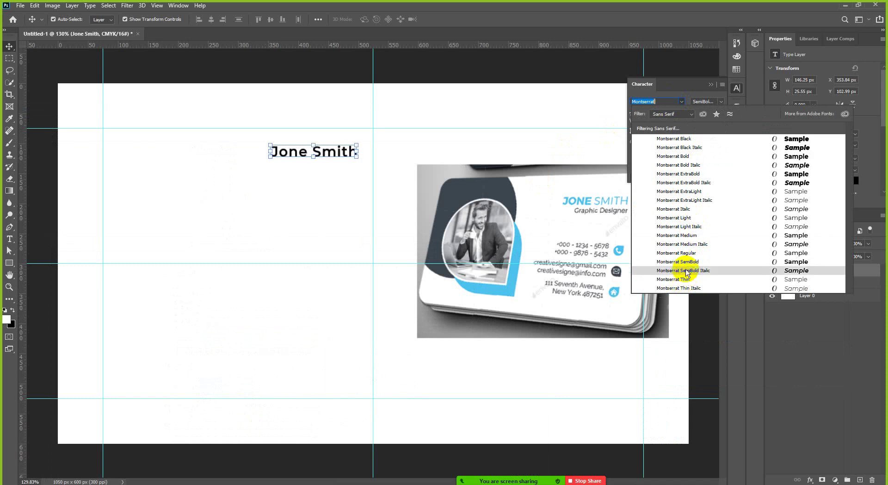
left_click(687, 193)
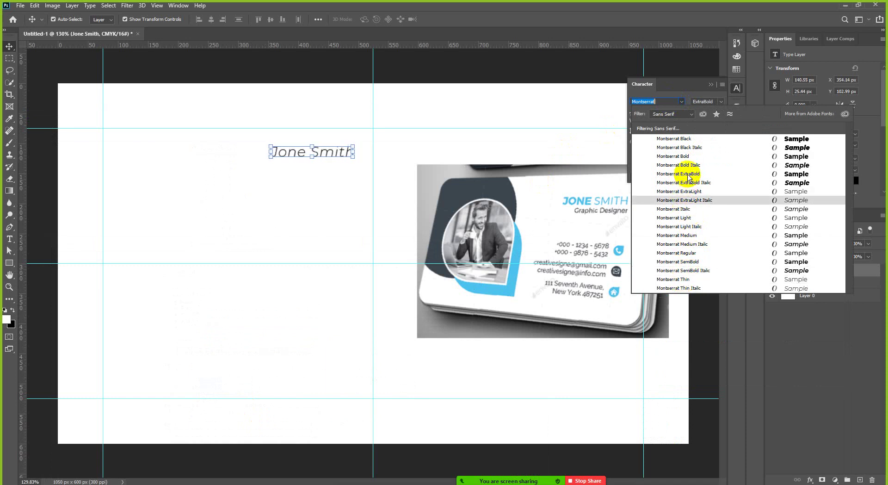
left_click(687, 157)
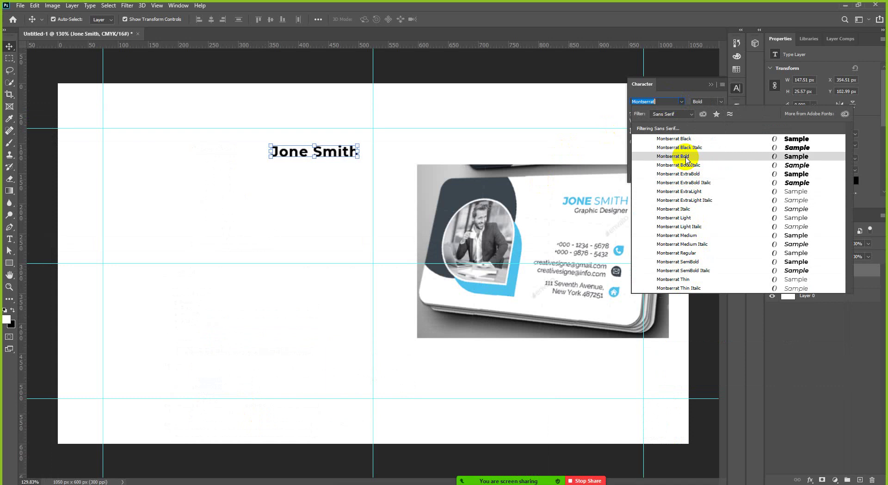
left_click(687, 157)
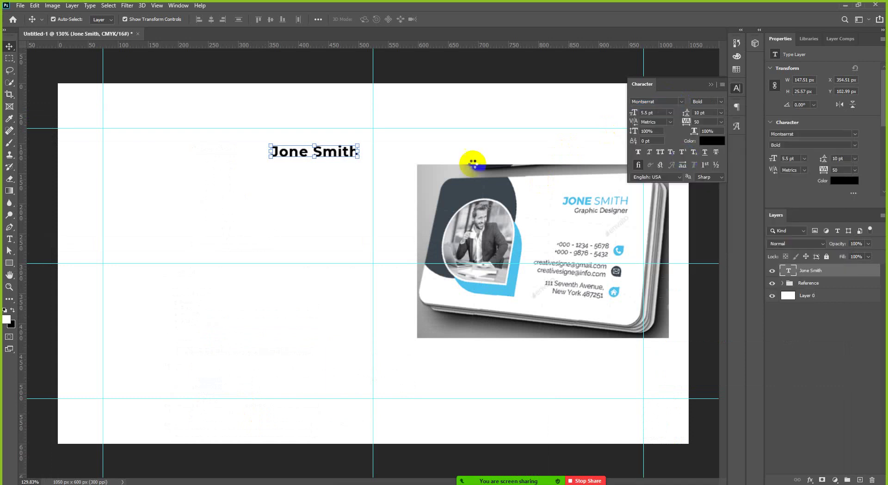
left_click(246, 71)
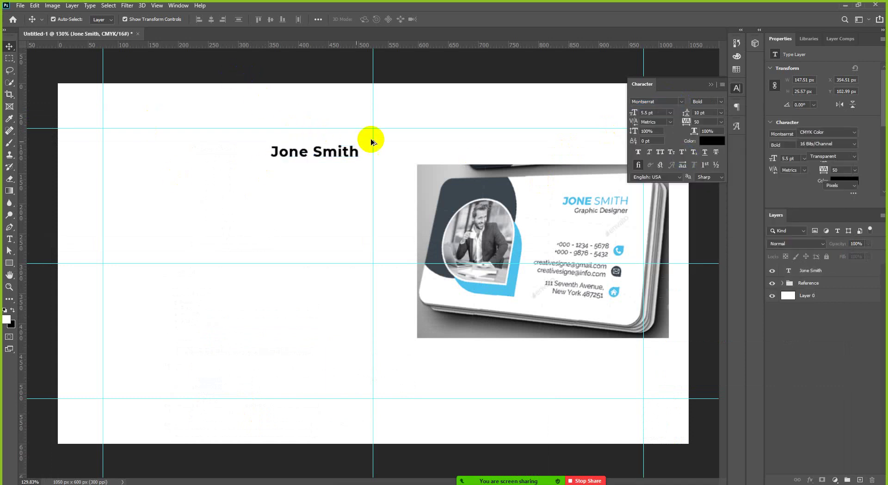
Step: Set the name text to all caps to match the reference card, and deselect it
scroll(370, 139, "up", 3)
scroll(376, 139, "right", 2)
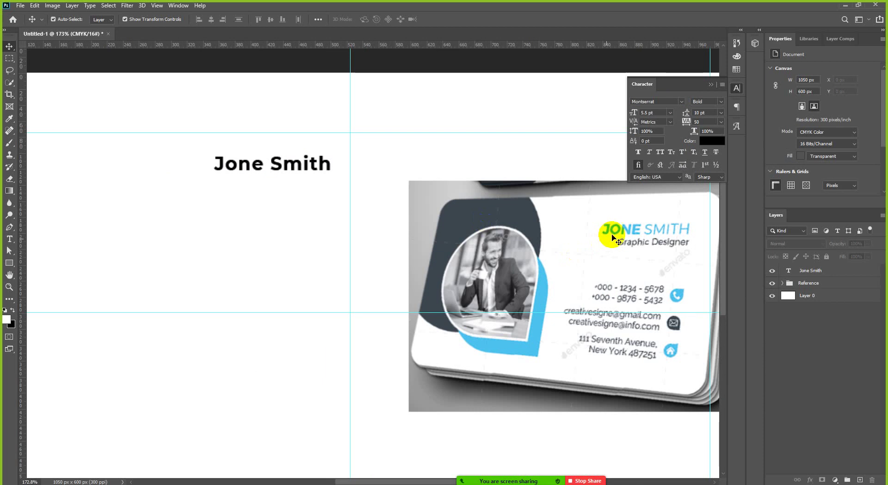
left_click(300, 172)
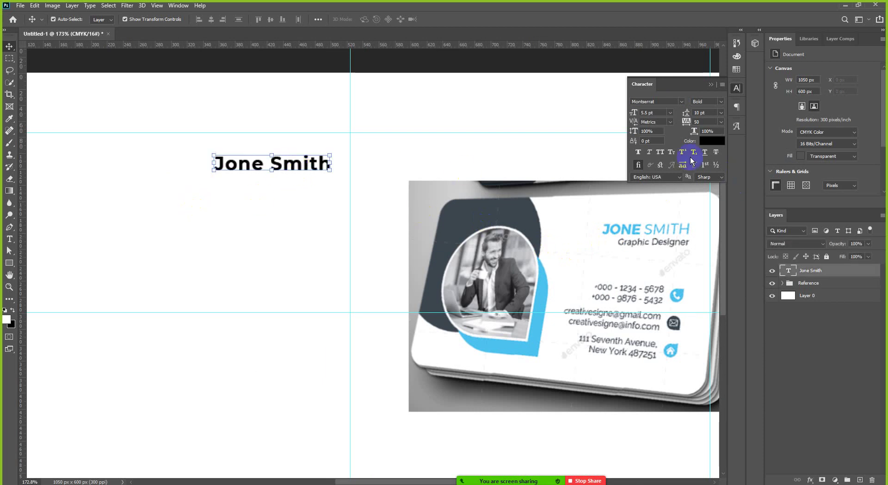
left_click(659, 152)
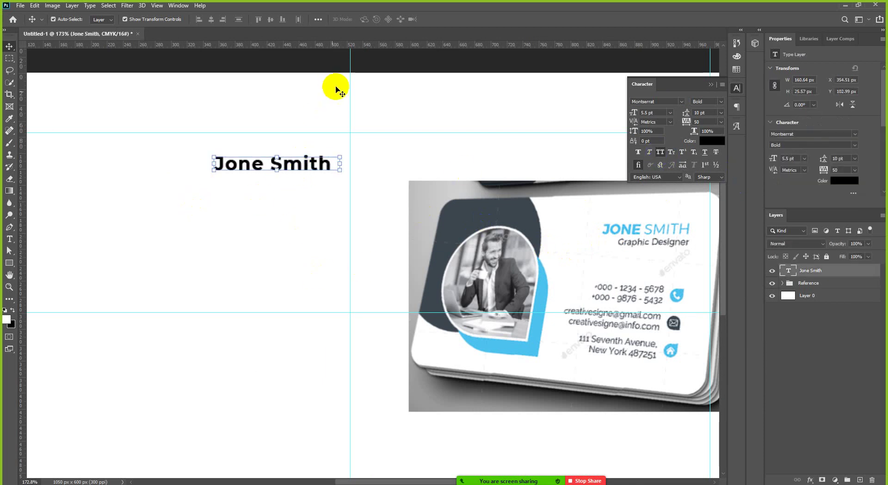
left_click(329, 62)
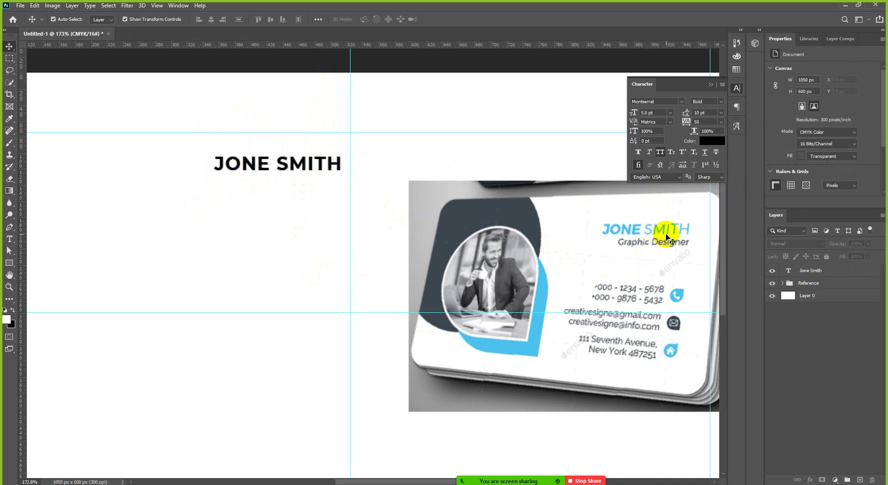
Step: Set only the surname in the name text to Montserrat Light, commit the edit and deselect the layer
double_click(296, 169)
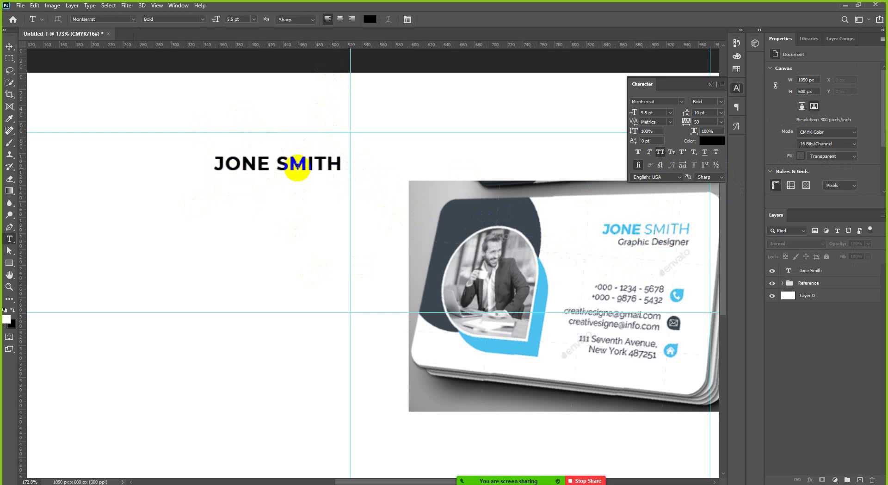
left_click_drag(277, 163, 351, 174)
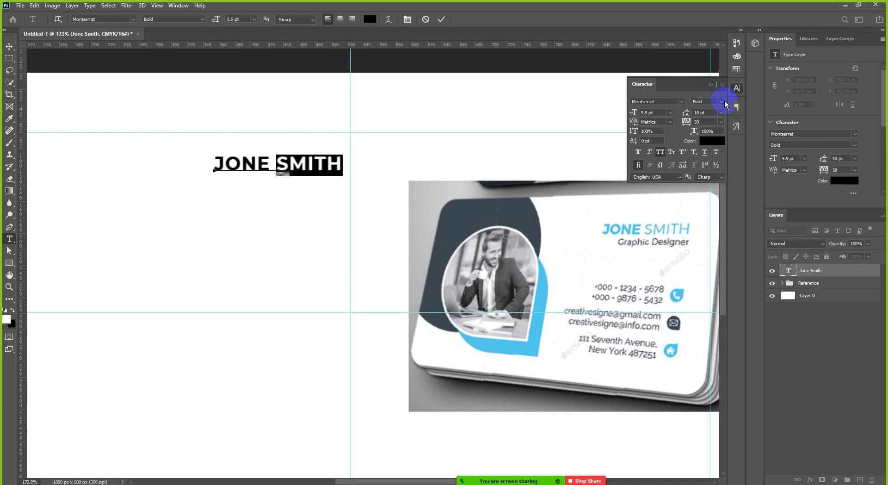
left_click(722, 102)
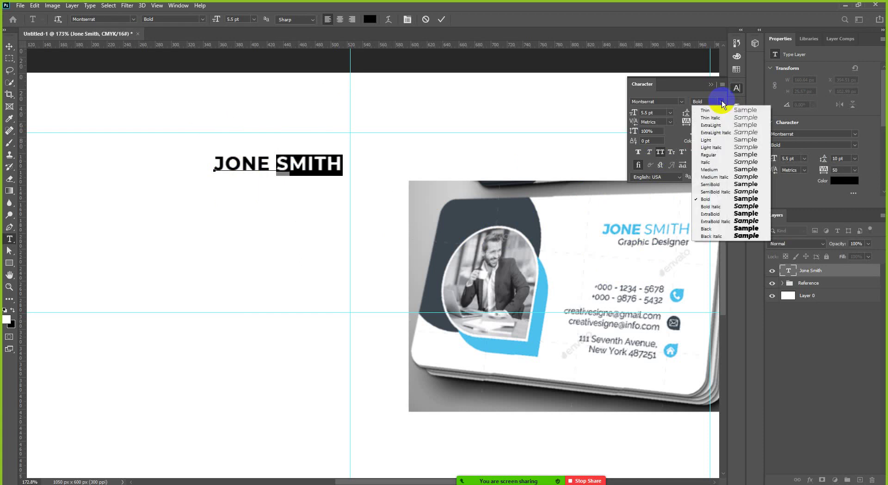
left_click(717, 140)
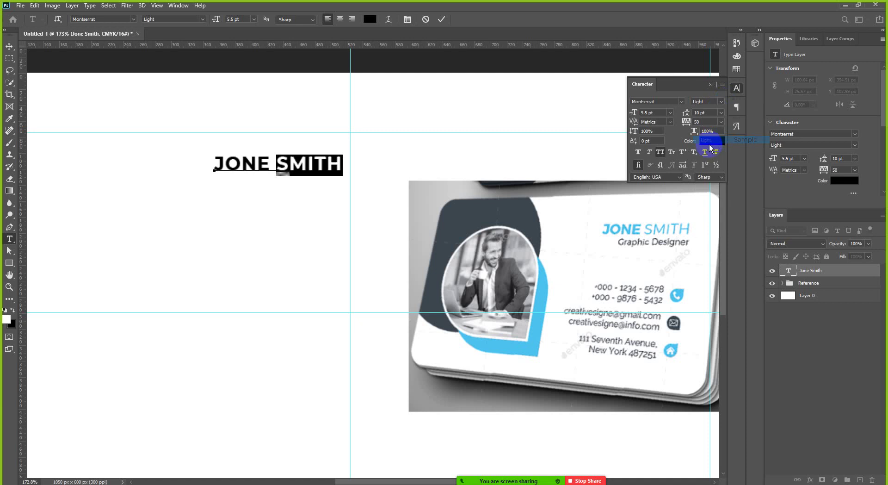
left_click(442, 21)
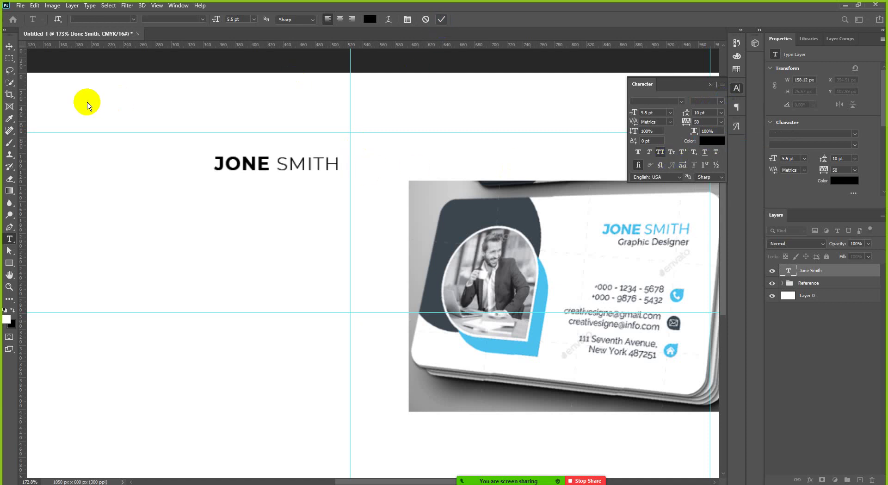
left_click(9, 47)
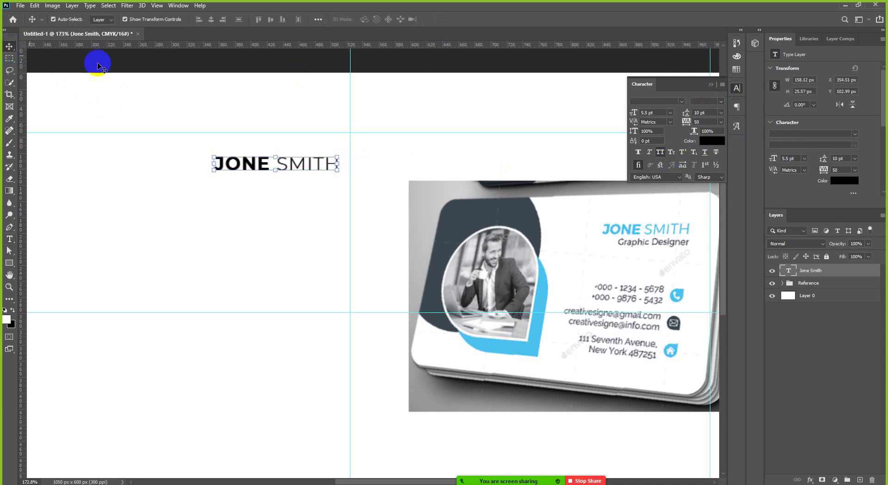
left_click(310, 60)
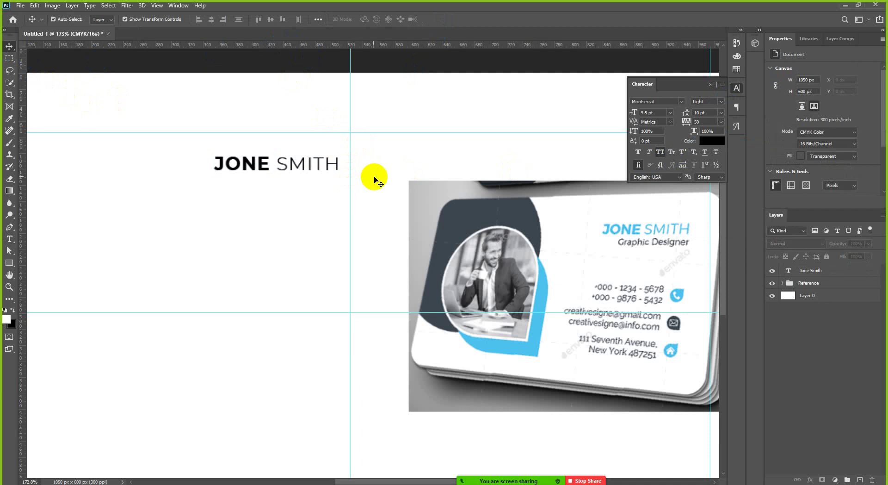
scroll(359, 178, "up", 1)
scroll(317, 171, "down", 1)
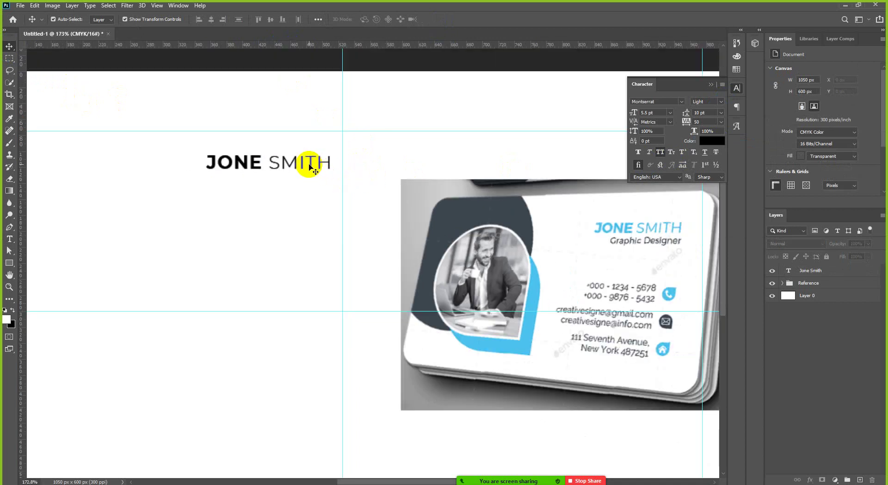
Step: Colour the name text light blue #47c1f1 by sampling the name on the reference card, and deselect the layer
left_click(309, 171)
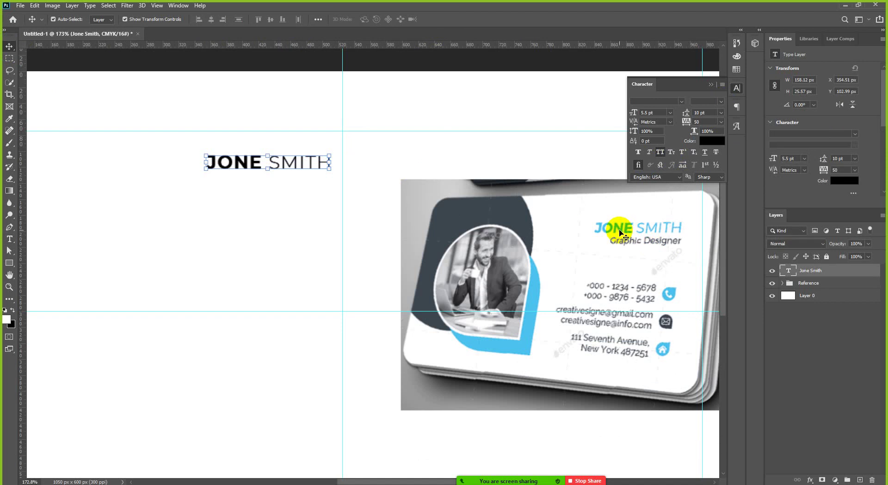
left_click(842, 181)
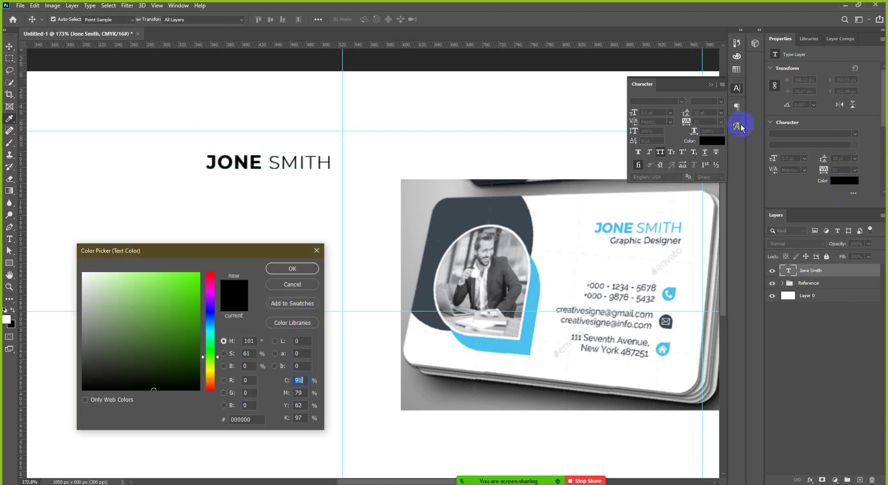
left_click(316, 249)
left_click(705, 141)
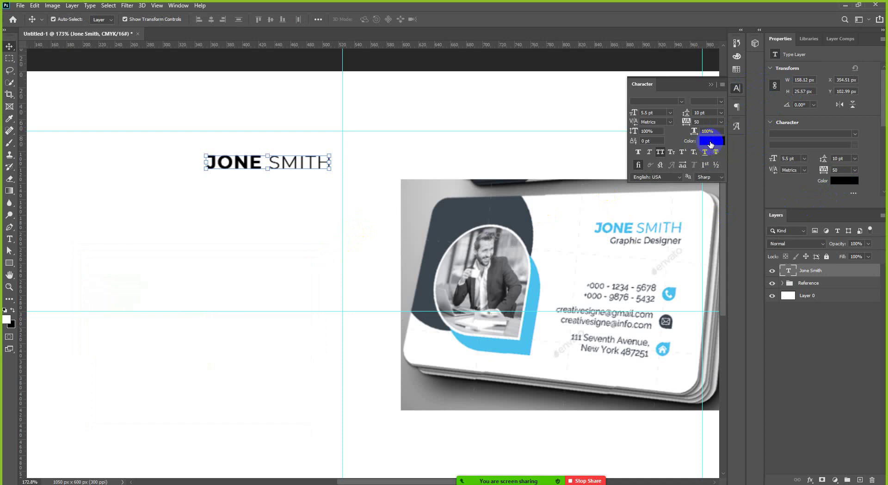
left_click(711, 141)
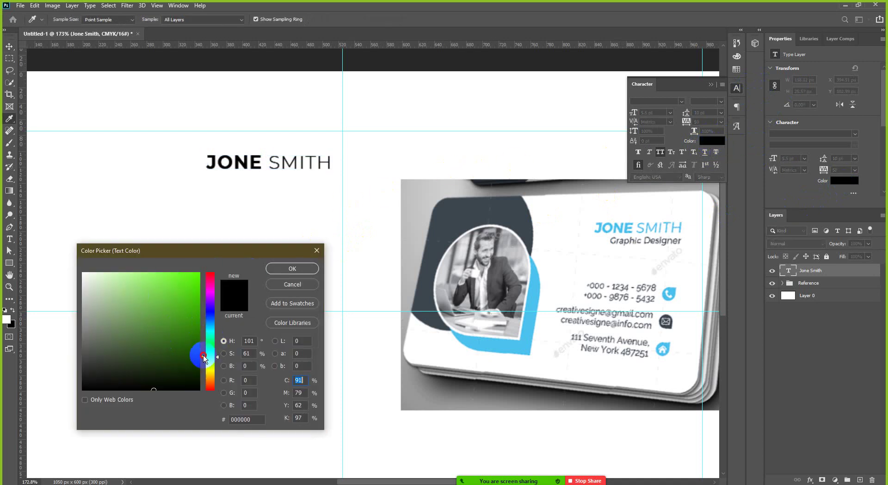
left_click_drag(204, 358, 211, 333)
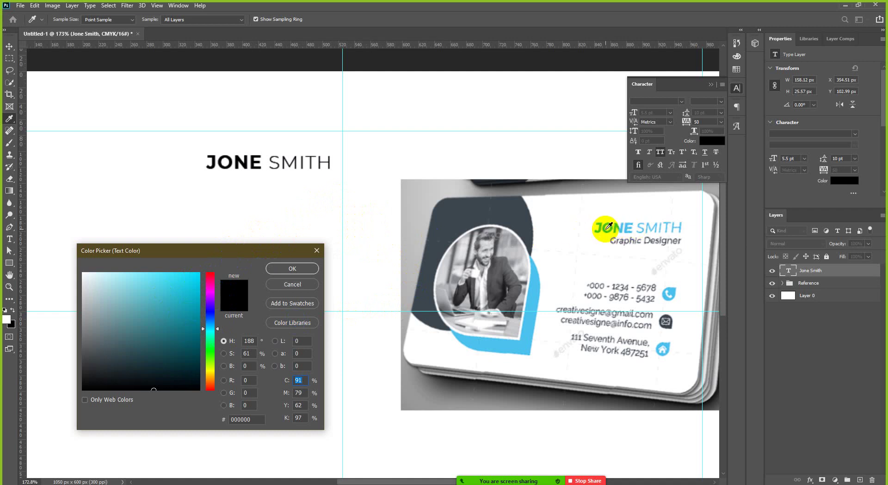
left_click(601, 228)
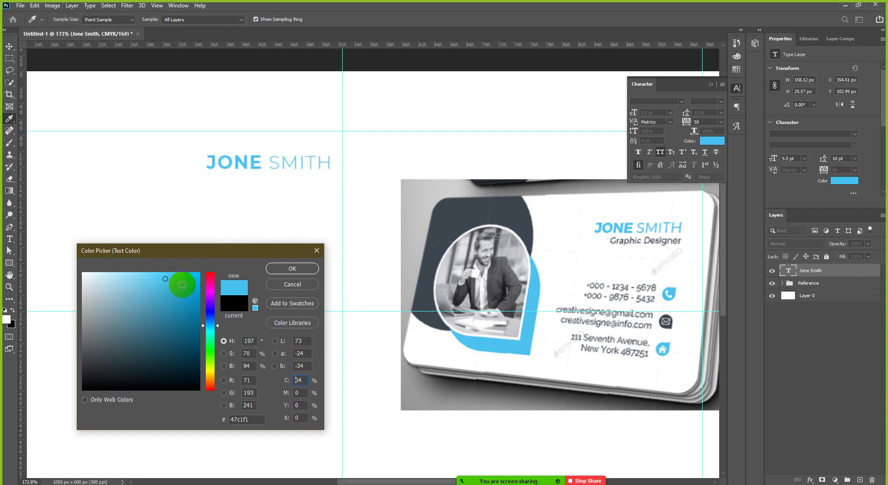
left_click(295, 268)
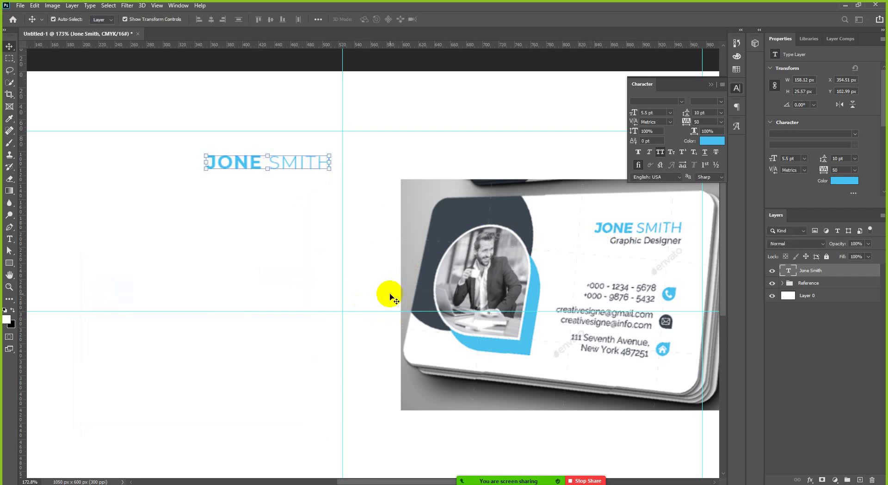
left_click(149, 67)
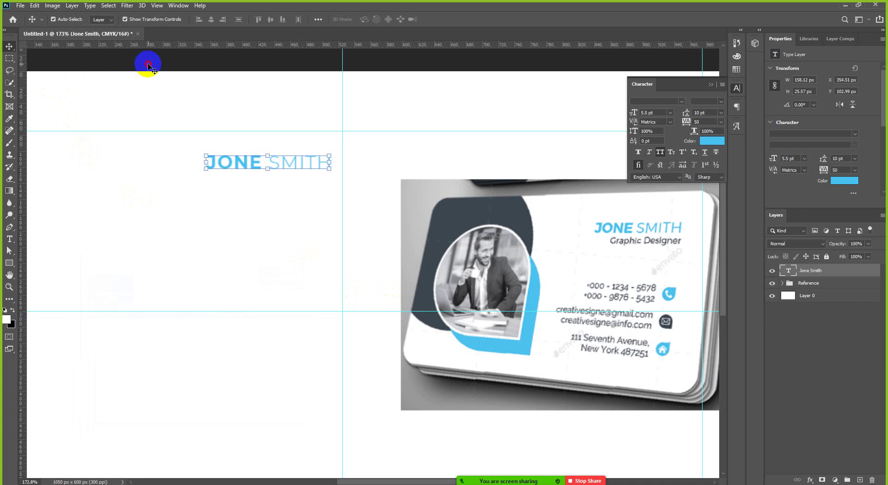
left_click(703, 153)
left_click(712, 143)
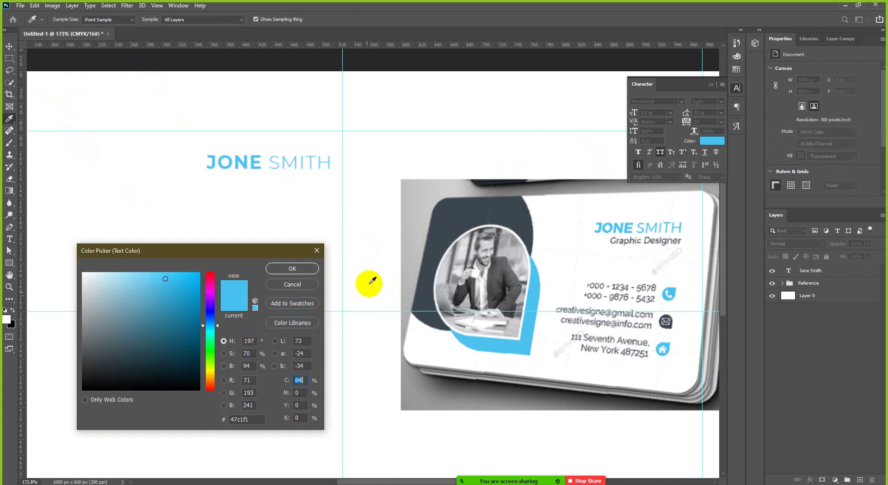
left_click(317, 252)
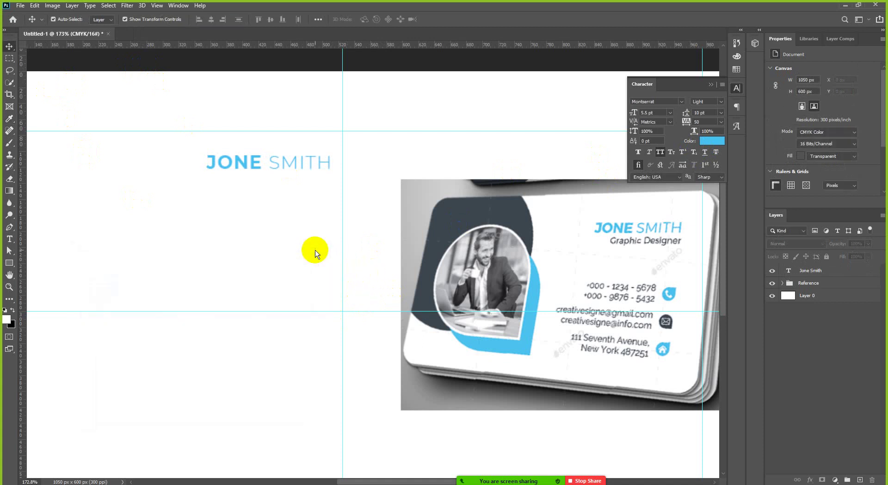
left_click(295, 168)
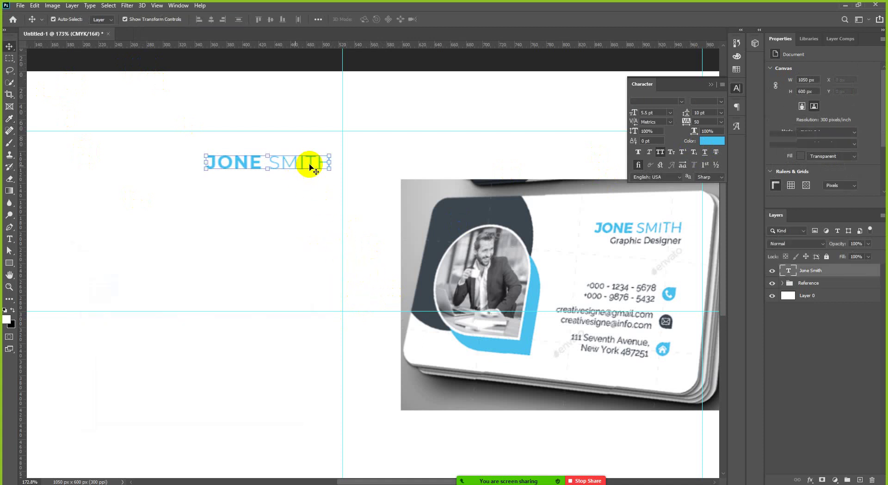
left_click(422, 62)
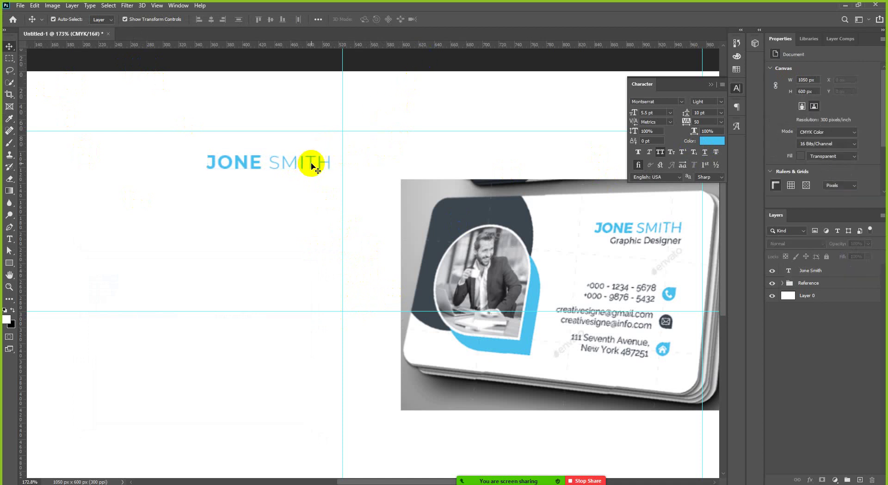
left_click(312, 166)
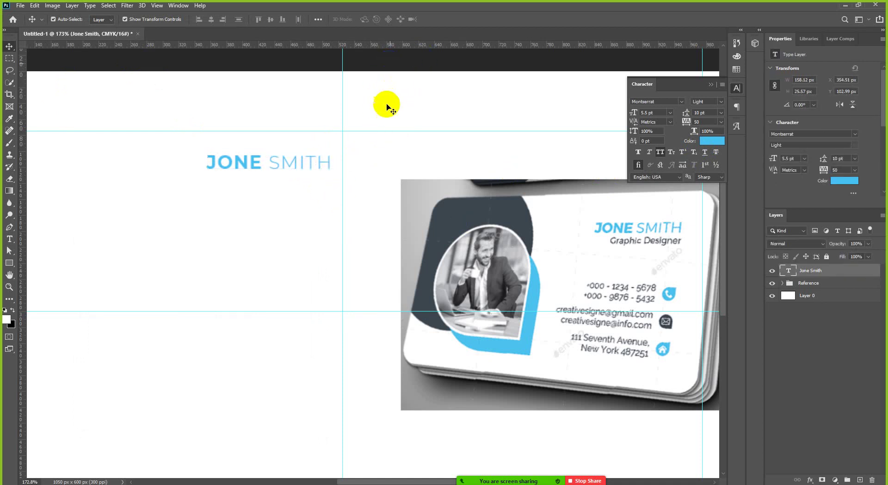
left_click(363, 141)
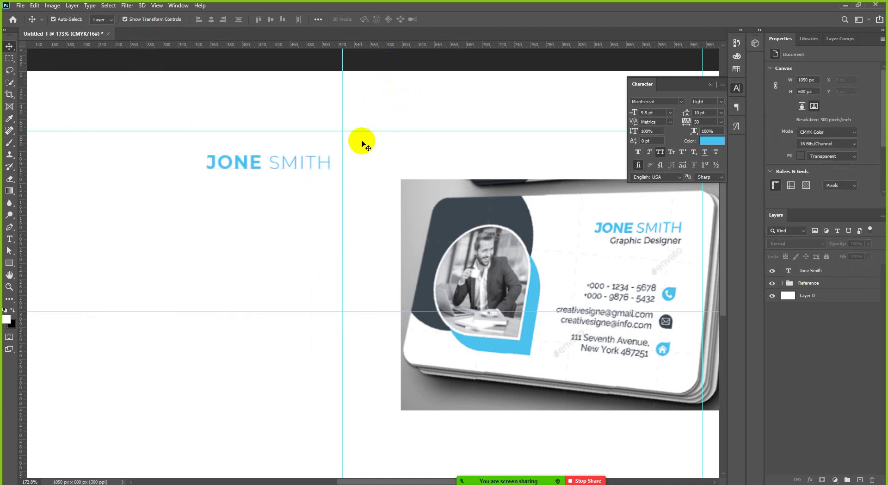
Step: Set the surname in the name text to Montserrat Regular, commit the edit and deselect the layer
left_click(312, 169)
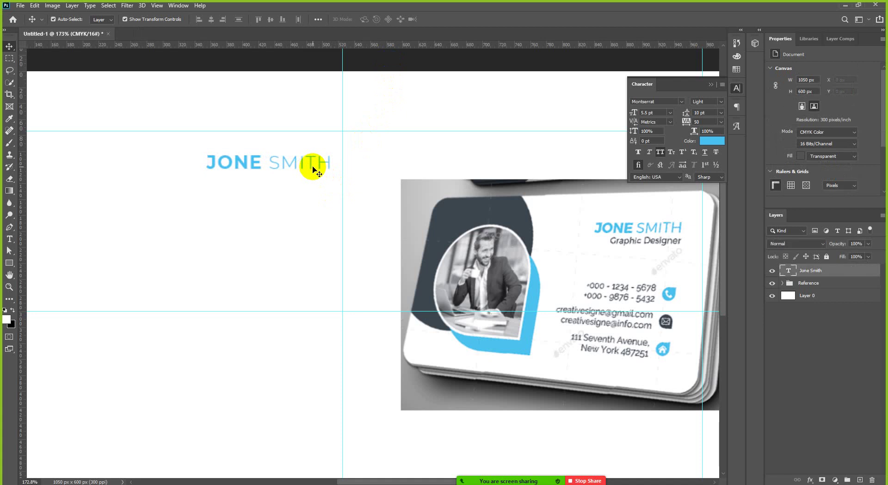
double_click(287, 160)
left_click_drag(272, 162, 345, 159)
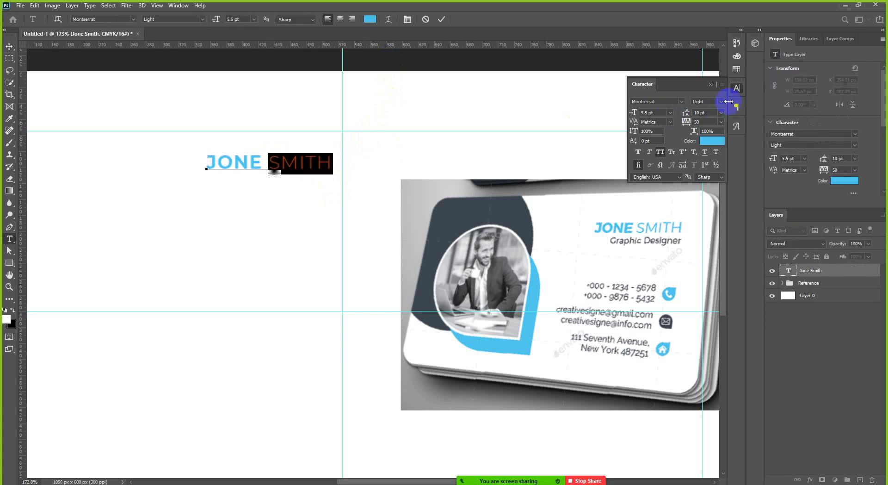
left_click(723, 104)
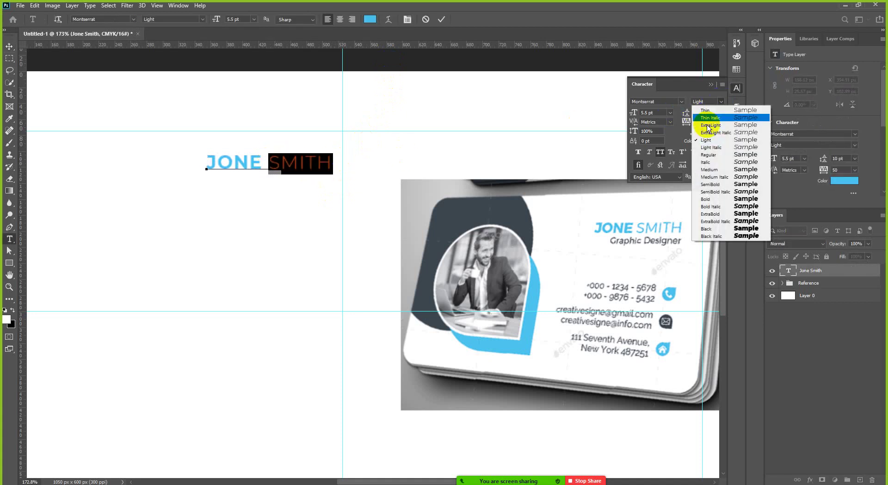
left_click(710, 154)
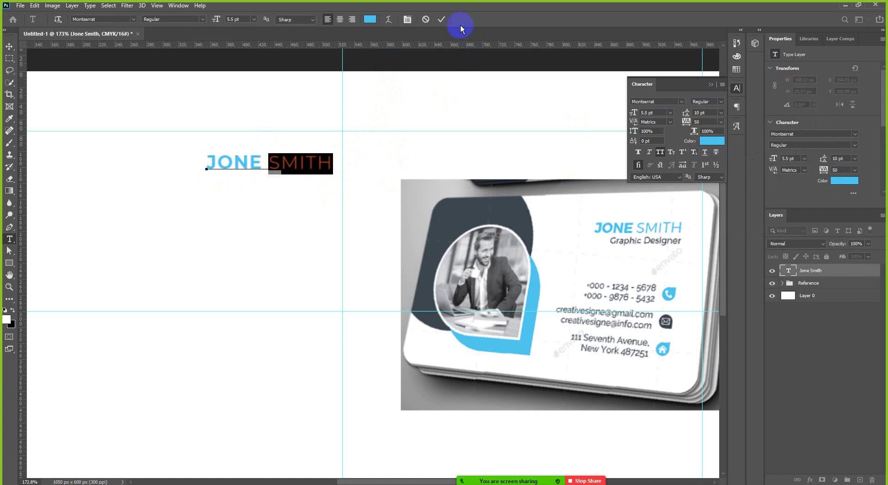
left_click(442, 20)
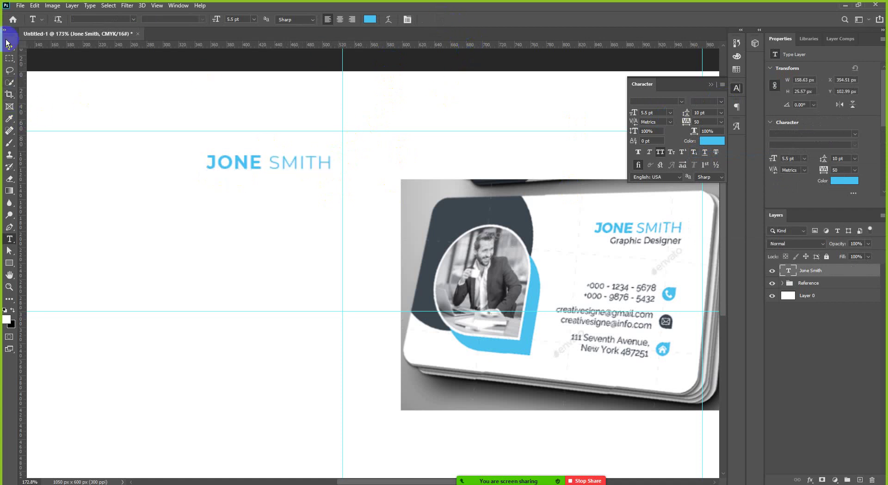
key("v")
left_click(319, 167)
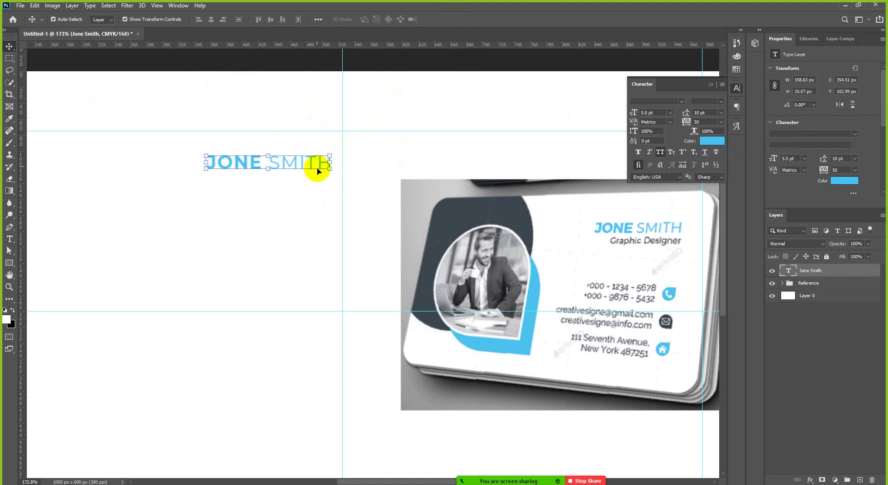
left_click(373, 61)
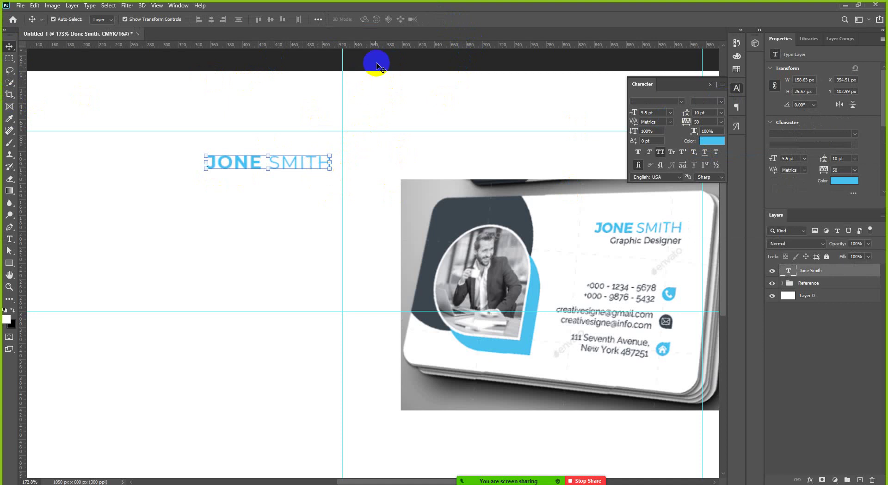
Step: Duplicate the name text directly below the original and replace the copy's wording with "Graphic Designer"
left_click(279, 168)
left_click_drag(250, 162, 254, 199)
double_click(288, 204)
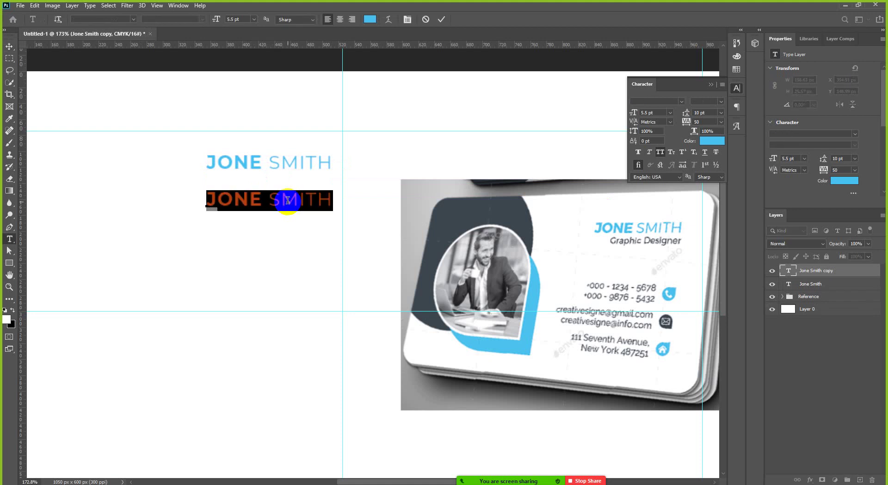
type("GRAPHIC DESIGNER")
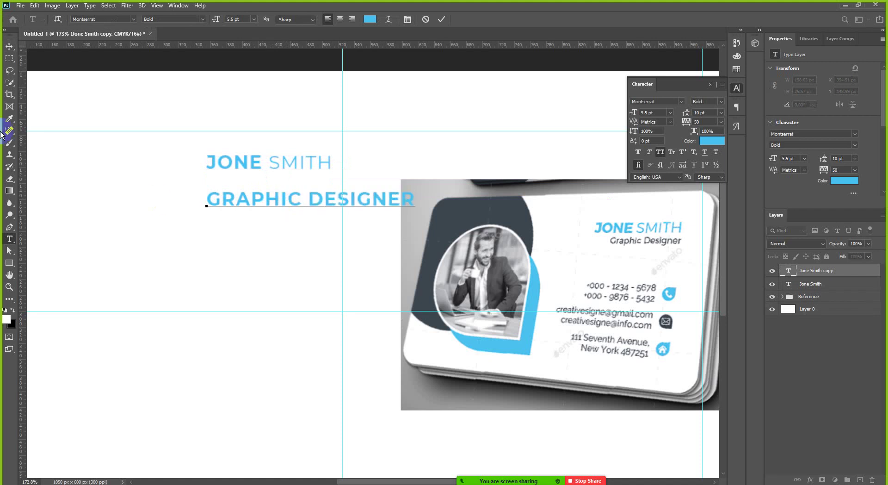
left_click(9, 47)
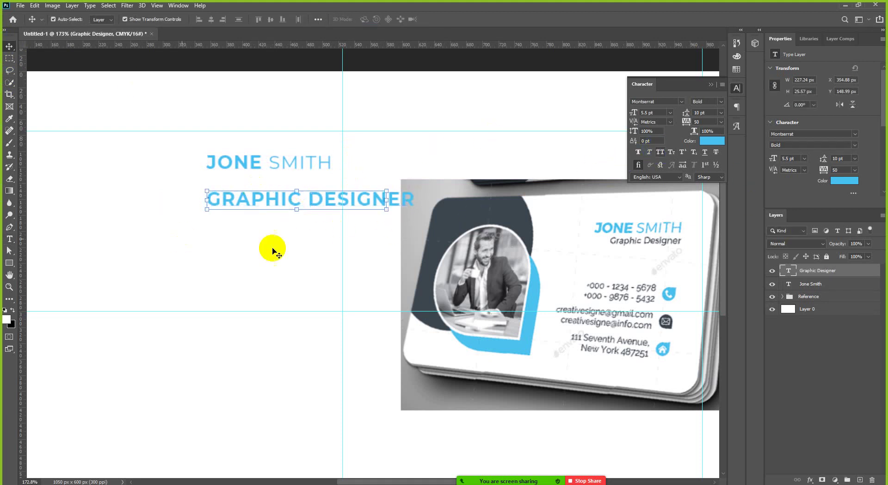
Step: Turn off all caps for the "Graphic Designer" text and colour it grey #838387 by sampling the reference card
left_click(660, 152)
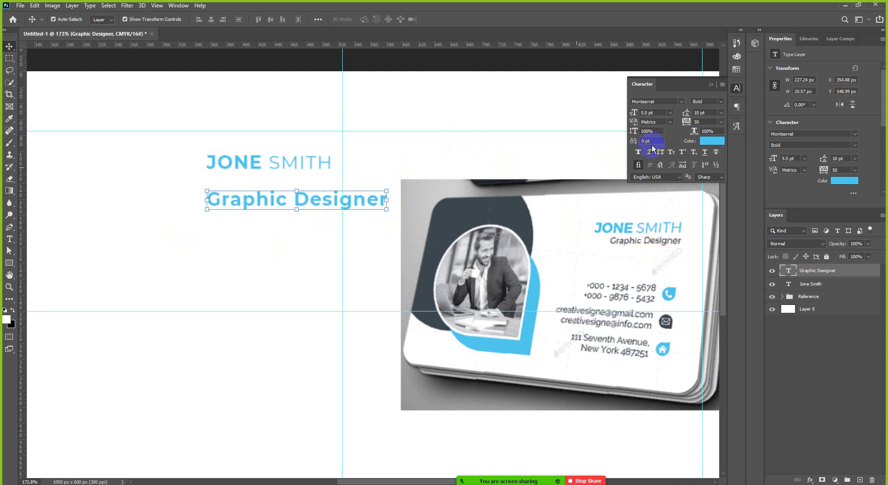
left_click(712, 141)
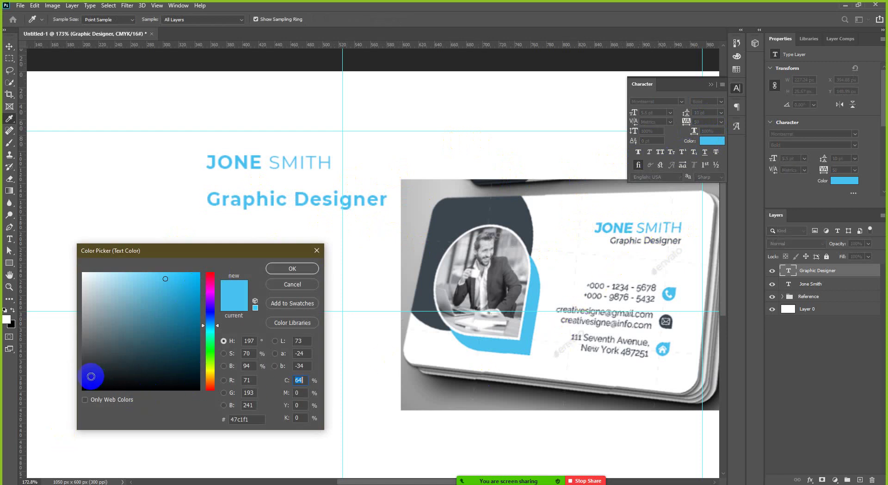
left_click(617, 241)
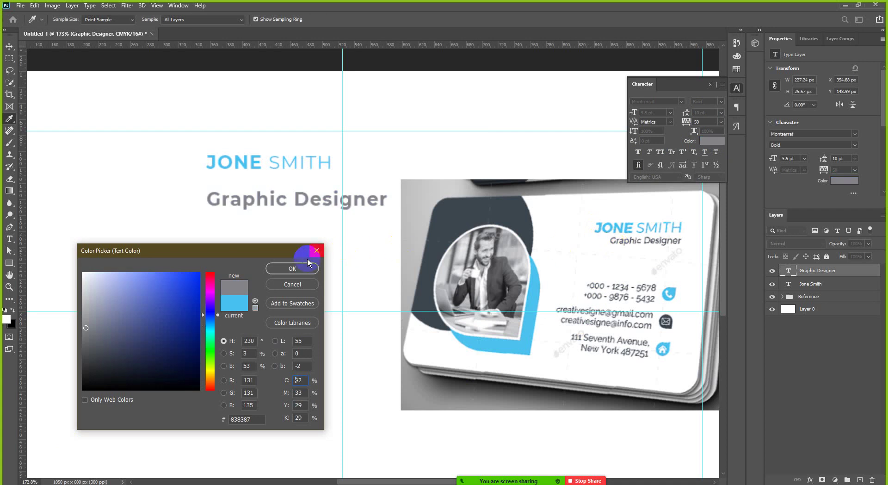
left_click(292, 269)
key("v")
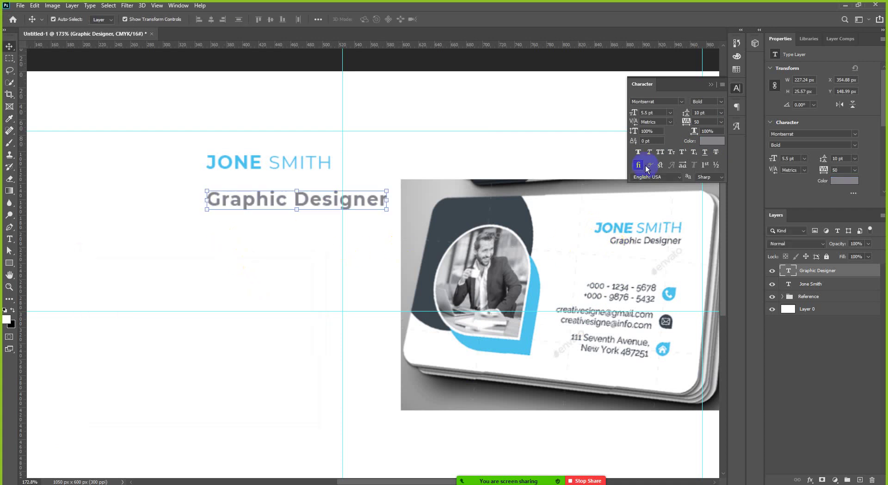
Step: Recolour the "Graphic Designer" text near-black by sampling the job title on the reference card and darkening the sampled grey
scroll(657, 241, "up", 5)
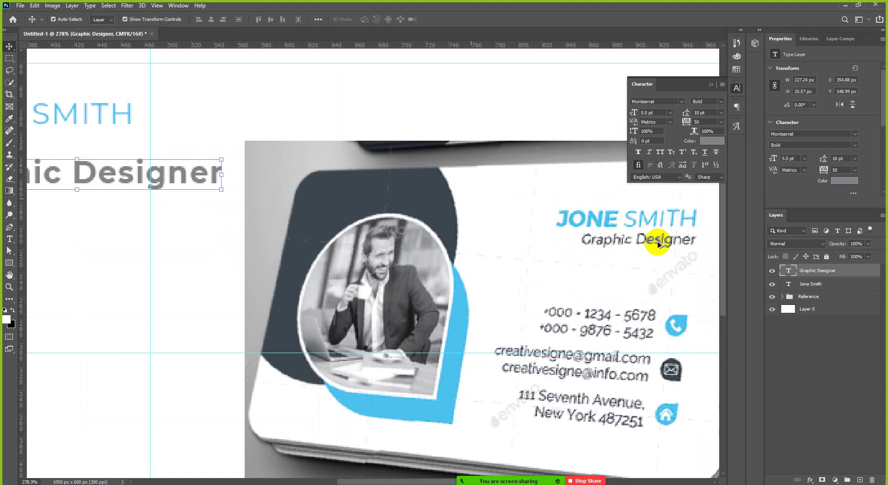
scroll(660, 240, "down", 2)
scroll(659, 241, "up", 1)
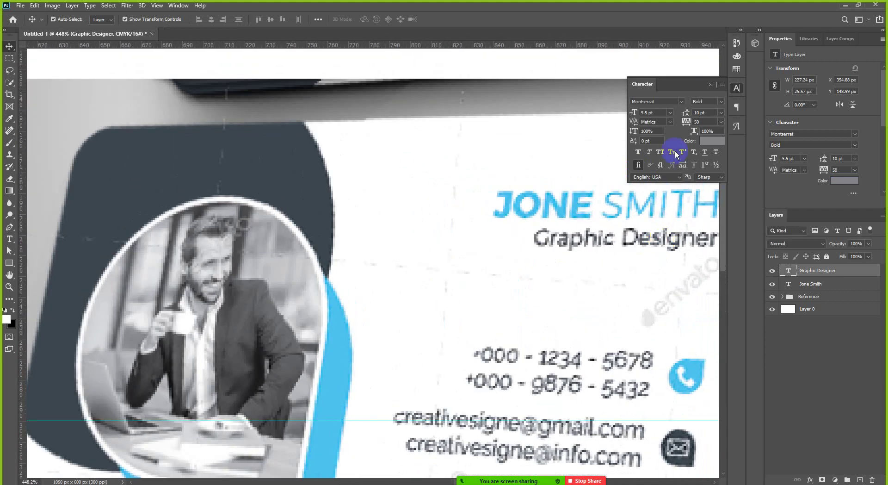
left_click(703, 143)
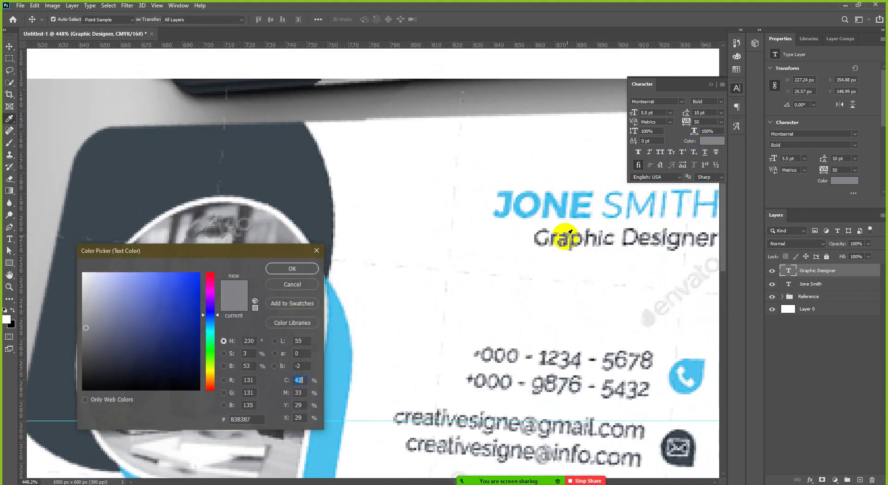
left_click(538, 244)
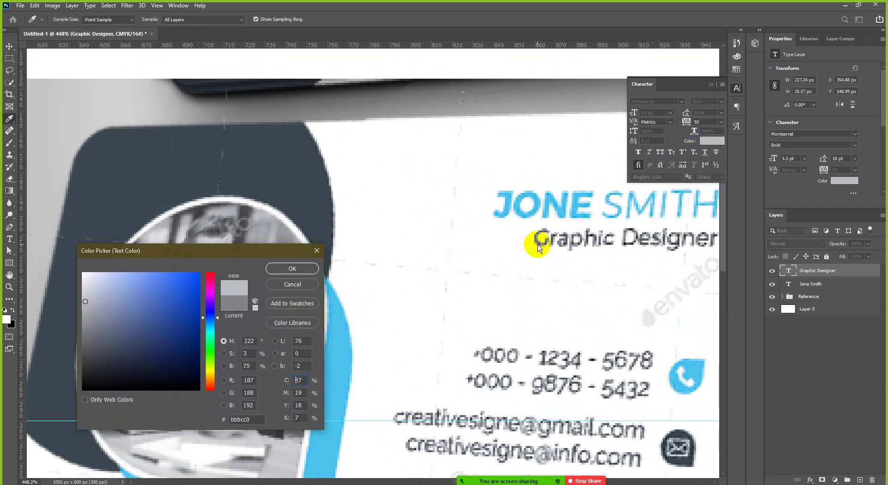
left_click(540, 243)
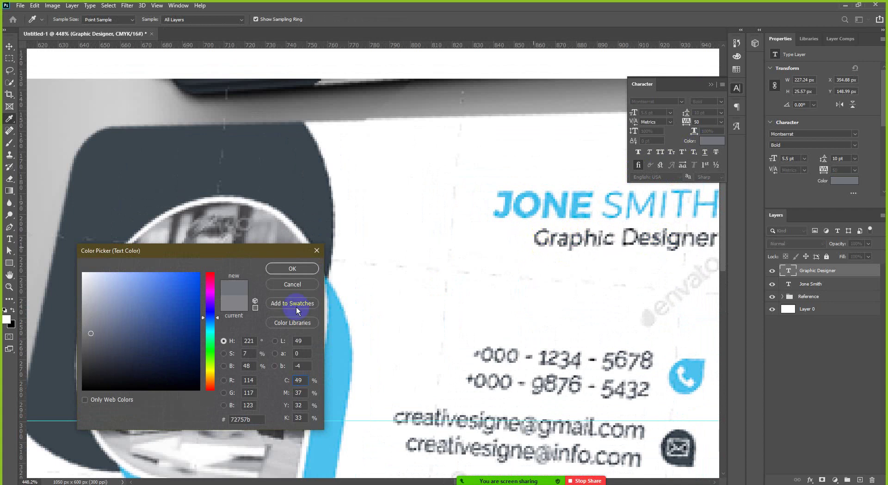
left_click_drag(100, 361, 77, 373)
left_click(292, 267)
Step: Set the "Graphic Designer" text to Montserrat Regular
scroll(291, 264, "down", 2)
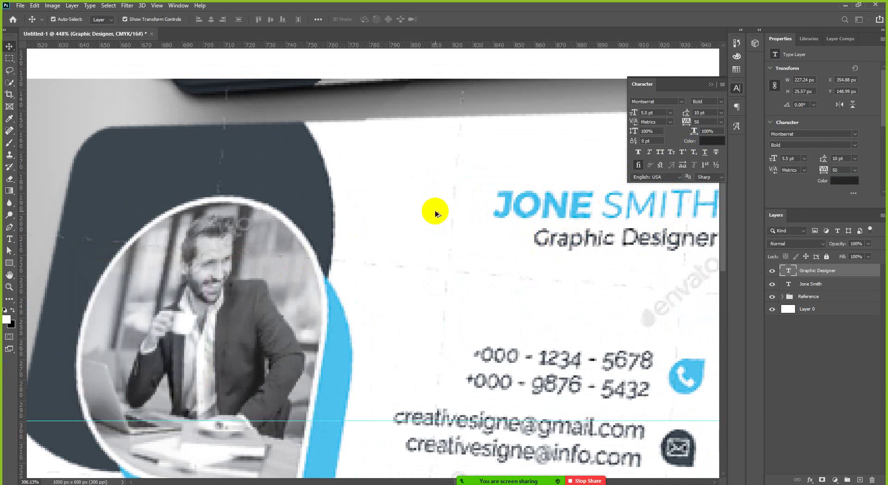
scroll(435, 210, "down", 3)
key("v")
scroll(435, 210, "down", 1)
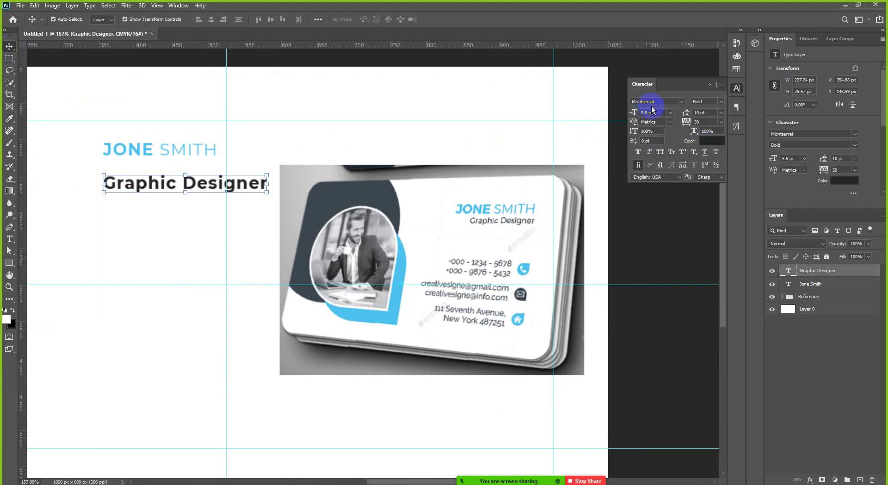
left_click(722, 102)
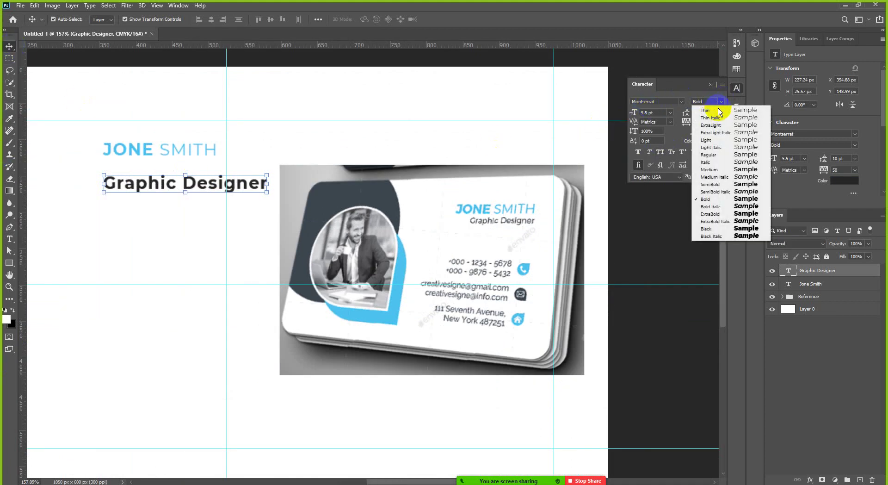
left_click(713, 155)
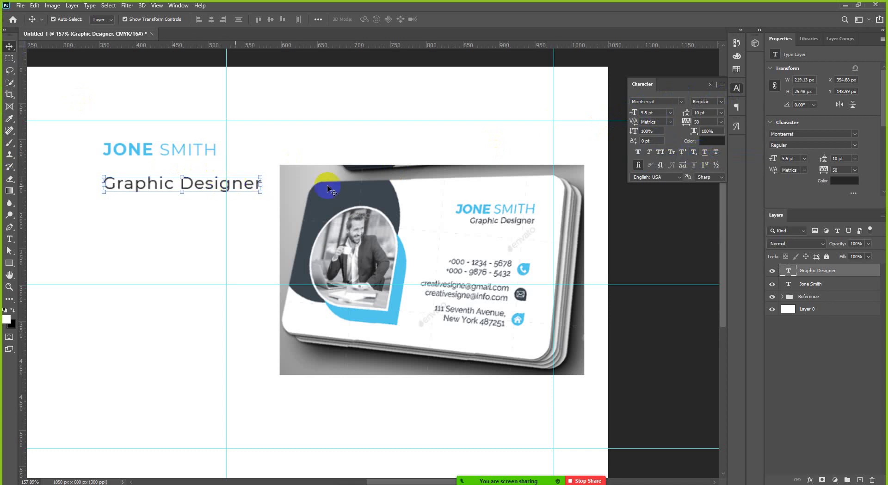
Step: Set the name text's font size to 11 pt
left_click(197, 156)
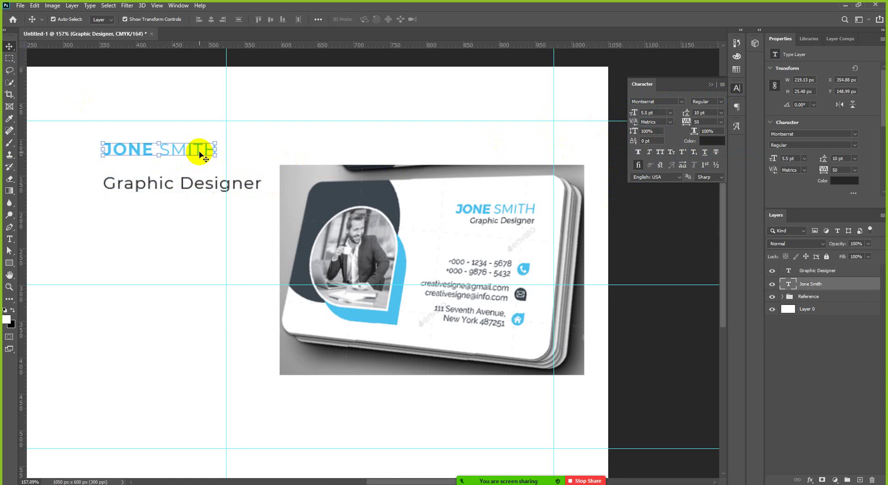
left_click(672, 118)
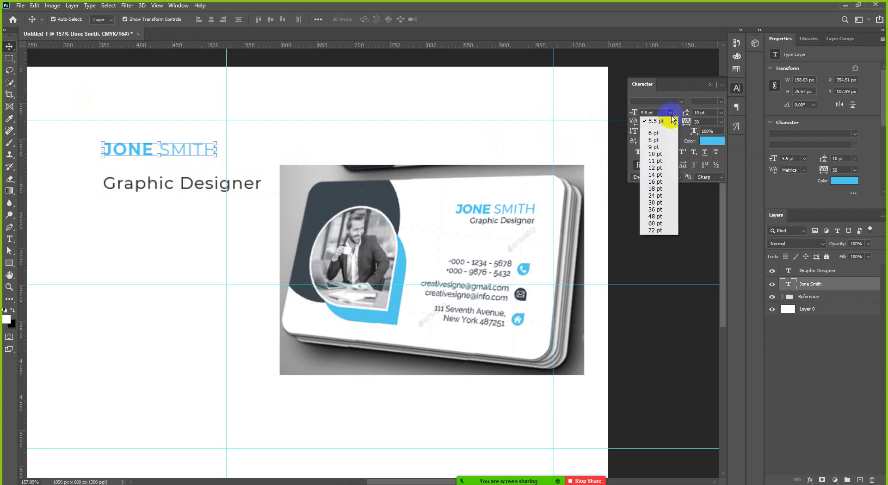
left_click(656, 160)
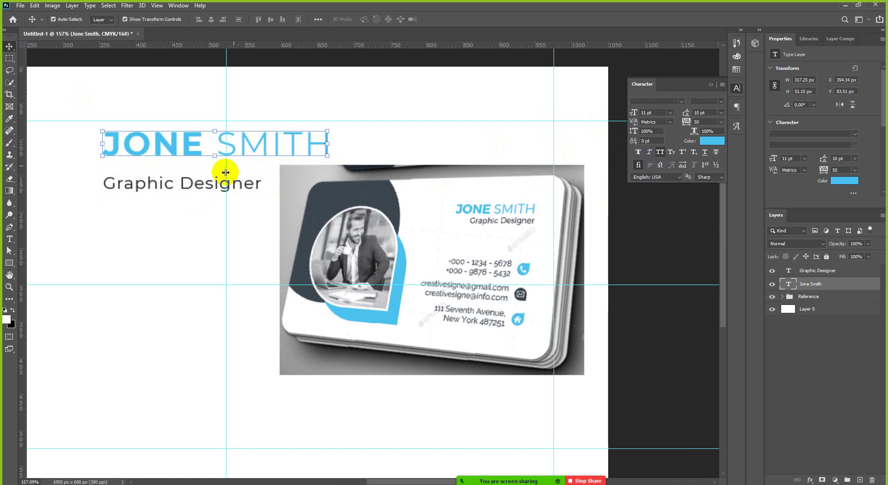
Step: Move the name left and place the job title close beneath it, near its right end, nudging the title up before deselecting
scroll(194, 192, "down", 2)
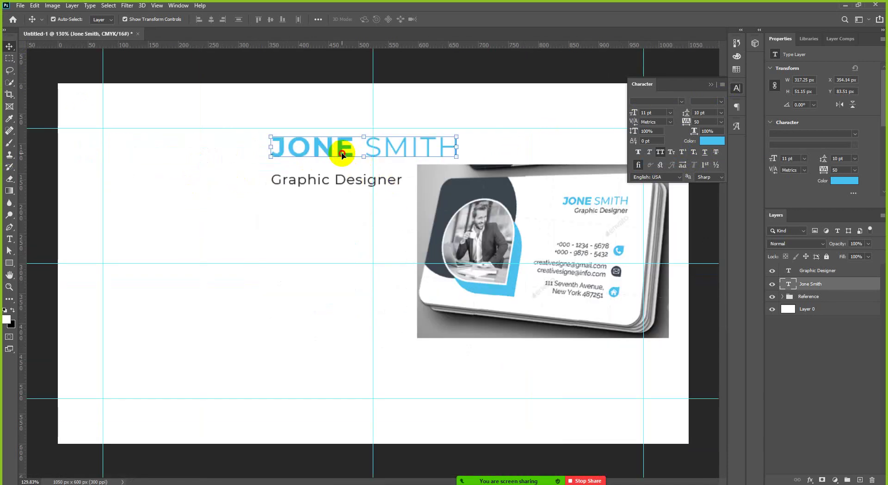
left_click_drag(342, 154, 277, 183)
left_click_drag(341, 180, 343, 178)
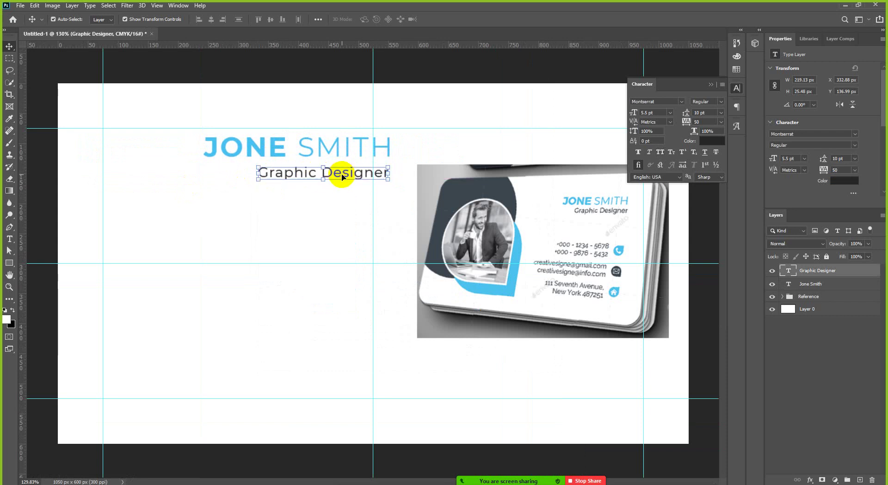
key("Up")
key("Up")
key("Up")
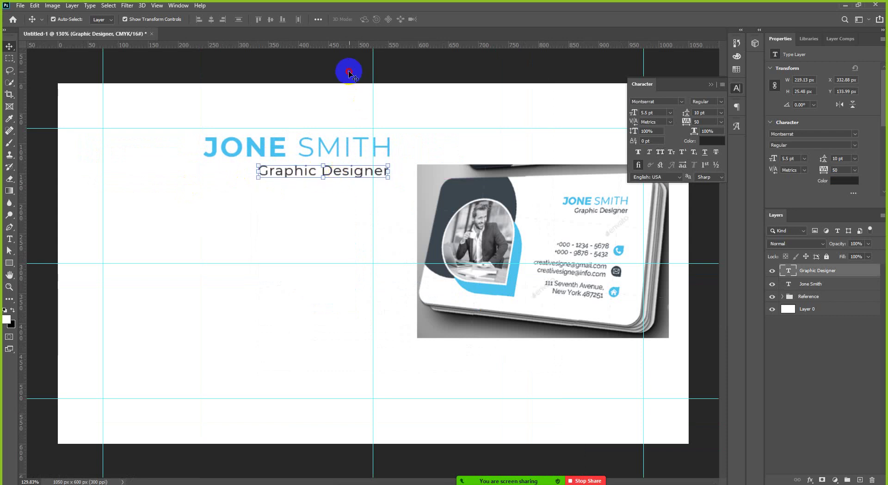
left_click(349, 73)
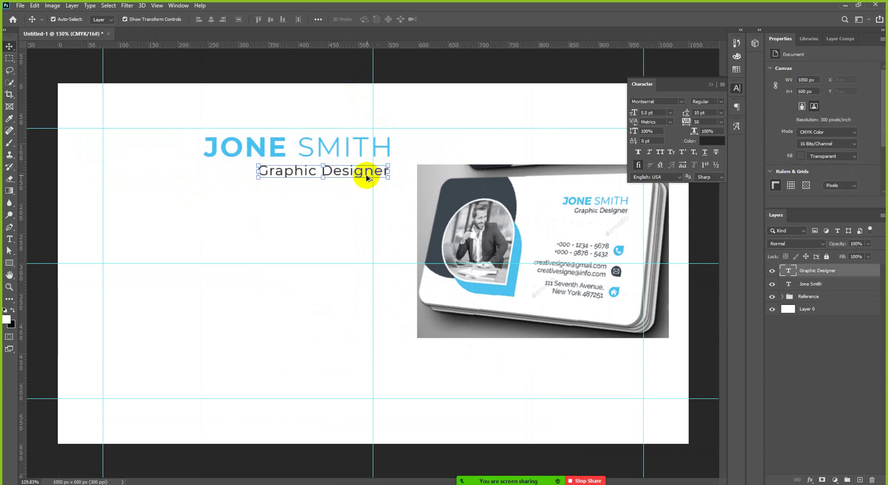
Step: Duplicate the job title text below the original, replace the copy's wording with the reference card's first phone number and commit
left_click_drag(367, 179, 357, 225)
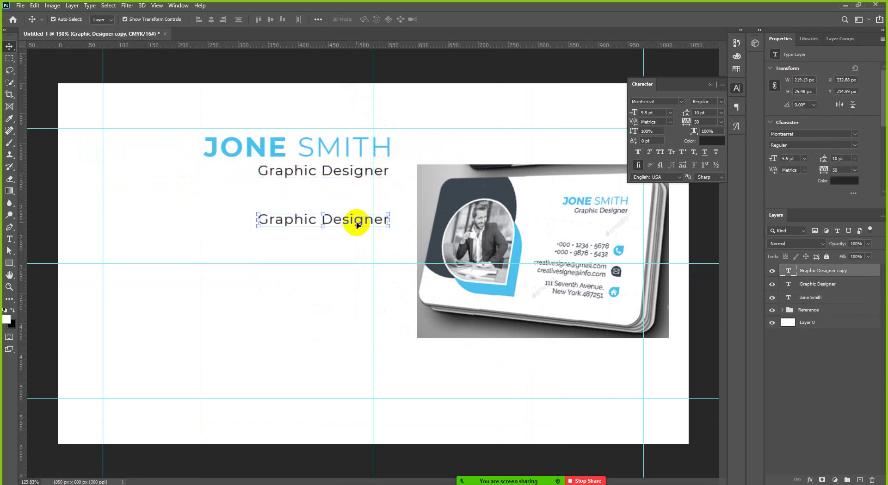
double_click(357, 224)
key("ctrl+a")
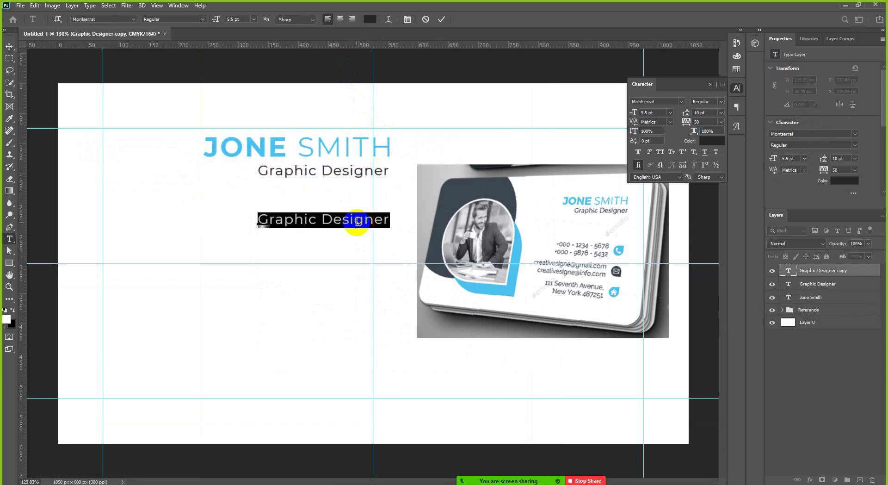
key("BackSpace")
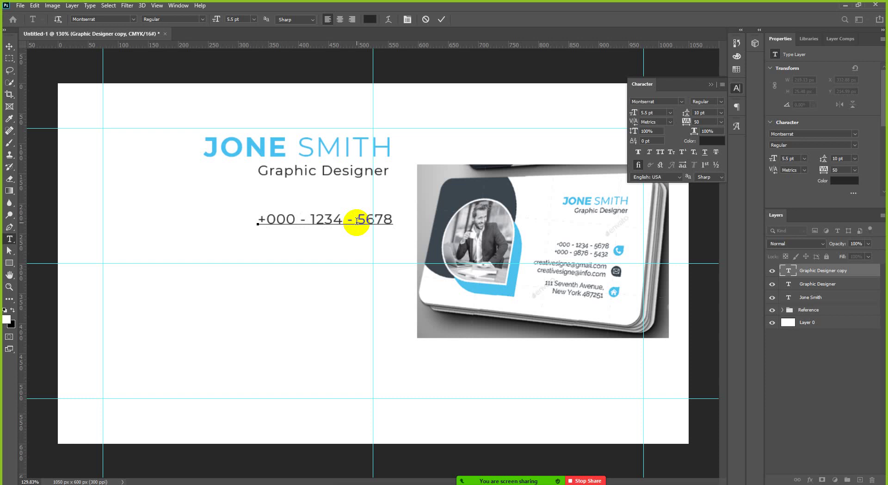
left_click(8, 46)
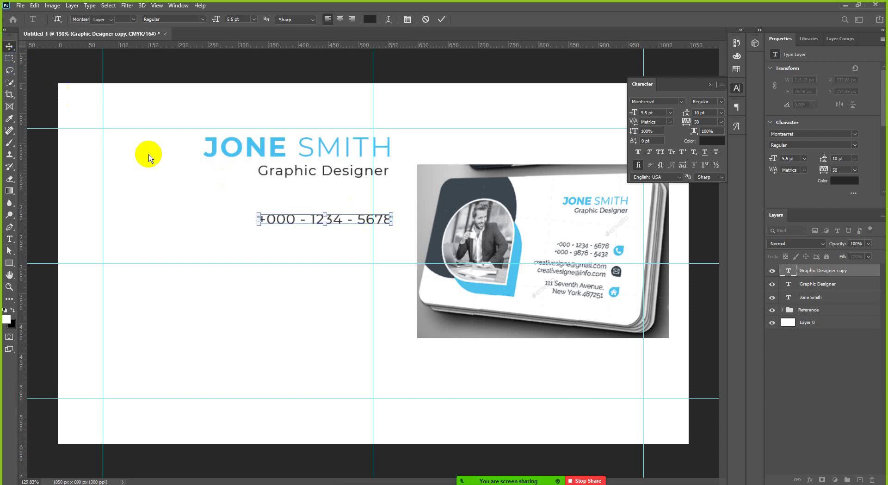
Step: Duplicate the phone number line directly beneath the original and deselect the layer
left_click_drag(336, 222, 333, 240)
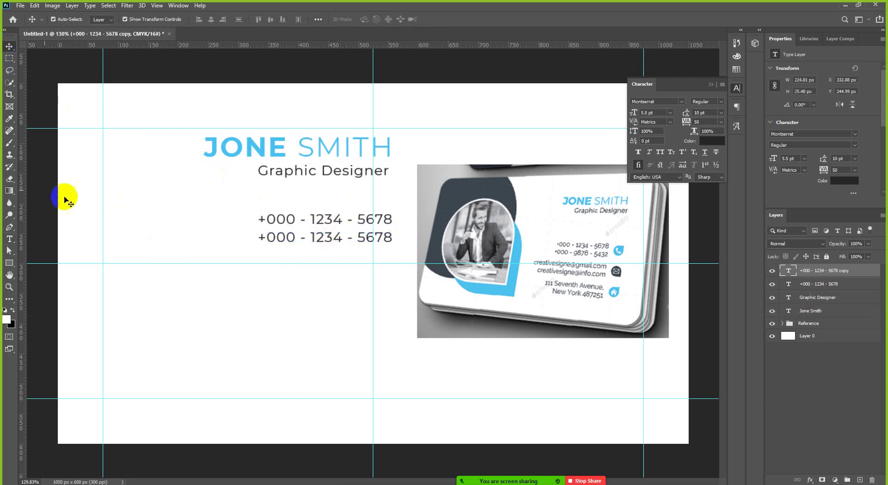
left_click(539, 249)
scroll(611, 252, "up", 3)
scroll(612, 253, "down", 1)
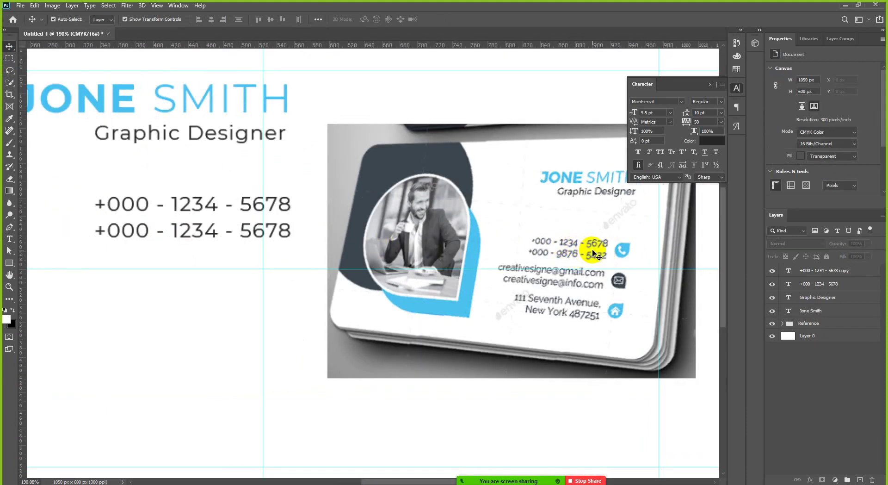
Step: Select both phone number lines and turn off their faux italic style
left_click(278, 201)
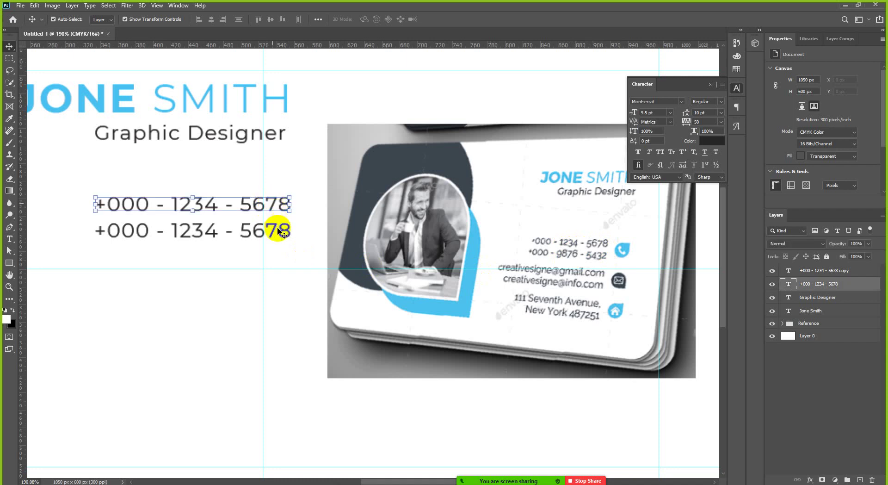
left_click(278, 231, "shift")
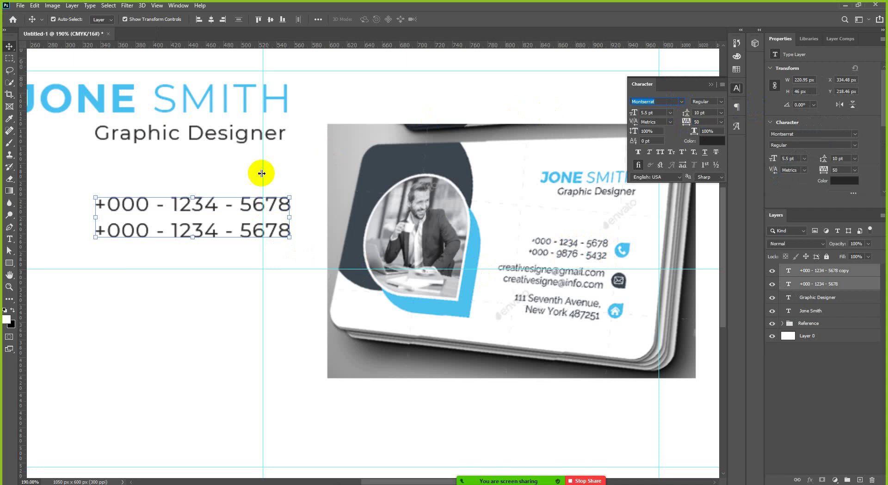
mouse_move(500, 482)
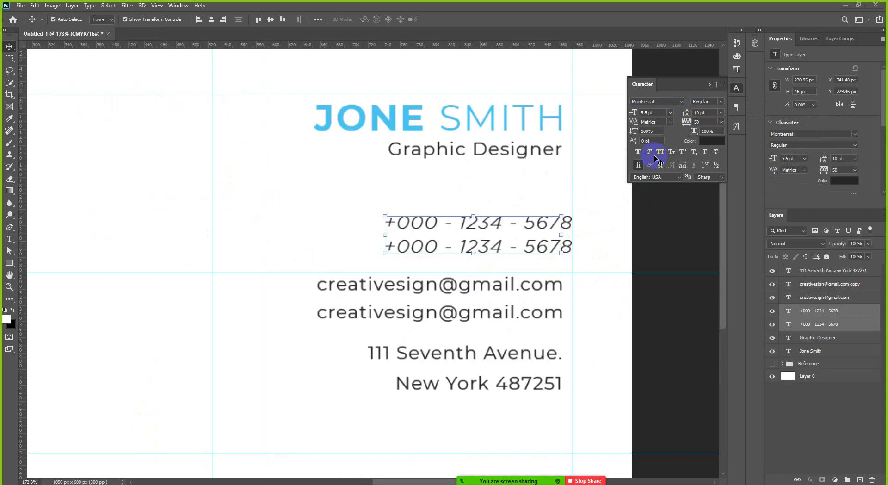
left_click(650, 152)
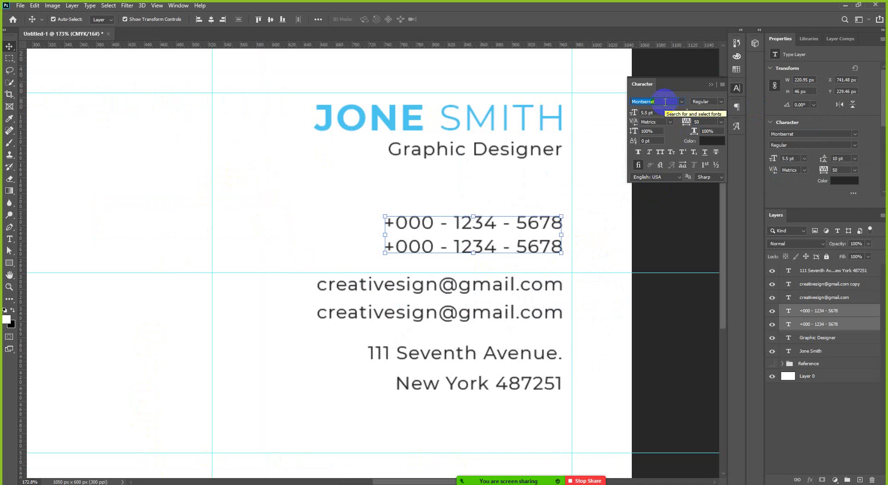
Step: Change the font of both phone number lines to Raleway Medium
type("rale")
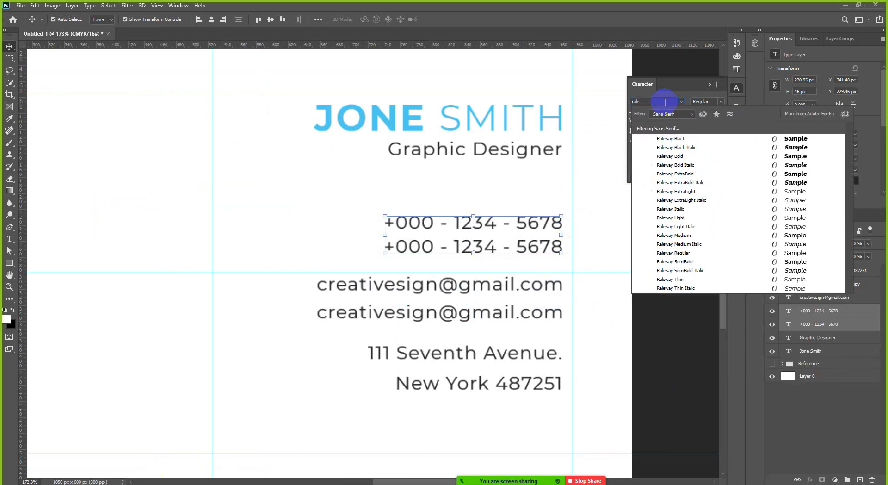
key("Down")
key("Down")
key("Down")
left_click(688, 237)
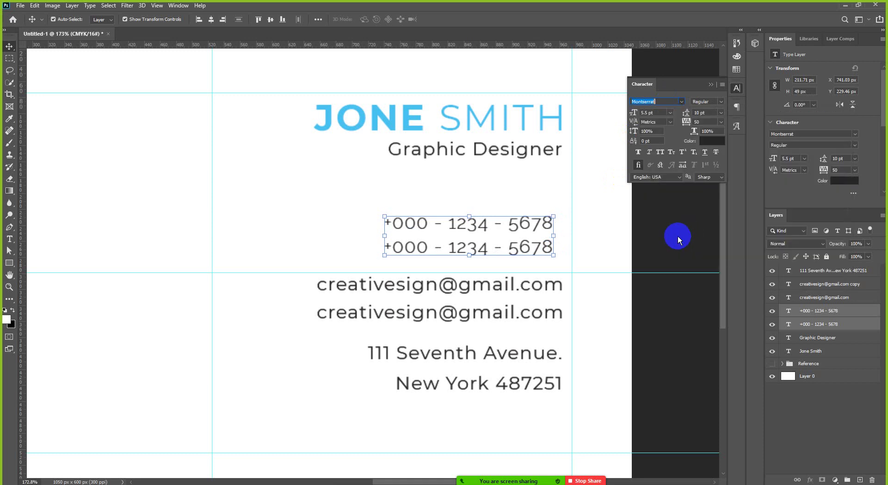
Step: Show the Reference group and move the reference picture to the empty left half of the card, clear of the text
scroll(529, 231, "down", 3)
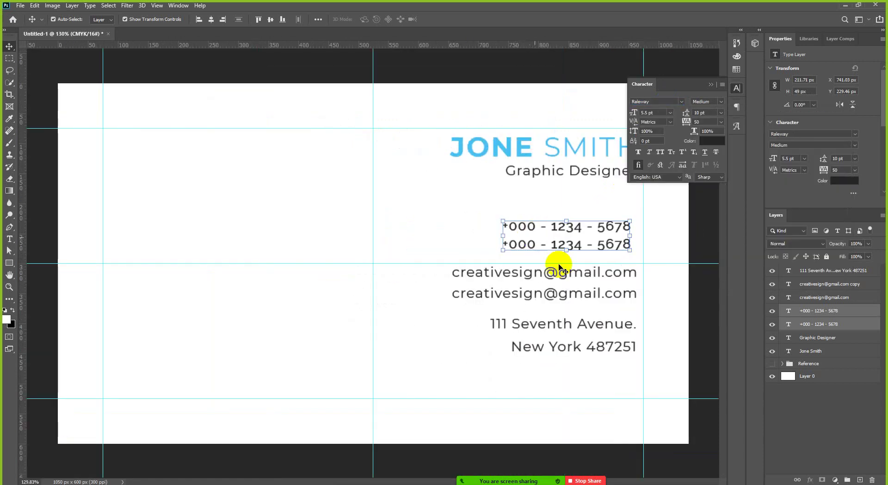
left_click(772, 364)
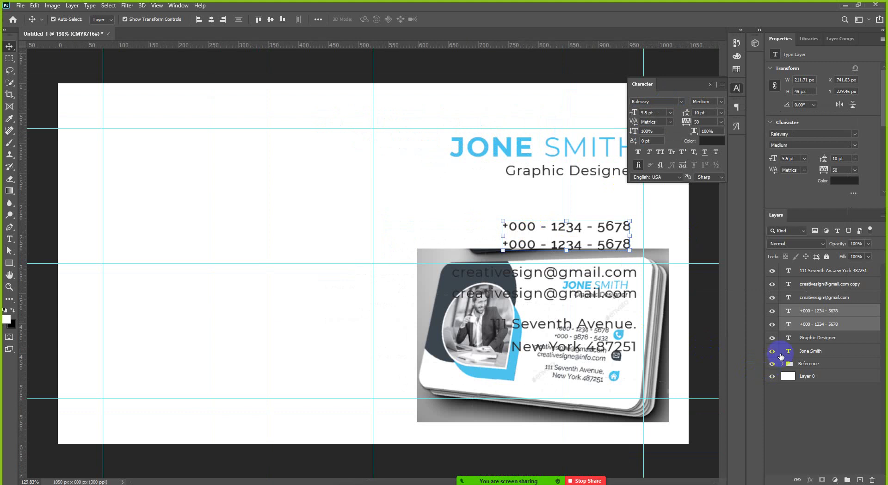
left_click(470, 366)
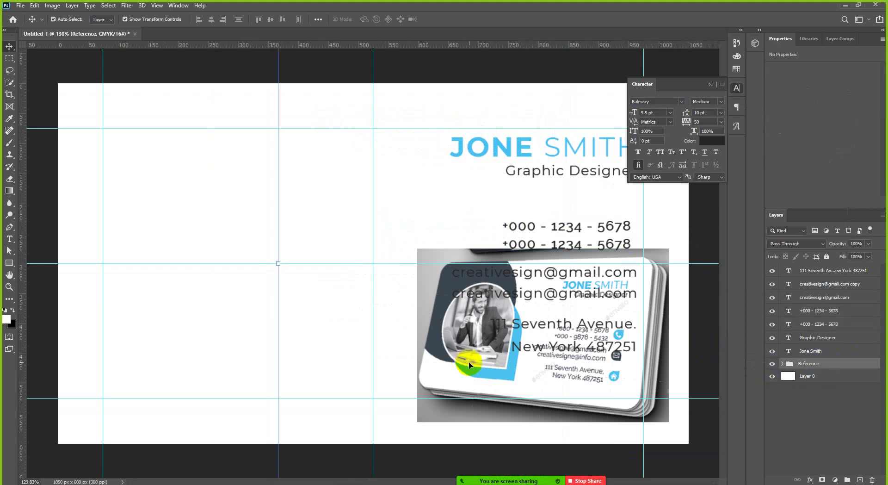
left_click_drag(470, 366, 207, 344)
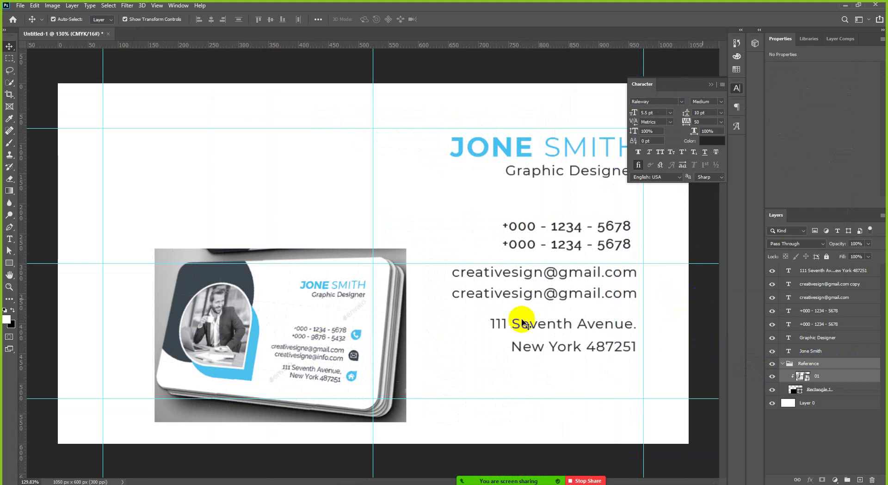
left_click(309, 326)
left_click(737, 88)
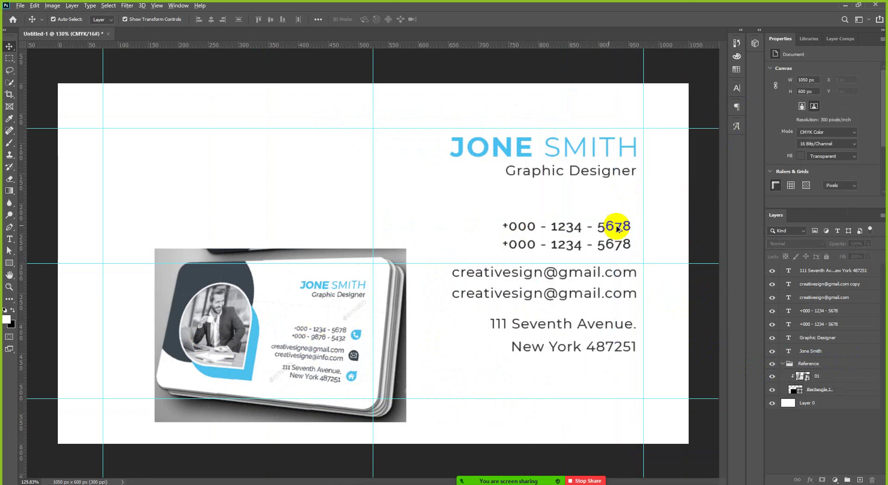
scroll(619, 228, "up", 3)
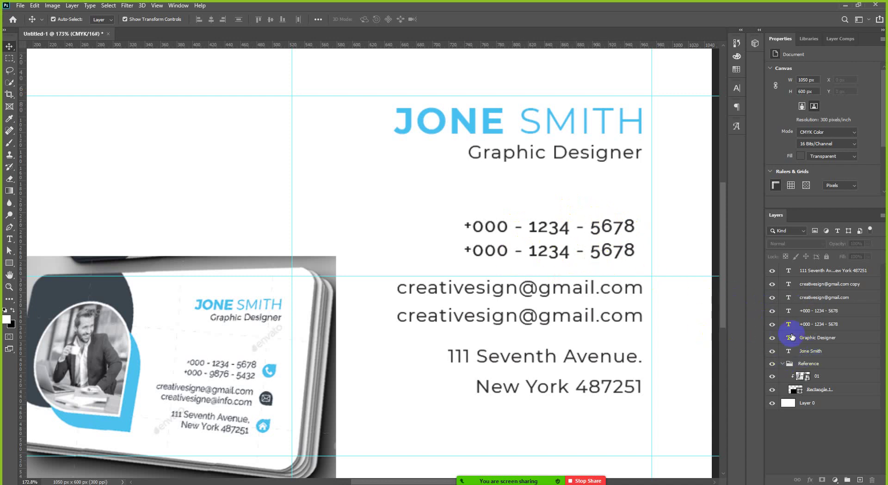
key("ctrl+z")
key("ctrl+z")
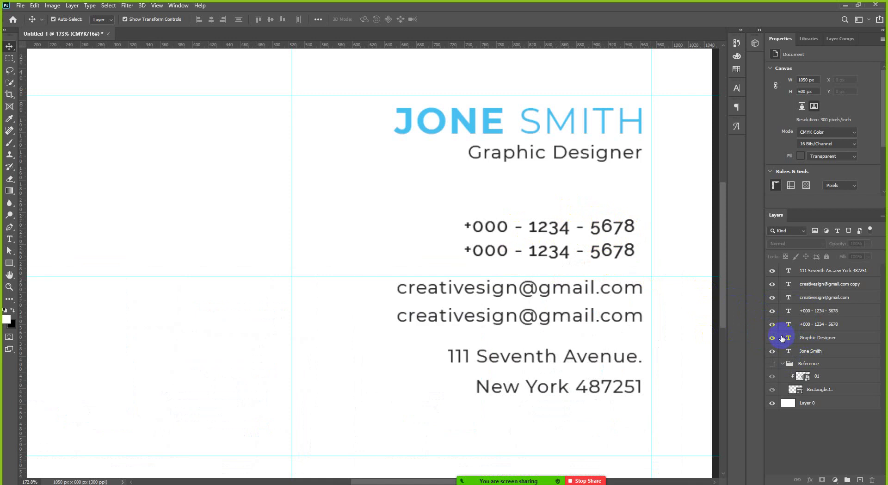
key("ctrl+shift+z")
key("ctrl+shift+z")
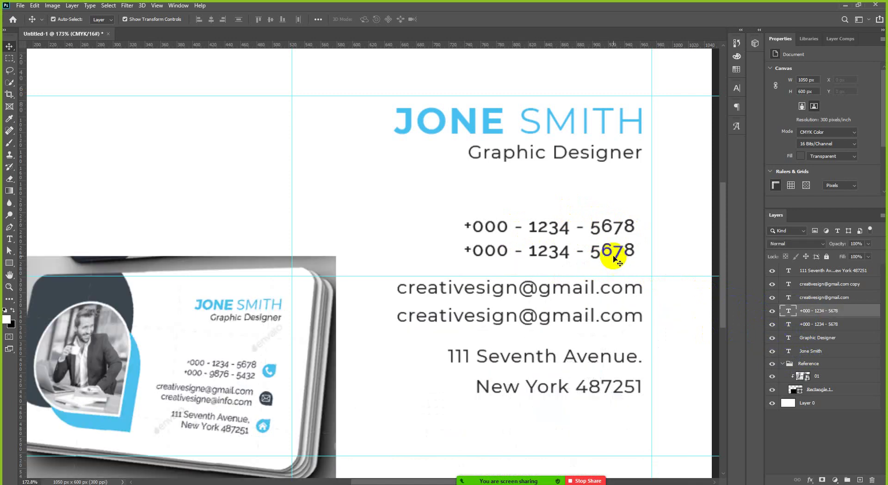
Step: Select both phone number lines and change their font to Montserrat Regular
left_click(618, 250, "ctrl")
left_click(617, 232, "shift")
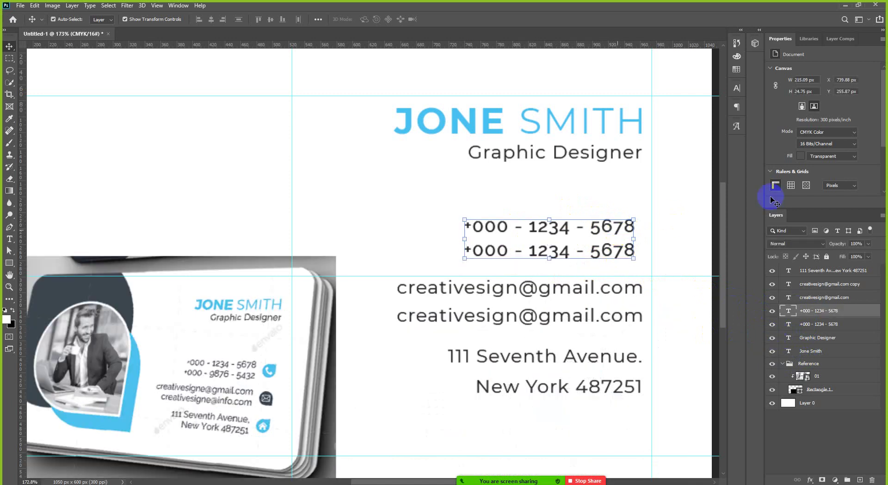
left_click(737, 88)
left_click(663, 102)
type("mont")
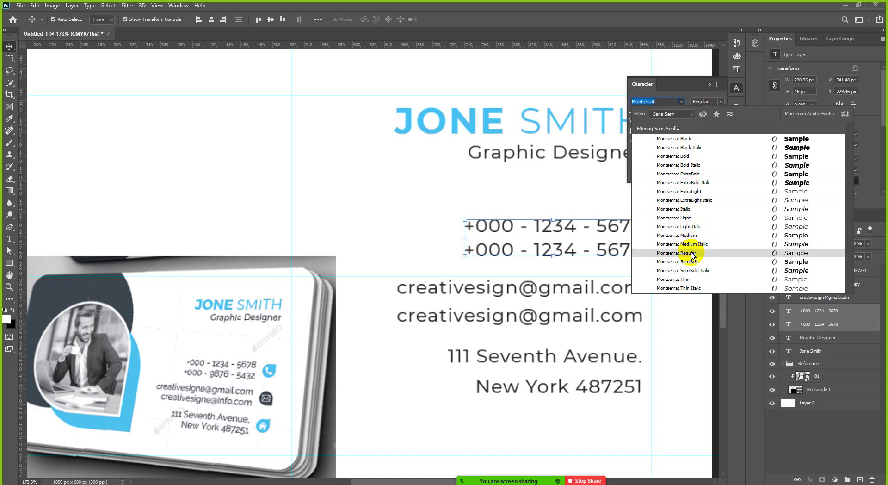
left_click(692, 254)
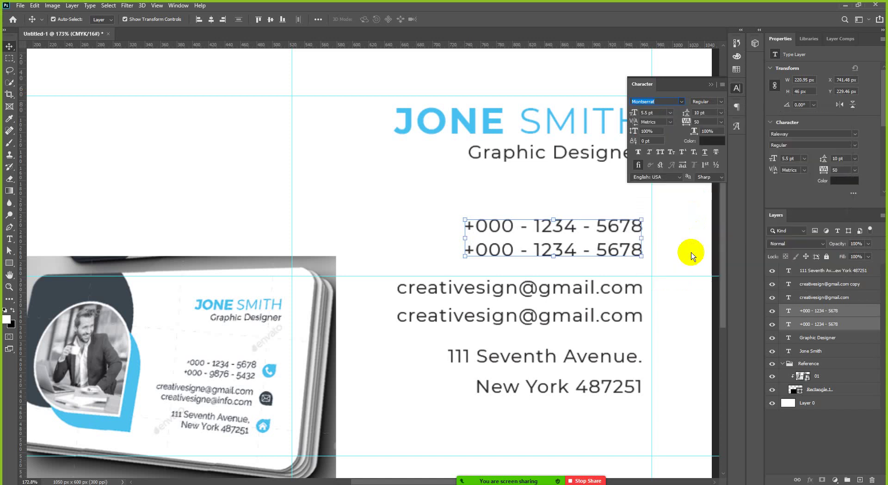
left_click(737, 88)
Step: Fit the whole card in view, then select the Reference group and collapse it in the layer list
left_click(627, 295)
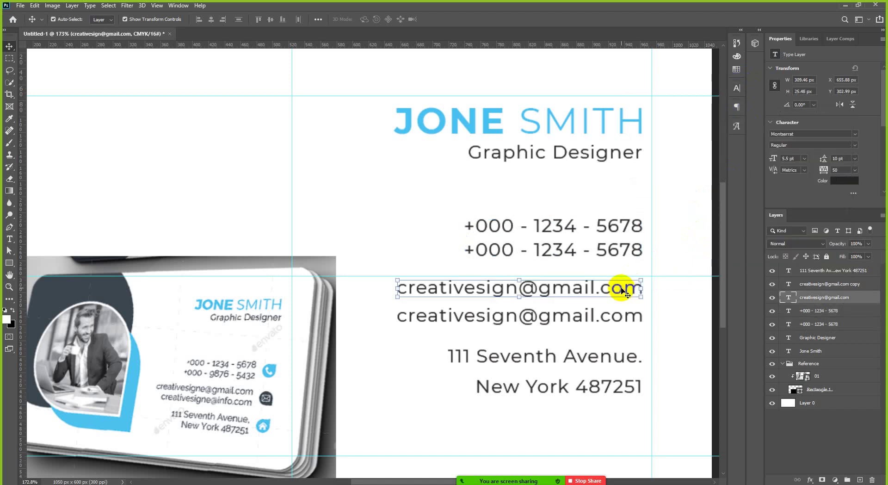
left_click(675, 231)
key("ctrl+0")
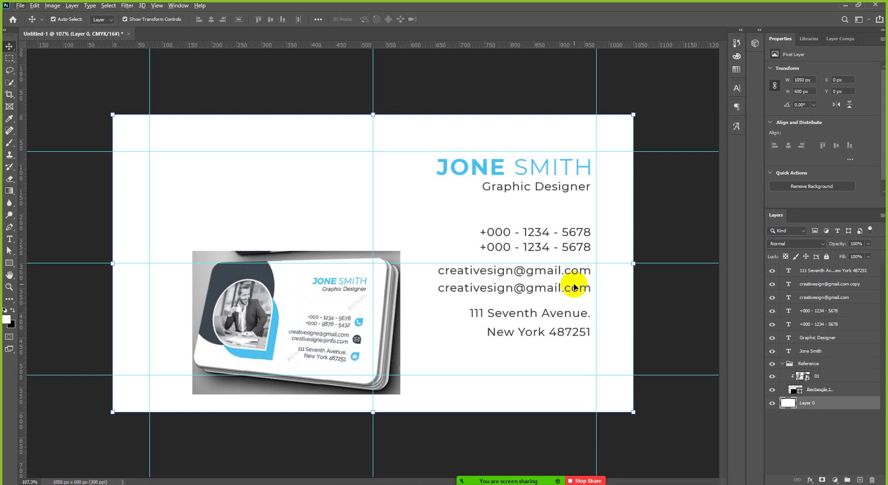
left_click(818, 391)
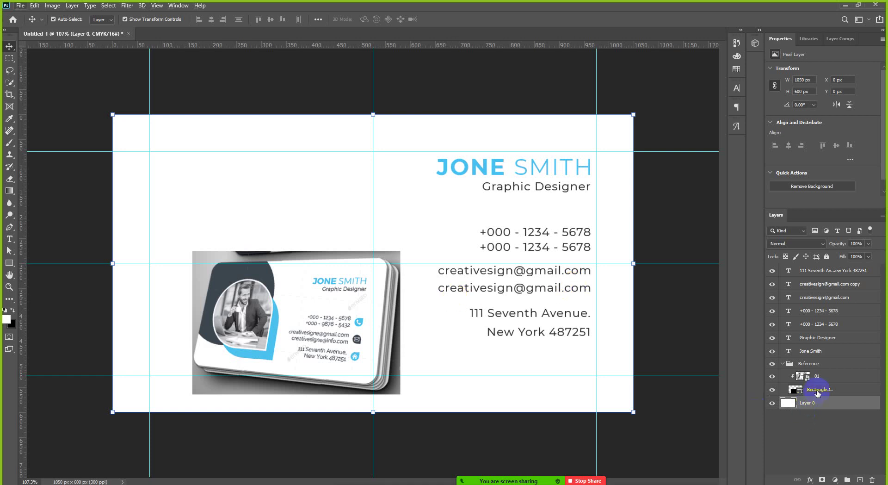
left_click(784, 366)
left_click(782, 364)
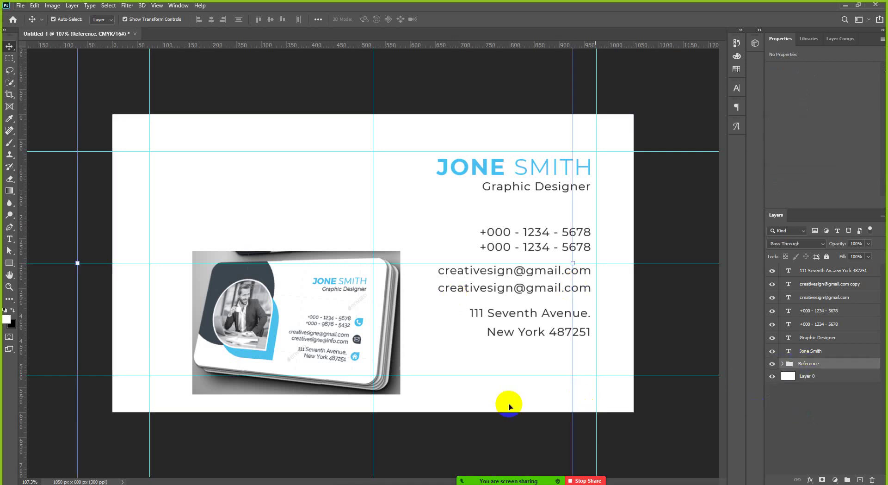
Step: Nudge the Reference group about 20 px down and 170 px right on the card
key("shift+Down")
key("shift+Down")
key("shift+Right")
key("shift+Right")
key("shift+Right")
key("shift+Right")
key("shift+Right")
key("shift+Right")
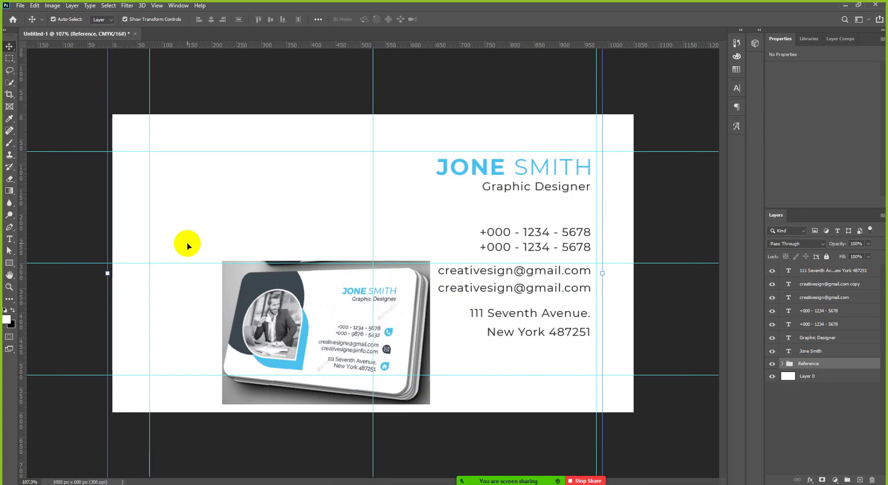
key("shift+Right")
key("shift+Right")
key("shift+Right")
key("shift+Right")
key("shift+Right")
key("shift+Right")
key("shift+Right")
key("shift+Right")
key("shift+Right")
key("shift+Right")
key("shift+Right")
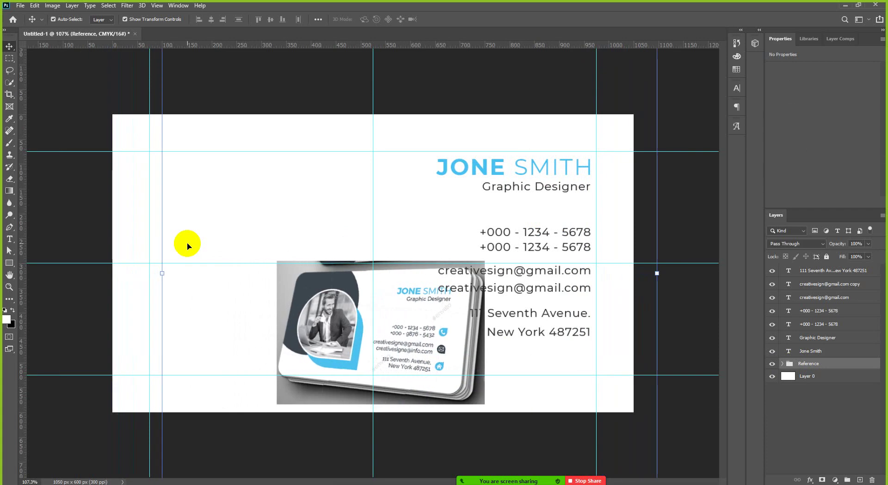
Step: Group all the text layers, from the name to the address, and name the group Text
left_click(828, 301)
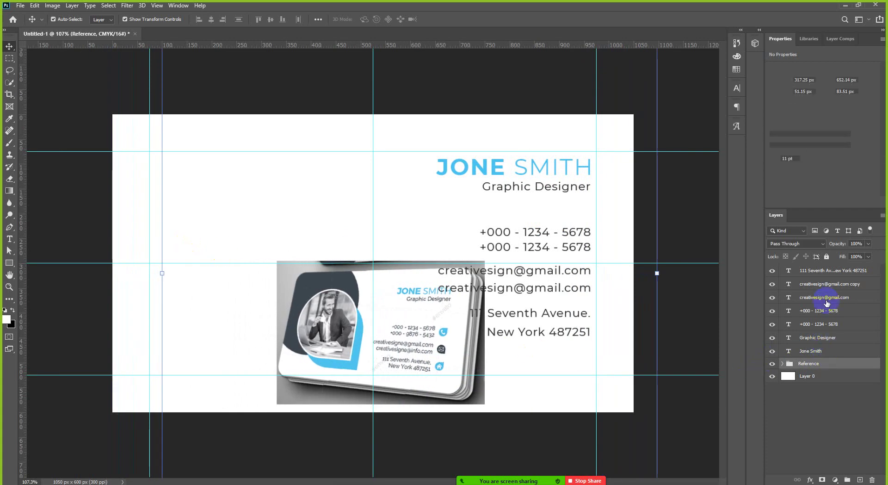
left_click(832, 277, "shift")
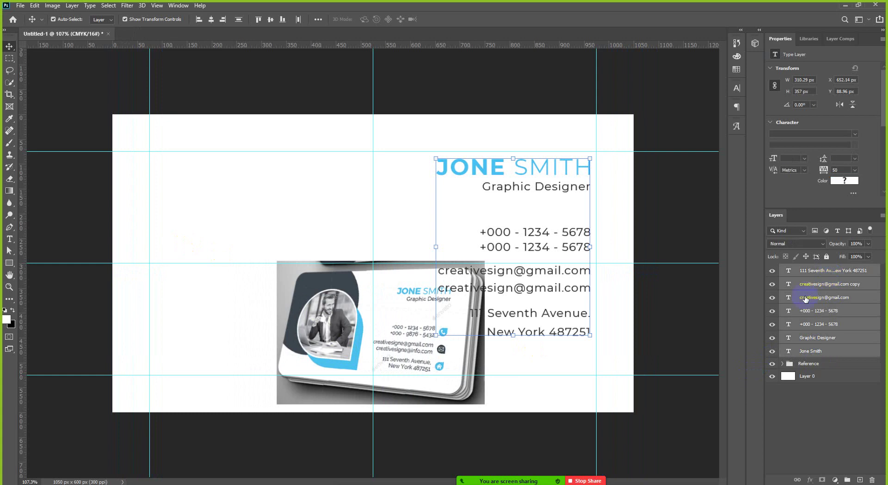
key("ctrl+g")
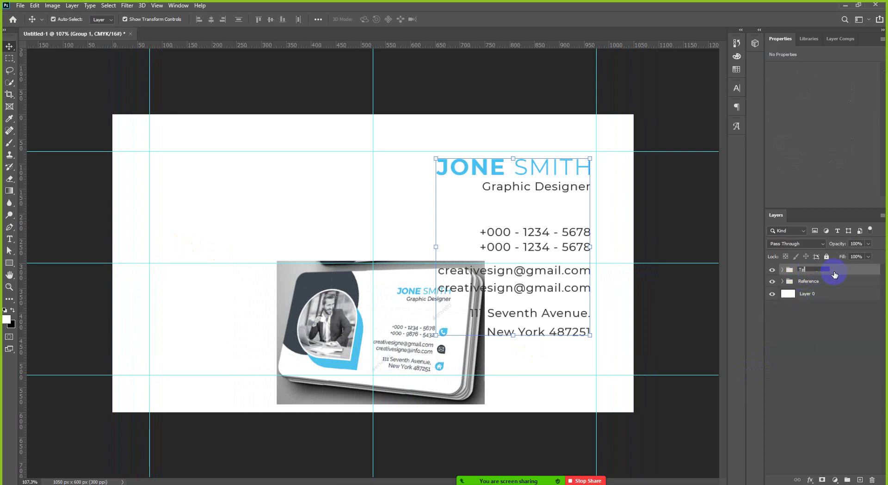
key("Return")
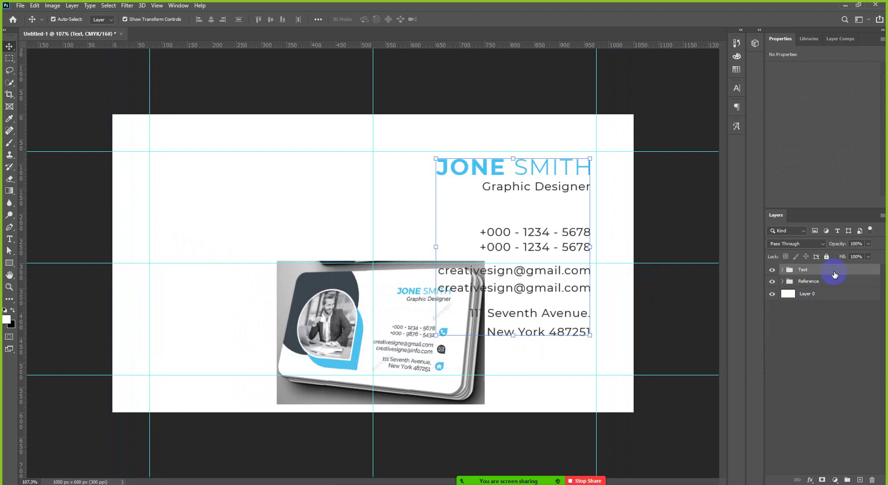
Step: Hide the Text group and nudge the Reference group about 230 px right and 120 px up, leaving the card's left half free
left_click(773, 269)
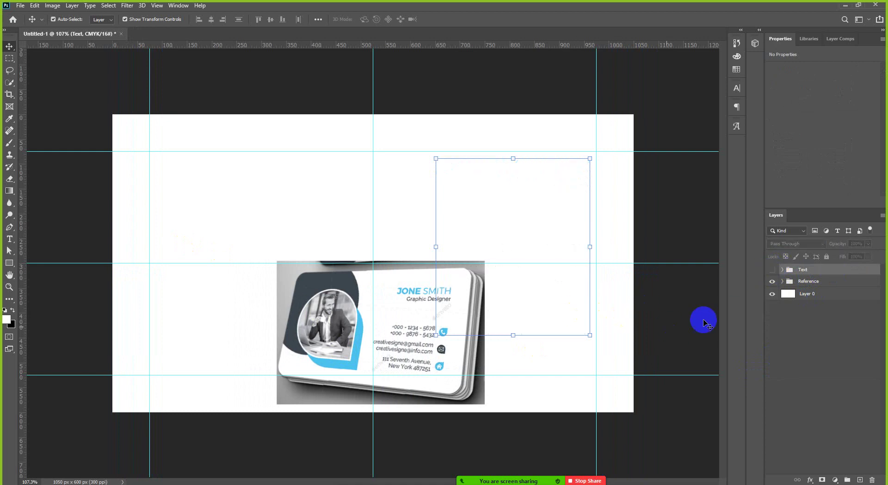
left_click(704, 319)
left_click(815, 283)
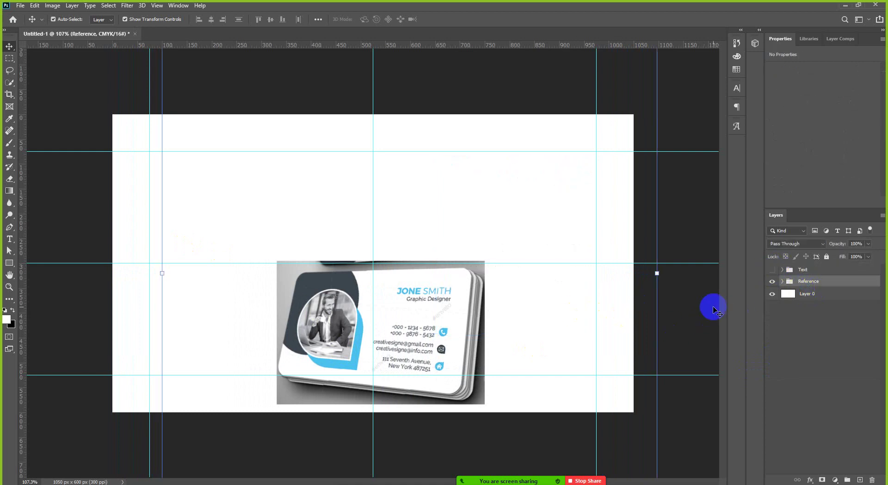
key("shift+Right")
key("shift+Right")
key("shift+Right")
key("shift+Right")
key("shift+Right")
key("shift+Right")
key("shift+Right")
key("shift+Right")
key("shift+Right")
key("shift+Right")
key("shift+Right")
key("shift+Right")
key("shift+Right")
key("shift+Right")
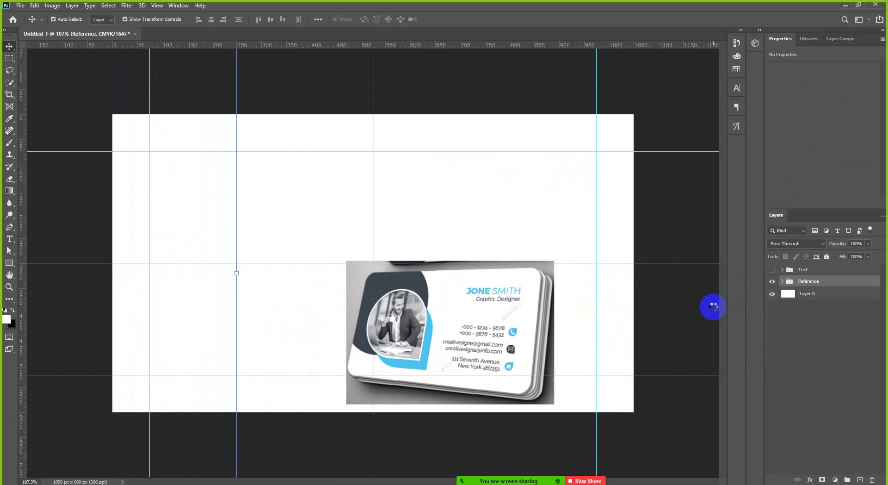
key("shift+Right")
key("shift+Right")
key("shift+Right")
key("shift+Right")
key("shift+Right")
key("shift+Up")
key("shift+Up")
key("shift+Up")
key("shift+Up")
key("shift+Up")
key("shift+Up")
key("shift+Up")
key("shift+Up")
key("shift+Up")
key("shift+Up")
key("shift+Up")
key("shift+Up")
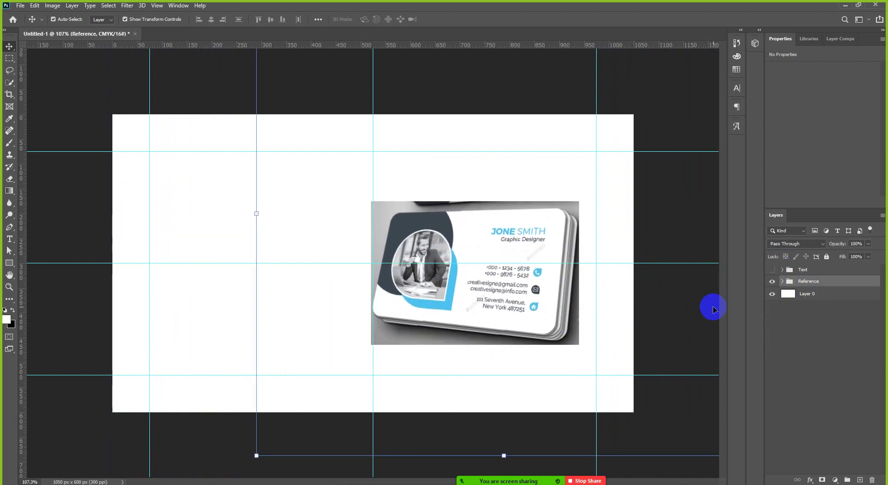
key("shift+Right")
key("shift+Right")
key("shift+Right")
key("shift+Right")
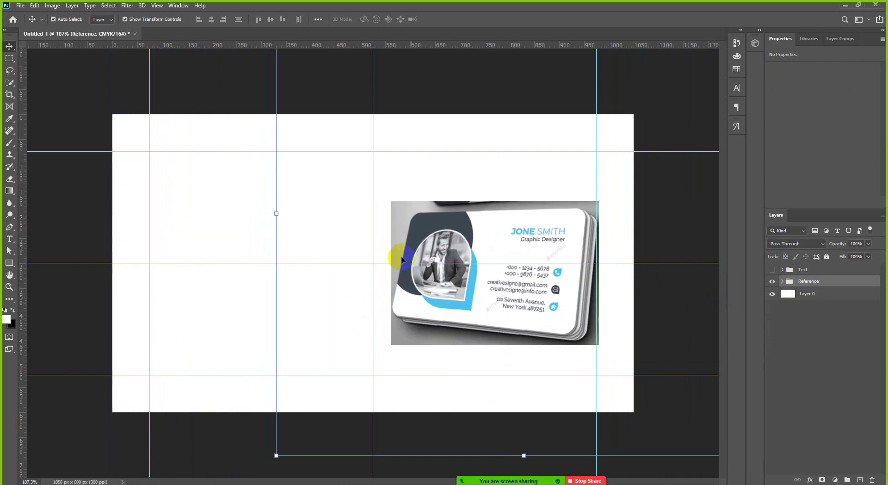
left_click(72, 200)
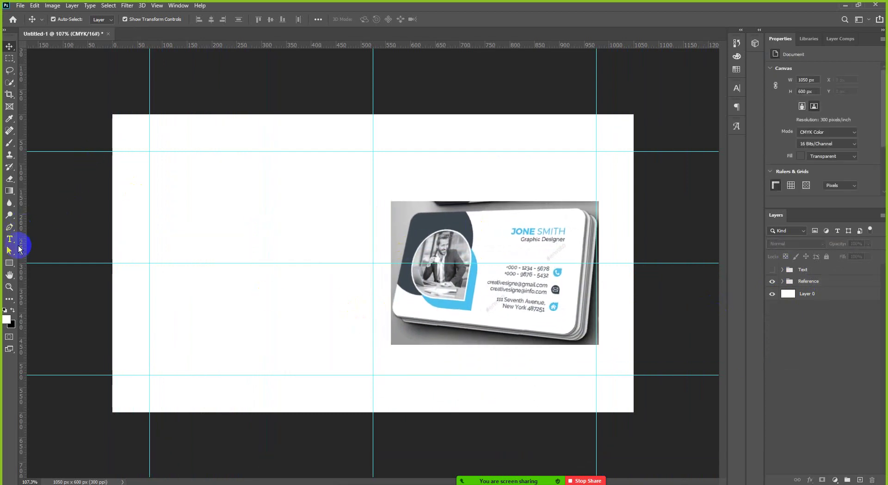
Step: Draw a black 245 × 245 px square shape on the left half of the card
left_click(9, 262)
left_click_drag(156, 192, 290, 313)
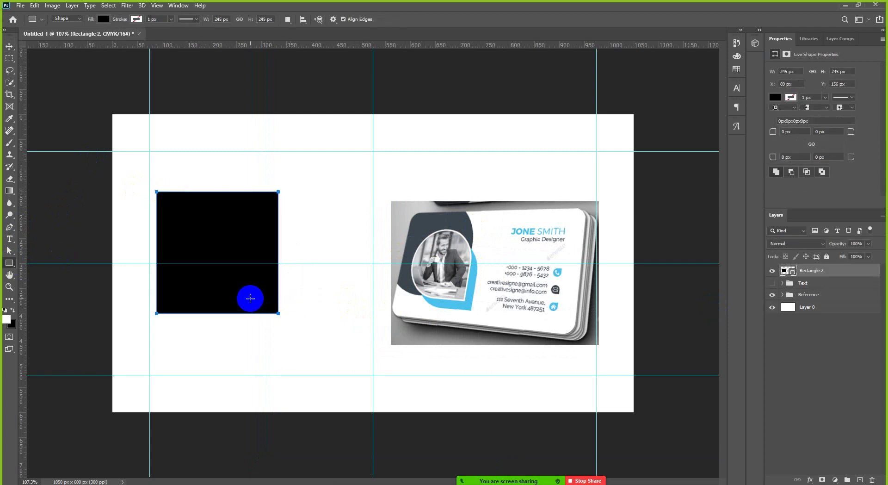
left_click(9, 49)
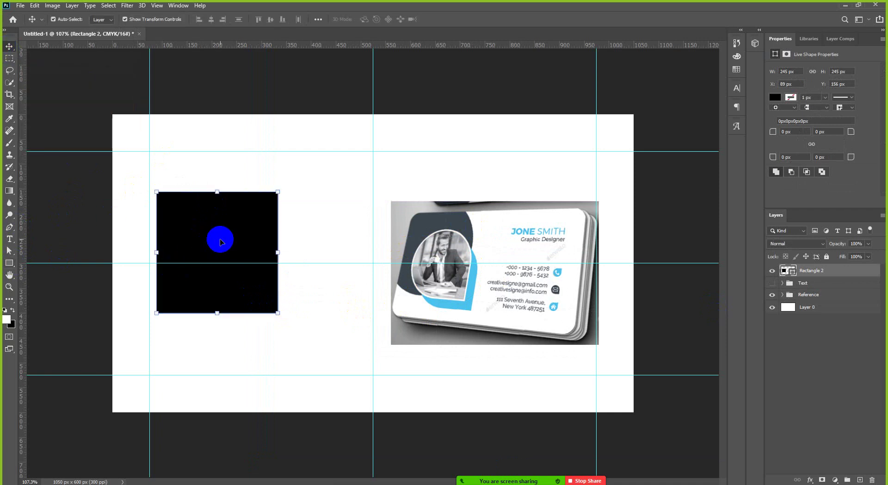
Step: Link the square's corner radii and set them to 1000 px to round it into a circle
left_click(812, 145)
left_click(799, 133)
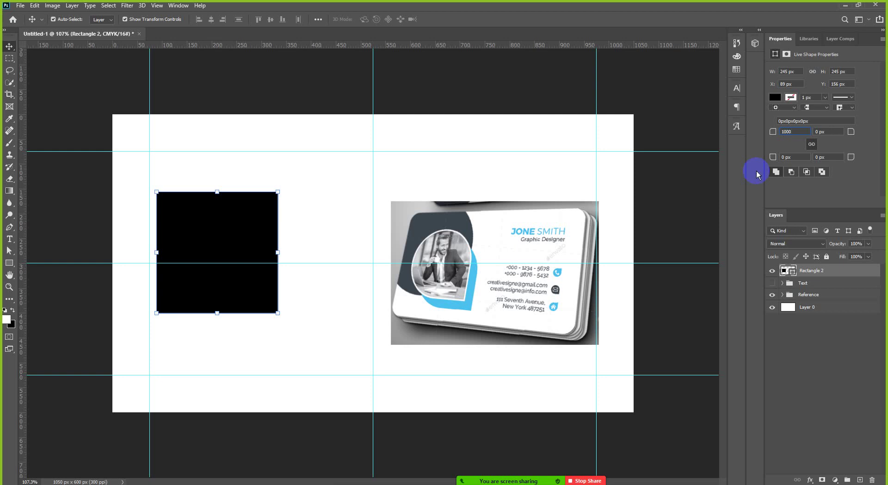
key("Return")
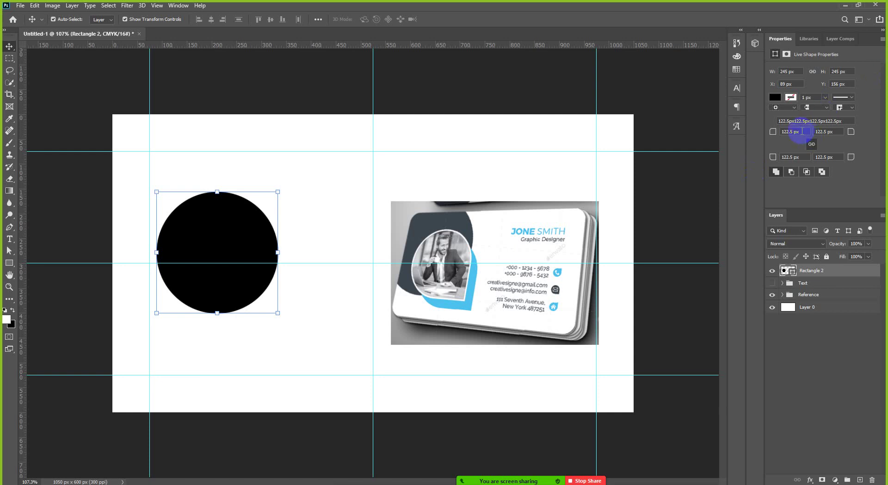
Step: Unlink the corner radii and set the shape's bottom-right radius to 0 px to form a teardrop, keeping the shape selected
left_click_drag(803, 132, 781, 132)
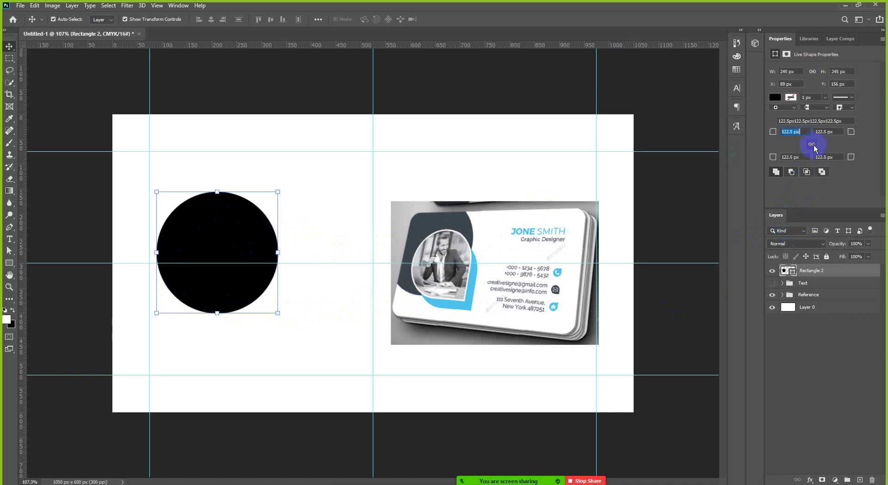
left_click(837, 157)
double_click(838, 157)
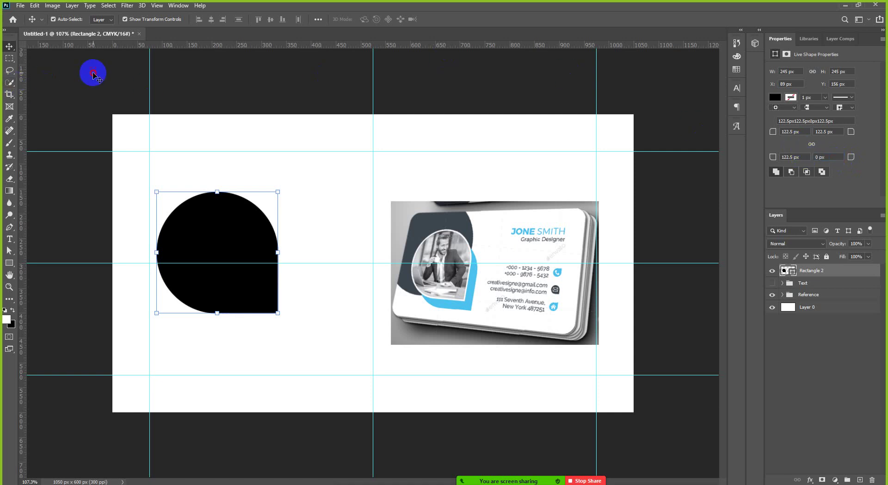
left_click(148, 153)
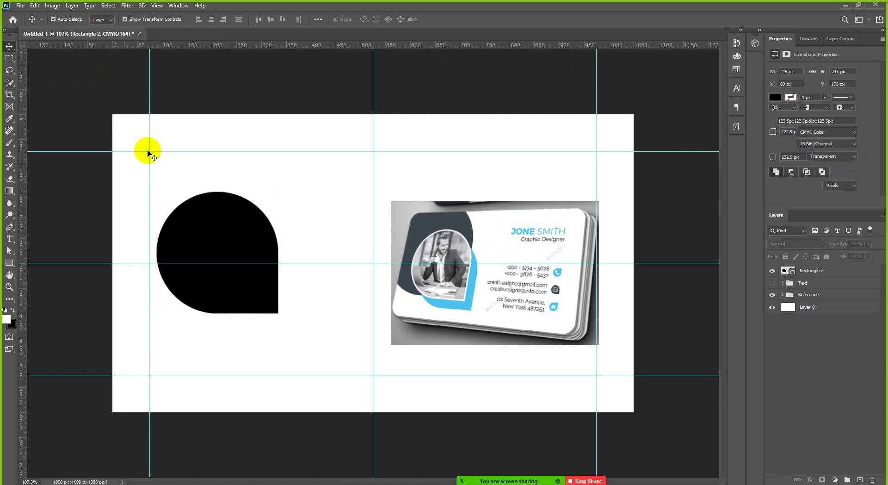
left_click(249, 241)
left_click(258, 288)
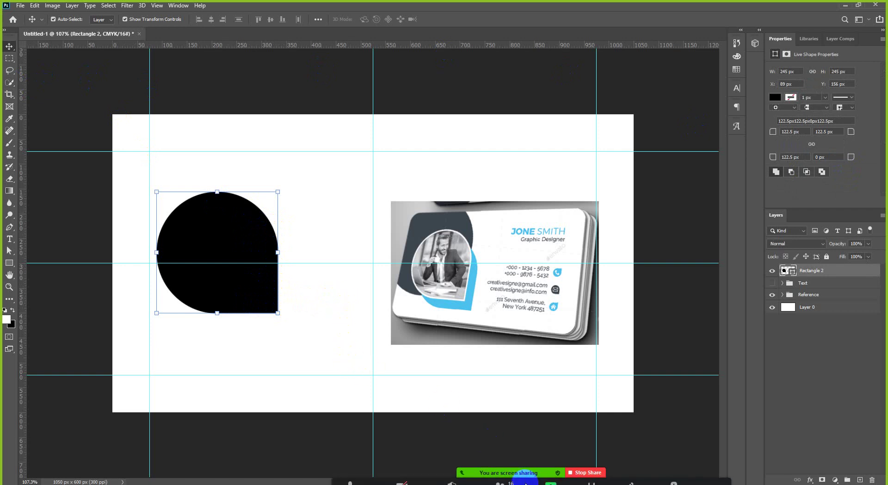
Step: Open the meeting's participant list for a check and minimize it
left_click(506, 479)
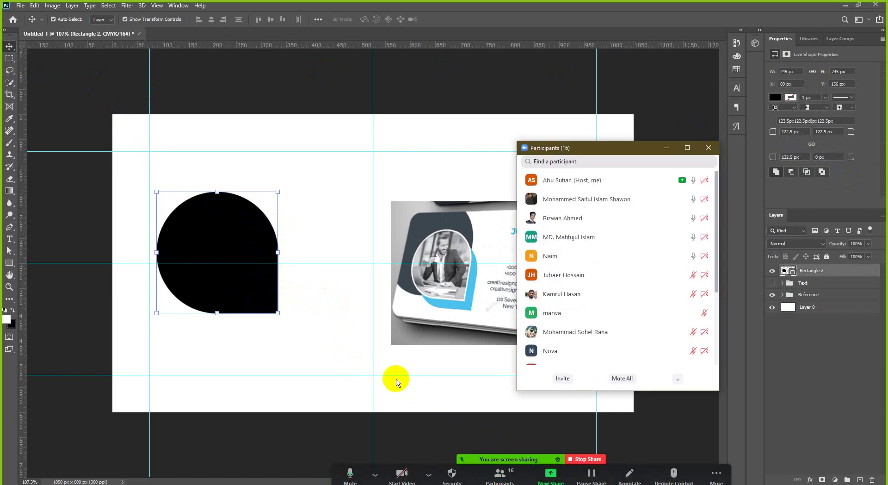
left_click(670, 152)
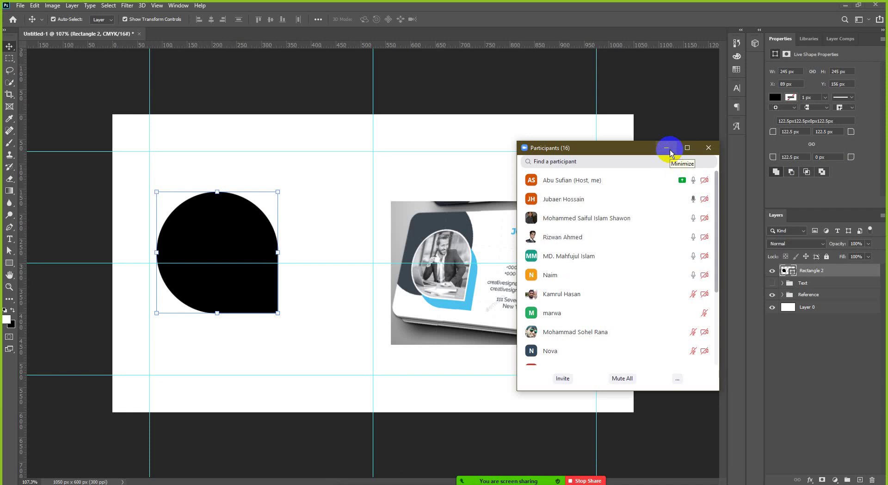
left_click(670, 152)
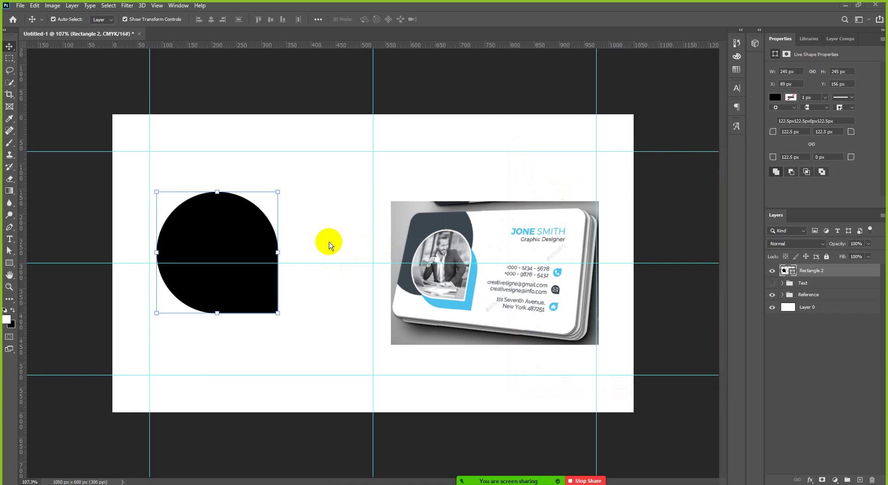
Step: Undo the bottom-right radius change on the black teardrop to restore the circle
left_click(264, 242)
key("ctrl")
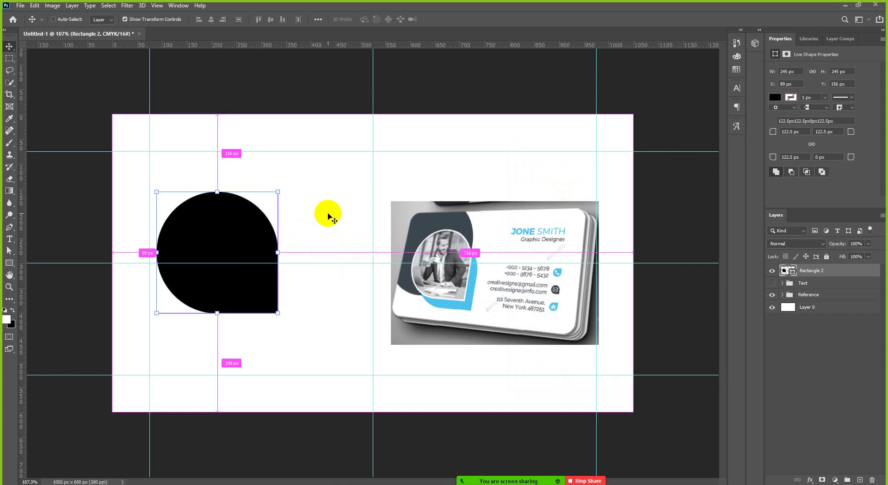
key("ctrl+z")
mouse_move(240, 95)
left_mouse_down()
mouse_move(232, 259)
mouse_move(238, 224)
mouse_move(258, 276)
left_mouse_up()
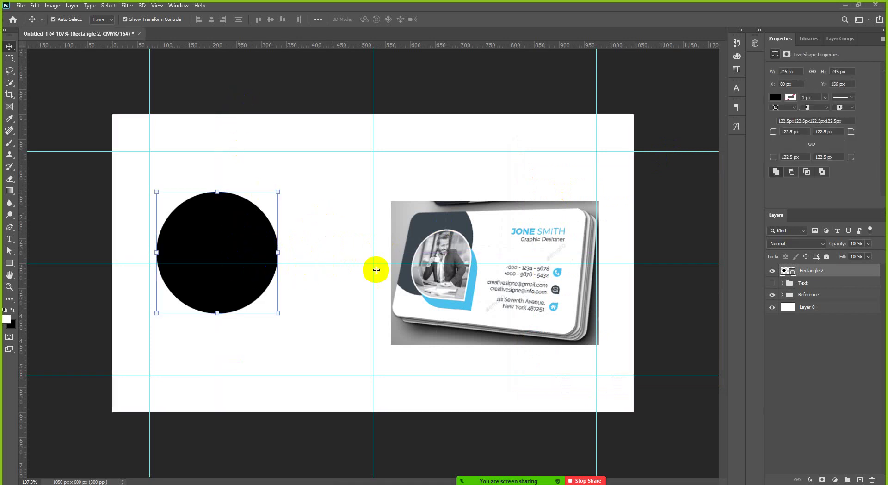
Step: Try setting all four linked corner radii of the circle to 0 px and undo the change
left_click(781, 212)
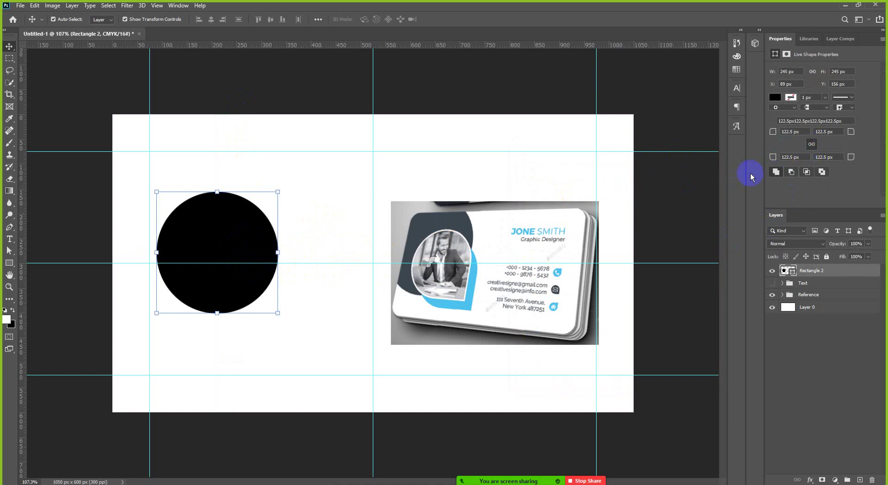
left_click(812, 144)
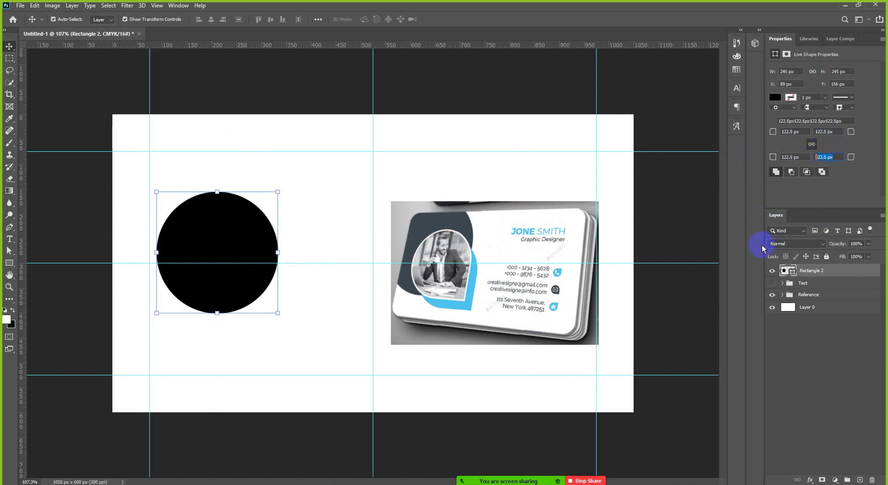
key("Return")
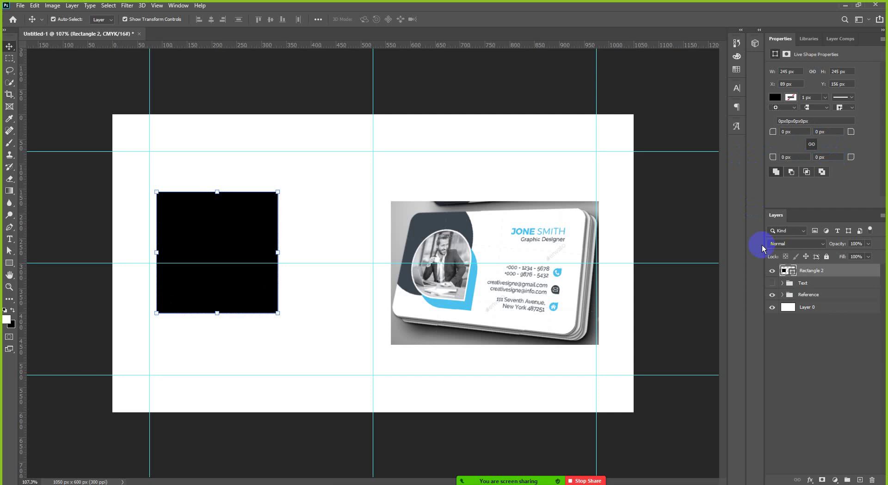
key("ctrl+z")
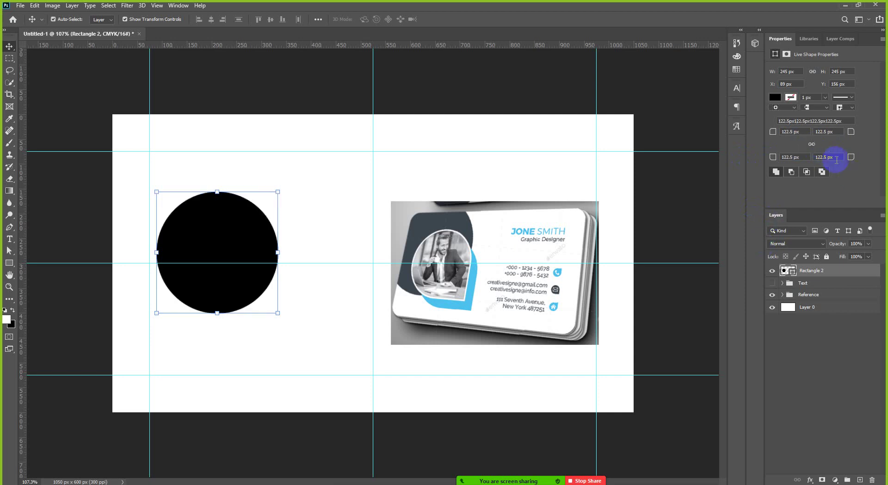
Step: Set only the circle's bottom-right radius to 0 px with the radii unlinked, and reselect the resulting teardrop
left_click(833, 158)
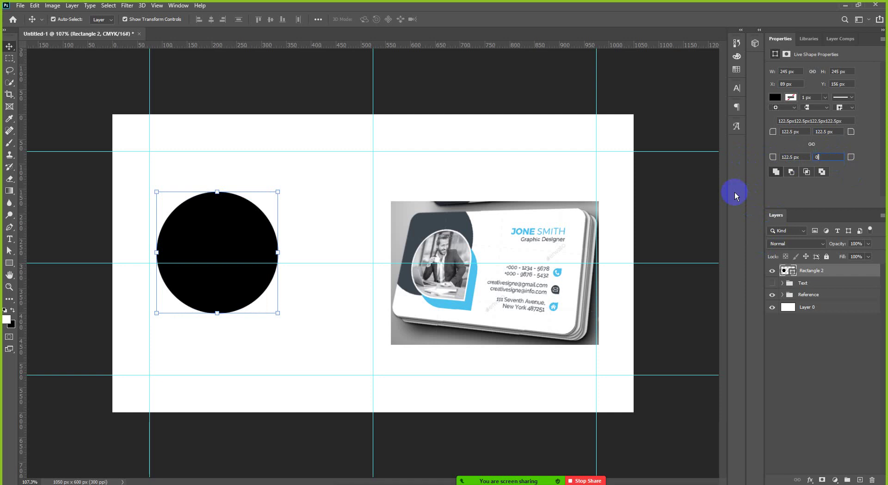
key("Return")
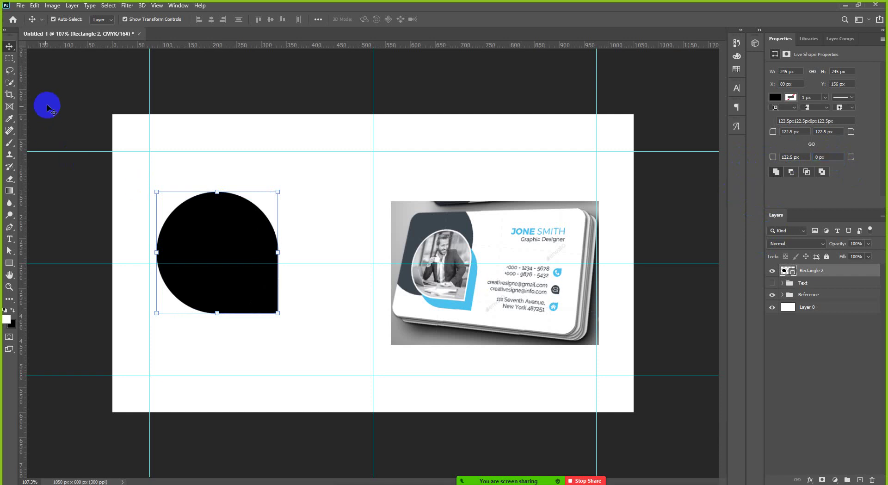
left_click(70, 113)
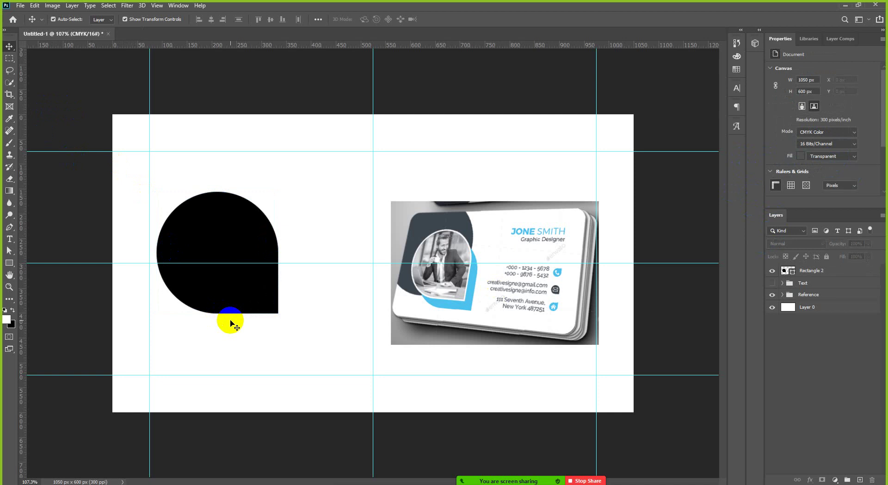
left_click(238, 297)
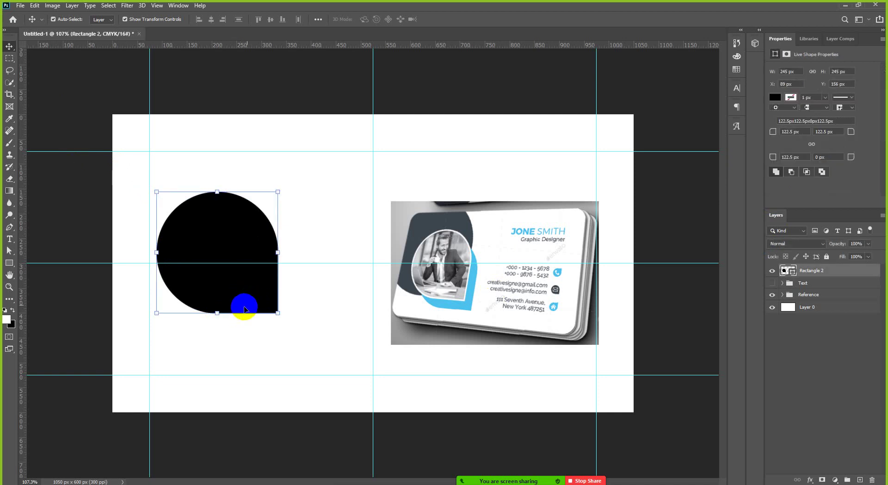
left_click(258, 301)
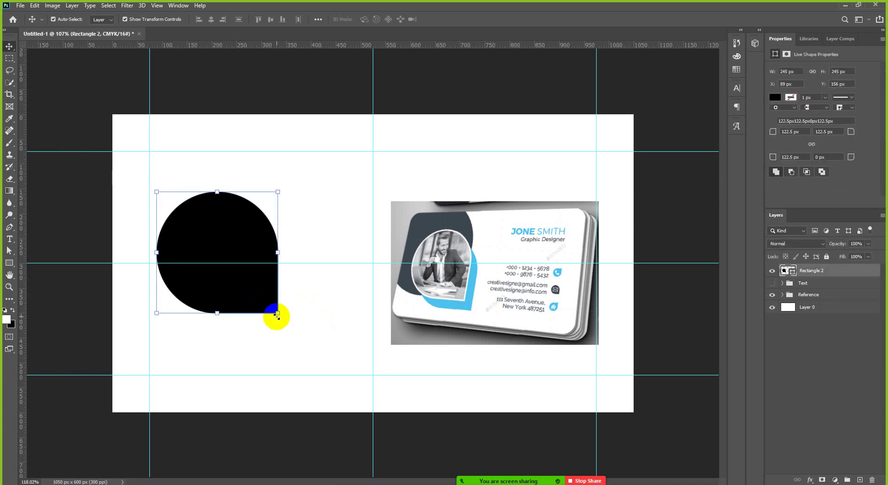
Step: Sample the light blue of the reference card's teardrop as the foreground colour
key("ctrl+plus")
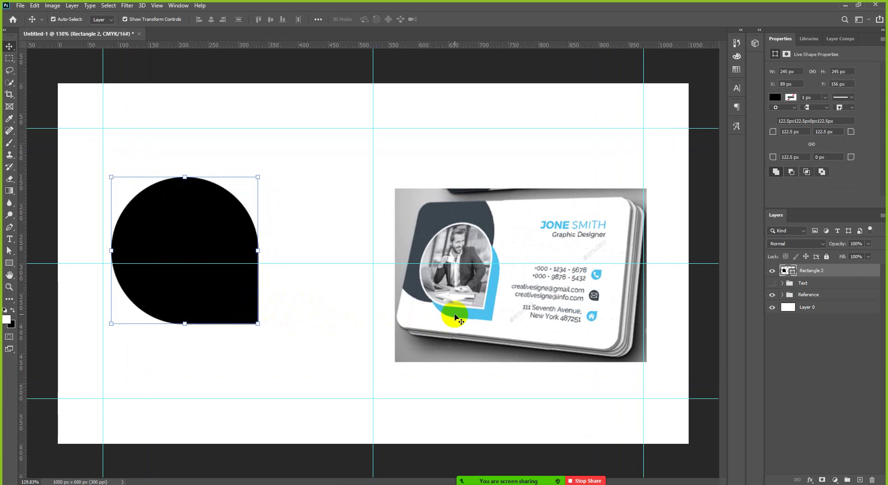
key("i")
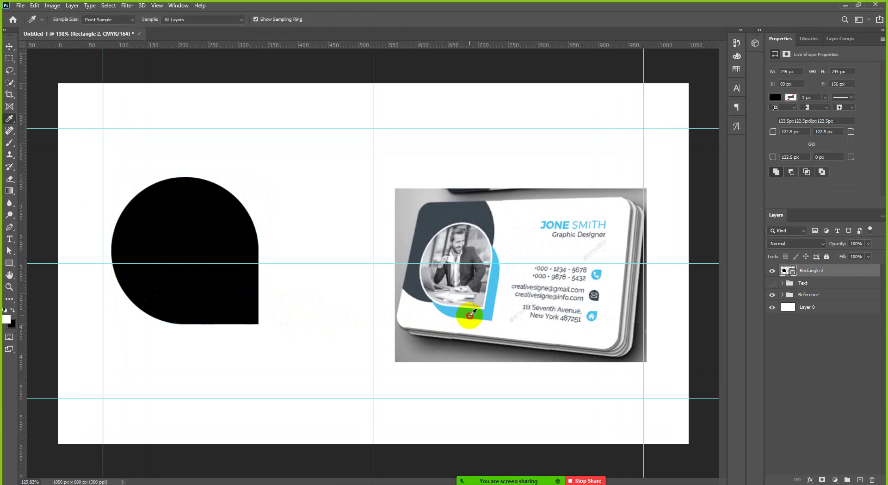
left_click(471, 314)
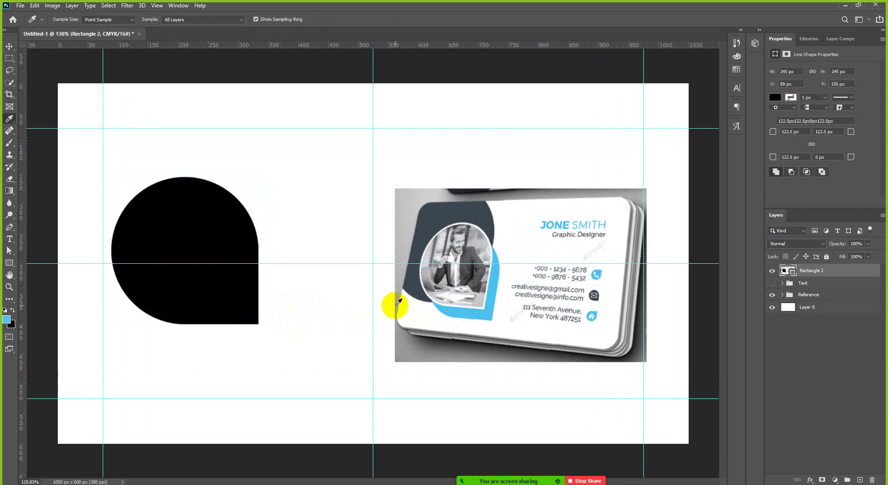
key("v")
Step: Change the black teardrop's fill to the light blue 4bc1ed sampled from the reference card
left_click(775, 97)
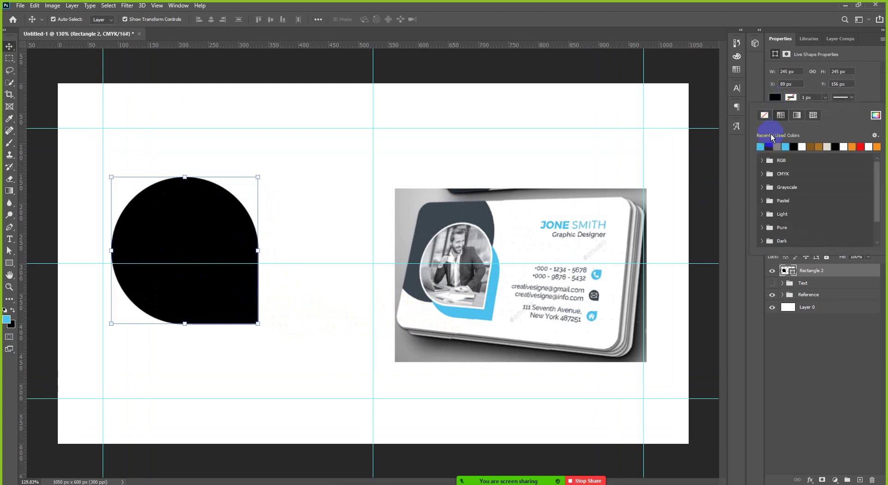
left_click(876, 115)
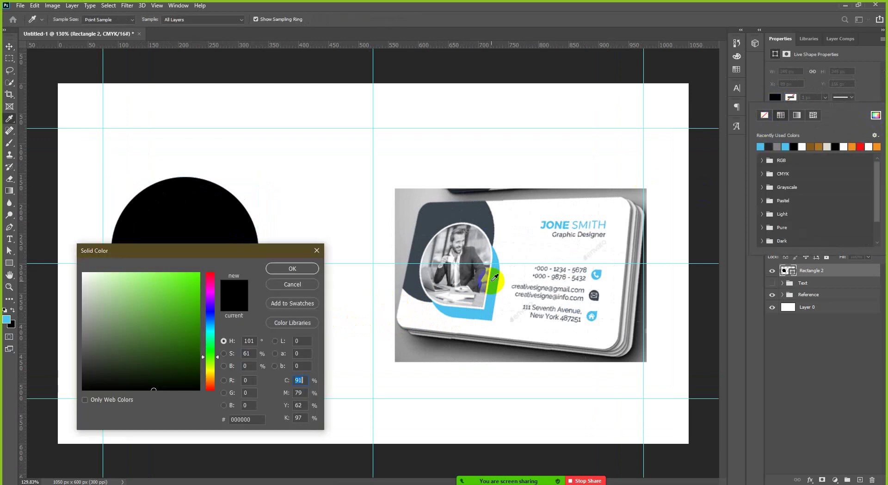
left_click(492, 281)
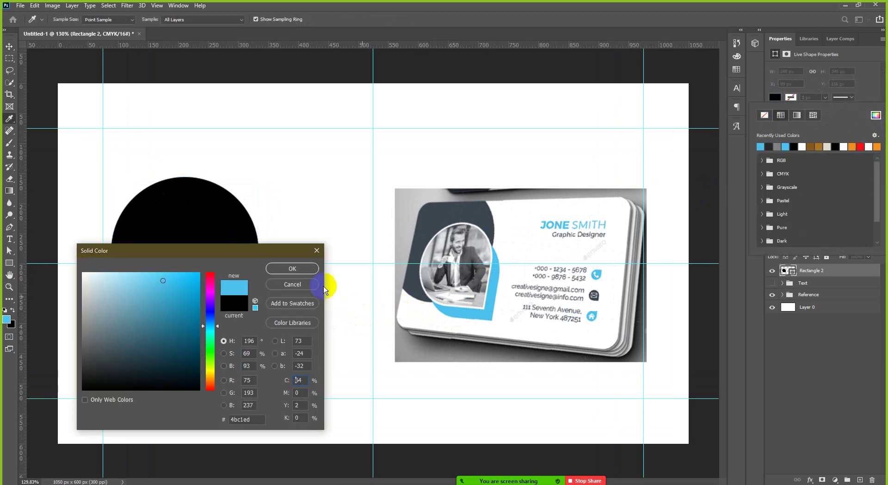
left_click(301, 268)
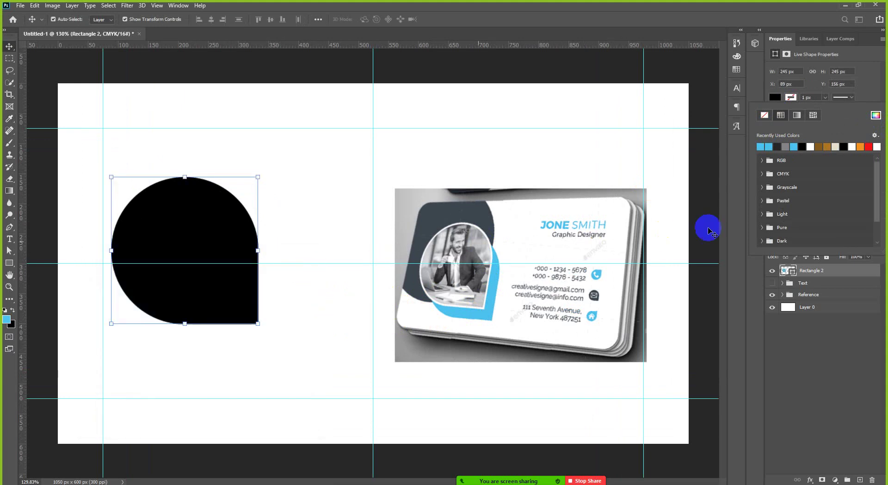
left_click(863, 99)
scroll(334, 246, "down", 5)
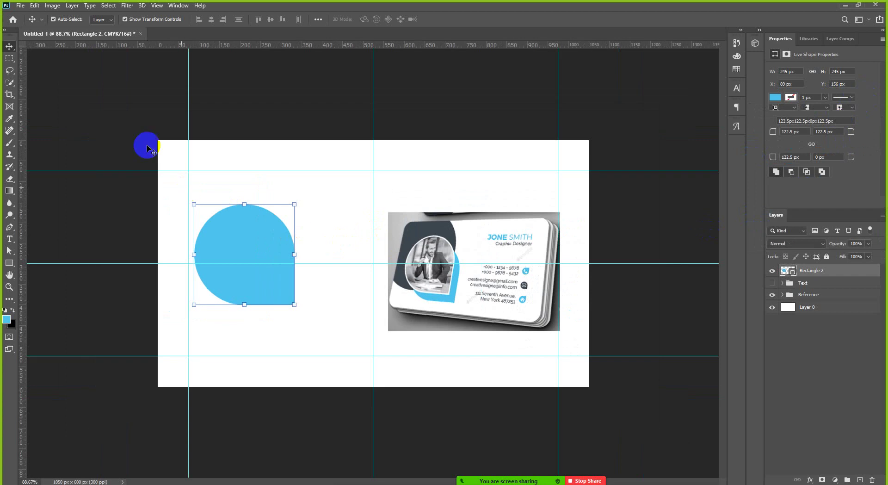
scroll(155, 255, "up", 4)
left_click(270, 287)
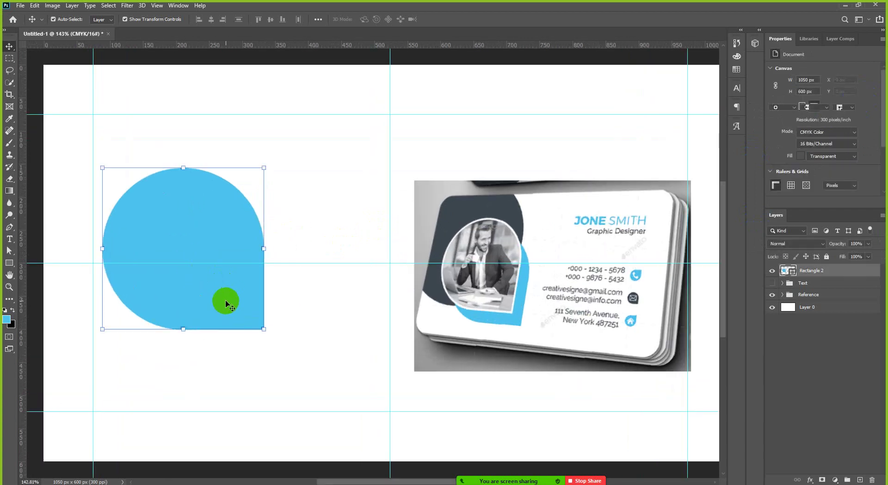
scroll(278, 266, "down", 4)
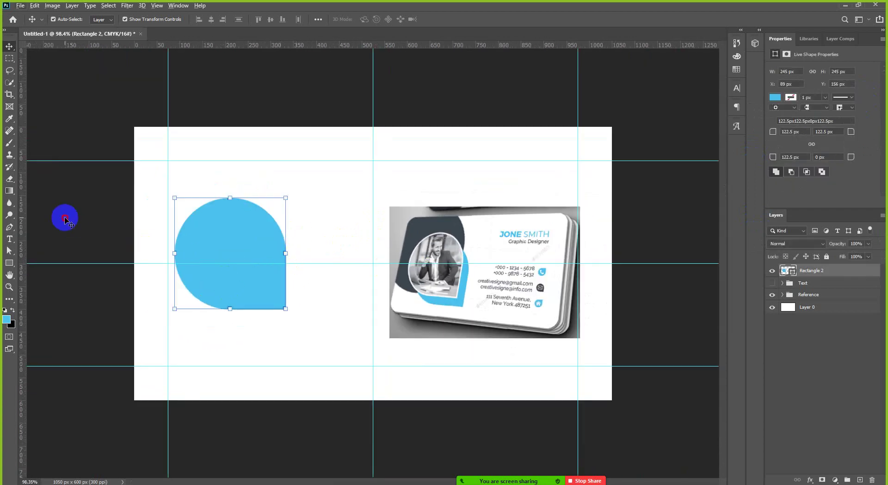
left_click(66, 218)
scroll(277, 263, "up", 1)
left_click(251, 233)
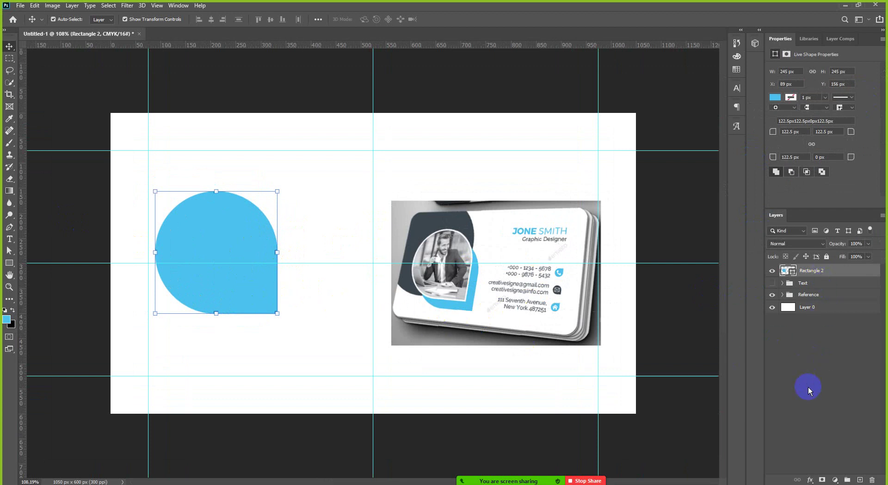
right_click(823, 271)
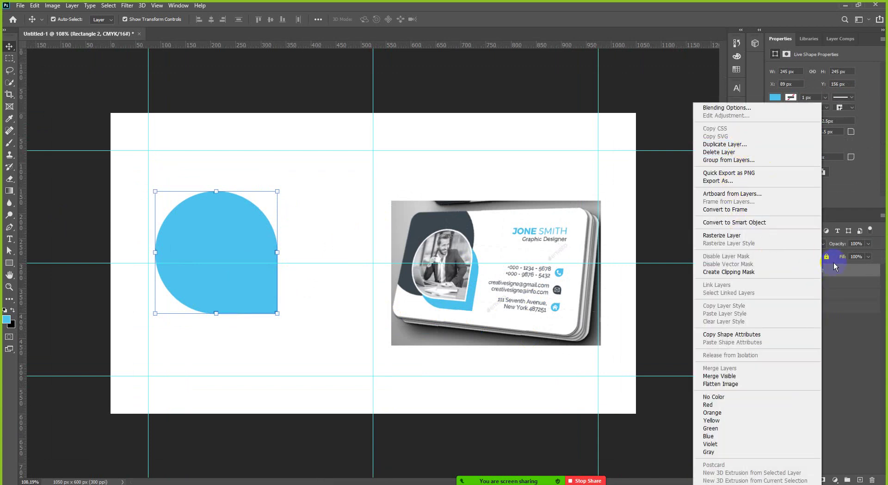
left_click(833, 262)
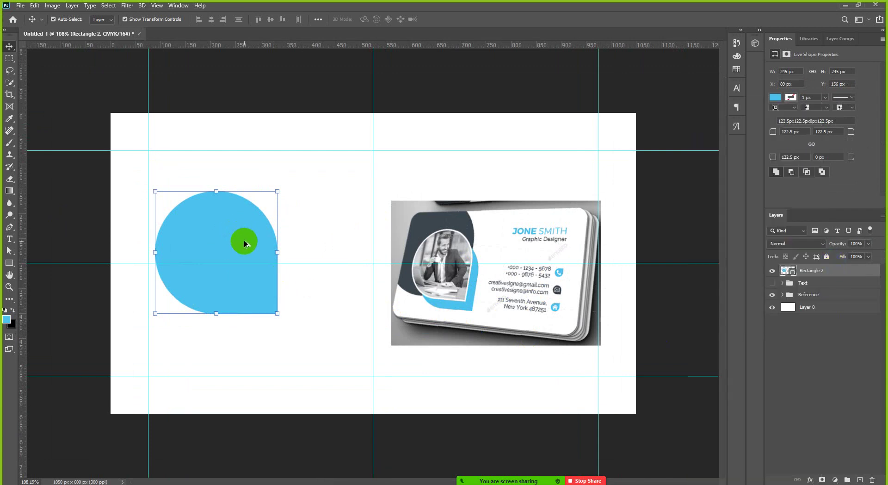
Step: Duplicate the blue teardrop and place the copy about 22 px up and 22 px left of the original
left_click_drag(245, 244, 232, 229)
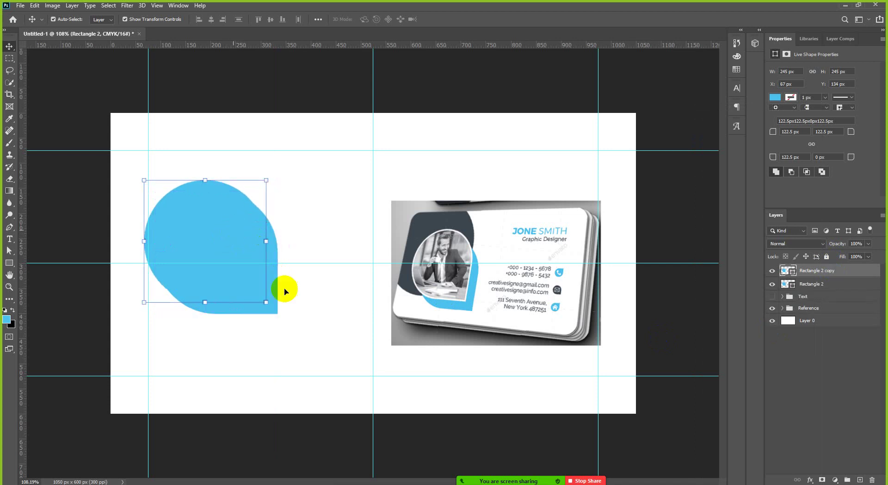
left_click(85, 328)
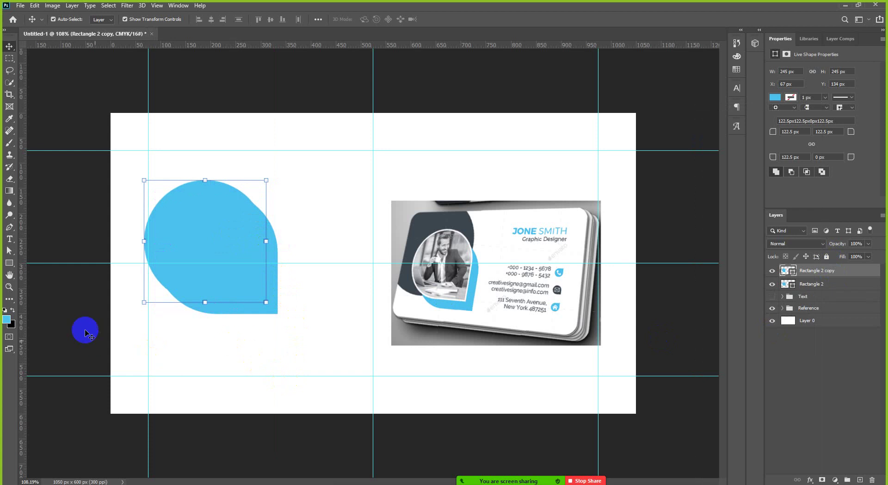
left_click(208, 272)
left_click(215, 232)
key("ctrl+t")
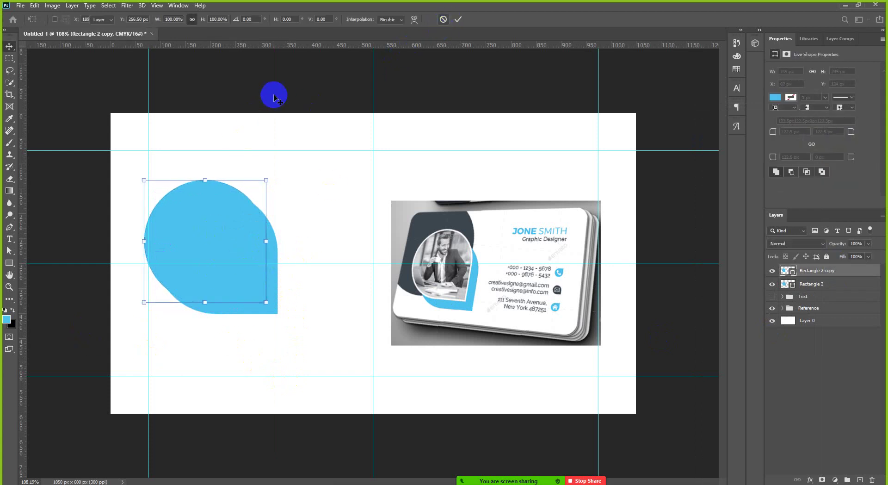
left_click(273, 237)
left_click(276, 254)
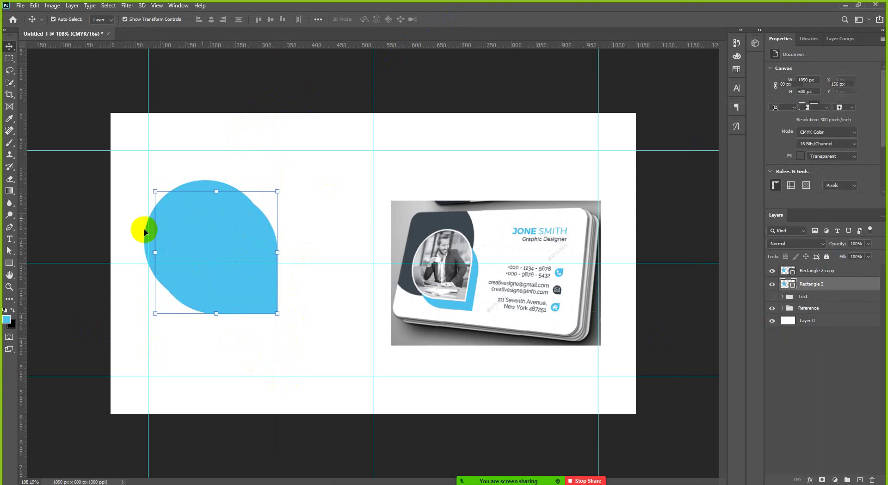
Step: Select the upper teardrop copy and examine the overlapping dark and blue photo shapes on the reference card
scroll(138, 235, "up", 5)
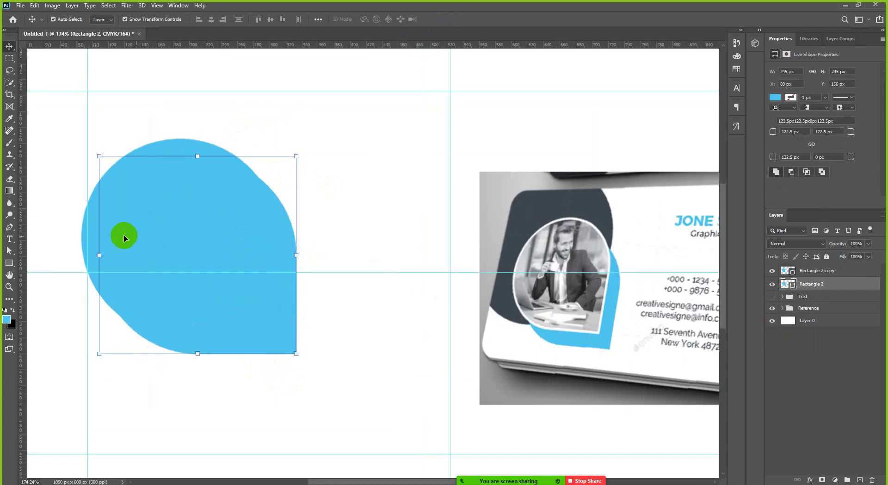
left_click(85, 231)
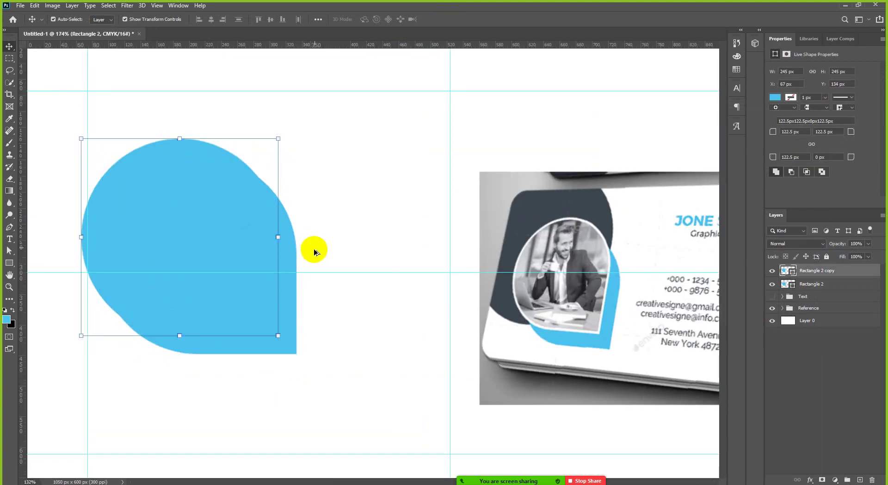
scroll(324, 249, "down", 3)
scroll(484, 254, "up", 3)
scroll(476, 244, "up", 2)
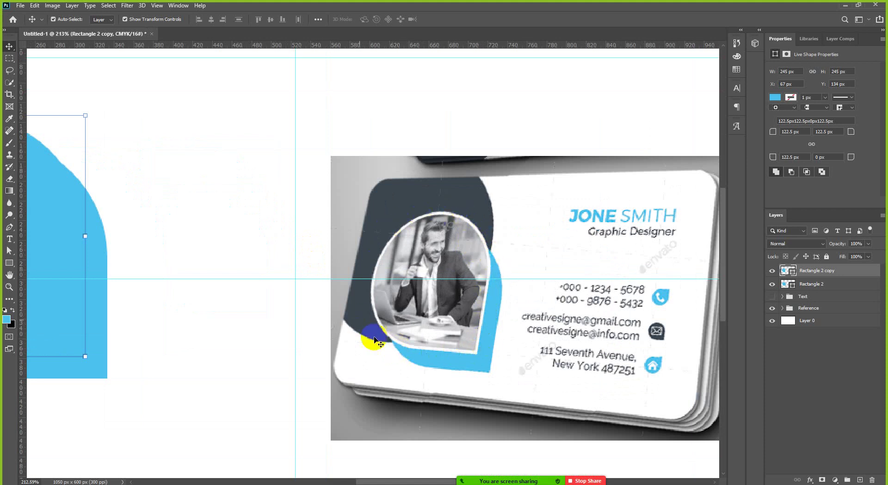
Step: Set the stroke colour of the front teardrop shape (Rectangle 2 copy) to white
scroll(568, 315, "down", 5)
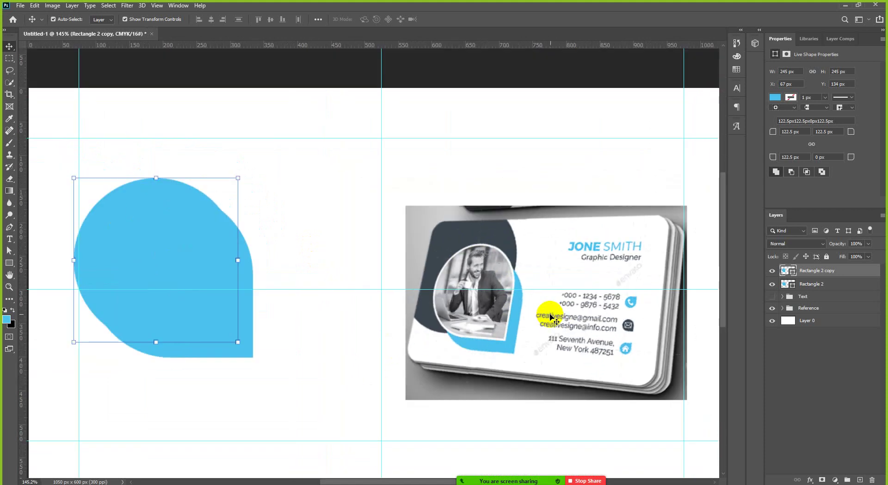
left_click(794, 97)
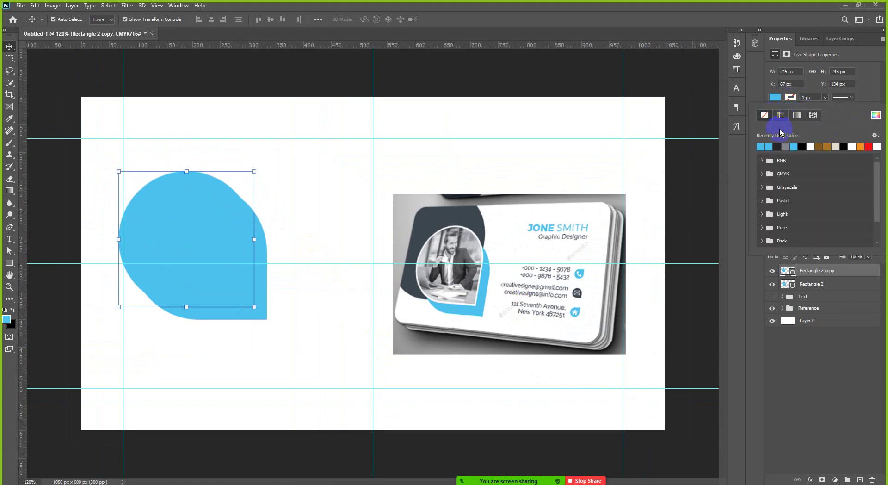
left_click(876, 116)
left_click_drag(99, 294, 77, 264)
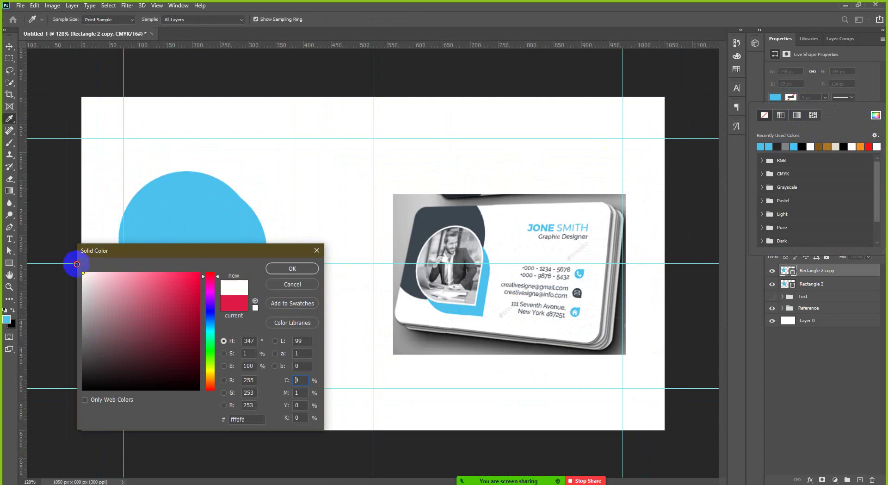
left_click(286, 267)
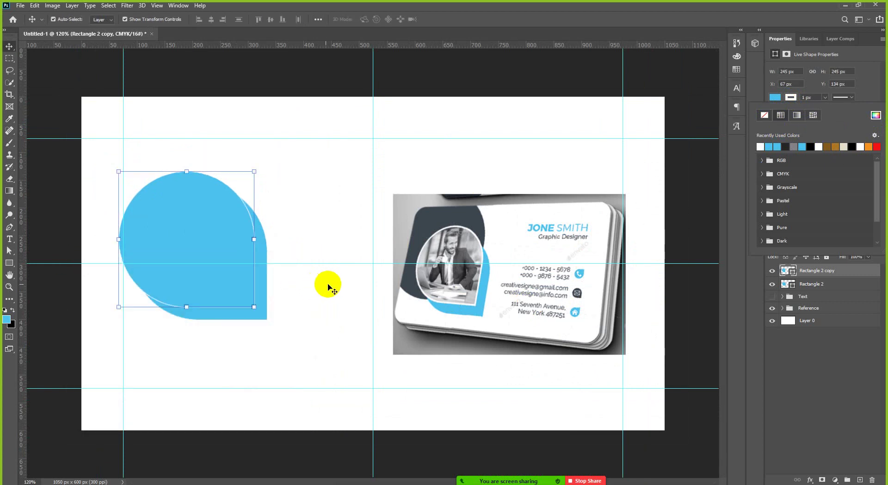
left_click(227, 279)
Step: Set the front teardrop's stroke width to 5 px and deselect the shape
scroll(250, 241, "up", 3)
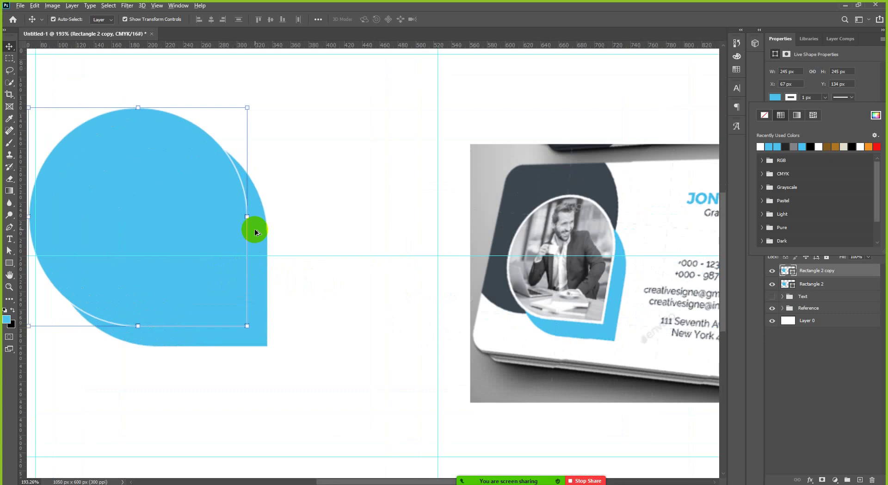
scroll(254, 229, "down", 1)
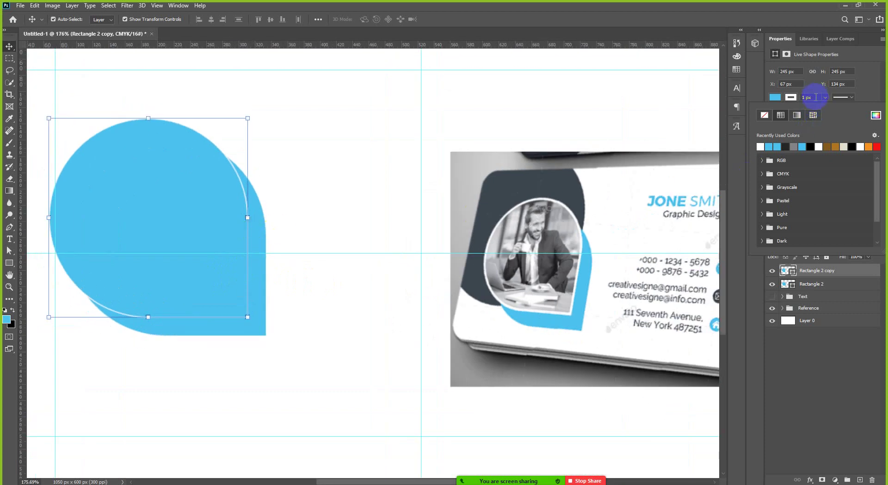
left_click(817, 97)
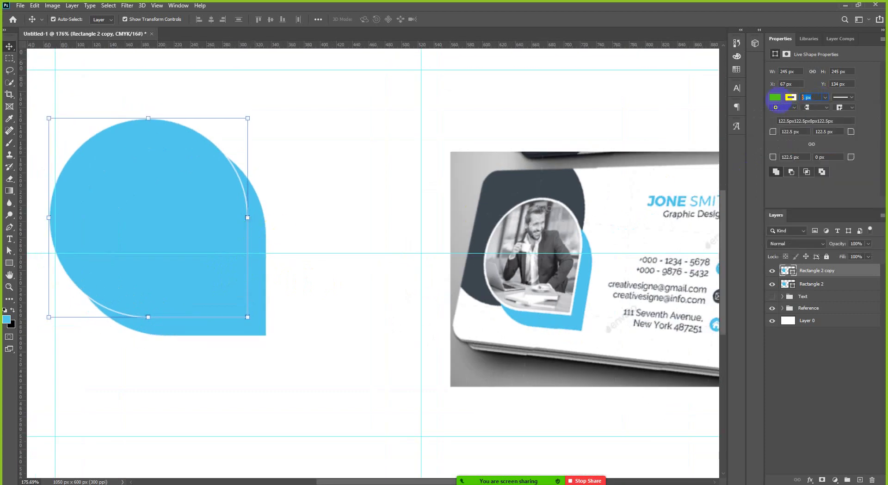
key("Return")
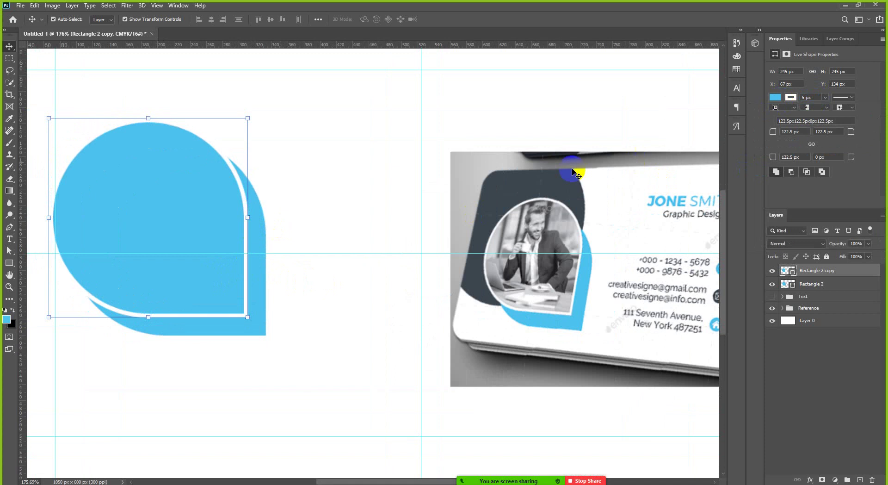
scroll(555, 144, "down", 3)
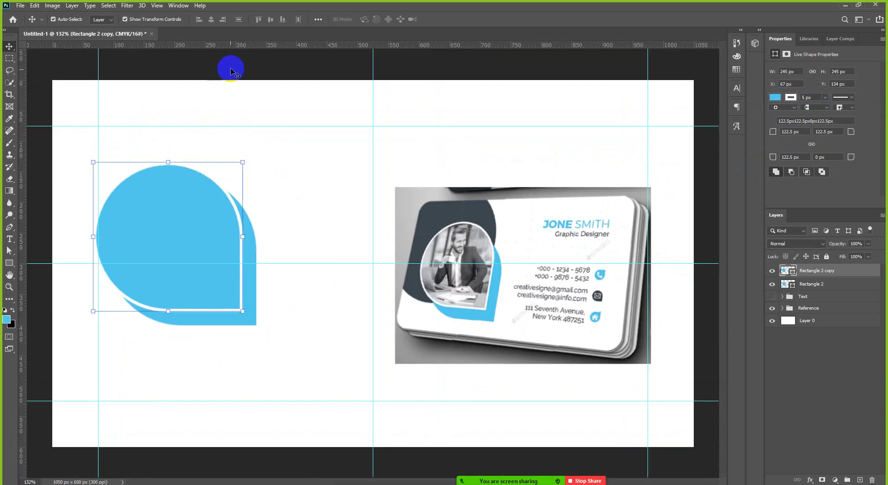
left_click(231, 72)
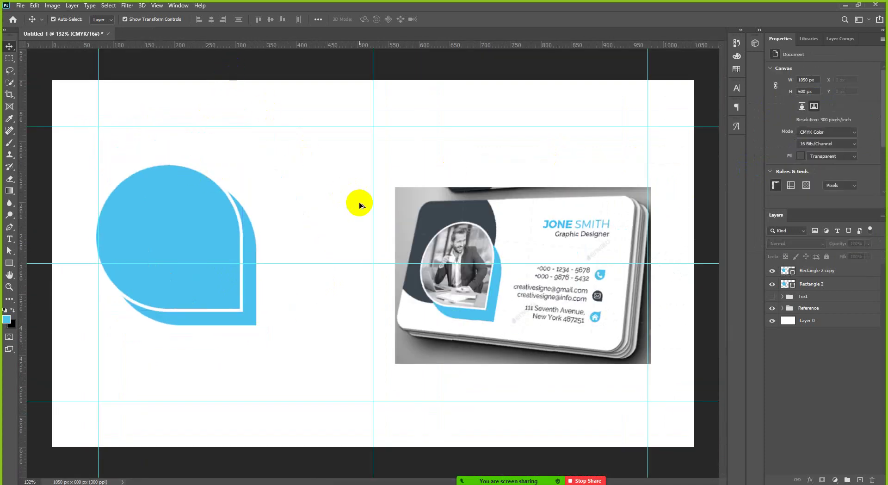
scroll(360, 203, "down", 1)
scroll(213, 227, "up", 1)
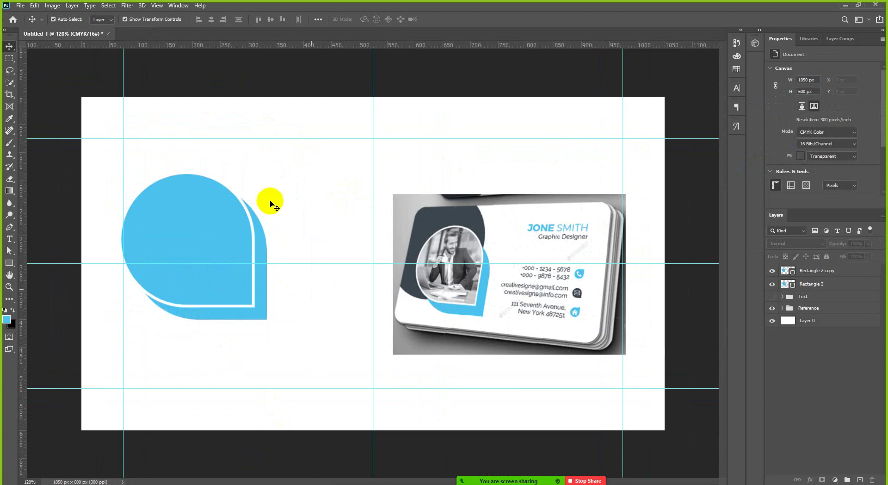
left_click(375, 475)
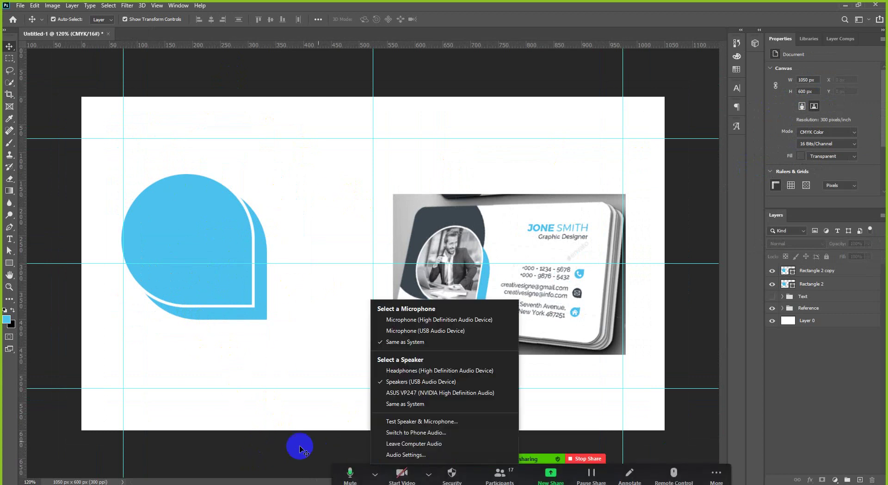
left_click(268, 456)
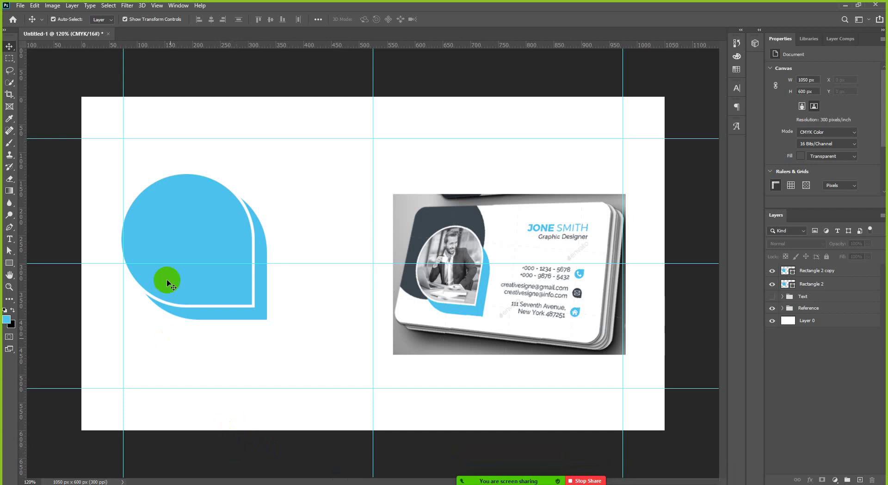
Step: Nudge the white-outlined teardrop 10 px left and 10 px up, to X 57 px and Y 124 px
left_click(182, 213)
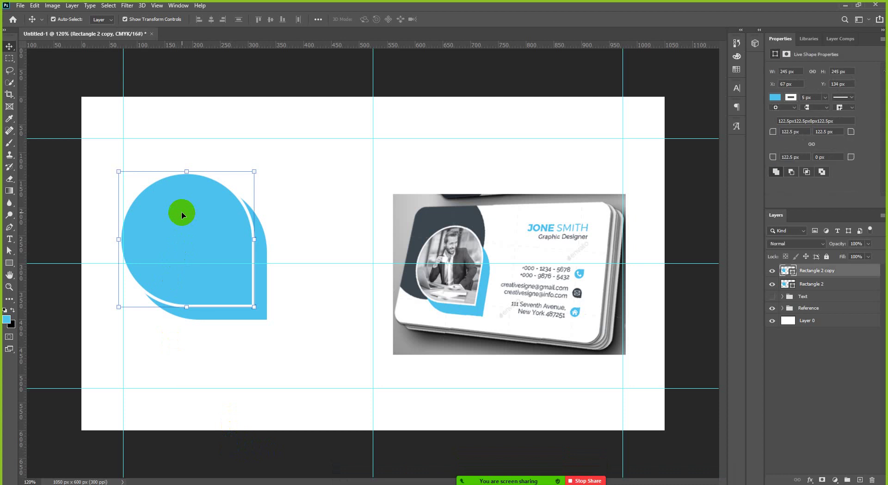
key("shift+Left")
key("shift+Up")
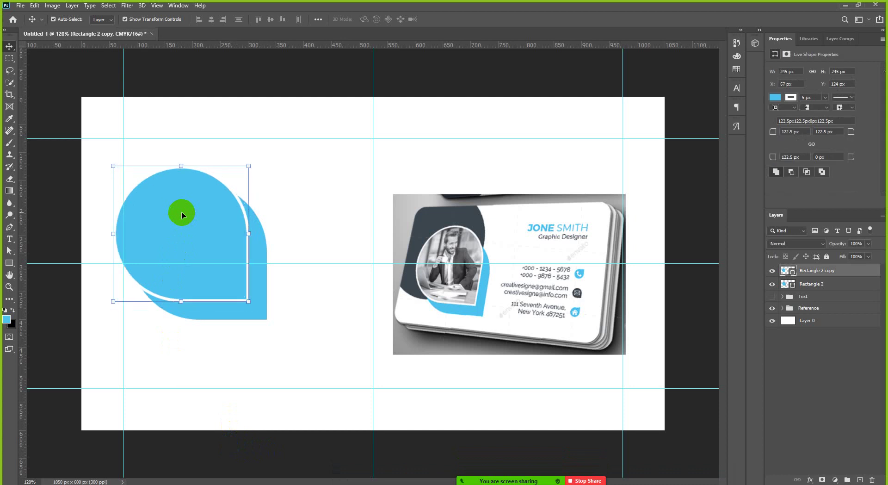
key("ctrl+minus")
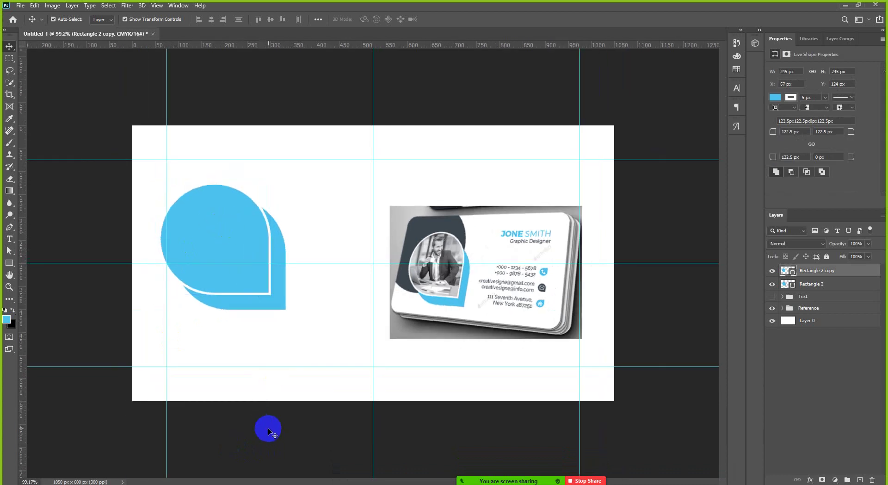
left_click(269, 431)
left_click(206, 242)
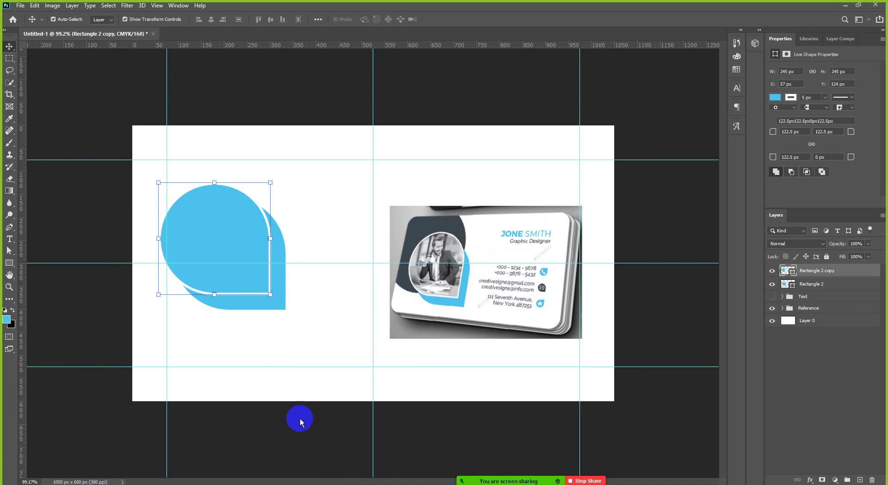
Step: Switch to the Chrome browser and open a new tab ready for a web search
key("alt+Tab")
scroll(555, 107, "up", 8)
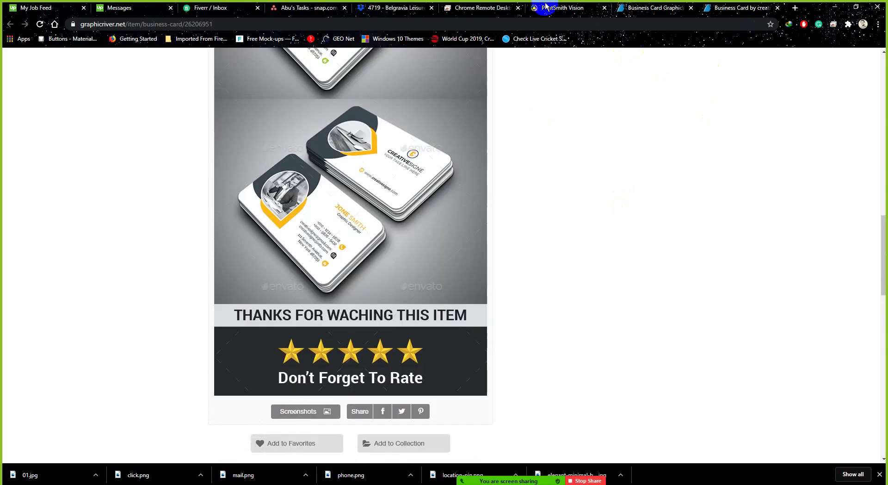
left_click(546, 6)
key("ctrl+t")
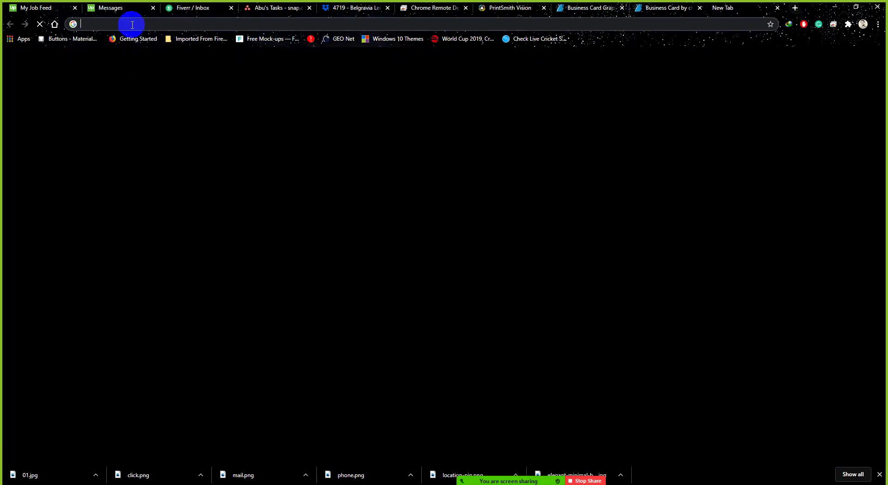
left_click(130, 24)
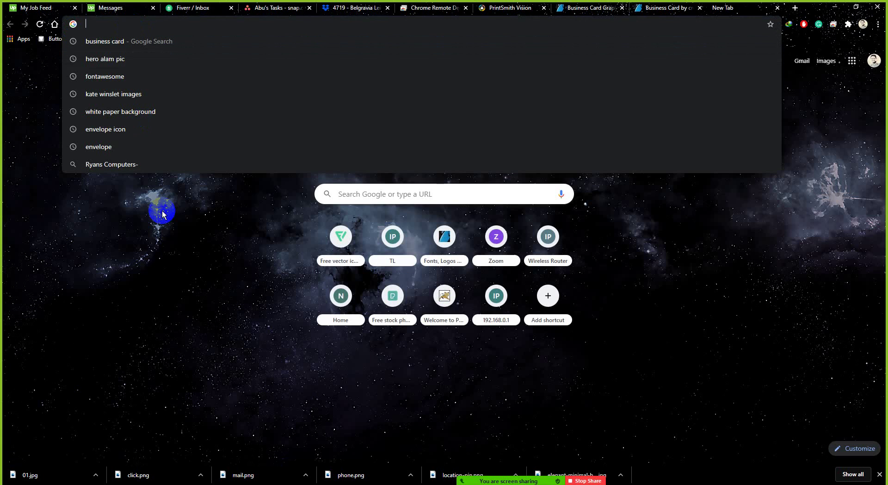
type("salman")
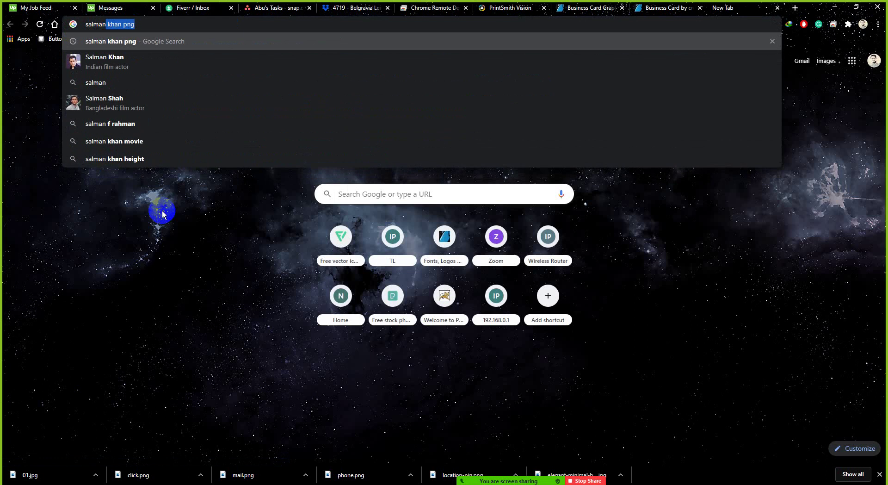
key("Down")
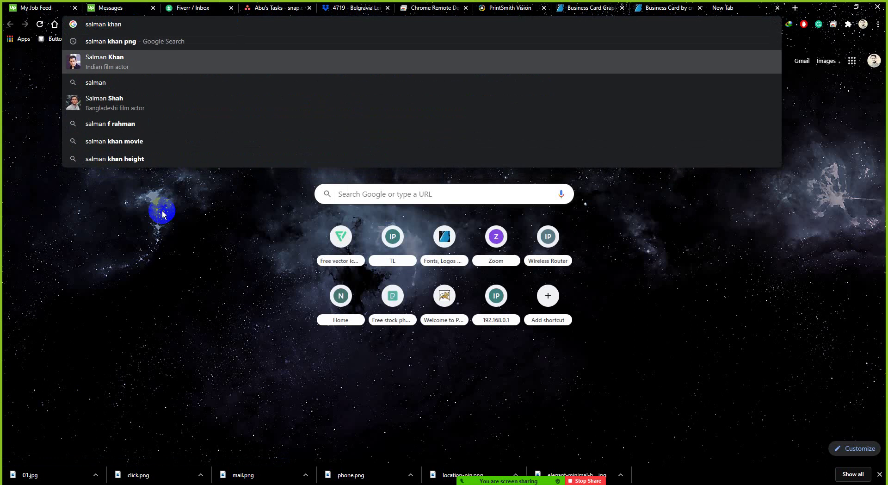
key("BackSpace")
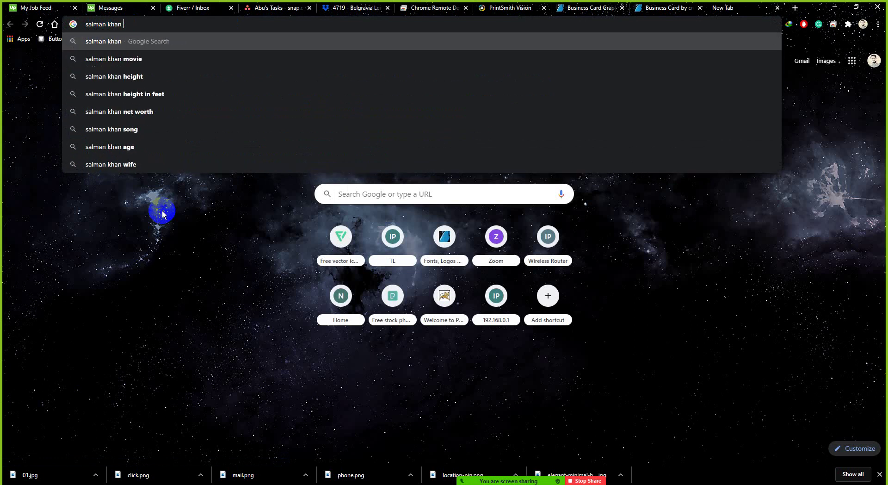
key("BackSpace")
key("BackSpace")
key("BackSpace")
key("BackSpace")
key("BackSpace")
key("BackSpace")
key("BackSpace")
key("BackSpace")
key("BackSpace")
key("BackSpace")
key("BackSpace")
key("BackSpace")
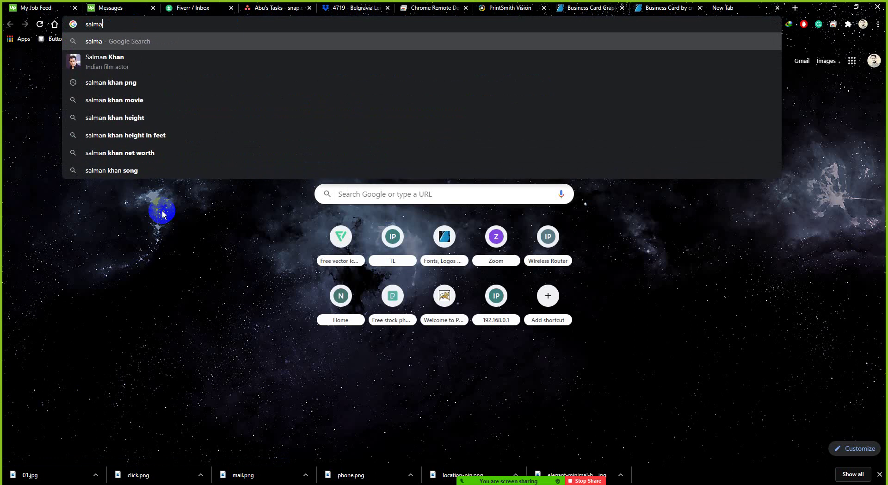
Step: Search Google for "kabir singh" and show the image results
type("kabis")
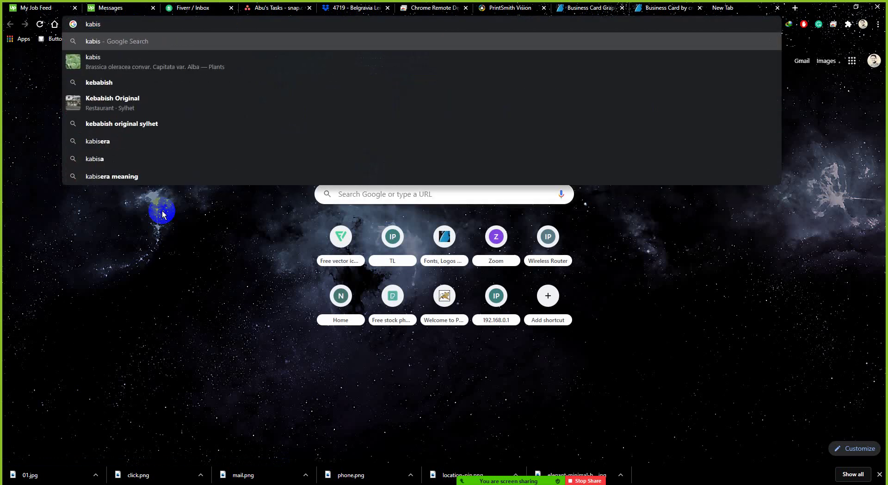
key("BackSpace")
type("r s")
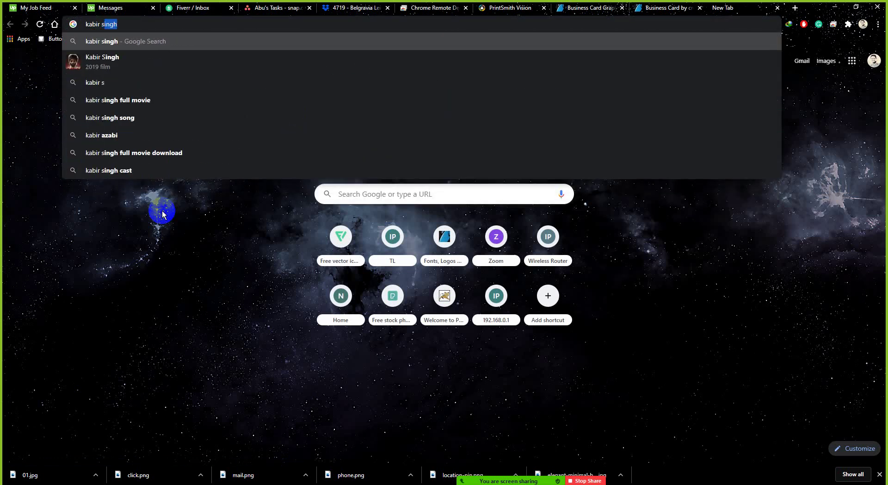
type("ingh")
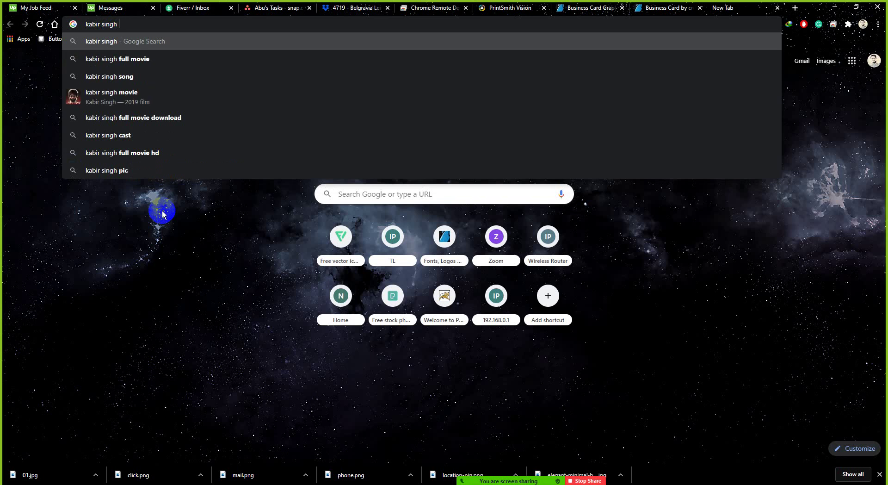
key("BackSpace")
key("BackSpace")
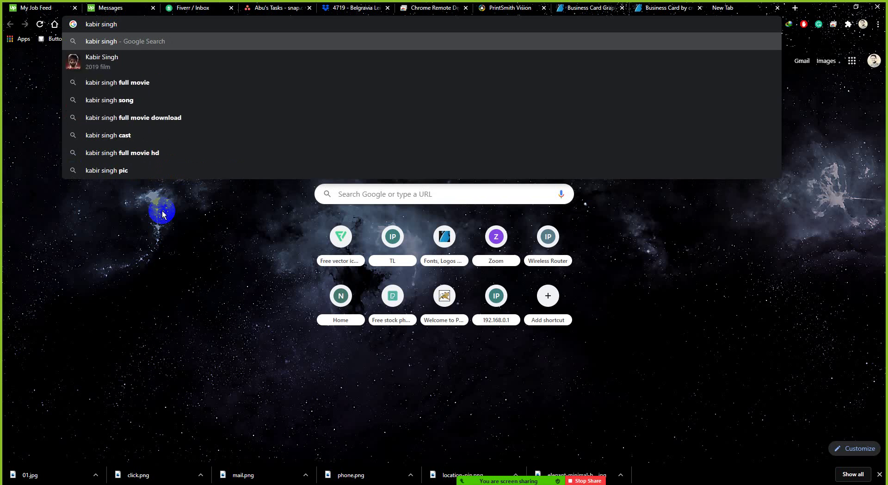
key("Return")
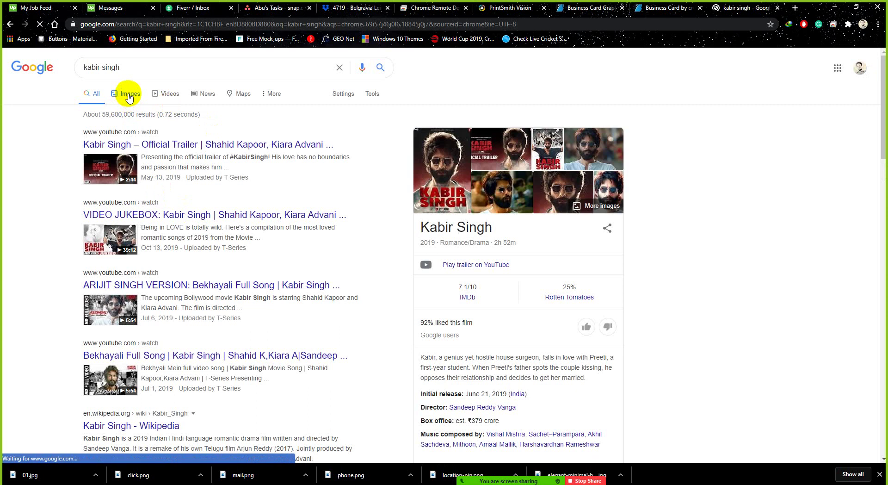
left_click(125, 93)
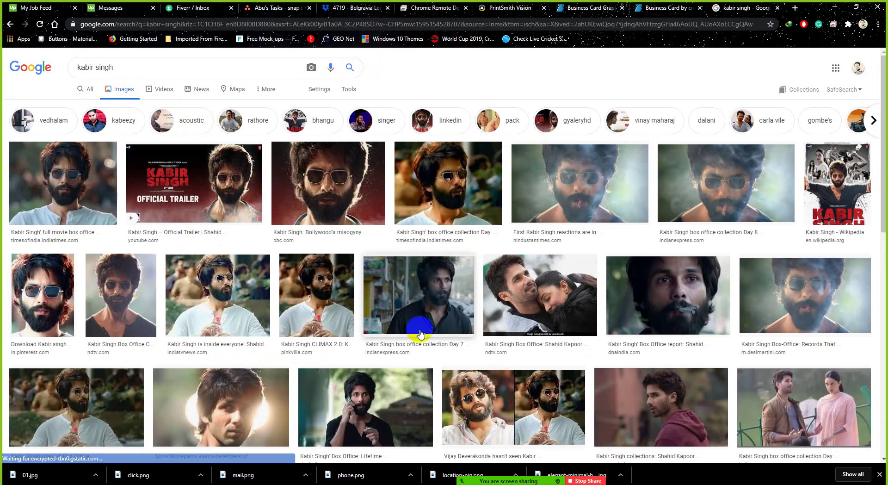
Step: Preview the NDTV portrait with sunglasses and limit the image results to Large size
scroll(277, 333, "down", 2)
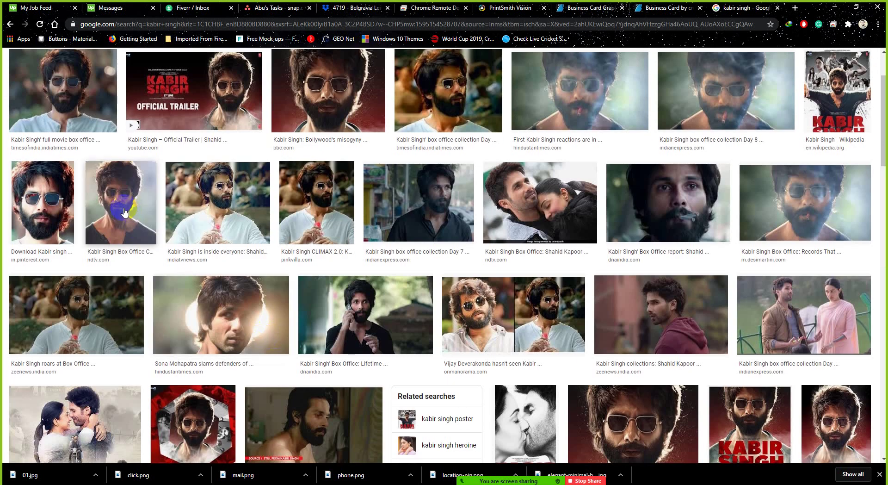
left_click(124, 212)
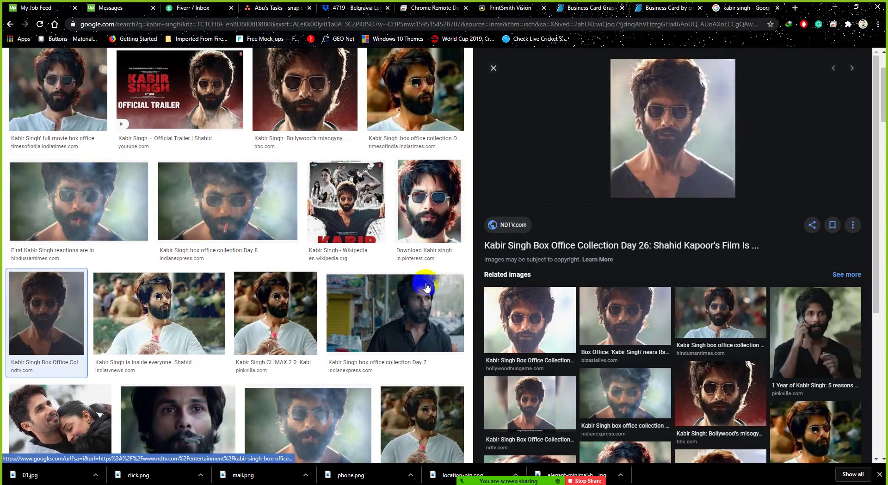
scroll(228, 283, "up", 2)
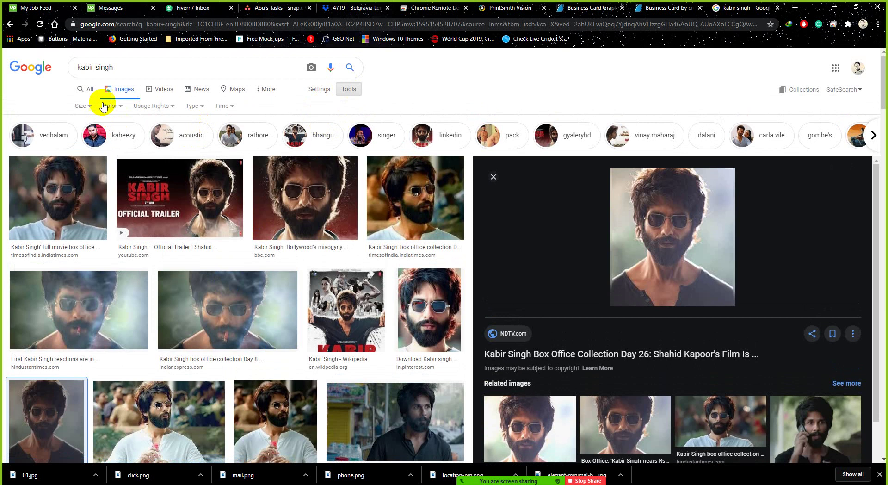
left_click(82, 105)
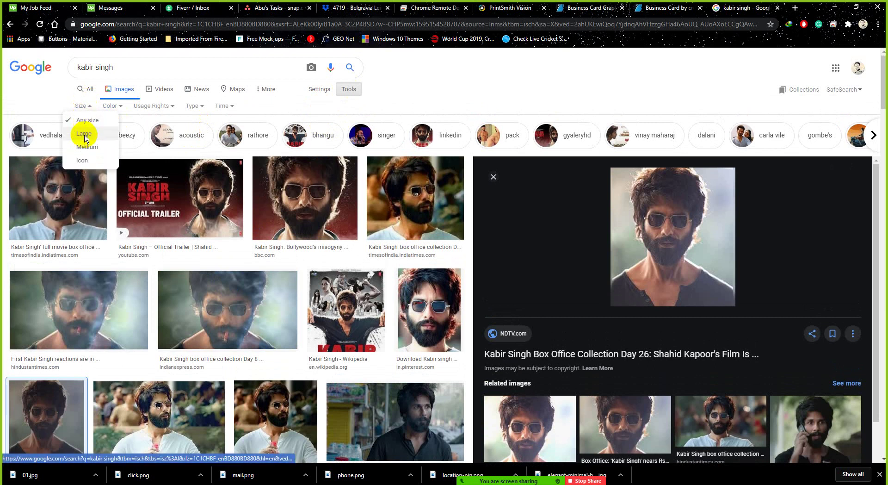
left_click(84, 134)
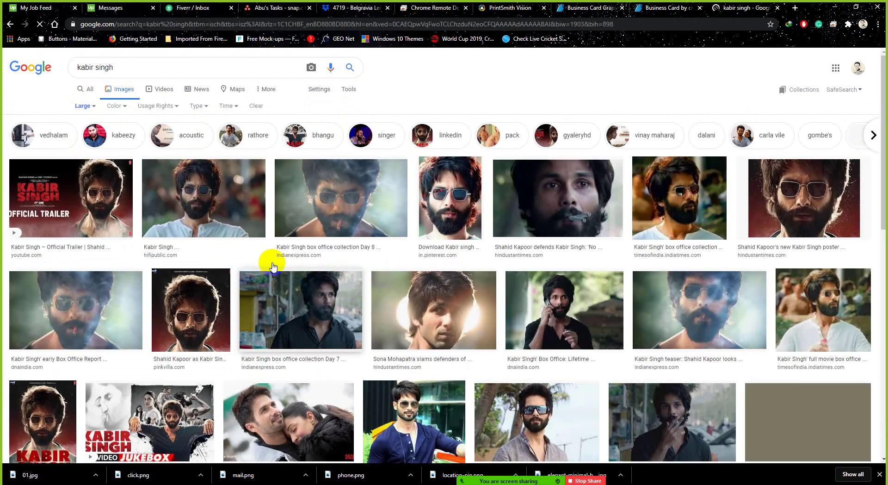
Step: Preview the Pinkvilla poster portrait and the Free Press Journal photo with mirrored sunglasses from the image results
left_click(213, 320)
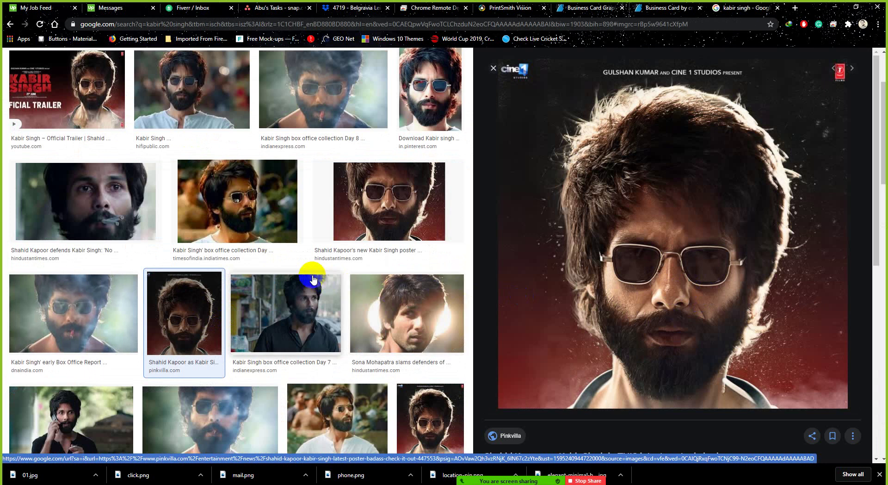
scroll(213, 204, "down", 1)
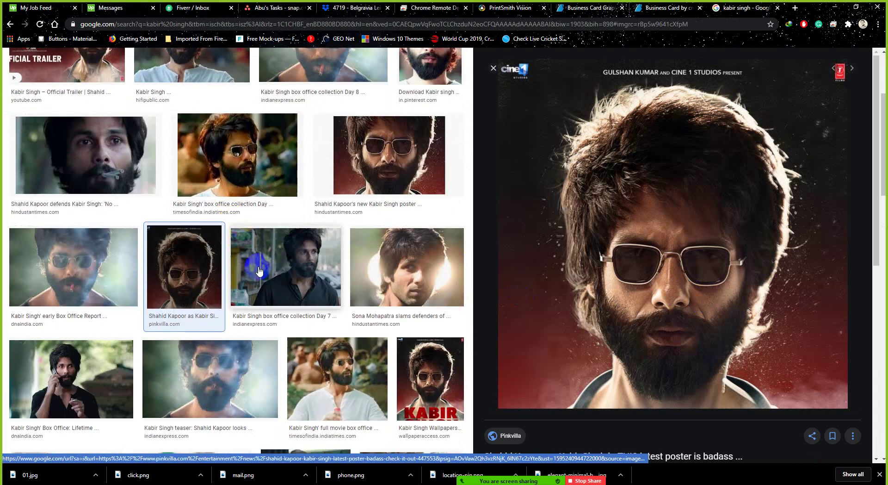
scroll(630, 284, "down", 1)
scroll(328, 324, "down", 3)
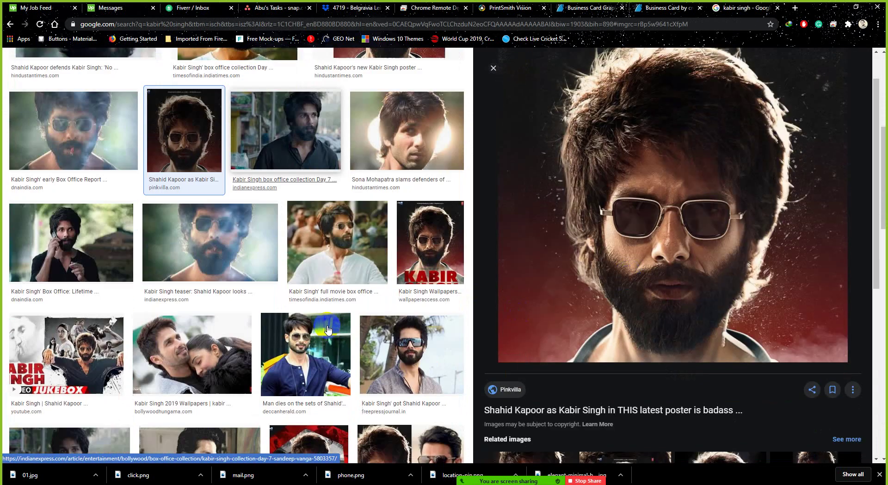
scroll(328, 329, "down", 1)
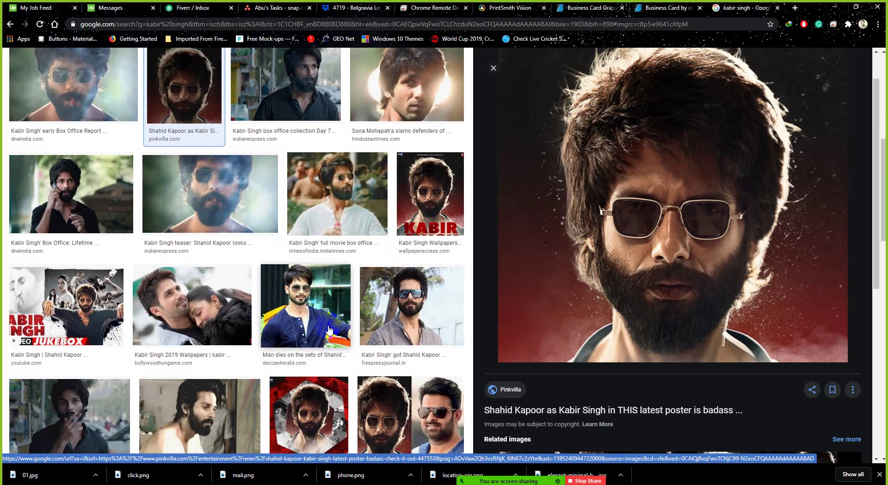
left_click(408, 319)
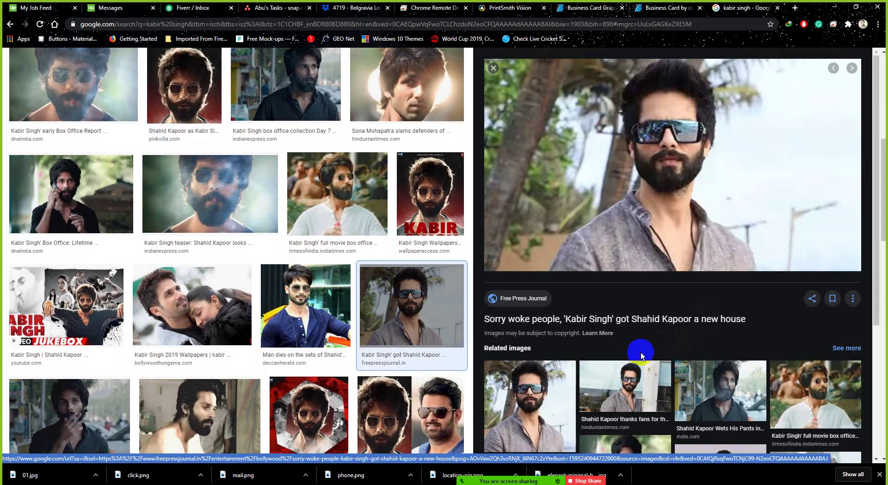
Step: Preview the HiFi Public portrait in a light shirt and its related Times of India image
scroll(399, 345, "up", 4)
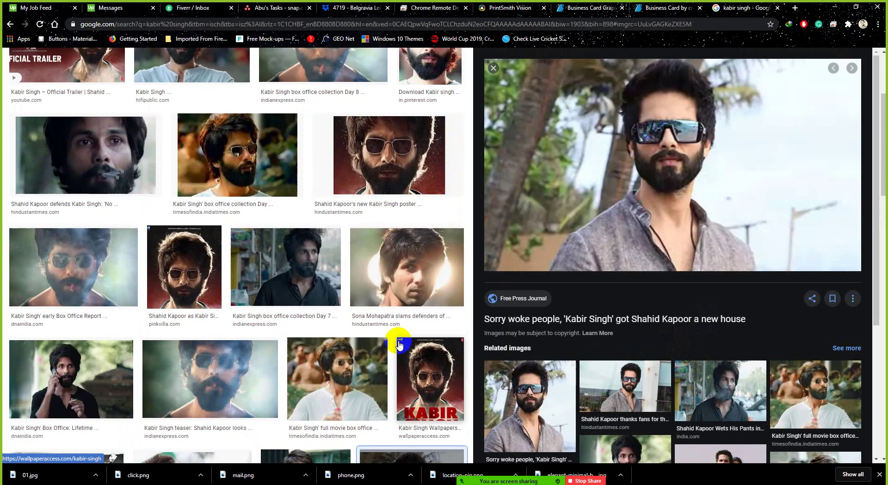
scroll(397, 327, "up", 3)
left_click(210, 144)
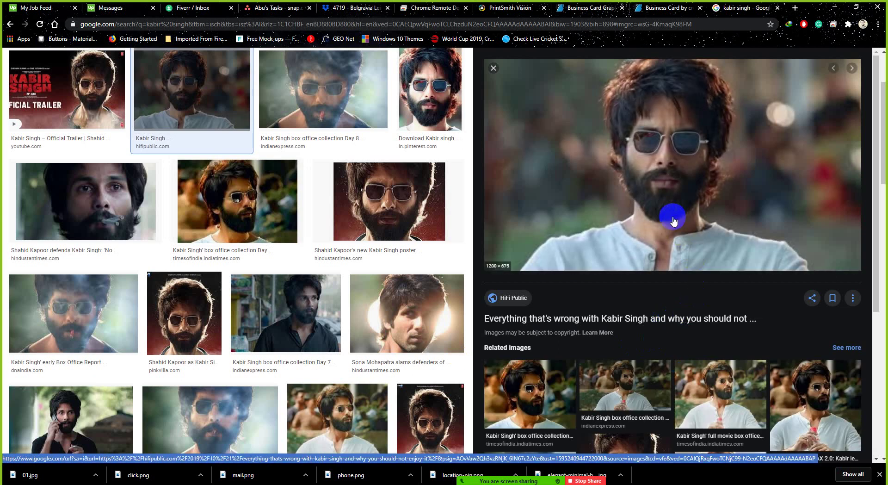
scroll(673, 221, "up", 1)
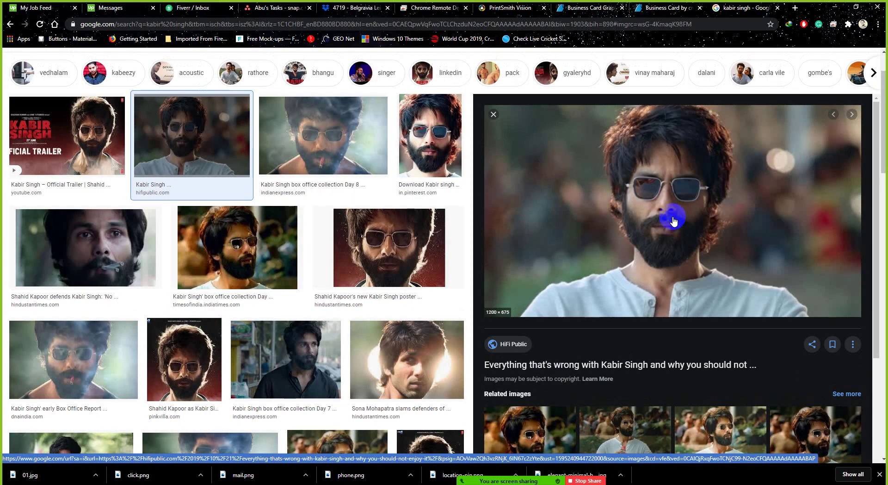
scroll(674, 221, "down", 1)
left_click(509, 400)
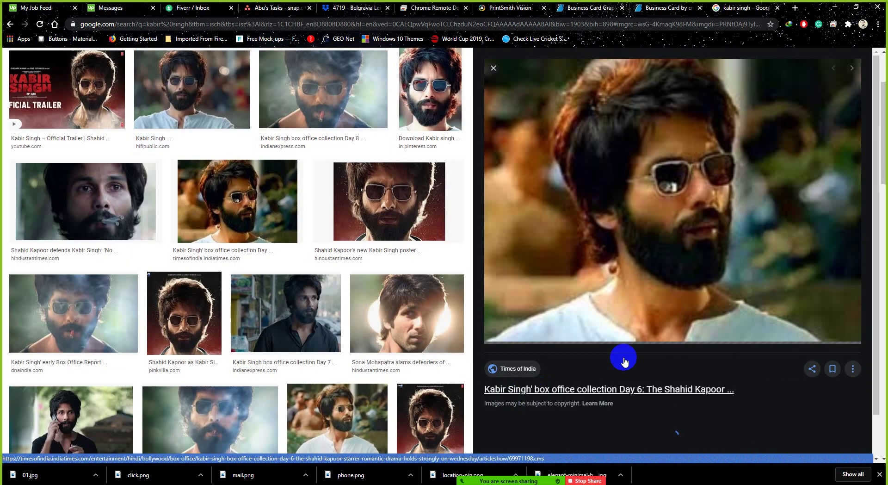
scroll(696, 287, "up", 3)
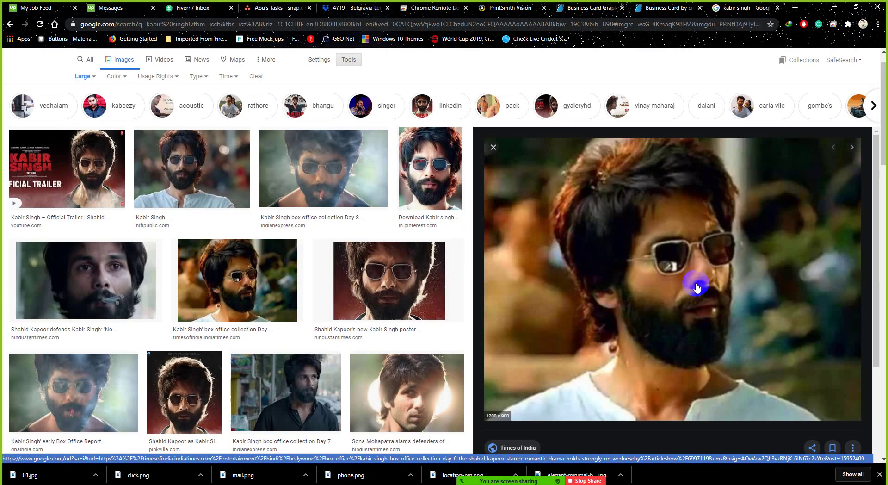
Step: Preview the Hindustan Times portrait from the related images of the Times of India photo
scroll(689, 288, "down", 5)
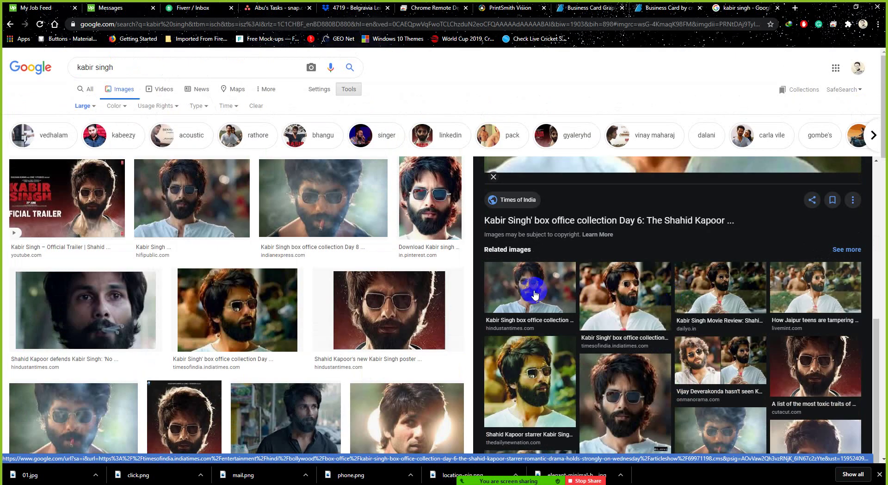
left_click(532, 294)
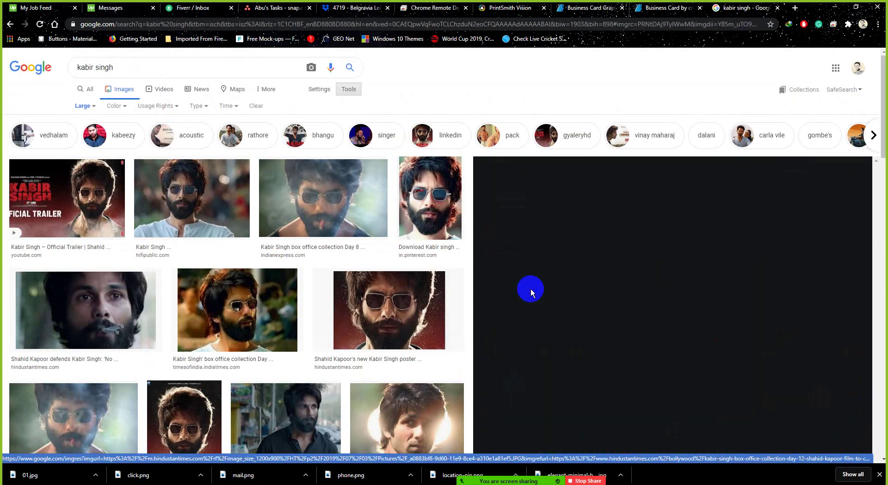
scroll(696, 290, "up", 3)
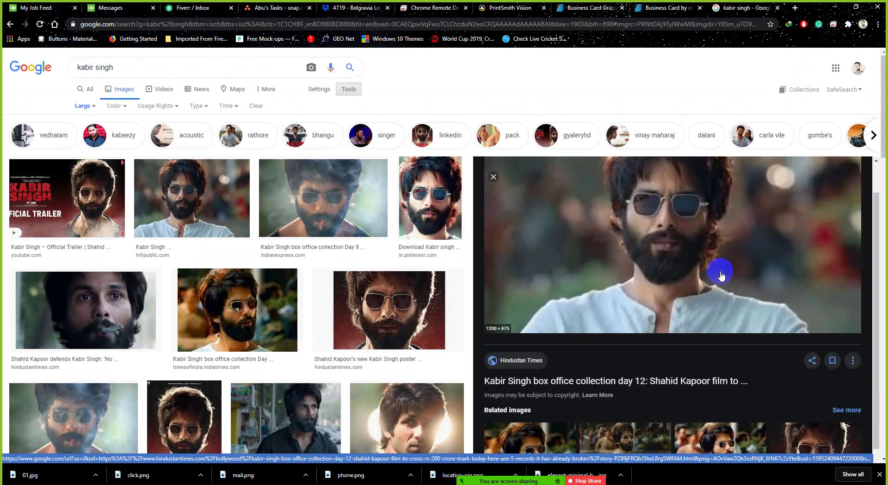
scroll(685, 271, "up", 1)
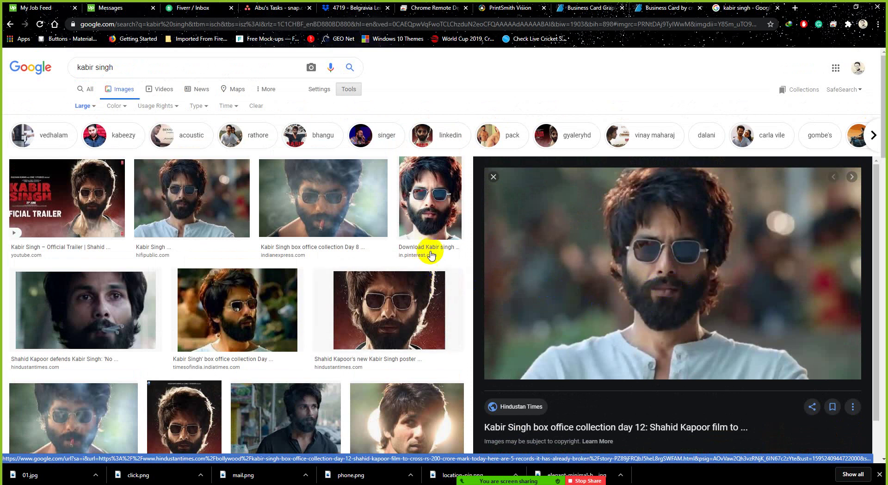
Step: Preview the Pinterest portrait with sunglasses and the WallpaperAccess movie poster from the image results
left_click(431, 208)
scroll(230, 325, "down", 1)
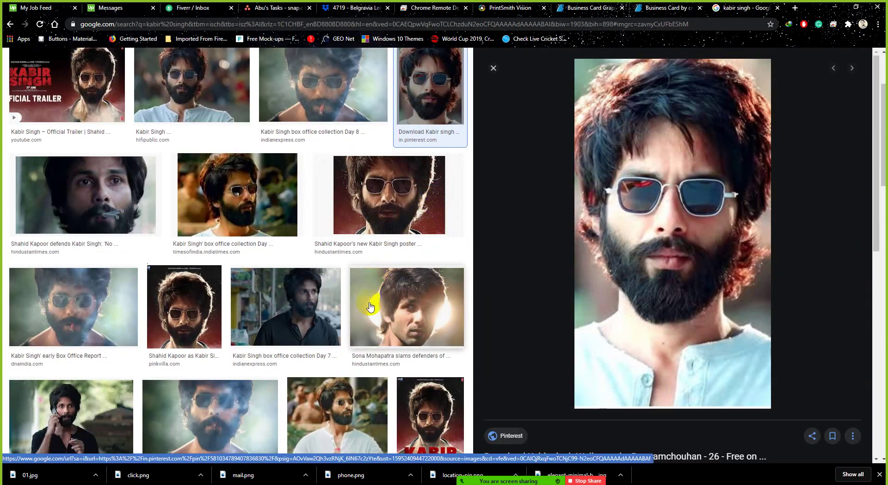
scroll(230, 325, "down", 1)
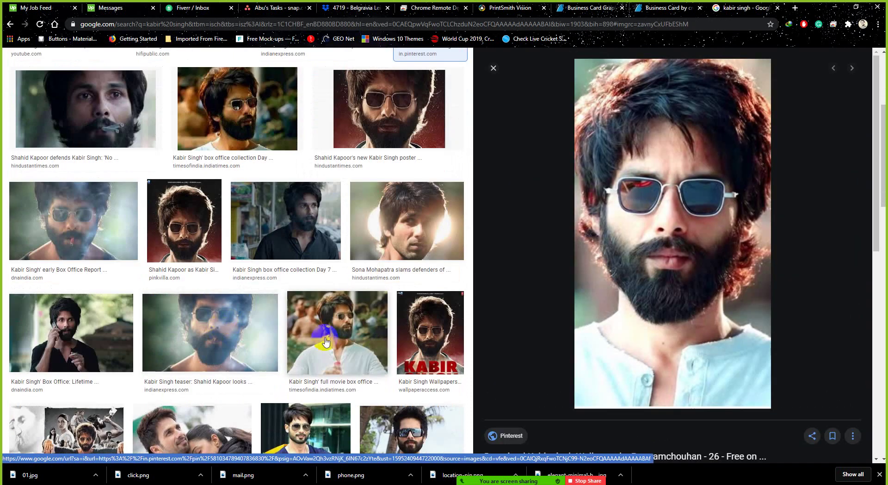
scroll(324, 334, "down", 1)
left_click(428, 291)
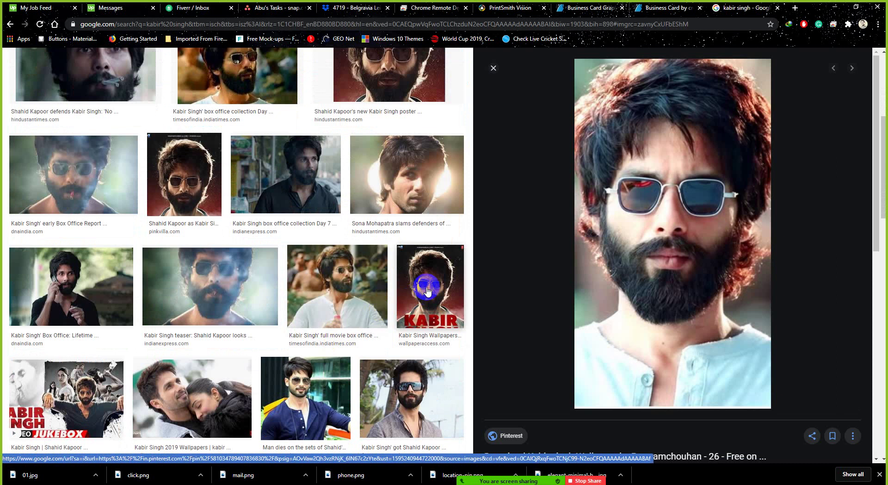
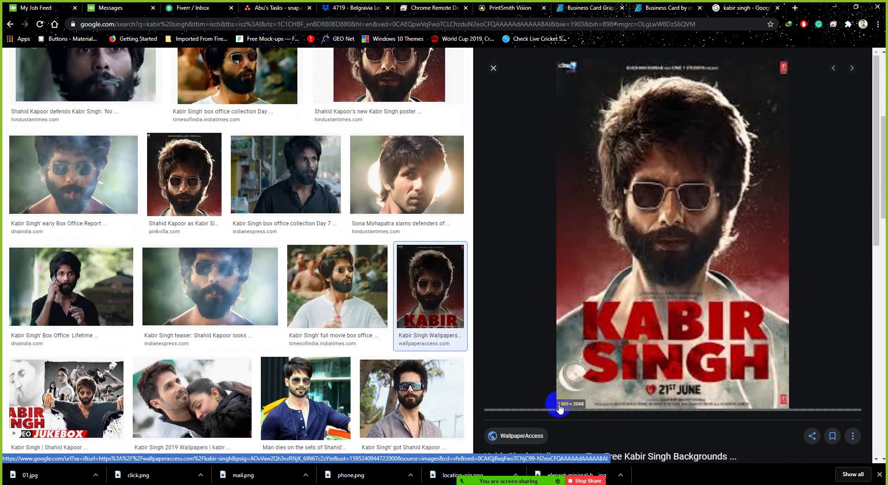
Step: Examine the WallpaperAccess poster's related images and preview the Pinterest poster "Pin on Free hd movies online"
scroll(660, 364, "down", 1)
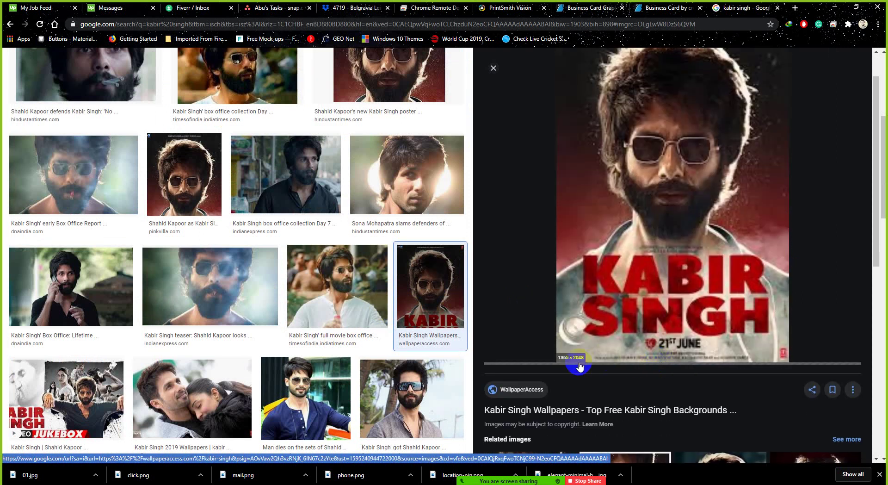
scroll(650, 325, "down", 4)
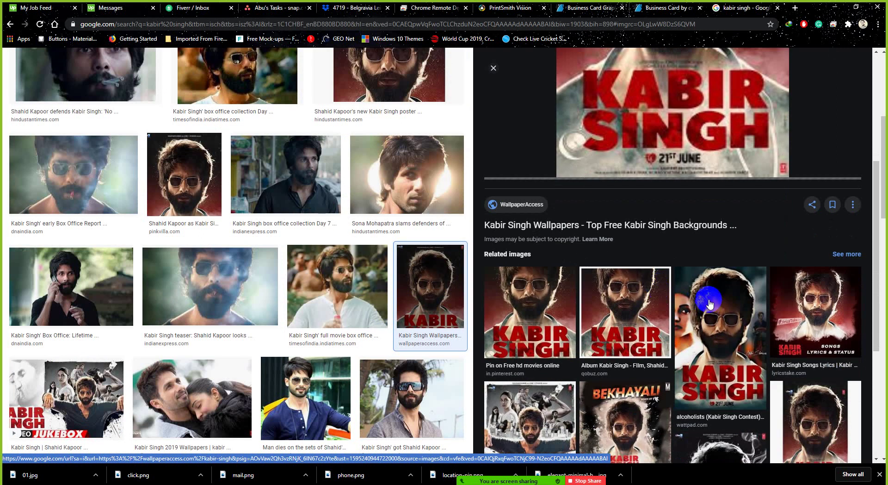
scroll(710, 302, "up", 5)
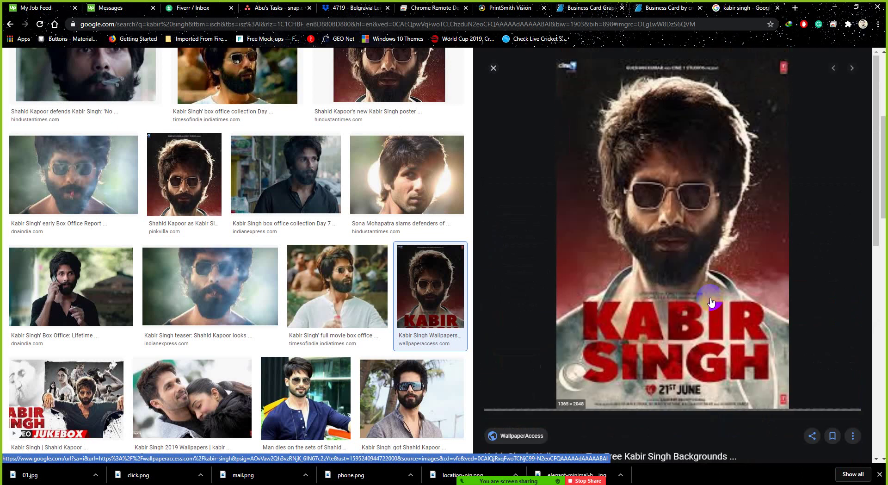
scroll(711, 302, "down", 5)
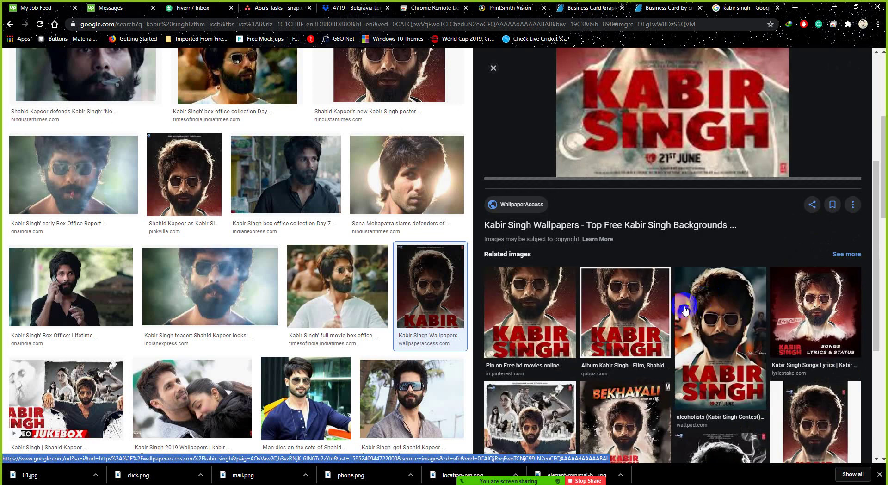
scroll(644, 303, "up", 1)
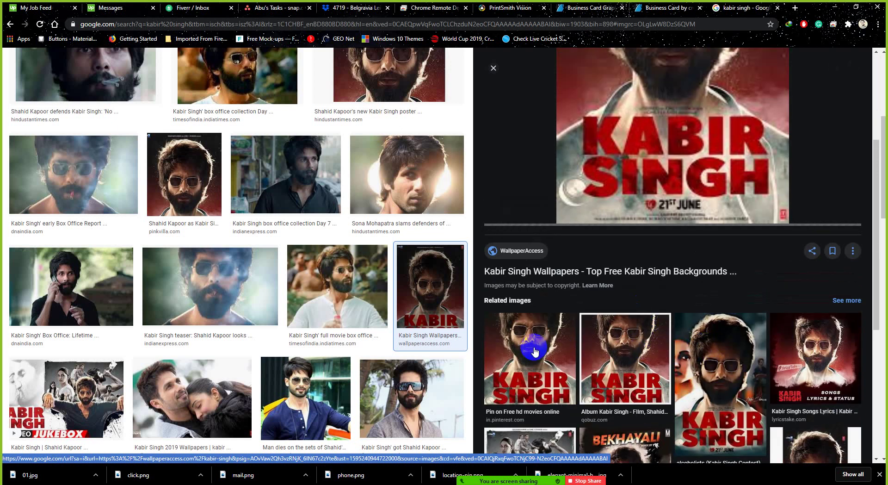
scroll(541, 345, "up", 4)
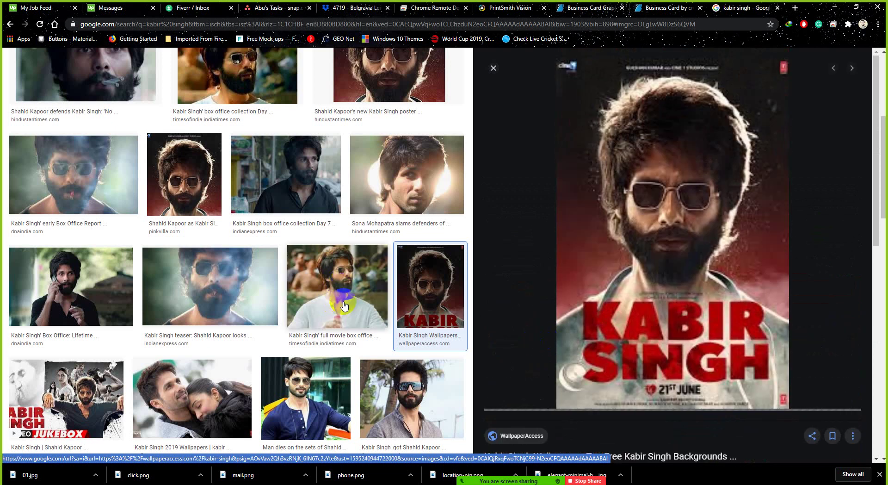
scroll(638, 289, "down", 5)
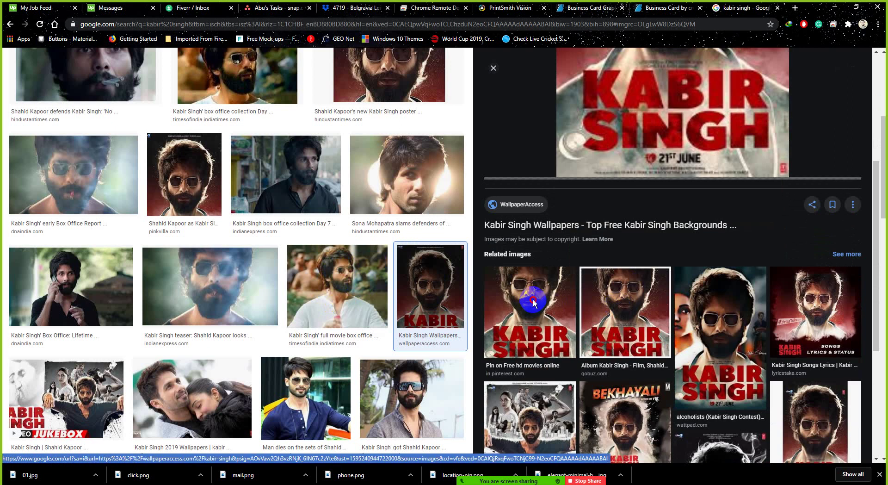
left_click(533, 299)
scroll(683, 286, "up", 5)
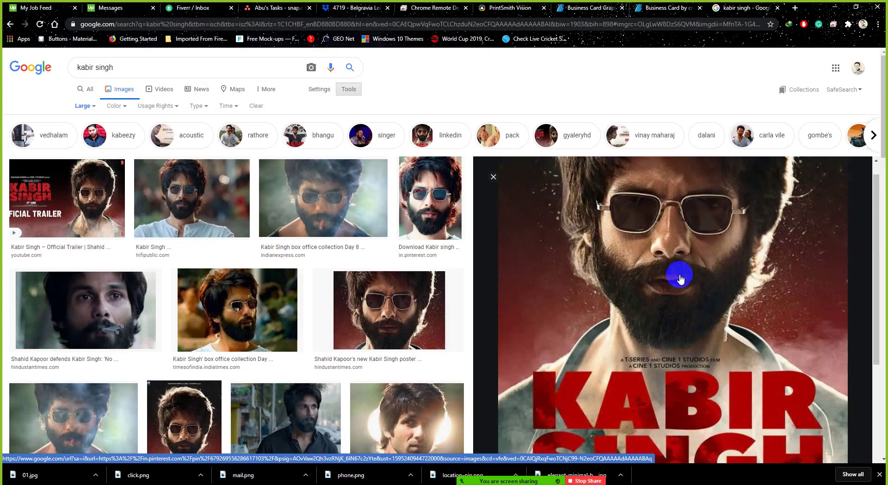
scroll(681, 277, "down", 3)
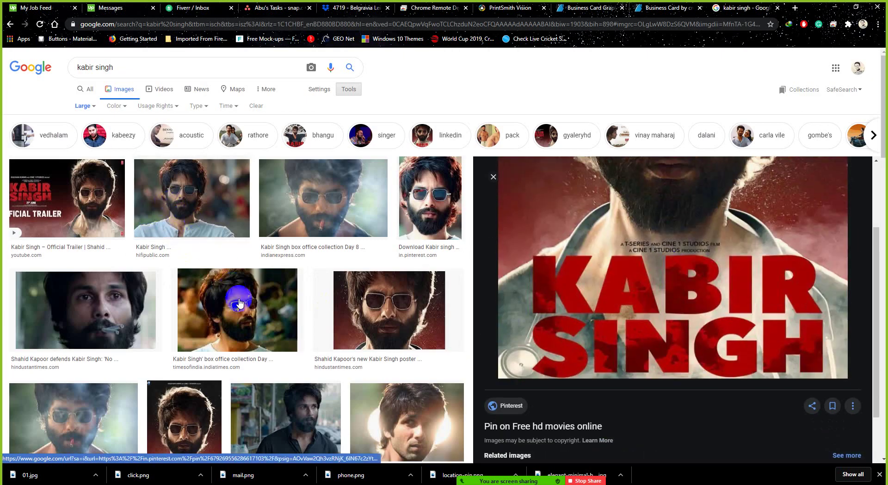
Step: Preview the Pinkvilla poster portrait again and the smoky DNA India photo from the image results
scroll(199, 277, "down", 3)
left_click(200, 302)
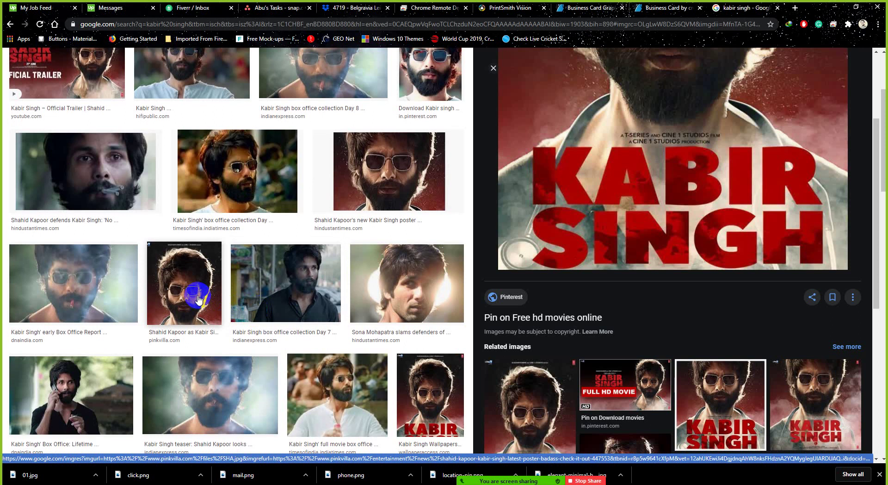
scroll(357, 318, "down", 1)
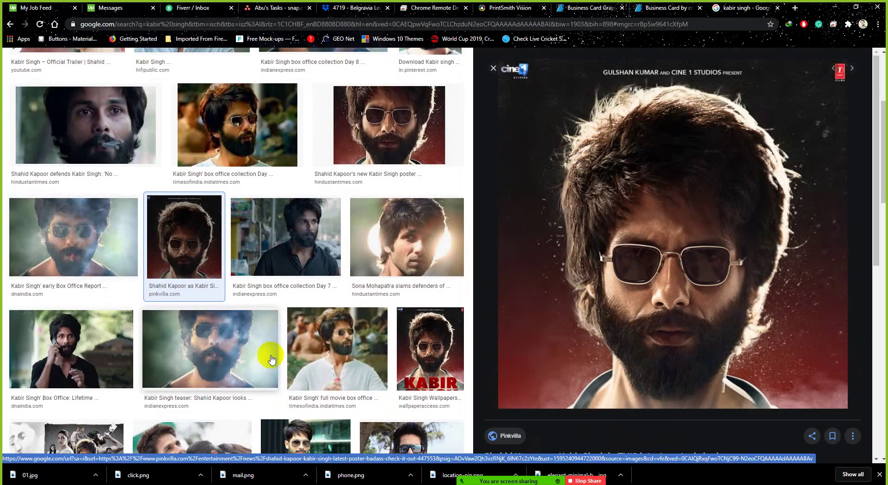
left_click(104, 257)
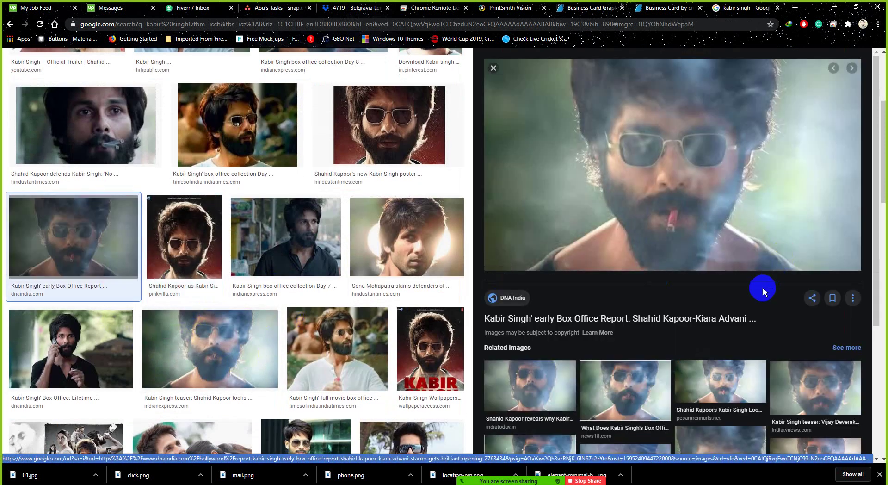
scroll(762, 288, "up", 2)
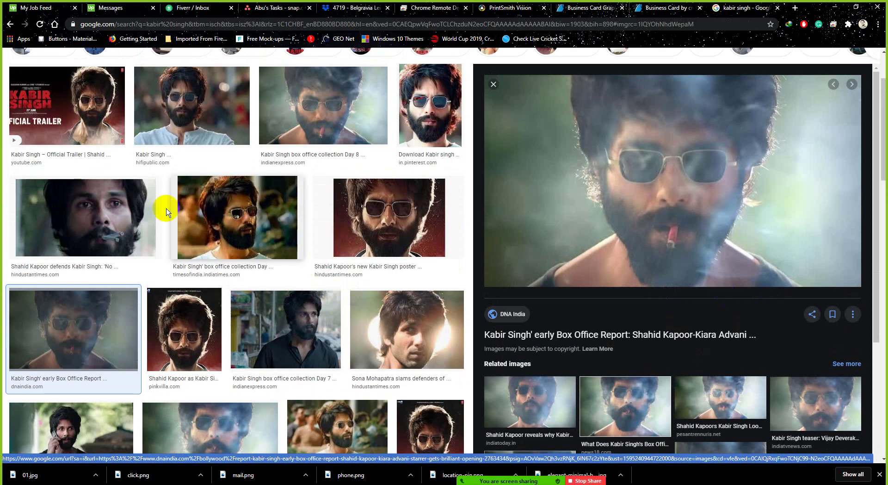
scroll(115, 252, "up", 2)
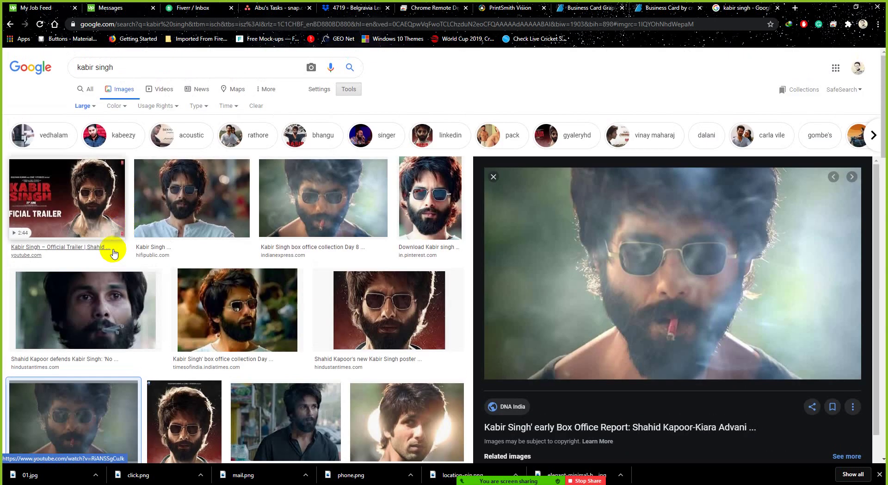
Step: Return to the HiFi Public portrait and preview the related Times of India side-view photo
left_click(194, 210)
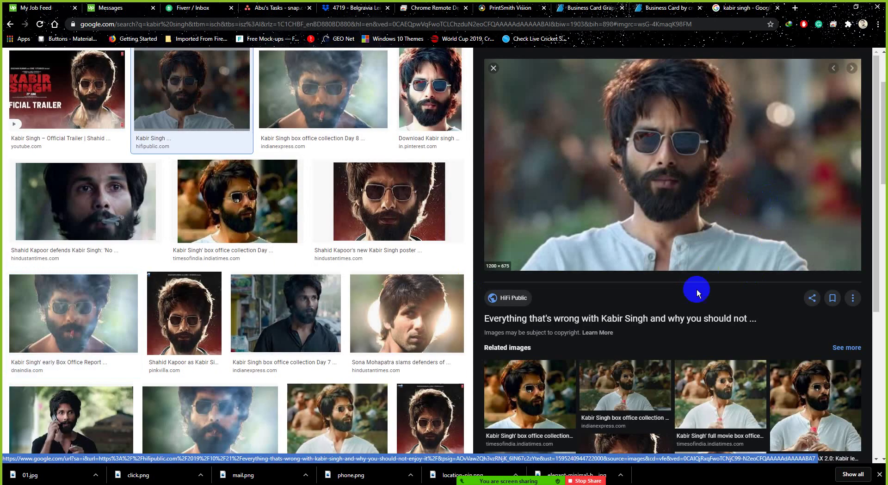
left_click(513, 377)
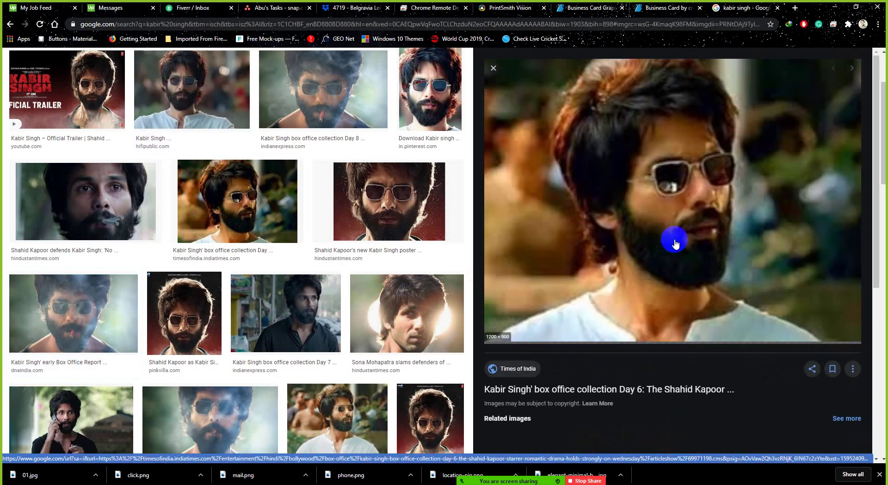
scroll(698, 211, "up", 2)
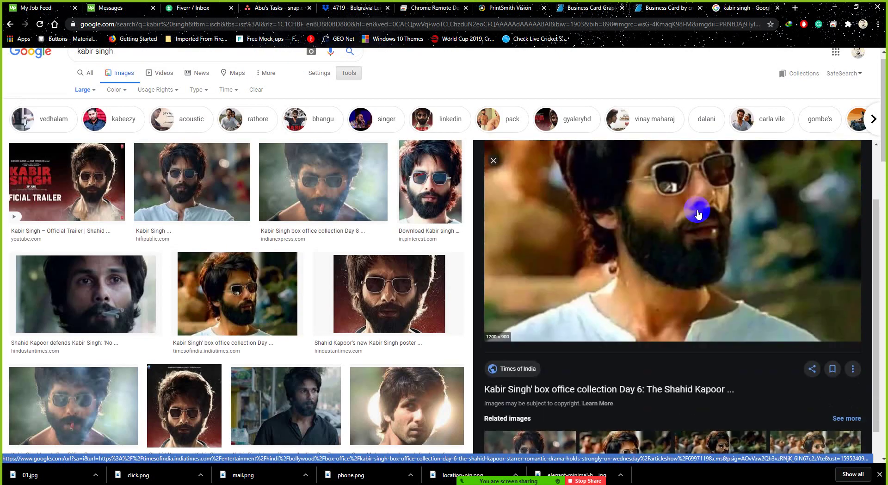
scroll(699, 213, "up", 2)
right_click(657, 265)
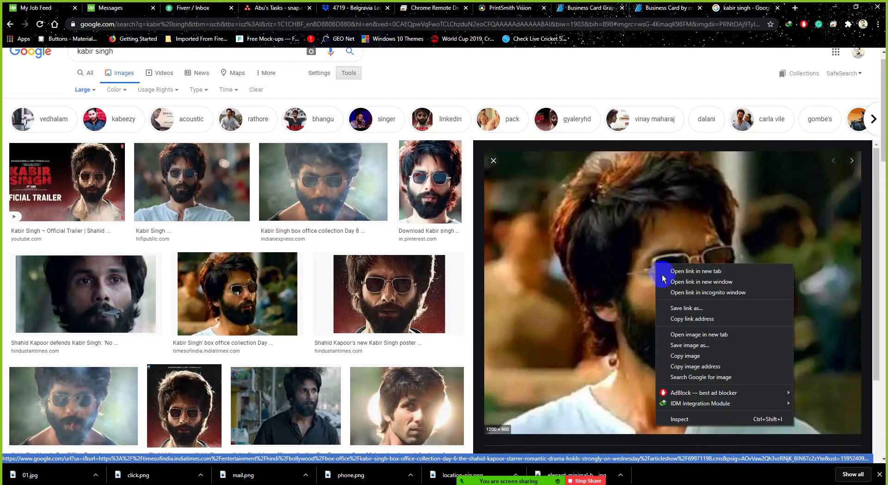
left_click(694, 346)
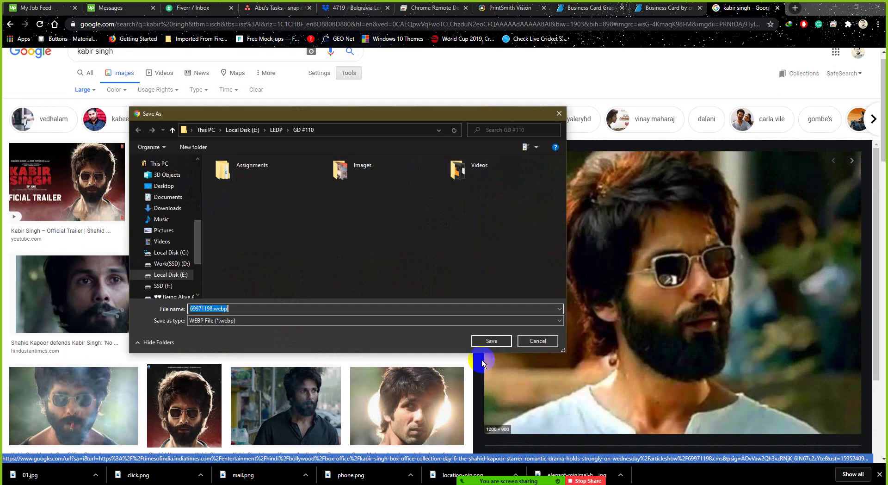
left_click(547, 343)
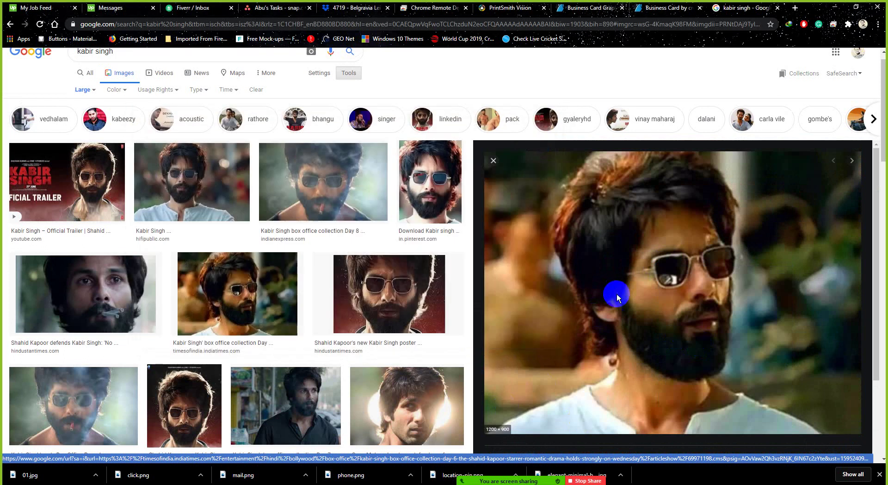
Step: Copy the previewed Times of India photo and paste it into the business card document in Photoshop
right_click(616, 296)
left_click(635, 390)
left_click(236, 482)
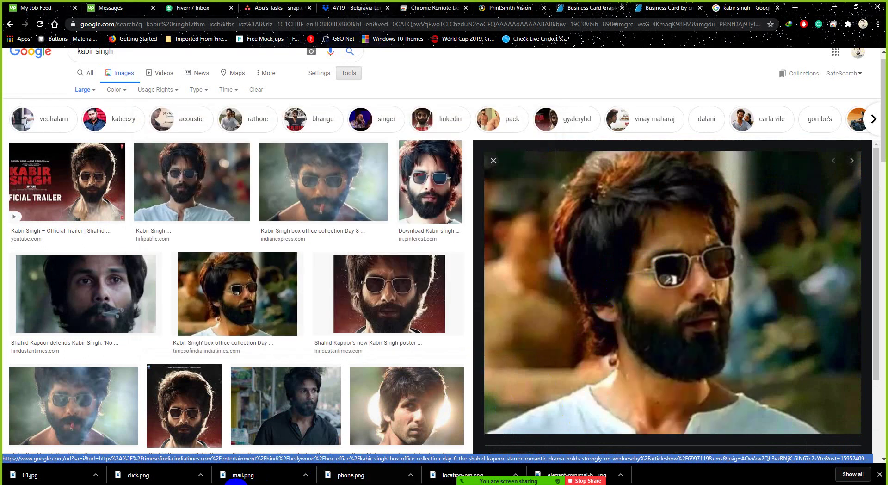
key("alt+Tab")
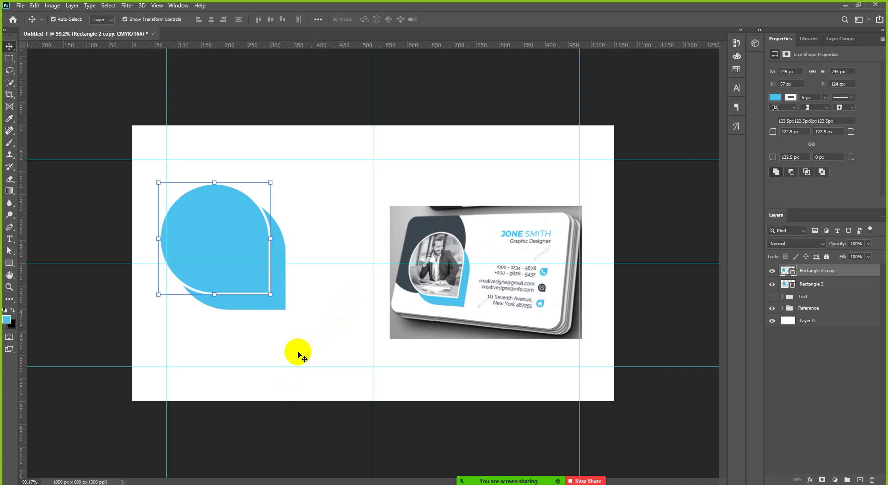
key("ctrl+v")
Step: Scale the pasted photo down proportionally to about 27%, roughly 324 by 243 px, and apply the transformation
key("ctrl+0")
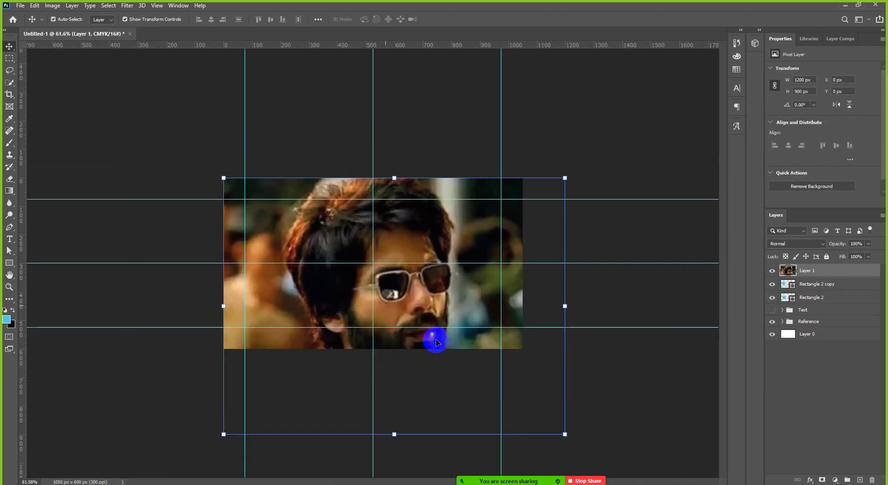
left_click(564, 435)
left_click_drag(556, 428, 315, 246)
key("ctrl+plus")
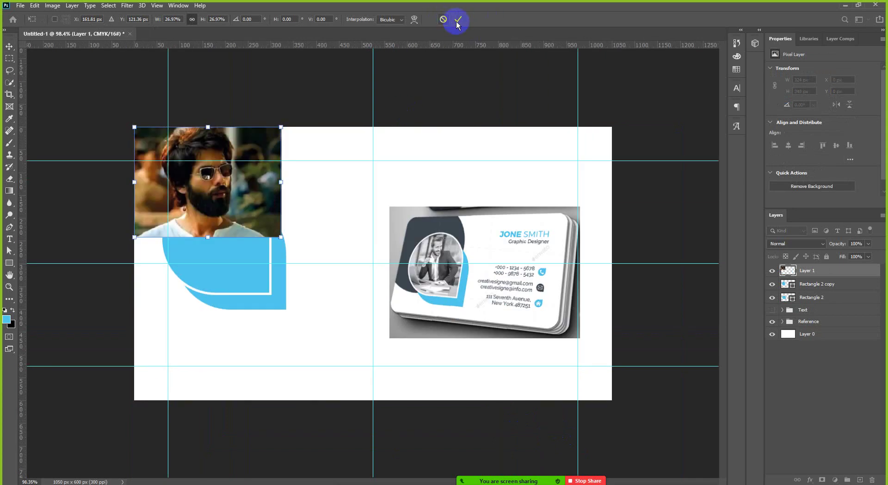
left_click(300, 158)
Step: Move the photo over the front blue teardrop to X 50, Y 124 px and enlarge it slightly to 325 by 244 px
left_click_drag(221, 199, 244, 255)
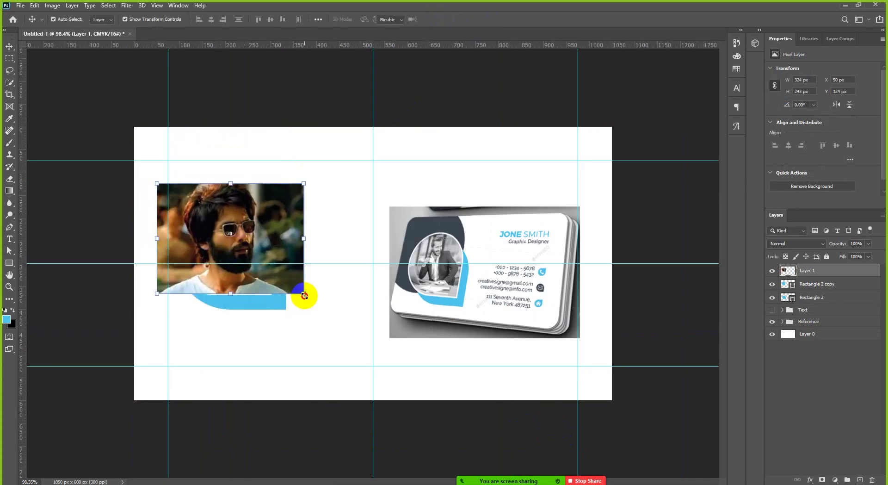
left_click_drag(304, 295, 305, 295)
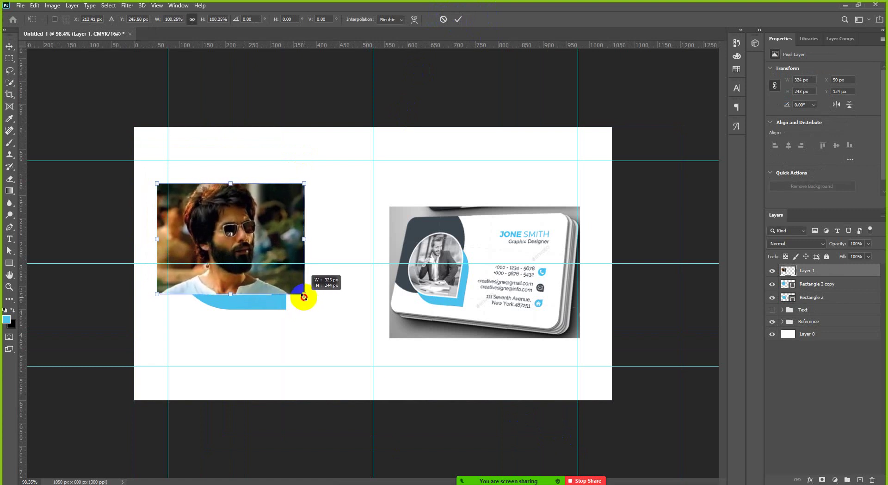
left_click(673, 271)
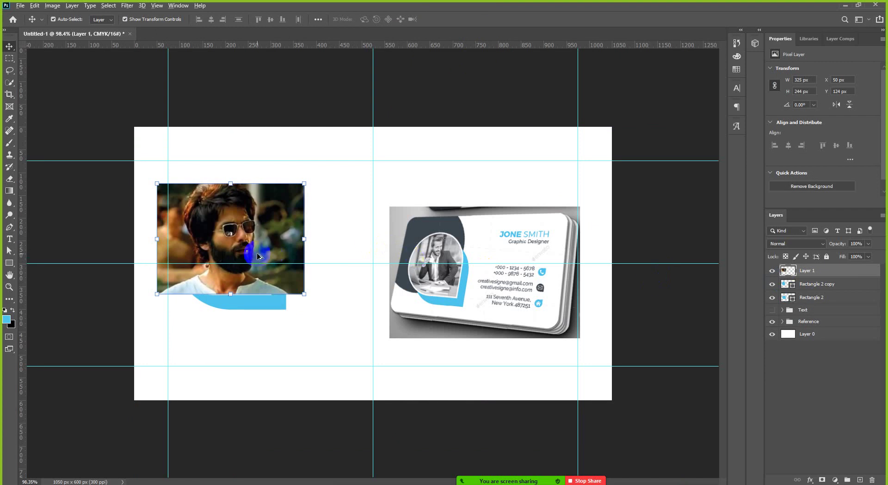
scroll(373, 264, "up", 1)
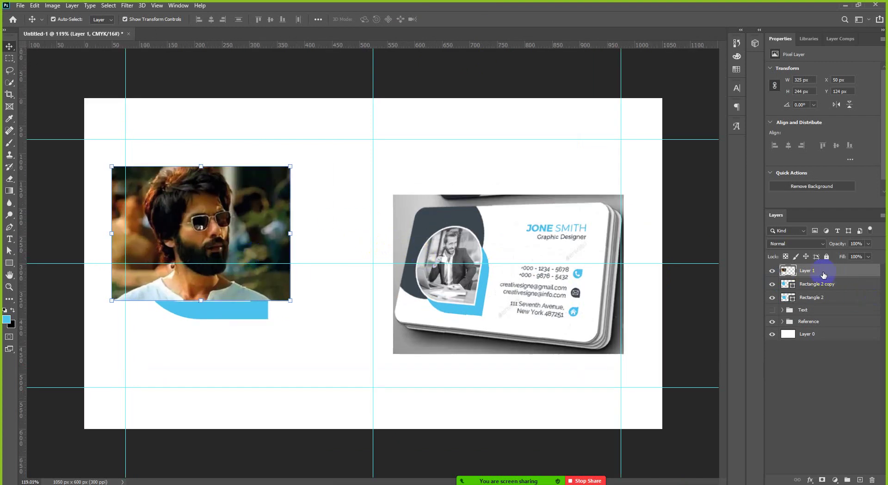
left_click(54, 7)
mouse_move(103, 29)
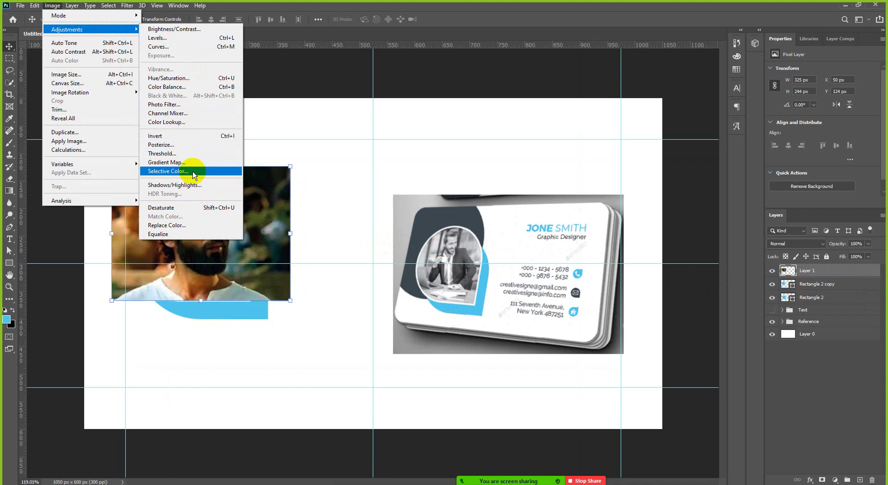
left_click(811, 274)
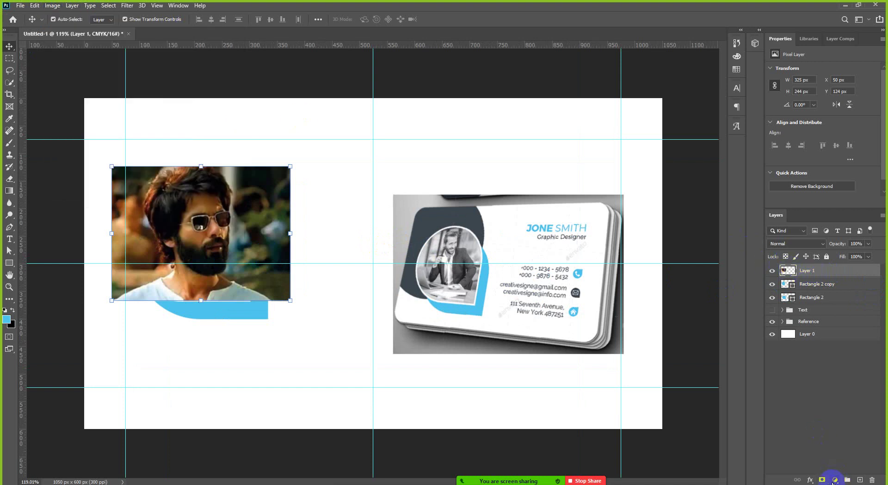
left_click(835, 480)
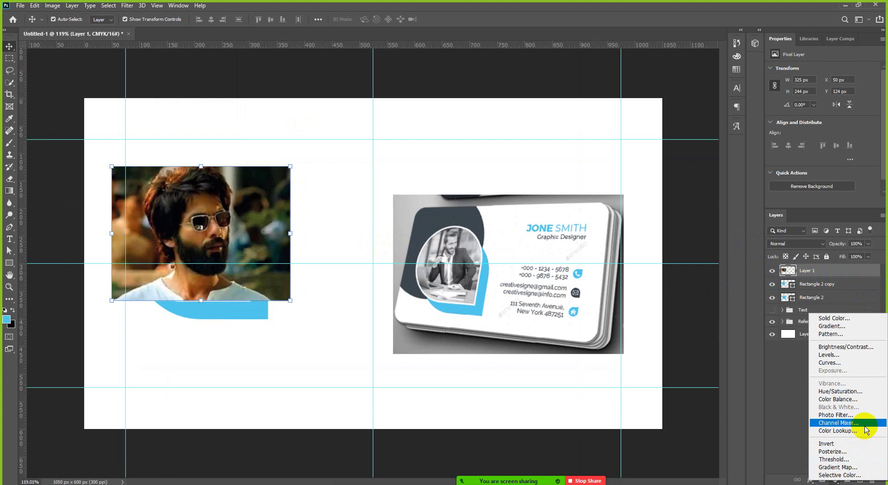
left_click(777, 337)
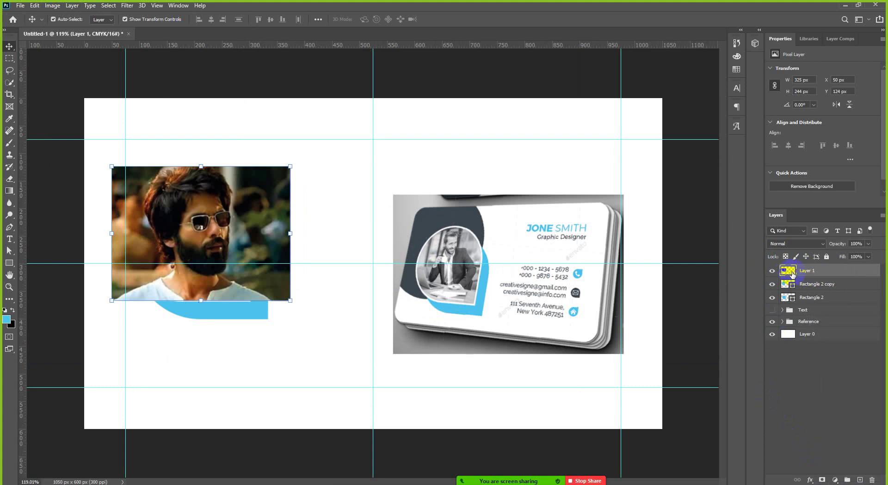
Step: Convert the portrait photo layer to a smart object and open its contents for editing
right_click(819, 273)
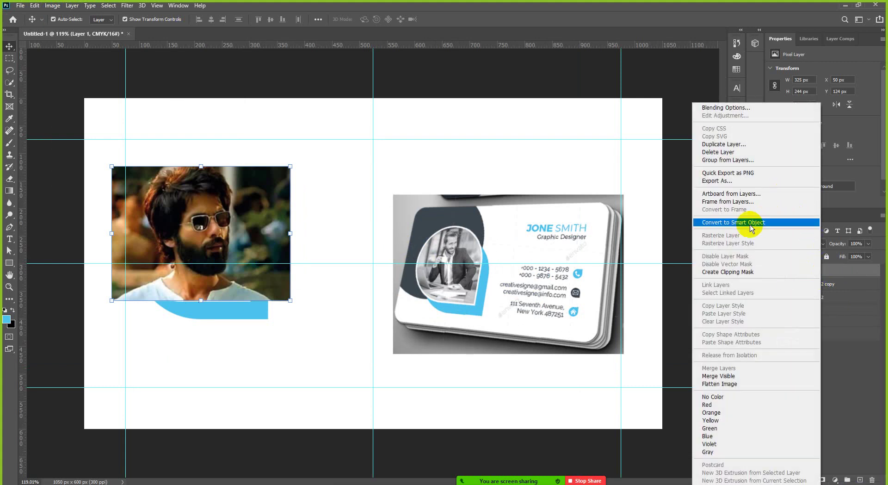
left_click(773, 222)
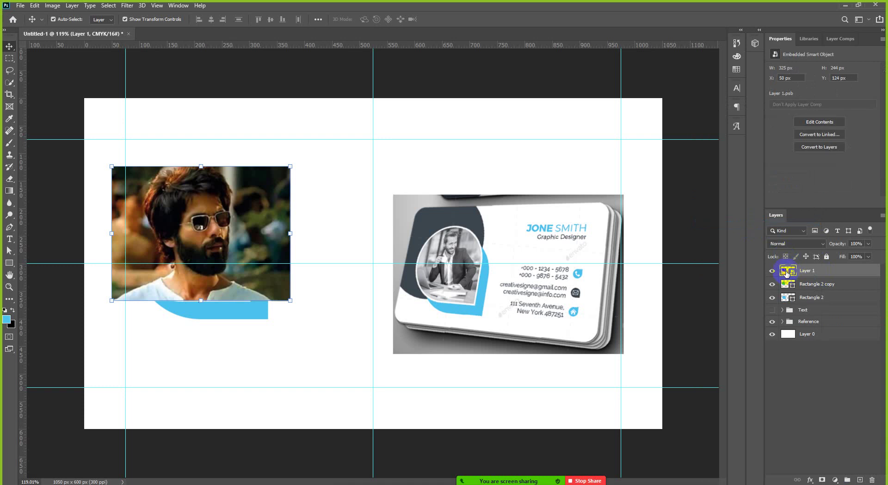
double_click(787, 272)
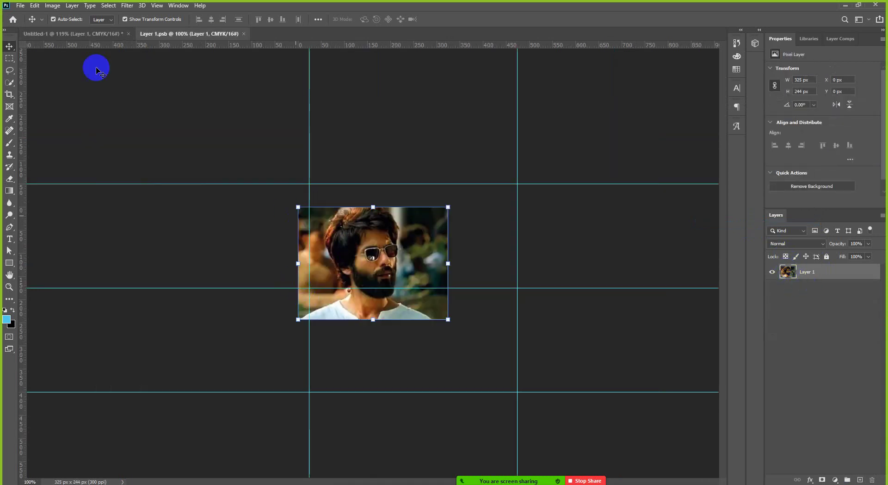
Step: Try the Color Burn blend mode on the photo inside the smart object and close the contents without saving
left_click(103, 6)
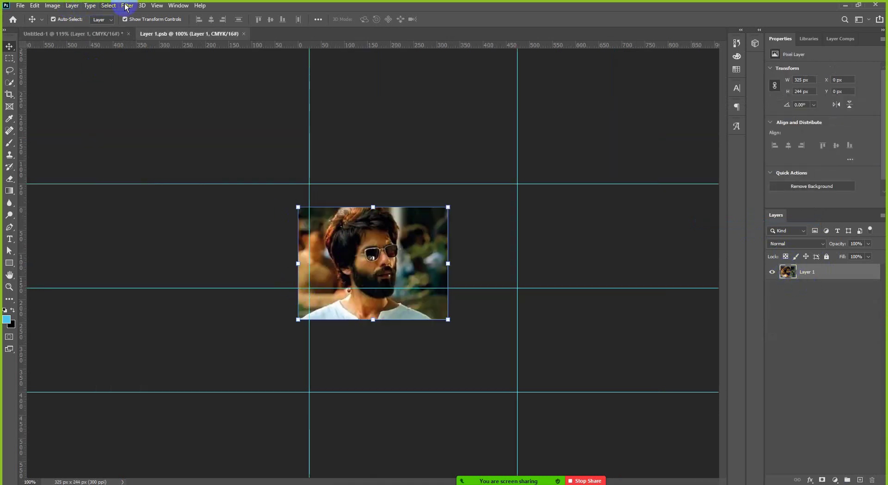
left_click(52, 6)
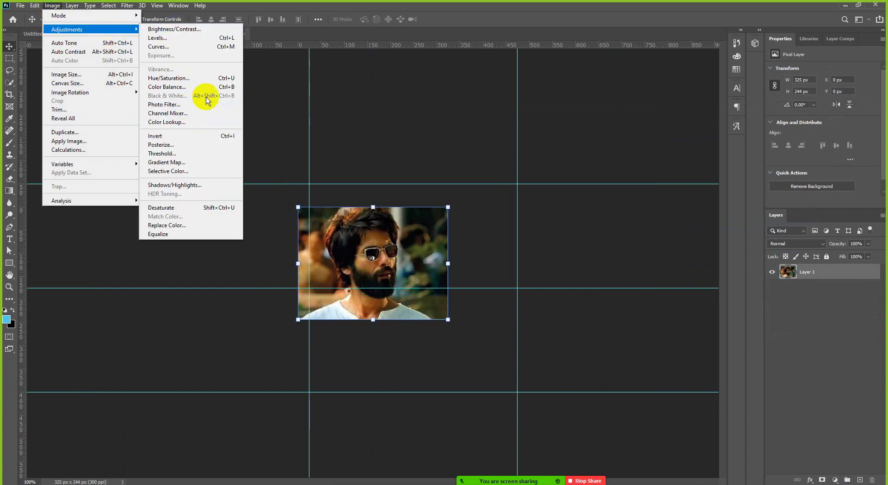
left_click(368, 121)
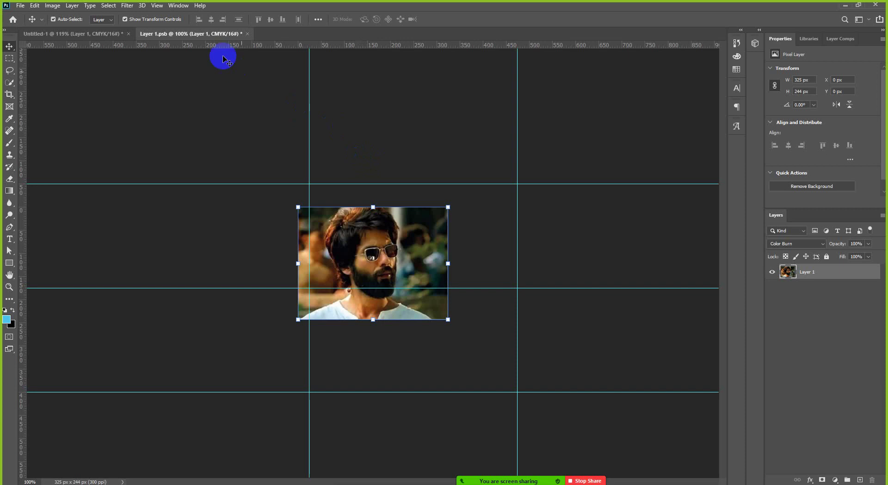
left_click(249, 36)
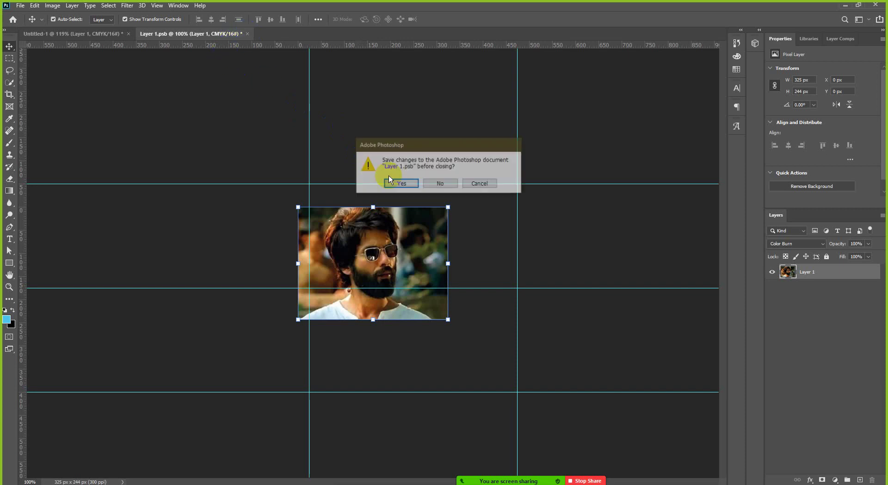
left_click(452, 184)
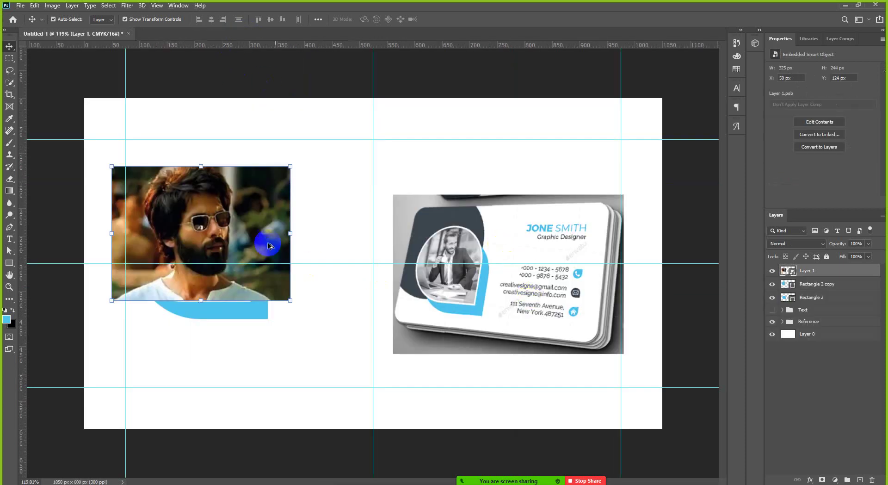
Step: Check which adjustment layers are available for the portrait, both in the card document and inside the reopened smart object
scroll(261, 230, "up", 2)
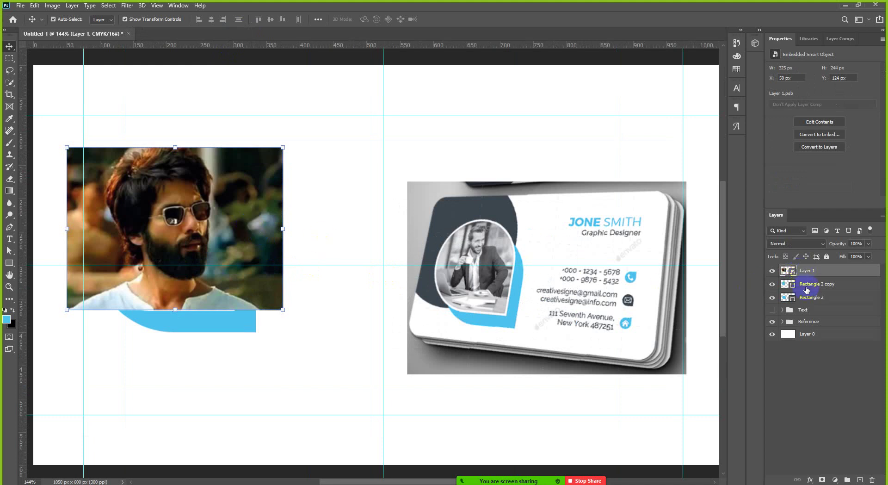
left_click(836, 479)
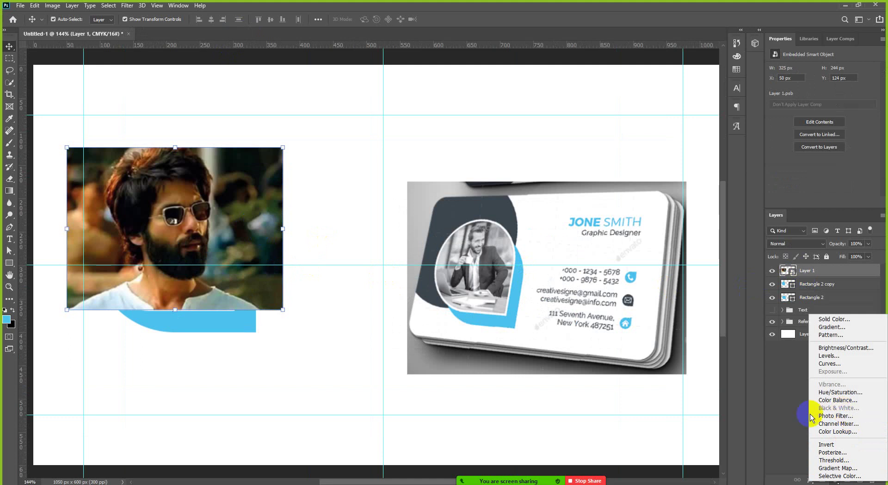
left_click(768, 398)
left_click(783, 278)
double_click(789, 273)
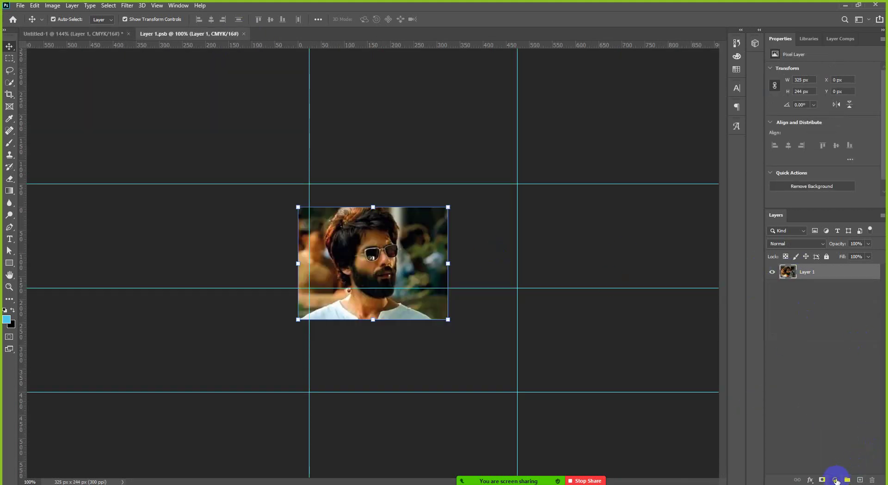
left_click(836, 479)
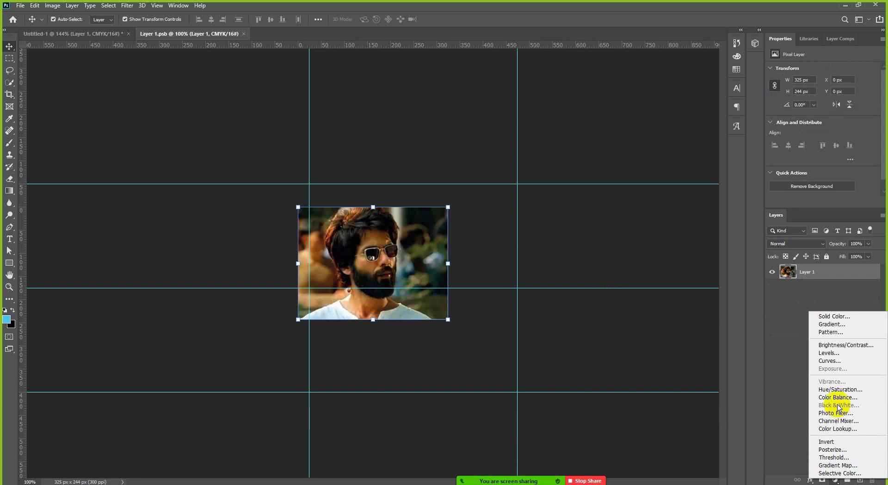
left_click(768, 386)
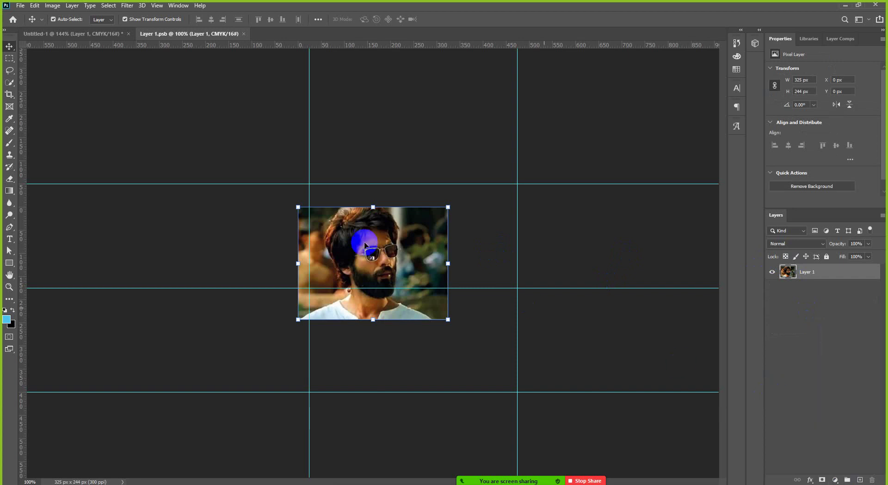
left_click(244, 34)
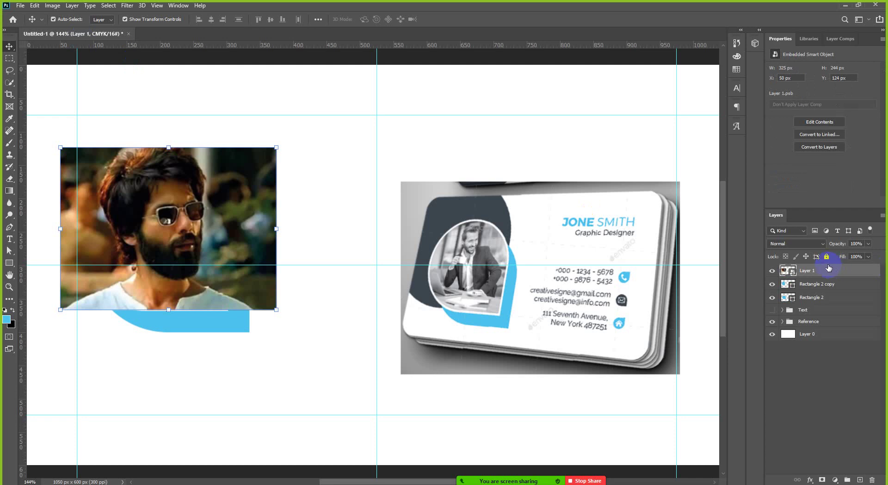
Step: Rasterize the portrait smart object back into a pixel layer
key("ctrl+minus")
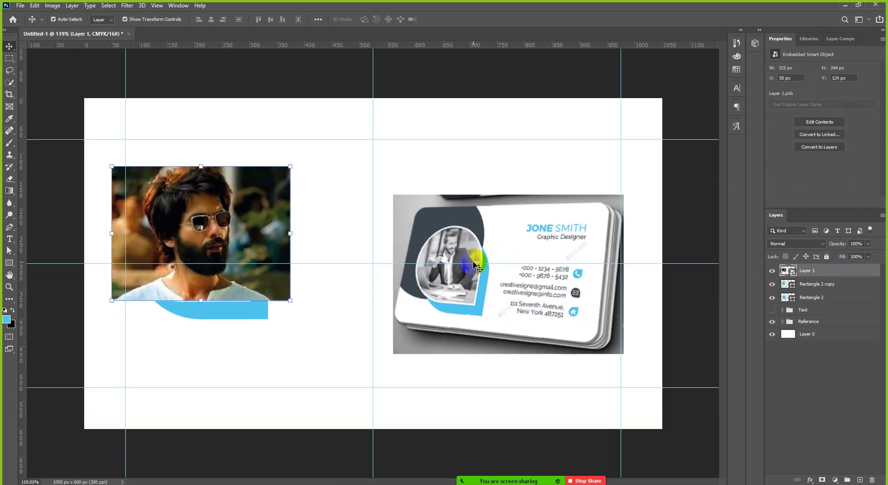
right_click(807, 273)
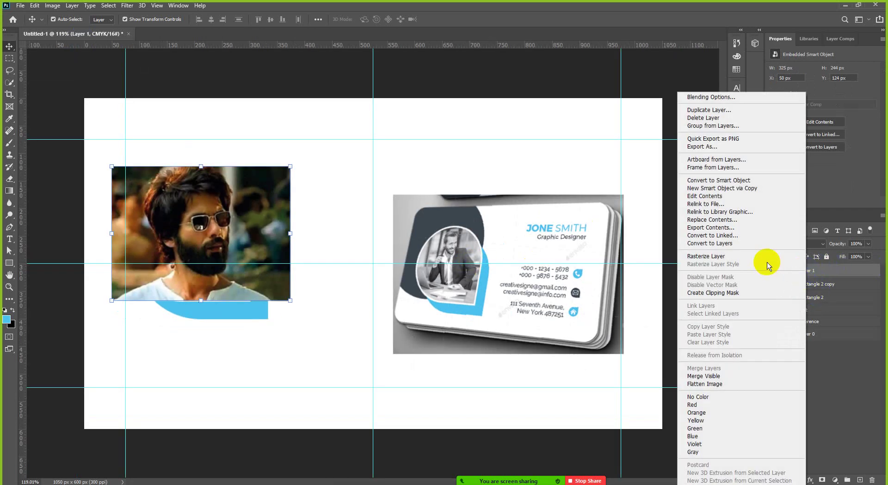
left_click(711, 257)
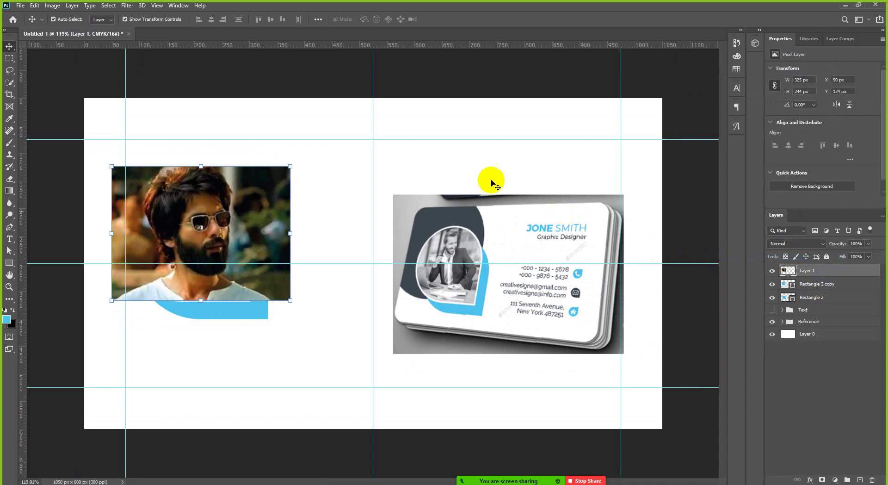
left_click(46, 7)
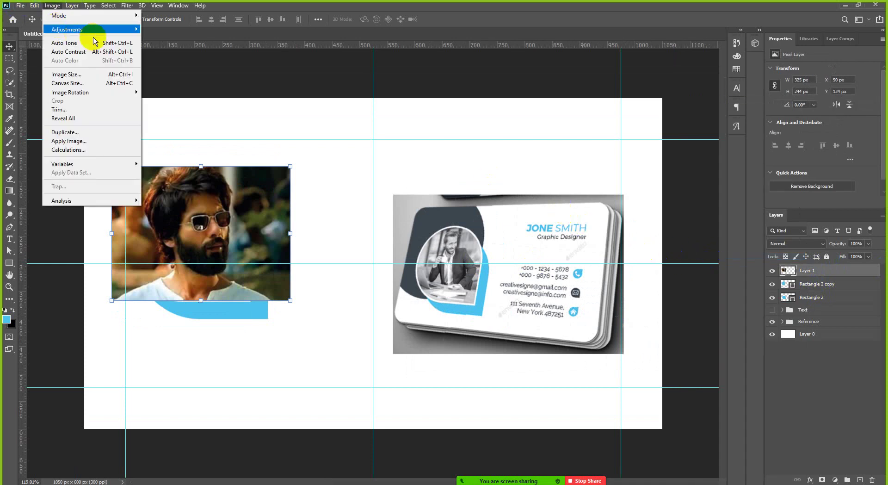
mouse_move(125, 29)
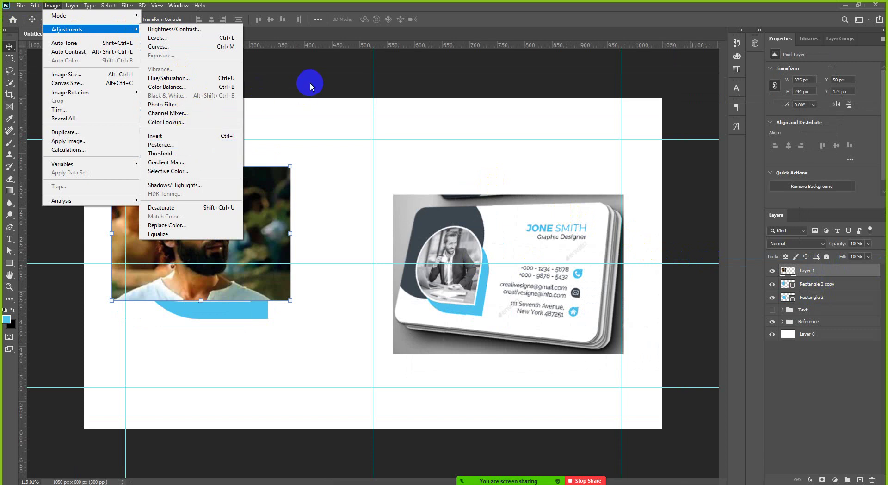
left_click(313, 79)
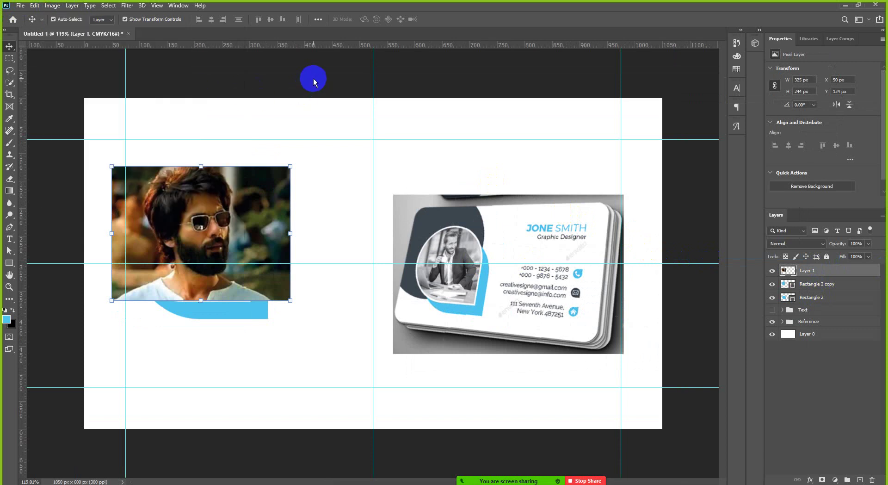
Step: Delete the rasterized portrait layer from the card document
right_click(822, 276)
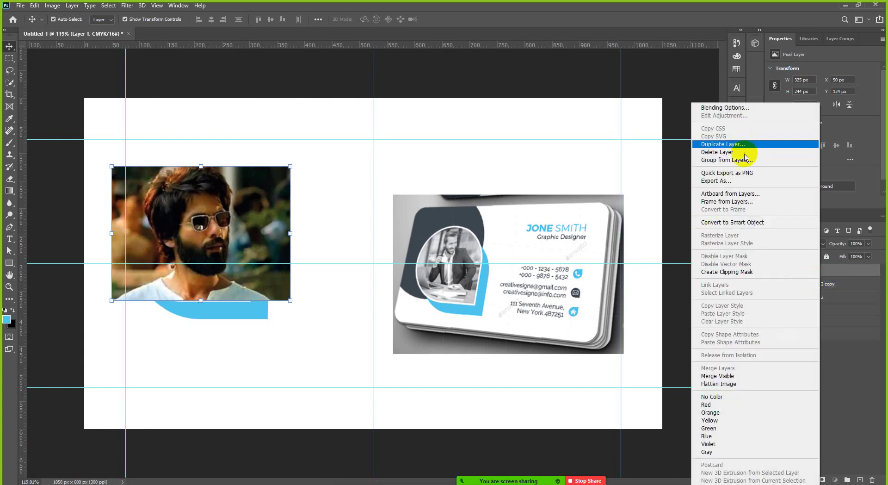
left_click(850, 270)
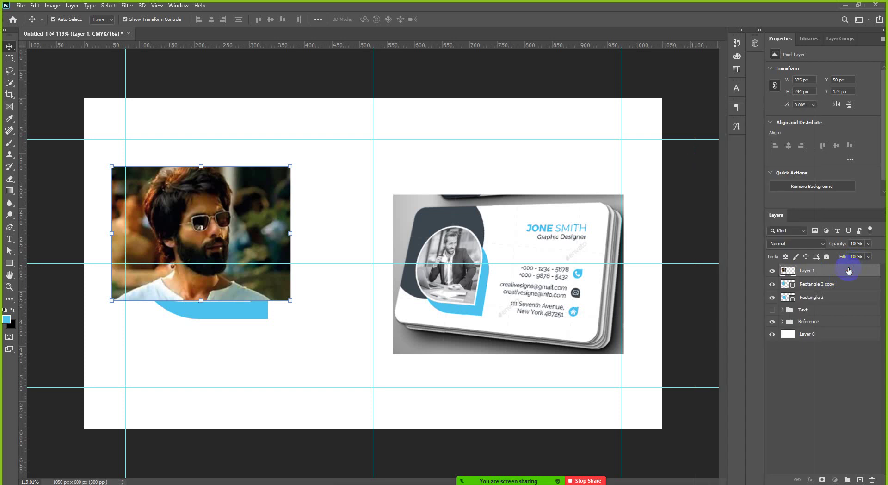
key("Delete")
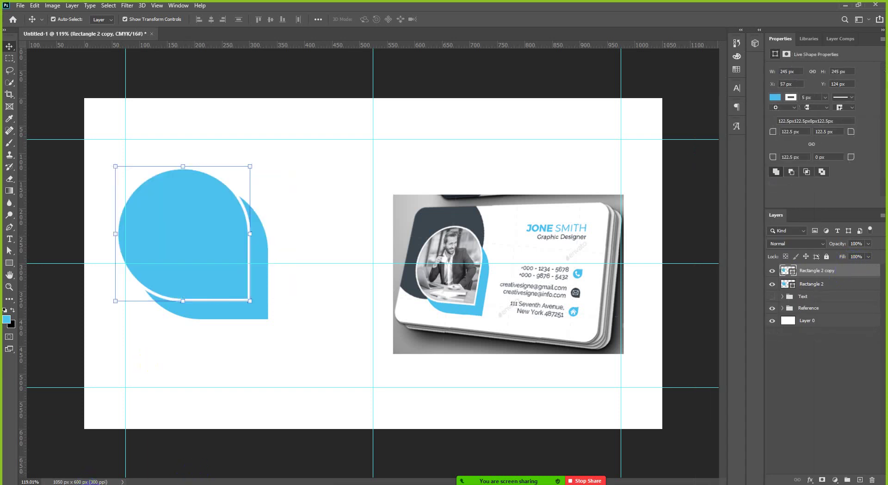
Step: Switch to Chrome and save the front-facing 1200 × 675 portrait from Google Images as a JPEG in the GD #110 folder
left_click(97, 444)
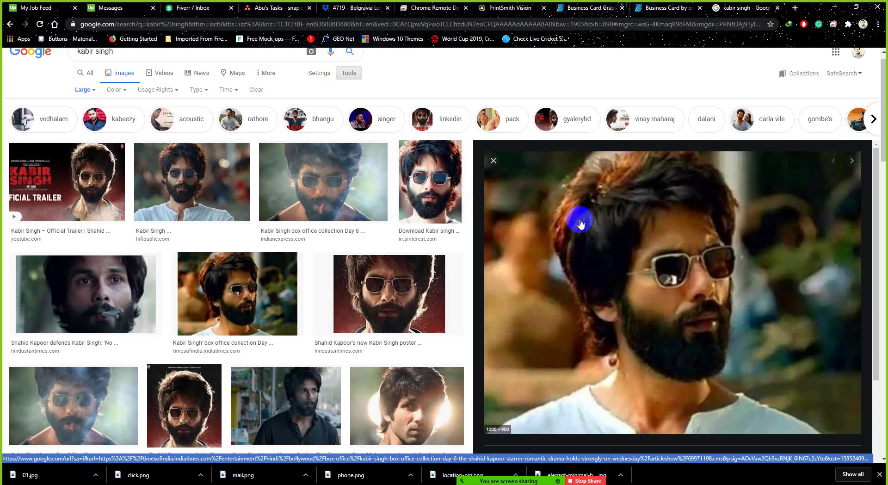
left_click(215, 212)
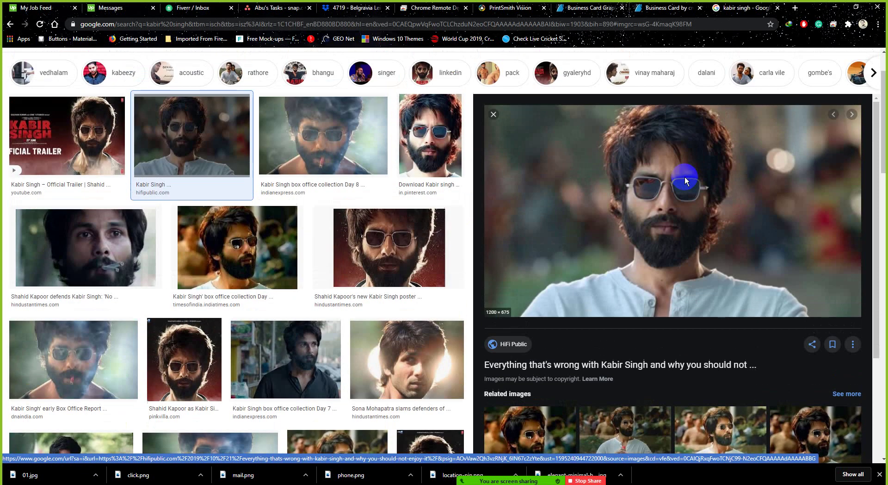
right_click(685, 177)
left_click(723, 260)
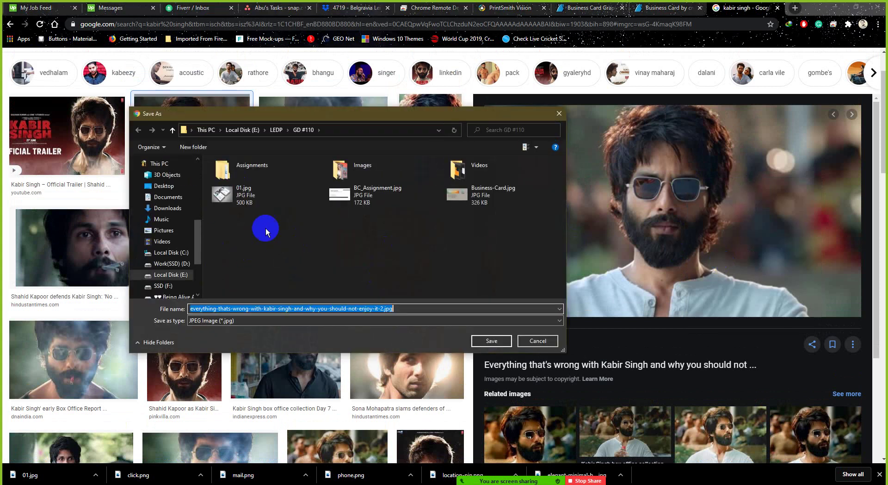
left_click(492, 341)
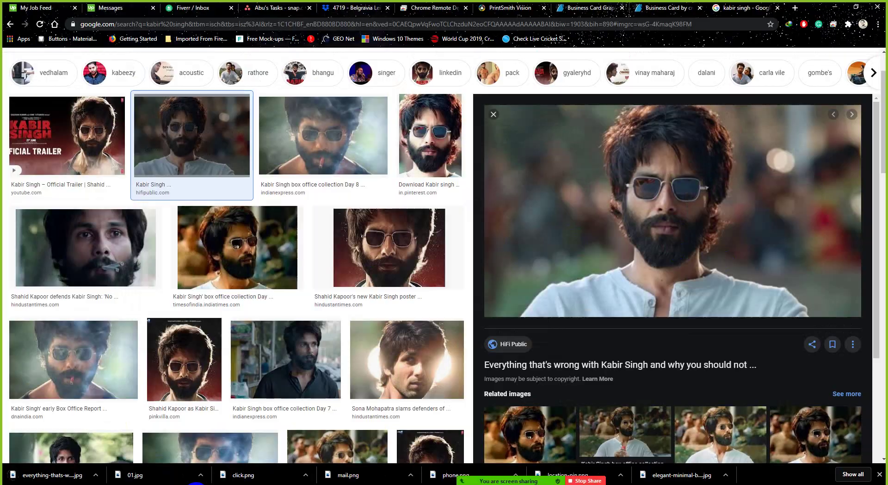
Step: Switch back to Photoshop and place the newly saved front-facing portrait as an embedded image in the card document
key("alt+Tab")
left_click(22, 6)
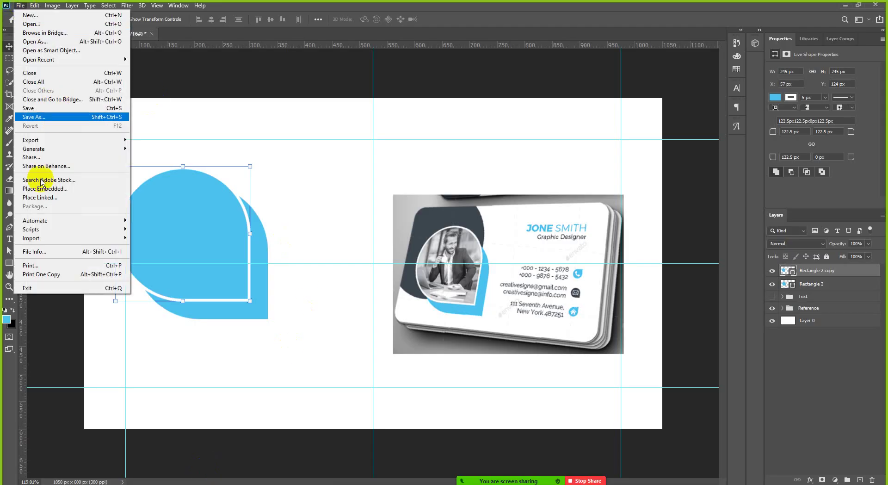
left_click(39, 190)
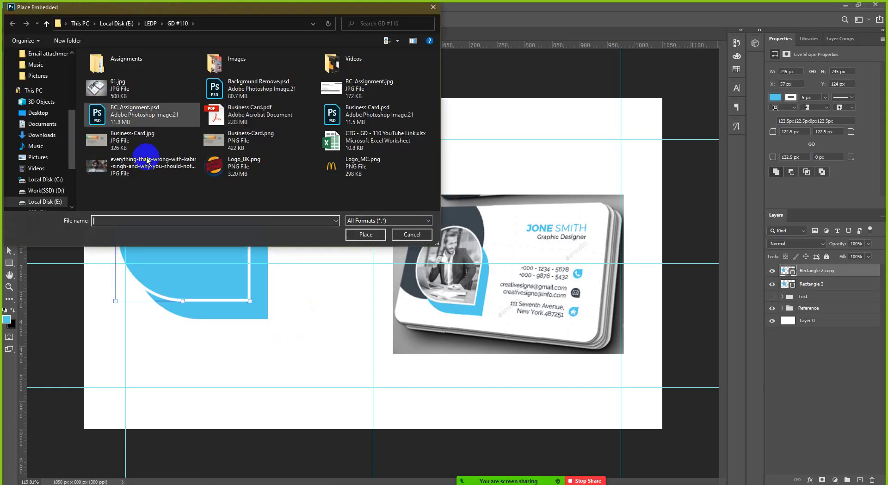
double_click(101, 170)
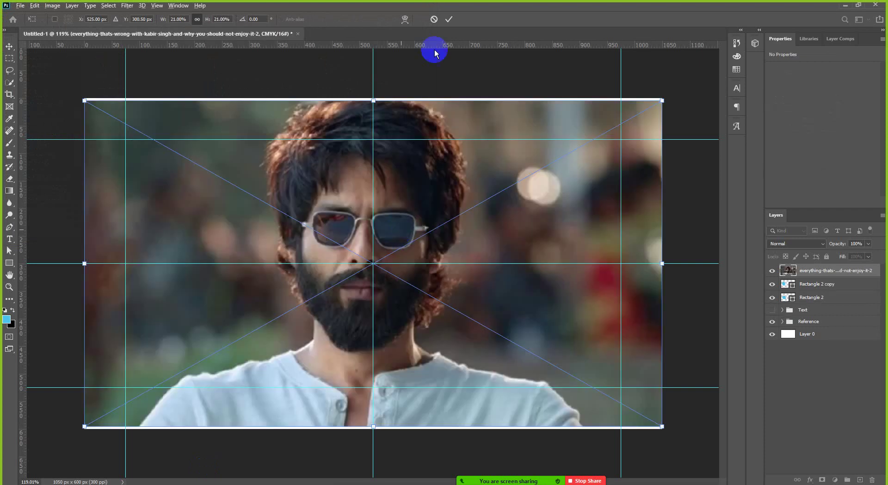
left_click(449, 19)
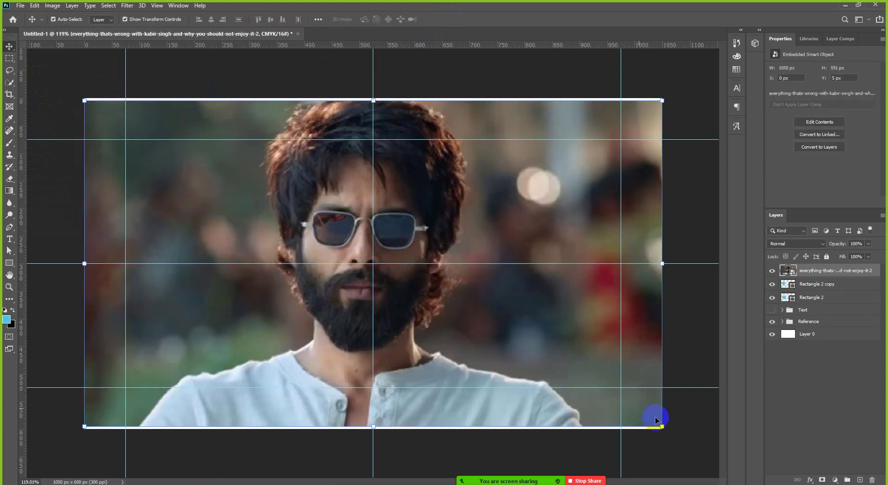
Step: Scale the placed portrait down to 8.80% and position it over the blue teardrop shapes
left_click_drag(662, 426, 326, 215)
left_click_drag(210, 174, 209, 237)
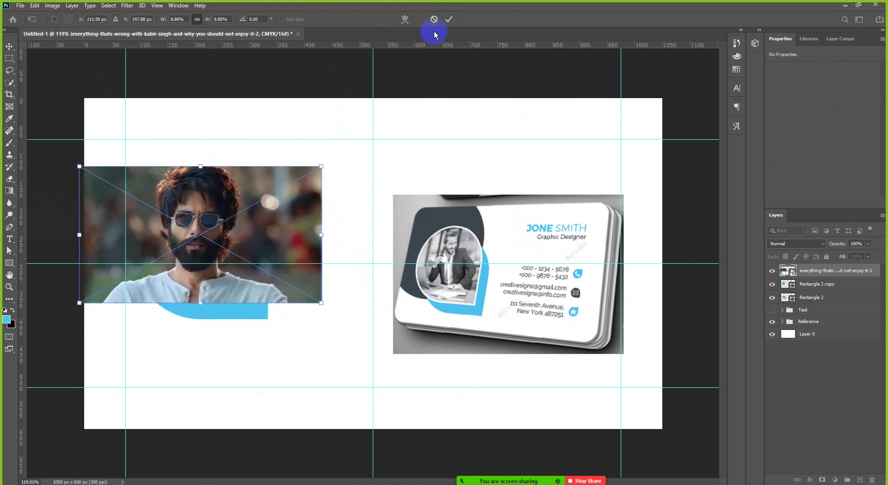
left_click(448, 19)
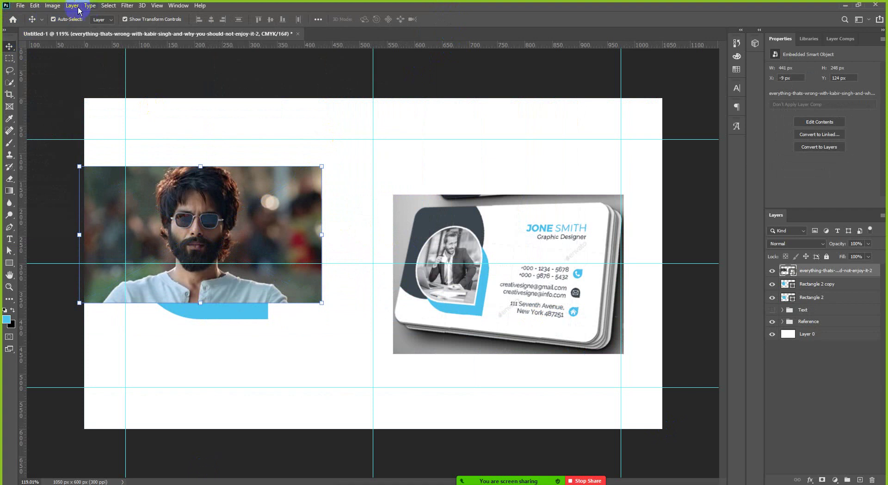
Step: Convert the placed portrait layer to a smart object and open its contents for editing
right_click(808, 272)
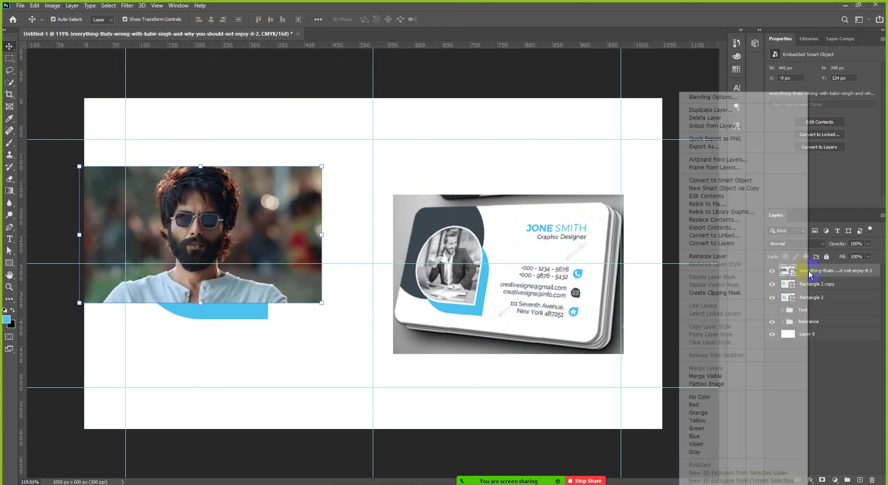
left_click(740, 180)
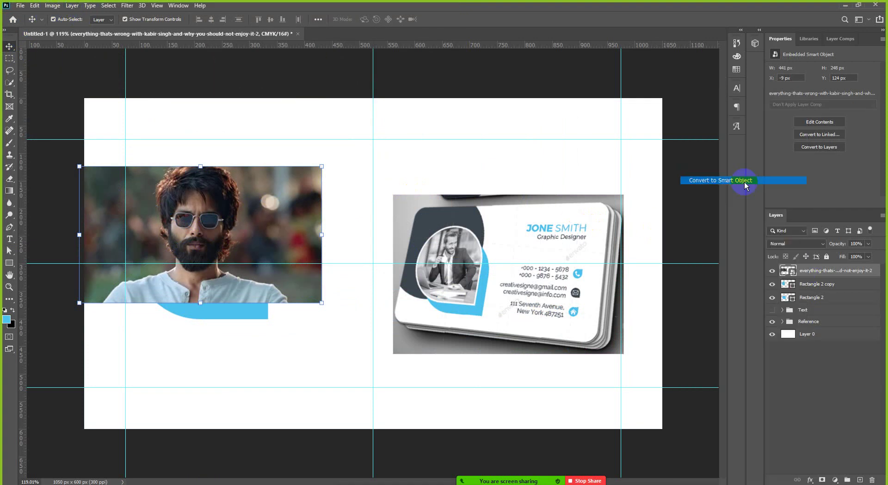
double_click(788, 272)
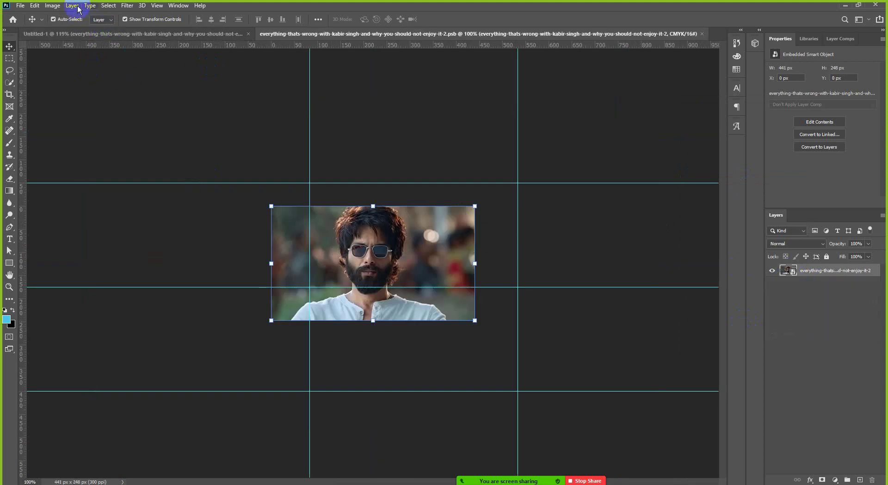
Step: Check which image adjustments are available for the portrait inside the smart object
left_click(52, 6)
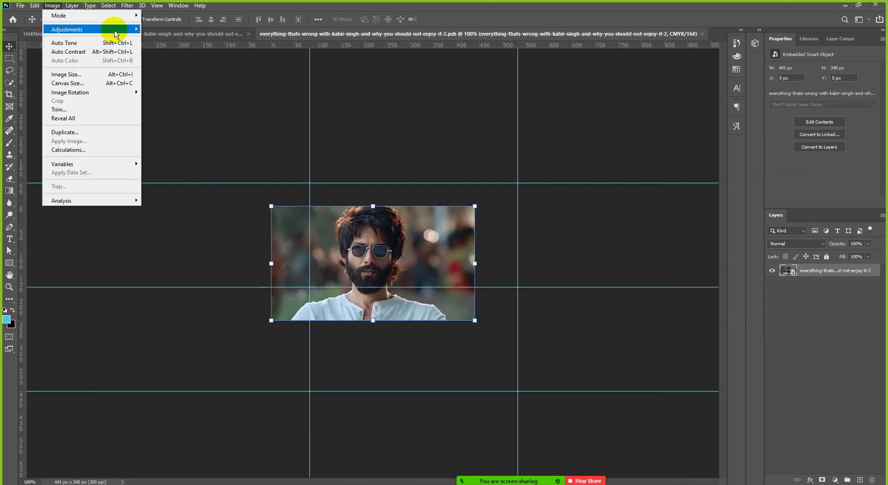
mouse_move(111, 29)
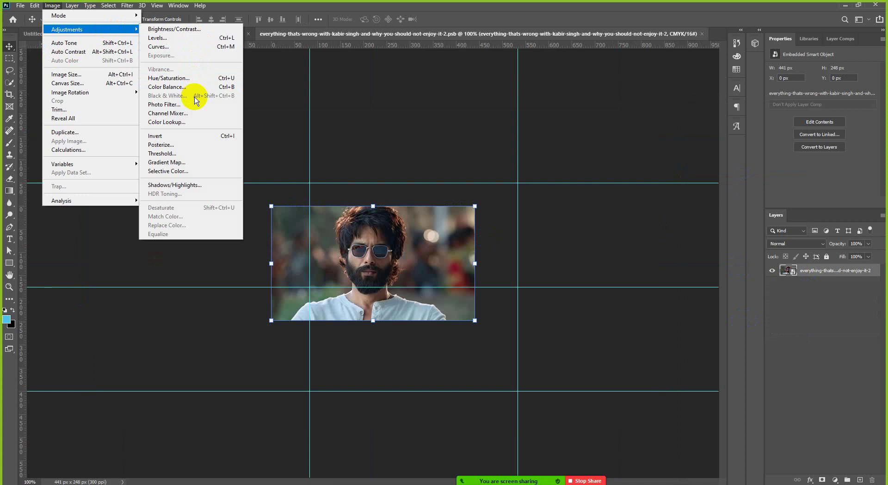
left_click(228, 111)
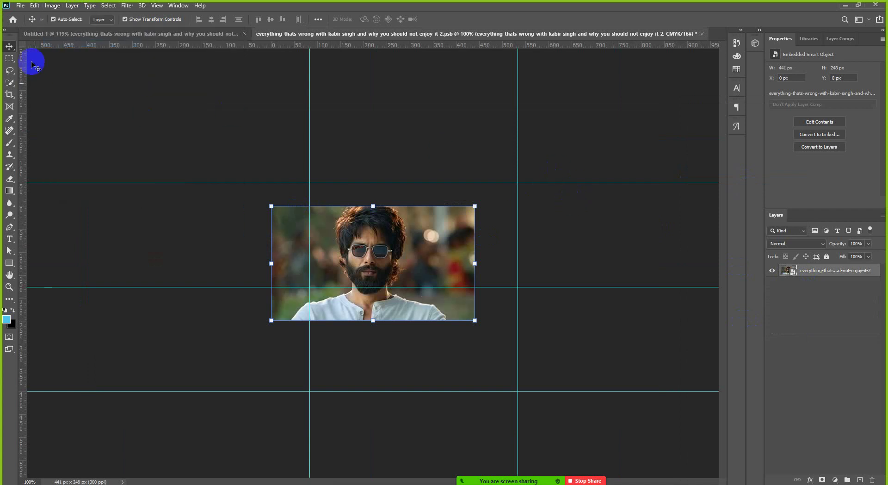
left_click(52, 5)
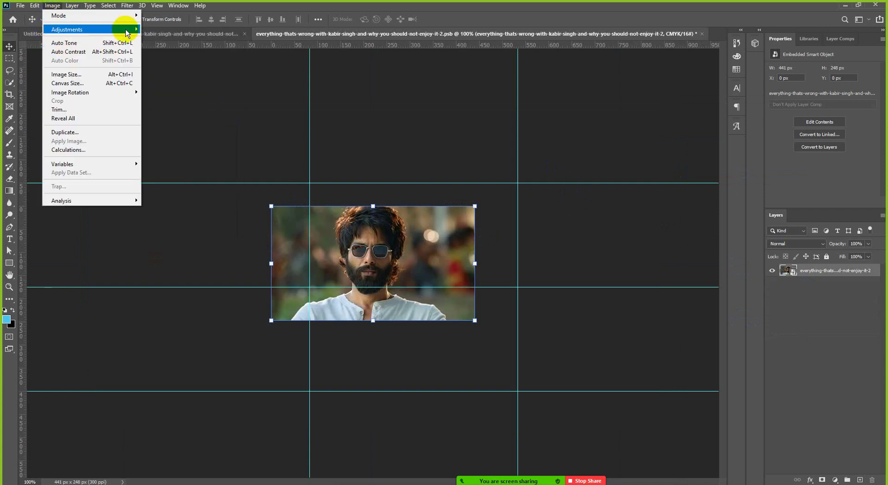
mouse_move(126, 31)
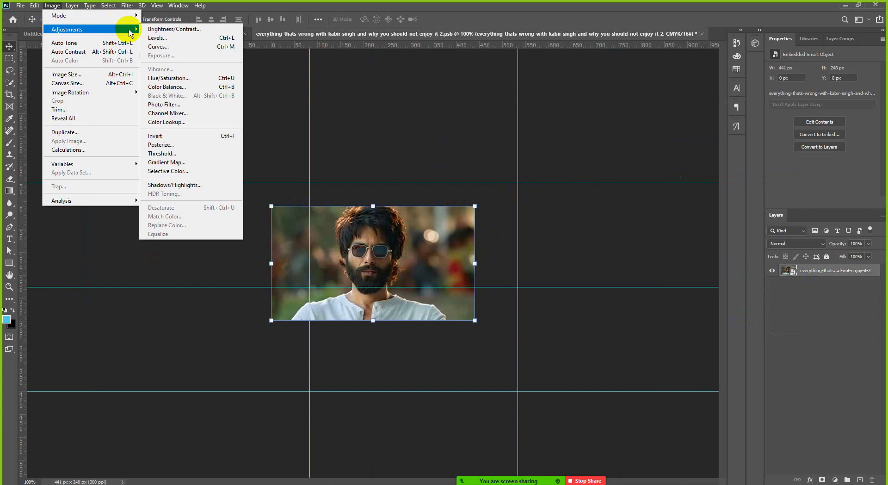
left_click(508, 159)
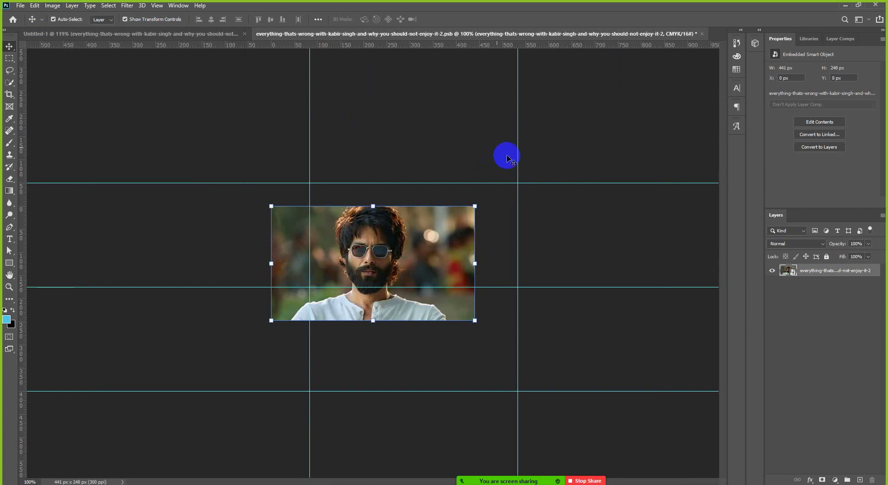
Step: Open the nested original portrait image, unlock its background layer and apply a Black & White adjustment with the Default preset
double_click(788, 271)
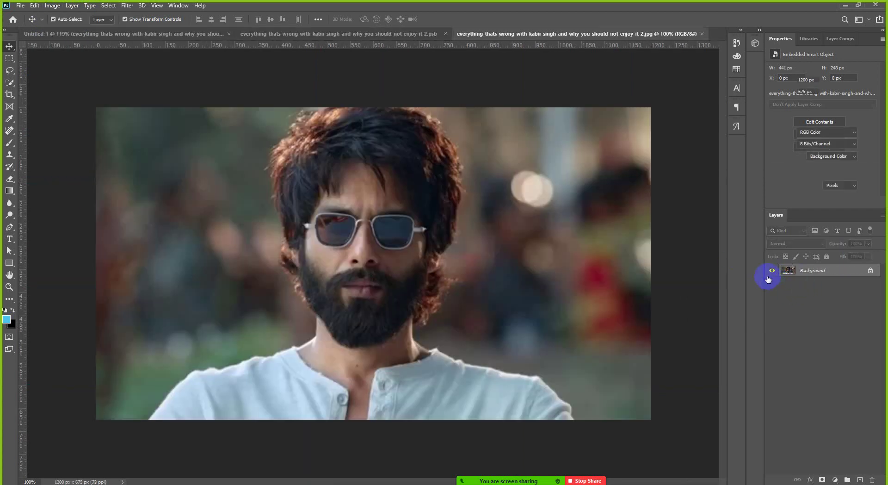
left_click(861, 276)
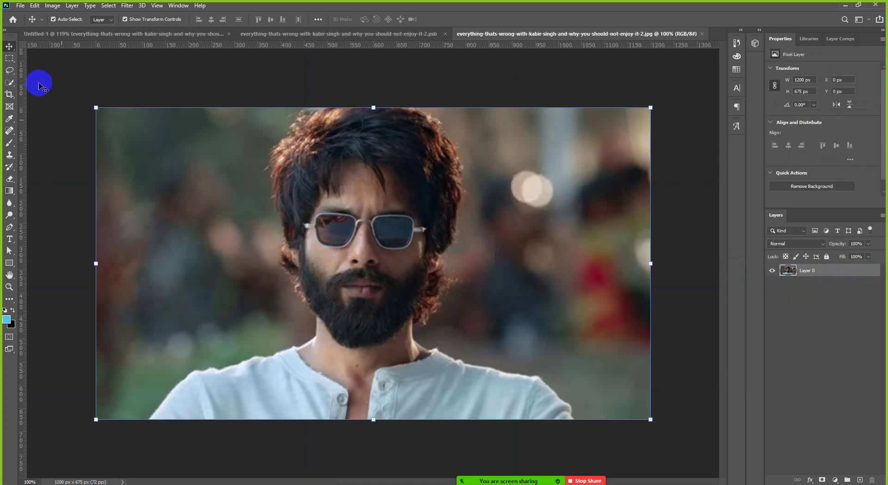
left_click(51, 7)
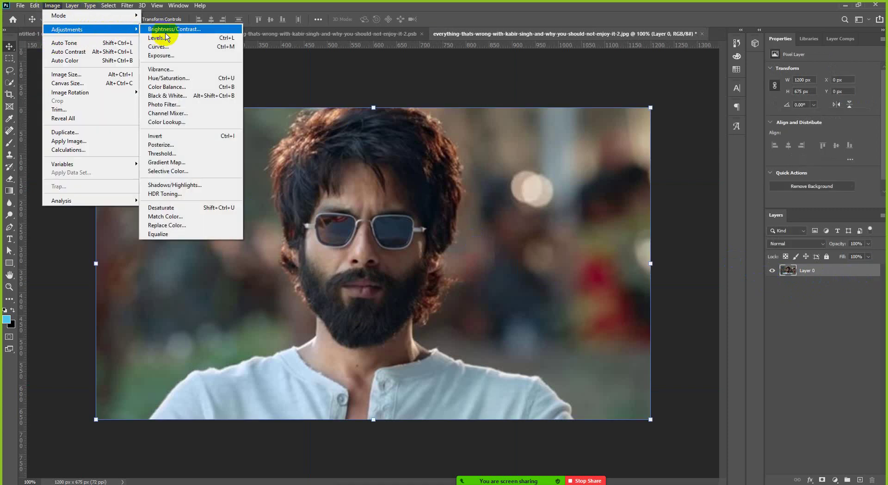
left_click(190, 95)
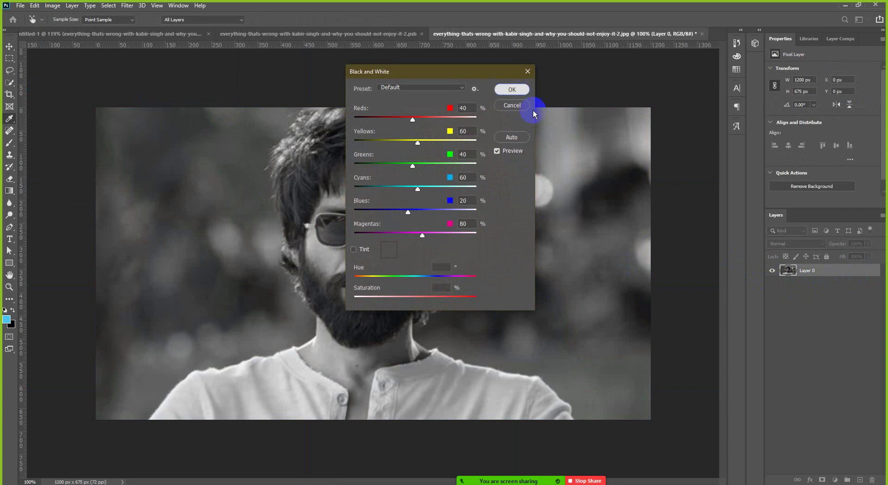
left_click(512, 90)
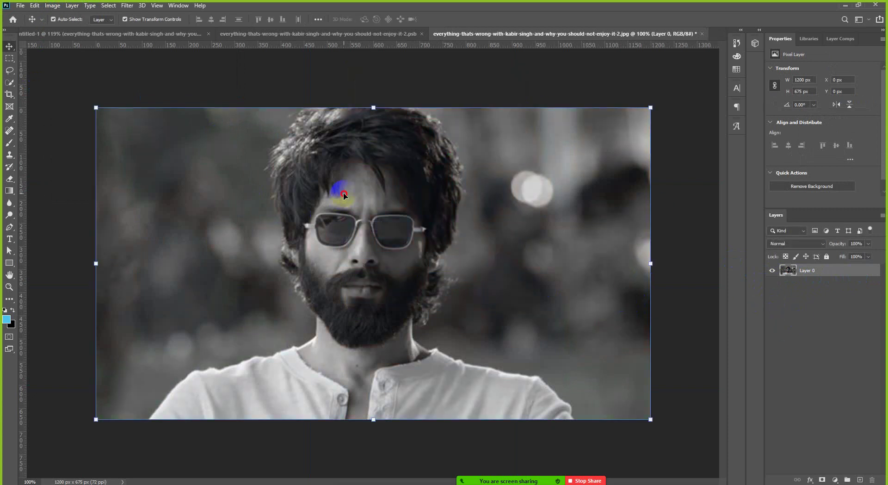
Step: Copy the black-and-white portrait into the card document, then close the smart object document and the source JPEG, discarding the JPEG's changes
left_click_drag(343, 189, 392, 242)
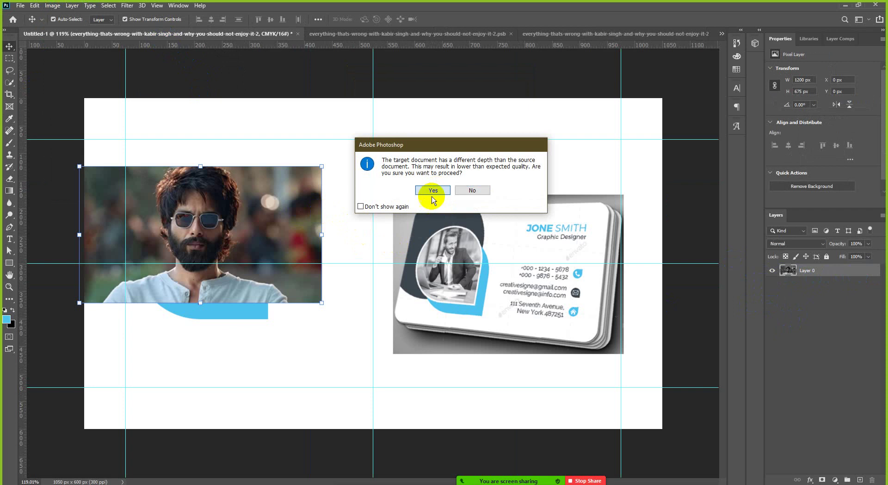
left_click(432, 191)
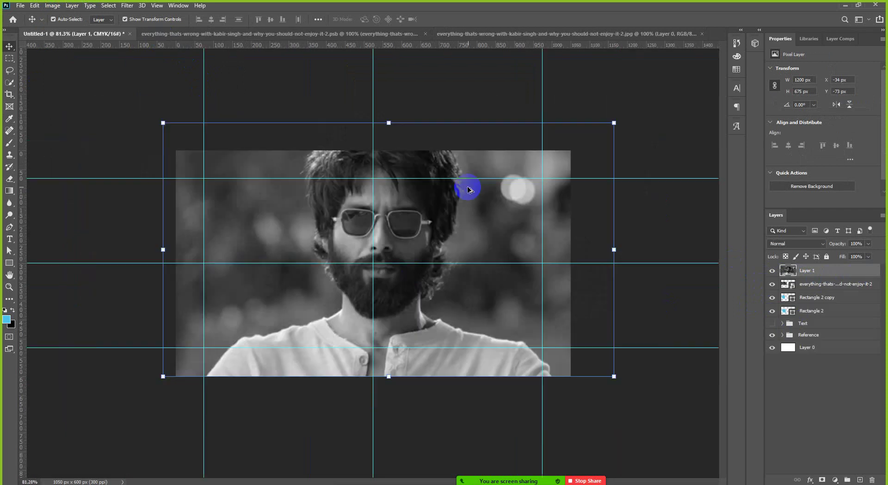
left_click(267, 31)
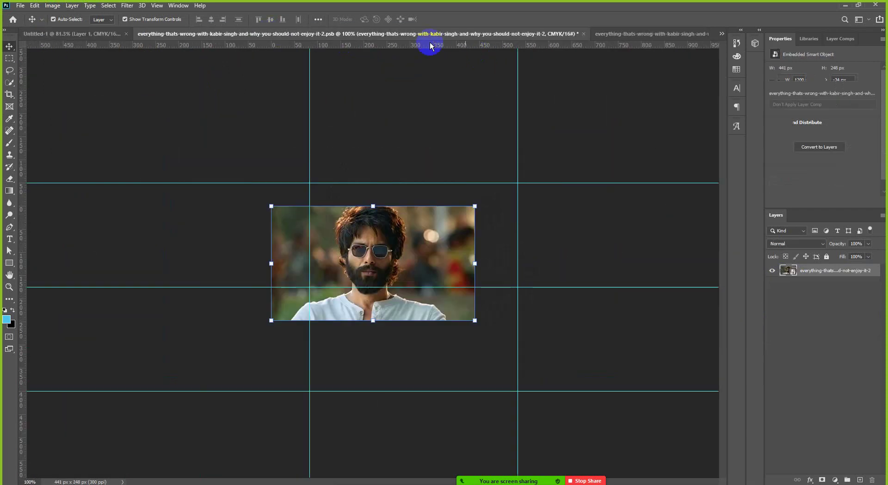
left_click(584, 34)
left_click(401, 183)
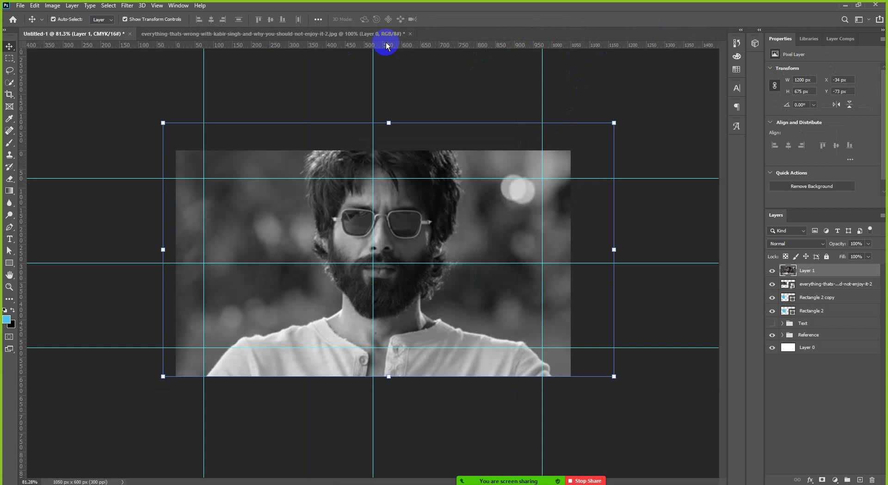
left_click(409, 34)
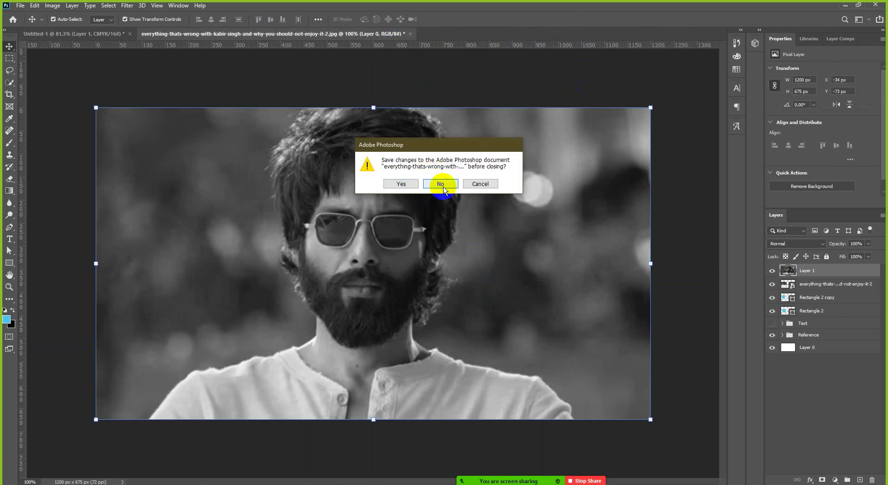
left_click(440, 183)
Step: Scale the black-and-white portrait to about 49% and delete the colour portrait smart object beneath it
scroll(542, 270, "down", 1)
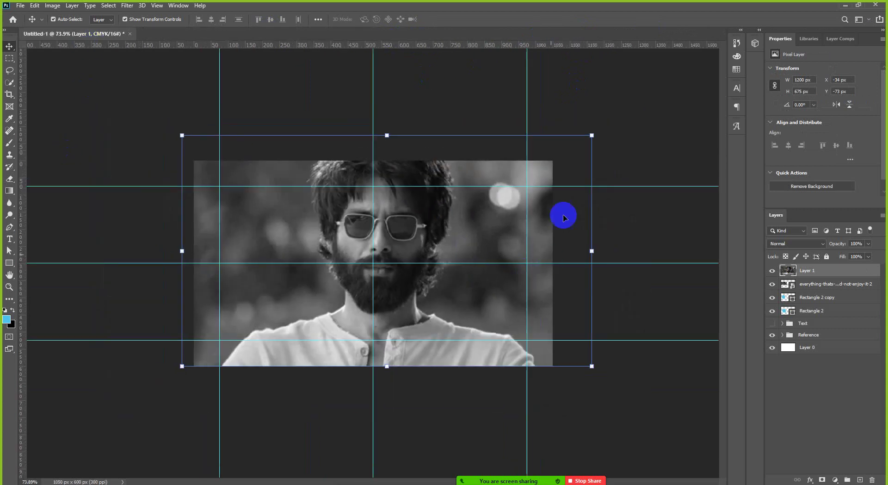
left_click(592, 135)
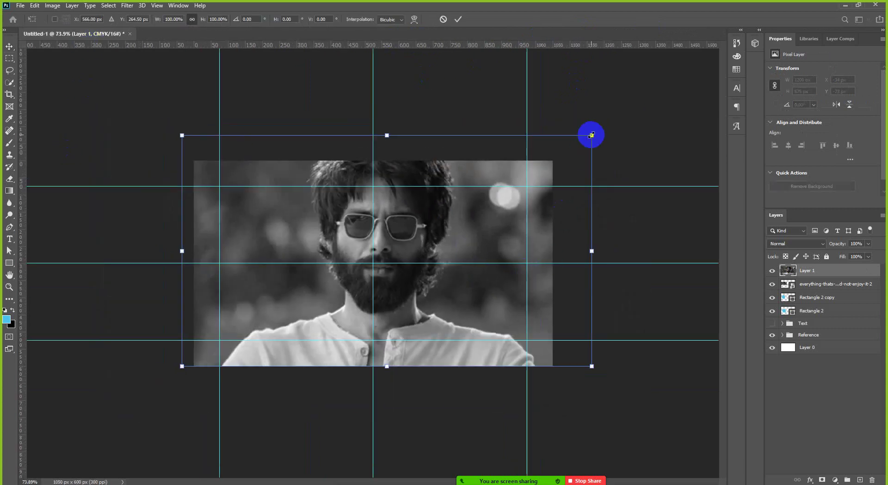
left_click_drag(592, 135, 324, 197)
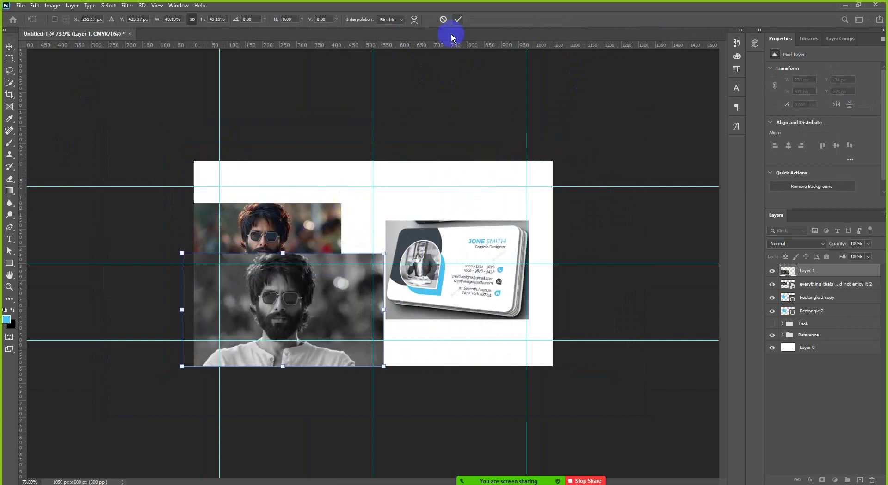
left_click(315, 236)
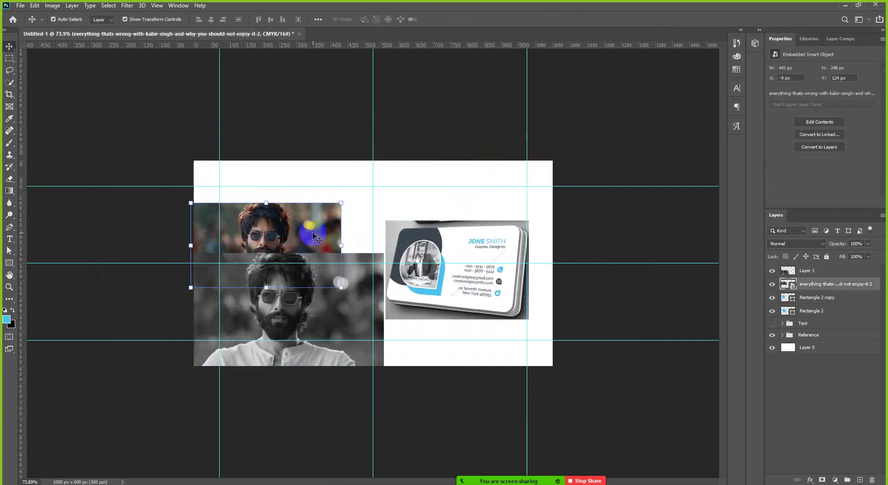
key("Delete")
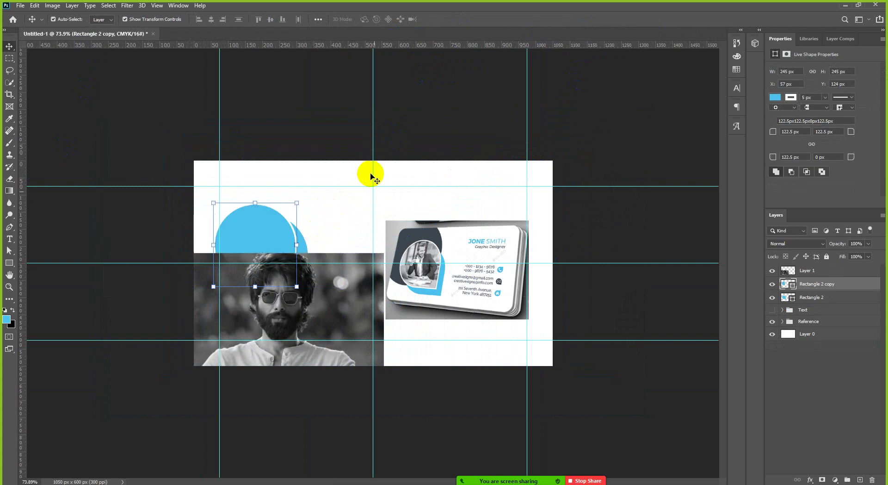
Step: Move the black-and-white portrait over the teardrop shapes and scale it down to about 77%
left_click_drag(326, 305, 338, 242)
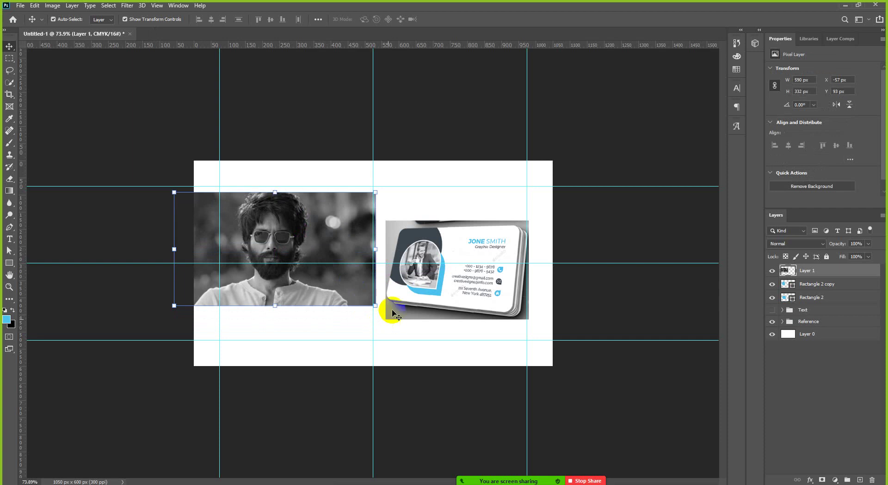
left_click_drag(375, 193, 327, 222)
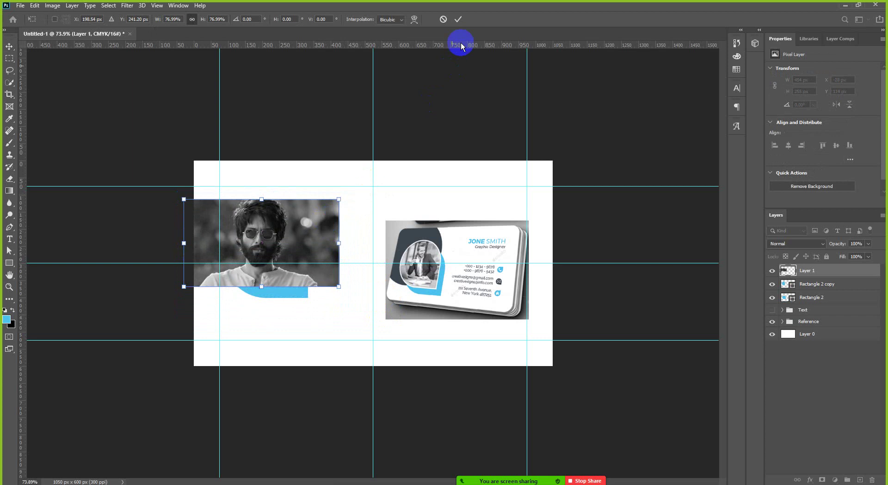
left_click(458, 19)
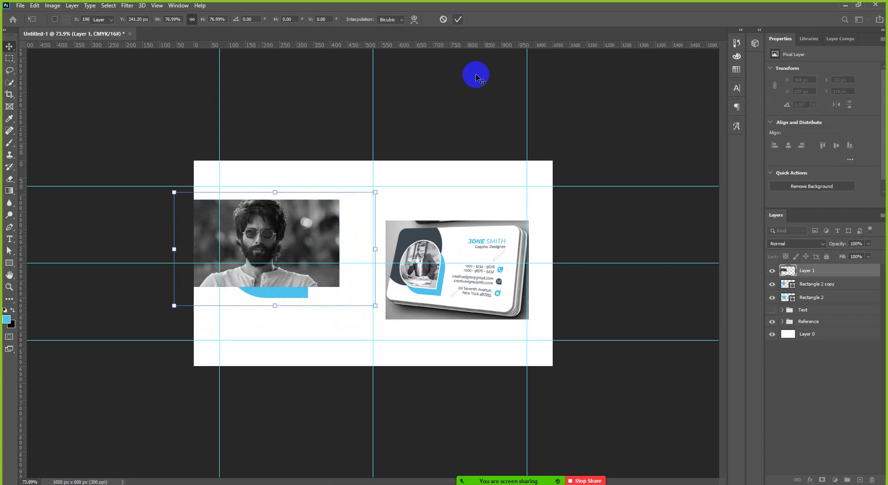
Step: Clip the portrait to the front teardrop shape and nudge it within the shape to X -40 px, Y 127 px
left_click(829, 276, "alt")
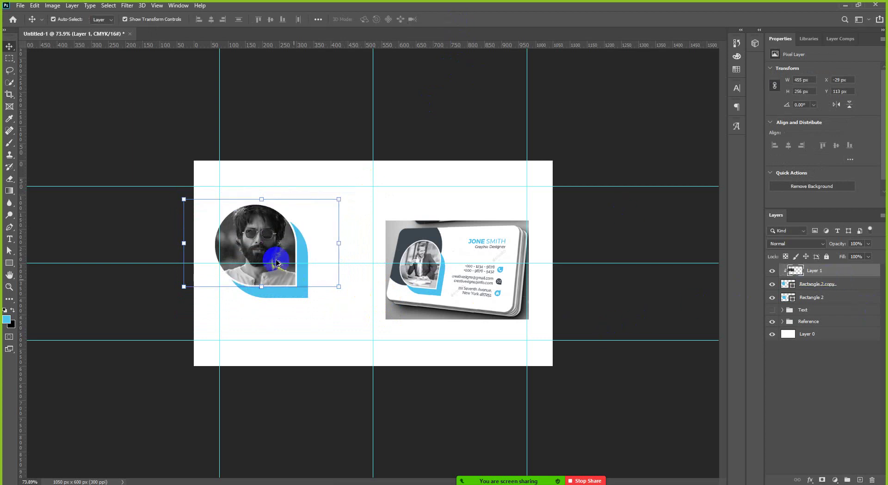
key("ctrl+plus")
key("ctrl+plus")
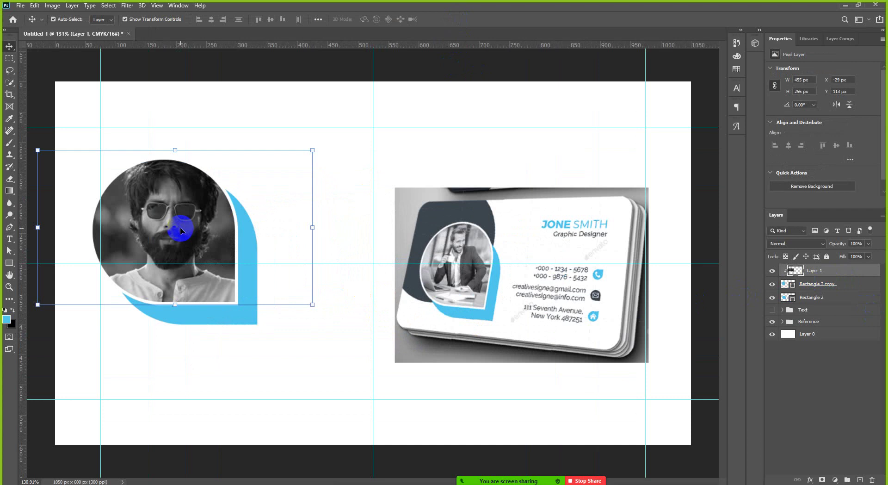
key("Left")
key("Left")
key("Left")
key("Left")
key("Left")
key("Left")
key("Left")
key("Left")
key("Left")
key("Left")
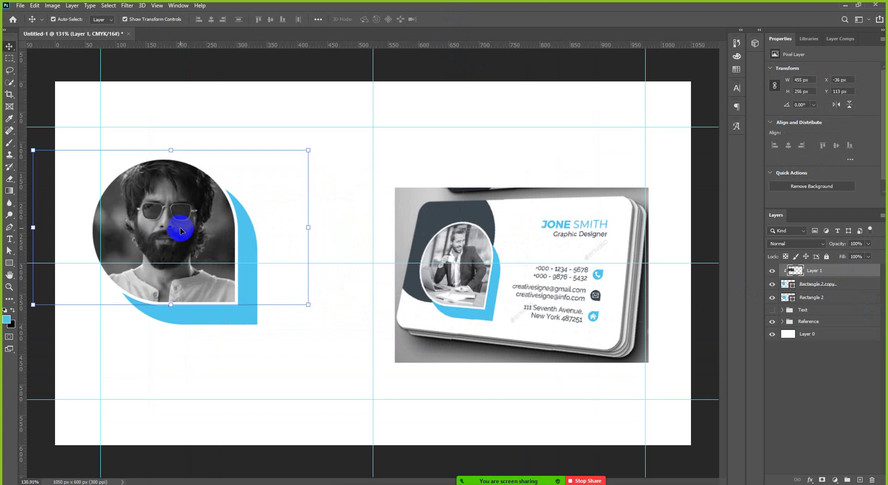
key("shift+Down")
key("Left")
key("shift+Down")
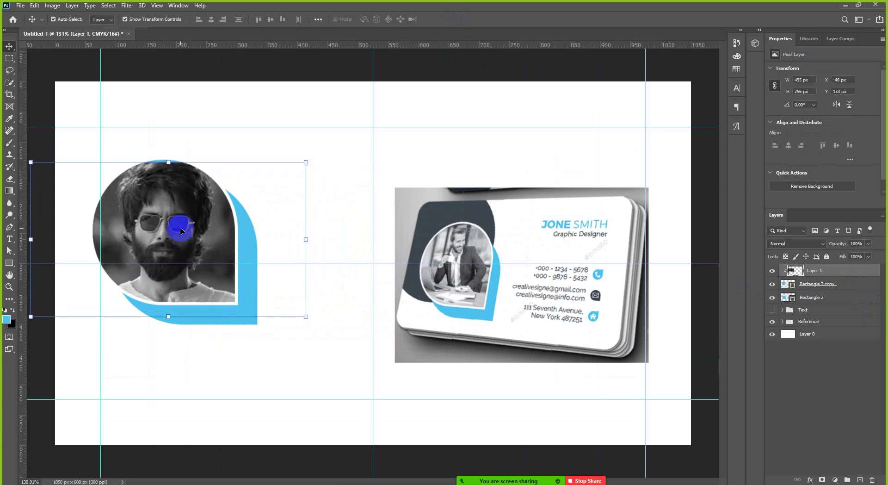
key("Up")
key("Up")
key("Up")
key("Up")
key("Up")
key("Up")
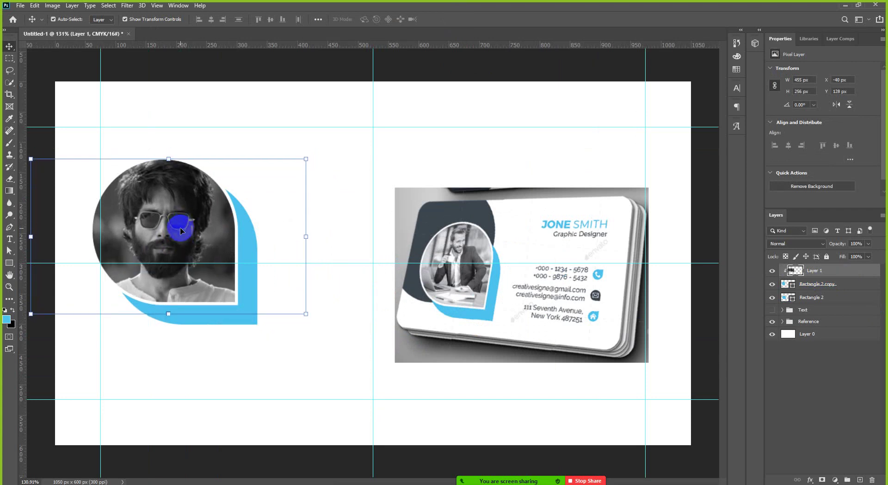
scroll(550, 271, "down", 1)
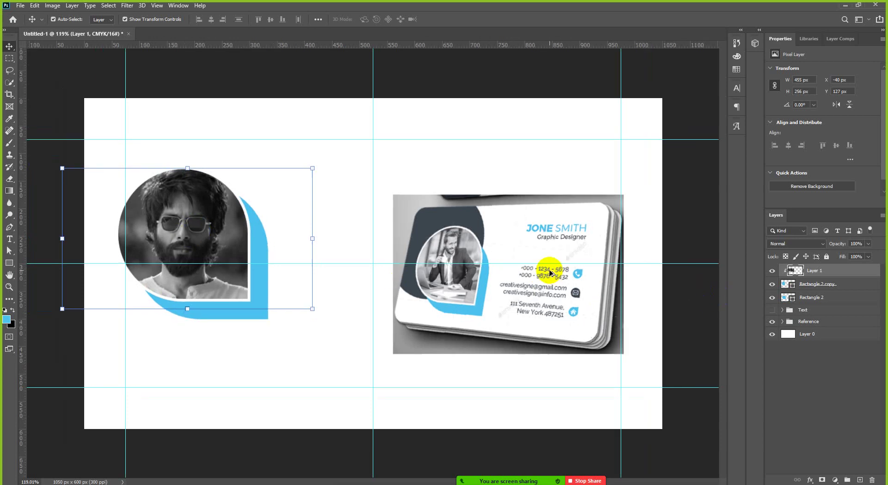
scroll(481, 260, "down", 1)
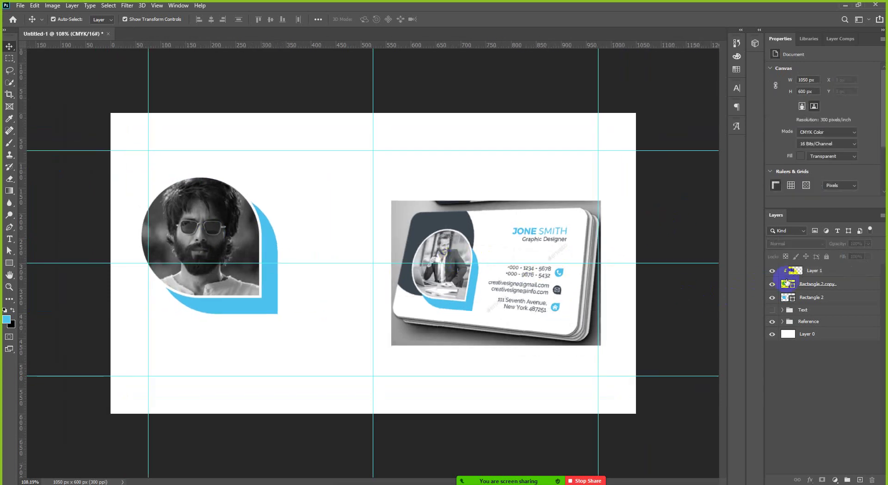
mouse_move(439, 474)
left_click(499, 472)
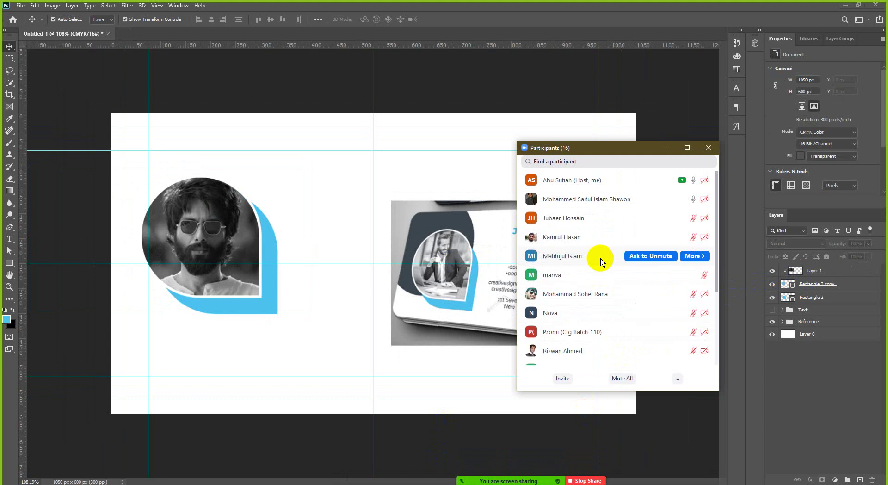
left_click(704, 148)
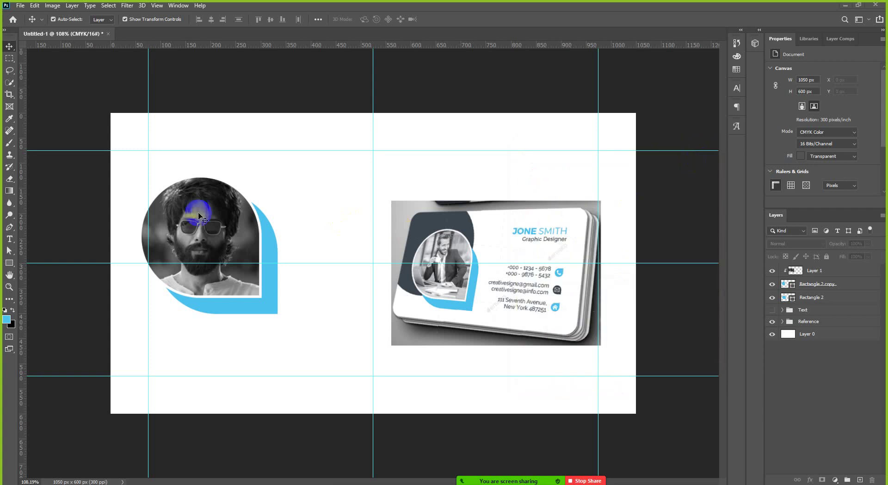
Step: Release the portrait's clipping mask and delete the portrait layer from the card
left_click(242, 225)
left_click(825, 276, "alt")
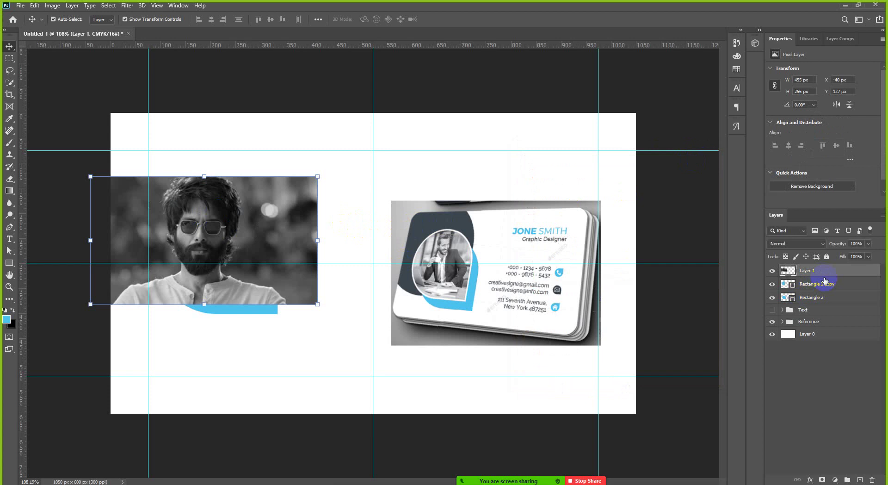
key("Delete")
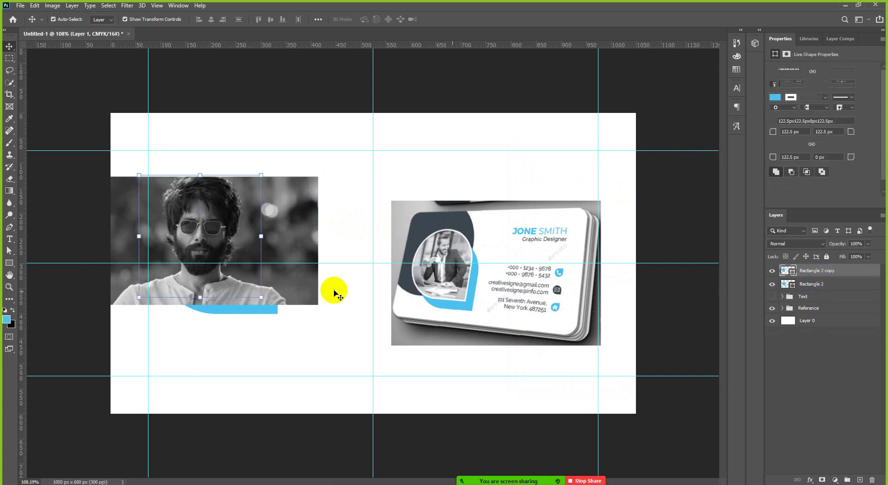
Step: Switch to the GD #110 folder in File Explorer and open the source portrait JPEG in Photoshop
key("alt+Tab")
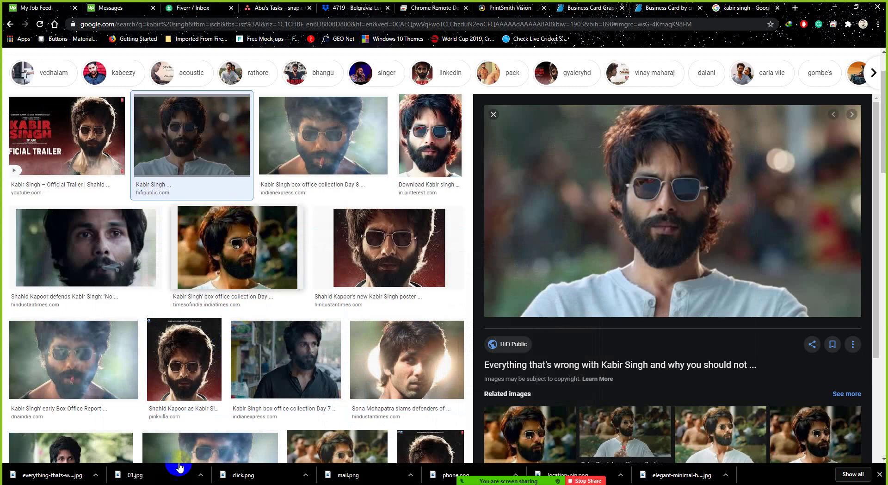
mouse_move(132, 483)
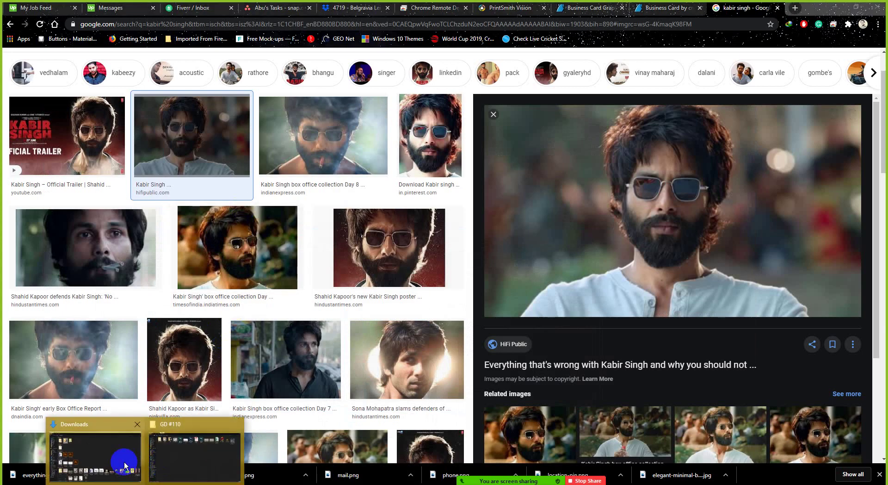
left_click(184, 459)
left_click(315, 209)
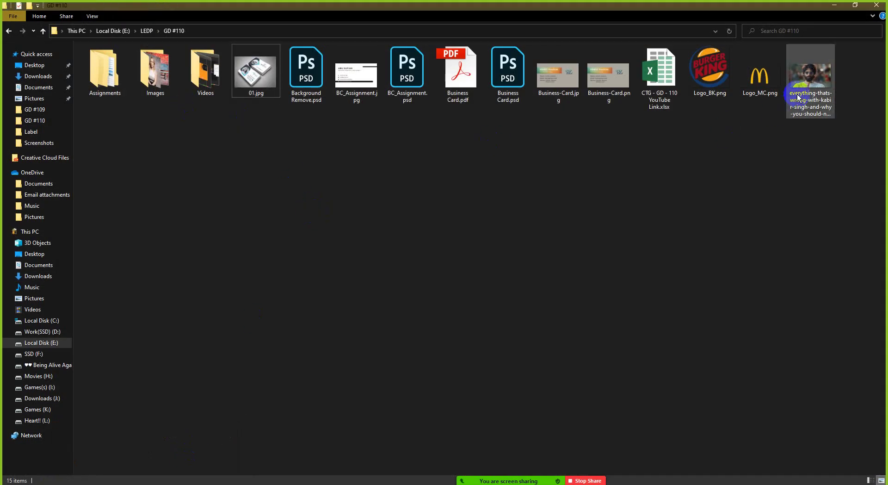
left_click(809, 81)
right_click(809, 80)
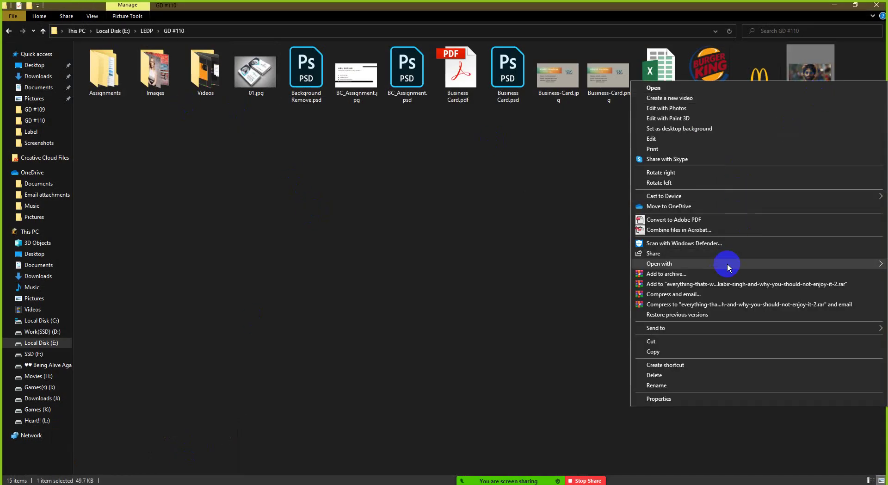
mouse_move(726, 262)
left_click(569, 274)
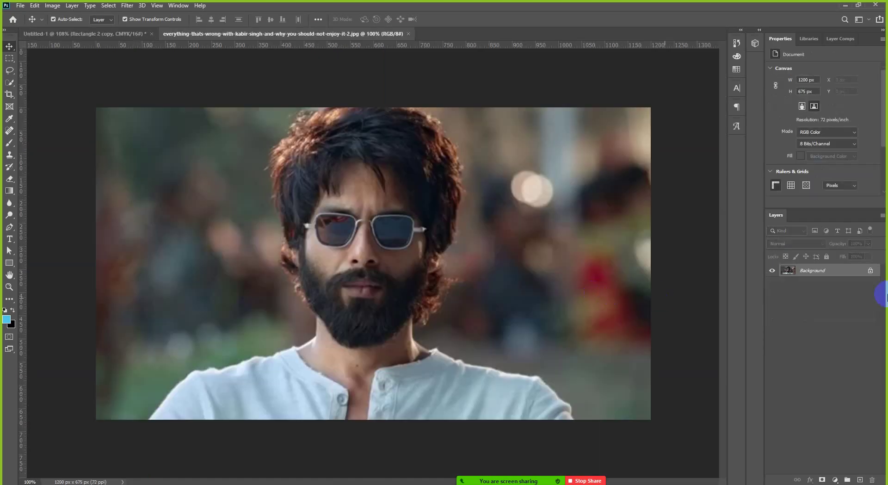
left_click(870, 271)
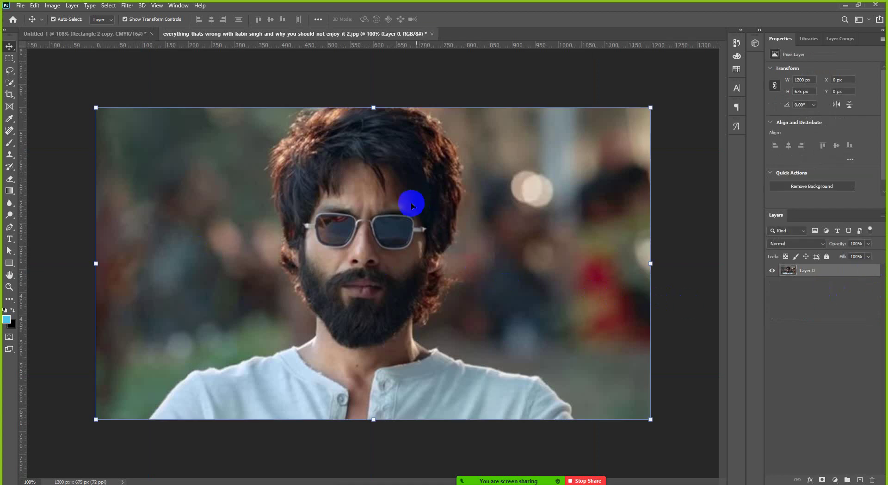
left_click(52, 7)
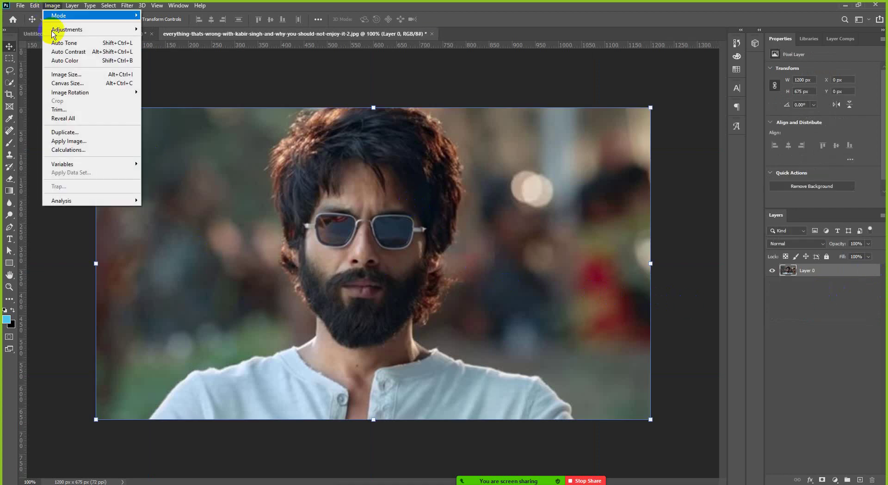
key("ctrl+z")
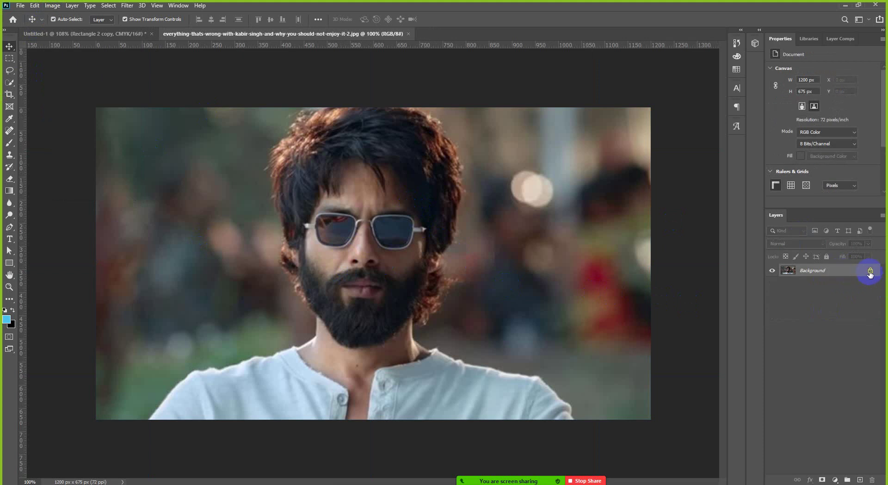
Step: Unlock the portrait's background layer, then duplicate it and hide the original
left_click(871, 271)
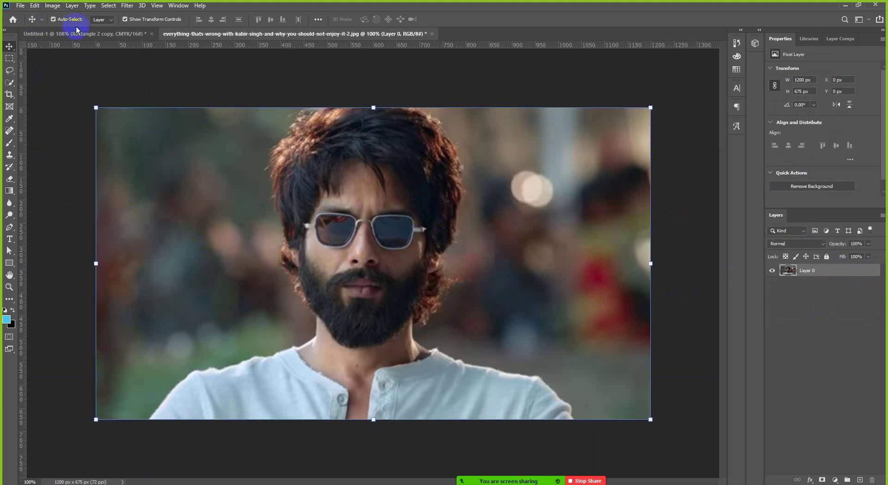
left_click_drag(869, 269, 860, 479)
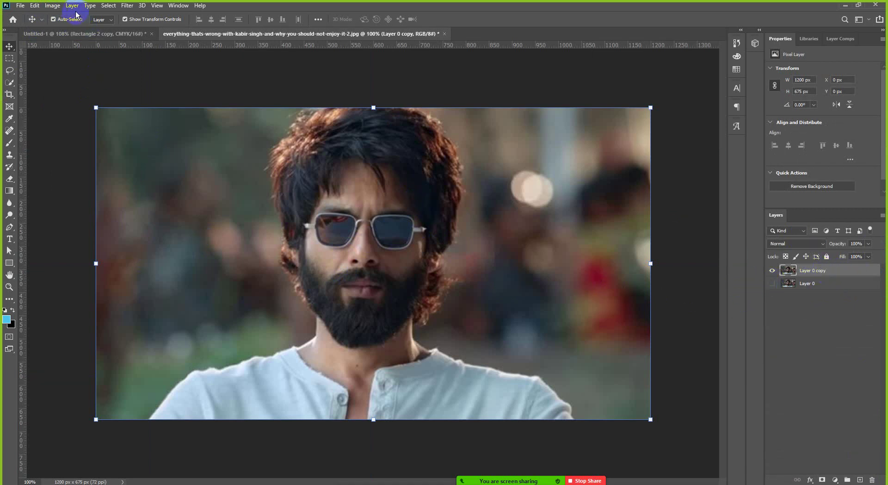
Step: Apply a Black & White adjustment with the Default preset to the duplicated portrait layer
left_click(52, 6)
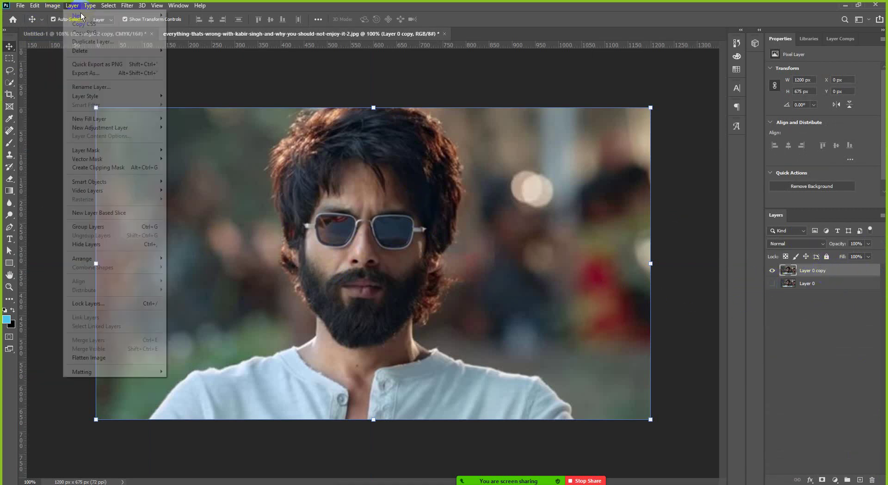
mouse_move(69, 30)
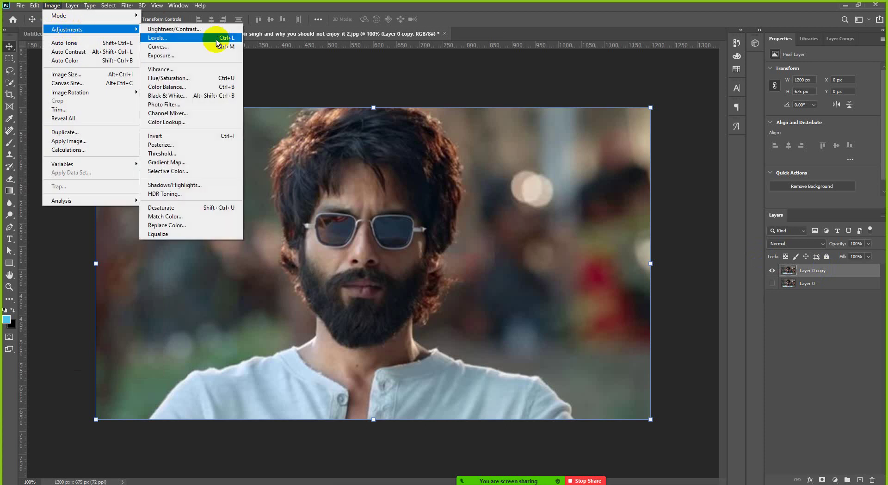
left_click(167, 96)
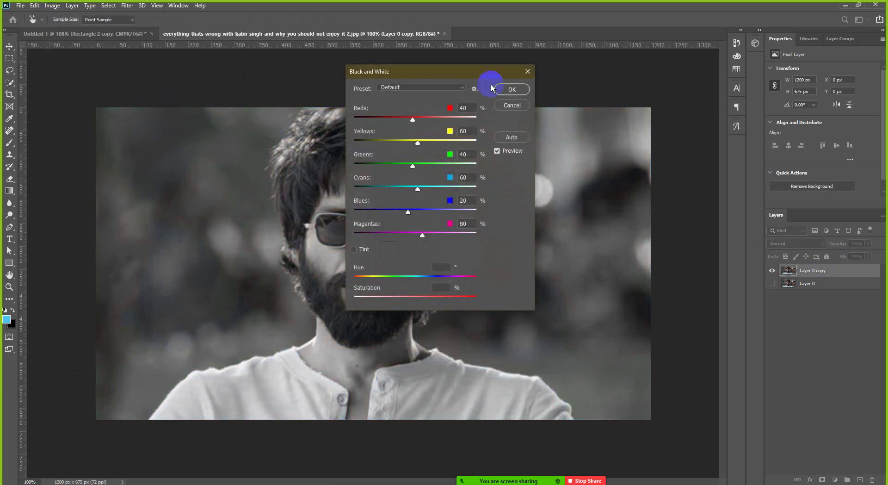
left_click(510, 90)
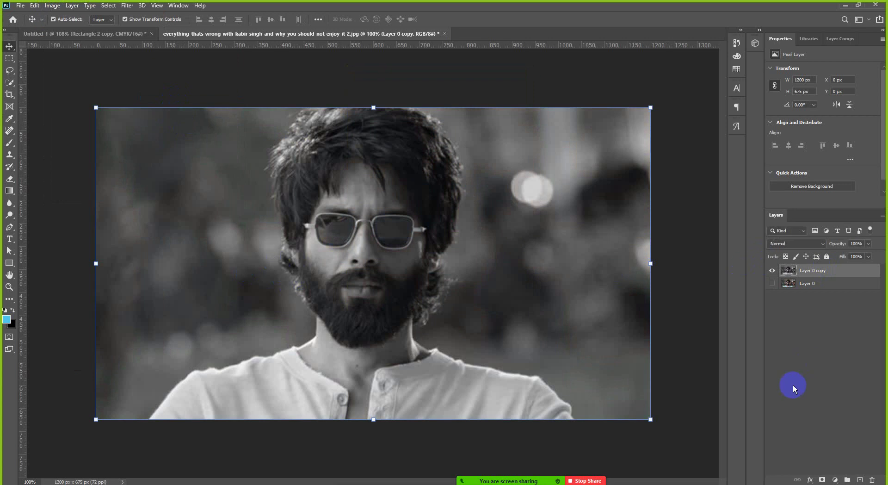
Step: Add a Levels adjustment layer above the black-and-white portrait copy
left_click(836, 479)
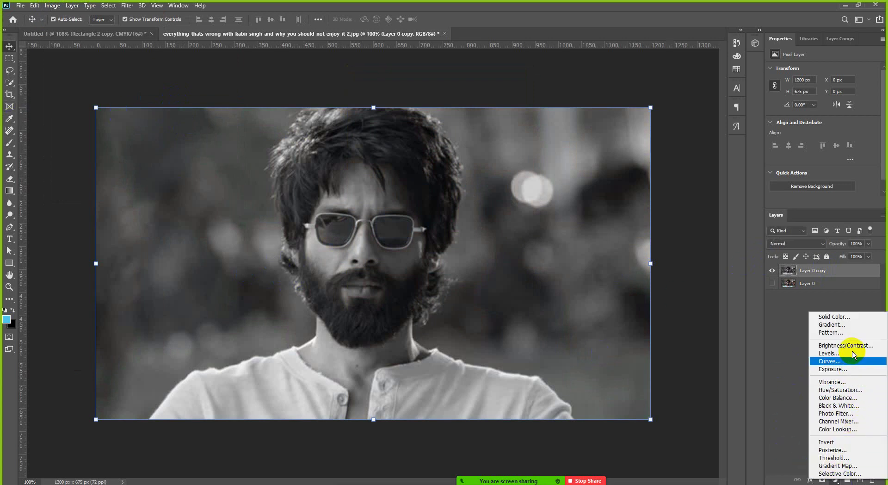
left_click(829, 353)
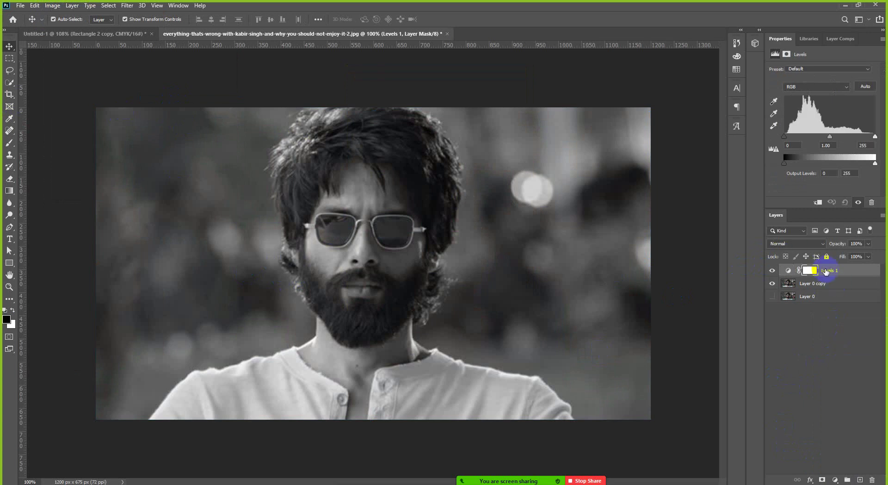
mouse_move(784, 164)
left_mouse_down()
mouse_move(793, 162)
mouse_move(783, 163)
left_mouse_up()
mouse_move(875, 163)
left_mouse_down()
mouse_move(844, 163)
mouse_move(880, 170)
left_mouse_up()
key("ctrl+2")
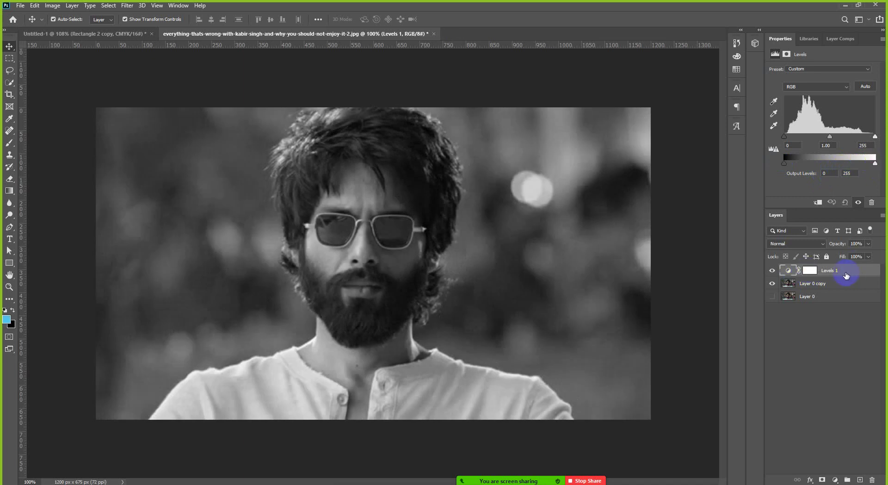
Step: Delete the Levels adjustment layer above the black-and-white portrait copy
left_click(872, 480)
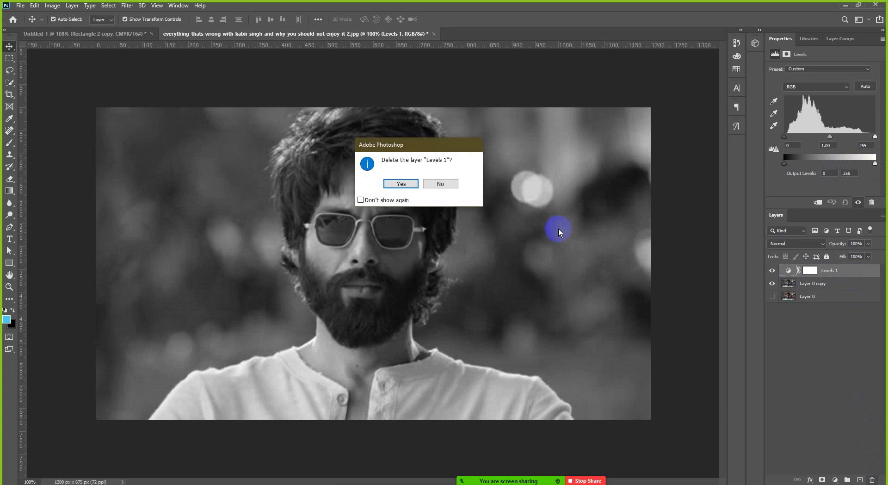
left_click(401, 183)
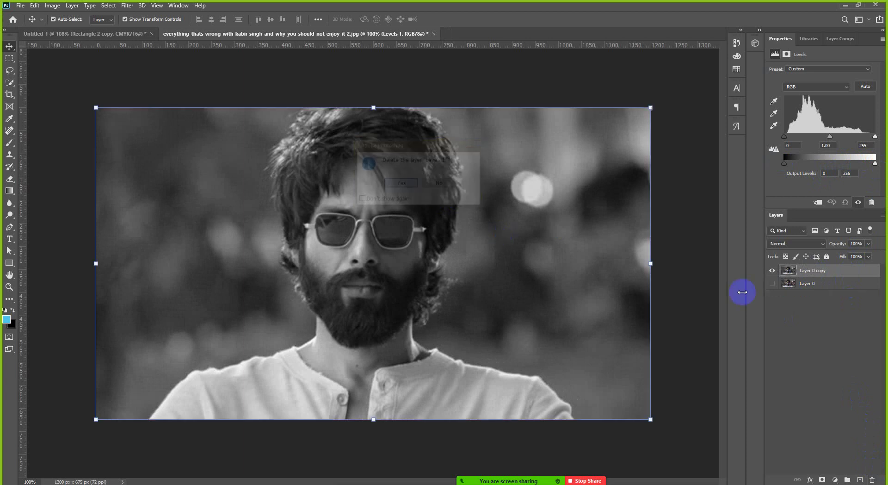
left_click(815, 335)
Step: Duplicate the black-and-white portrait layer into the Untitled-1 document
left_click(813, 271)
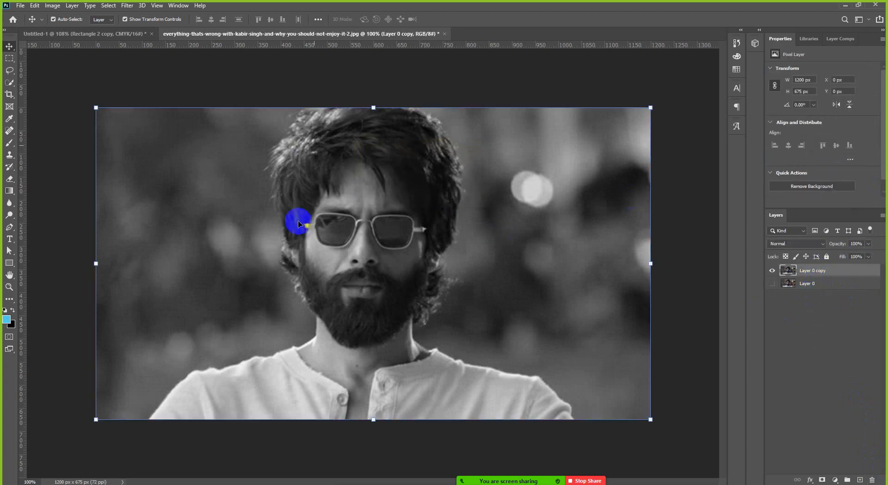
right_click(829, 273)
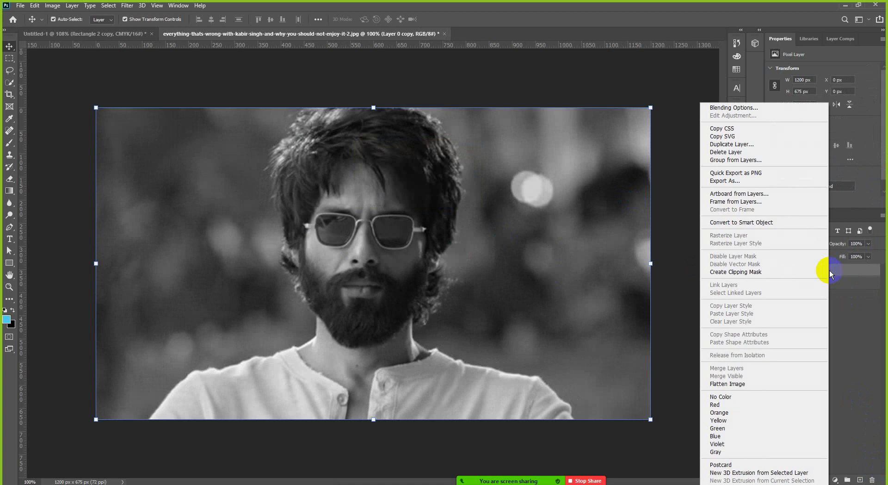
left_click(743, 145)
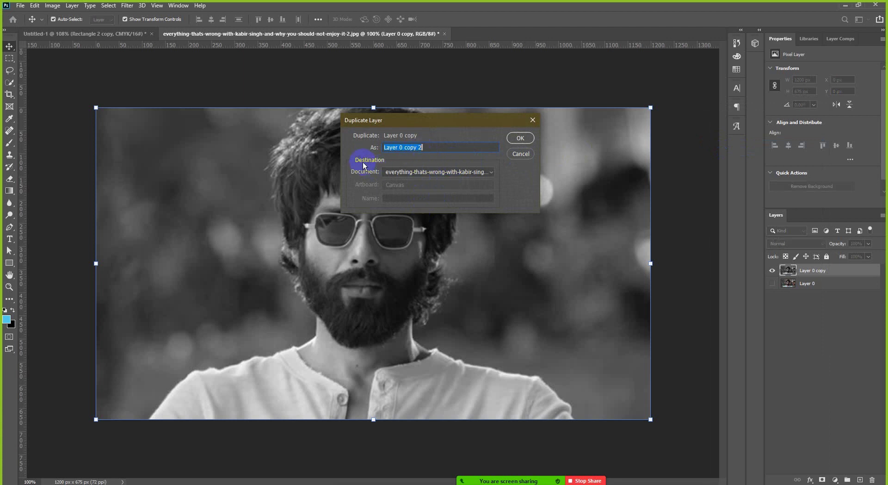
left_click(411, 177)
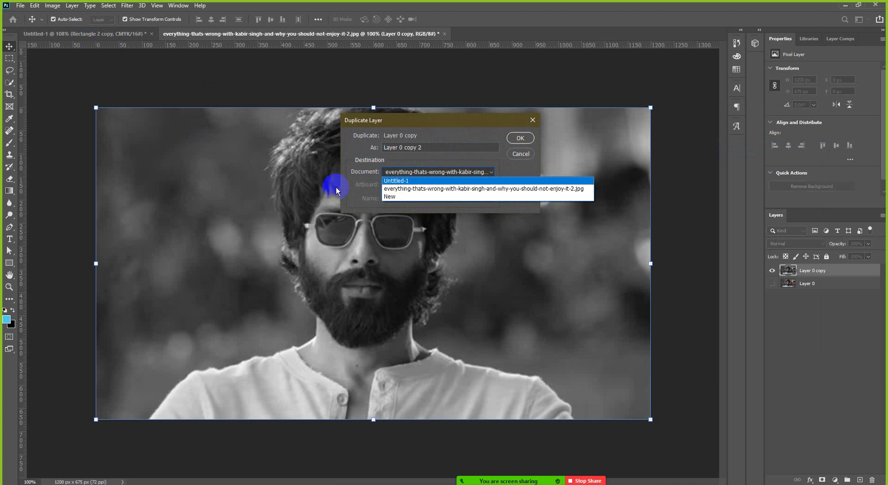
left_click(403, 181)
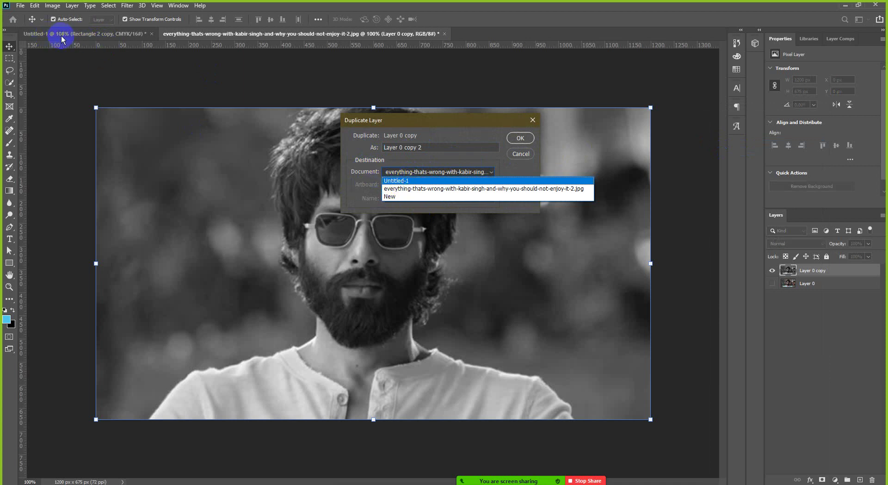
left_click(392, 181)
left_click(520, 138)
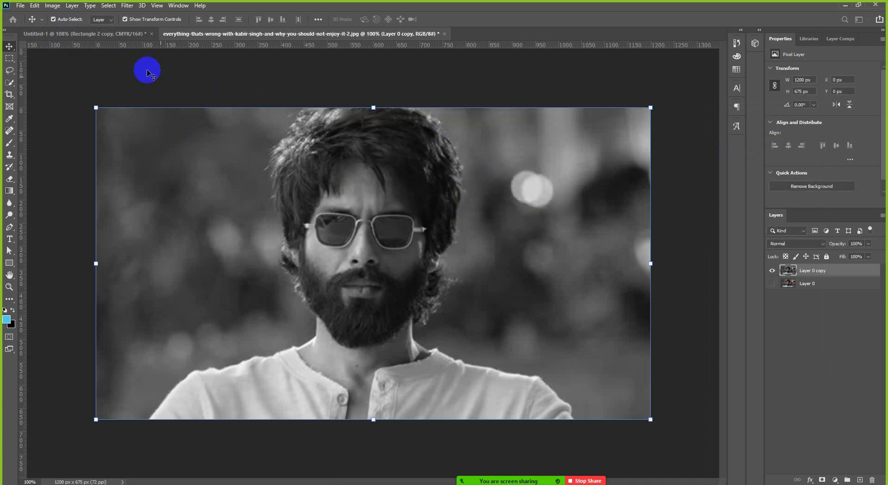
Step: In the Untitled-1 document, scale the portrait down to about 518 × 291 px and move it down to about Y 110 px
left_click(99, 35)
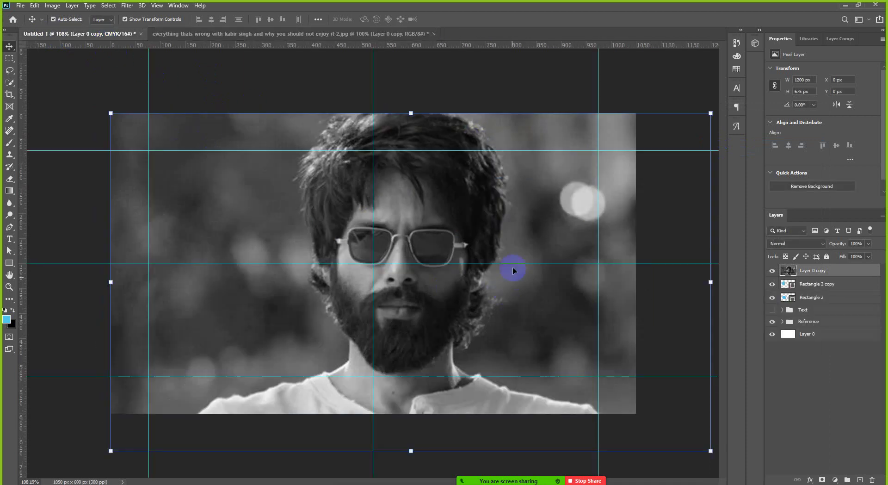
key("ctrl+minus")
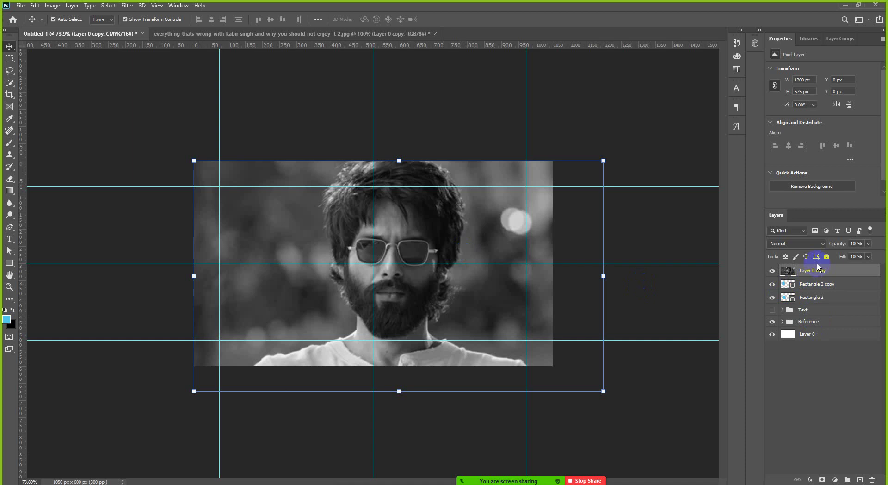
left_click(603, 392)
left_click_drag(603, 392, 376, 265)
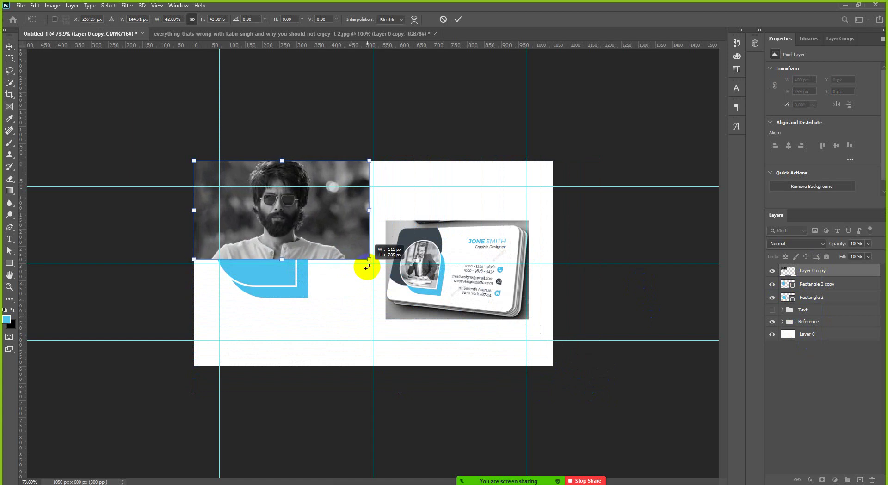
left_click(460, 23)
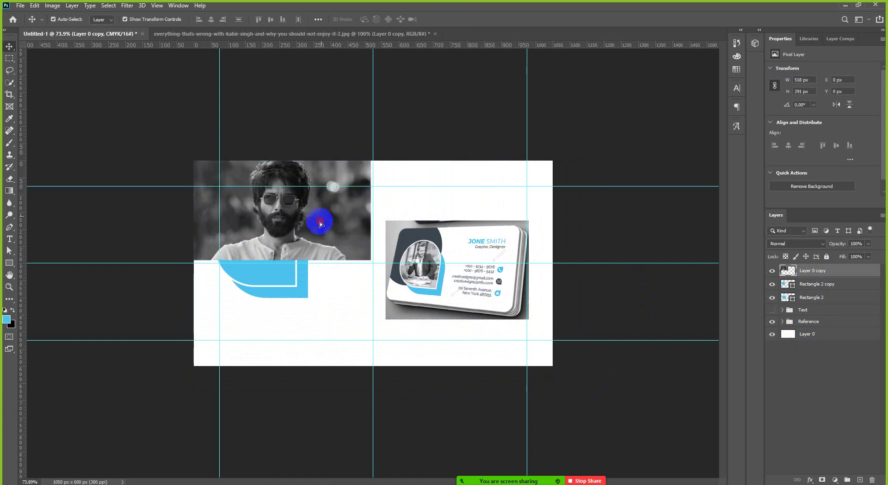
left_click_drag(319, 222, 319, 255)
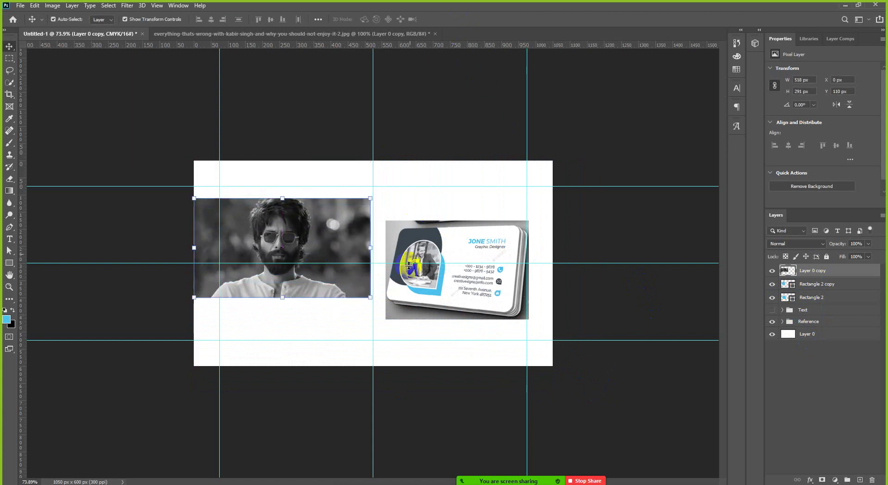
Step: Shrink the portrait further to about 472 × 265 px and move it down to about Y 124 px over the teardrop
left_click(370, 297)
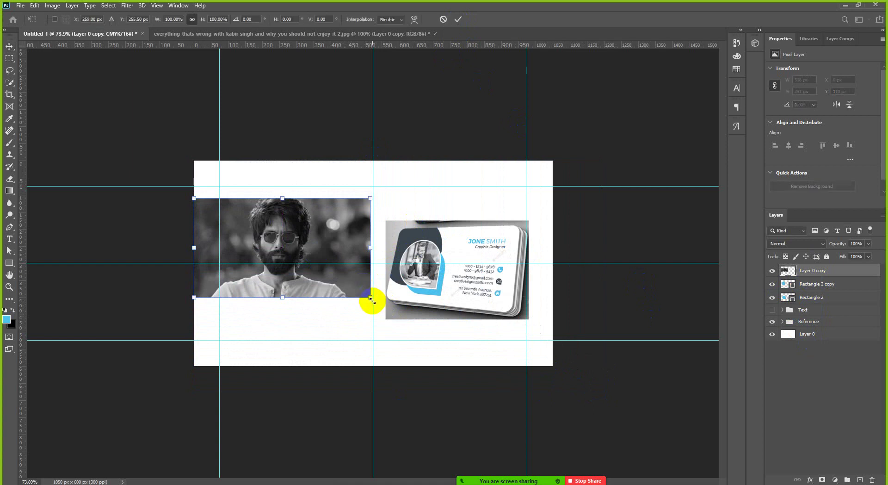
left_click_drag(372, 300, 455, 340)
left_click_drag(363, 276, 354, 297)
left_click(458, 21)
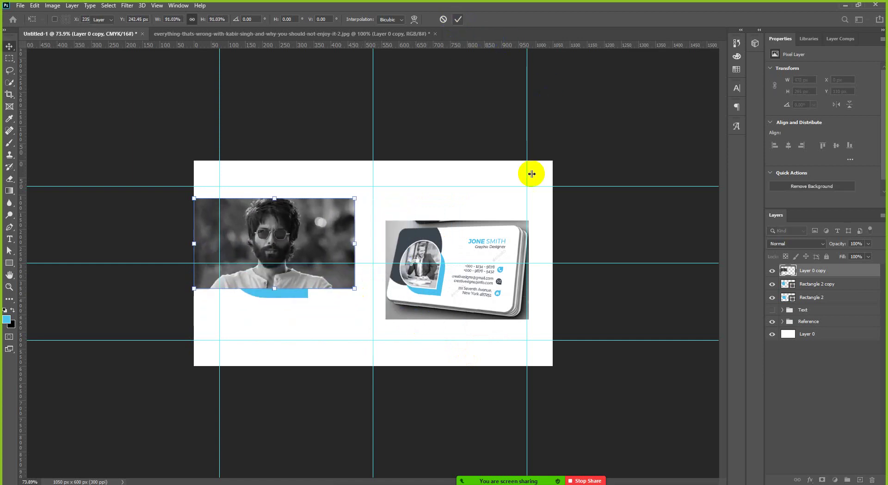
left_click(314, 229)
mouse_move(313, 228)
left_mouse_down()
mouse_move(324, 247)
mouse_move(337, 235)
mouse_move(328, 231)
left_mouse_up()
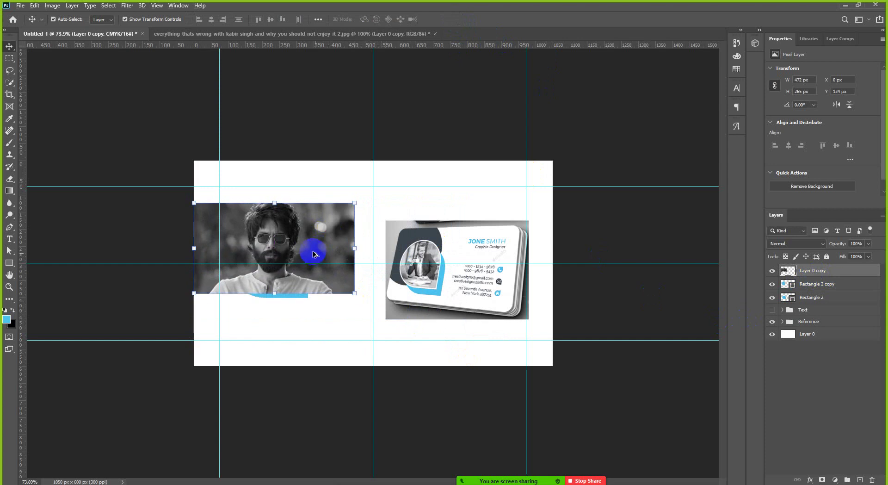
Step: Hide and reshow the portrait layer to check how its face lines up with the smaller teardrop beneath
key("ctrl+plus")
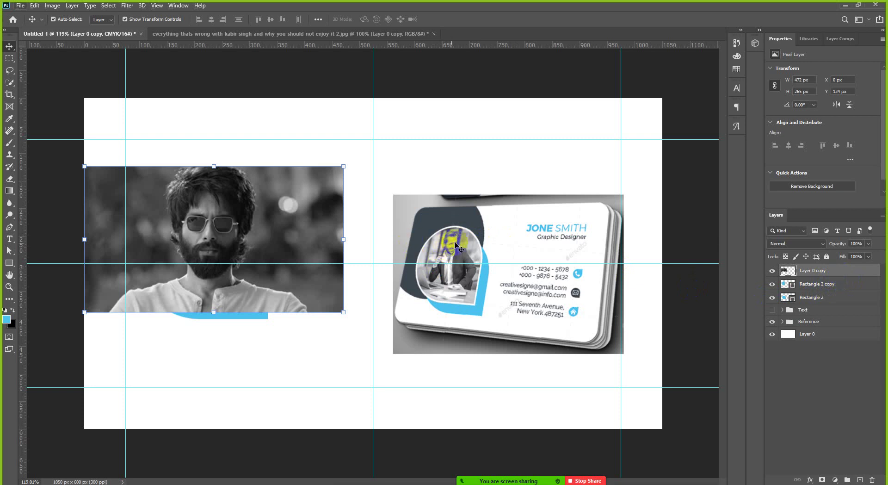
left_click(833, 284)
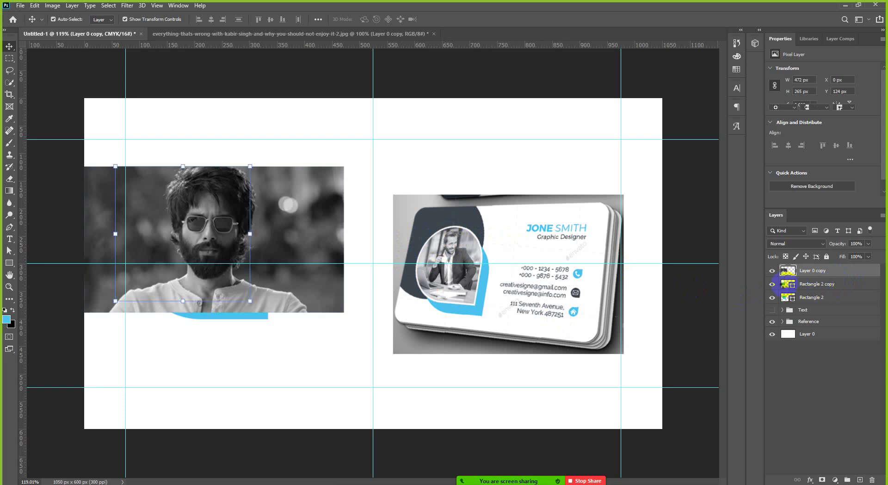
left_click(772, 271)
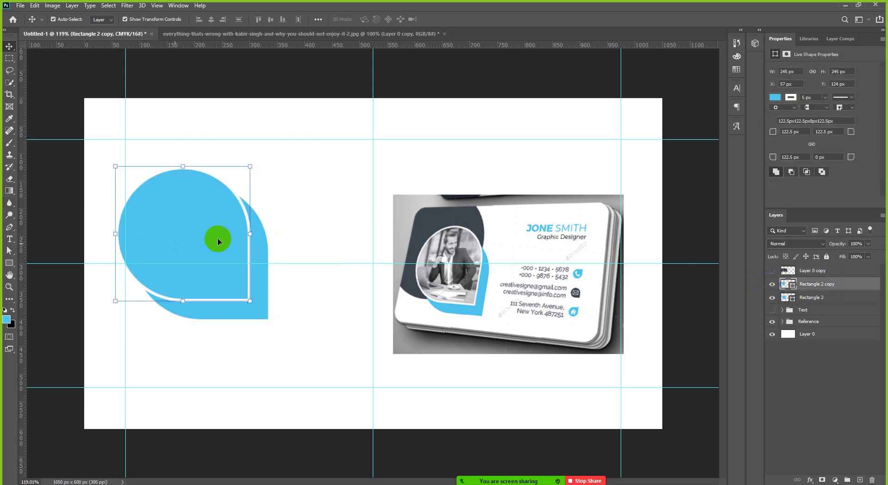
left_click(822, 273)
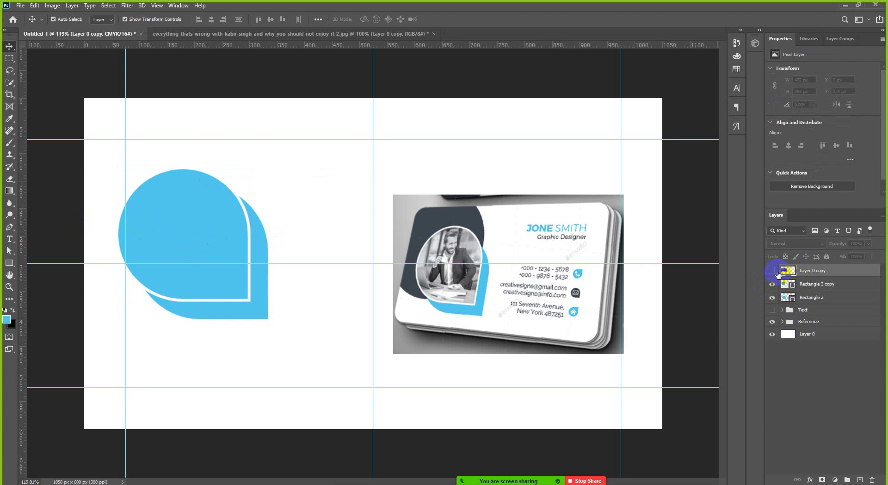
left_click(772, 271)
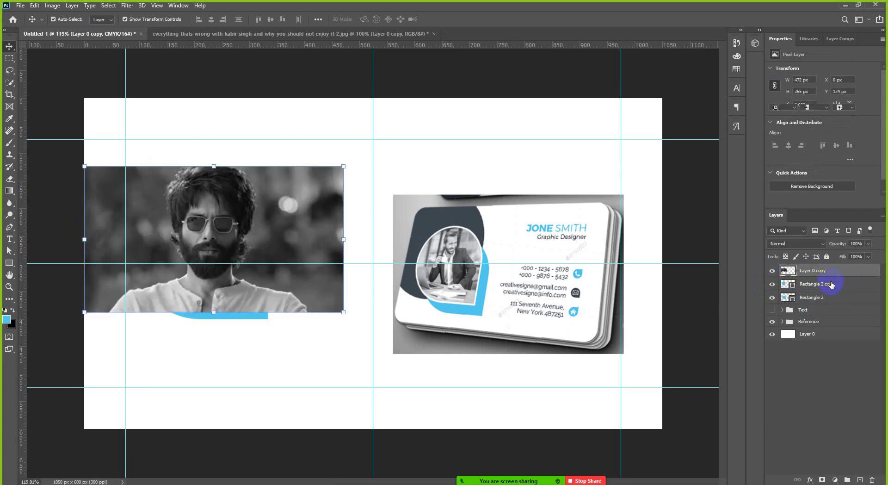
left_click(833, 282, "ctrl")
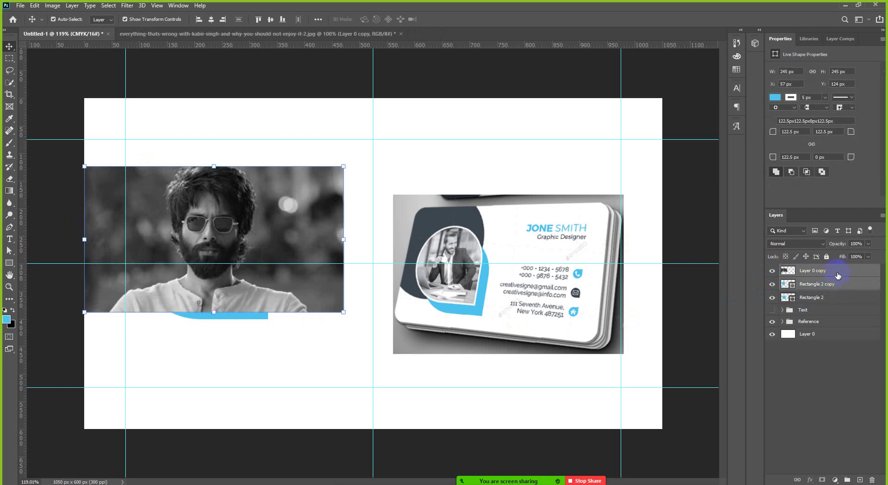
left_click(817, 271)
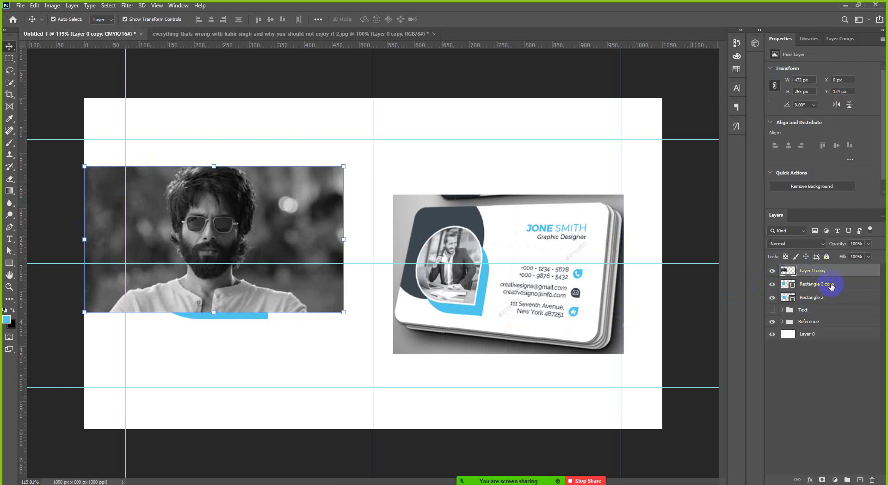
Step: Try placing the smaller teardrop layer above the portrait, and return the portrait to the top of the layer stack
mouse_move(831, 286)
left_mouse_down()
mouse_move(832, 270)
mouse_move(827, 277)
left_mouse_up()
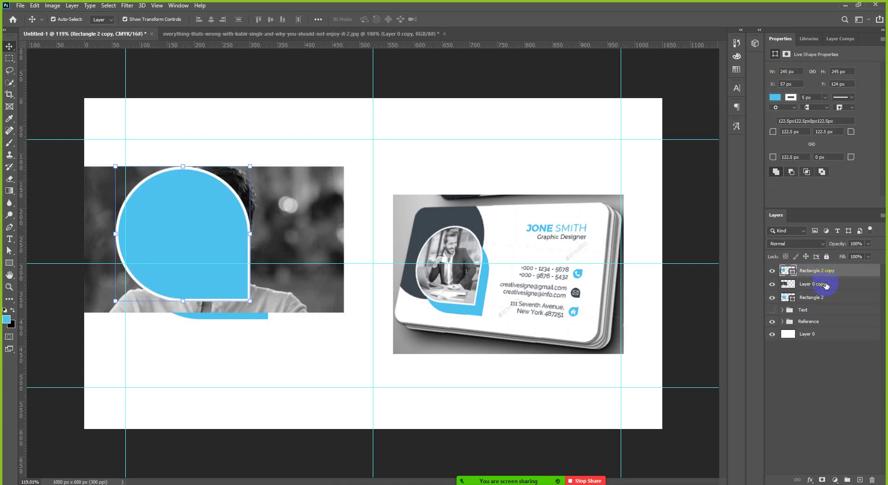
left_click(825, 283, "shift")
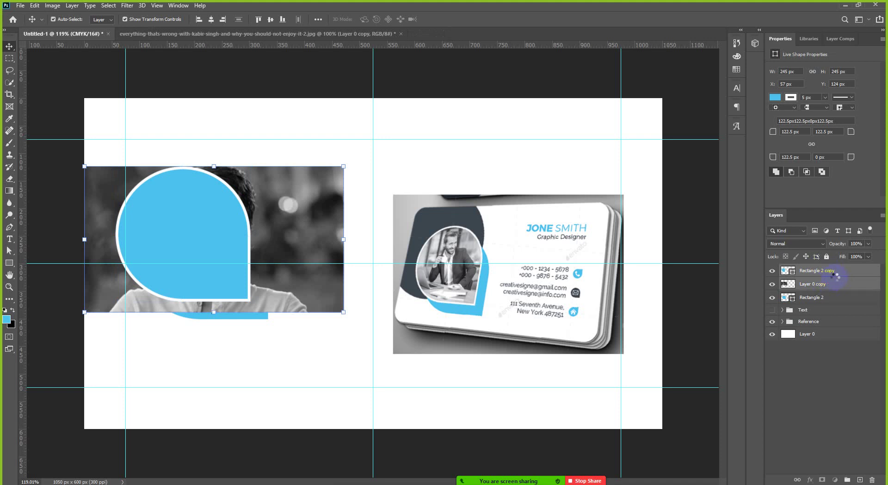
left_click(836, 285)
left_click_drag(836, 285, 836, 272)
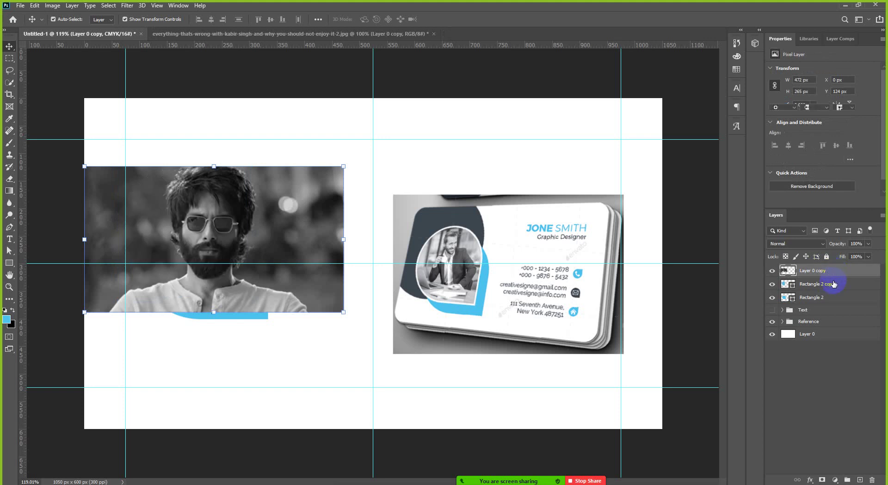
Step: Clip the portrait layer to the smaller teardrop shape directly below it and deselect the layers
left_click(832, 281)
left_click(833, 273, "shift")
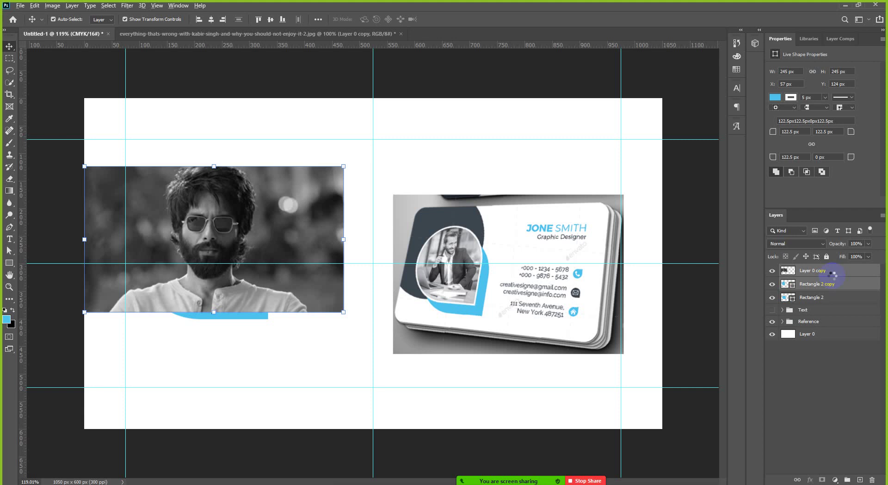
left_click(833, 276, "alt")
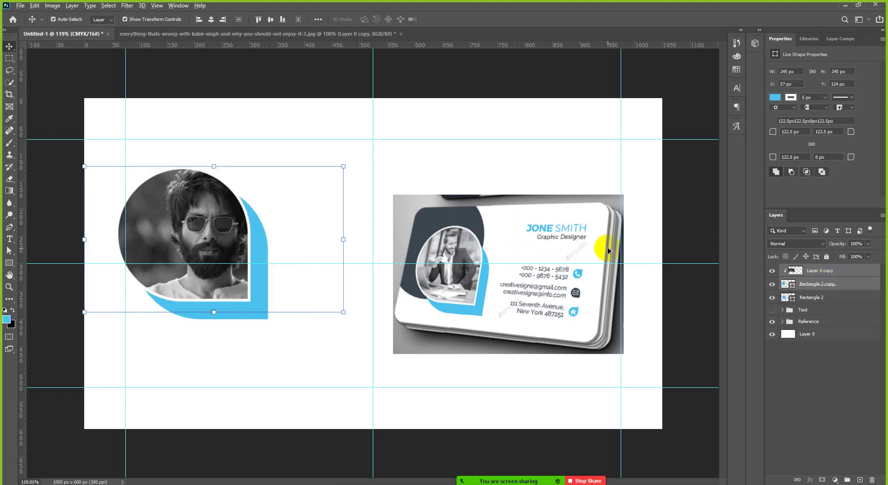
scroll(601, 245, "down", 1)
left_click(341, 91)
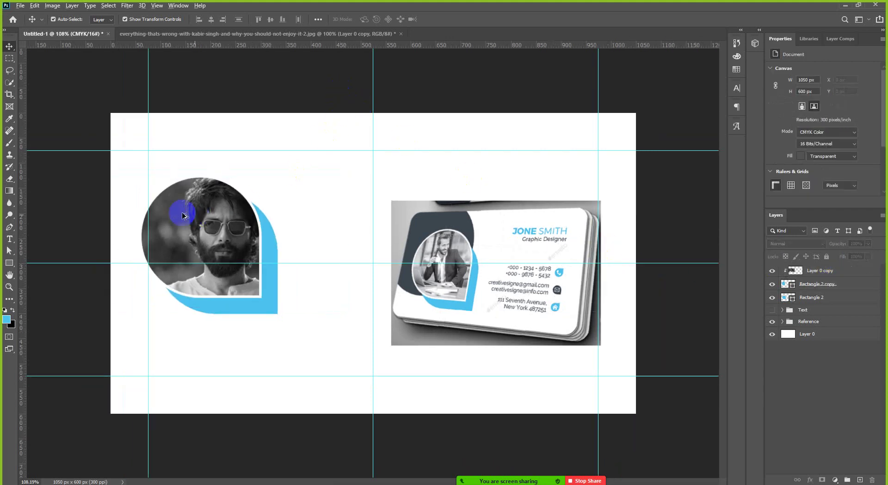
Step: Try a different stroke alignment on the smaller teardrop shape that holds the portrait
scroll(195, 217, "up", 3)
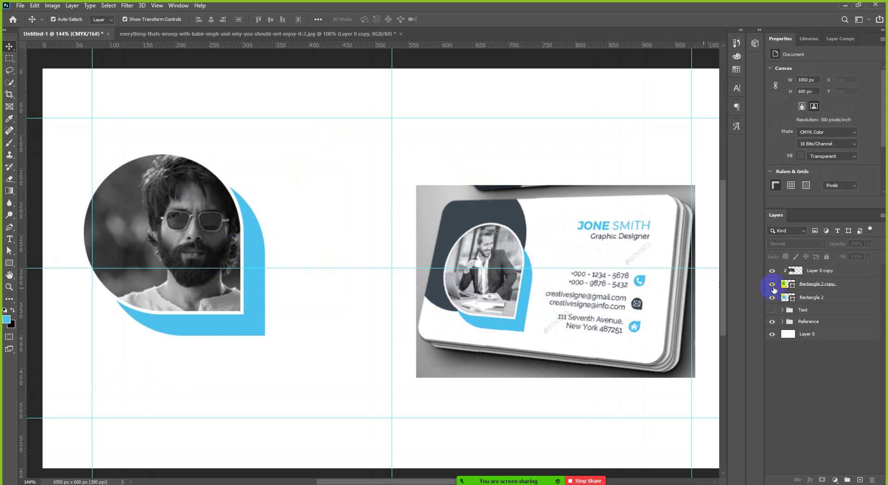
left_click(815, 285)
left_click(816, 284)
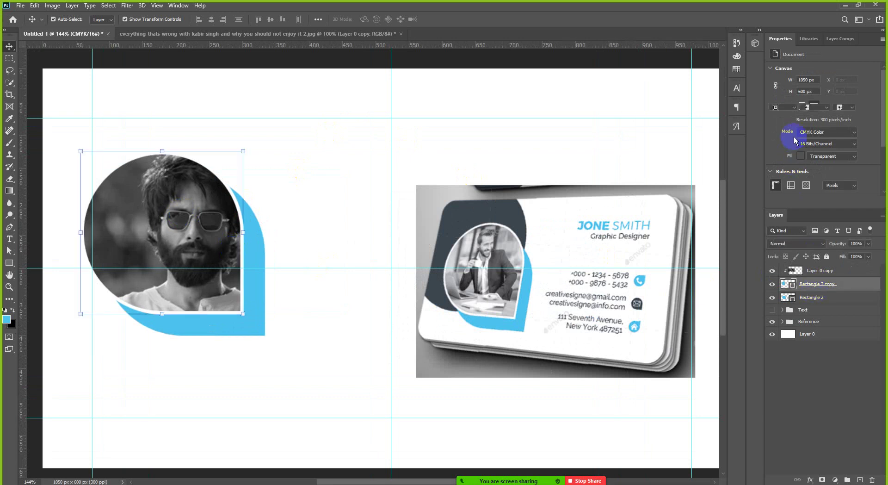
left_click(795, 107)
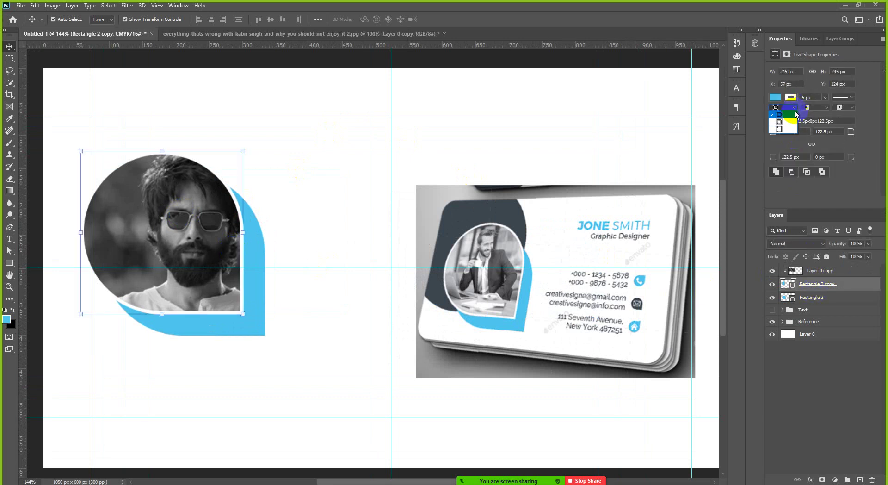
left_click(787, 126)
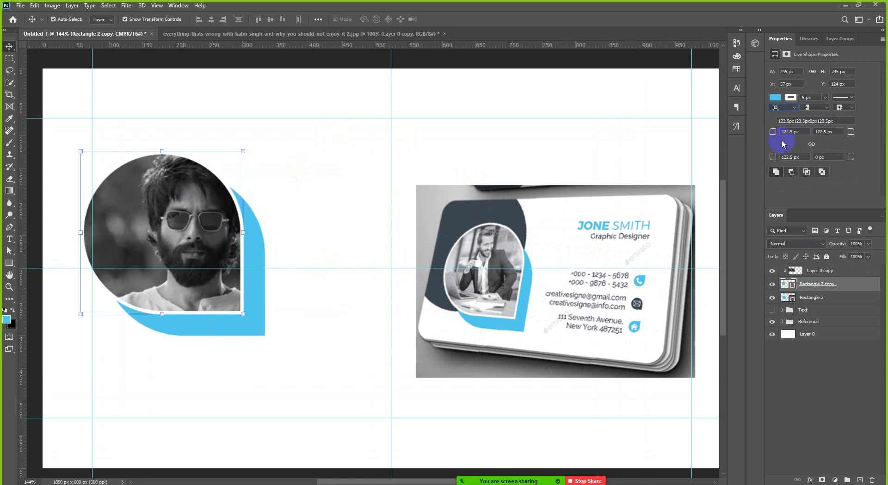
left_click(577, 56)
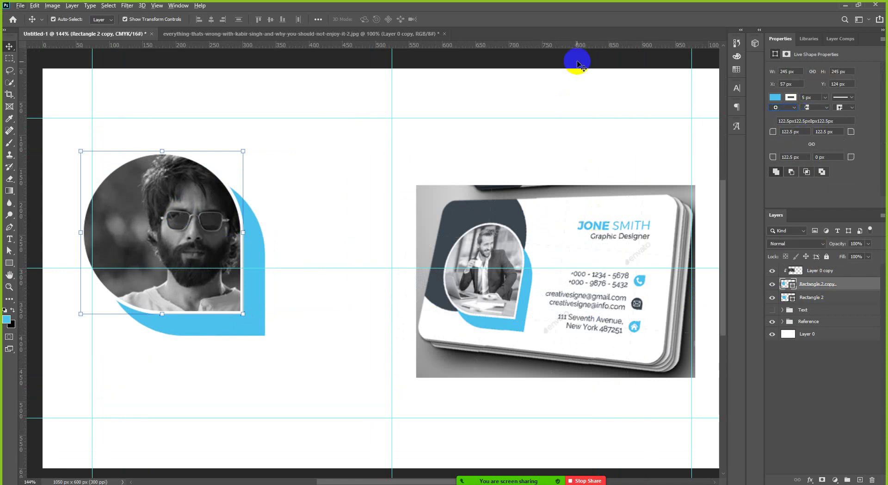
Step: Shift the clipped portrait layer about 47 px left so the face sits centred inside the white-outlined teardrop
key("ctrl+0")
scroll(166, 198, "up", 2)
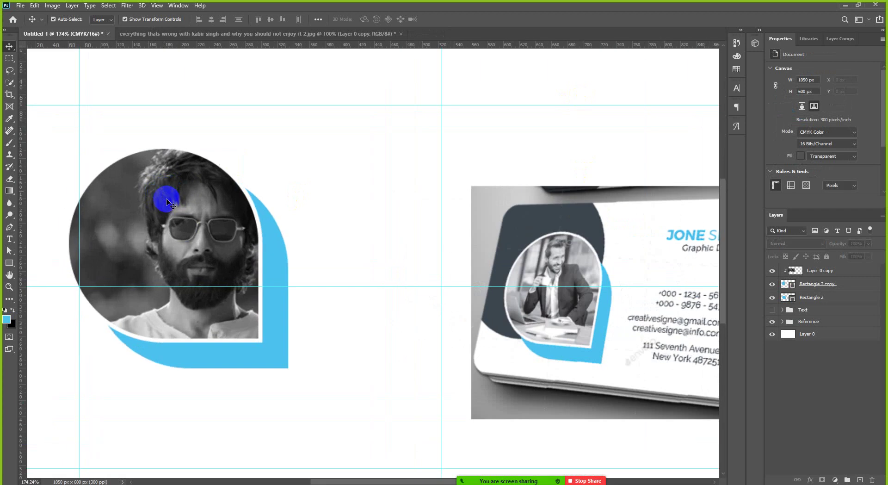
left_click(185, 228)
key("ctrl+0")
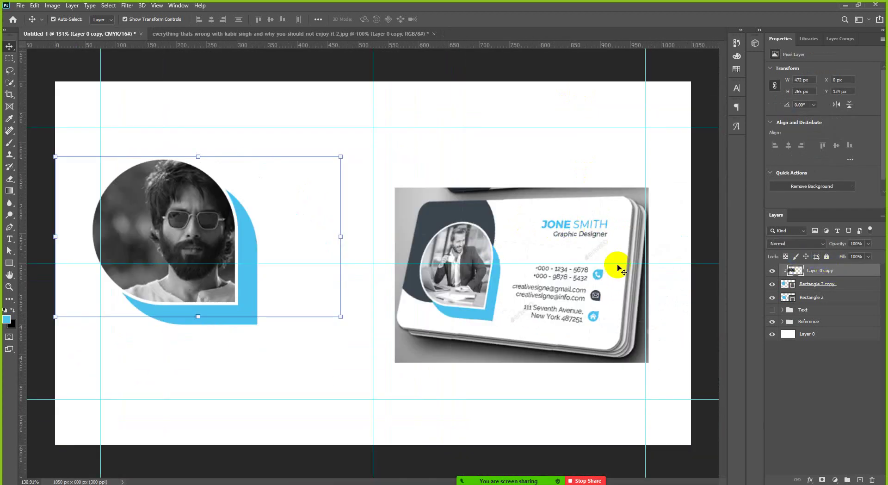
left_click(207, 226)
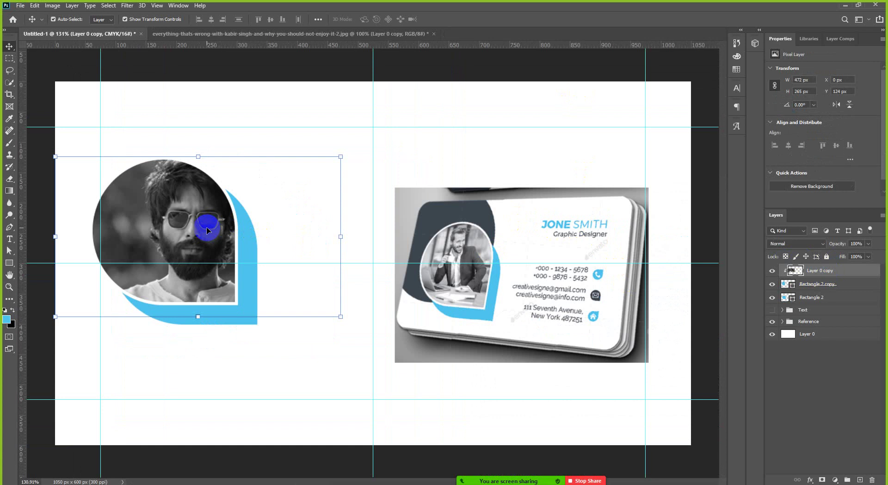
key("Left")
key("Left")
key("Left")
key("Left")
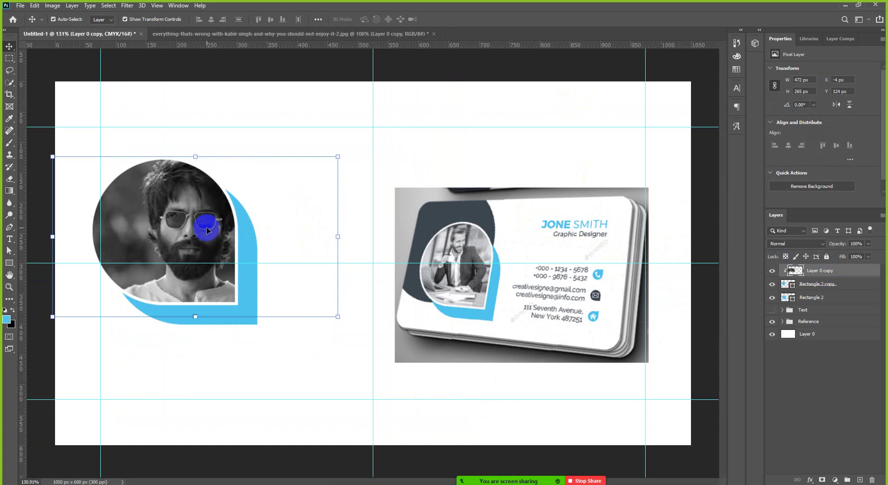
left_click_drag(207, 229, 180, 227)
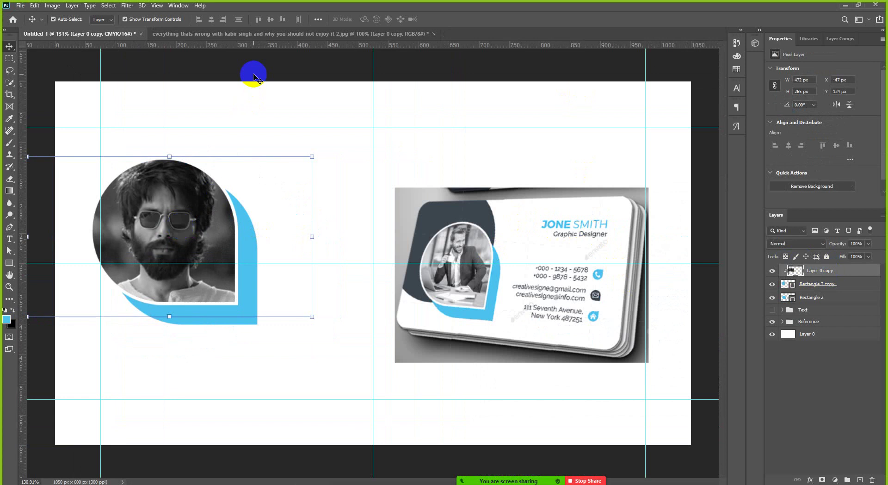
Step: Nudge the portrait 4 px down and 1 px left inside the teardrop and deselect it
key("Down")
key("Down")
key("Down")
key("Down")
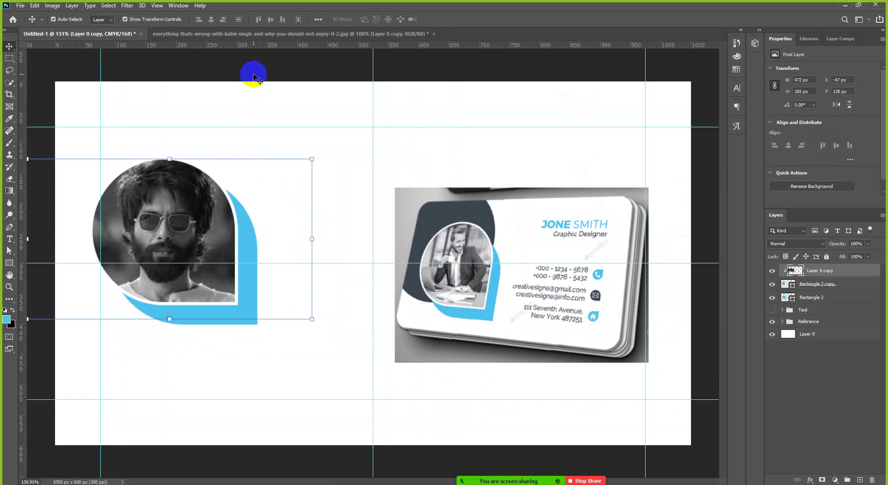
key("Left")
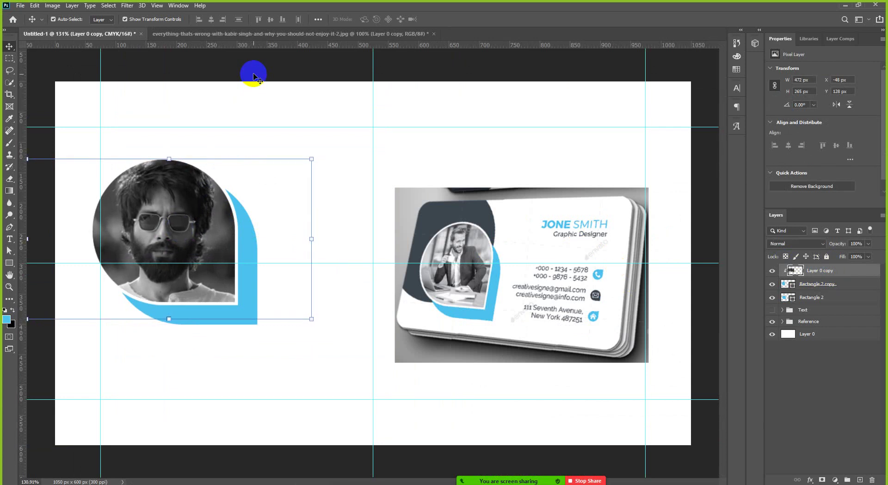
left_click(255, 76)
Step: Draw a circle about 364 px across over the card's upper-left corner and move it to about X -62 px, Y -64 px
scroll(379, 170, "down", 3)
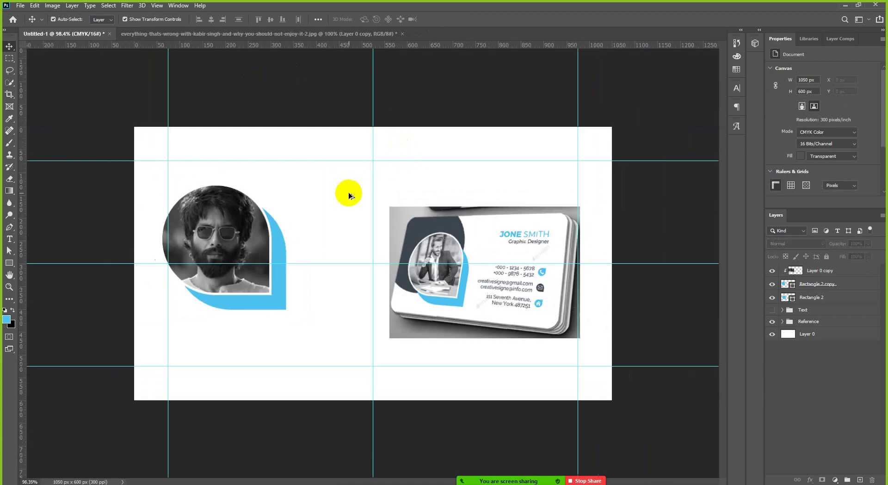
scroll(349, 193, "up", 2)
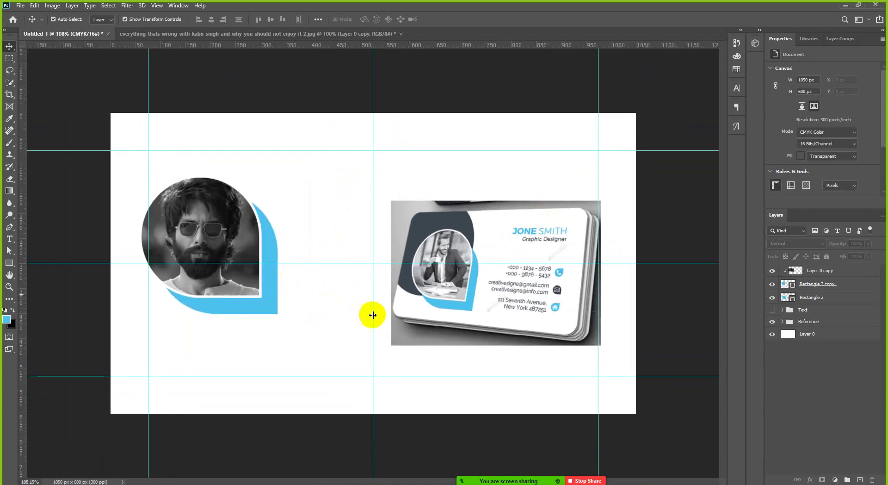
scroll(418, 280, "up", 2)
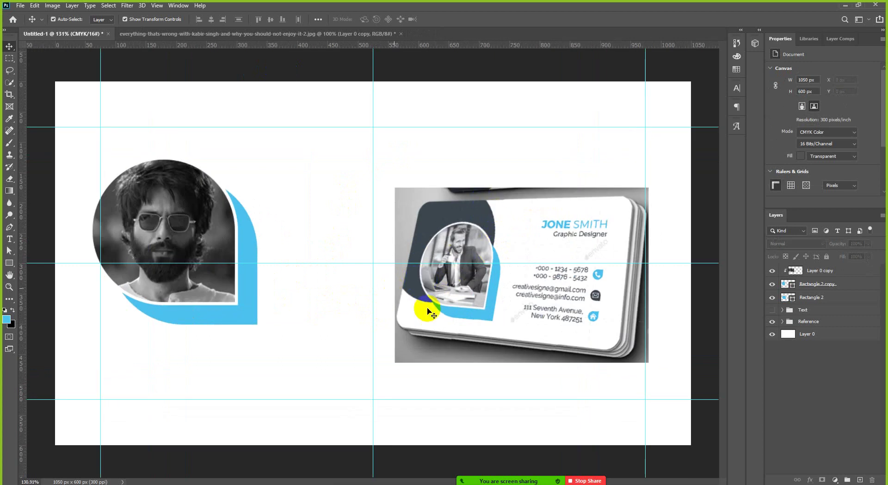
scroll(372, 259, "down", 2)
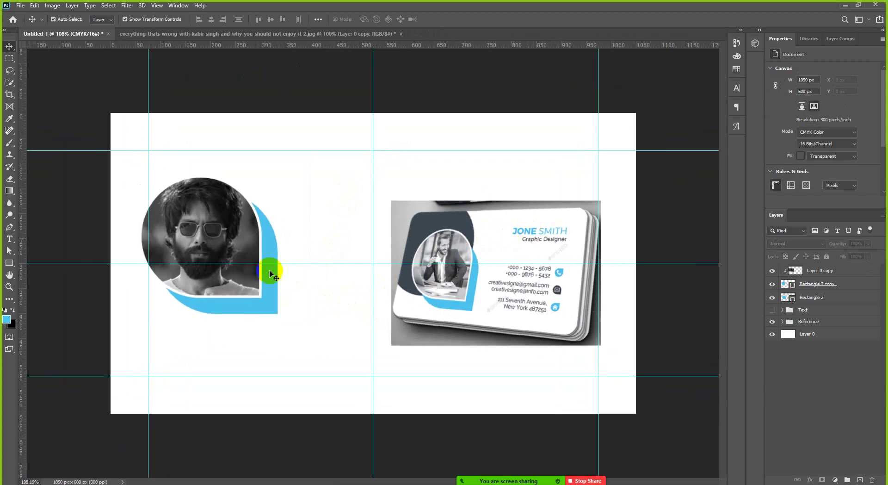
left_click(208, 258)
left_click(14, 204)
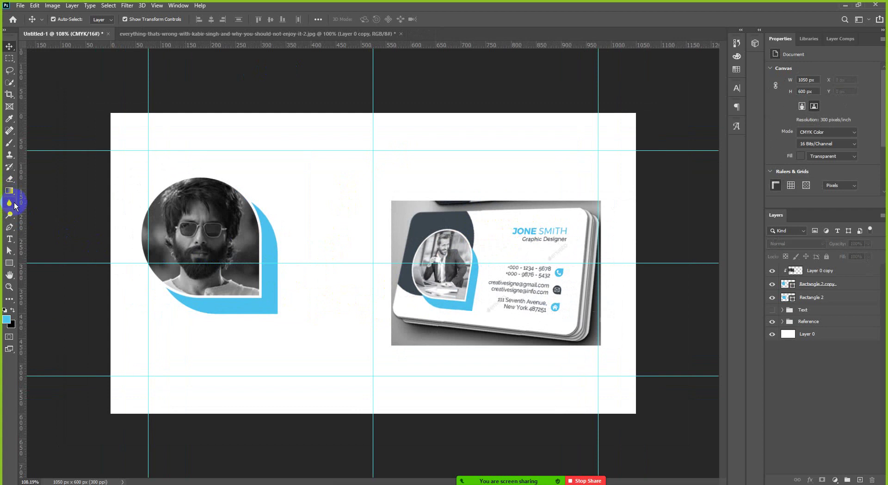
left_click(10, 264)
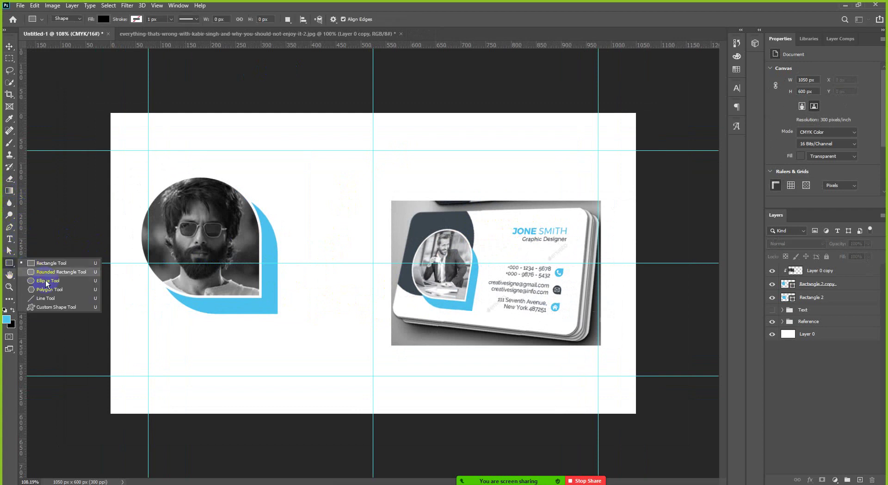
left_click(50, 278)
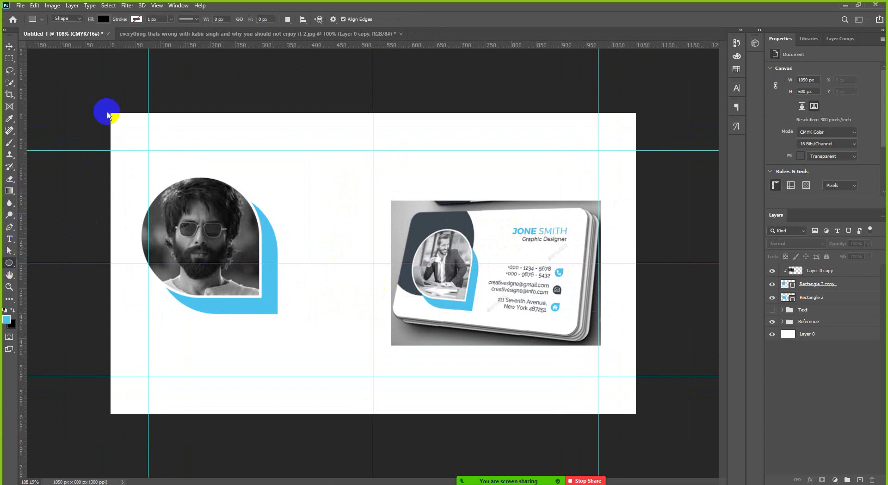
left_click_drag(99, 89, 301, 272)
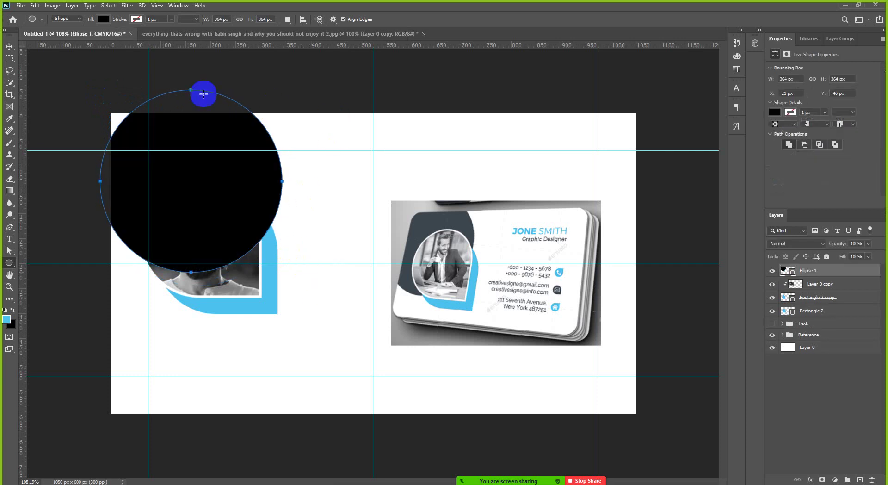
left_click(9, 47)
mouse_move(241, 182)
left_mouse_down()
mouse_move(222, 172)
mouse_move(228, 178)
left_mouse_up()
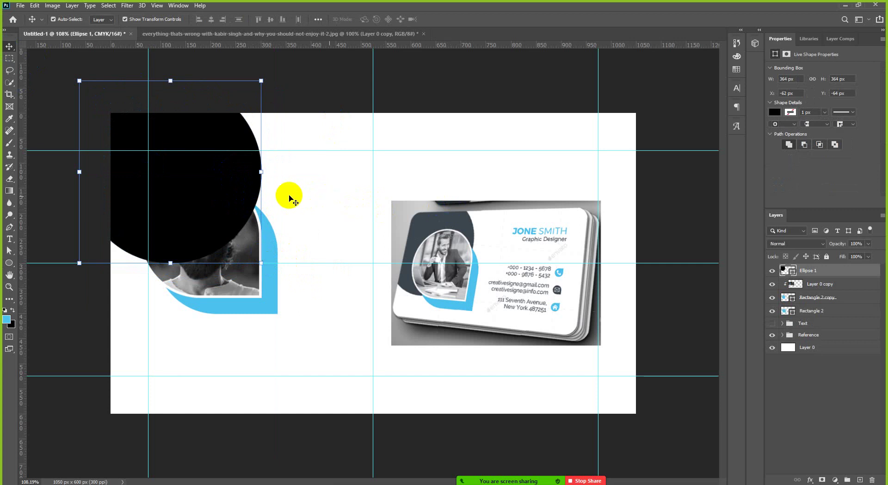
Step: Recolour the circle's fill with the dark slate sampled from the curved corner shape on the reference card
left_click(214, 178)
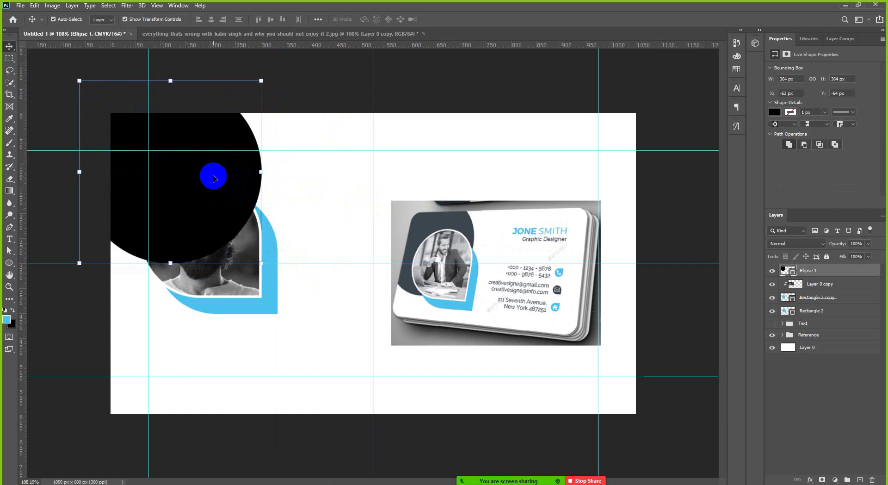
left_click(774, 112)
left_click(875, 131)
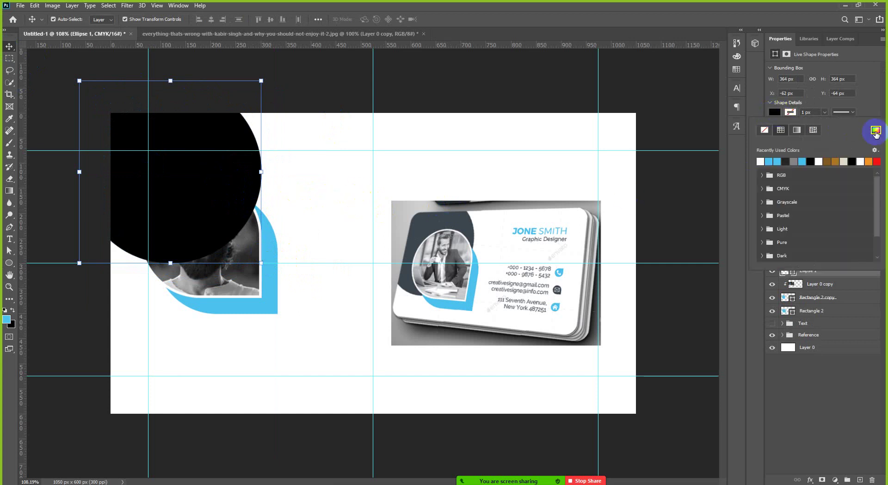
left_click(877, 133)
left_click(875, 132)
left_click(877, 131)
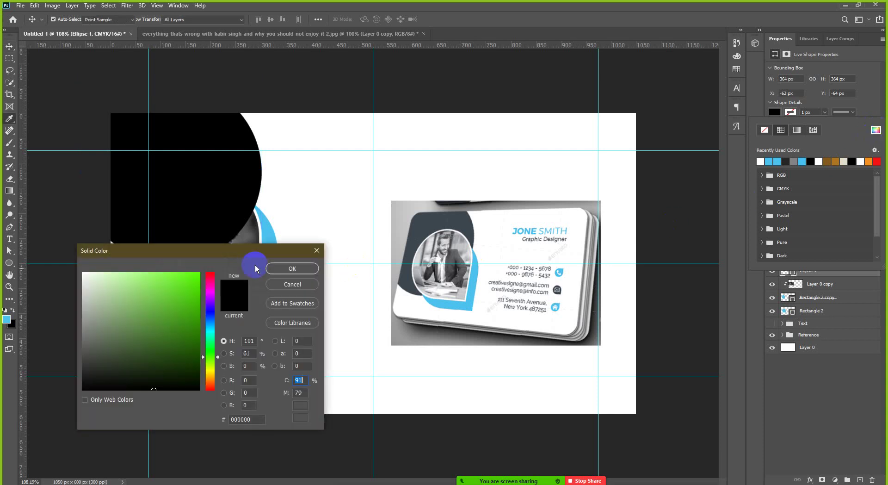
left_click_drag(248, 252, 578, 113)
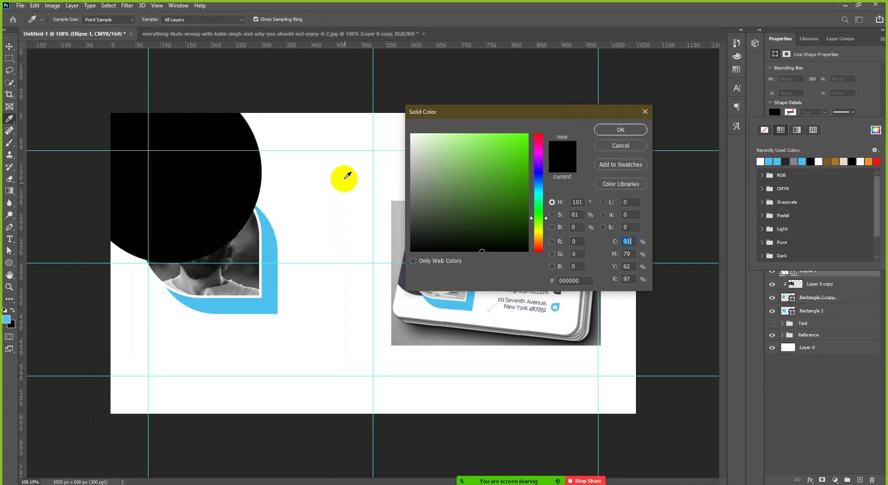
left_click_drag(500, 118, 208, 330)
left_click(450, 219)
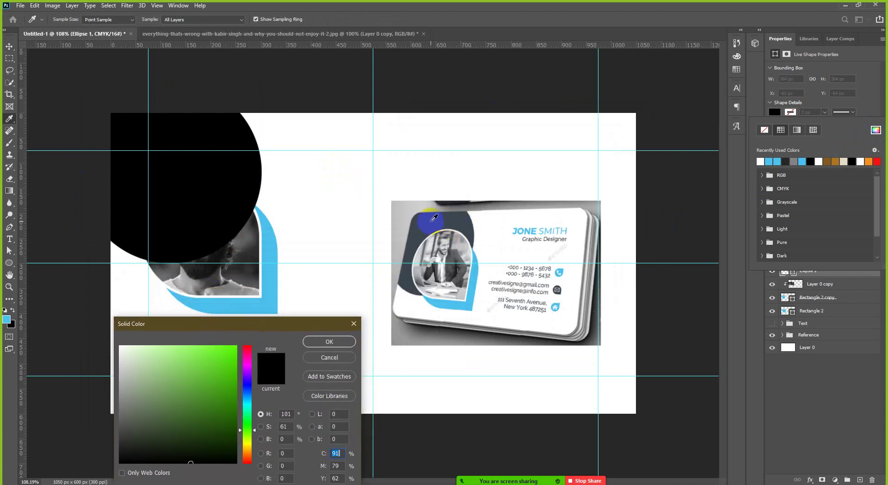
left_click(324, 341)
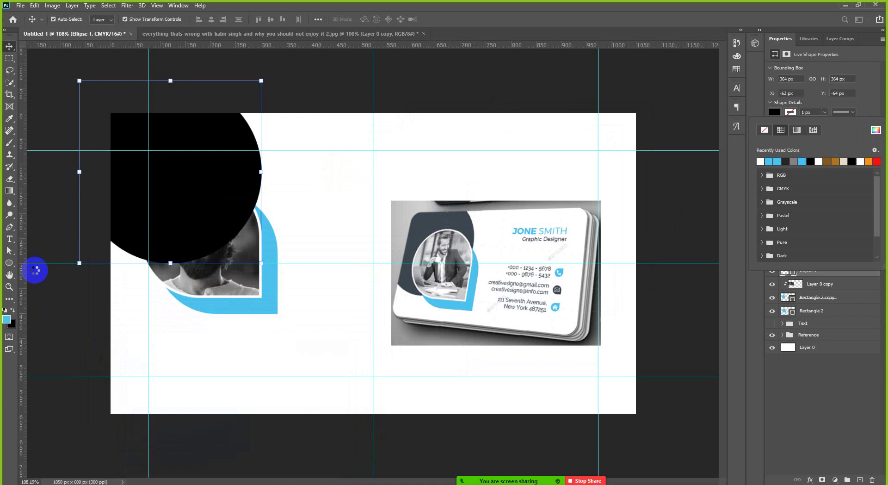
left_click(42, 113)
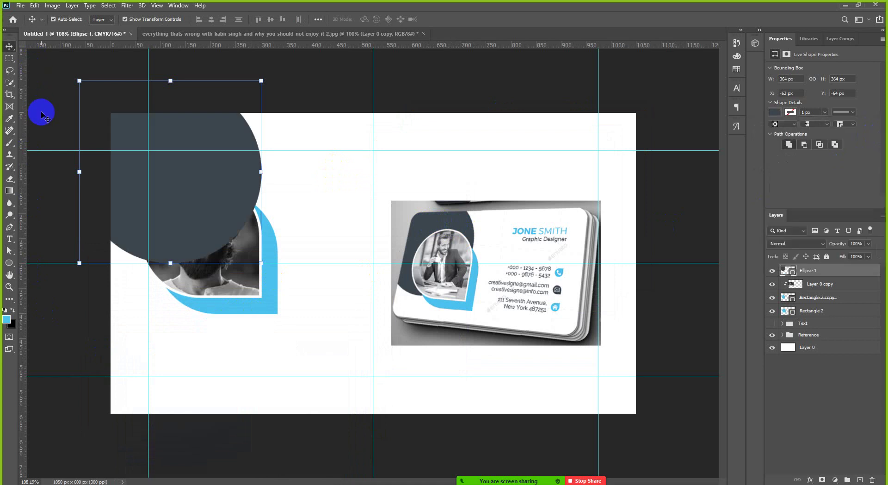
left_click(42, 113)
left_click(234, 138)
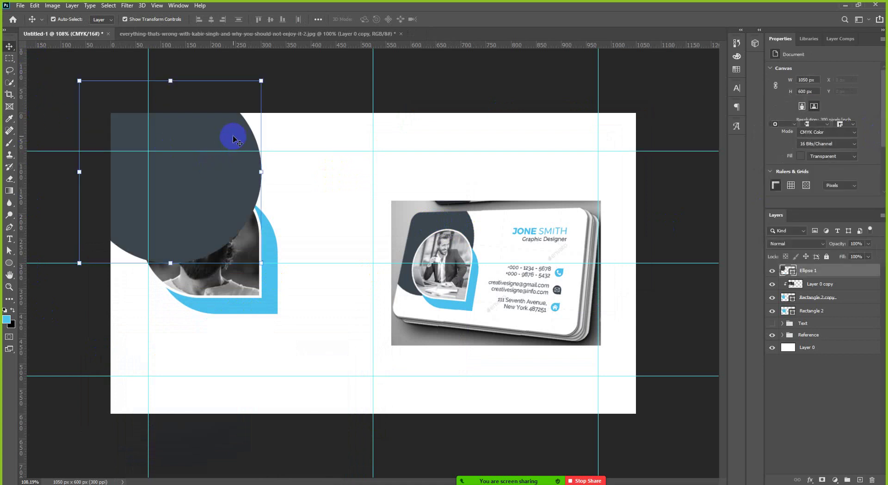
left_click(308, 89, "ctrl")
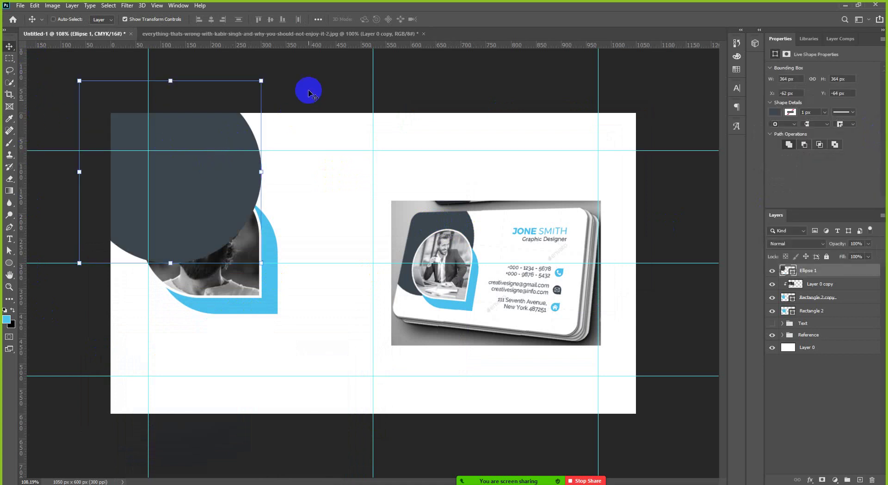
left_click(221, 131, "ctrl")
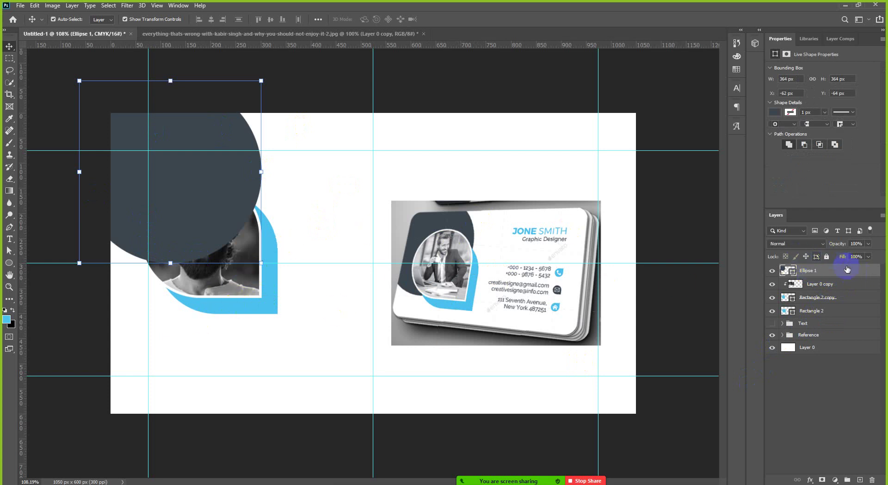
Step: Hide and reshow the dark circle layer to check the portrait it covers
double_click(813, 271)
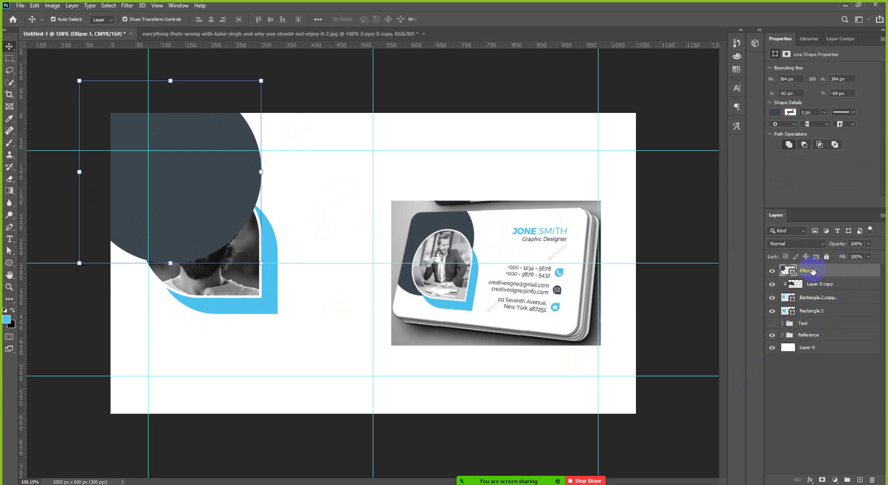
left_click(786, 271)
left_click(773, 271)
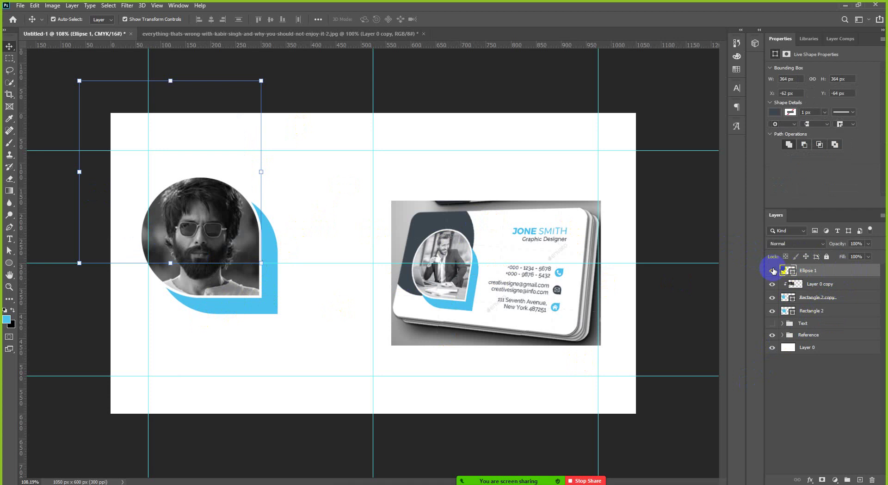
left_click(773, 270)
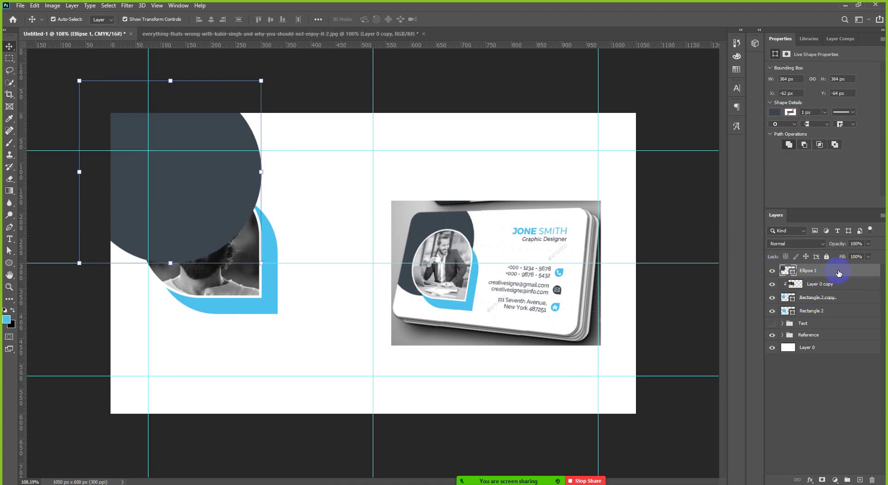
Step: Move the dark circle layer beneath the portrait and both teardrop layers, and deselect it
left_click_drag(839, 273, 839, 316)
left_click_drag(840, 320, 838, 320)
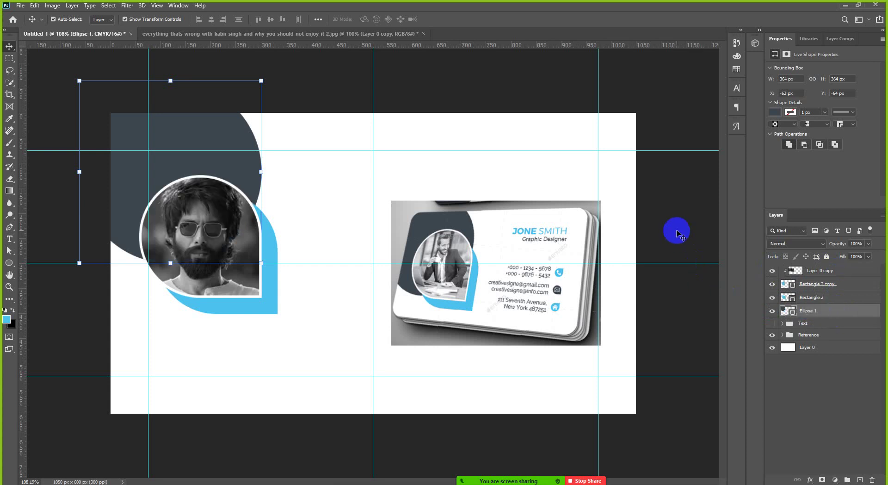
left_click(676, 232)
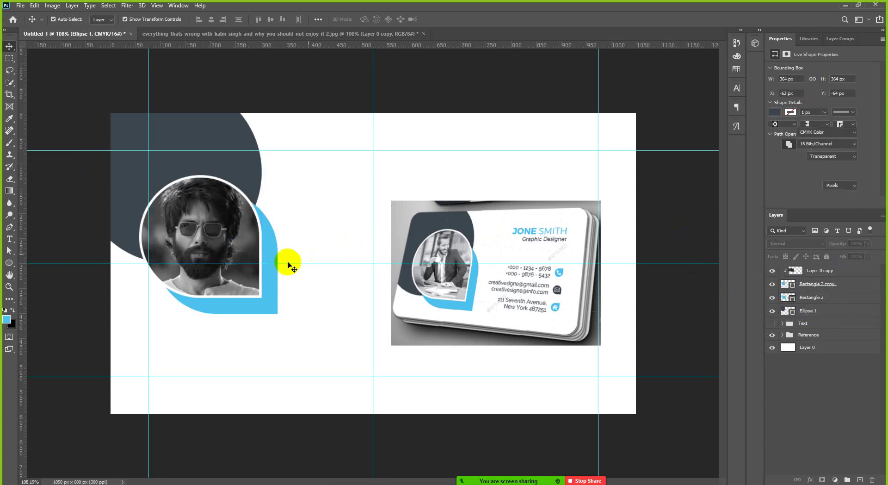
Step: Group the portrait layer together with the two teardrop layers, leaving the dark circle out
left_click(842, 300)
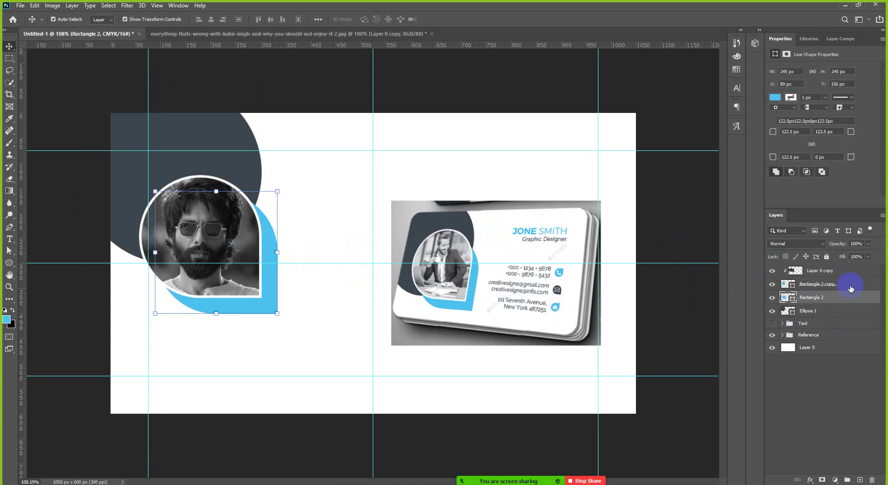
key("alt+shift+bracketright")
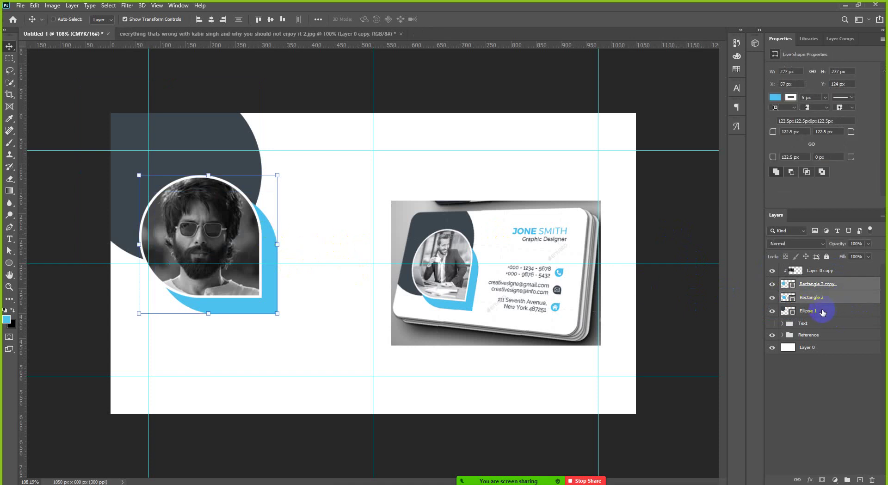
left_click(832, 270, "ctrl")
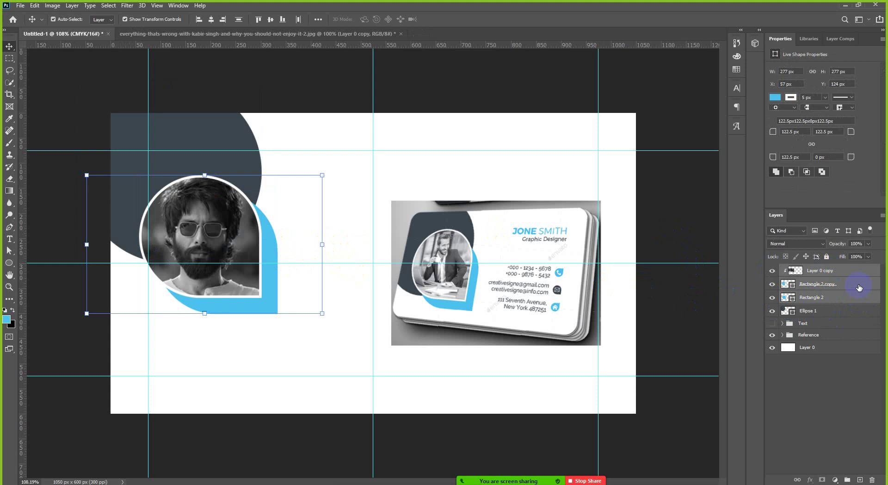
key("ctrl+g")
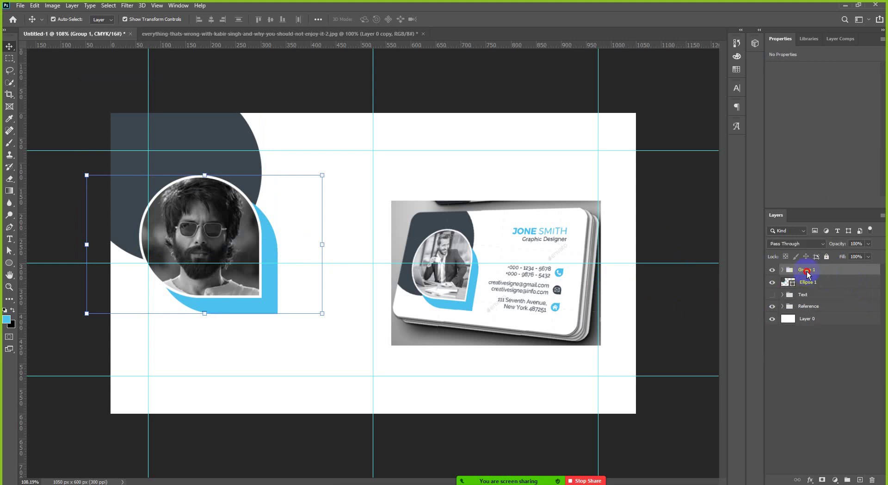
Step: Rename the group holding the portrait and teardrops as Image Section
double_click(807, 271)
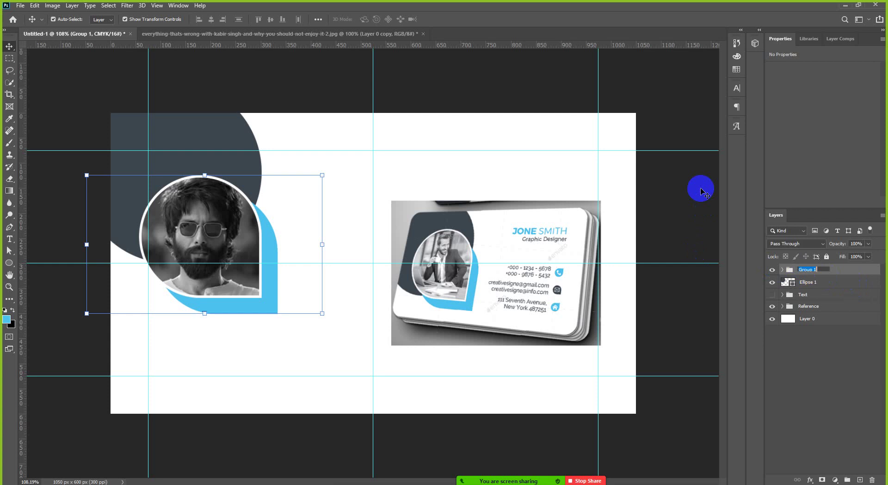
type("Image Section")
key("Return")
Step: Switch to the Zoom meeting's participant list, look through the attendees, and minimise the list
mouse_move(531, 478)
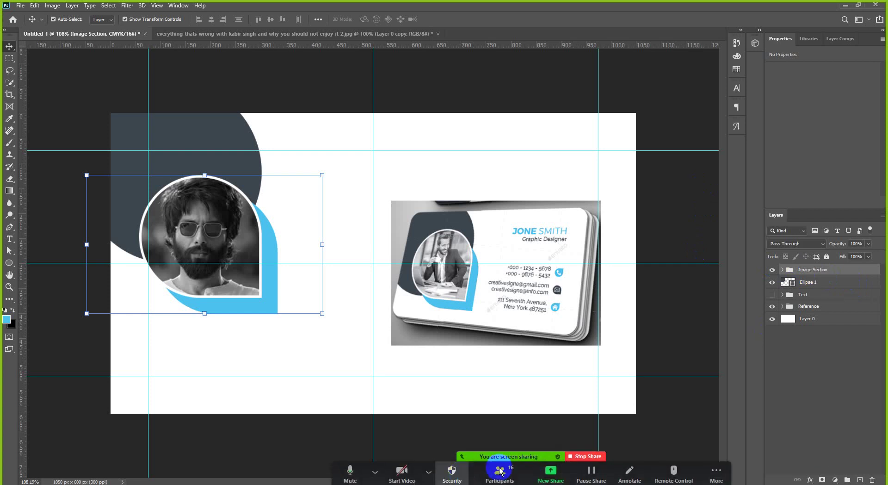
left_click(500, 471)
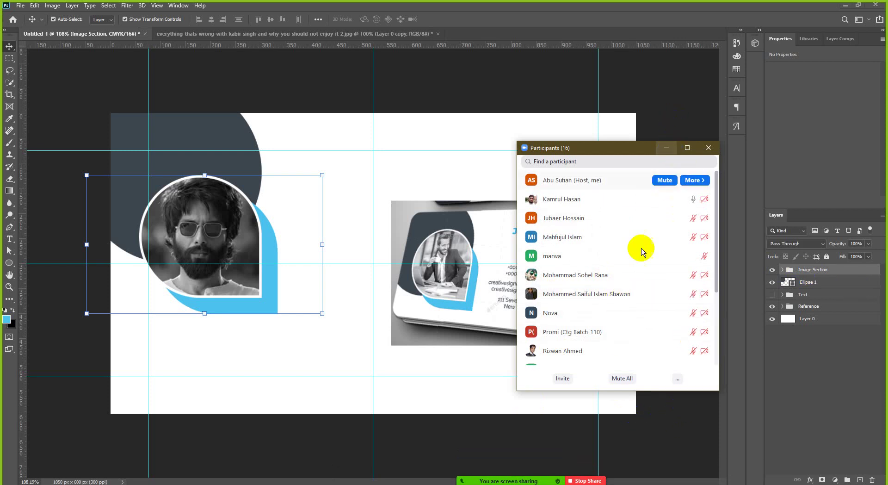
scroll(622, 310, "down", 3)
scroll(631, 307, "up", 3)
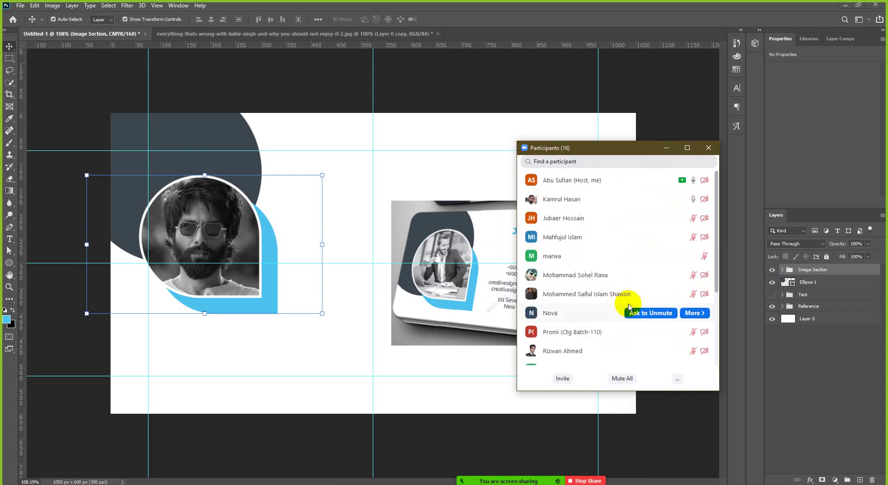
scroll(634, 303, "down", 3)
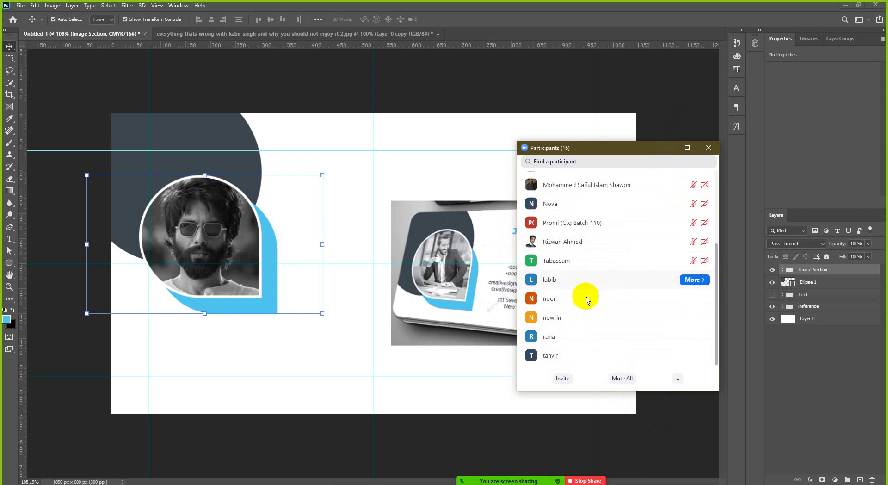
scroll(599, 340, "up", 5)
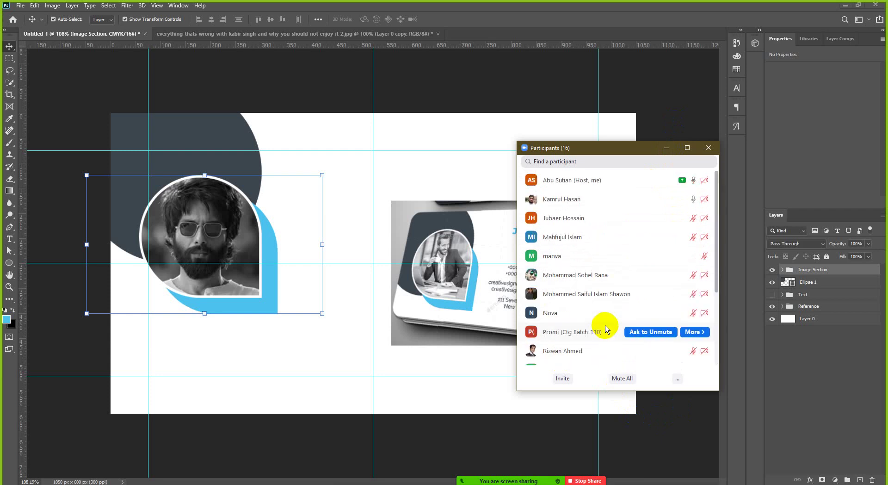
left_click(668, 149)
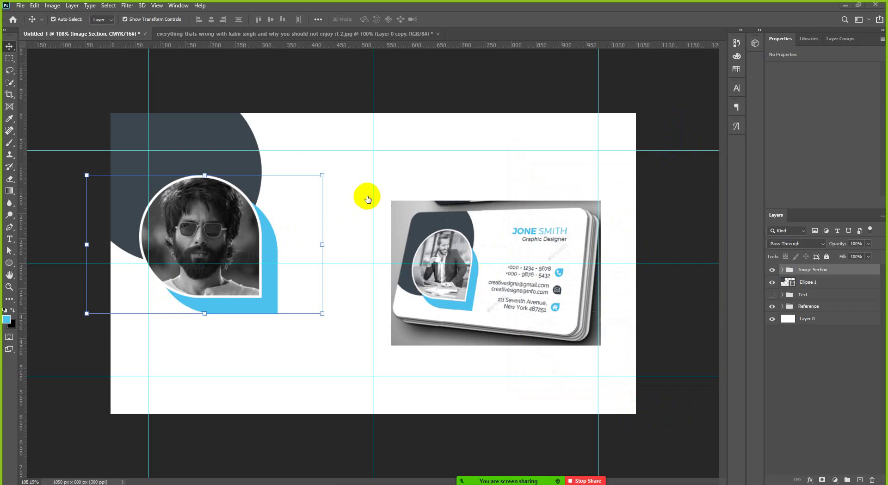
Step: Nudge the Image Section group about 19 px right and 50 px up to meet the card's upper and left margin guides
left_click(822, 271)
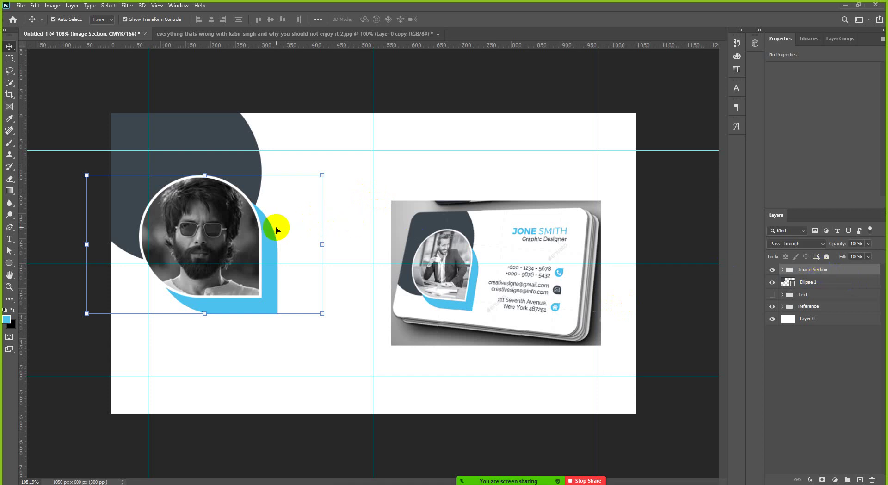
key("shift+Right")
key("shift+Right")
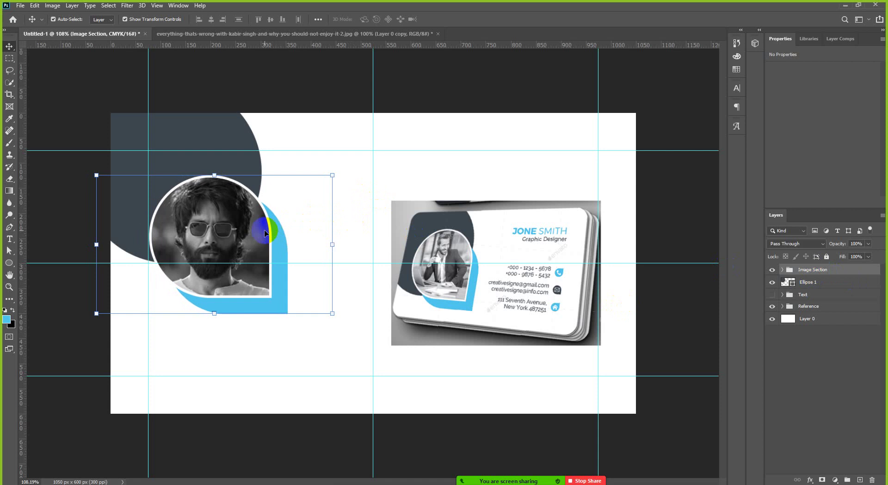
key("shift+Up")
key("shift+Up")
key("shift+Up")
key("shift+Up")
key("shift+Up")
key("shift+Left")
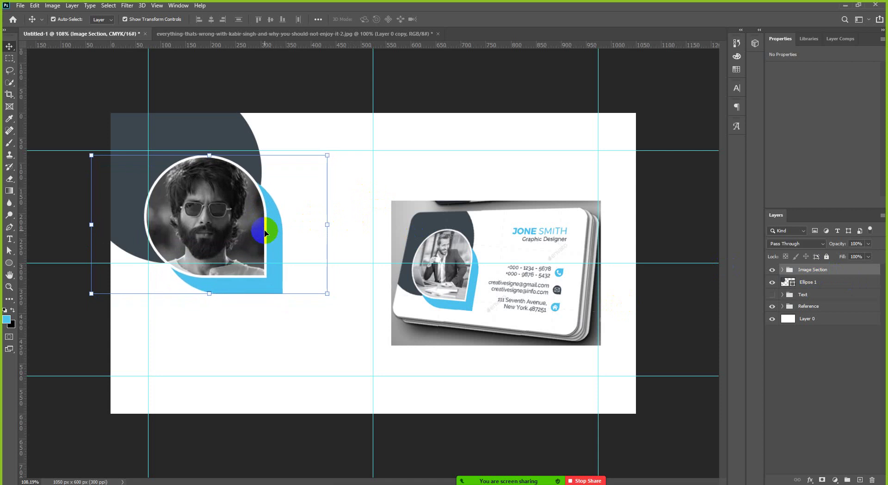
key("shift+Right")
key("shift+Up")
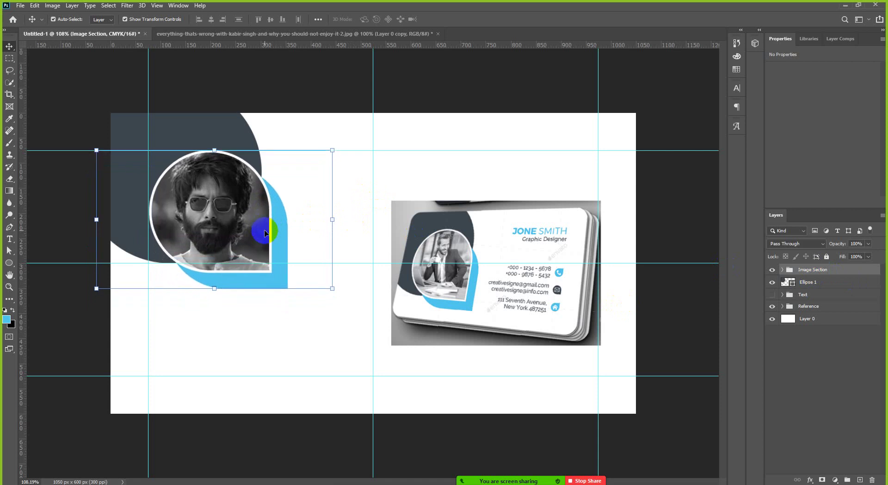
key("Left")
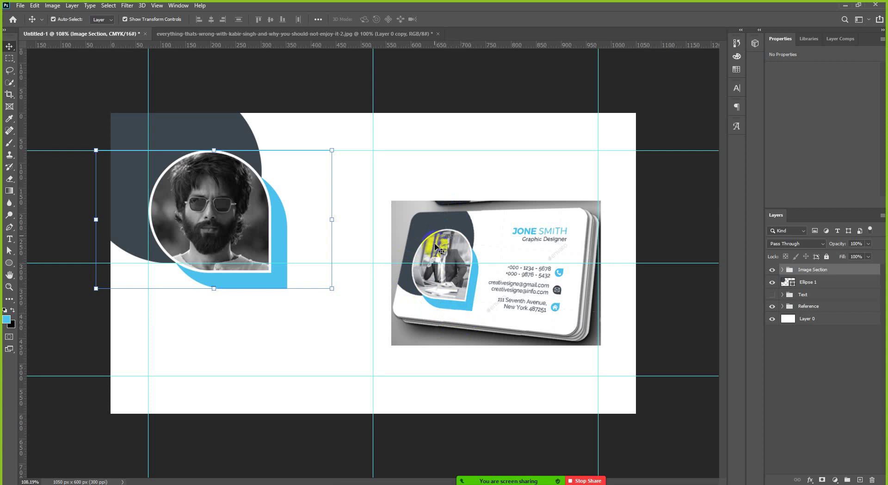
Step: Scale the Image Section group and the dark circle up together to about 496 px square, and deselect them
scroll(482, 266, "up", 3)
scroll(512, 268, "up", 1)
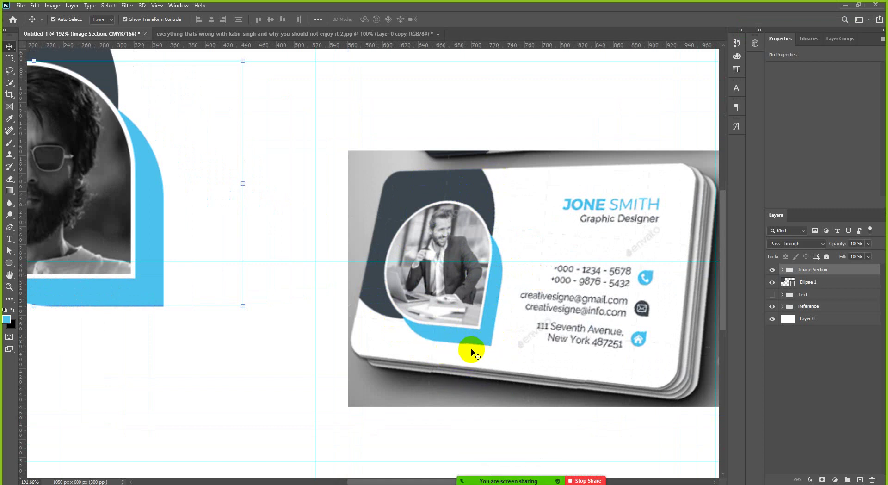
scroll(394, 296, "down", 3)
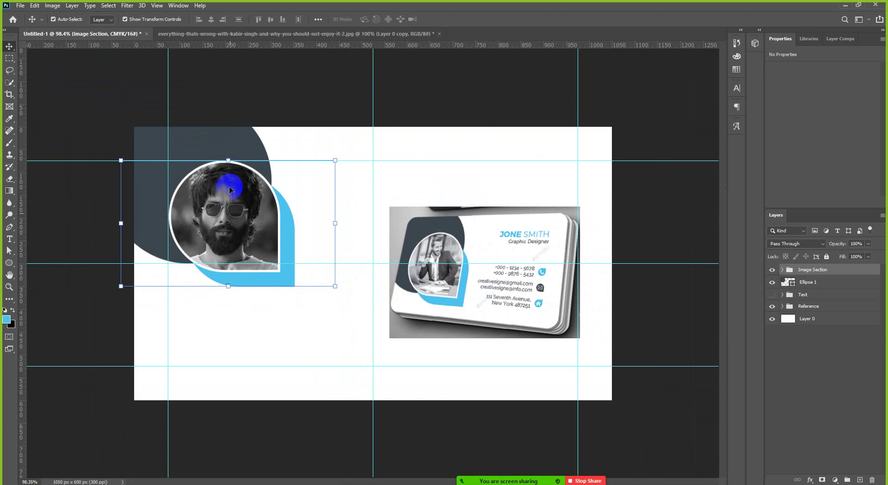
left_click(232, 262)
scroll(229, 260, "down", 2)
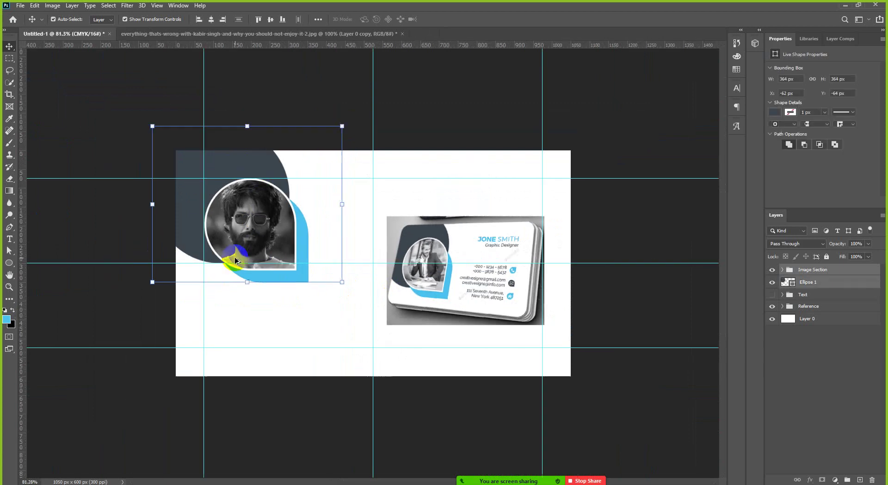
left_click(345, 280)
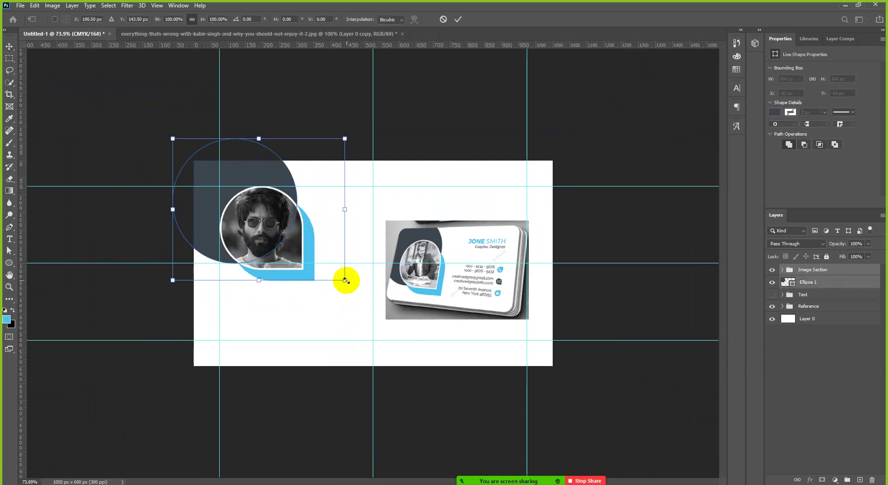
left_click_drag(346, 281, 396, 348)
left_click(458, 19)
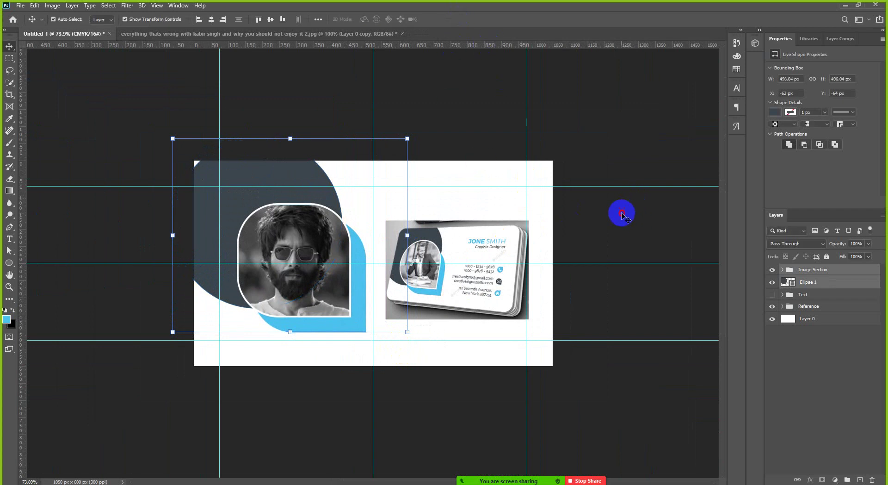
left_click(623, 214)
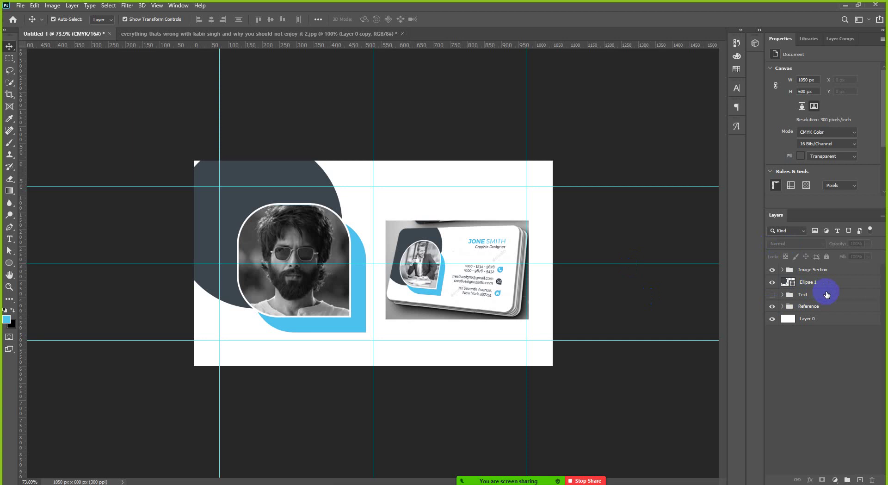
Step: Select both teardrop layers inside the Image Section group and hide the clipped portrait layer
left_click(782, 270)
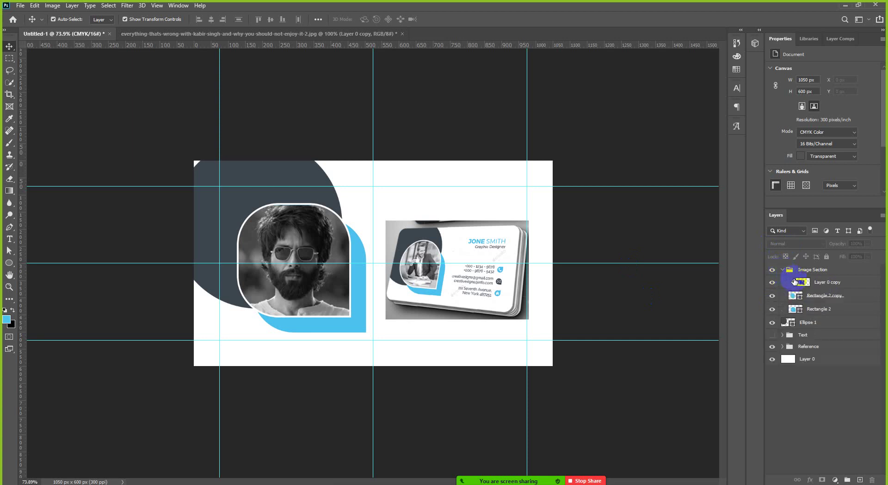
left_click(821, 297)
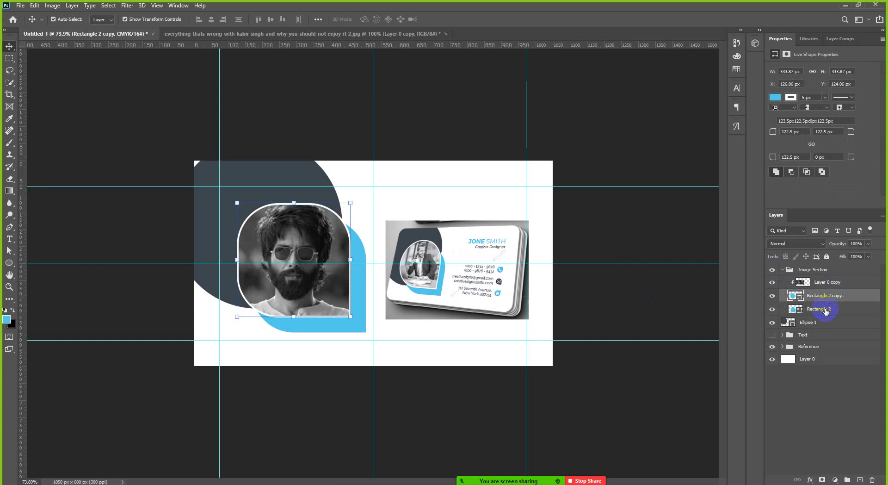
left_click(826, 309, "shift")
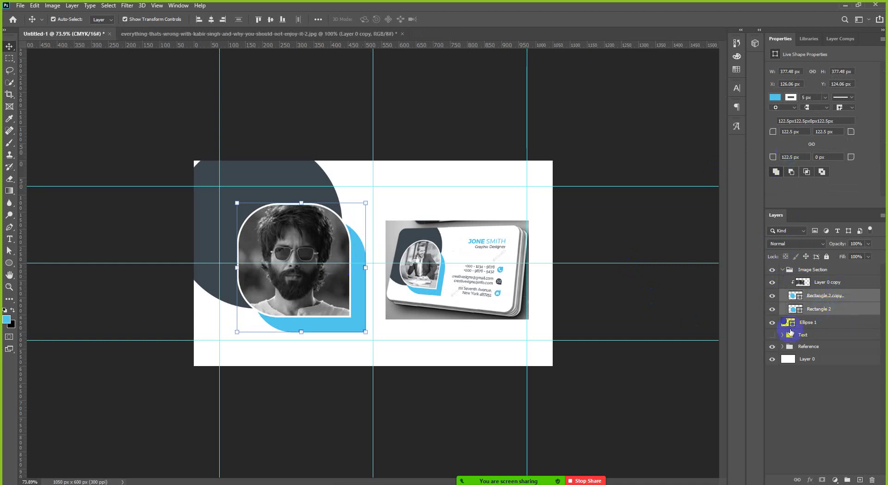
left_click(773, 285)
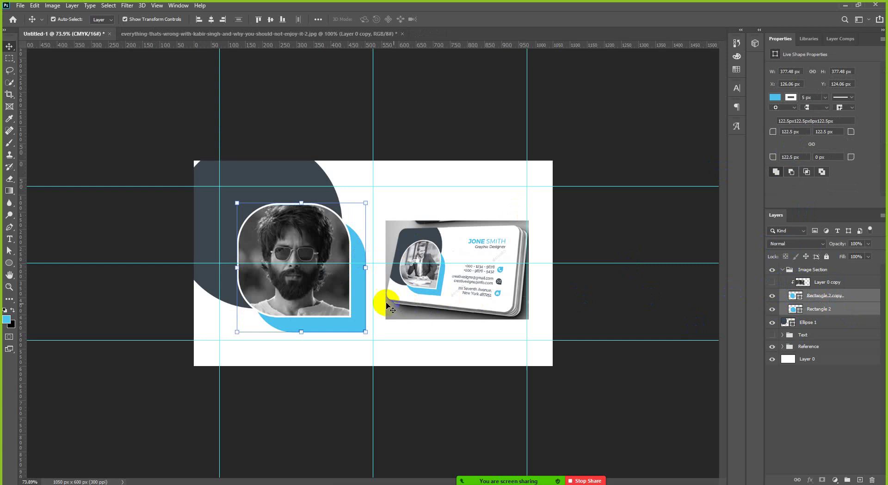
scroll(355, 280, "up", 1)
scroll(270, 236, "up", 2)
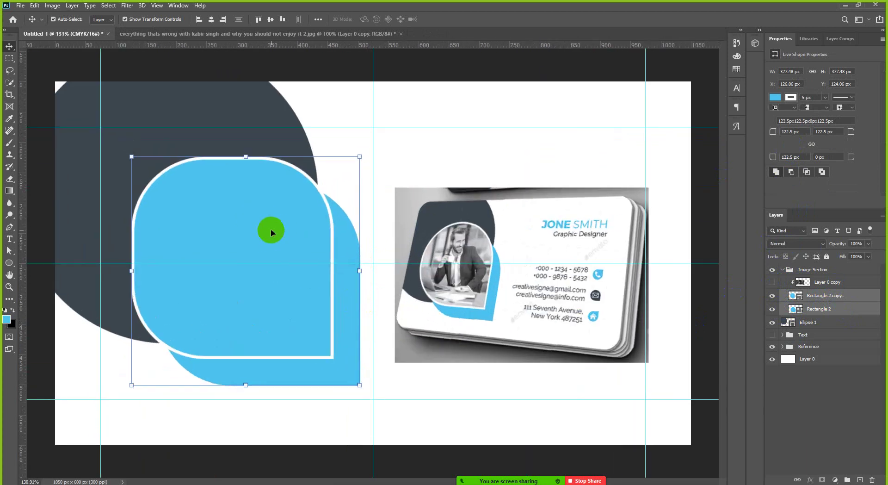
scroll(277, 229, "down", 1)
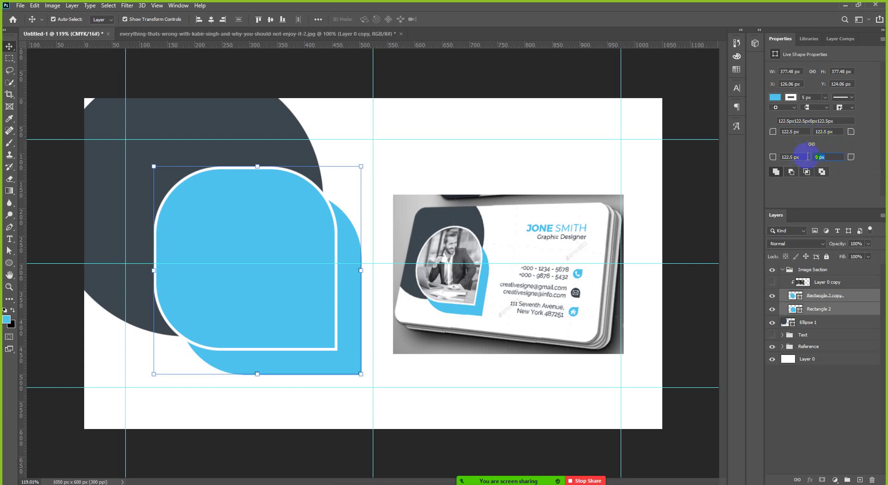
Step: Set the bottom-left, top-left and top-right corner radii of both teardrops to 0 px
left_click_drag(801, 157, 769, 160)
type("0")
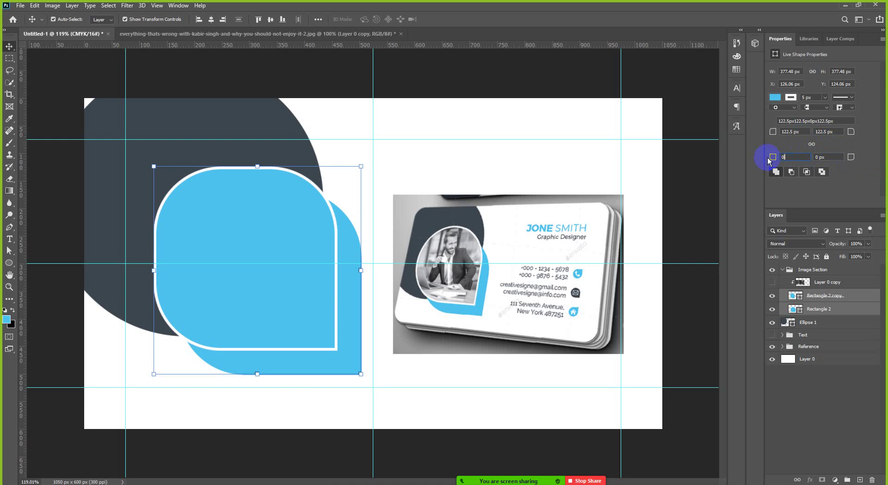
key("Tab")
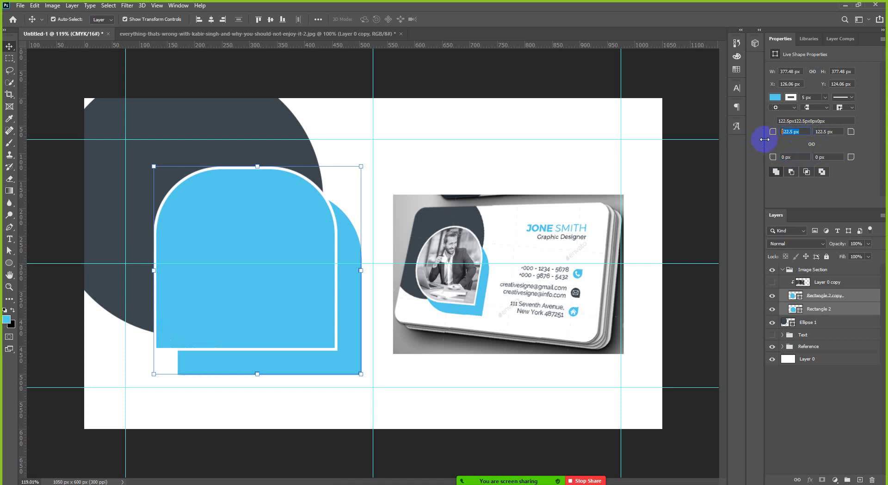
left_click_drag(767, 135, 763, 135)
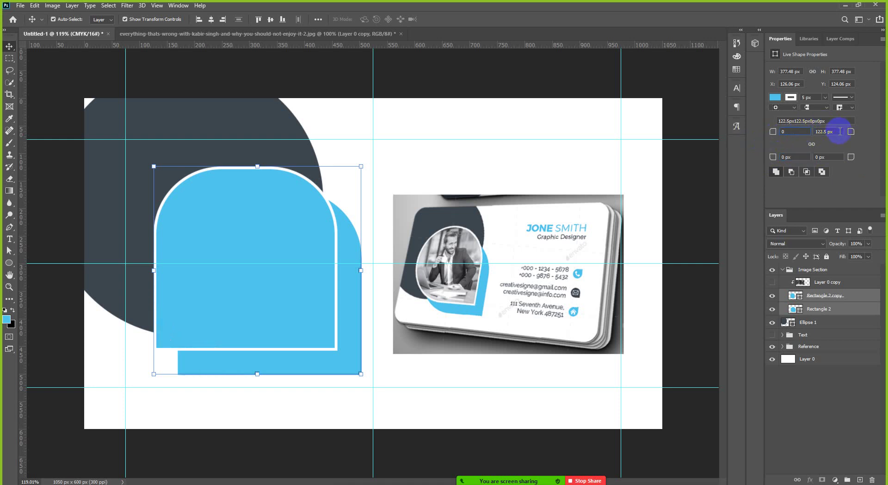
key("Tab")
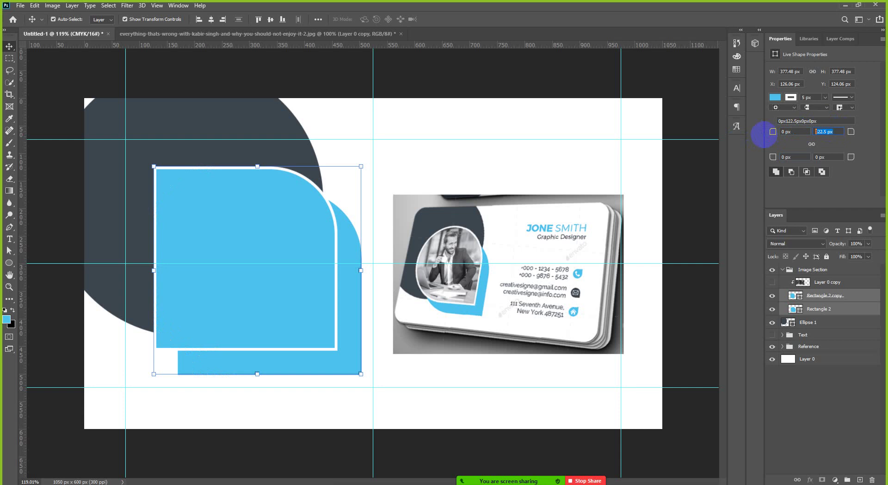
type("0")
key("Return")
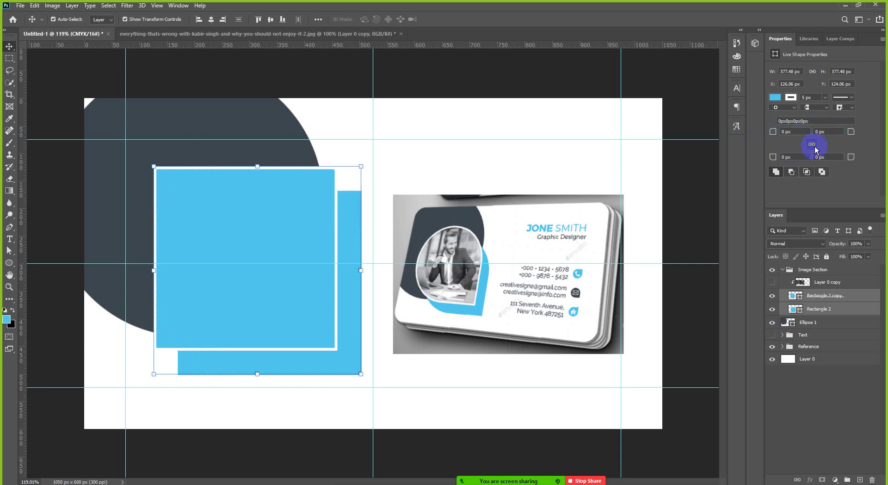
Step: Link the corner radii of both teardrop shapes and set all four to 166.94 px
left_click(799, 133)
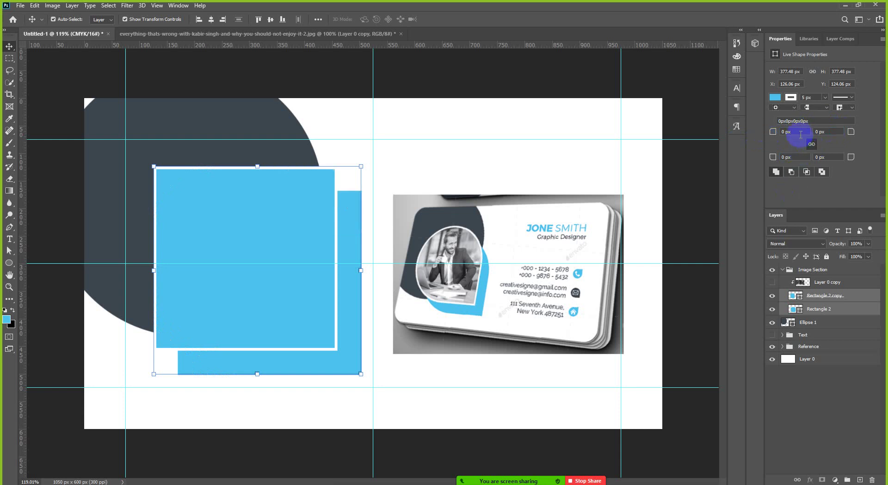
double_click(789, 133)
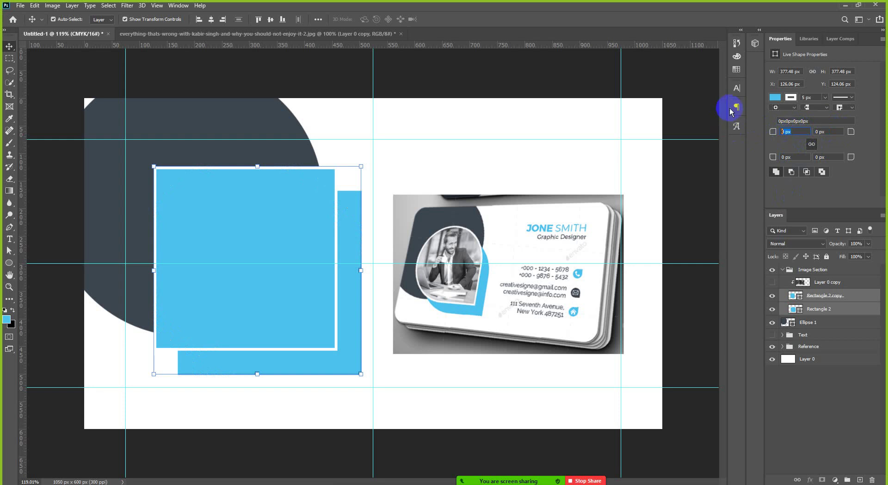
type("166.94")
key("Return")
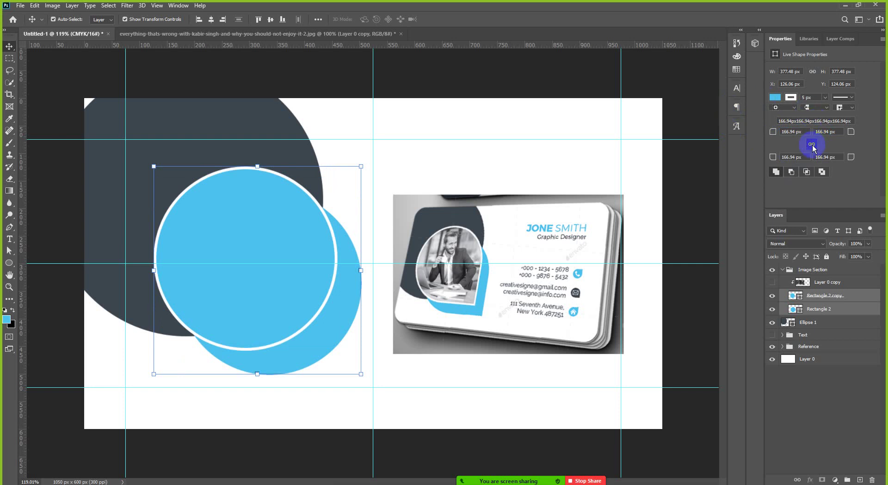
Step: Unlink the radii, set the bottom-right corner of both teardrops to 0 px, and deselect the shapes
left_click(841, 157)
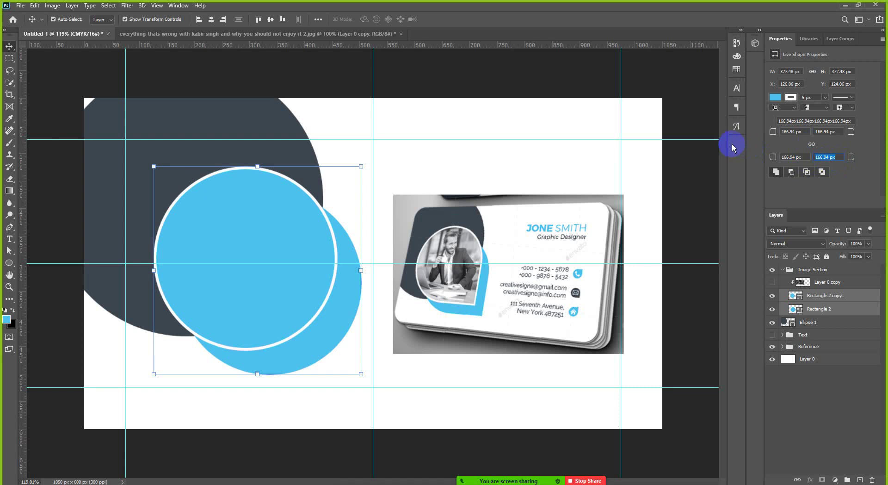
type("0")
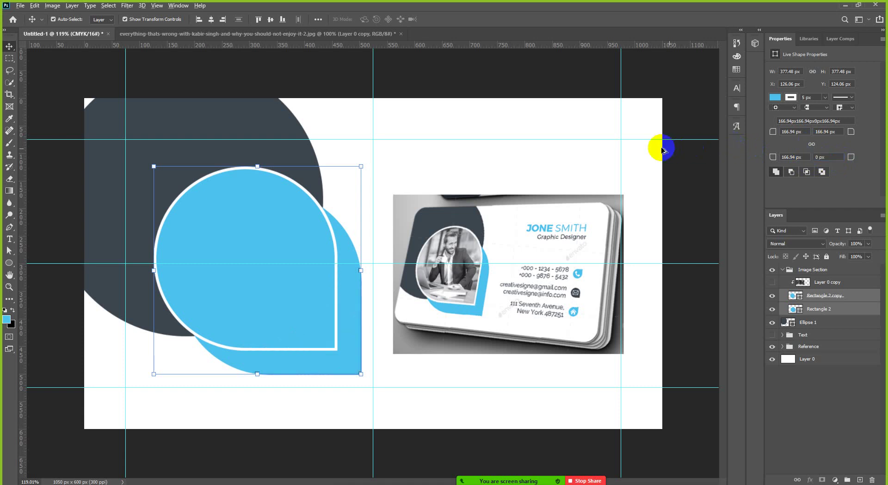
scroll(660, 144, "down", 2)
left_click(699, 239)
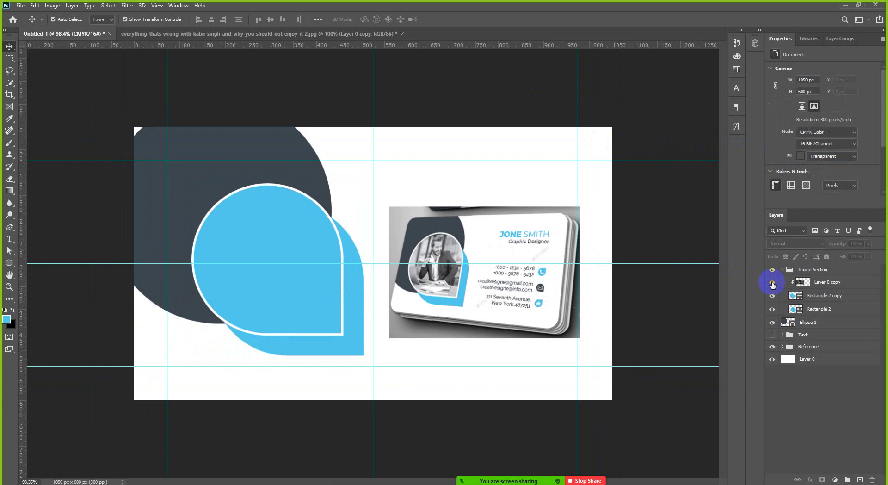
Step: Show the clipped portrait layer and enlarge the dark slate circle outward past the card's upper-left corner to about 527 × 528 px
left_click(772, 282)
scroll(347, 234, "down", 1)
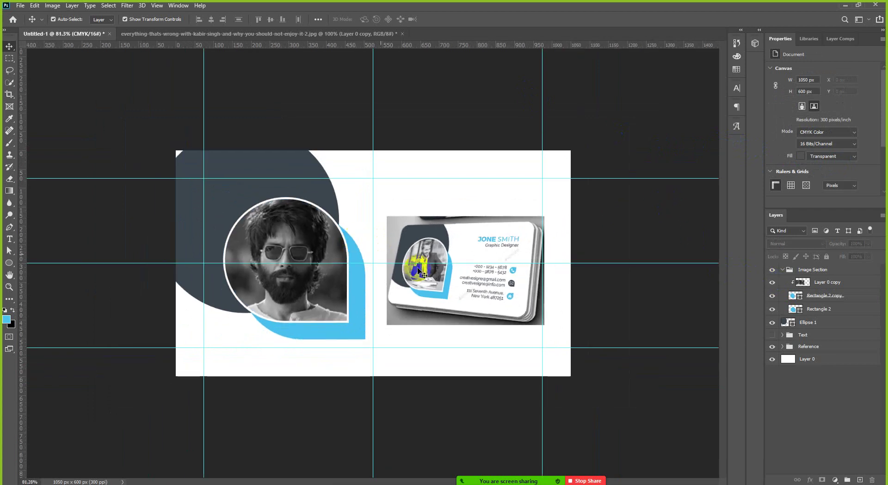
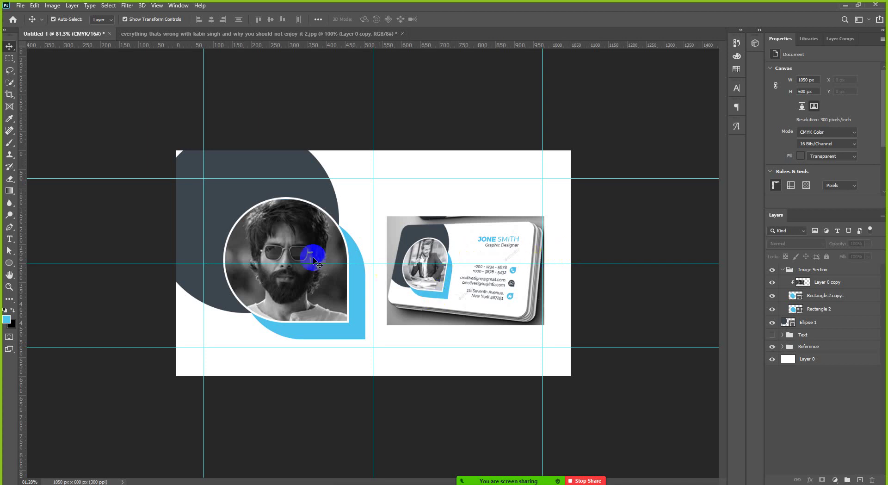
left_click(225, 166)
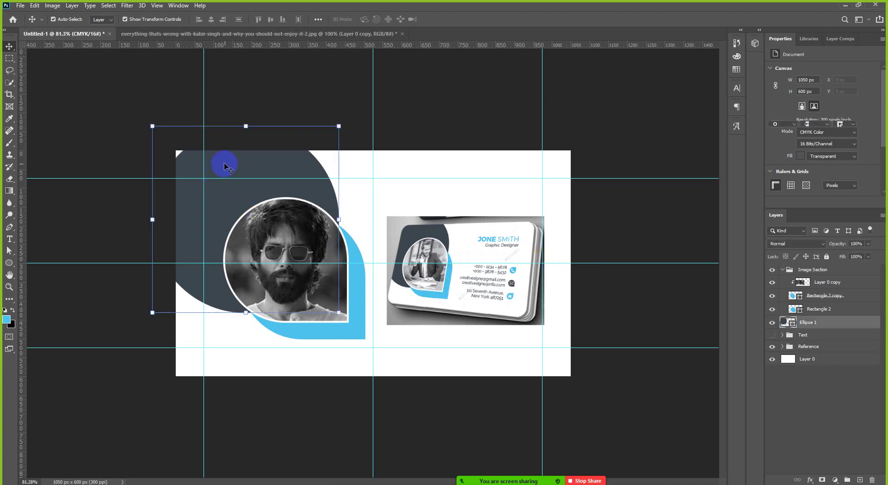
left_click(153, 126)
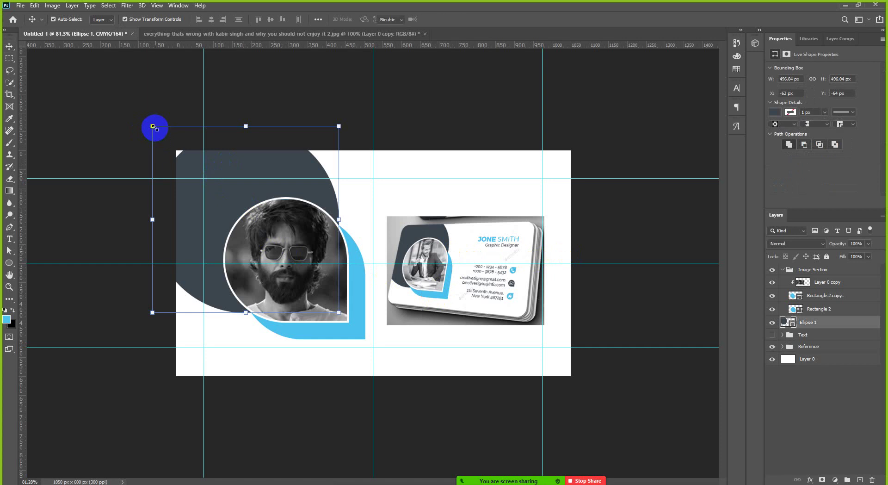
left_click_drag(153, 125, 141, 113)
left_click(458, 19)
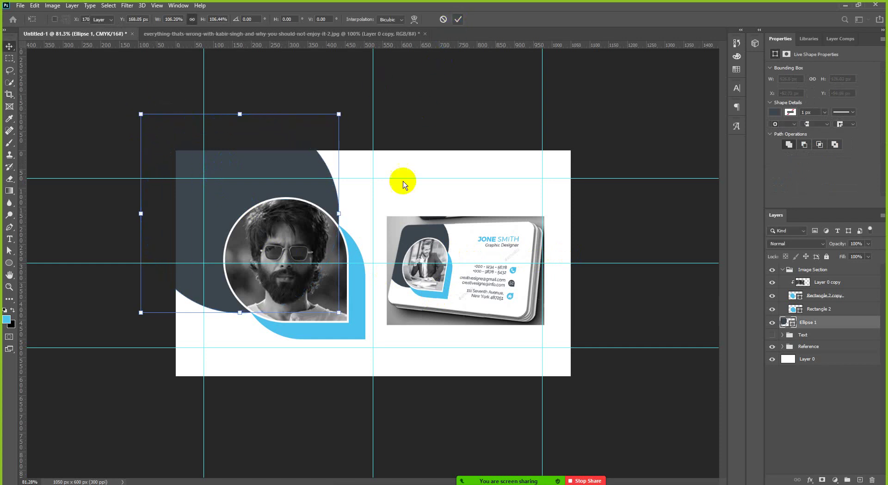
Step: Select both teardrop layers and move them up and left together to X 104.06 px, Y 104.06 px
scroll(337, 288, "up", 2)
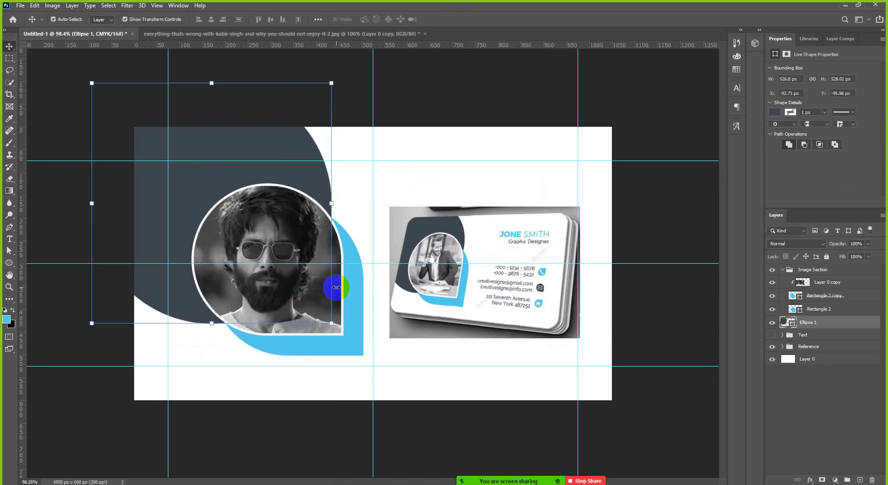
left_click(825, 310)
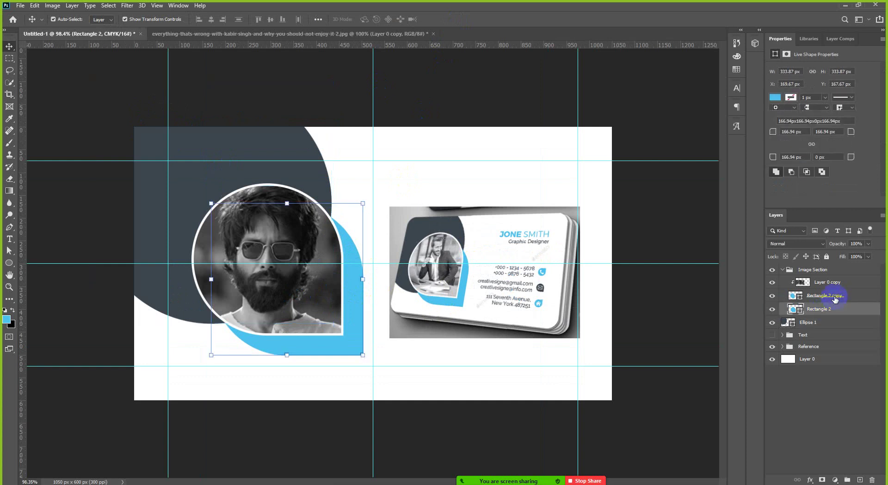
key("alt+shift+bracketright")
key("shift+Left")
key("shift+Left")
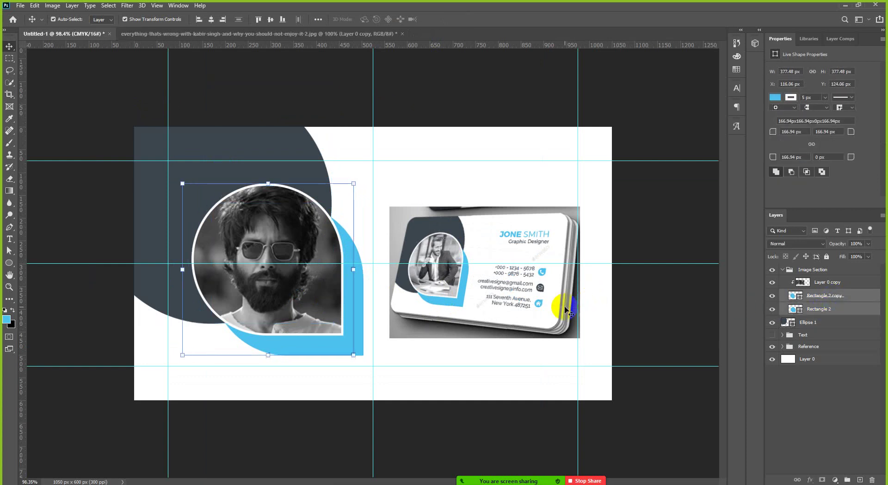
key("shift+Up")
key("shift+Up")
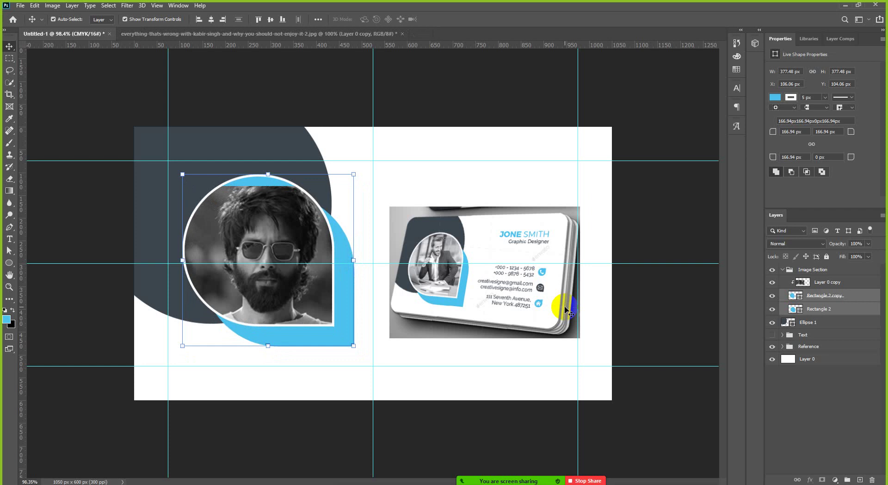
key("shift+Left")
key("Left")
key("Left")
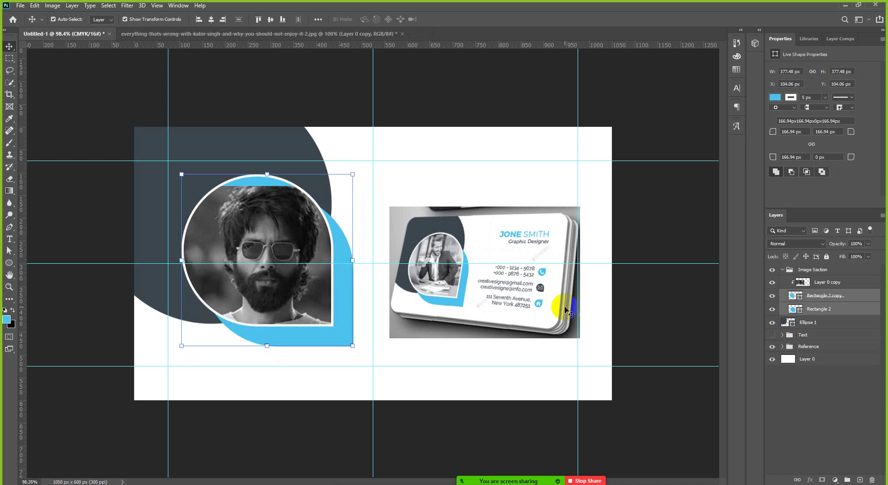
Step: Add the dark slate circle and the clipped portrait to the teardrop selection, scale everything to 105.88%, and deselect
left_click(148, 204, "shift")
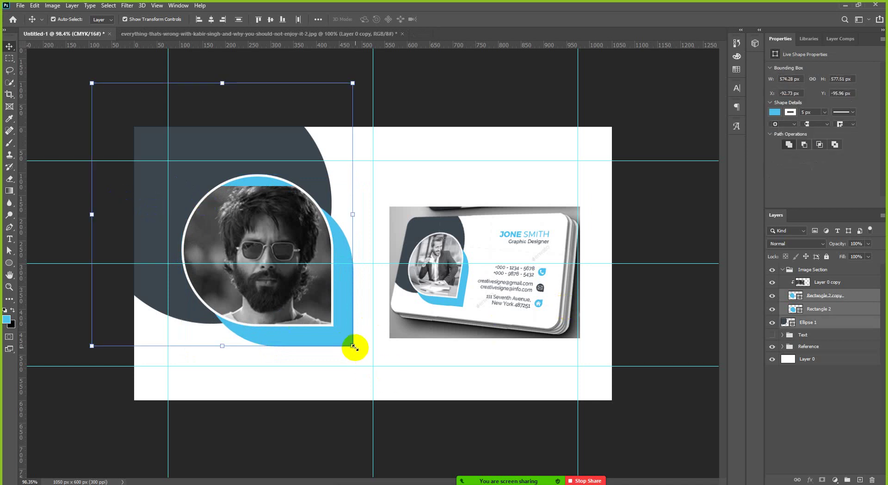
key("ctrl")
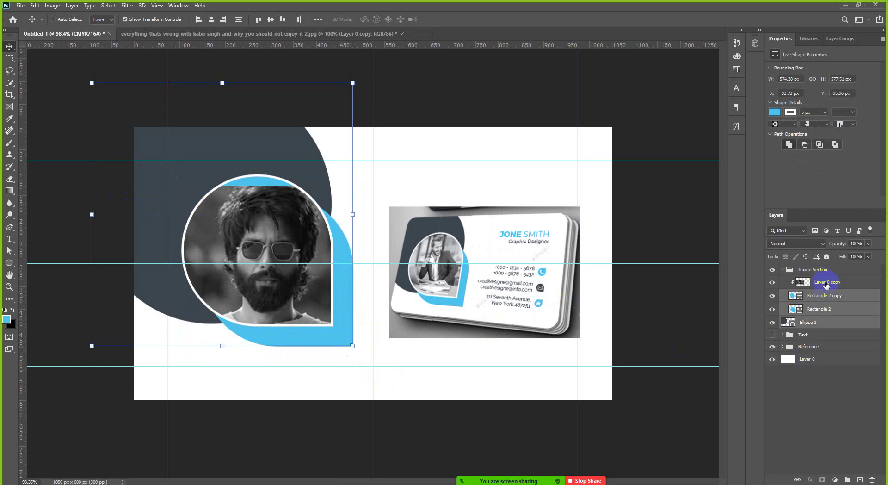
left_click(827, 283, "ctrl")
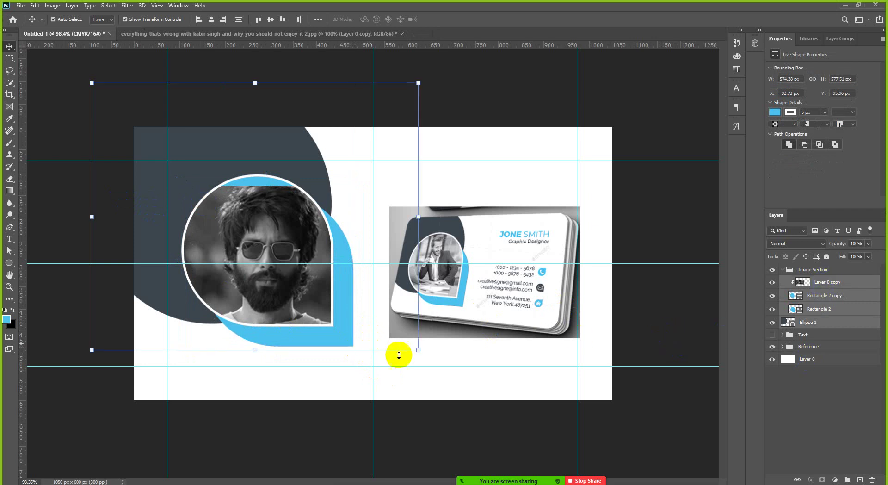
left_click(419, 350)
left_click_drag(419, 353, 437, 372)
left_click(458, 24)
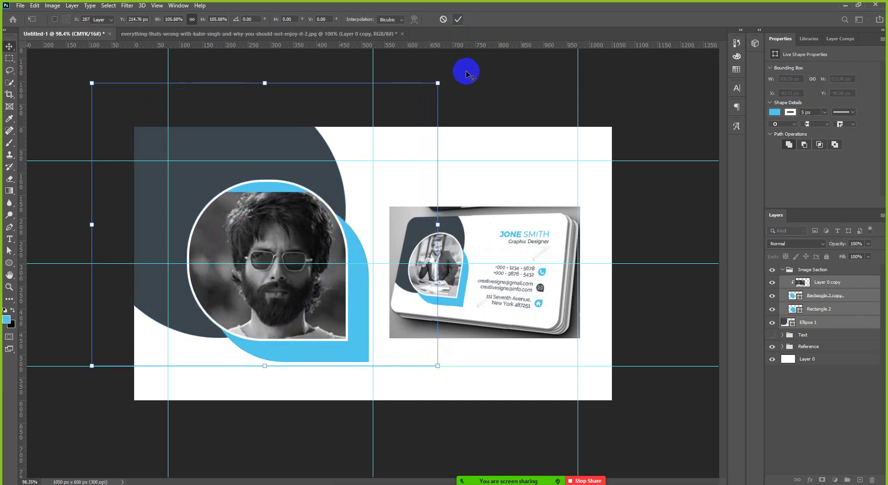
left_click(500, 86)
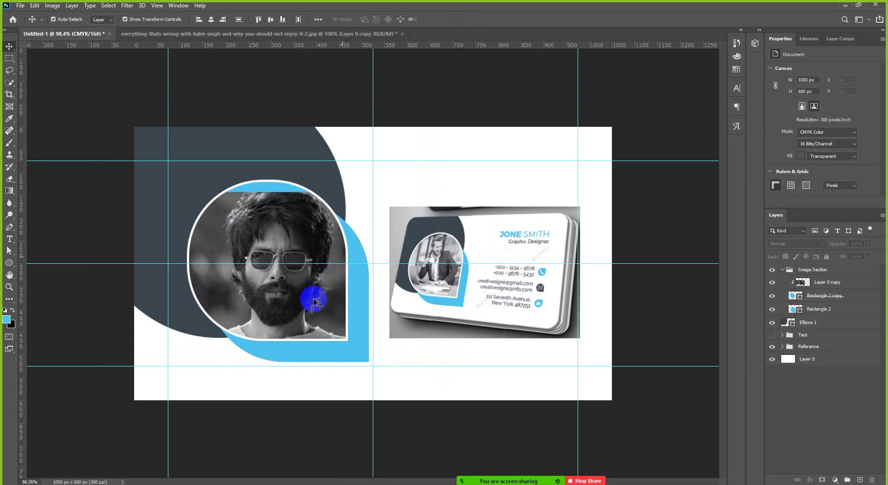
Step: Select the front teardrop and the clipped portrait layers together
left_click(824, 300)
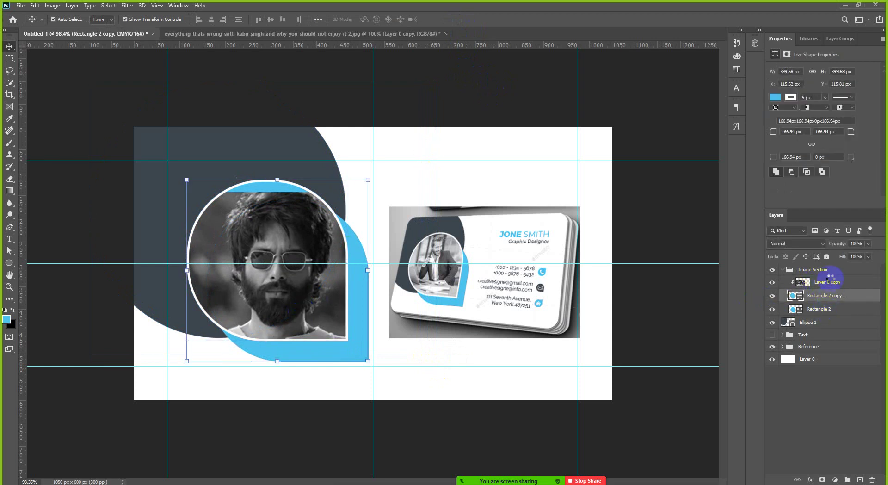
left_click(828, 282, "shift")
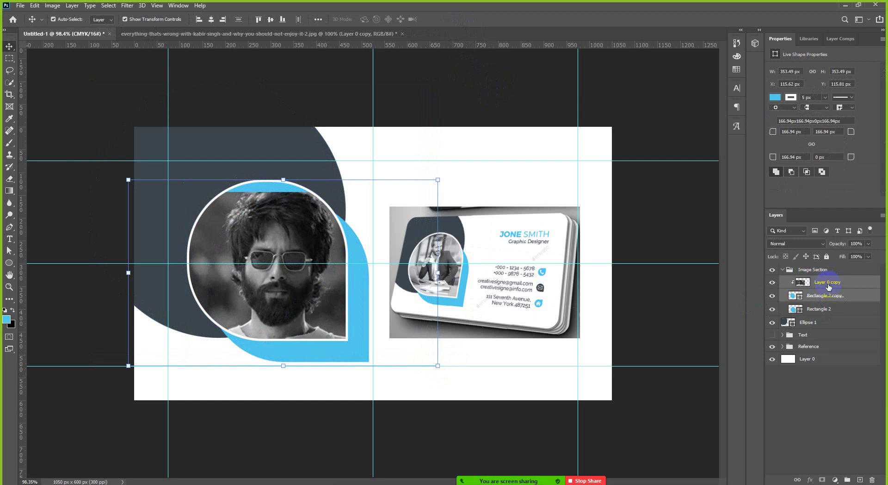
key("shift+Left")
key("shift+Left")
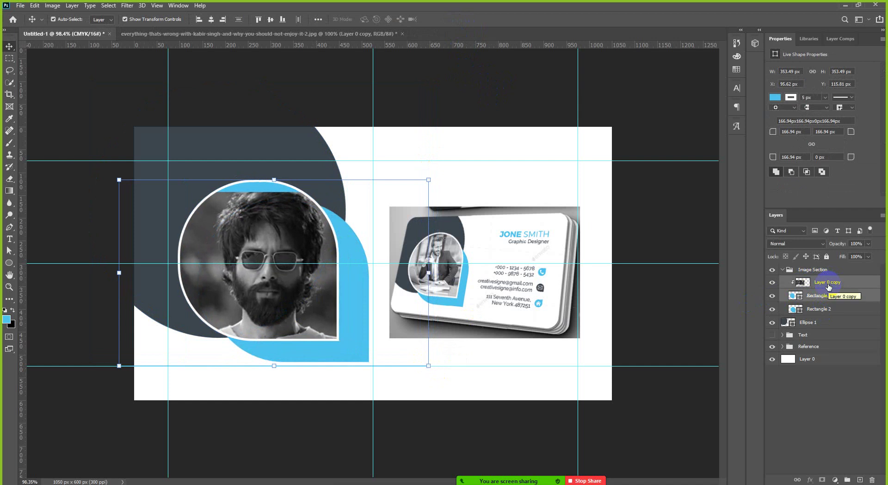
key("shift+Right")
key("shift+Right")
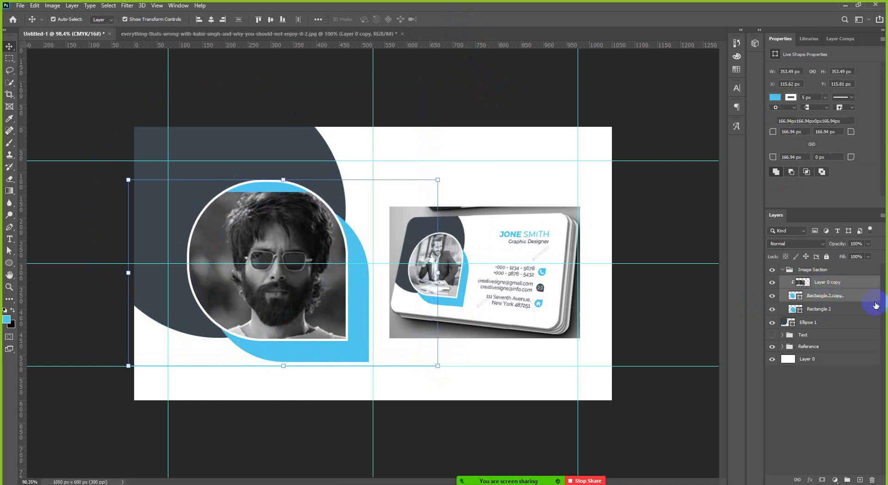
Step: Add the back teardrop to the selection, move the portrait and both teardrops 30 px left, and deselect
left_click(833, 312, "ctrl")
key("shift+Left")
key("shift+Left")
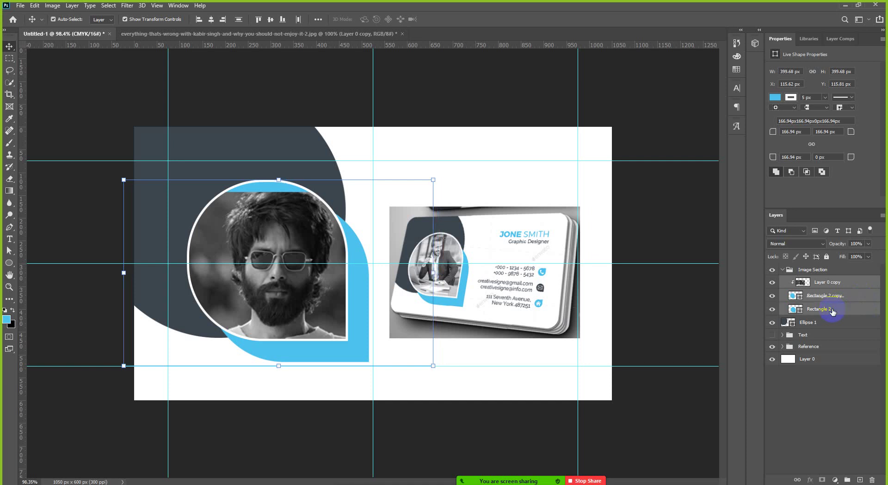
key("shift+Left")
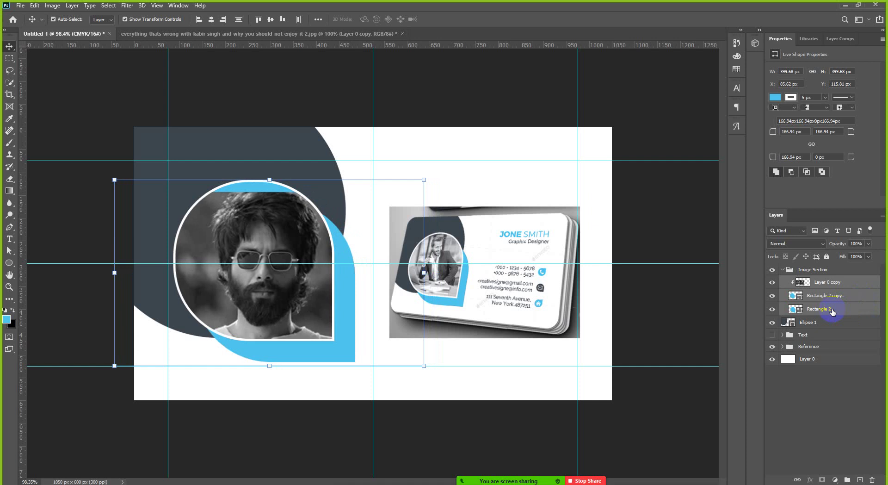
left_click(103, 218)
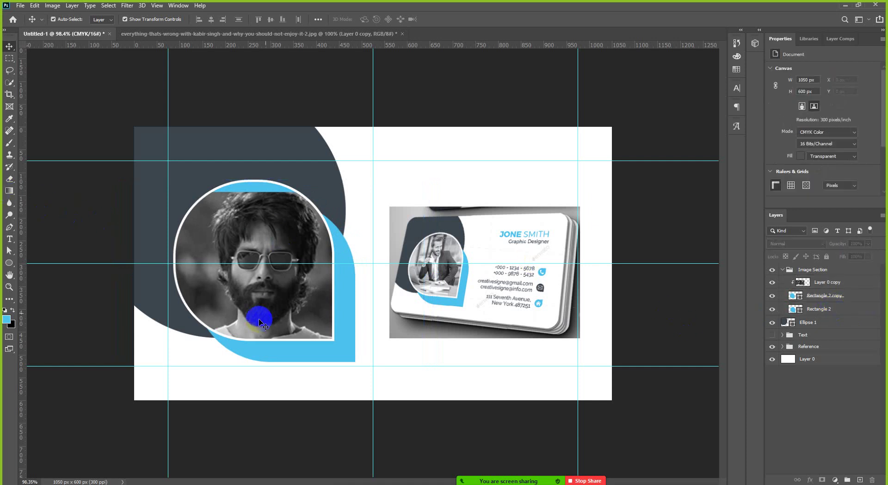
Step: Move the clipped portrait 30 px up to Y 113 px so it covers the top of the front teardrop
left_click(266, 238)
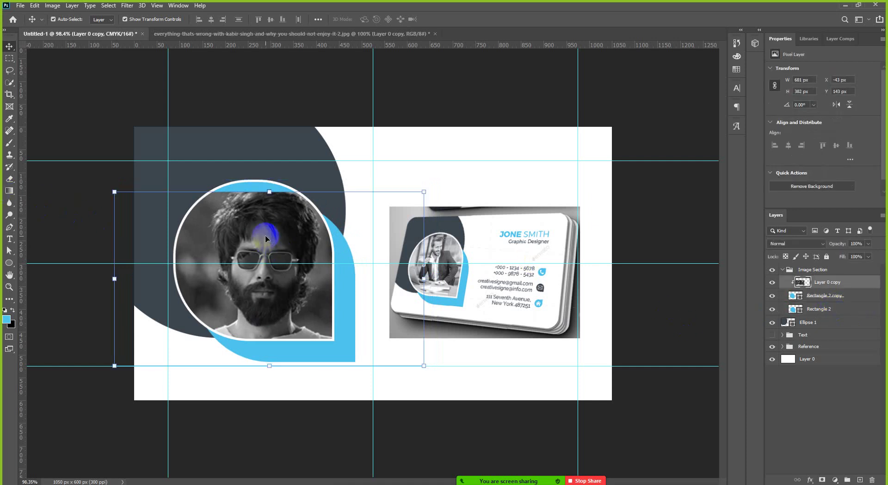
key("Up")
key("Up")
key("Up")
key("Up")
key("Up")
key("Up")
key("Up")
key("Up")
key("Up")
key("Up")
key("Up")
key("Up")
key("Up")
key("Up")
key("Up")
key("Up")
key("Up")
key("Up")
key("Up")
key("Up")
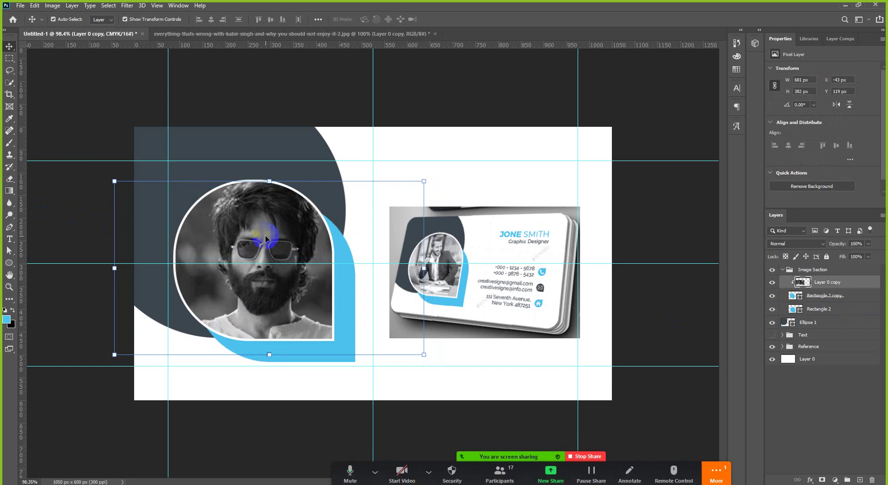
key("Up")
key("Up")
key("Up")
key("Up")
key("Up")
key("Up")
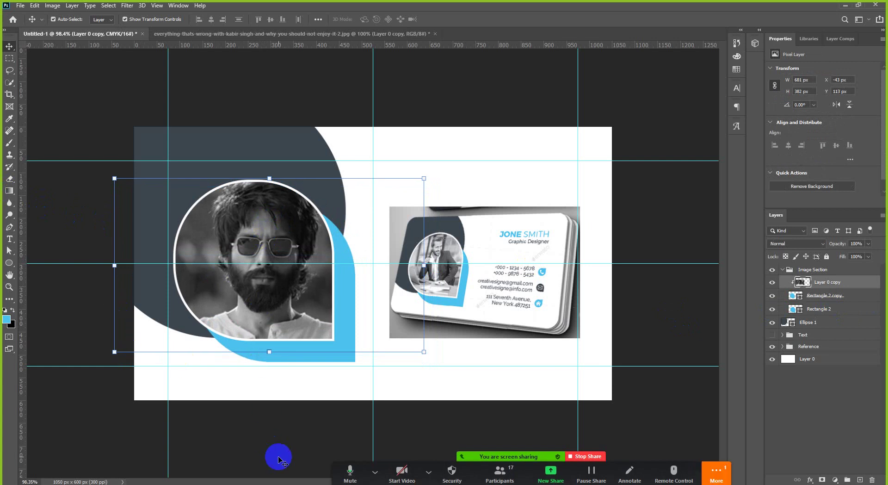
Step: Move the clipped portrait 20 px left to X -63 px to center the face in the teardrop, and deselect it
key("Left")
key("Left")
key("Left")
key("Left")
key("Left")
key("Left")
key("Left")
key("Left")
key("Left")
key("Left")
key("Left")
key("Left")
key("Left")
key("Left")
key("Left")
key("Left")
key("Left")
key("Left")
key("Left")
key("Left")
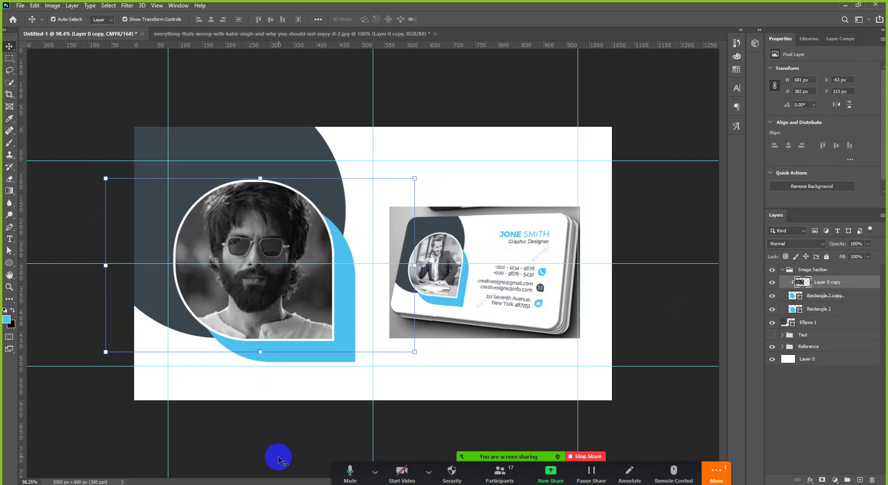
left_click(279, 459)
Step: Collapse the Reference and Image Section layer groups, leaving the Text group hidden
scroll(348, 347, "down", 1)
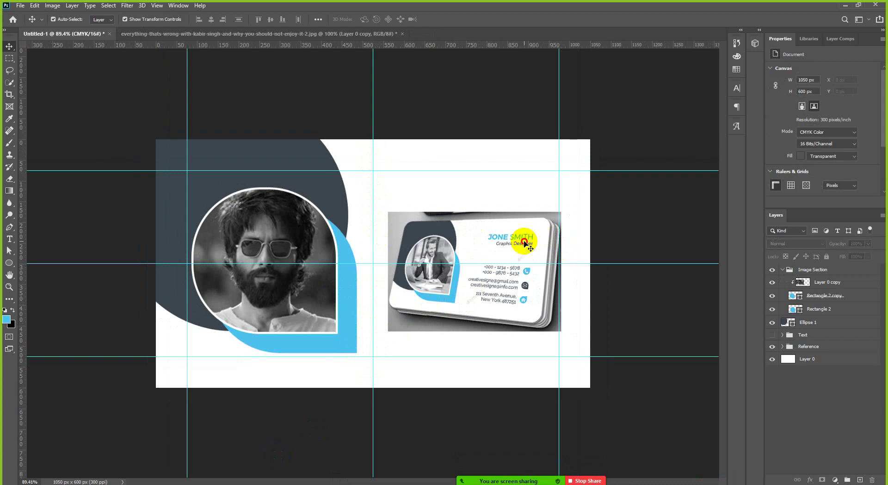
mouse_move(523, 241)
left_mouse_down()
mouse_move(568, 200)
mouse_move(525, 241)
left_mouse_up()
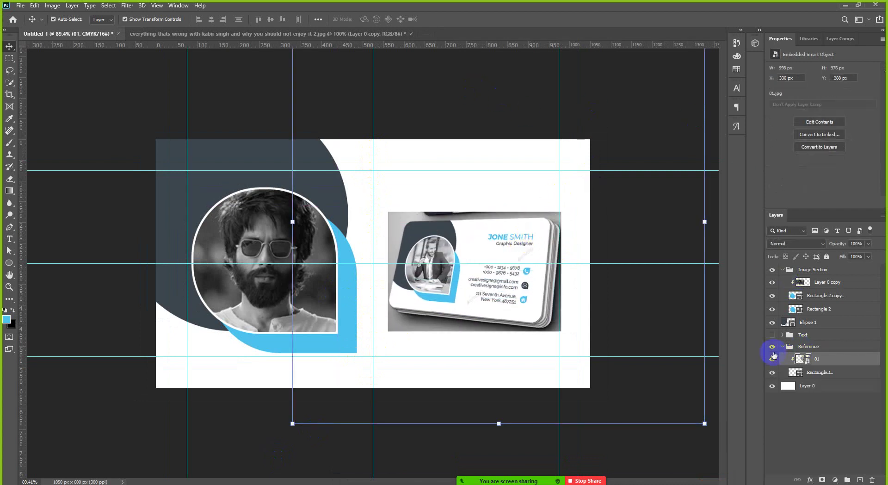
left_click(786, 348)
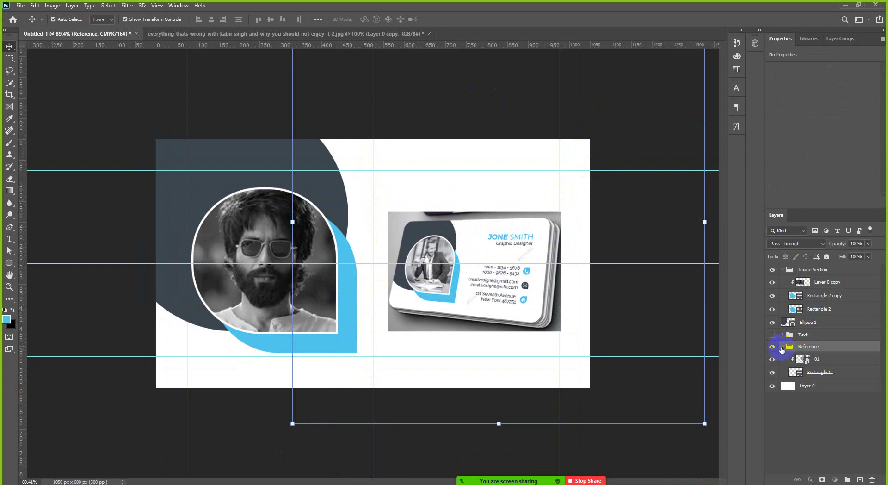
left_click(784, 346)
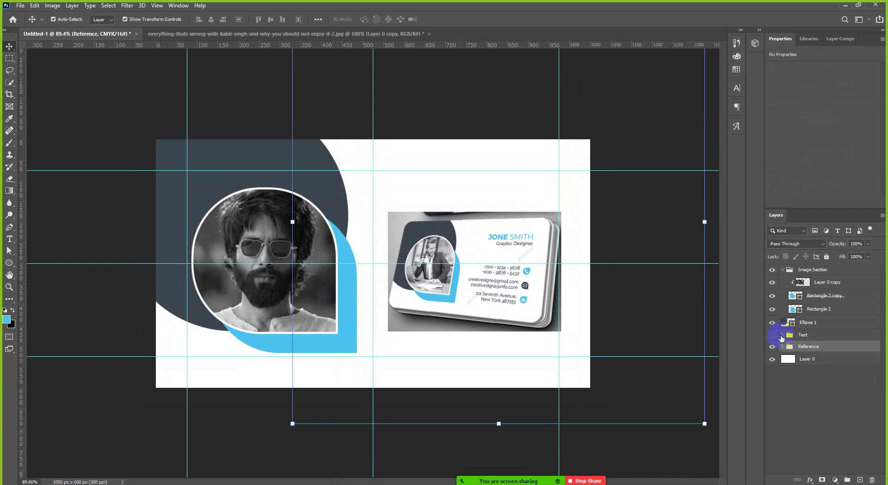
left_click(773, 335)
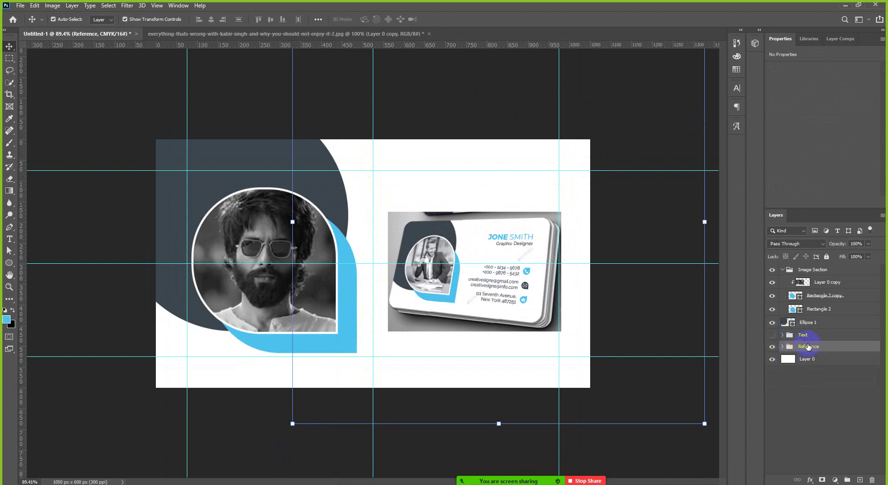
left_click(783, 269)
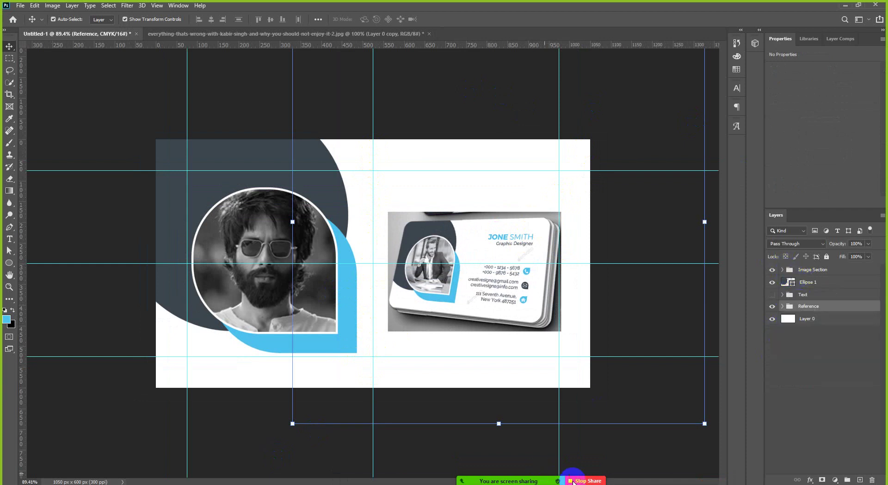
mouse_move(575, 482)
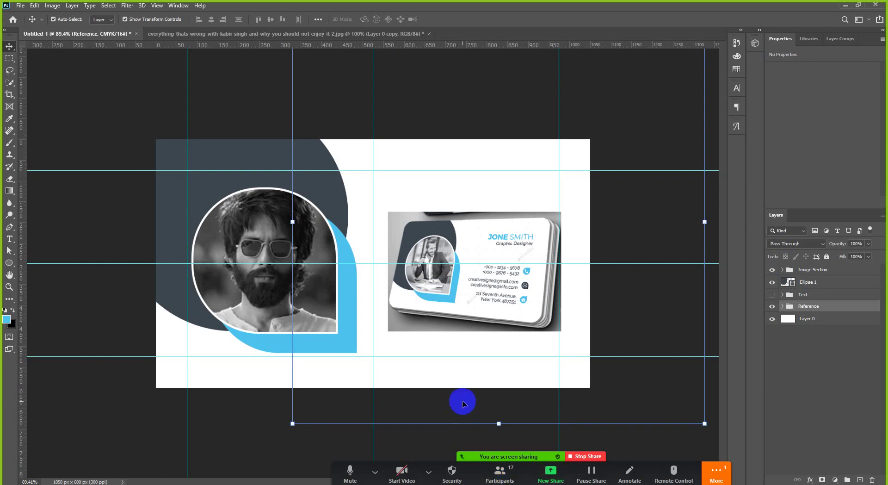
Step: Select the dark slate circle and move it 40 px left to X -132.75 px
left_click(255, 157)
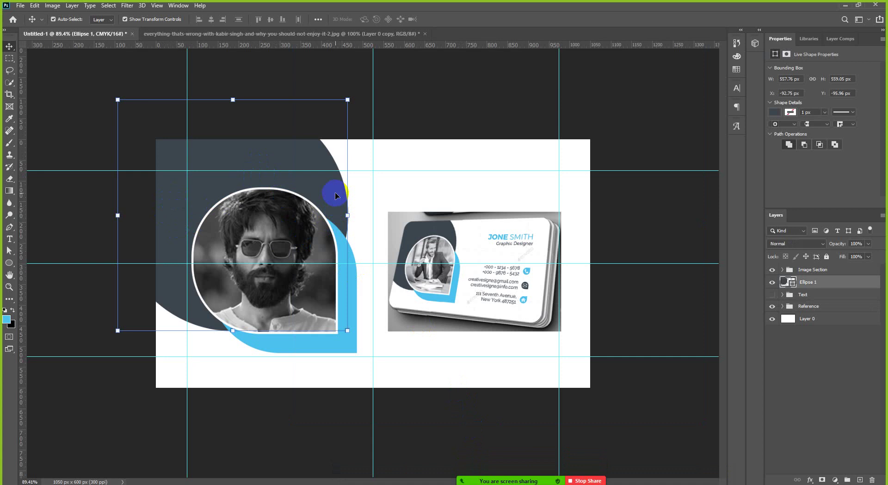
key("shift+Left")
key("shift+Left")
key("shift+Left")
key("shift+Left")
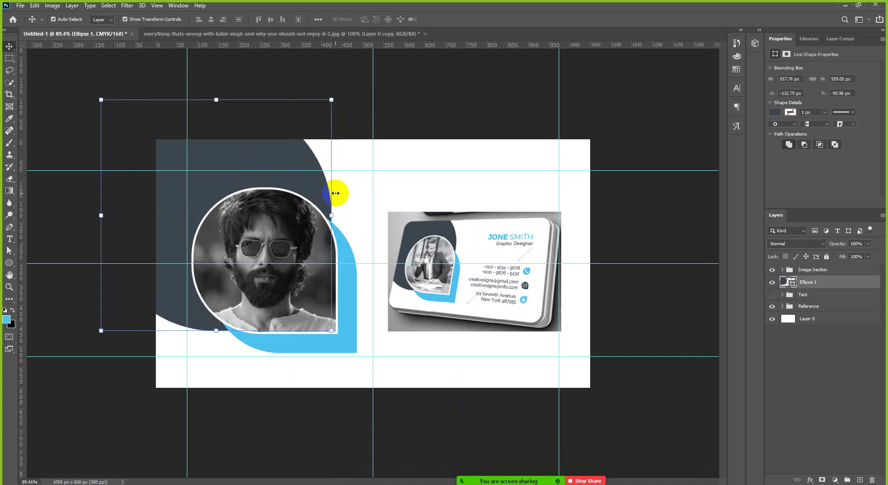
Step: Nudge the dark slate circle to X -143.75 px and Y -113.96 px, and deselect it
key("shift+Left")
key("Left")
key("Left")
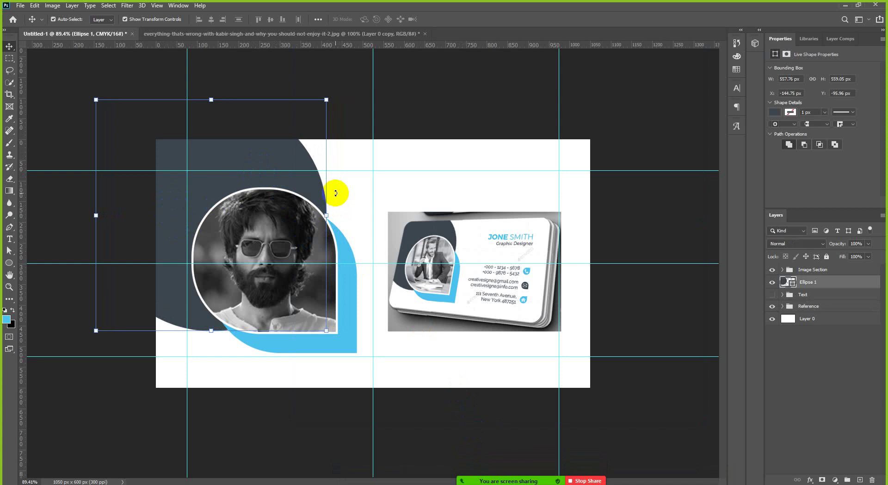
key("Up")
key("Up")
key("Up")
key("Up")
key("Up")
key("Up")
key("Up")
key("Up")
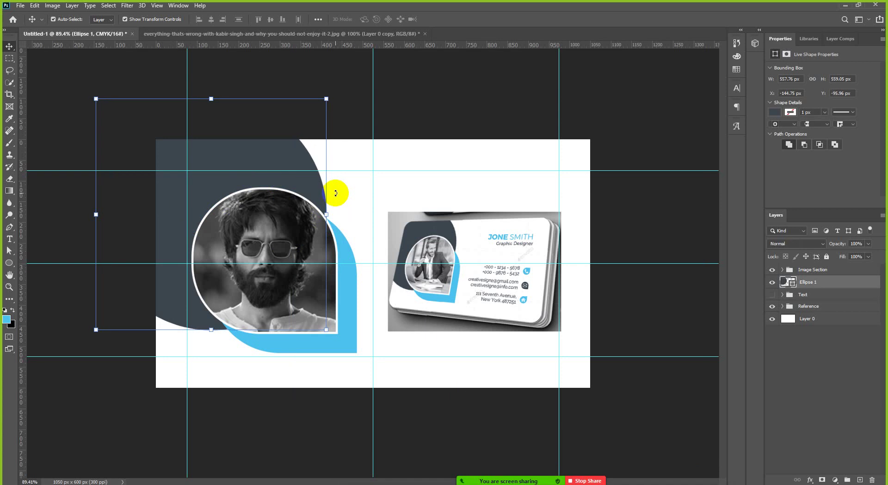
key("Up")
key("Up")
key("Up")
key("Up")
key("Up")
key("Up")
key("Up")
key("Up")
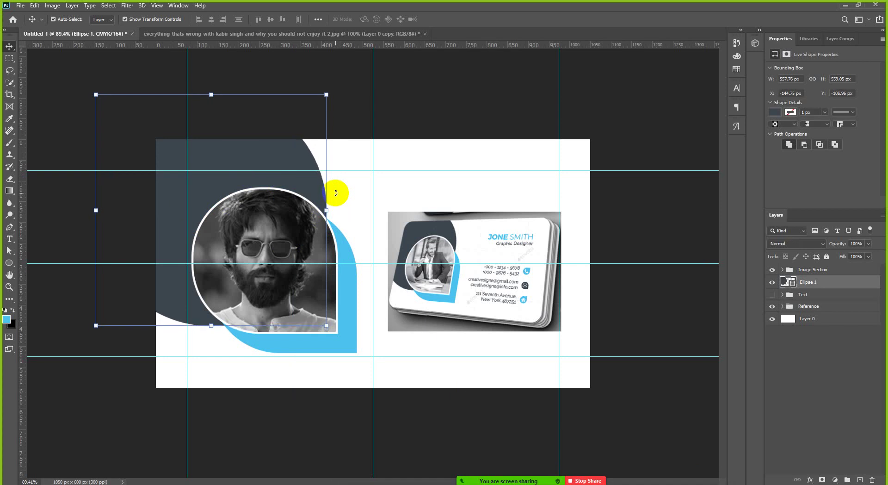
key("Right")
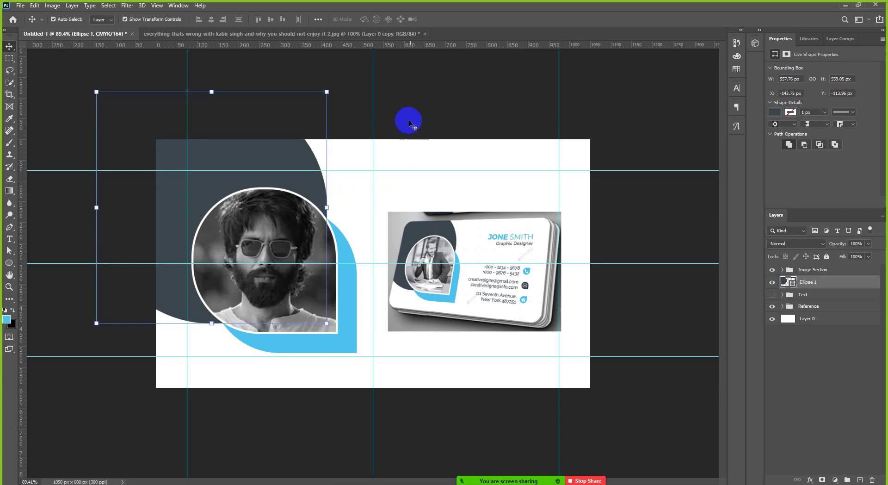
left_click(409, 114)
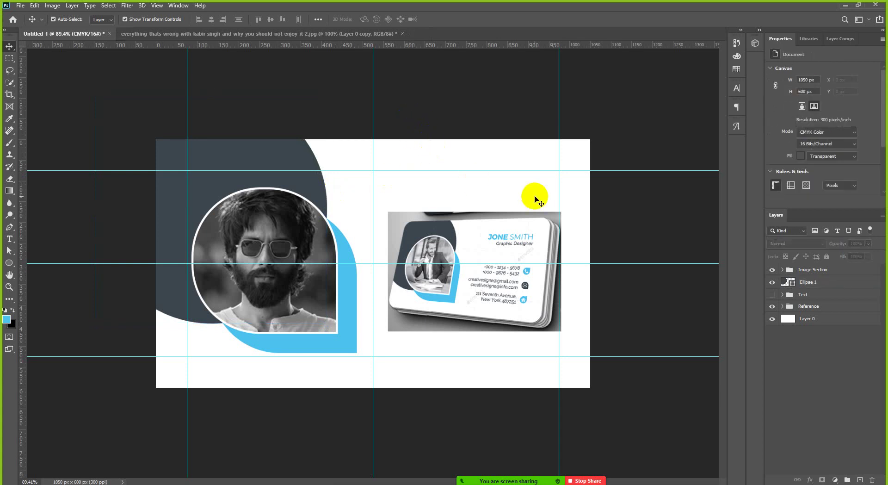
scroll(535, 199, "down", 1)
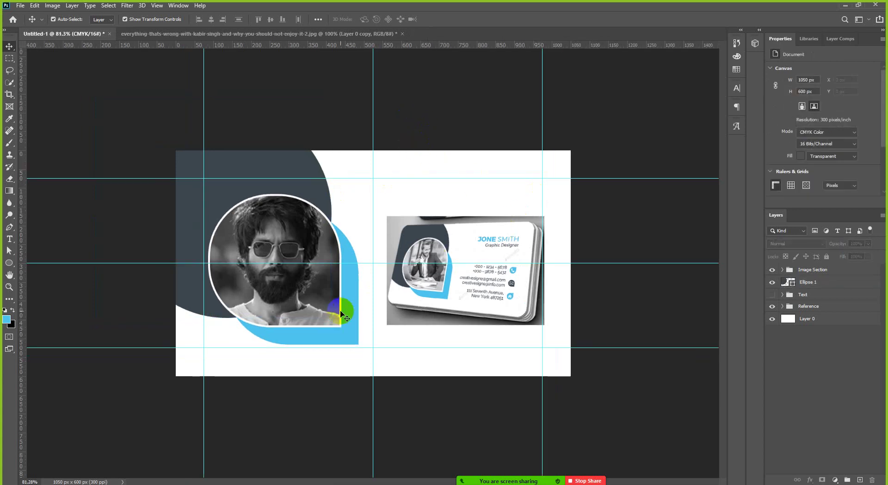
scroll(343, 315, "down", 1)
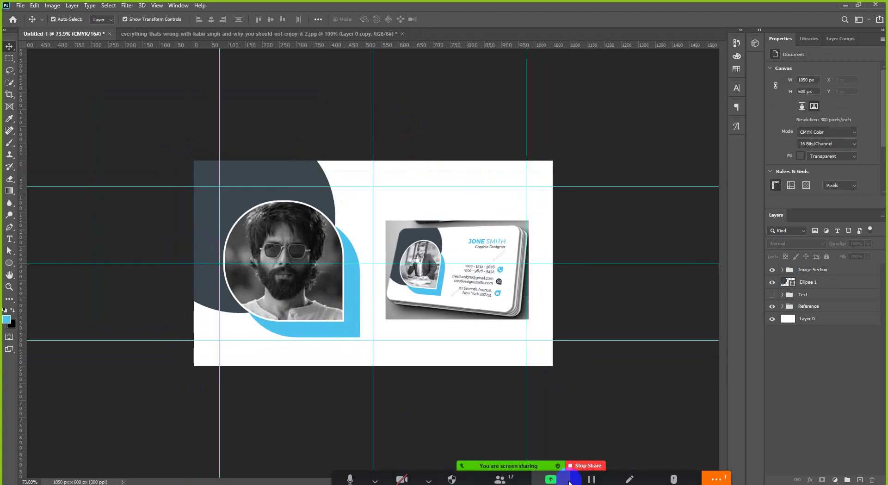
left_click(507, 473)
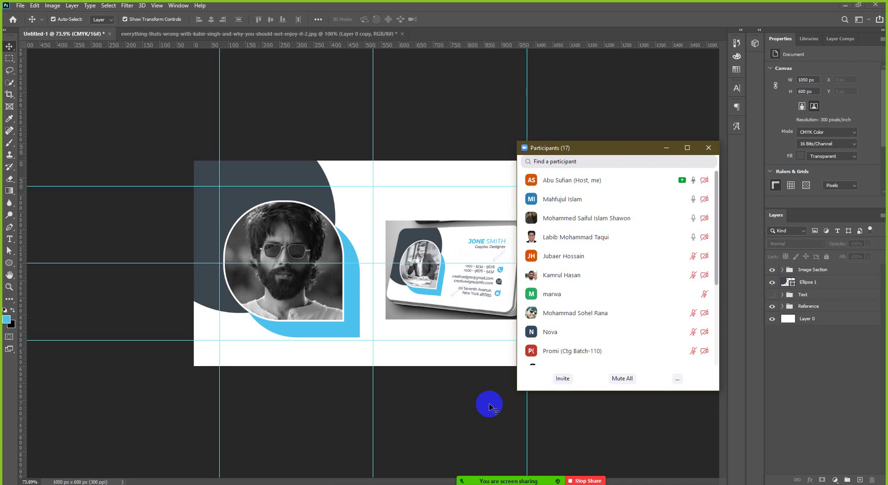
left_click(666, 148)
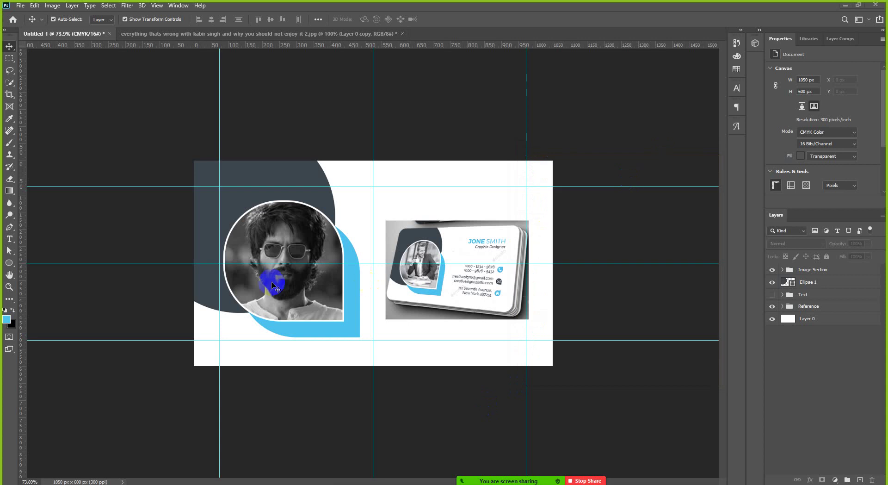
key("ctrl+plus")
scroll(277, 270, "down", 1)
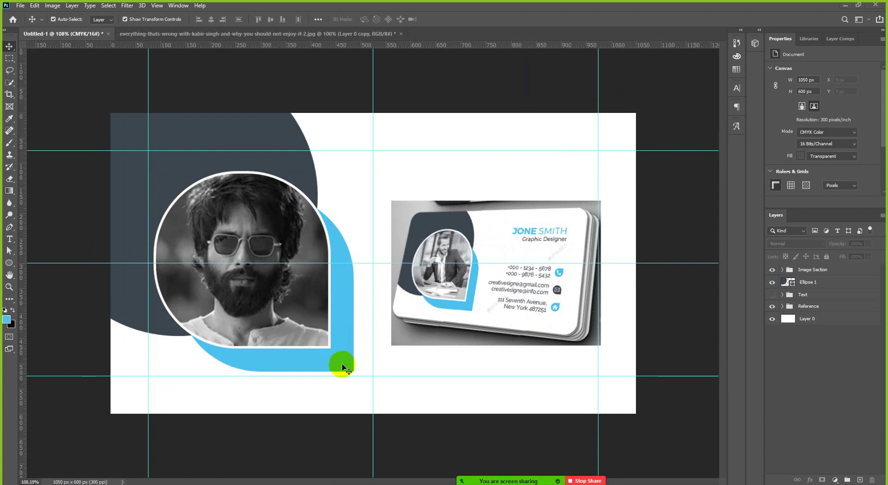
scroll(341, 363, "down", 1)
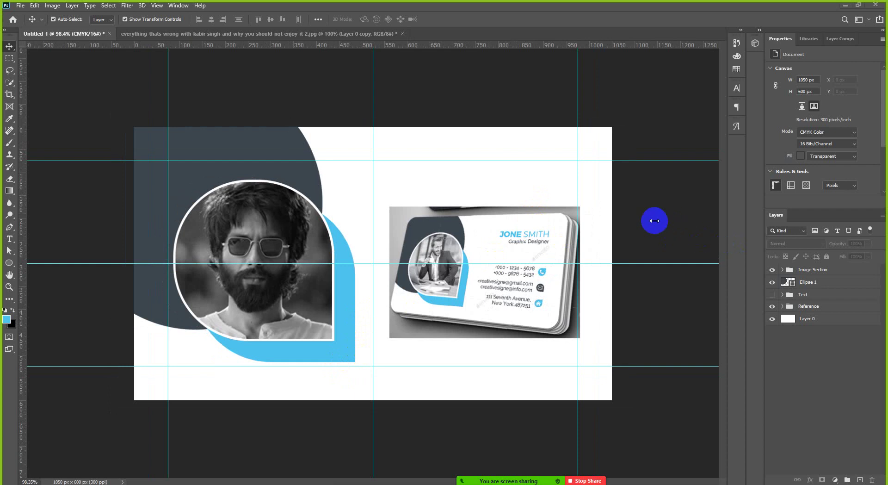
left_click(506, 143)
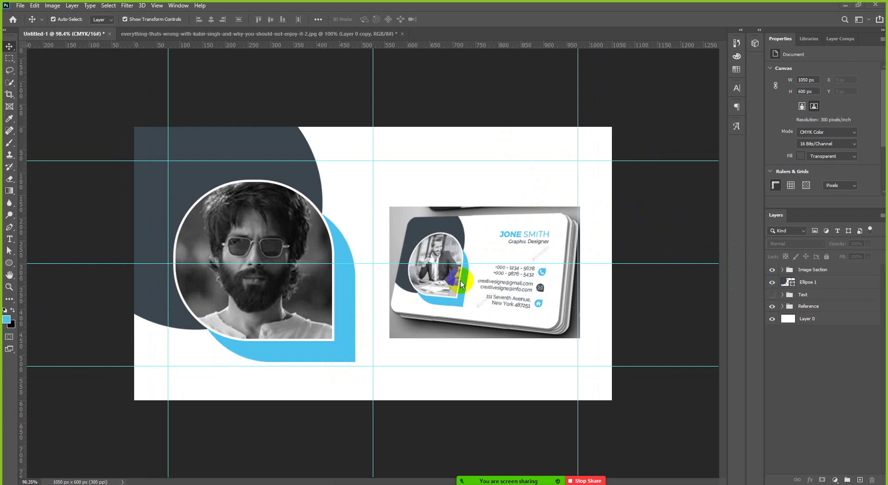
left_click(772, 294)
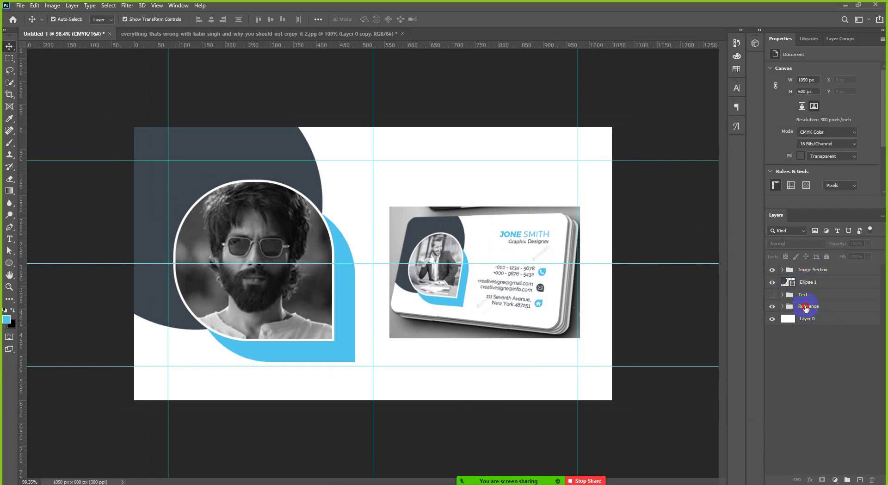
Step: Select the Reference group and move it 90 px down and 10 px left
left_click(783, 305)
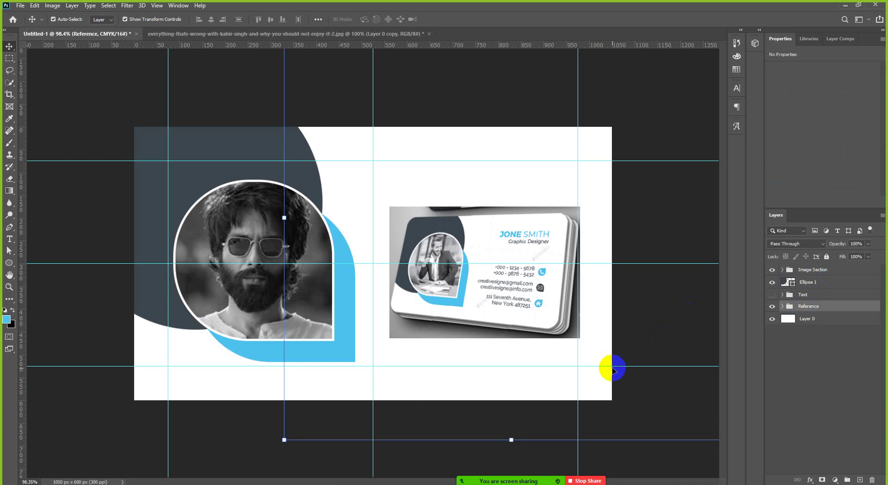
key("shift+Down")
key("shift+Down")
key("shift+Down")
key("shift+Down")
key("shift+Down")
key("shift+Down")
key("shift+Down")
key("shift+Down")
key("shift+Down")
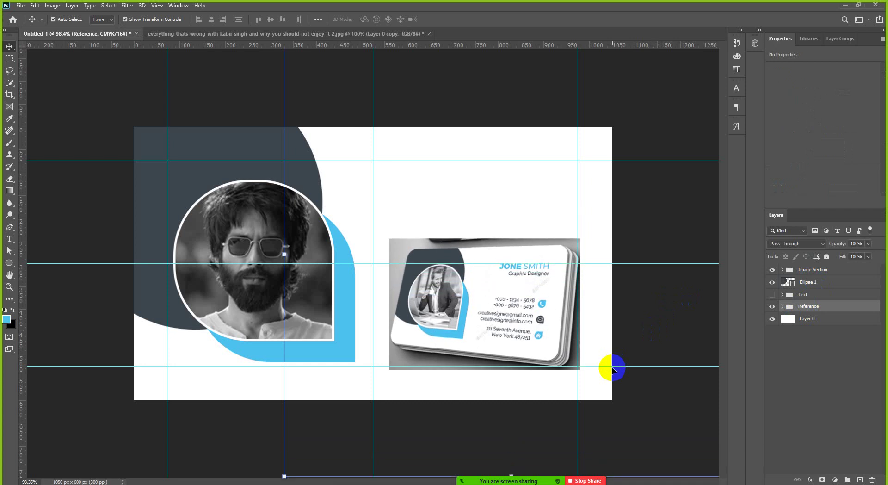
key("shift+Left")
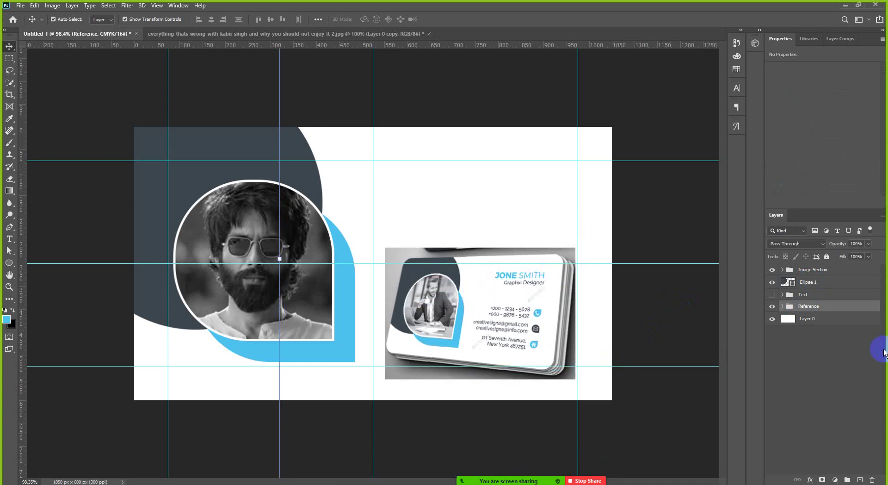
Step: Hide the Image Section group and the slate circle layer together
left_click(823, 270)
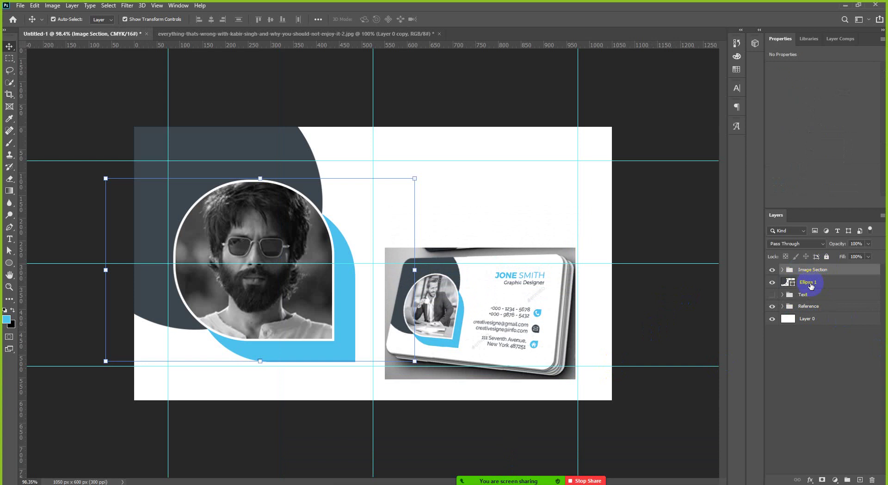
left_click(810, 283, "shift")
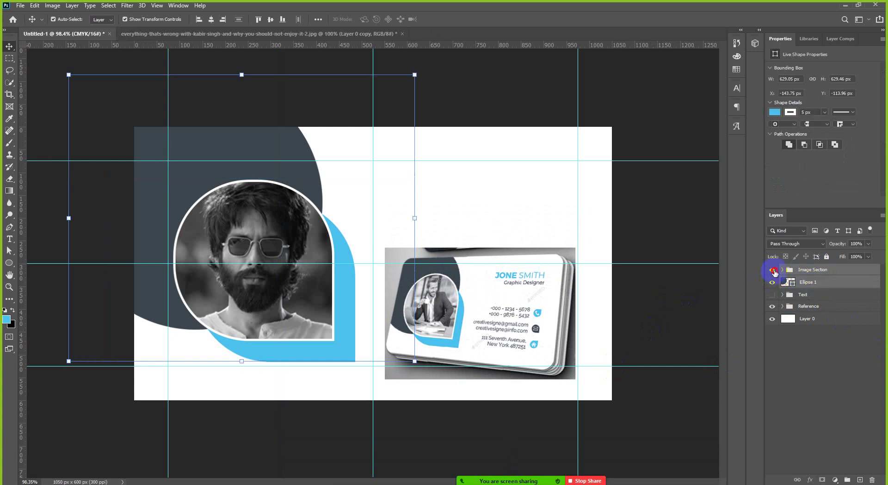
key("ctrl+comma")
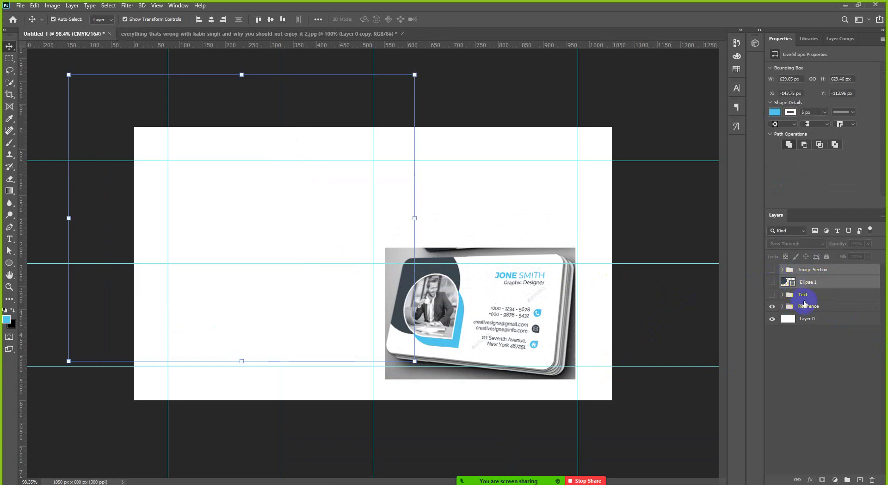
Step: Move the Reference group to the card's upper left so the image's corner meets the left and top margin guides
left_click(788, 307)
key("shift+Left")
key("shift+Left")
key("shift+Left")
key("shift+Left")
key("shift+Left")
key("shift+Left")
key("shift+Left")
key("shift+Left")
key("shift+Left")
key("shift+Left")
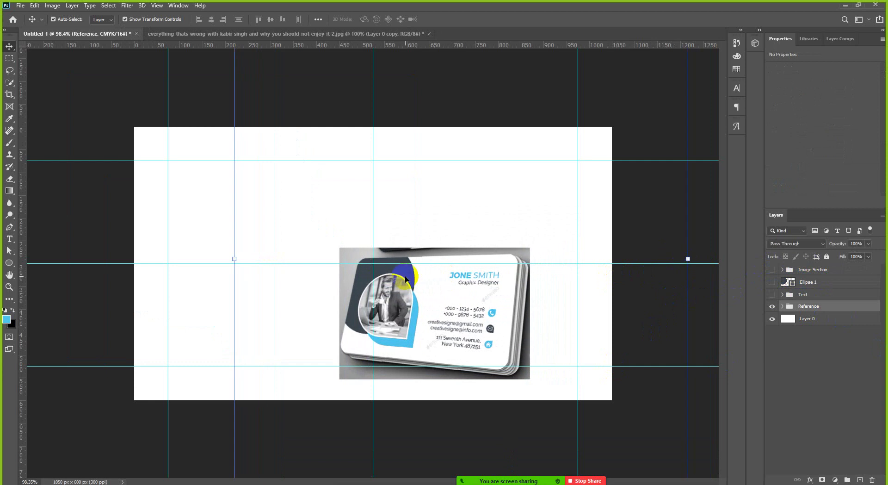
left_click_drag(382, 280, 228, 189)
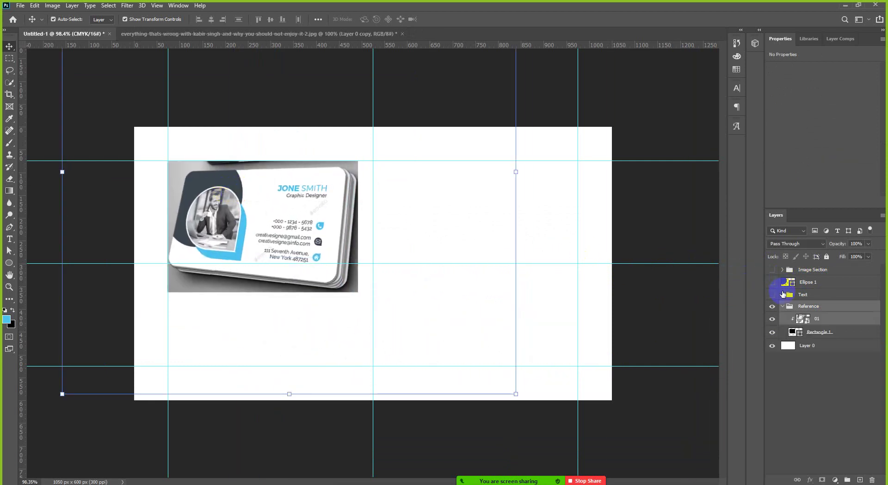
Step: Make the Text group visible again and select it as a whole
left_click(783, 294)
left_click(780, 296)
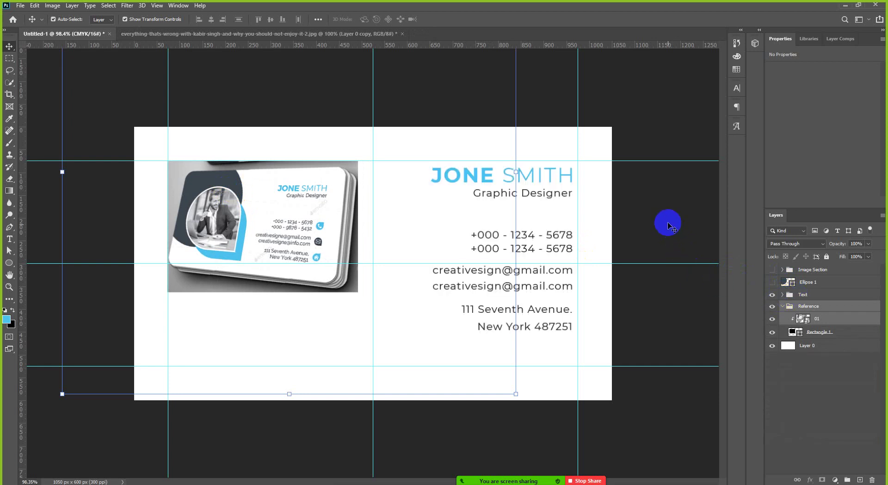
left_click(669, 222)
scroll(381, 199, "up", 2)
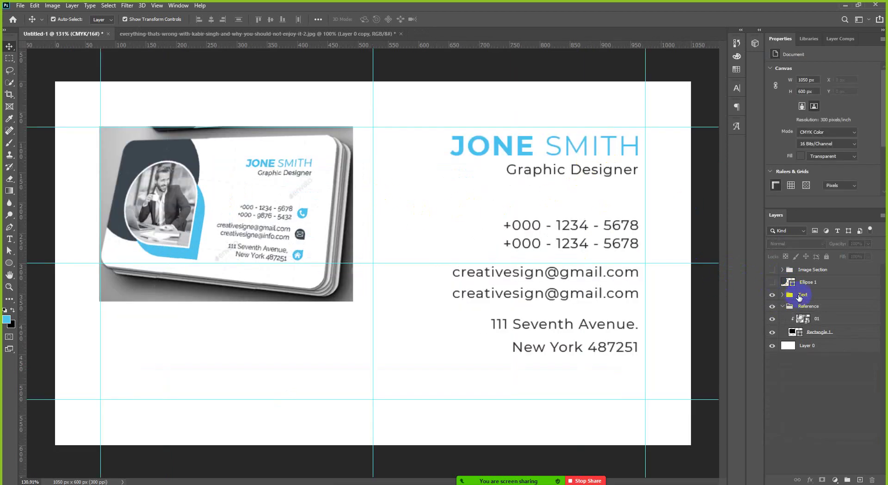
left_click(803, 295)
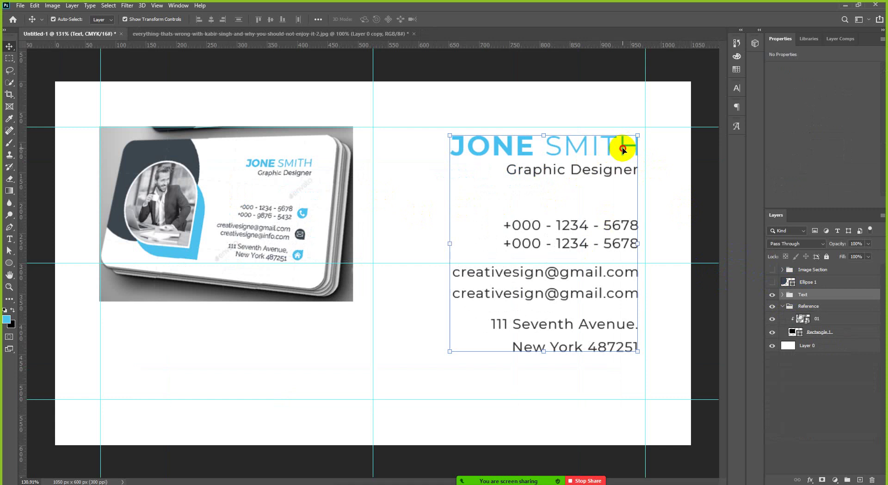
left_click_drag(623, 149, 627, 148)
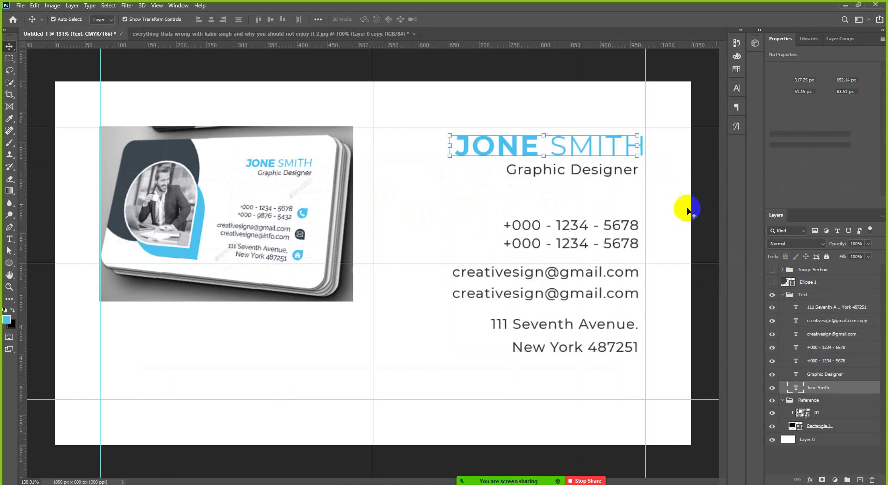
left_click(784, 295)
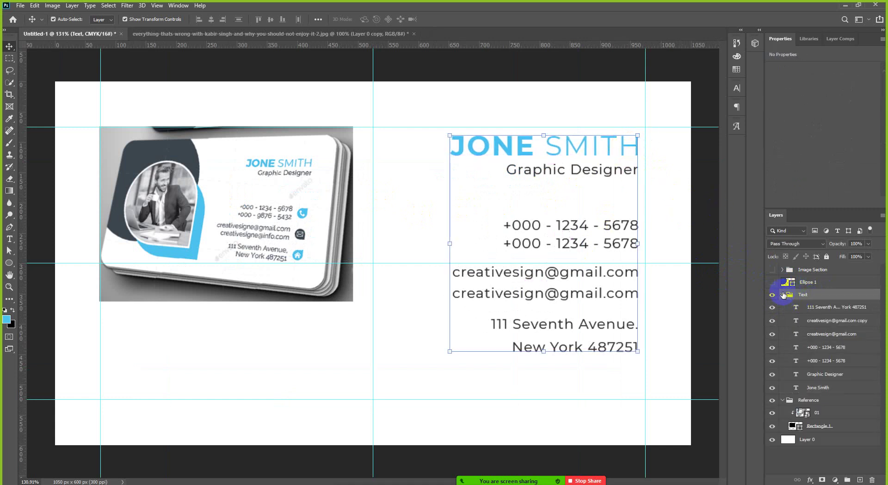
left_click(782, 295)
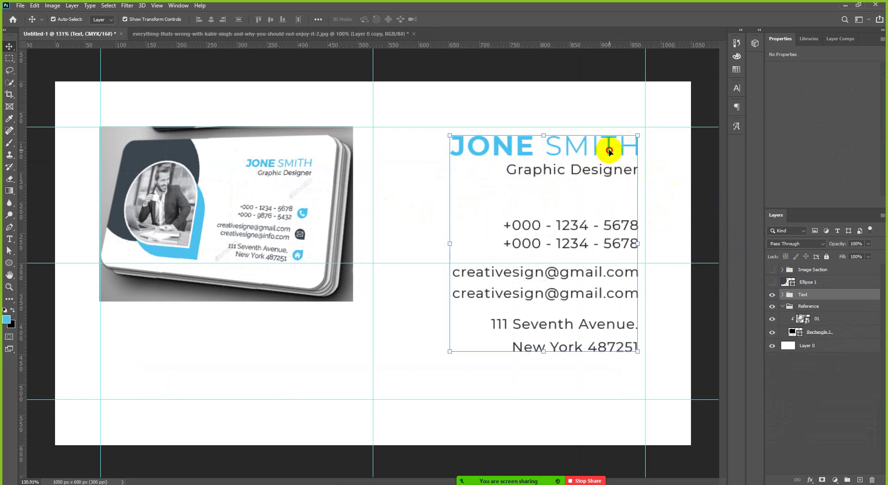
Step: Move the whole Text group up and right so it sits flush with the top and right margin guides, and deselect it
left_click_drag(609, 151, 619, 139)
left_click(709, 160)
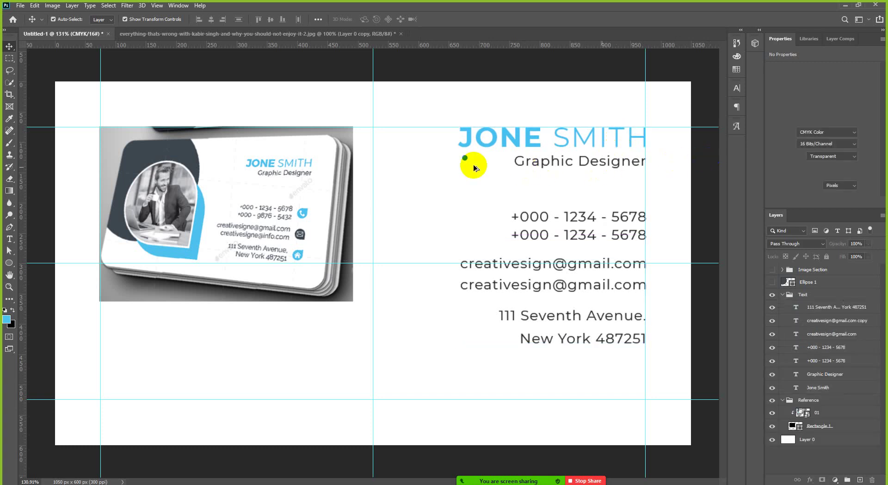
scroll(468, 162, "up", 3)
left_click(465, 159)
scroll(468, 166, "down", 4)
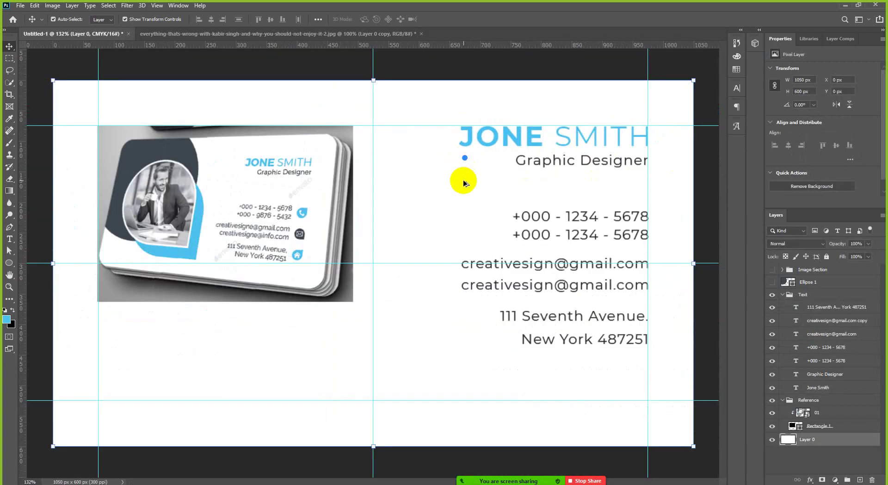
left_click(681, 192)
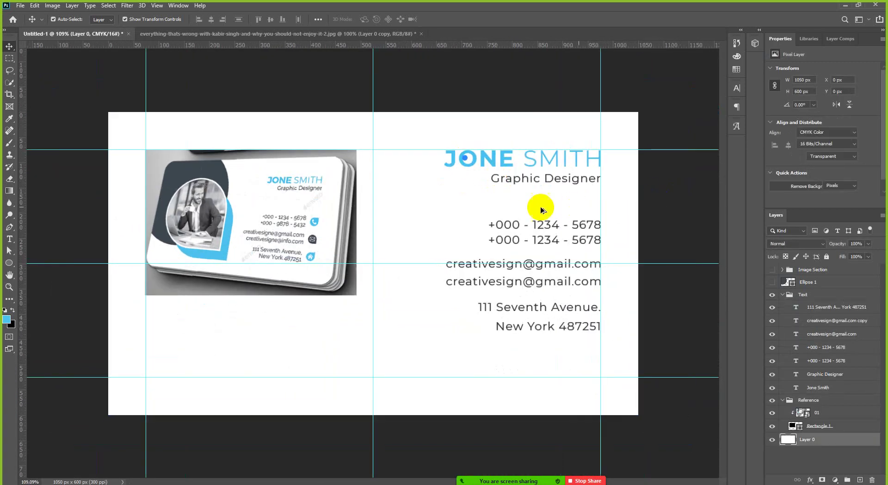
scroll(535, 206, "down", 2)
scroll(529, 216, "up", 1)
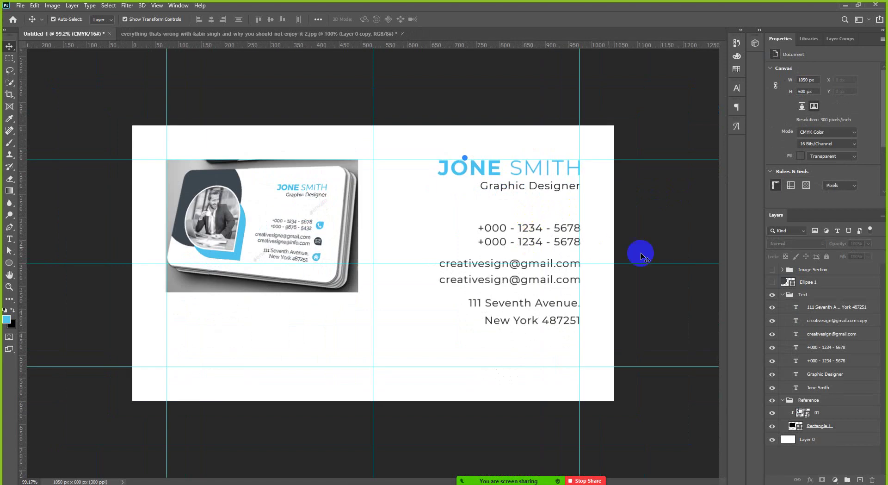
Step: Collapse the Text group in the layer list
scroll(328, 233, "up", 1)
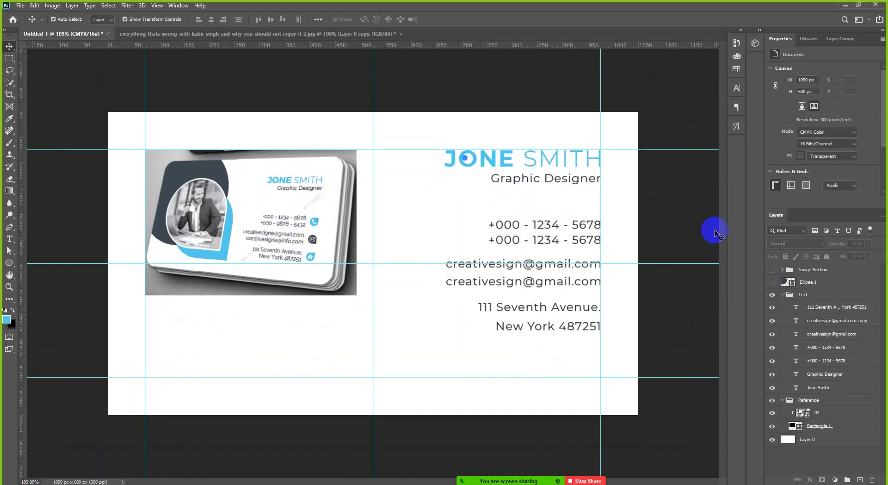
left_click(783, 296)
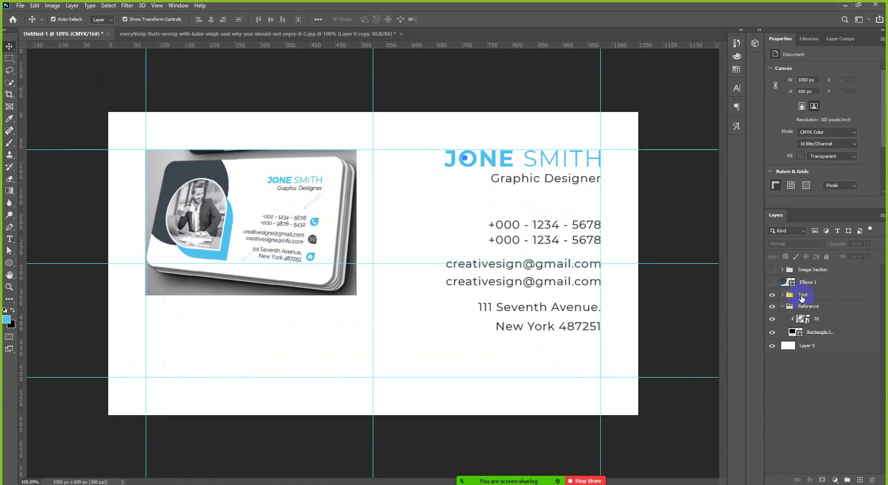
left_click(789, 295)
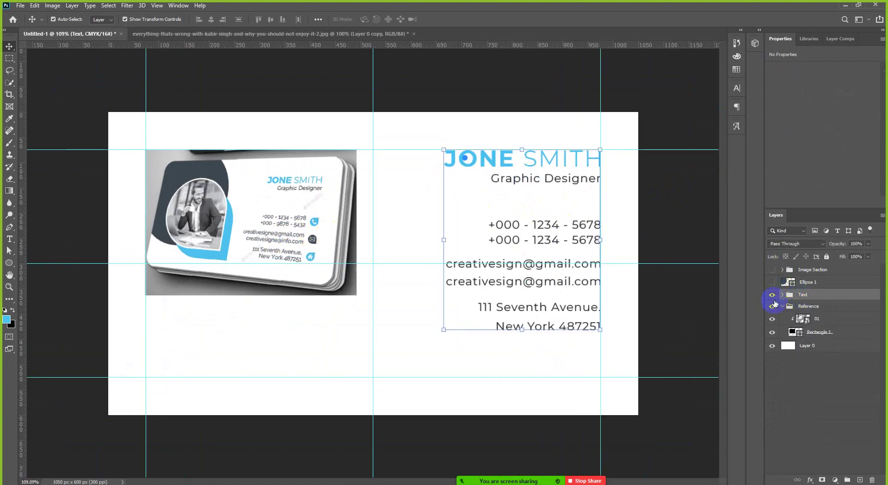
left_click(503, 162)
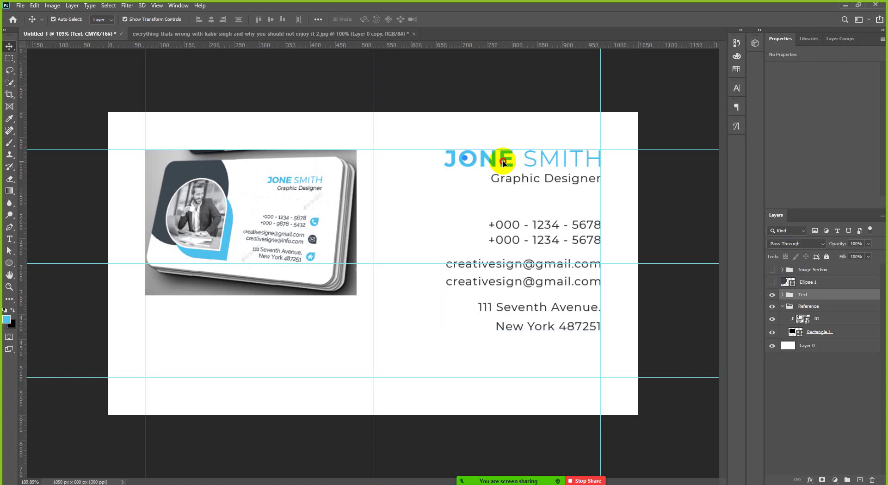
mouse_move(503, 162)
left_mouse_down()
mouse_move(485, 166)
mouse_move(506, 164)
mouse_move(488, 174)
mouse_move(509, 158)
mouse_move(503, 164)
left_mouse_up()
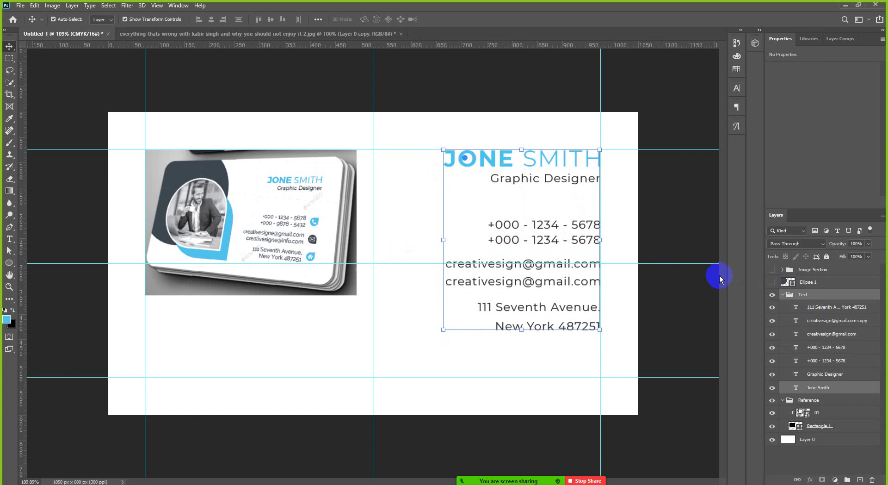
left_click(640, 225)
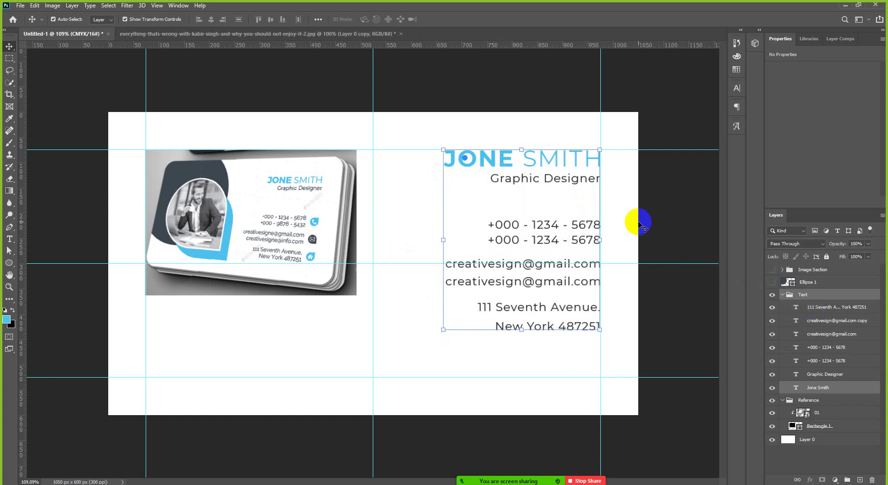
left_click(786, 300)
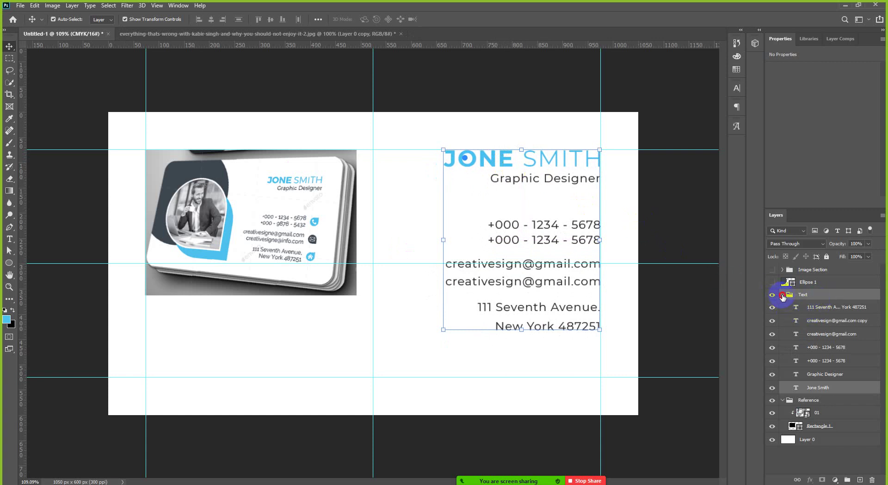
left_click(782, 295)
left_click(689, 215)
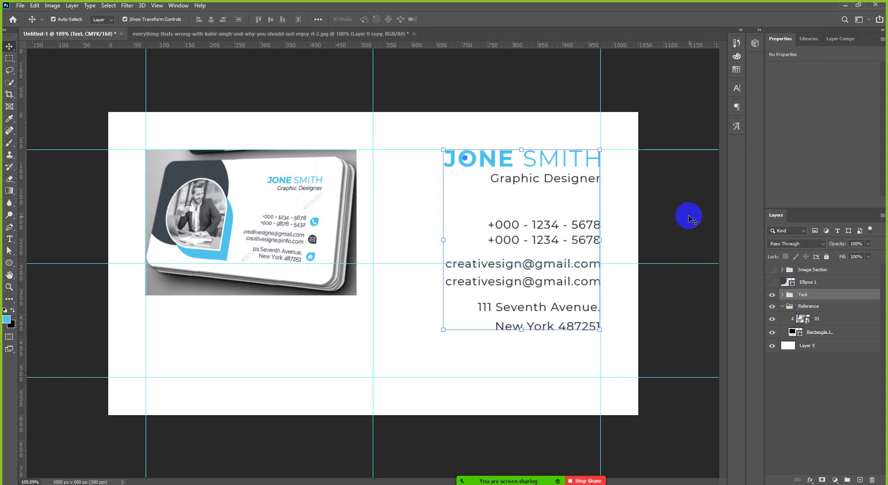
Step: Move the two phone numbers, two e-mail lines and the address text together 60 px to the left, leaving the name and job title in place
scroll(281, 202, "up", 3)
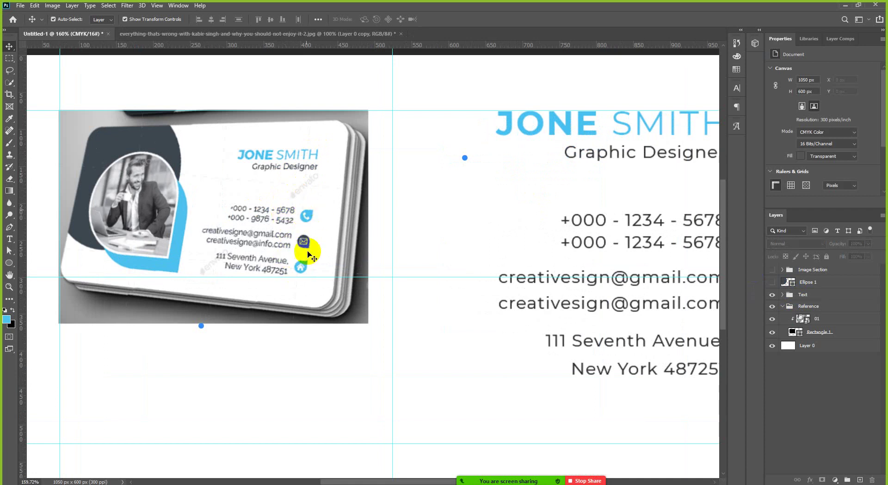
scroll(303, 212, "down", 3)
scroll(477, 223, "up", 2)
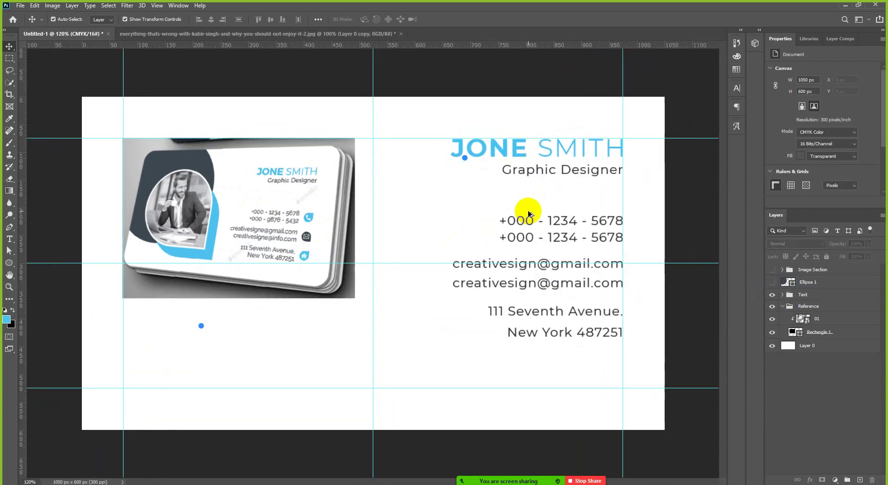
left_click(567, 226)
left_click(580, 238, "shift")
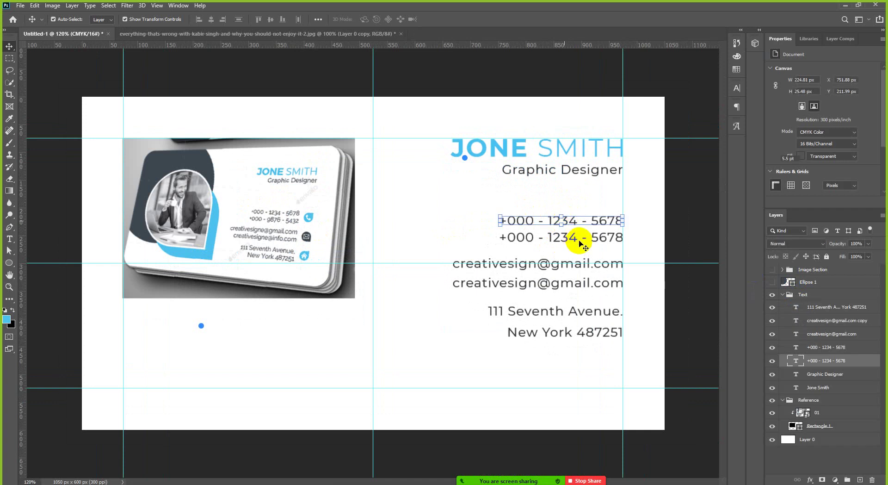
left_click(577, 271, "shift")
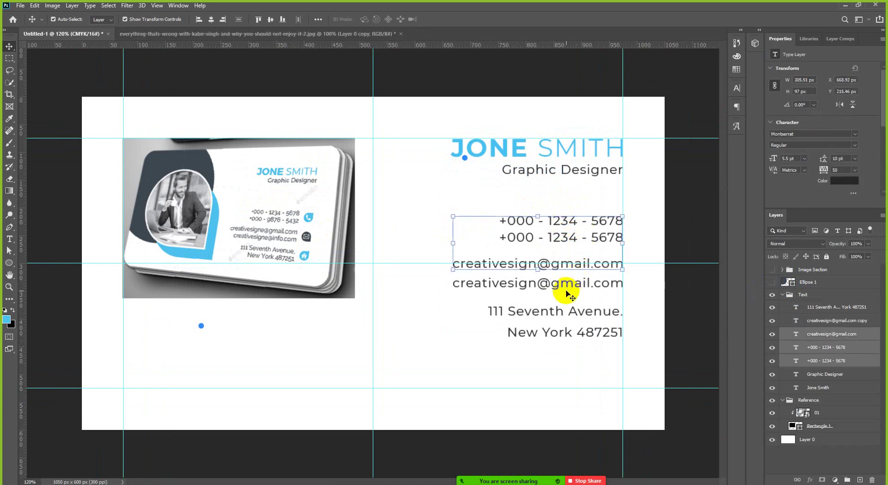
scroll(567, 285, "up", 3)
left_click(569, 290, "shift")
left_click(579, 330, "shift")
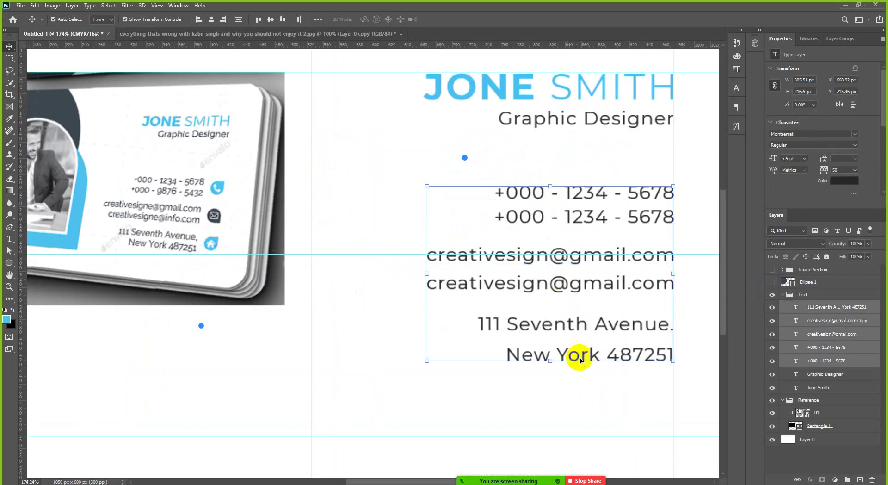
scroll(579, 326, "down", 3)
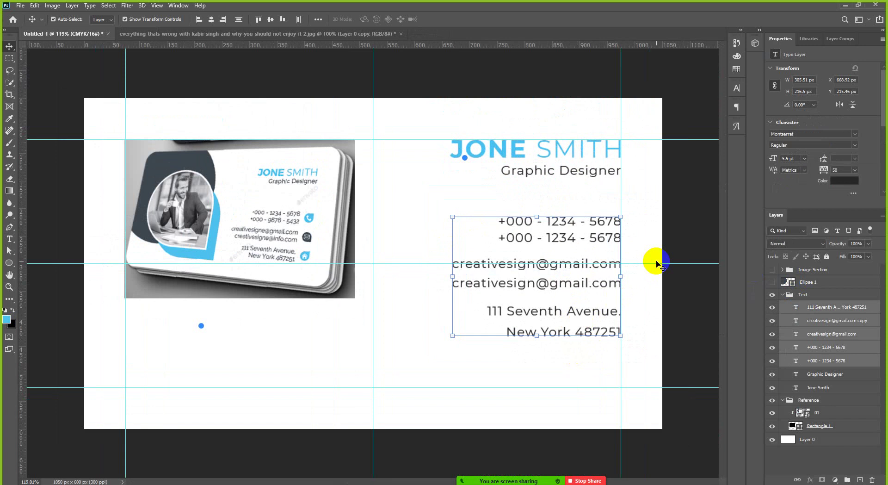
key("shift+Left")
key("shift+Left")
key("shift+Left")
key("shift+Left")
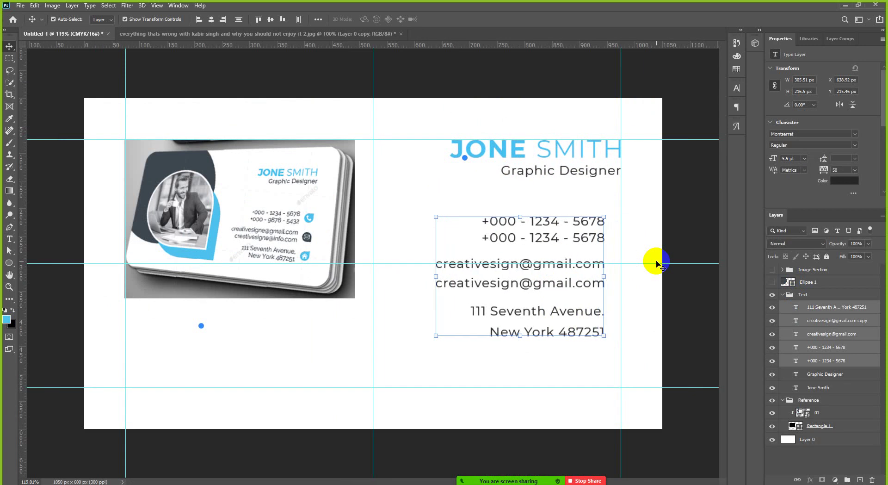
key("shift+Left")
key("shift+Left")
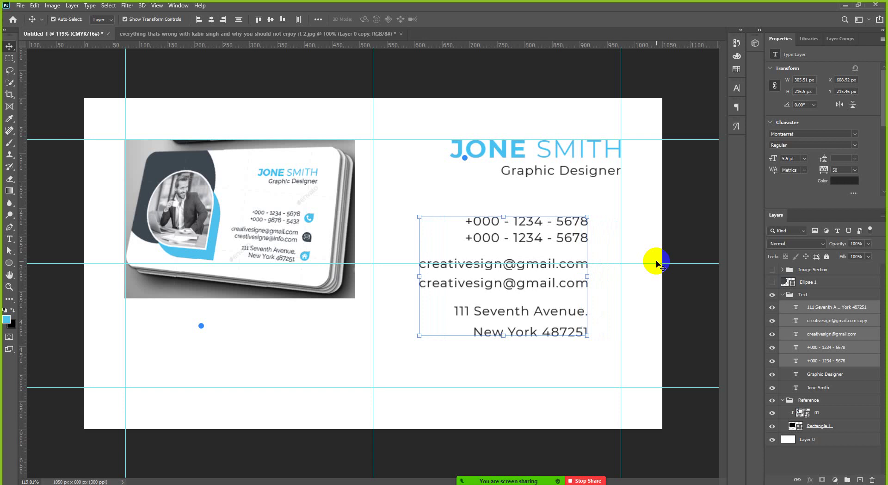
left_click(690, 218)
Step: Collapse the Reference layer group and expand the Image Section group
scroll(402, 232, "up", 1)
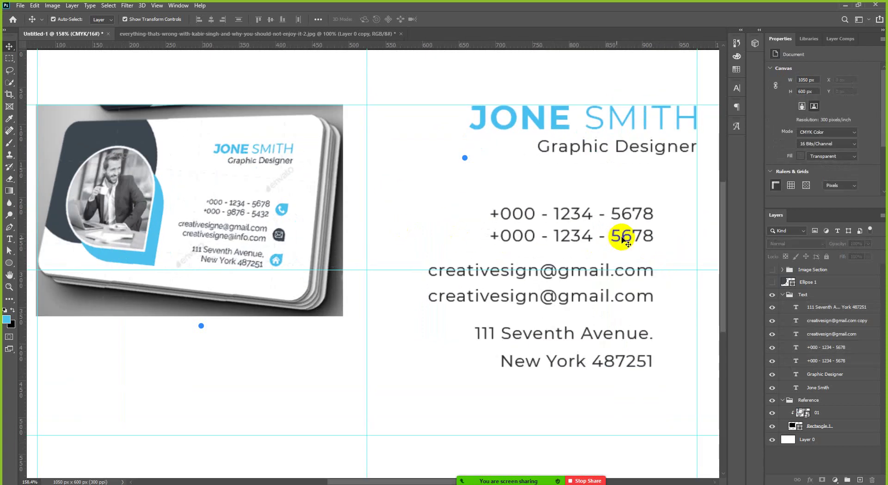
scroll(647, 233, "left", 1)
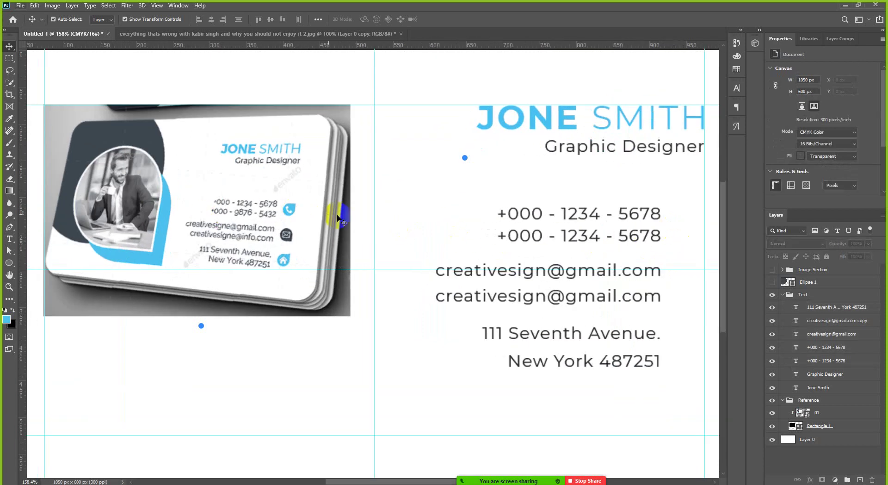
scroll(407, 203, "down", 1)
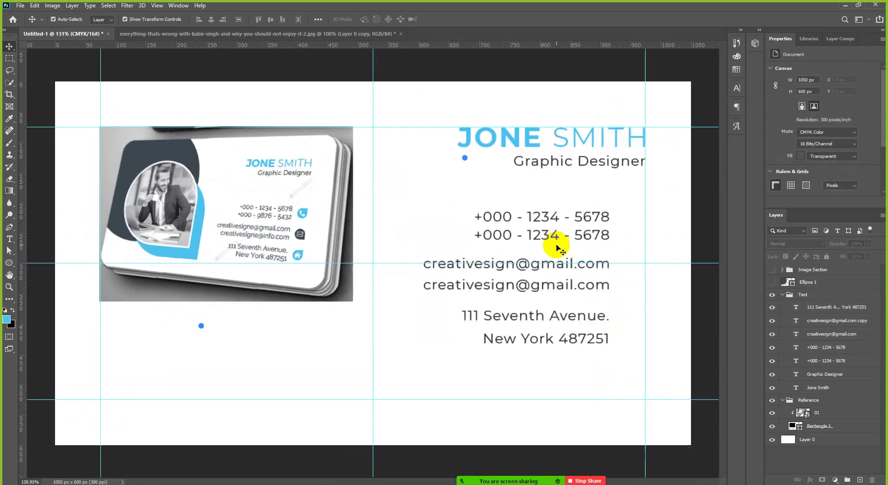
left_click(806, 399)
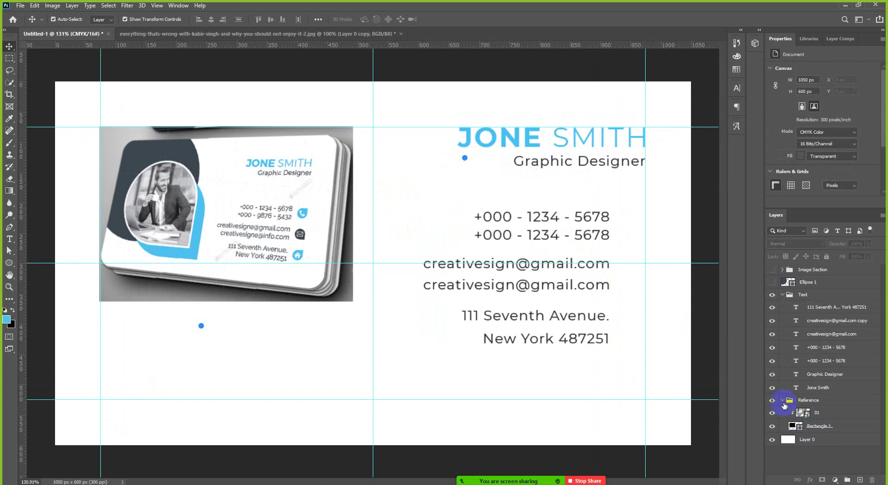
left_click(789, 270)
left_click(783, 270)
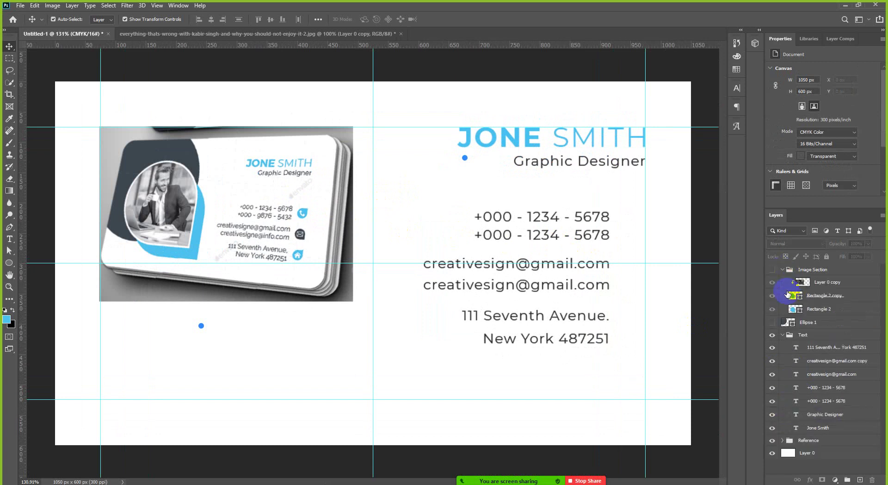
Step: Try to duplicate the Rectangle 2 copy layer out of the Image Section group to the top of the layer stack
left_click(821, 298)
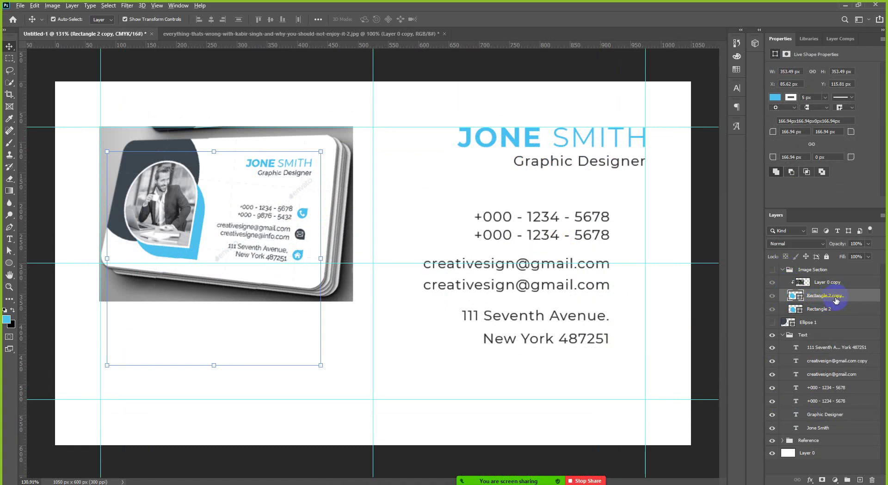
left_click_drag(837, 295, 836, 268)
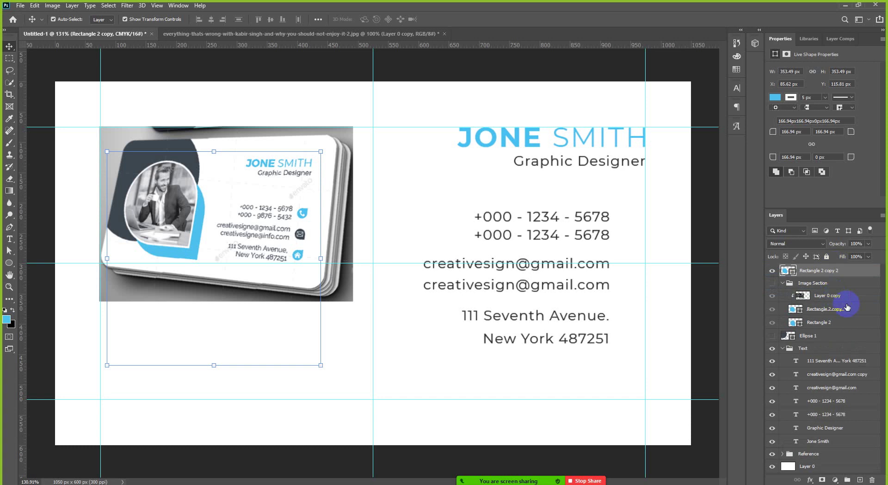
key("ctrl+z")
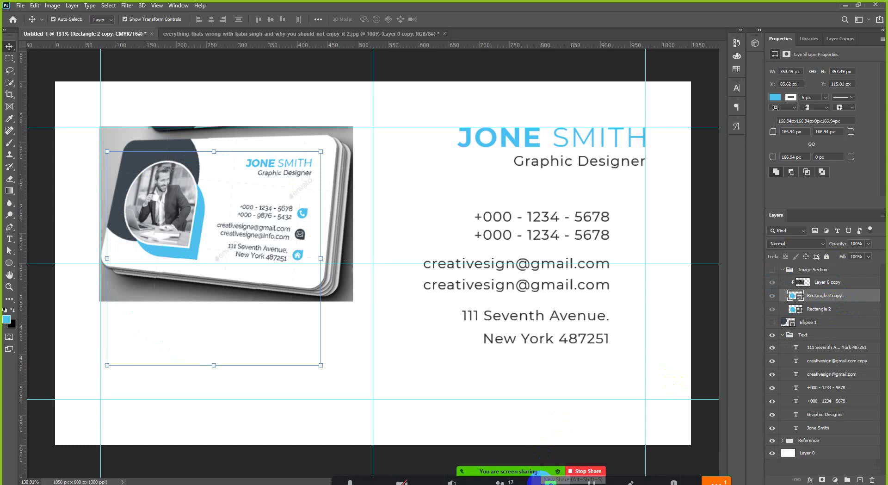
Step: Switch to the Zoom meeting controls, check the participant list and the group chat, and dismiss both windows
left_click(511, 479)
mouse_move(576, 331)
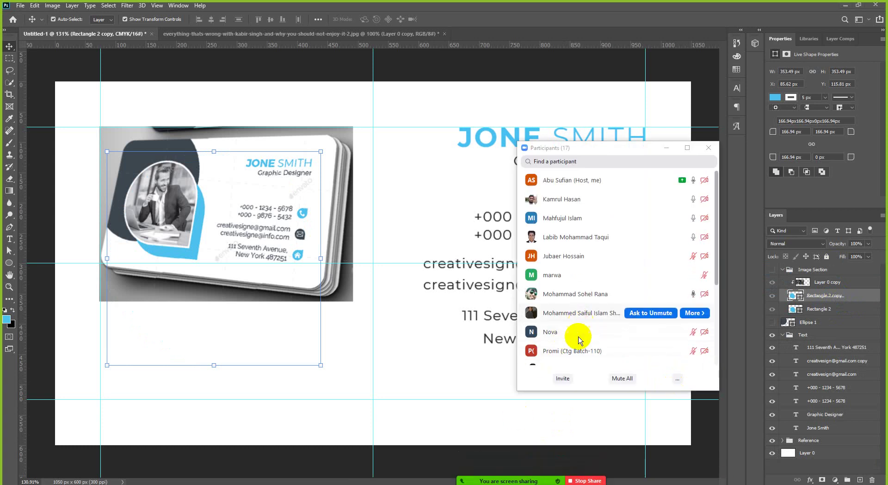
mouse_move(578, 348)
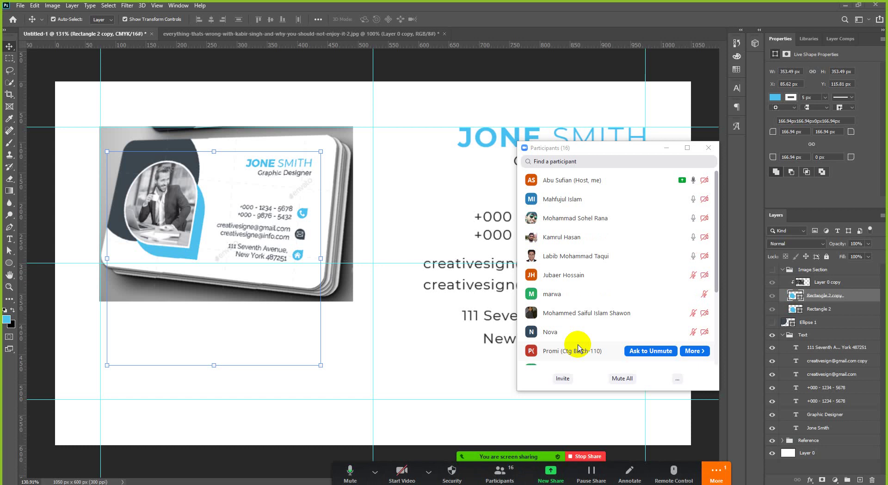
left_click(716, 472)
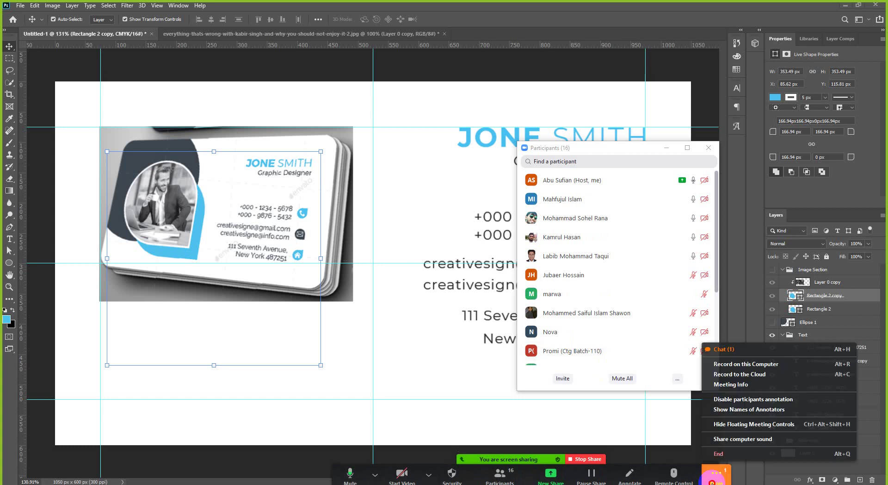
left_click(736, 351)
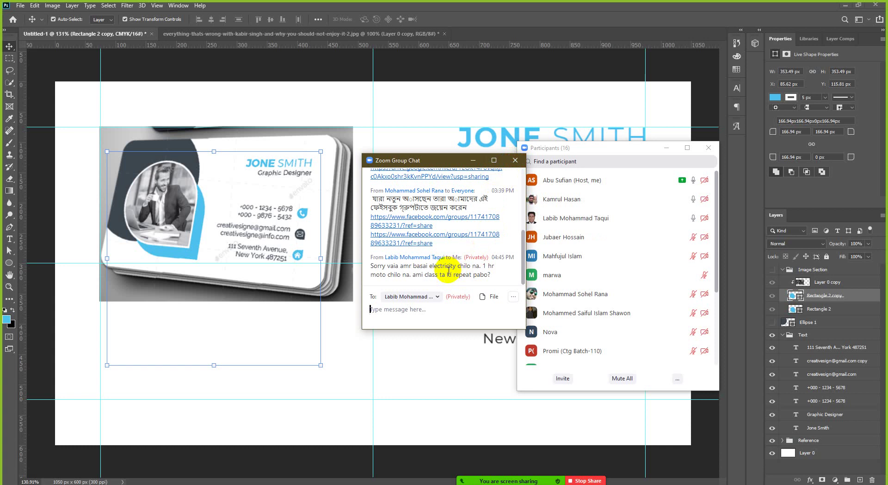
left_click(515, 162)
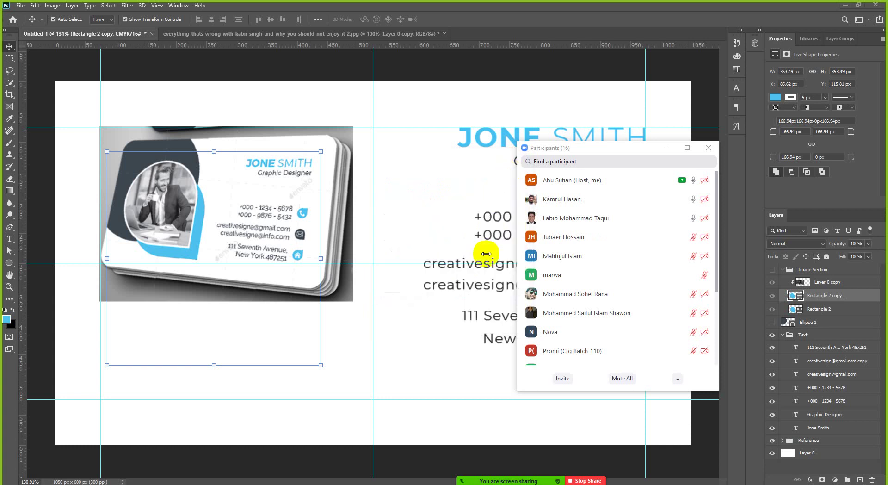
mouse_move(632, 313)
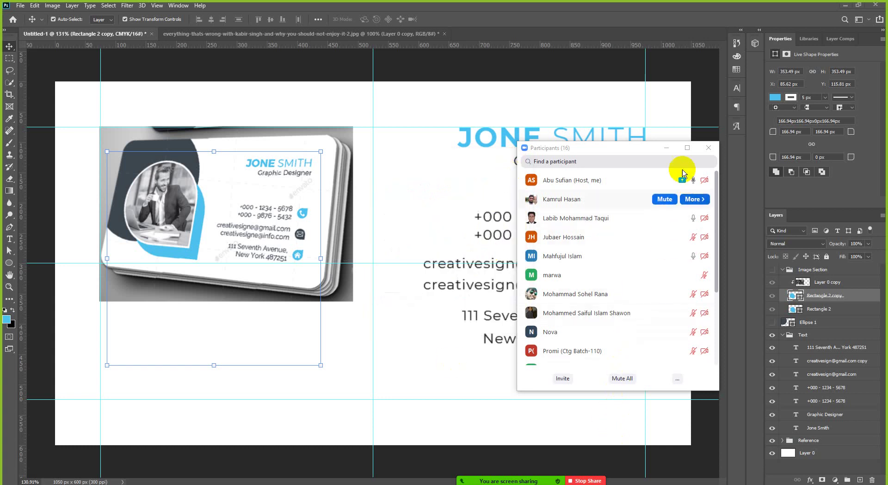
left_click(667, 149)
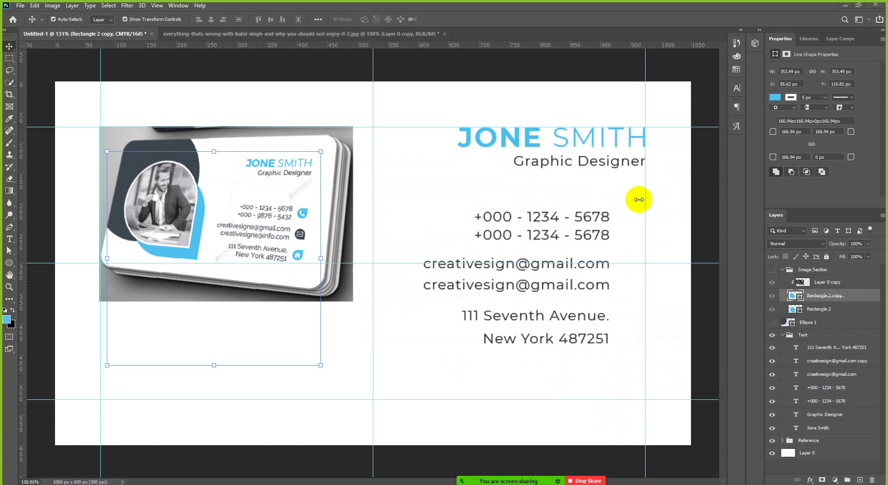
Step: Duplicate the Rectangle 2 copy layer and try moving the duplicate above the Image Section group
left_click(817, 297)
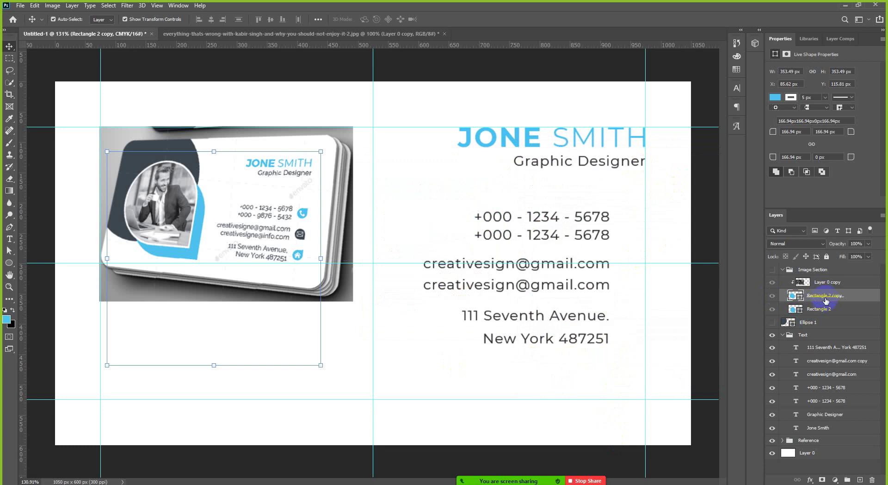
key("ctrl")
key("ctrl+j")
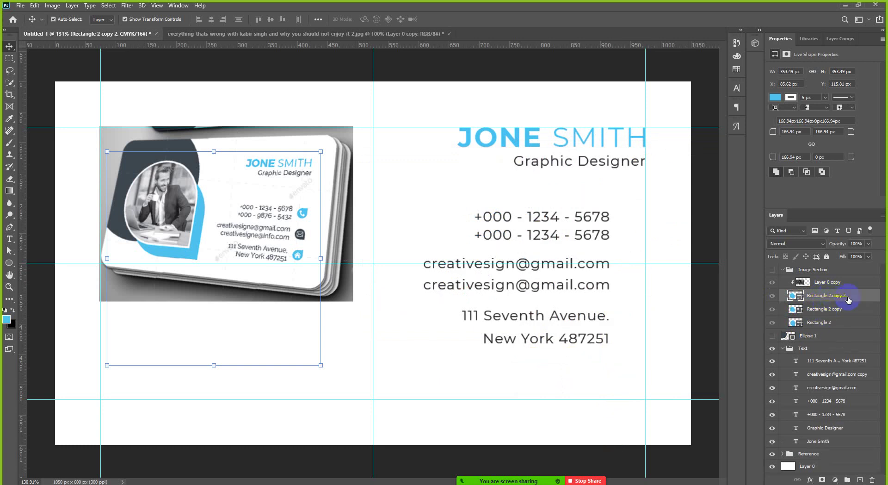
left_click_drag(839, 297, 783, 282)
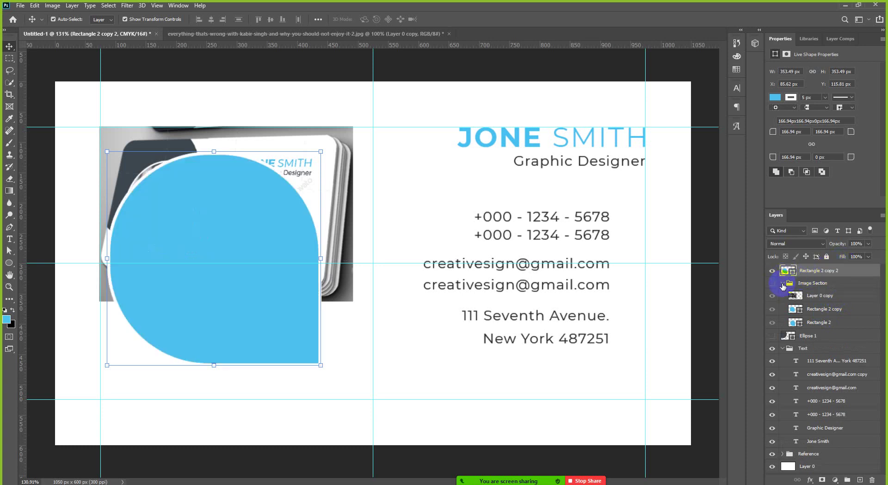
key("ctrl+z")
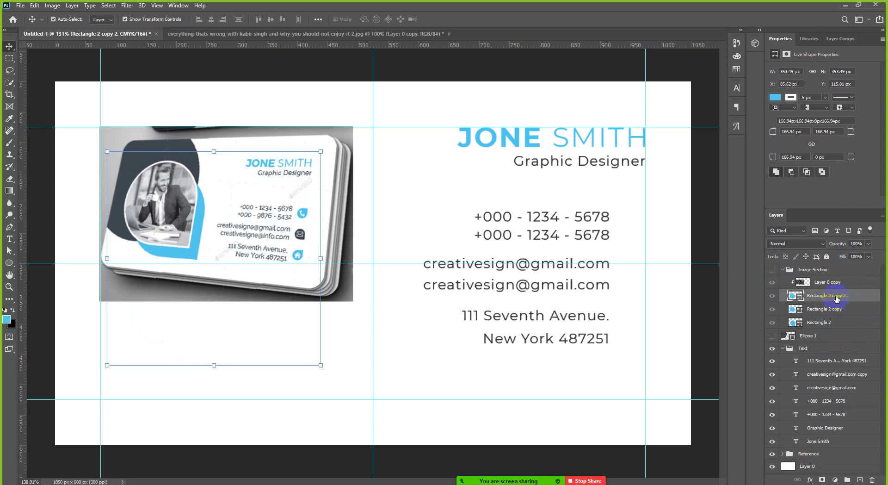
Step: Move the Rectangle 2 copy 2 layer above the Image Section group and collapse the group
left_click_drag(837, 299, 796, 284)
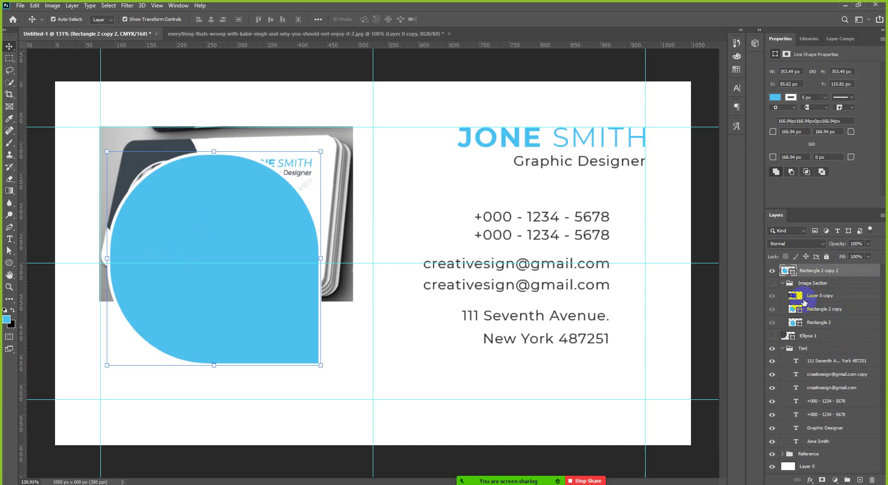
left_click(783, 283)
left_click(811, 285)
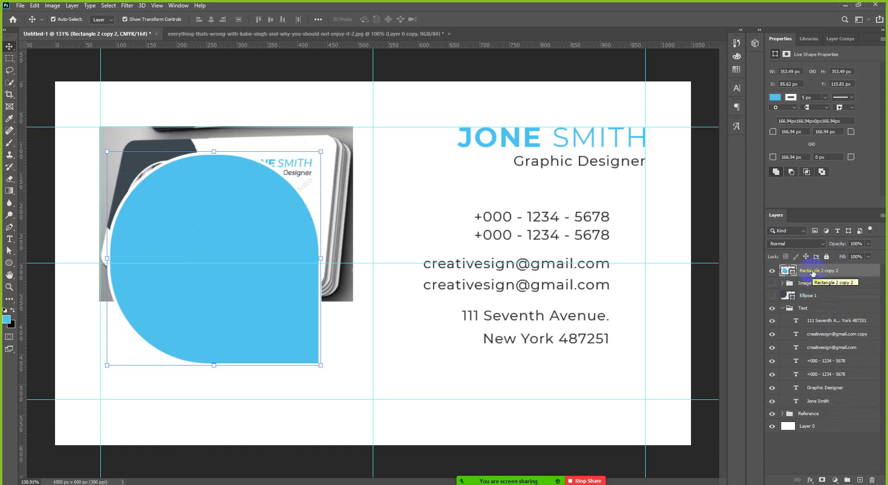
Step: Remove the stroke from the duplicated teardrop and move it toward the middle of the card
left_click(248, 208)
left_click_drag(248, 209, 269, 235)
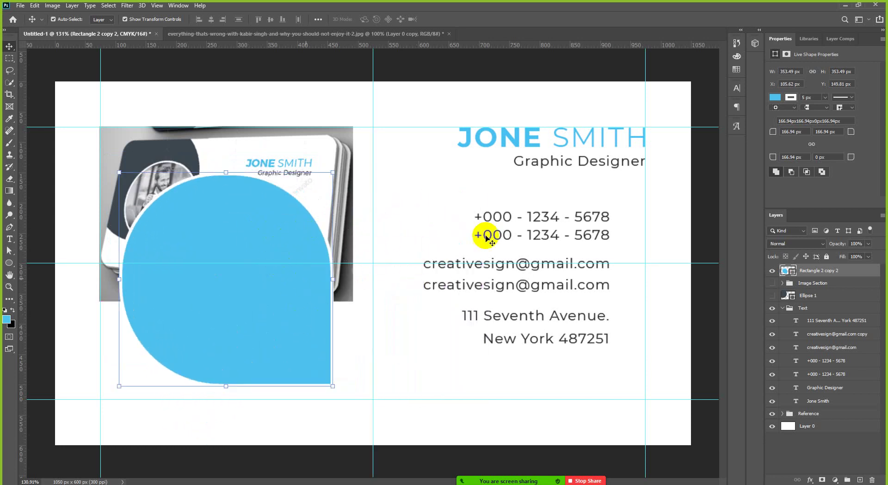
left_click(793, 101)
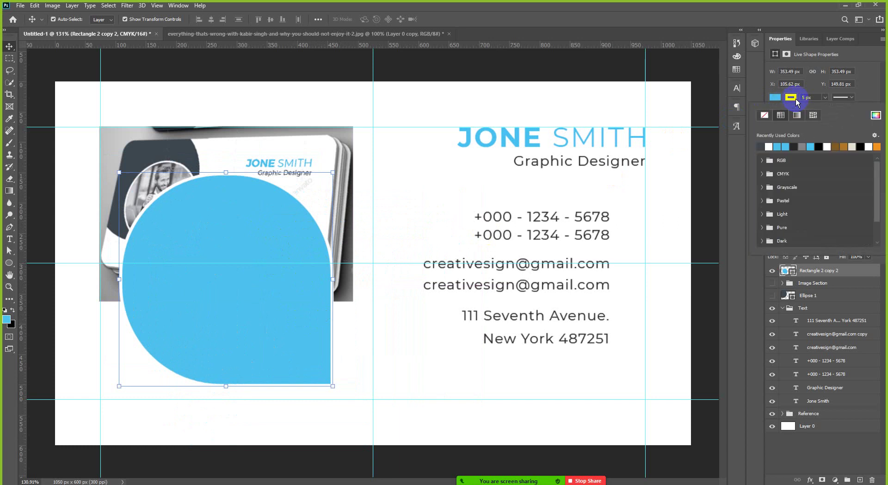
left_click(765, 115)
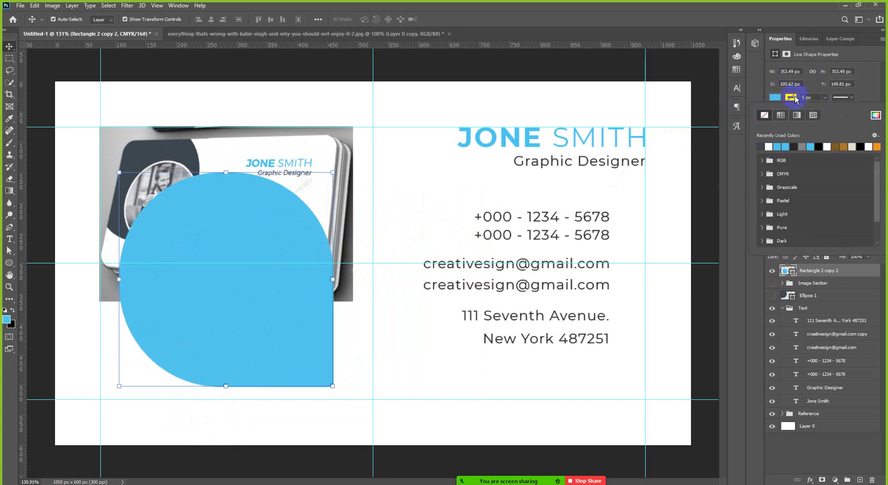
left_click(791, 97)
left_click_drag(237, 249, 256, 187)
scroll(307, 227, "up", 3)
scroll(307, 227, "down", 4)
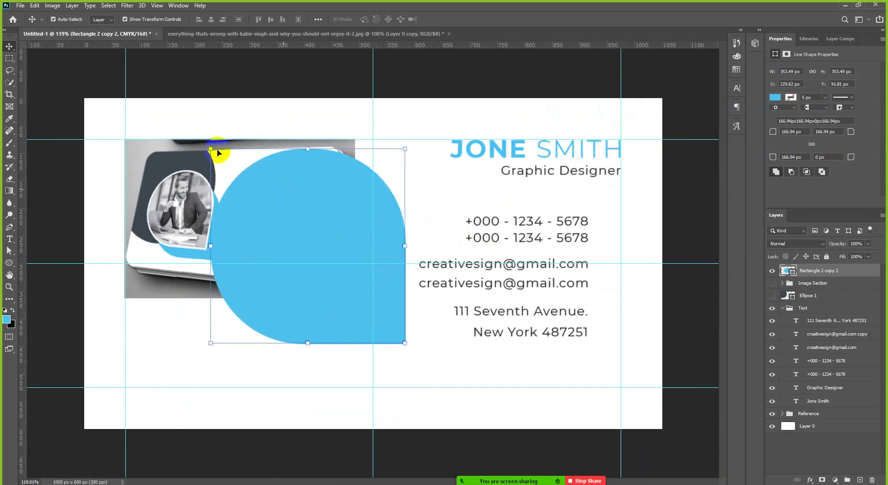
Step: Scale the teardrop down to about 34 px wide and place it beside the e-mail lines
key("ctrl+t")
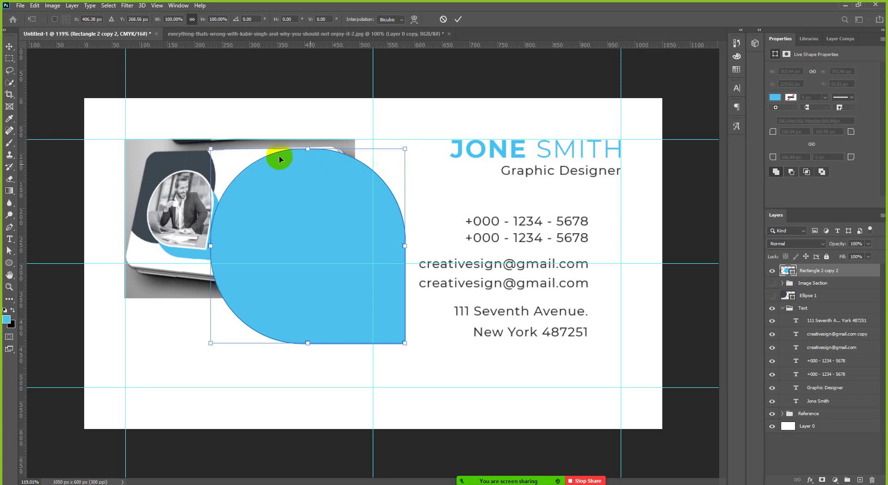
left_click_drag(209, 148, 373, 261)
left_click_drag(388, 272, 414, 294)
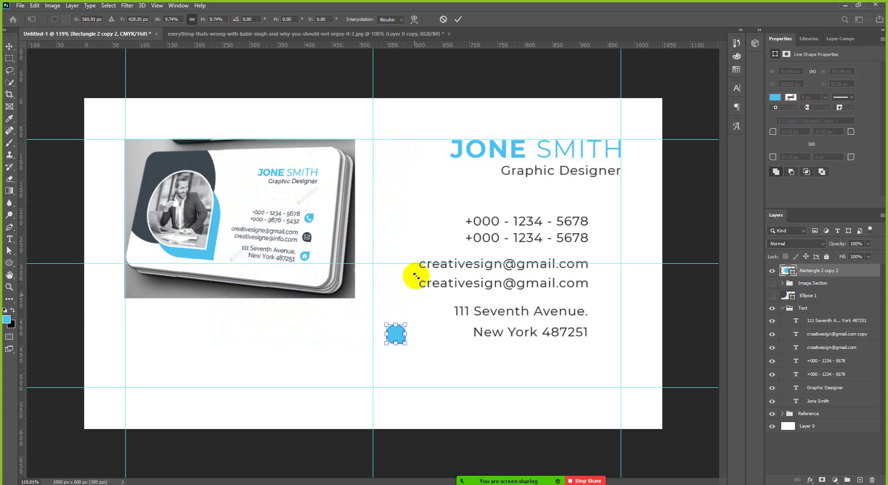
left_click(460, 21)
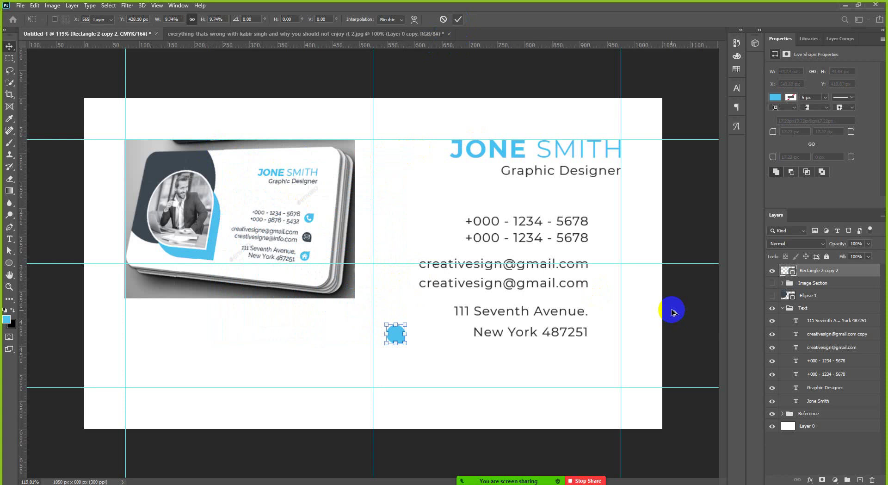
scroll(674, 321, "up", 1)
left_click_drag(368, 344, 624, 265)
scroll(653, 265, "up", 5)
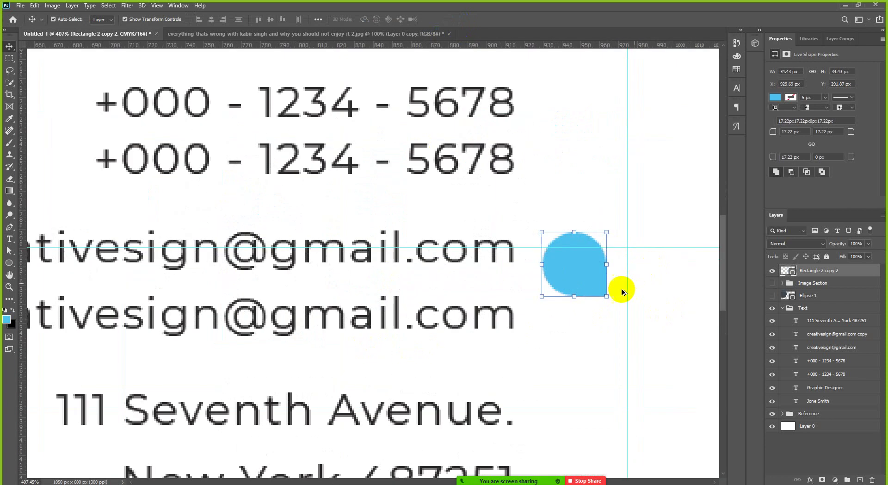
scroll(602, 276, "up", 2)
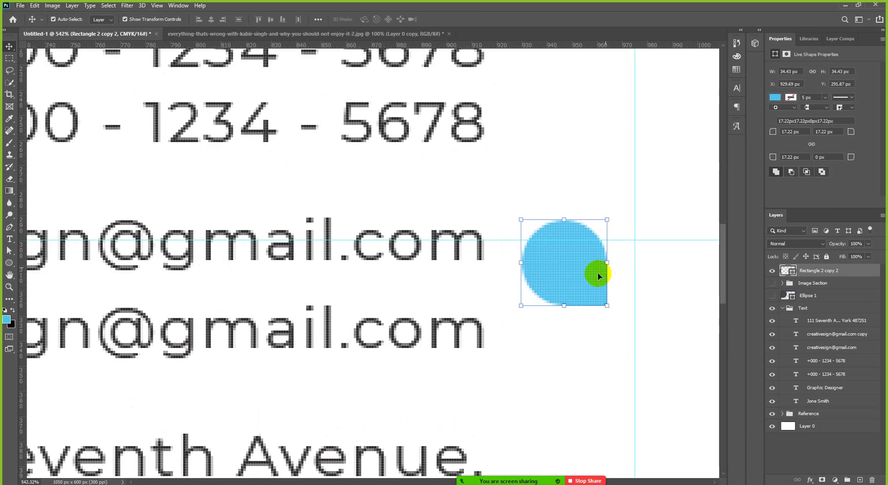
Step: Nudge the small teardrop down and try enlarging it to about 138%
left_click_drag(581, 268, 582, 270)
left_click(607, 313)
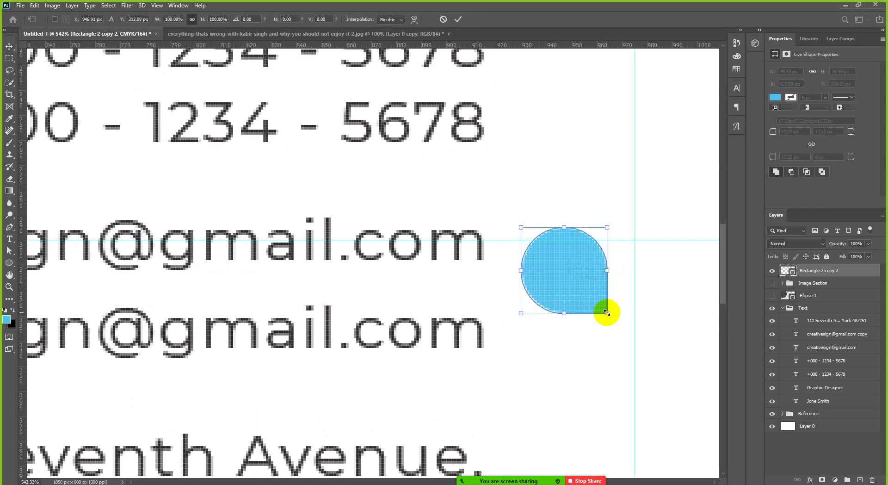
left_click_drag(607, 313, 639, 342)
scroll(619, 322, "down", 3)
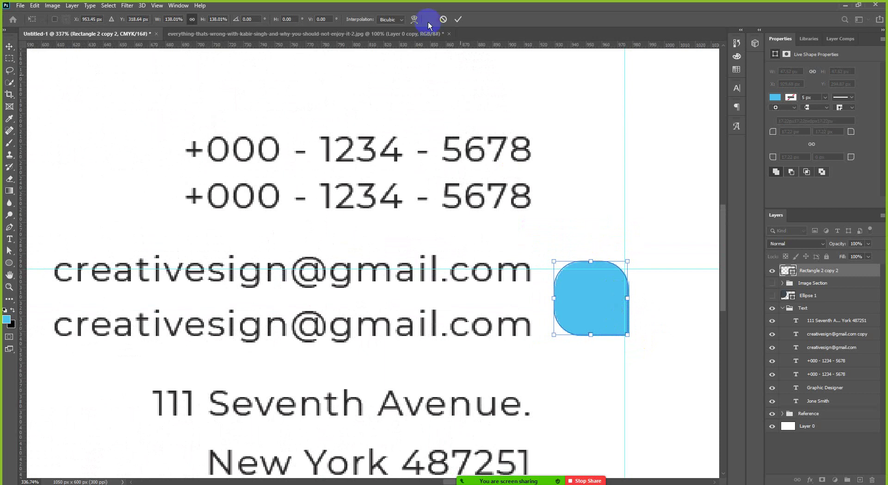
left_click(443, 19)
scroll(608, 220, "down", 4)
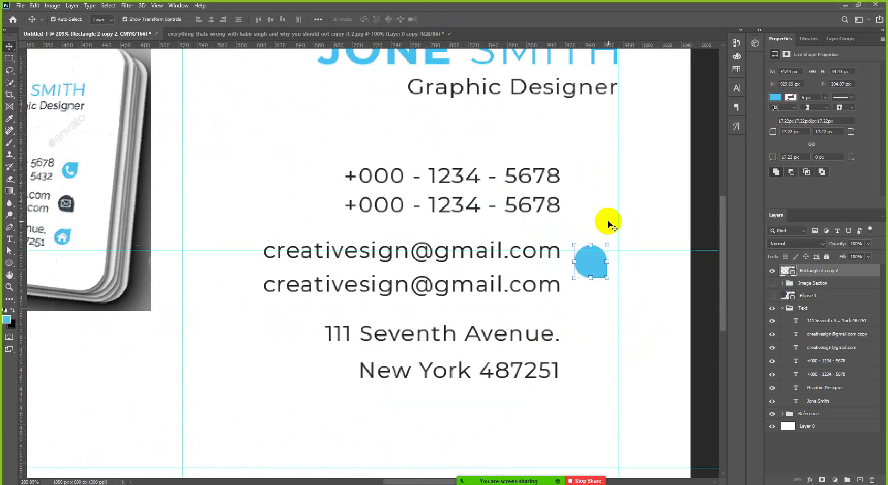
Step: Undo the teardrop's recent moves and its scaling
key("ctrl+z")
key("ctrl+z")
key("ctrl+z")
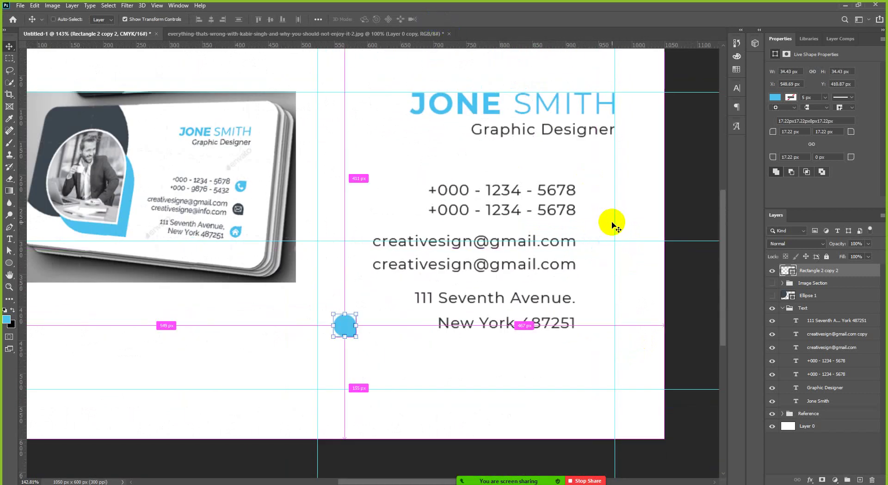
key("ctrl+z")
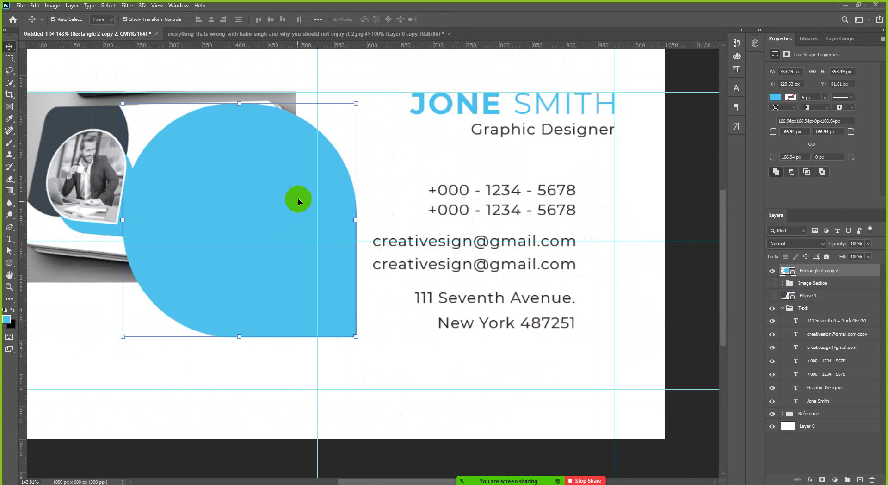
Step: Move the full-size teardrop over the contact text and scale it to about 70 by 72 px
left_click_drag(297, 198, 556, 180)
key("ctrl+t")
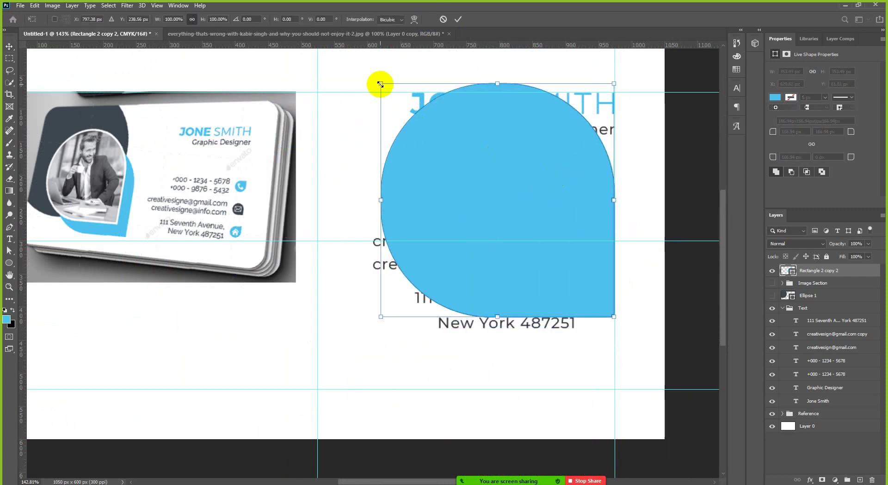
left_click_drag(380, 85, 568, 269)
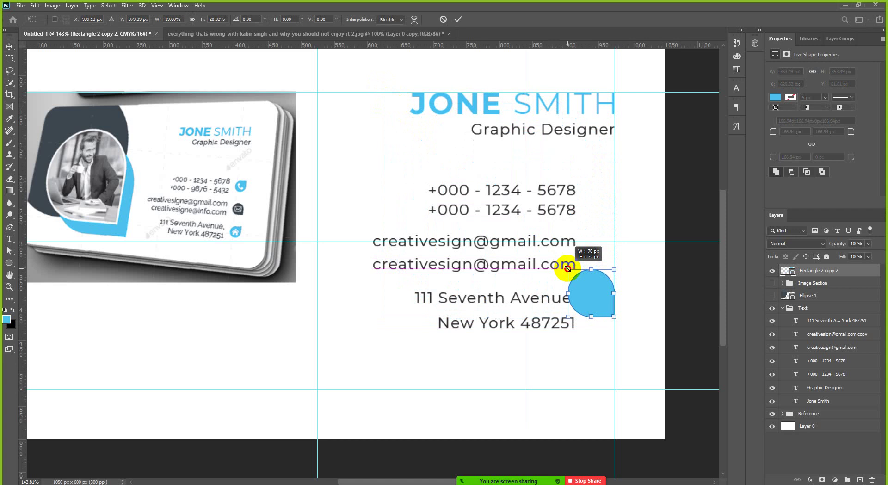
scroll(631, 250, "up", 5)
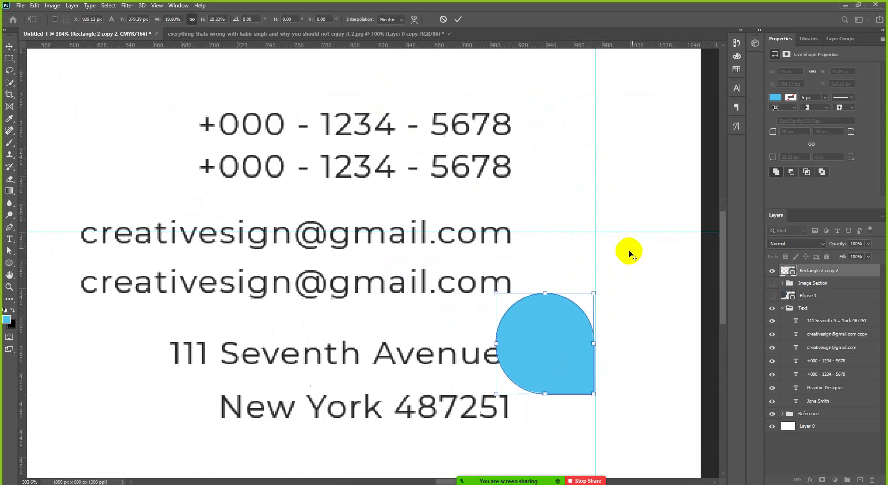
Step: Move the teardrop up to the e-mail lines and align its straight edge with the card's right margin guide
left_click_drag(559, 316, 558, 230)
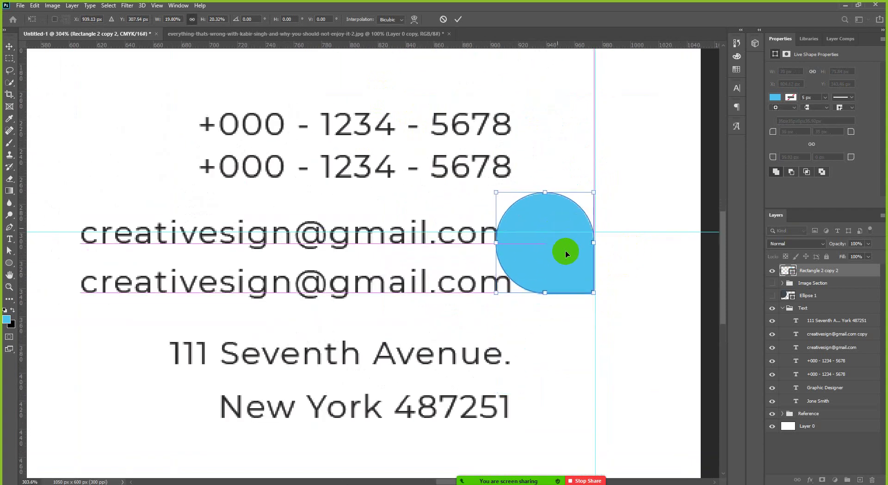
scroll(586, 265, "up", 5)
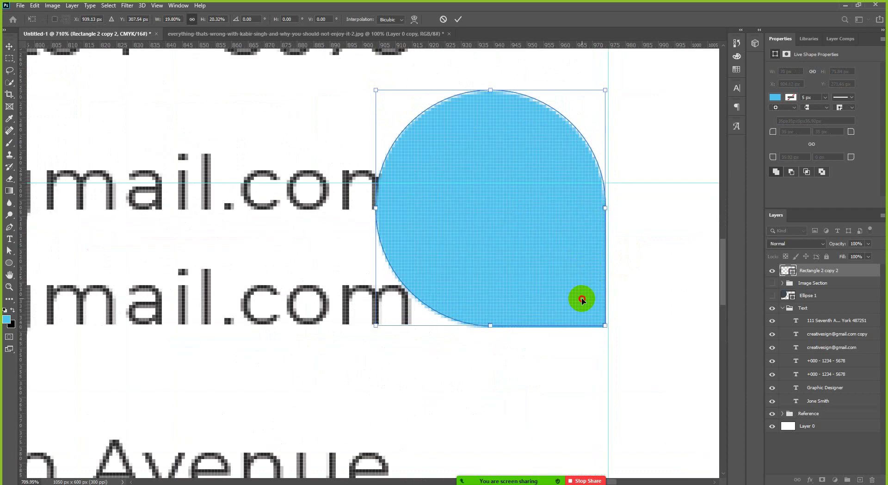
left_click_drag(582, 300, 585, 300)
scroll(569, 302, "down", 5)
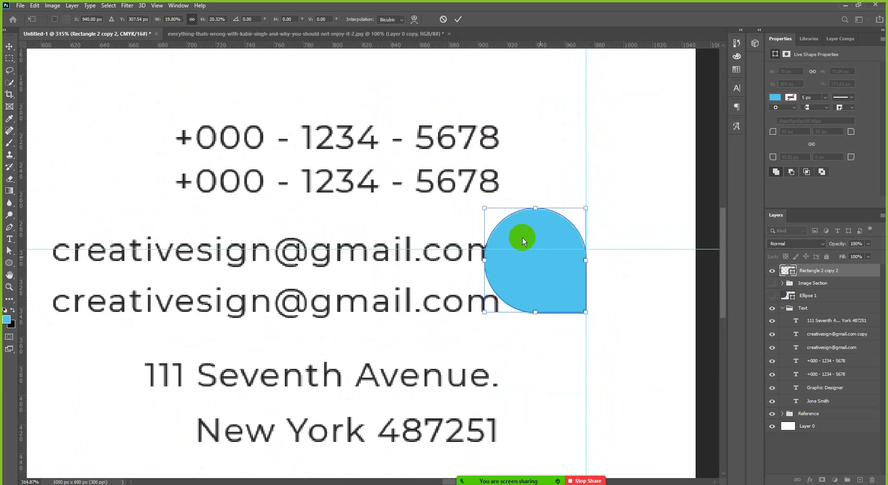
Step: Shrink the teardrop to about 47 by 48 px, compare it with the reference icons and apply the transform
left_click_drag(487, 209, 520, 240)
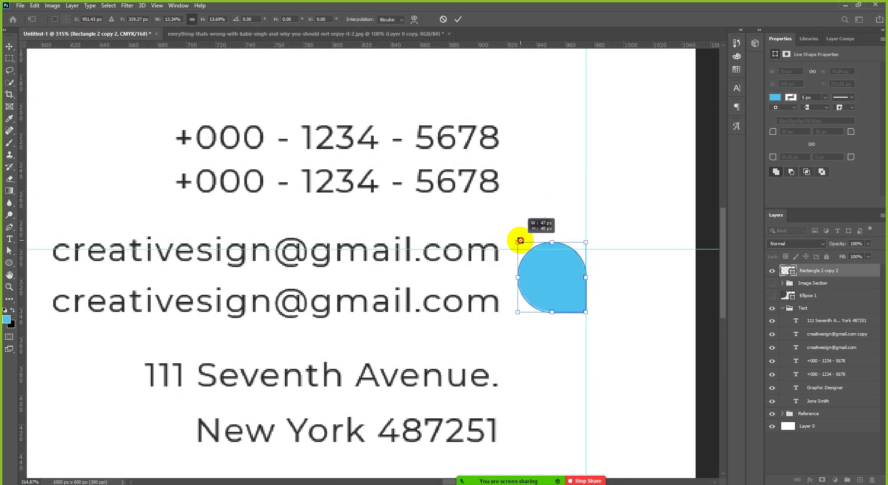
scroll(631, 214, "down", 4)
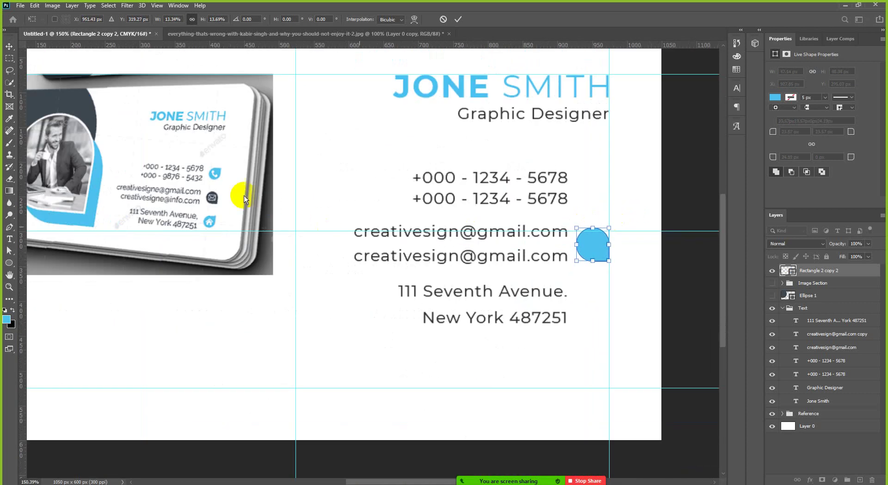
scroll(208, 199, "up", 3)
scroll(213, 202, "up", 1)
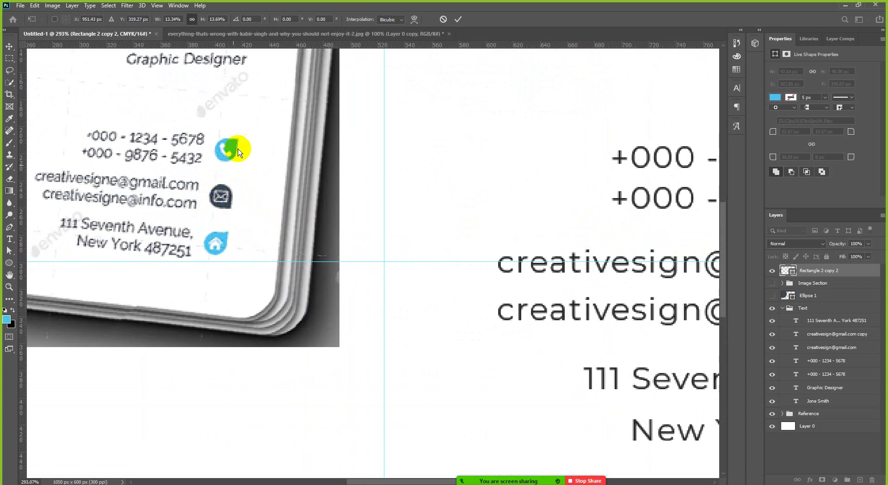
scroll(212, 250, "down", 3)
scroll(211, 250, "down", 1)
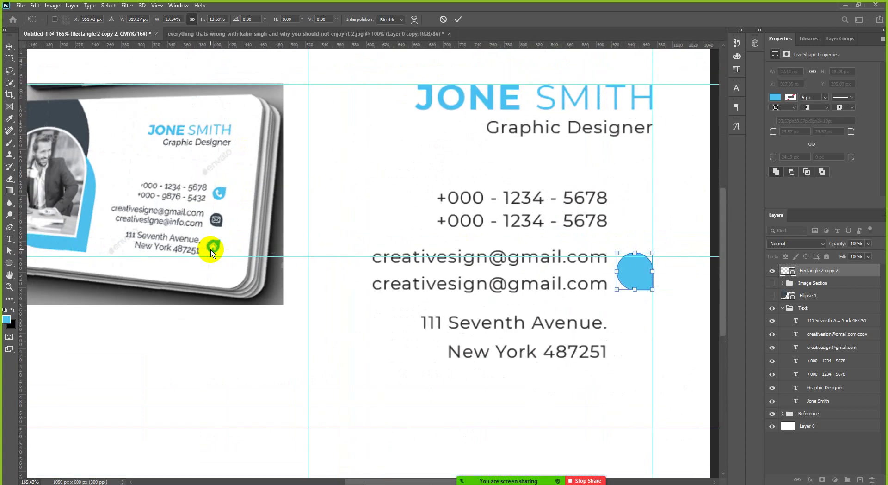
left_click(457, 21)
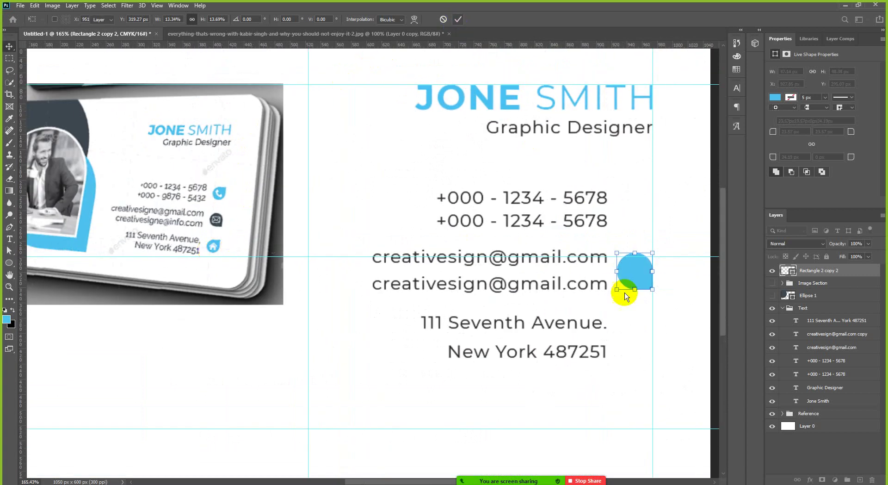
Step: Set the teardrop's fill to the dark slate #3c464f sampled from the reference card's dark shape
scroll(231, 228, "up", 3)
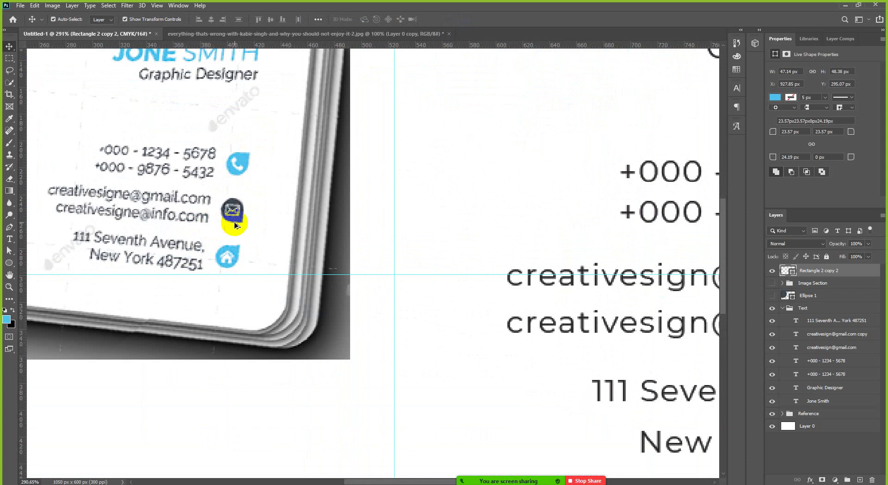
scroll(235, 225, "down", 3)
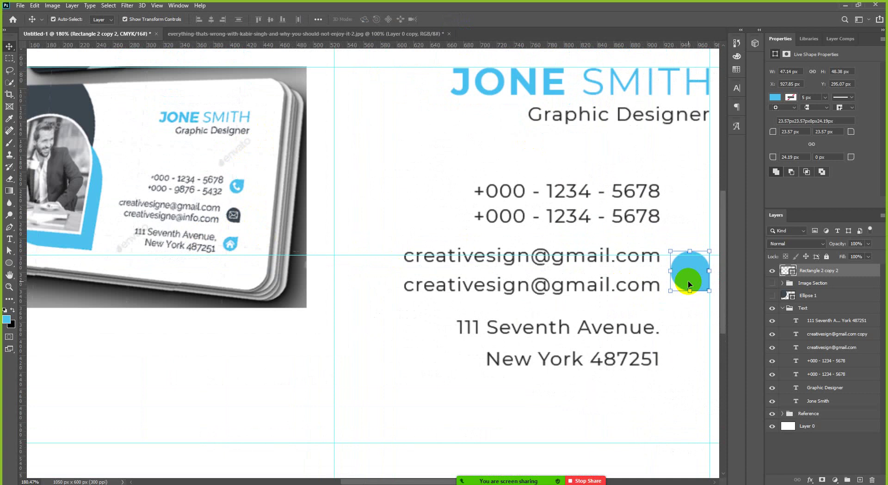
scroll(686, 283, "down", 2)
scroll(647, 274, "up", 2)
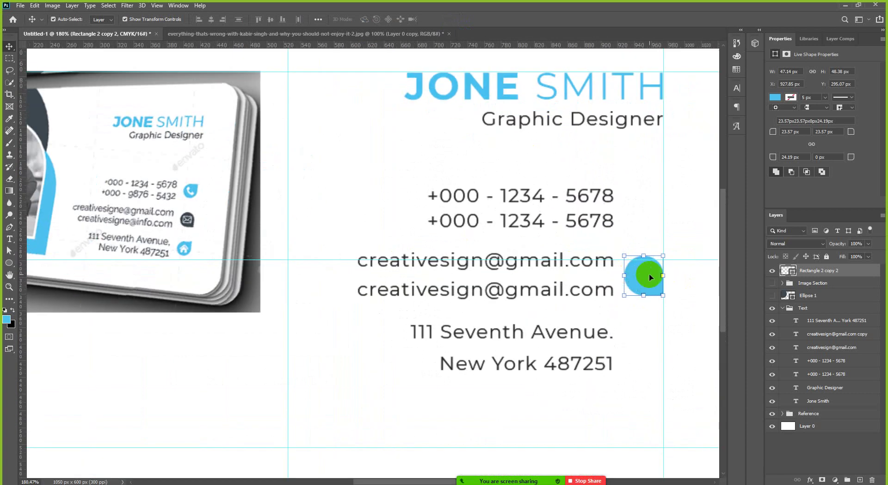
left_click(776, 98)
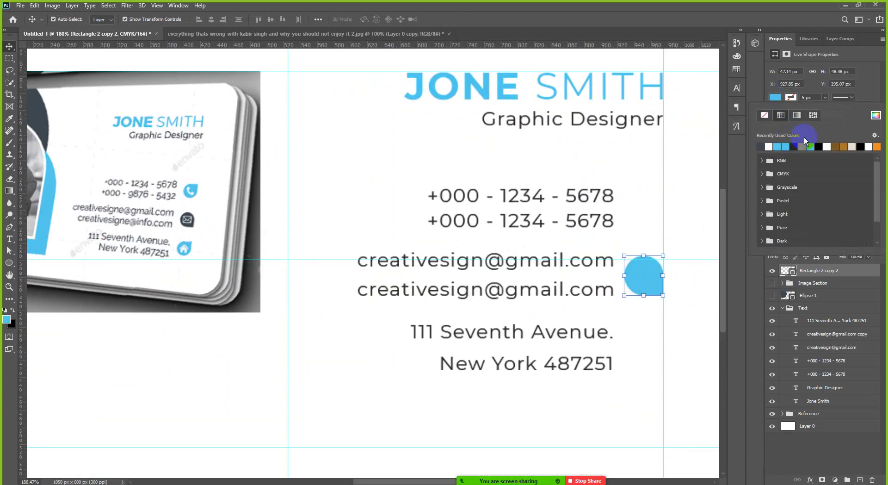
left_click(874, 116)
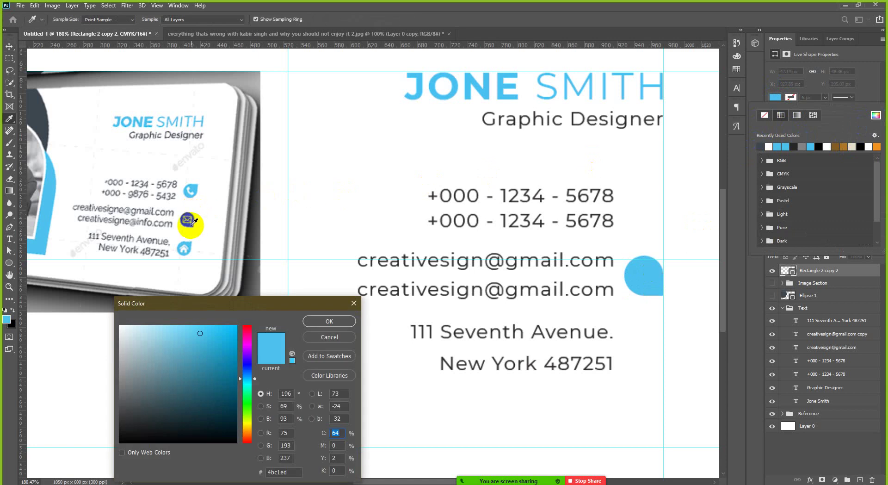
left_click(191, 225)
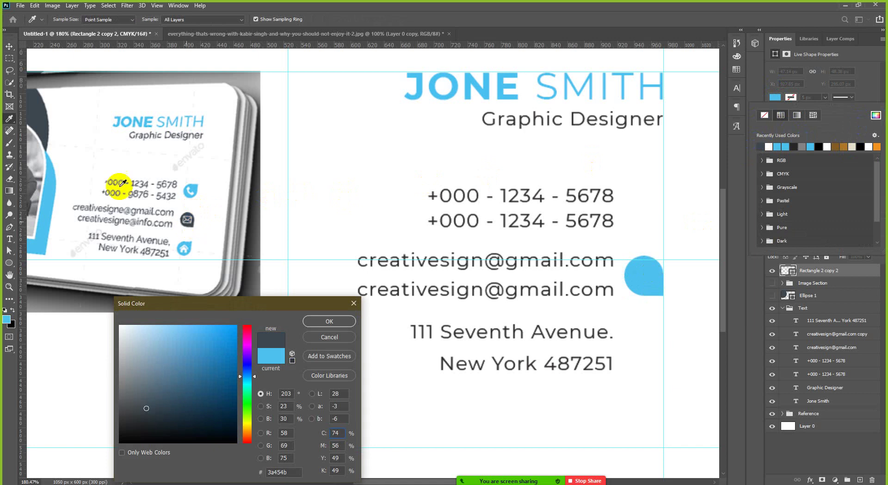
left_click(39, 114)
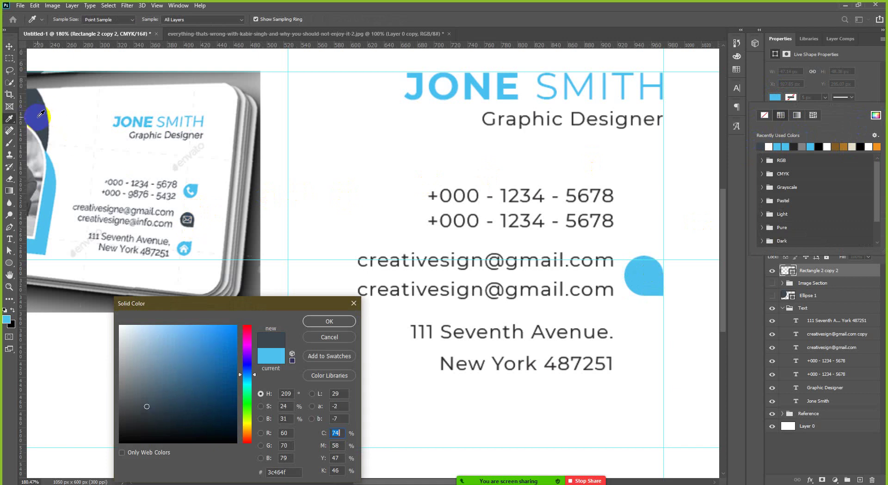
left_click(337, 324)
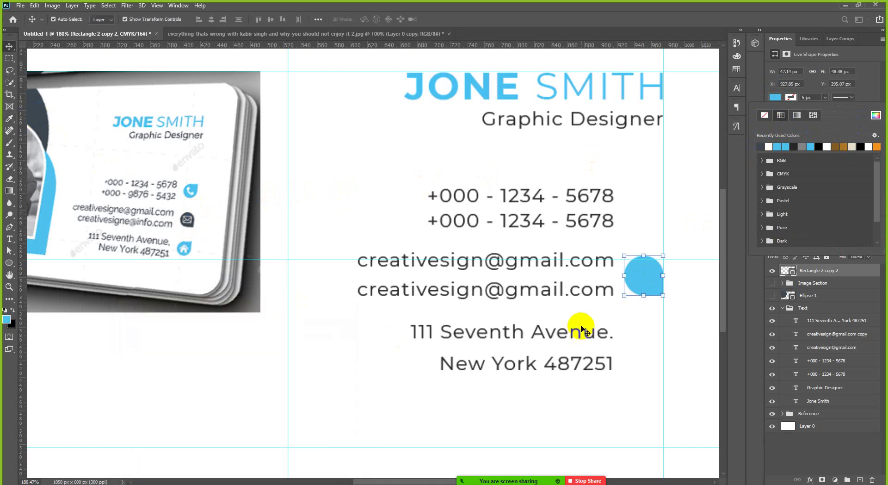
scroll(370, 262, "down", 2)
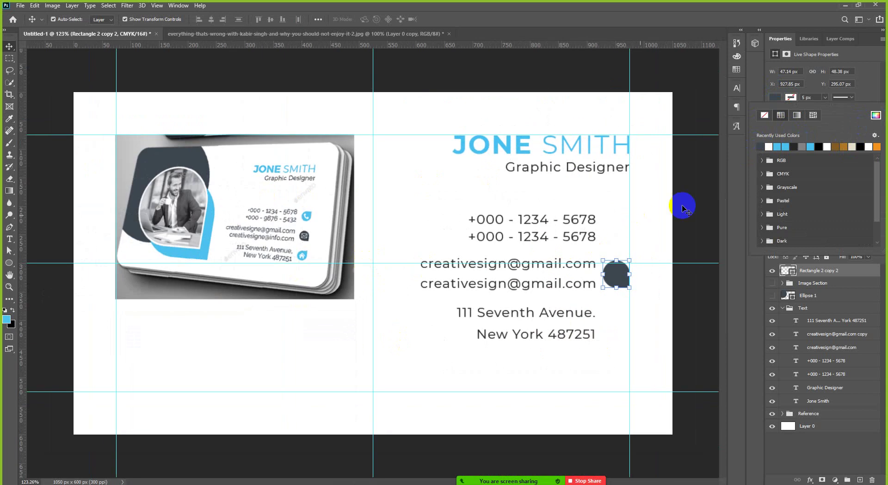
left_click(645, 306)
scroll(651, 279, "up", 2)
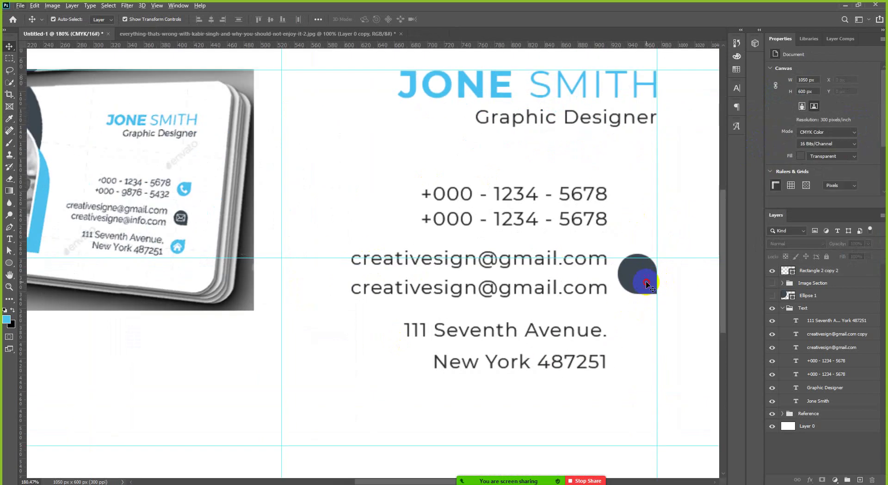
left_click(646, 281)
scroll(674, 272, "up", 1)
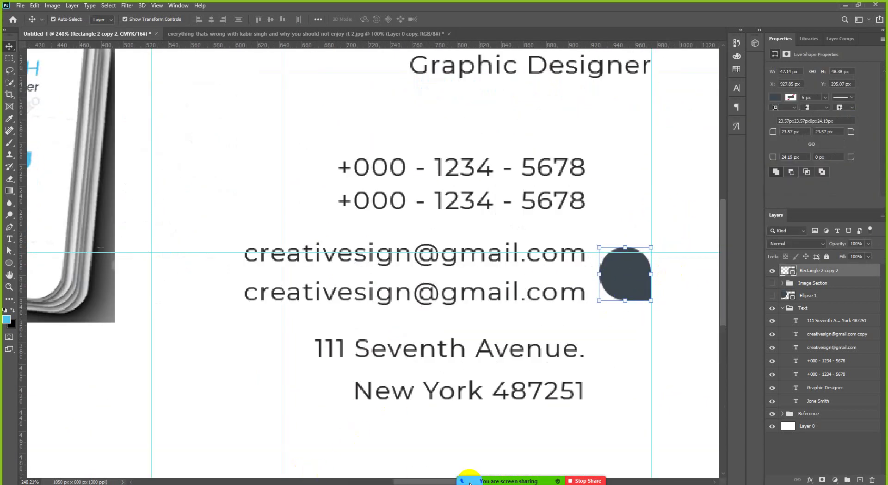
Step: Check the participant list of the running Zoom meeting and minimize its window
mouse_move(470, 483)
left_click(499, 472)
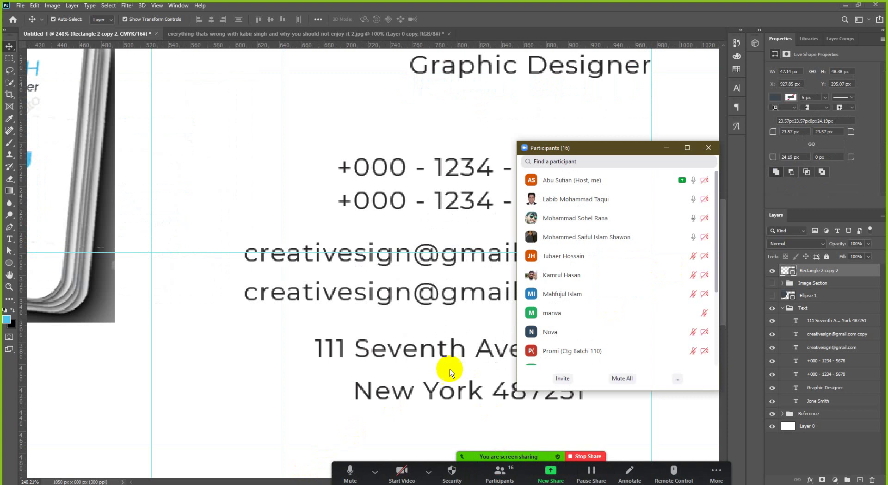
mouse_move(629, 329)
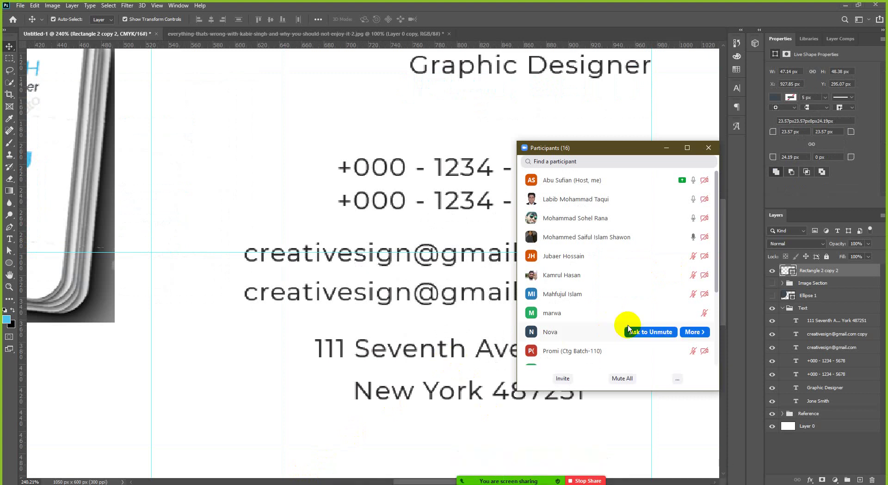
left_click(667, 148)
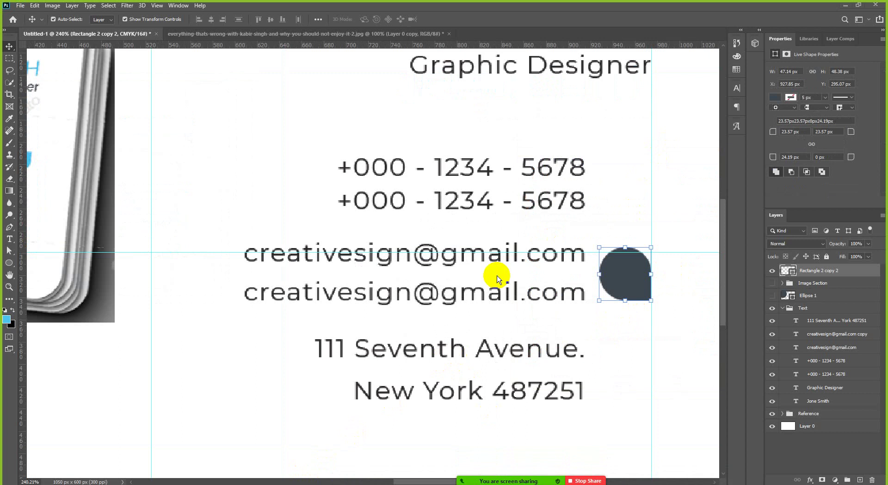
Step: Duplicate the slate teardrop beside the e-mail lines and place the copy straight above it next to the phone numbers, at Y about 215 px
scroll(495, 277, "down", 2)
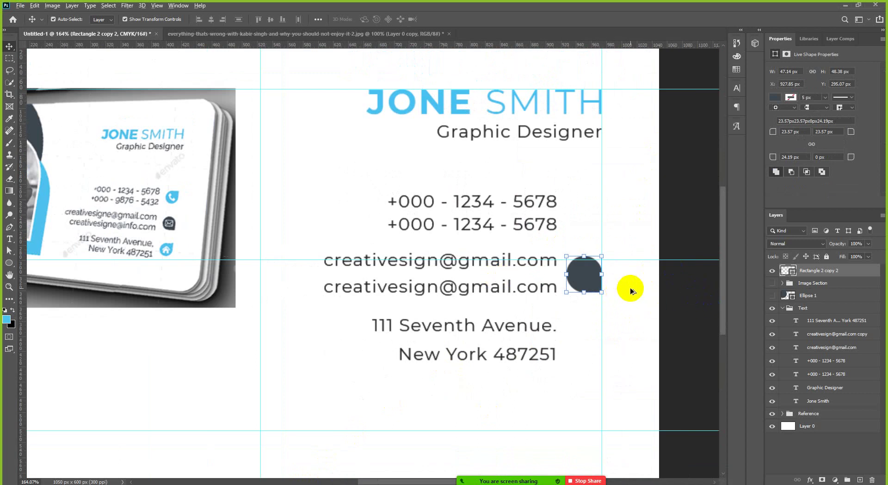
scroll(631, 291, "down", 1)
left_click(708, 296)
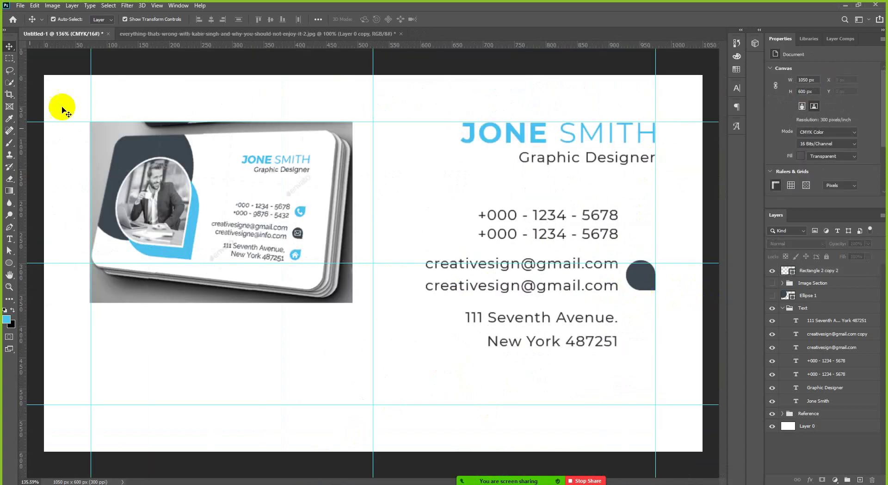
left_click(638, 278)
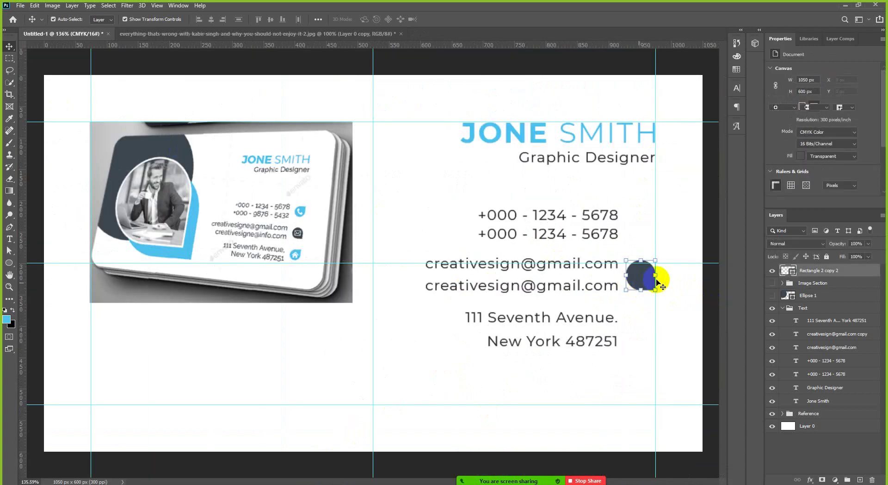
scroll(657, 279, "up", 3)
scroll(650, 279, "up", 1)
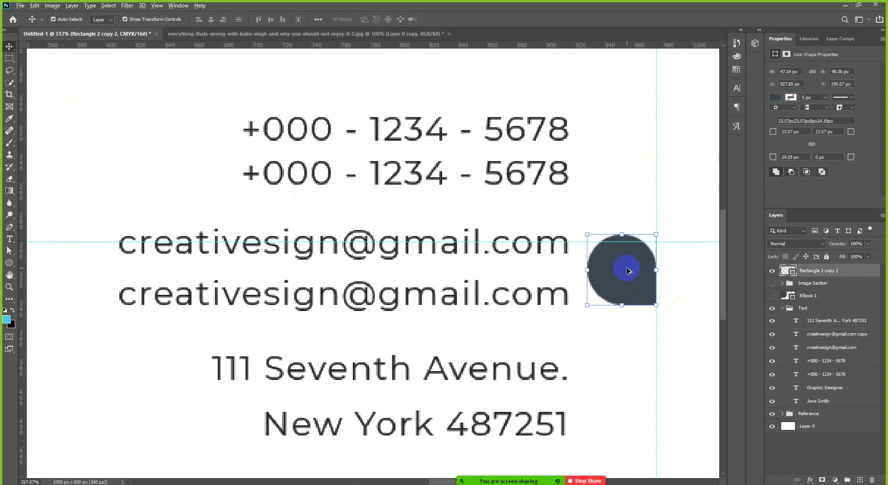
scroll(628, 270, "down", 3)
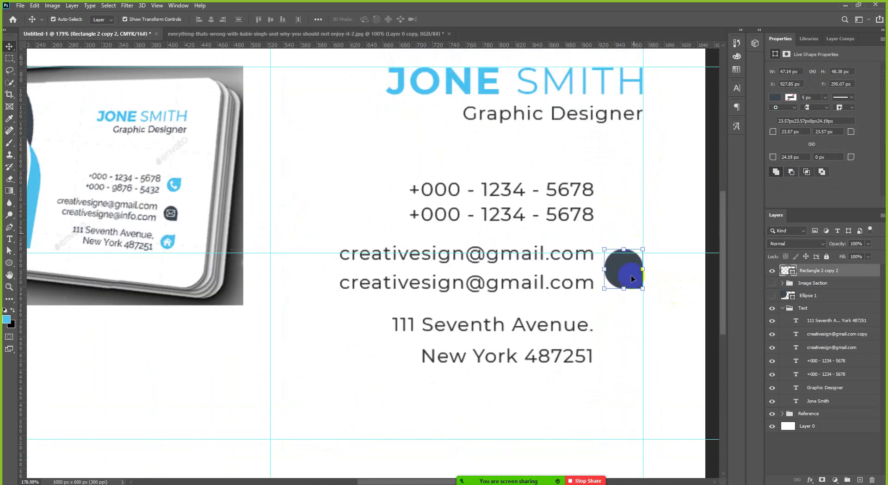
left_click_drag(628, 269, 621, 202)
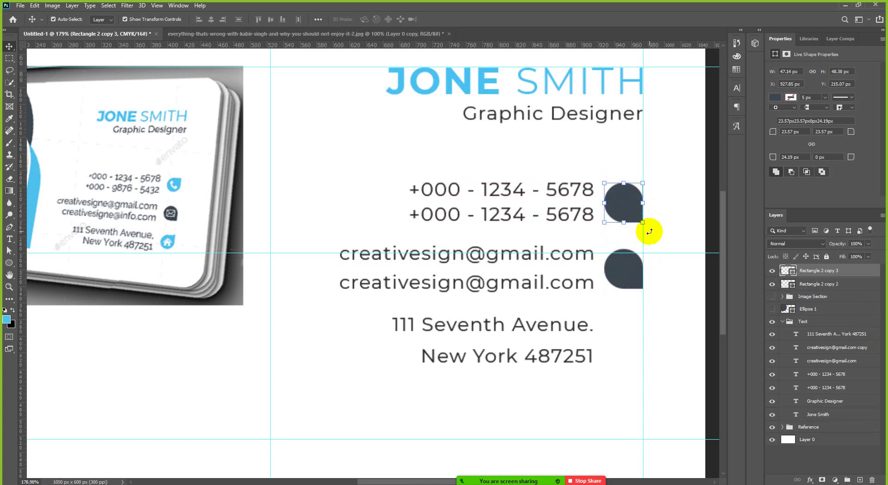
left_click_drag(649, 231, 668, 151)
key("ctrl+z")
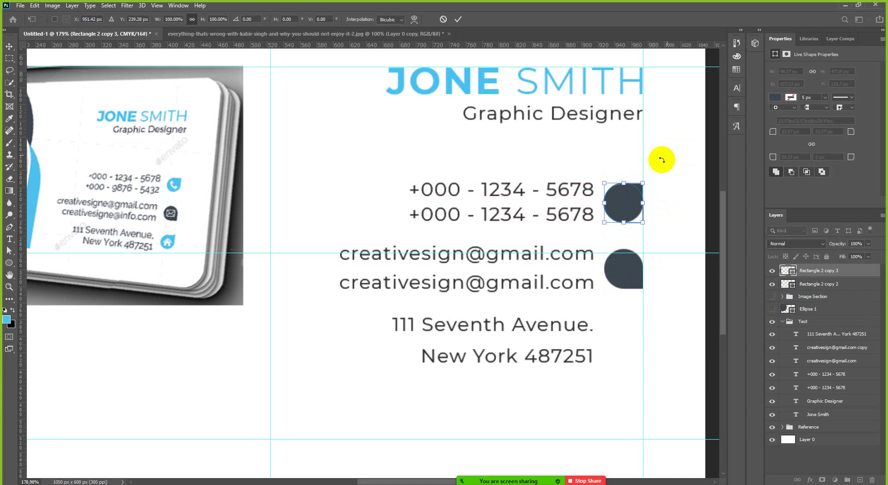
left_click(443, 20)
Step: Rotate the phone-number teardrop by -90° so its pointed corner faces up along the margin guide, apply the transform and deselect it
scroll(641, 201, "up", 3)
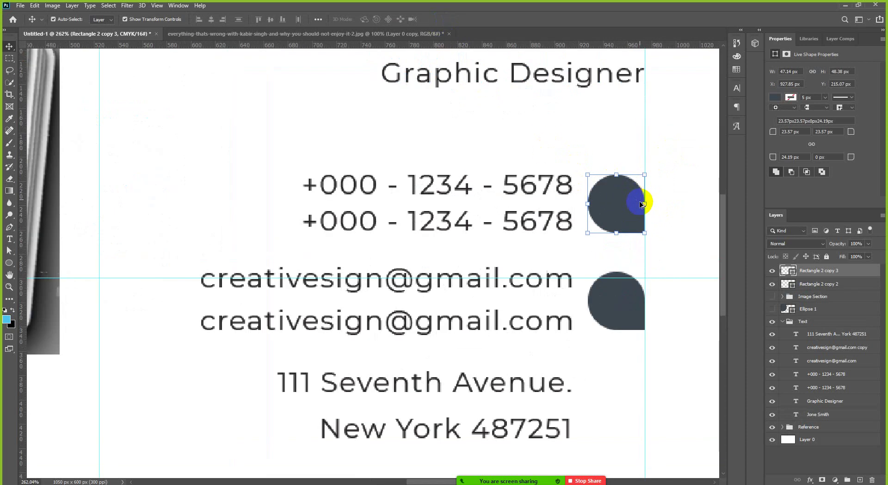
scroll(641, 202, "down", 2)
scroll(648, 201, "up", 1)
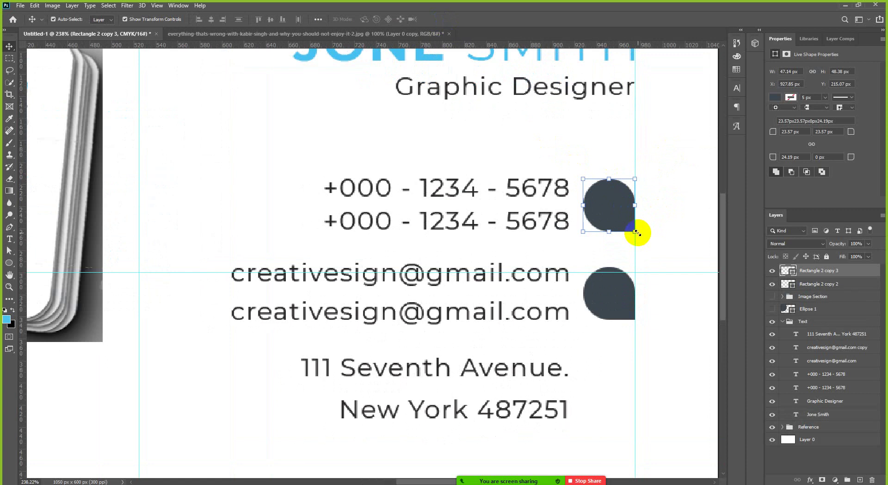
left_click(637, 232)
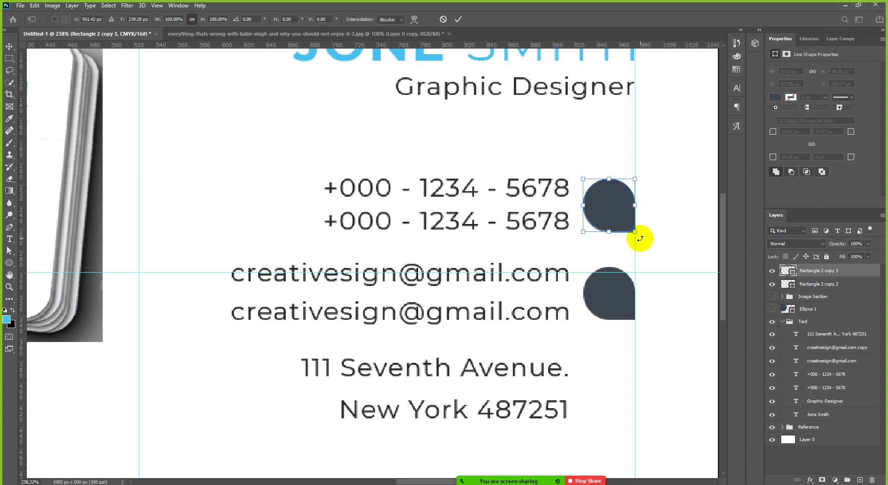
left_click_drag(641, 238, 653, 152)
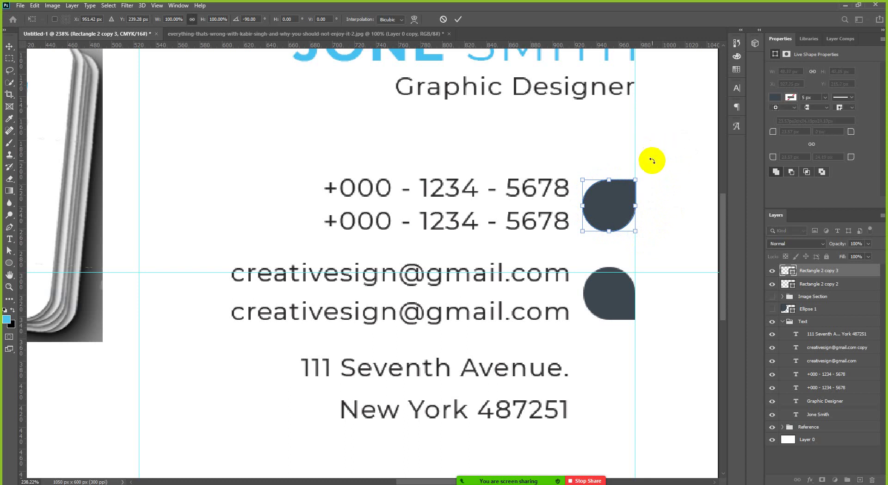
left_click(457, 19)
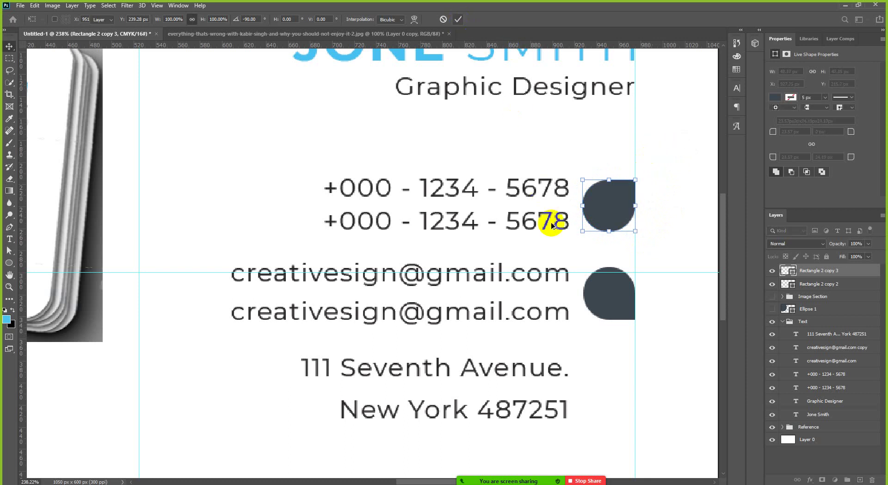
scroll(591, 214, "down", 4)
left_click(714, 208)
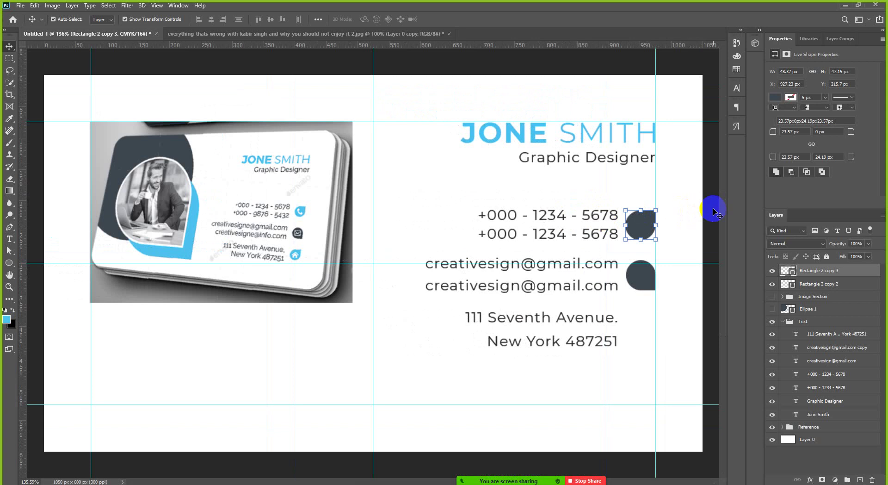
scroll(647, 232, "up", 3)
scroll(647, 232, "down", 1)
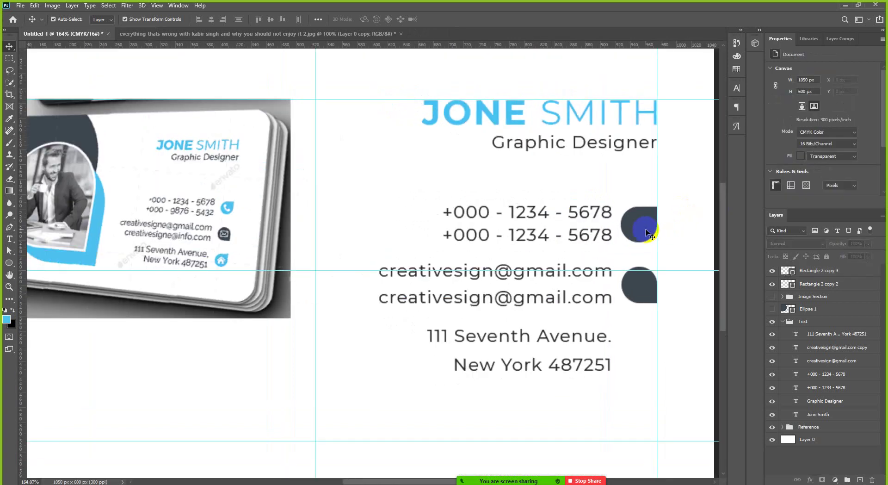
left_click(646, 232)
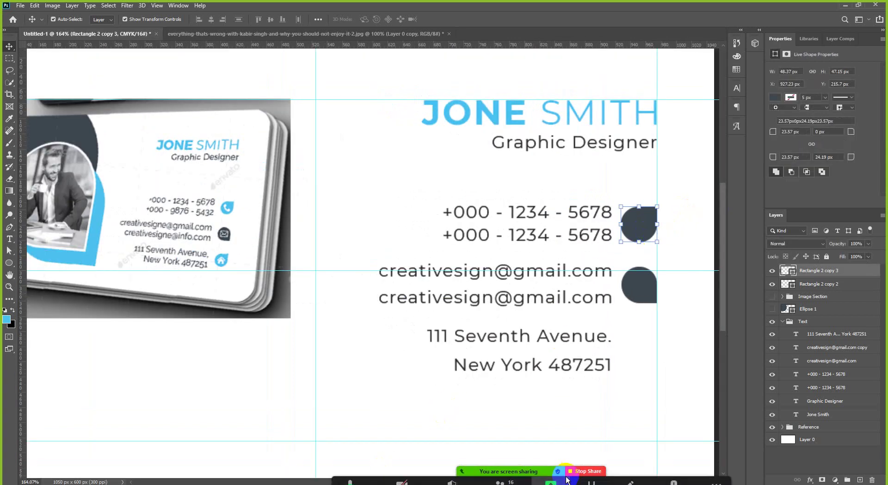
Step: Open the Zoom meeting's participant list to see who is speaking and minimize it again
left_click(509, 470)
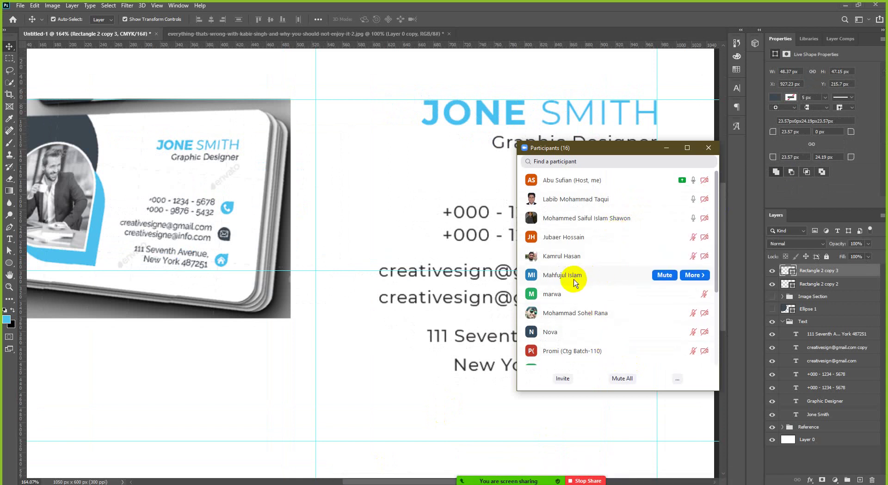
left_click(667, 148)
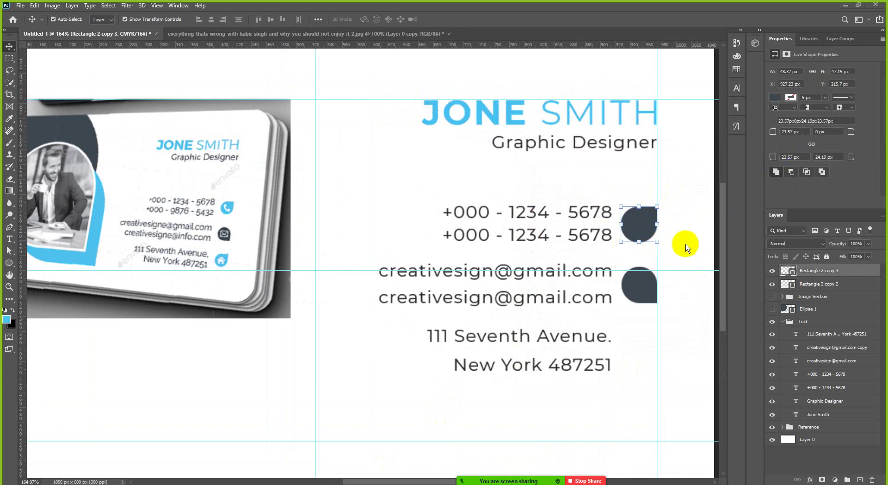
scroll(575, 251, "right", 3)
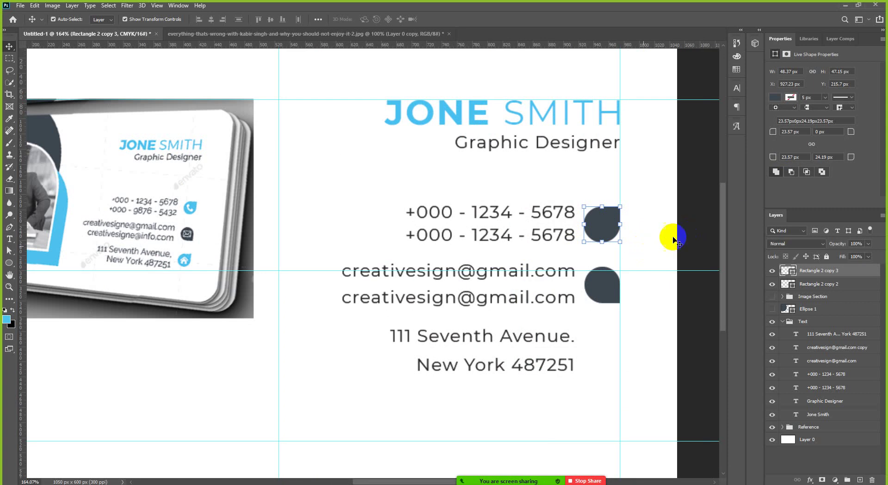
left_click(661, 250)
left_click(607, 228)
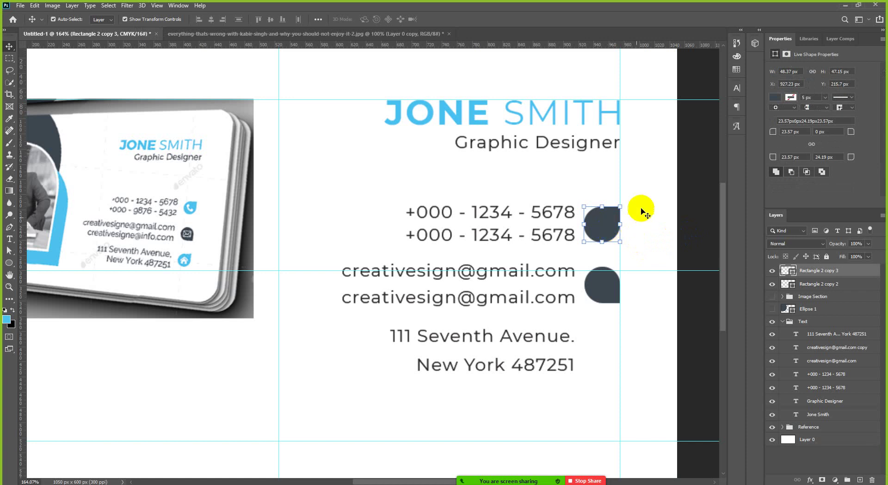
left_click(598, 291)
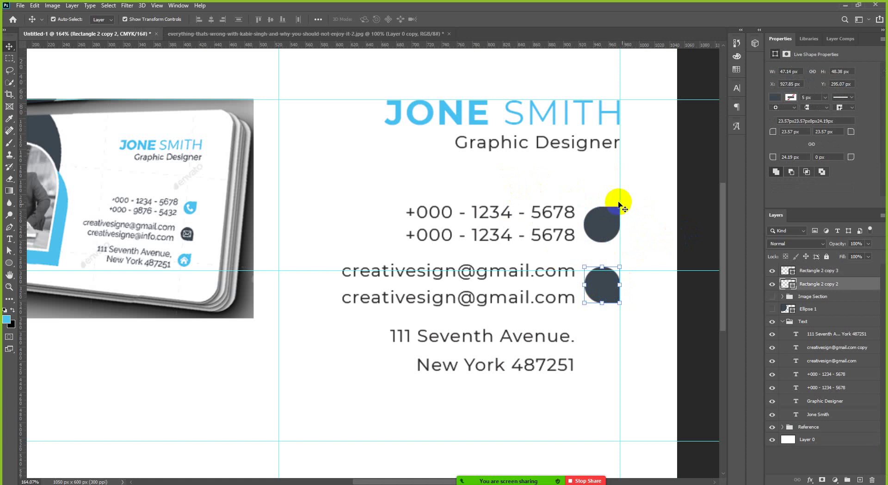
scroll(646, 194, "down", 1)
left_click(629, 216)
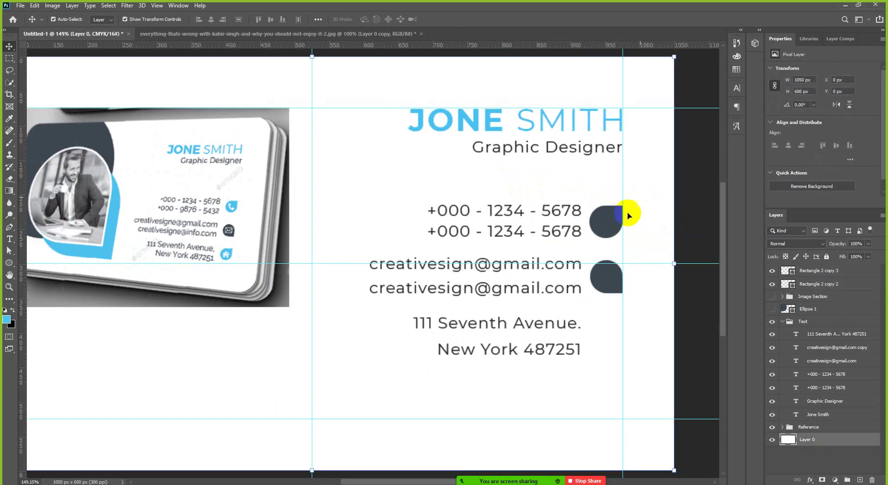
Step: Set the phone-number teardrop's fill to the light blue sampled from the reference card's phone icon and deselect the shape
left_click(610, 232)
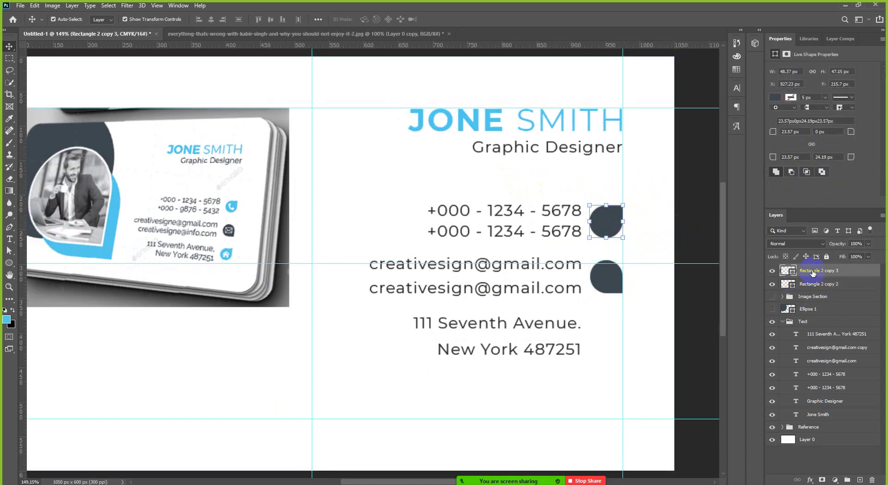
left_click(776, 97)
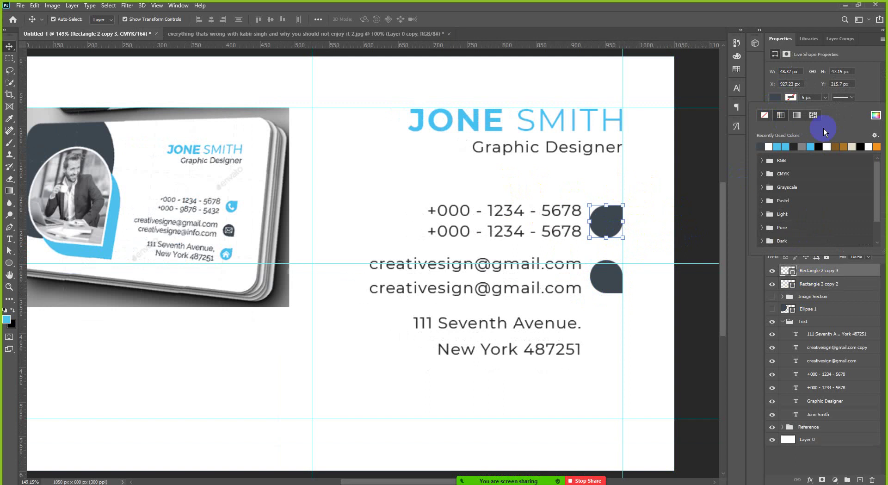
left_click(876, 115)
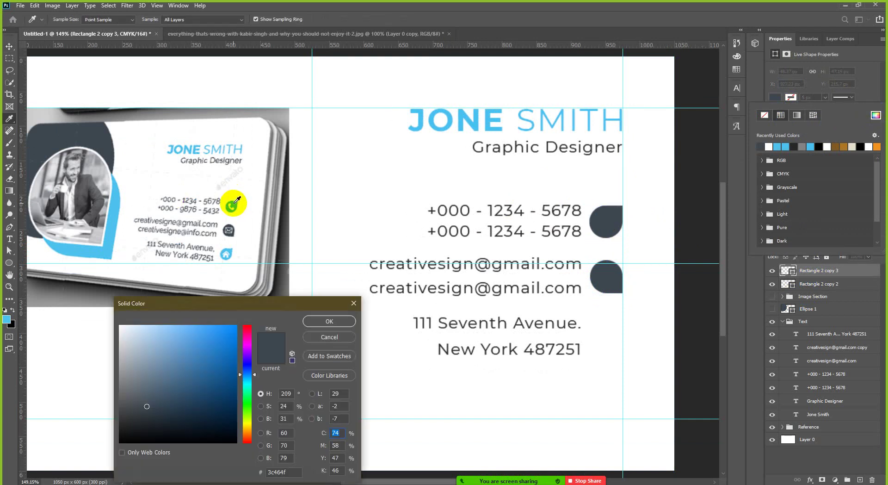
left_click(236, 203)
left_click(329, 319)
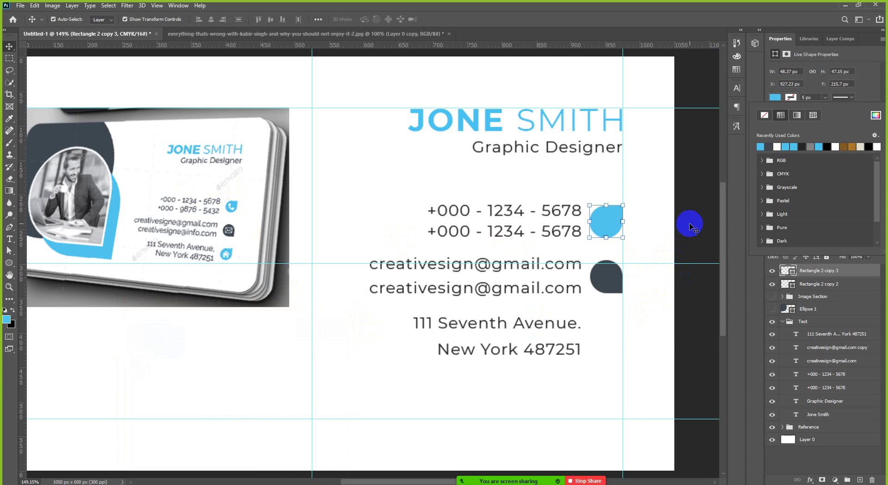
left_click(690, 223)
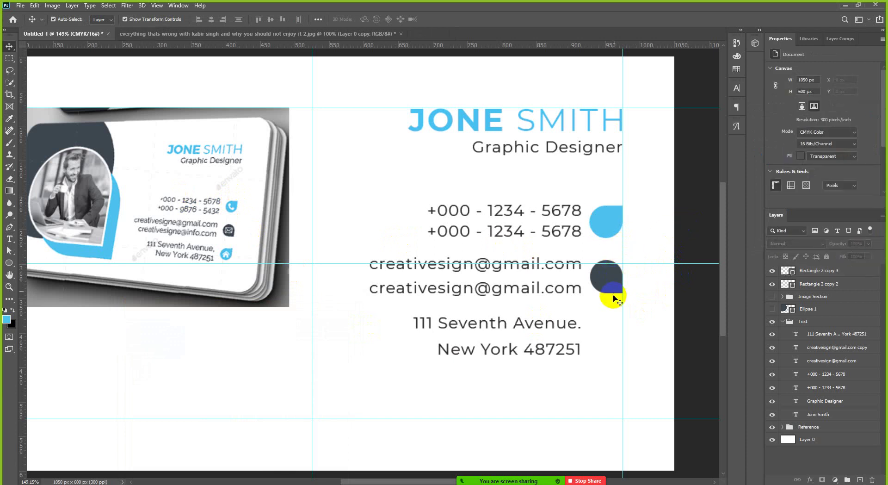
Step: Duplicate the blue teardrop and place the copy straight below beside the address lines, at Y about 381 px, and deselect it
scroll(613, 299, "up", 2)
left_click(611, 214)
left_click(616, 202)
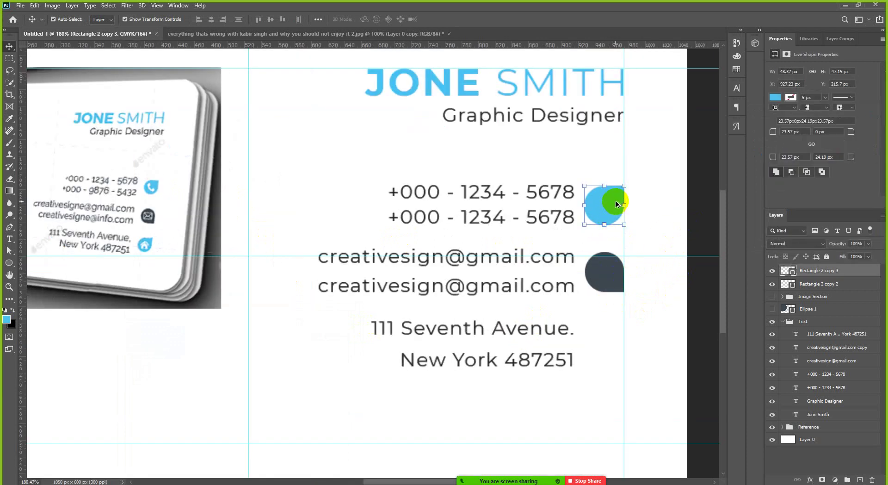
left_click_drag(615, 203, 615, 341)
left_click(700, 307)
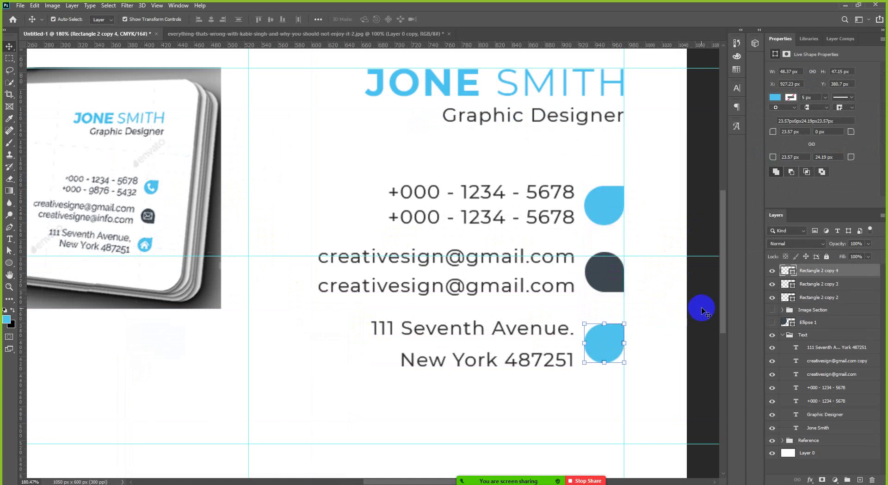
key("ctrl+0")
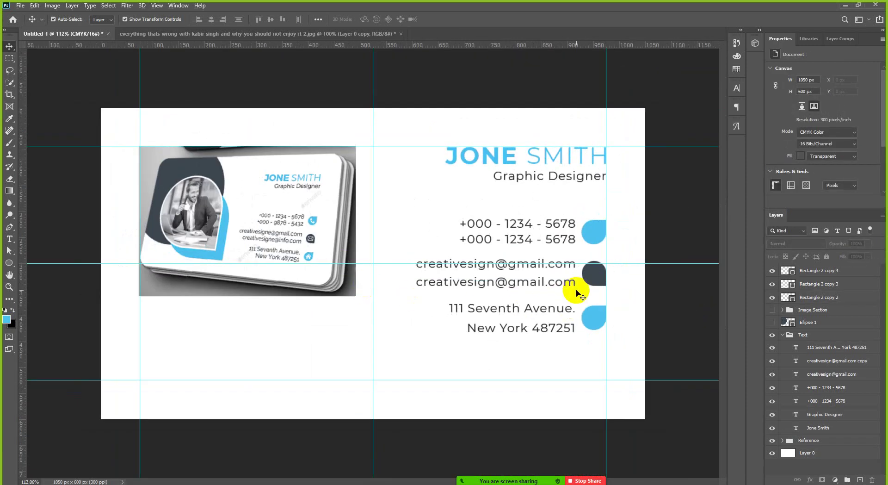
Step: Switch to Chrome and open flaticon.com in a new tab, ready to search for icons
scroll(579, 288, "up", 2)
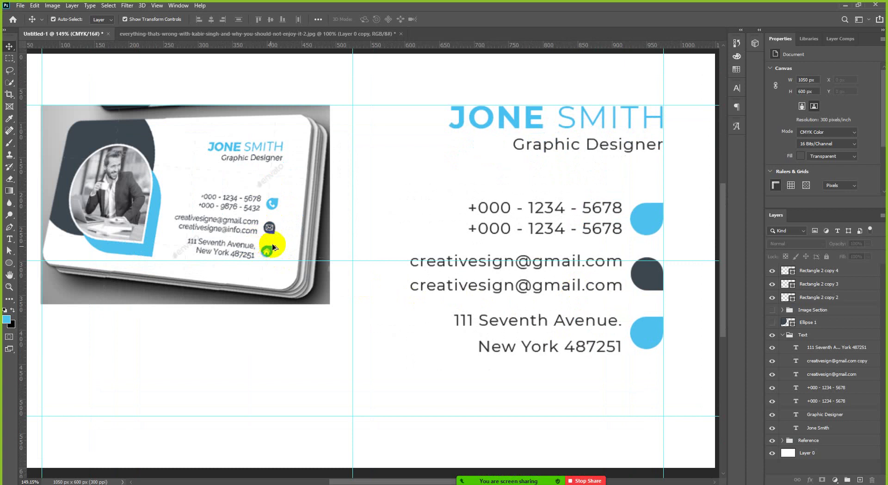
scroll(278, 233, "down", 2)
scroll(409, 263, "up", 2)
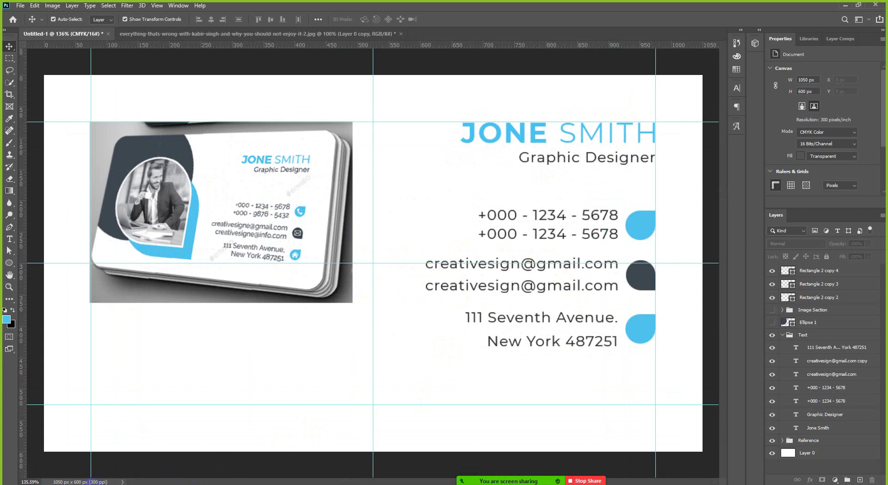
left_click(96, 447)
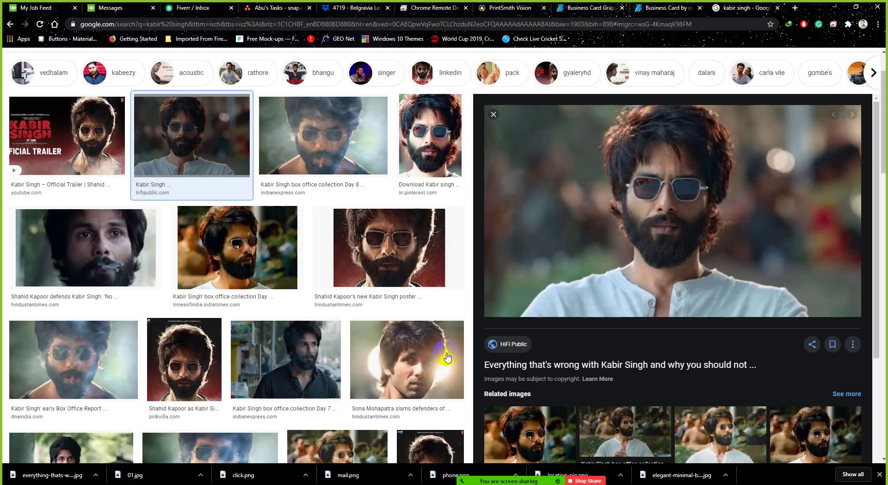
left_click(796, 8)
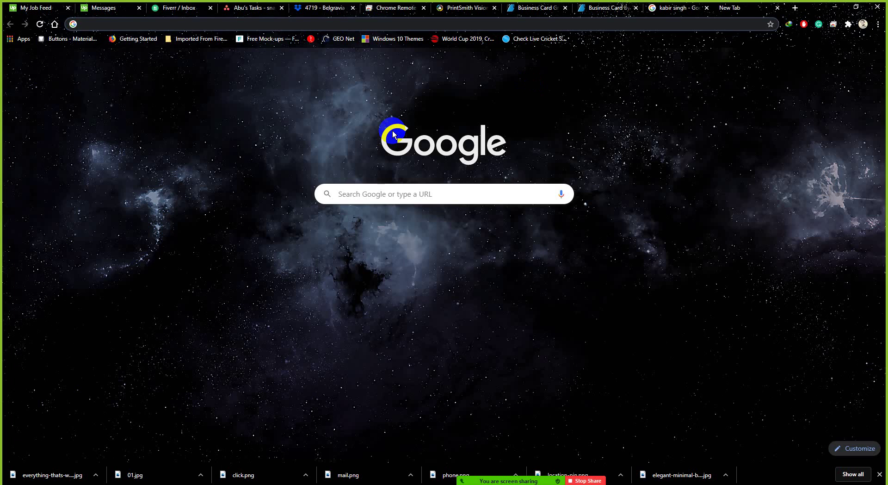
type("flat")
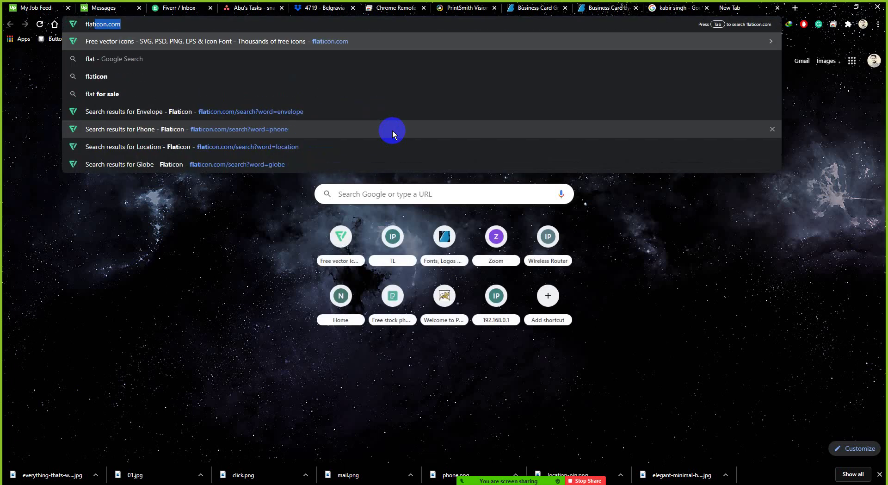
key("Return")
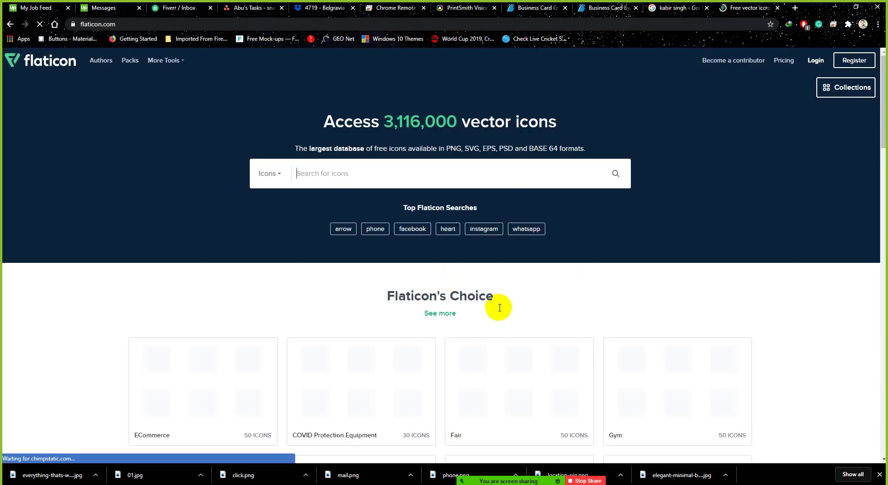
left_click(359, 176)
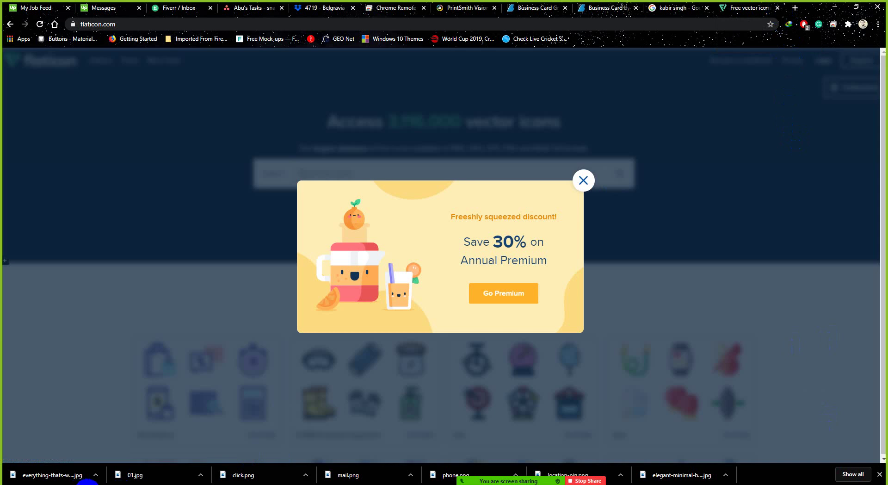
Step: Open the Zoom meeting's participant list to check the attendees and close it again
mouse_move(505, 472)
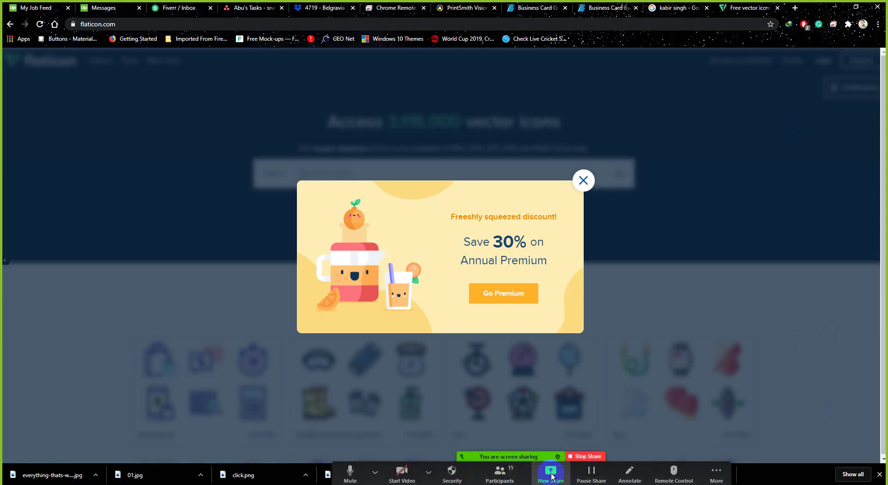
left_click(500, 472)
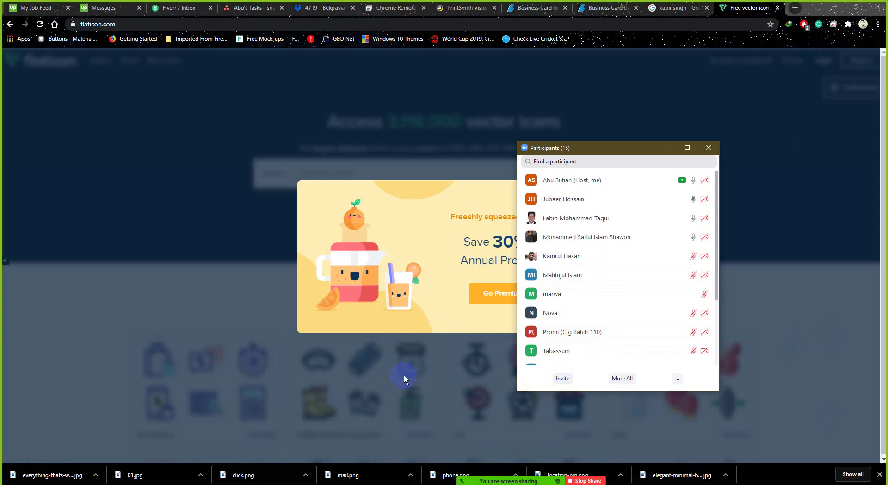
left_click(709, 147)
Step: Dismiss the discount pop-up and search Flaticon for phone icons
left_click(588, 183)
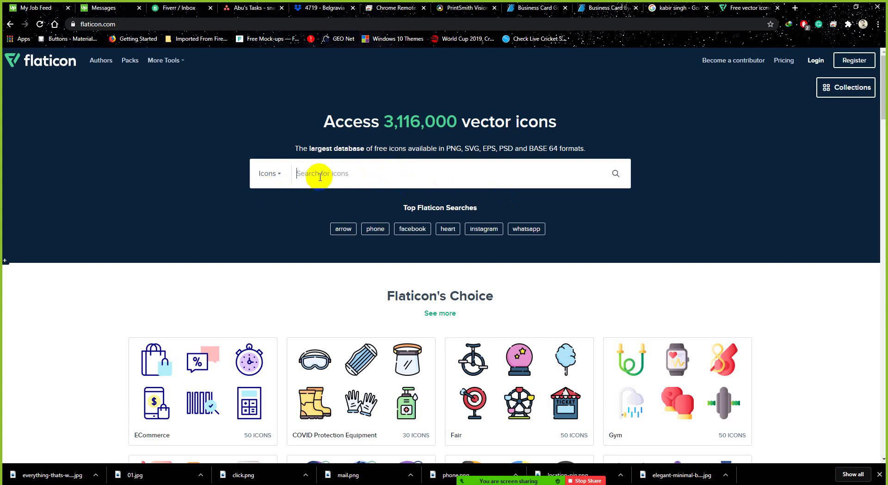
key("Return")
type("phone")
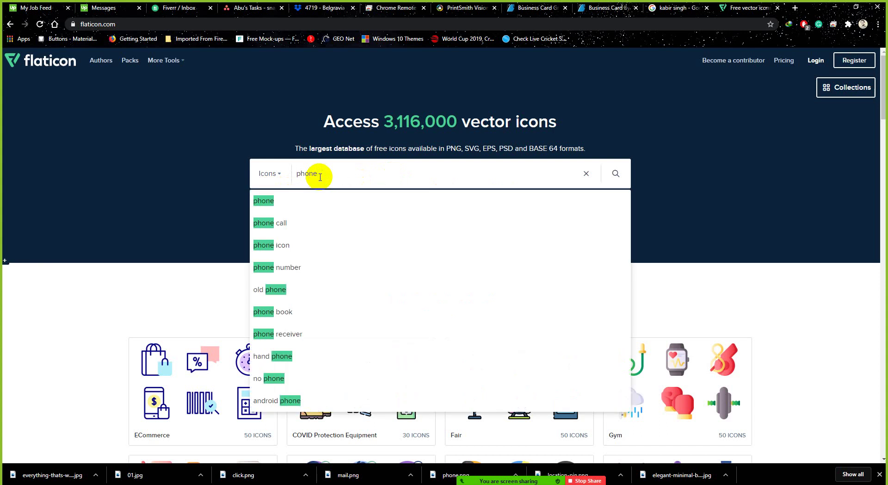
key("Return")
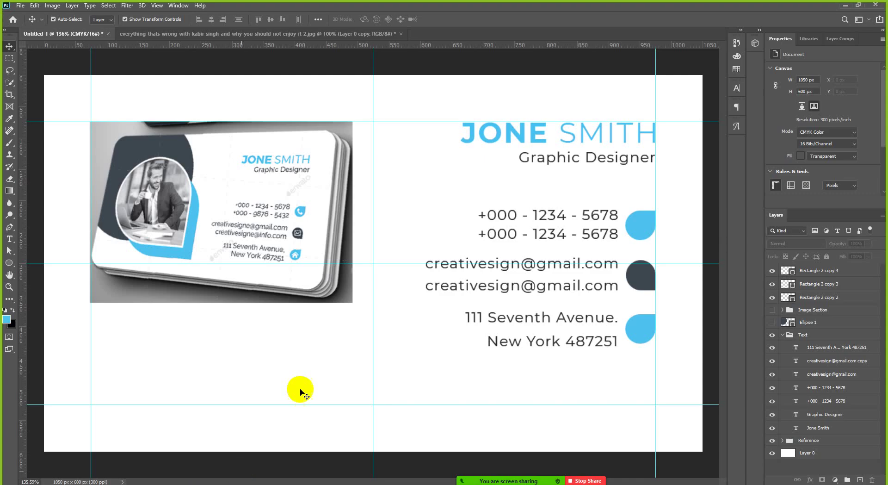
Step: Check the phone icon on the reference card in Photoshop and download Flaticon's matching solid Phone Call icon as a free PNG
scroll(303, 327, "up", 3)
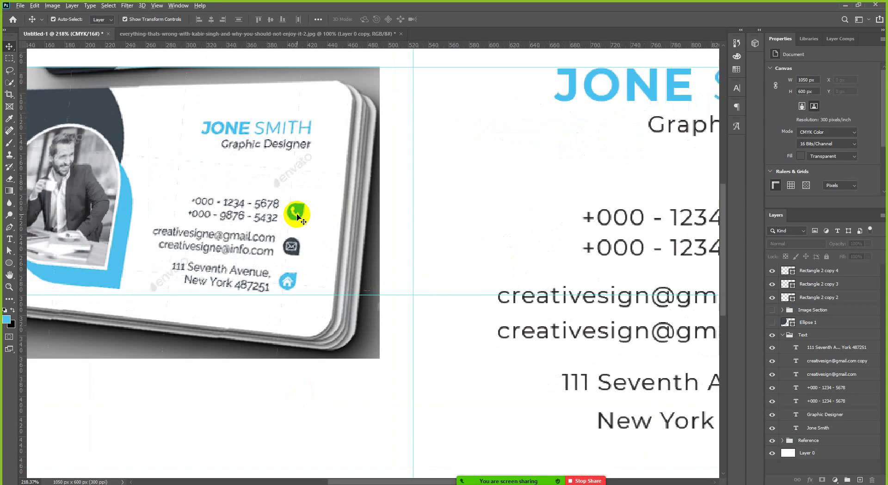
scroll(298, 216, "down", 2)
scroll(298, 216, "down", 1)
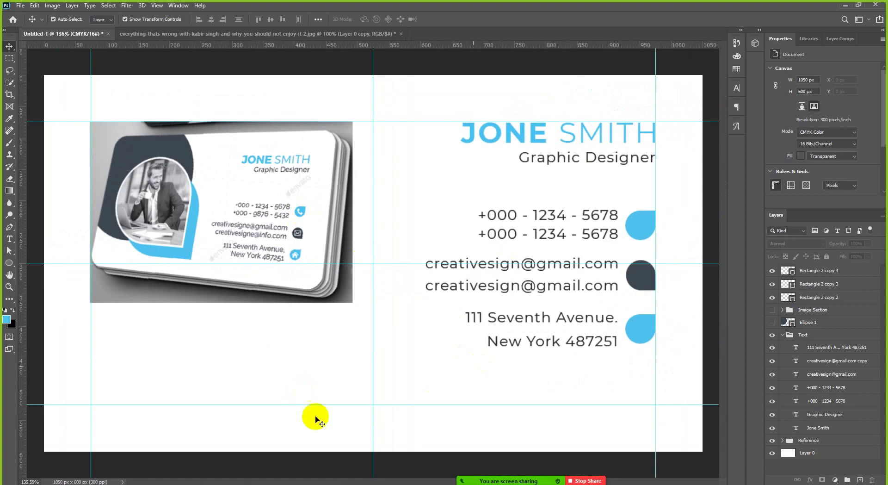
left_click(94, 481)
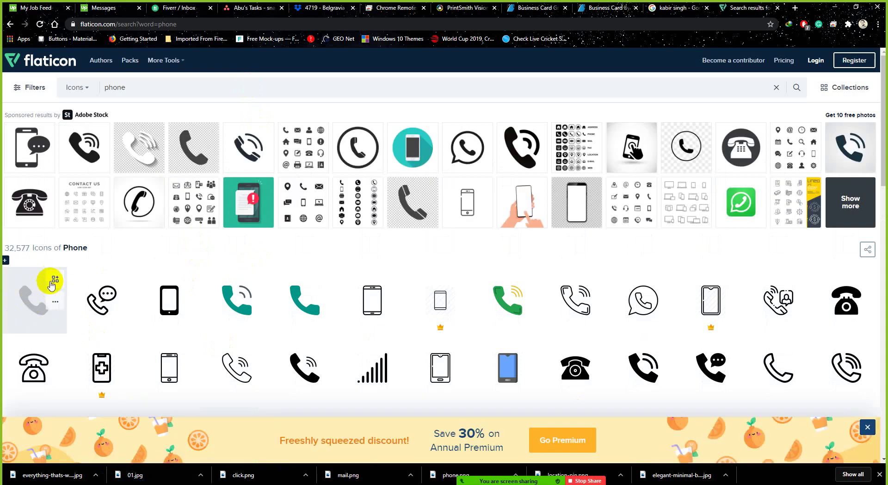
left_click(26, 298)
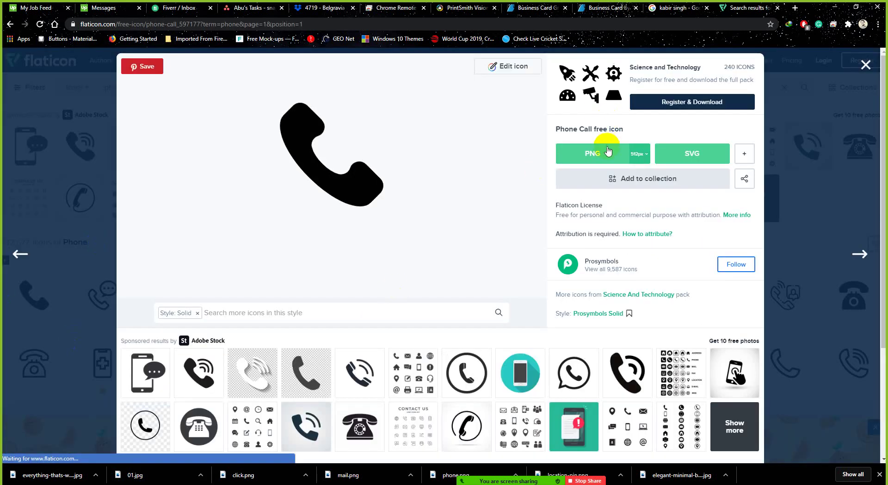
left_click(607, 151)
left_click(540, 224)
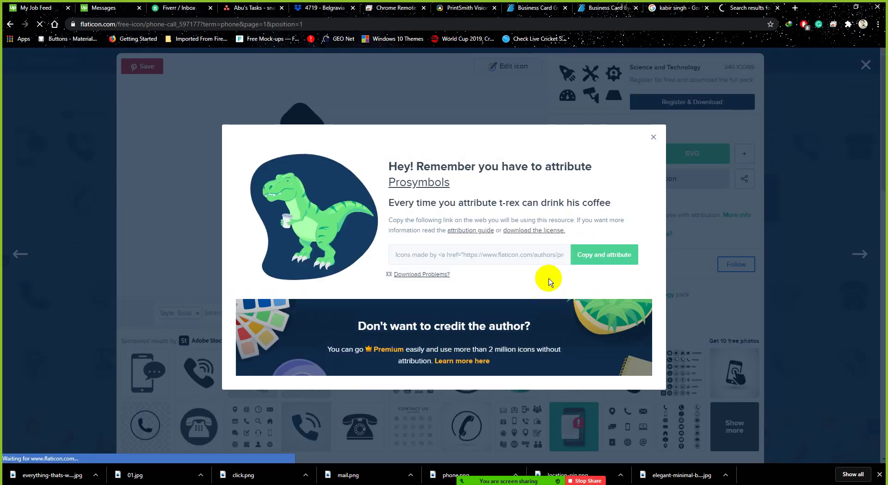
Step: Place the downloaded phone.png from the Downloads folder in the business card document, scaled to 2.20%
left_click(96, 474)
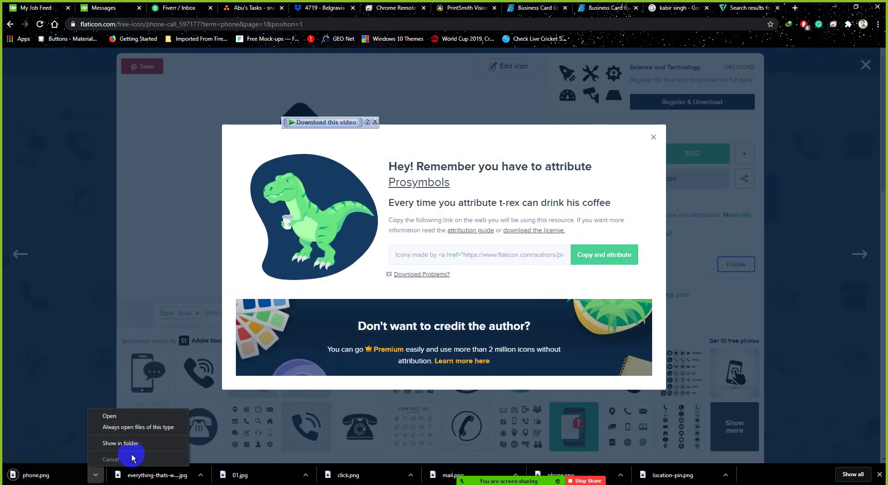
left_click(138, 444)
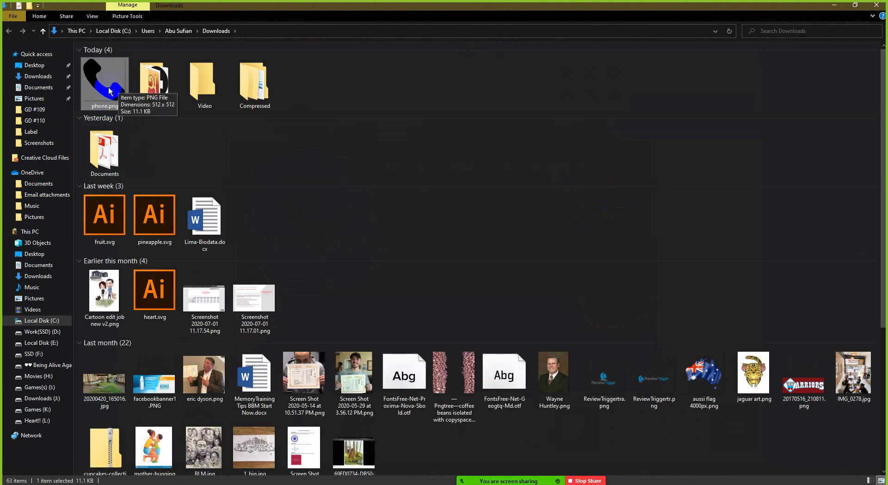
left_click_drag(110, 90, 337, 347)
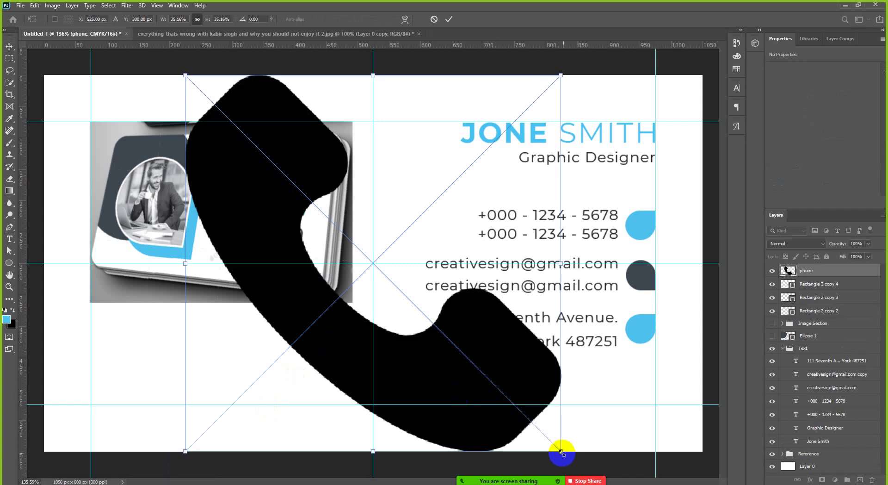
left_click_drag(561, 452, 386, 274)
left_click(448, 23)
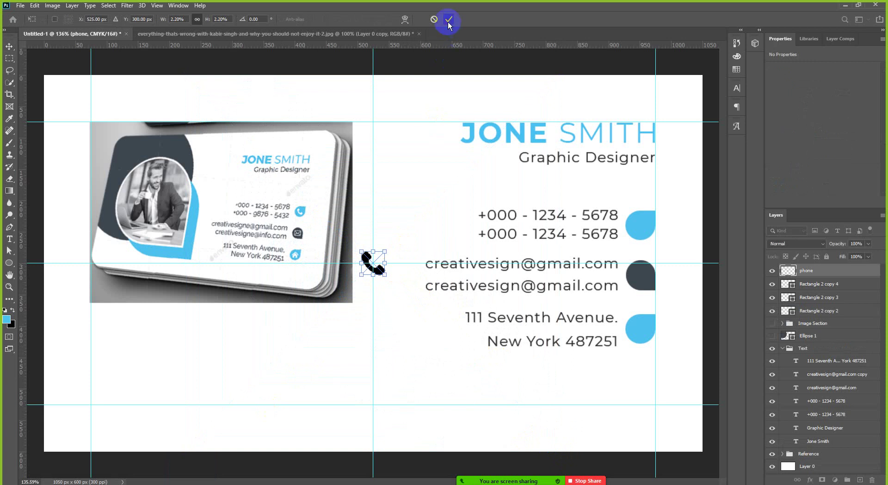
Step: Move the phone icon onto the blue teardrop beside the phone numbers and scale it down to 30 by 30 px
scroll(702, 254, "up", 2)
left_click(218, 268)
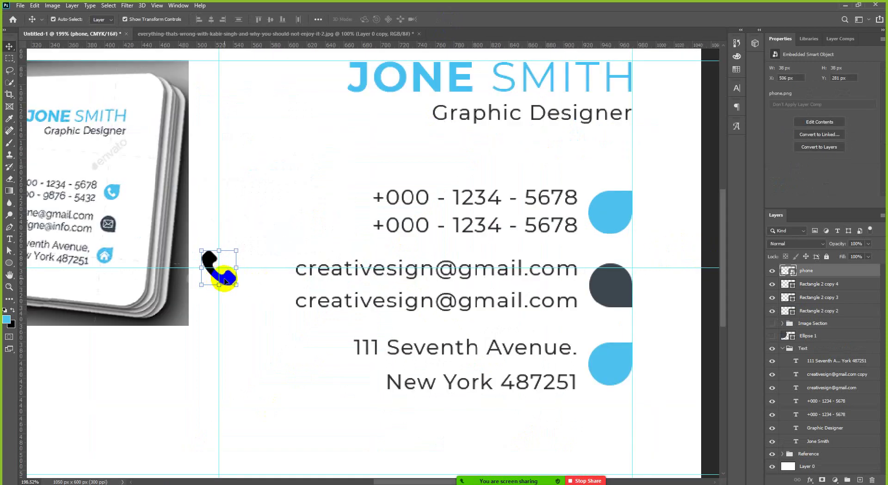
left_click_drag(223, 276, 617, 219)
scroll(646, 210, "up", 3)
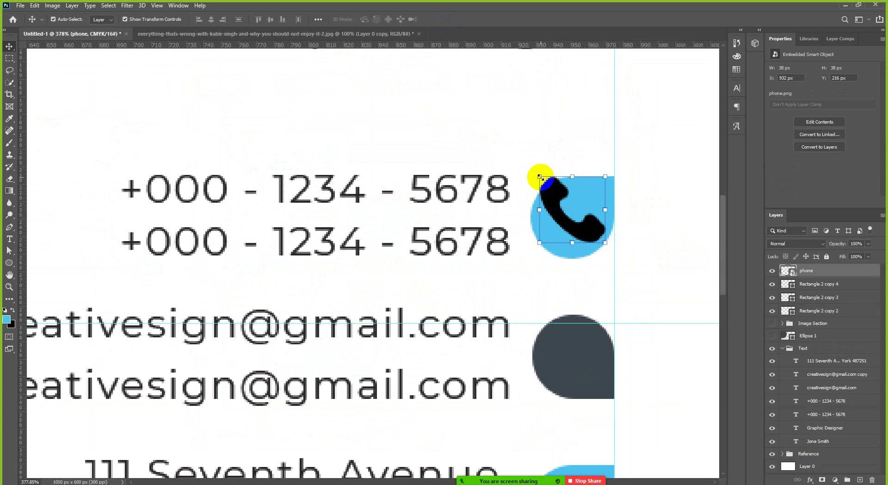
left_click_drag(540, 177, 546, 183)
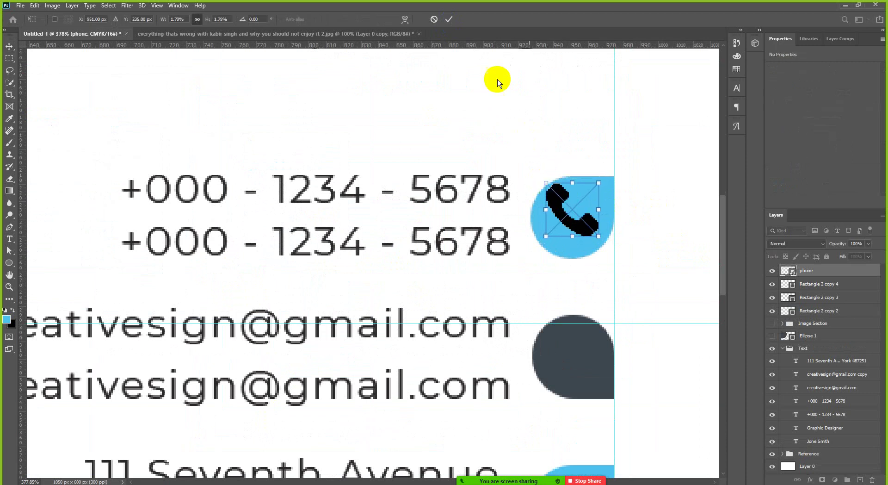
left_click(449, 19)
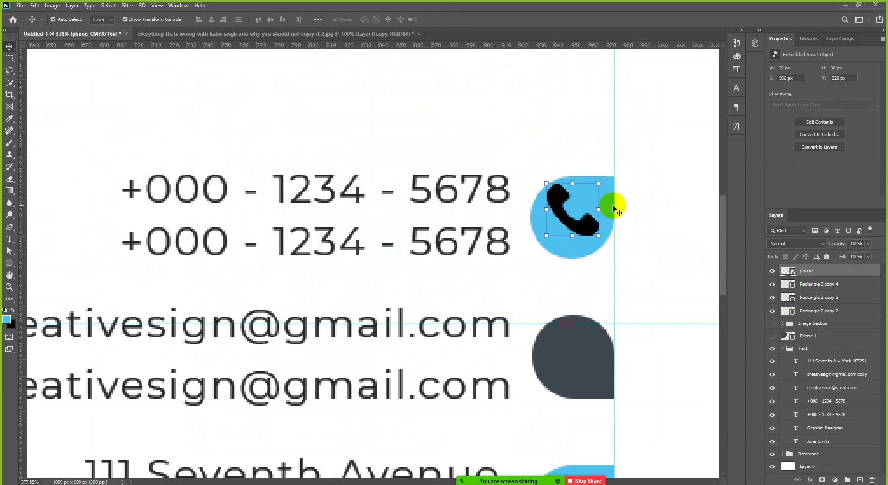
Step: Align the centres of the phone icon and its blue teardrop horizontally and vertically, then deselect them
left_click(615, 207, "shift")
left_click(211, 19)
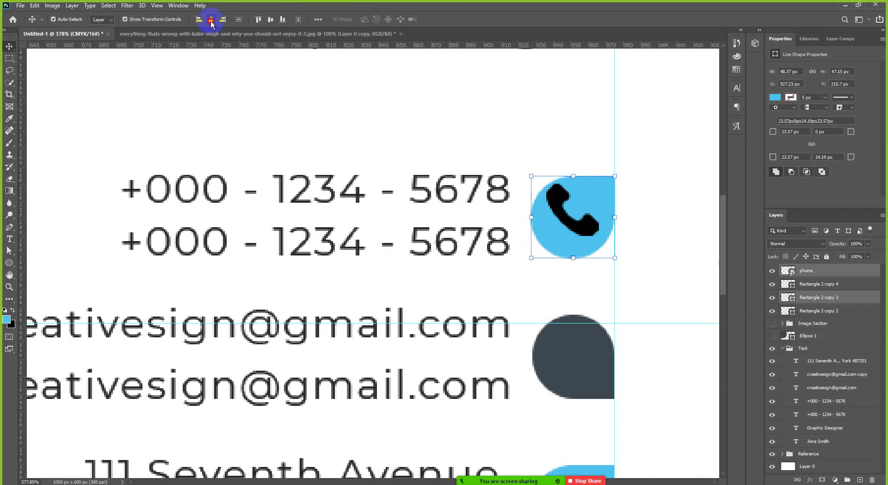
left_click(274, 19)
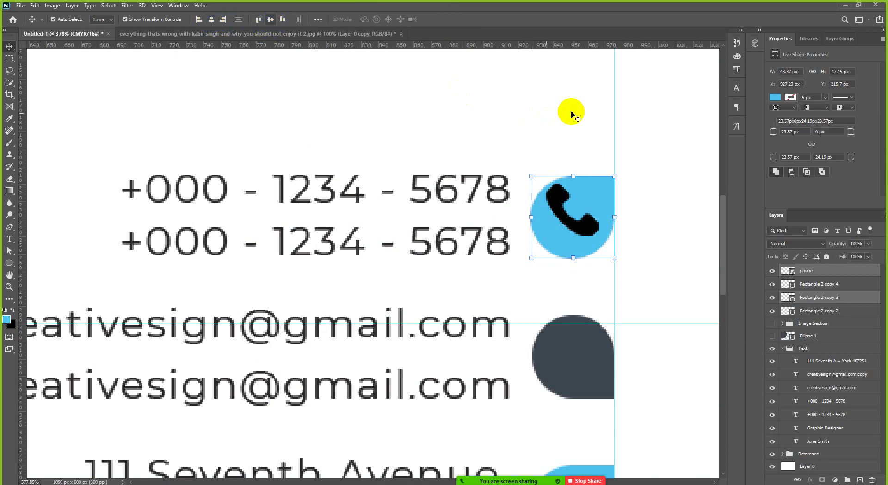
left_click(661, 113)
scroll(475, 161, "down", 5)
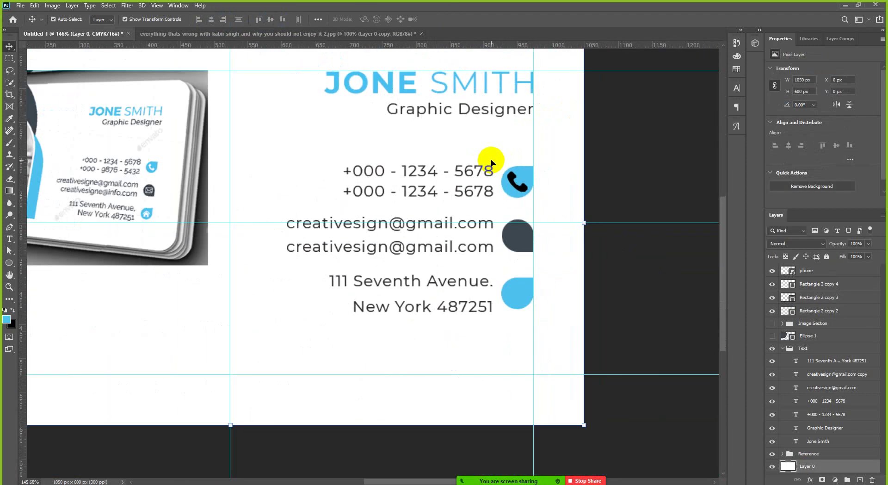
Step: Select the phone icon and collapse the Text layer group, undoing the stray new layer
scroll(491, 159, "up", 5)
left_click(535, 202)
scroll(534, 201, "down", 2)
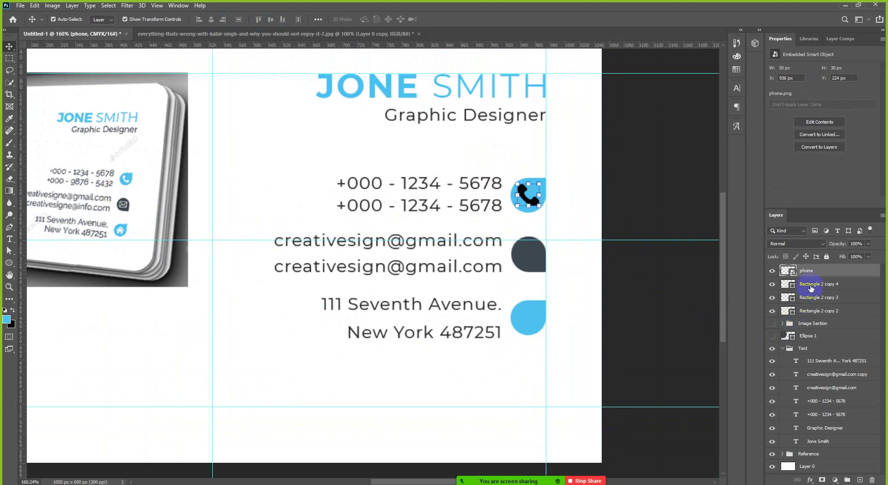
left_click(783, 349)
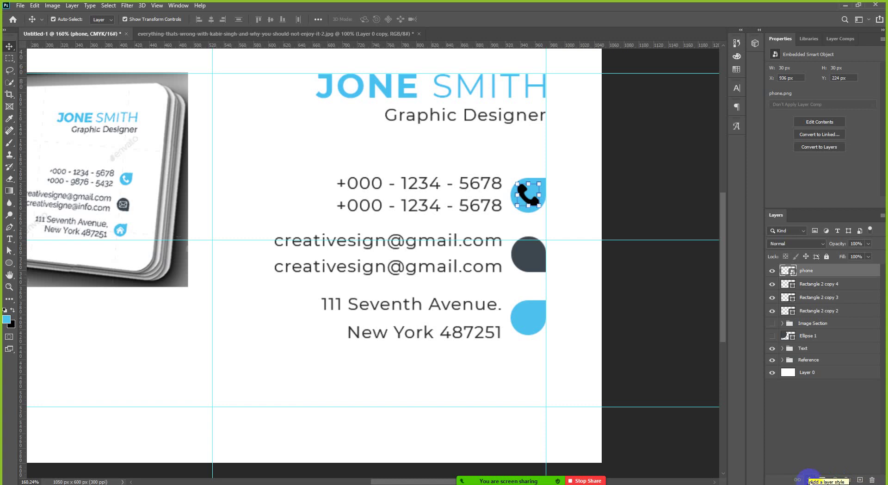
left_click(860, 480)
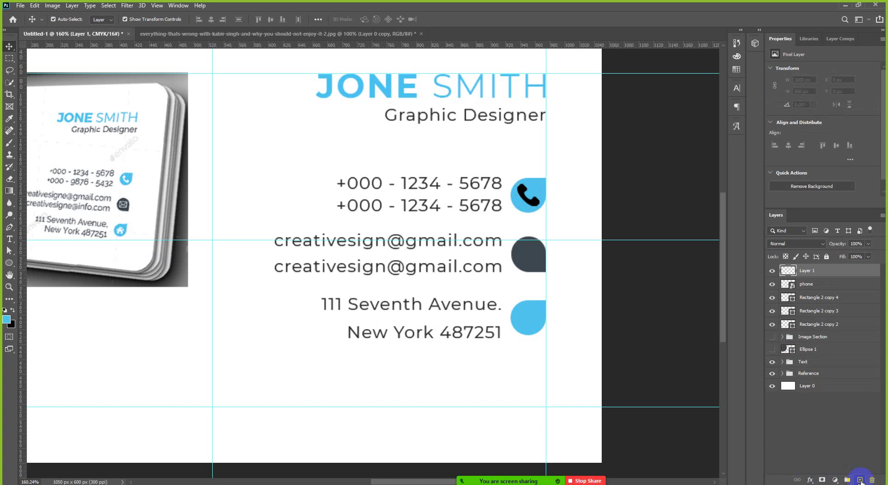
key("ctrl+z")
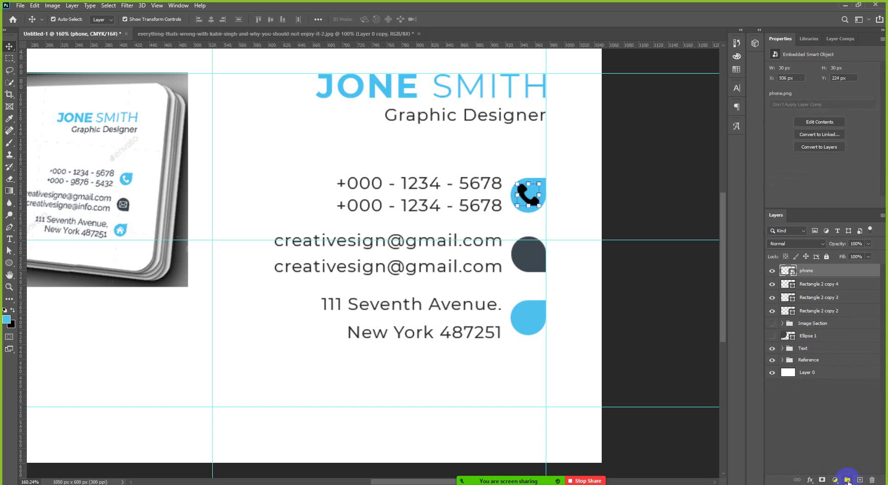
Step: Apply a white (#ffffff) Color Overlay to the phone icon and deselect it
left_click(809, 480)
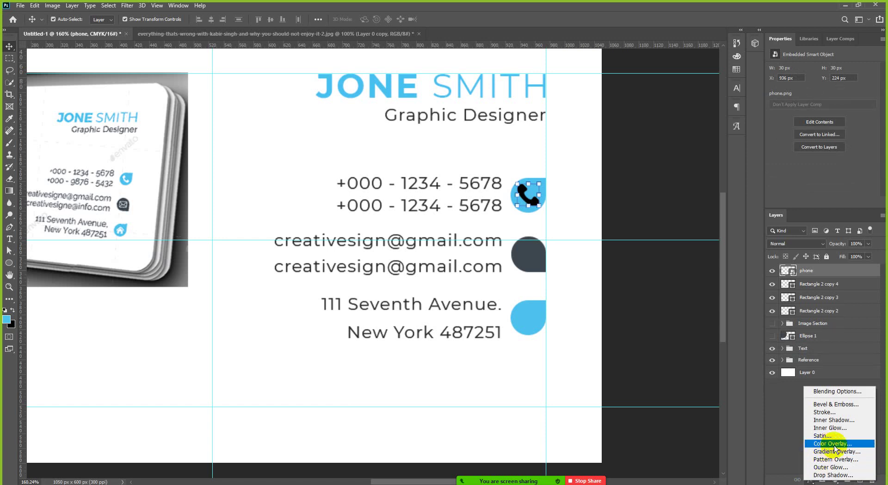
left_click(657, 379)
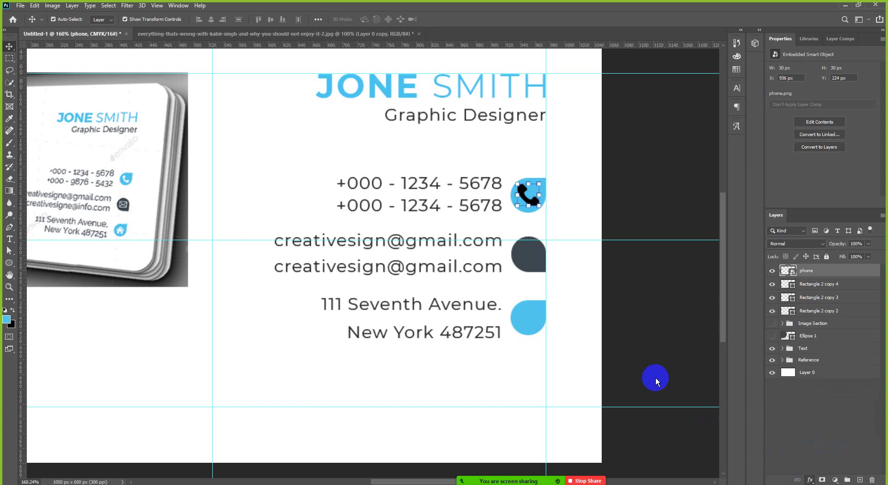
left_click_drag(644, 192, 303, 214)
left_click(305, 251)
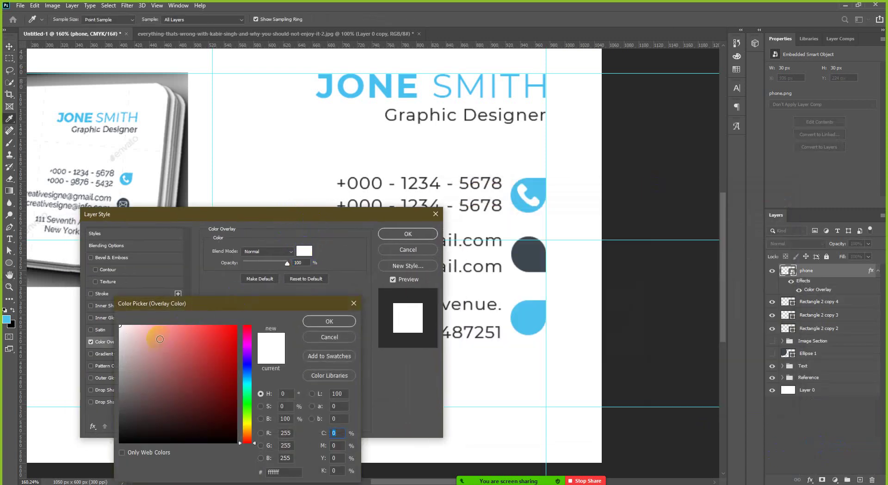
left_click(222, 340)
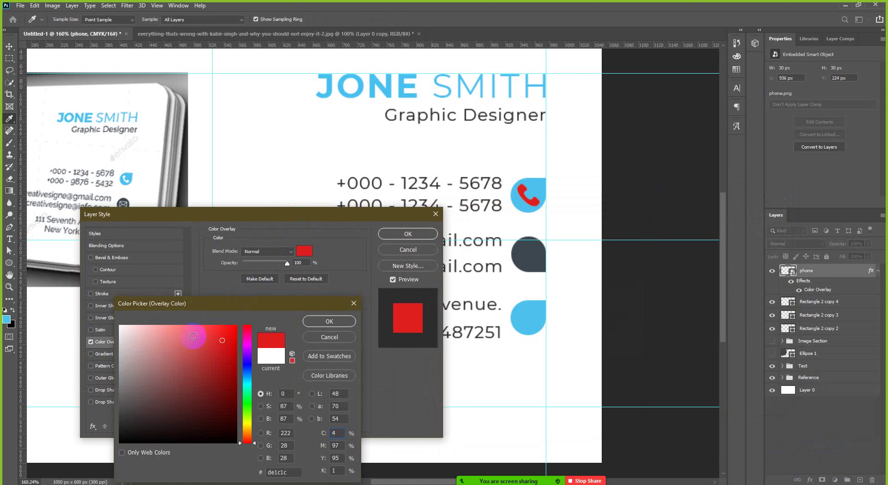
left_click_drag(193, 337, 114, 330)
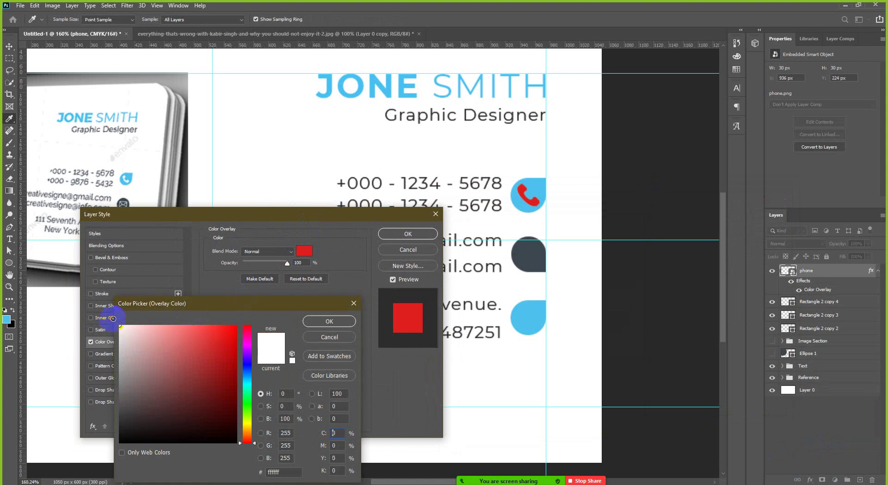
left_click(327, 320)
left_click(423, 235)
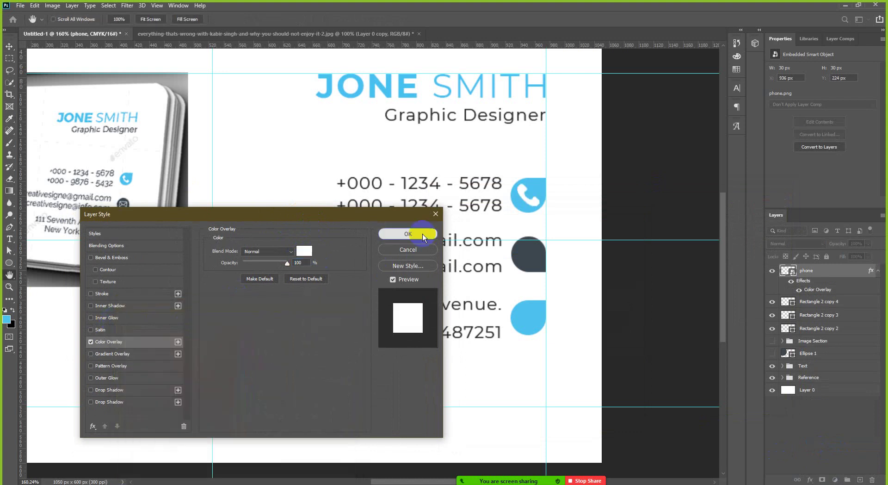
left_click(622, 201)
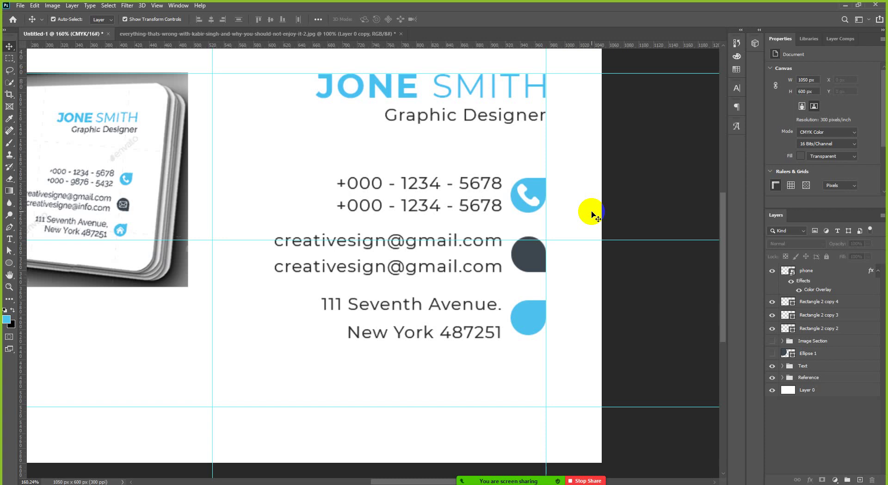
Step: Switch to Flaticon in Chrome, dismiss the open phone icon download and search the icons for "envelope"
scroll(583, 214, "down", 1)
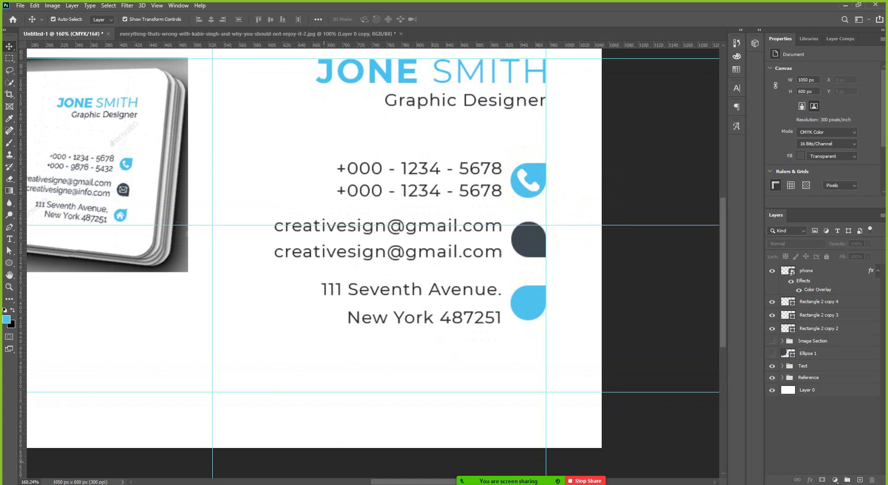
mouse_move(96, 476)
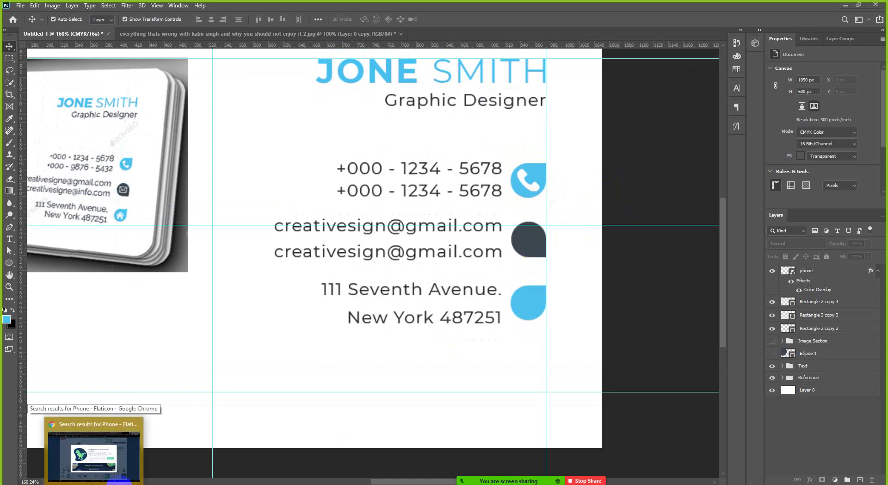
left_click(95, 451)
left_click(655, 137)
left_click(865, 65)
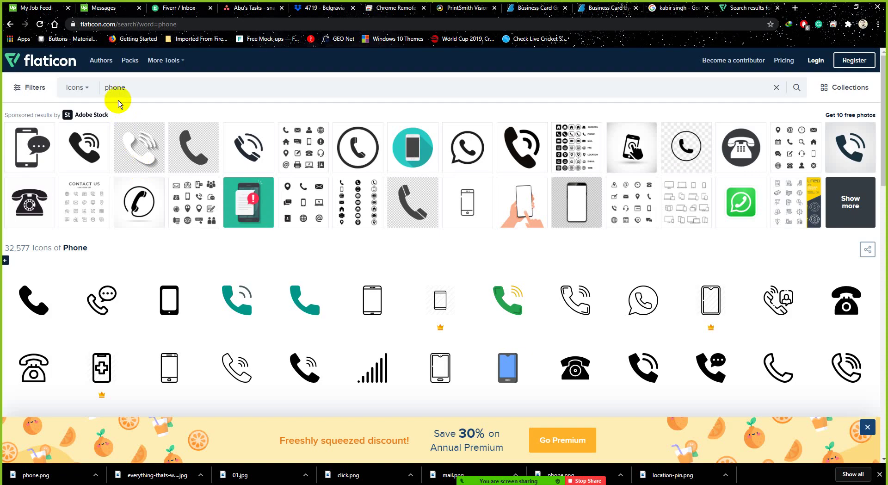
left_click_drag(128, 88, 100, 87)
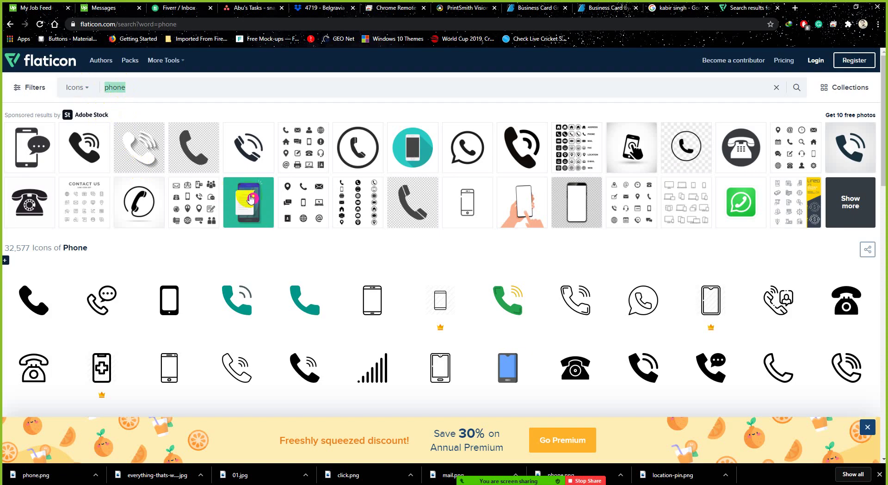
type("elope")
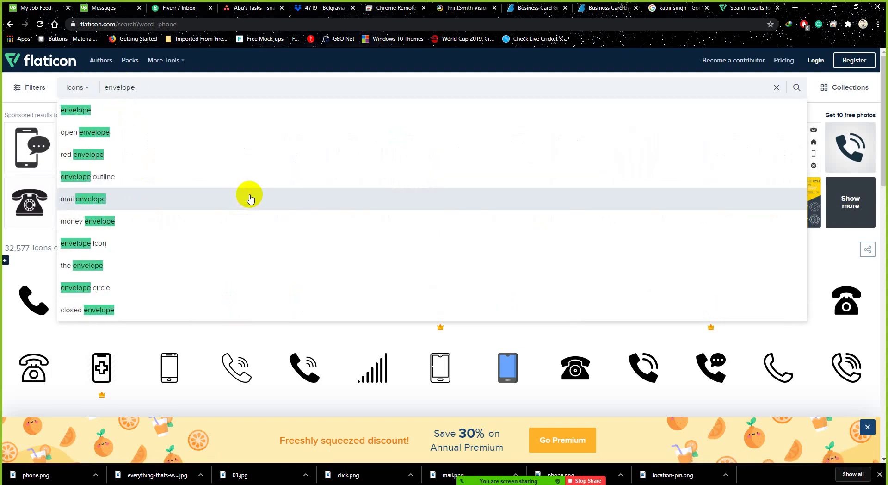
key("Return")
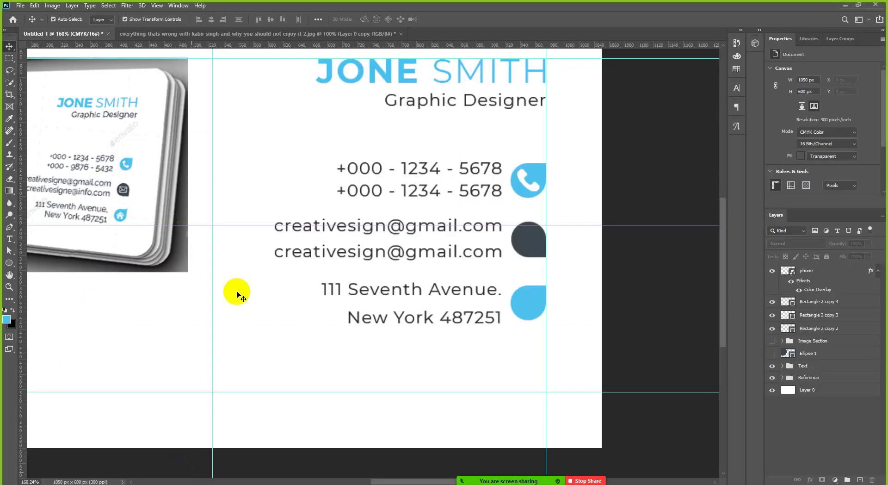
Step: Examine the e-mail icon on the slate teardrop in the reference business card
scroll(117, 189, "up", 5)
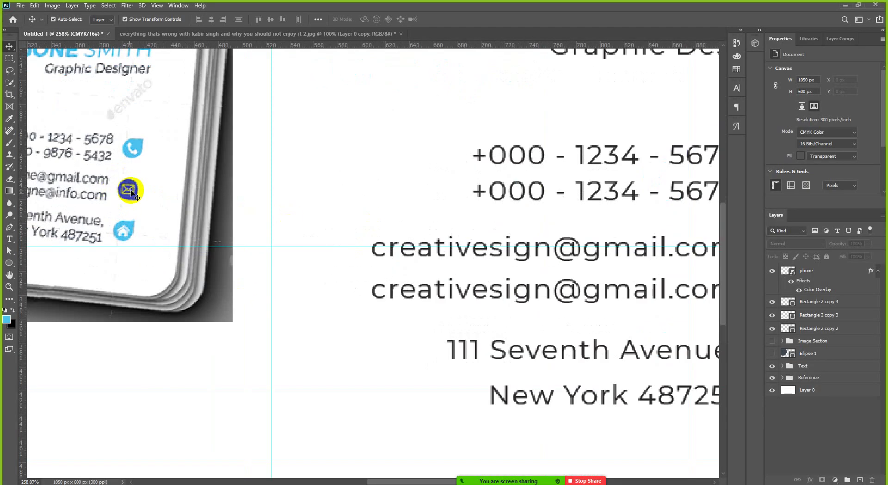
scroll(132, 188, "down", 3)
scroll(130, 191, "up", 3)
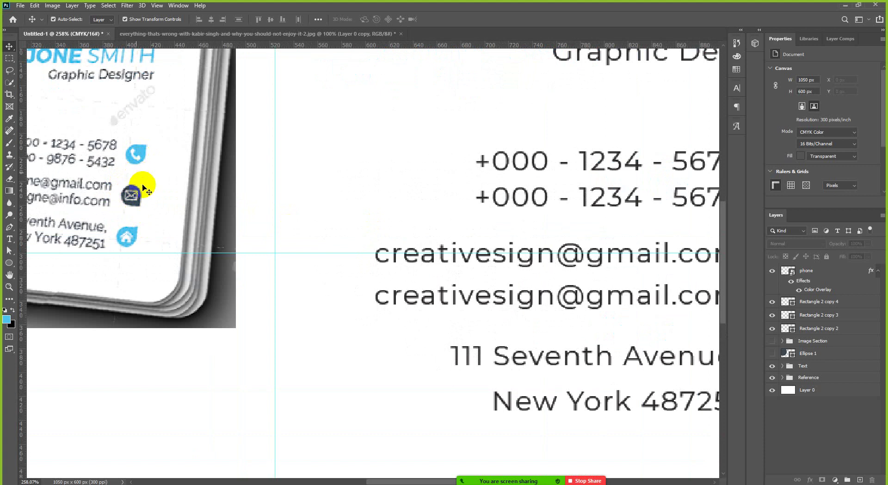
scroll(153, 204, "down", 2)
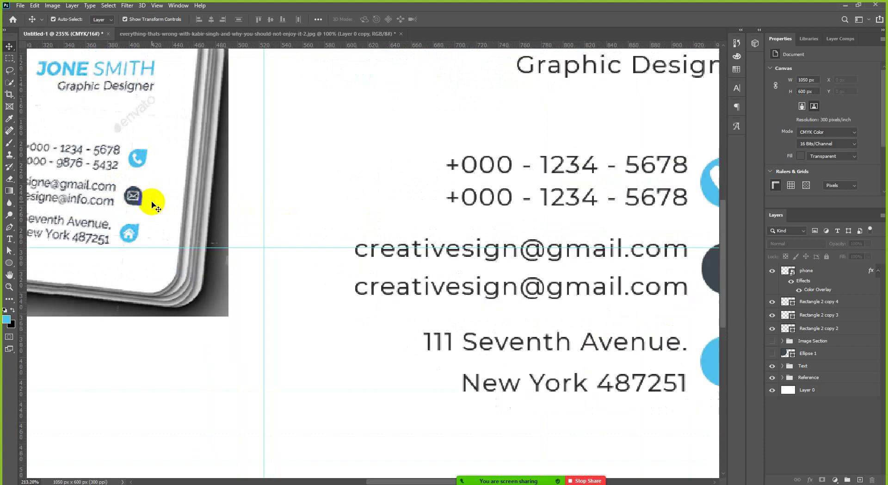
scroll(147, 202, "up", 2)
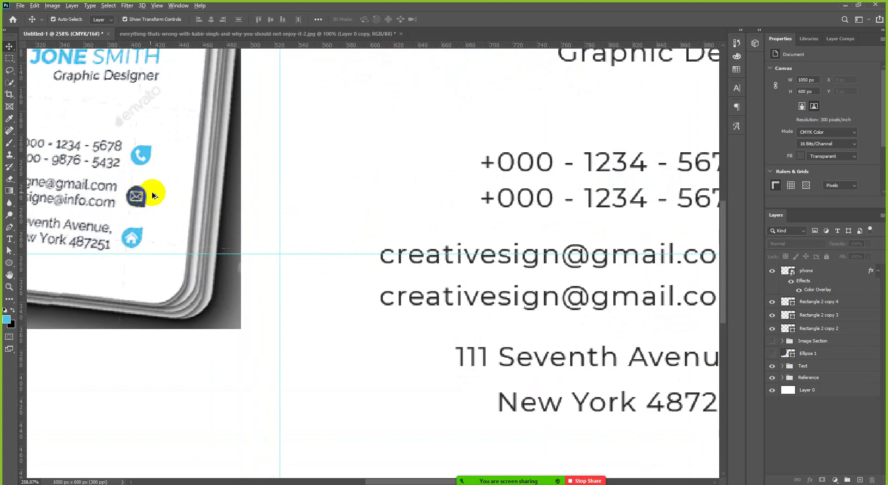
scroll(152, 195, "down", 1)
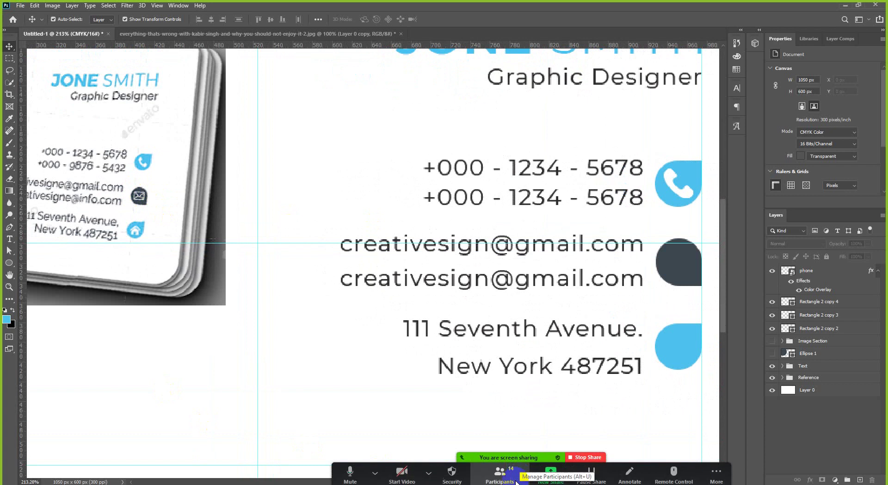
left_click(501, 478)
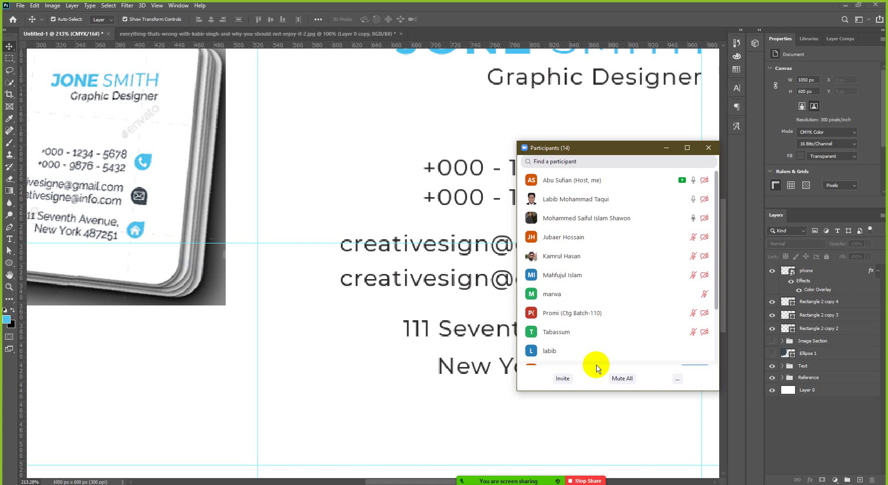
left_click(709, 148)
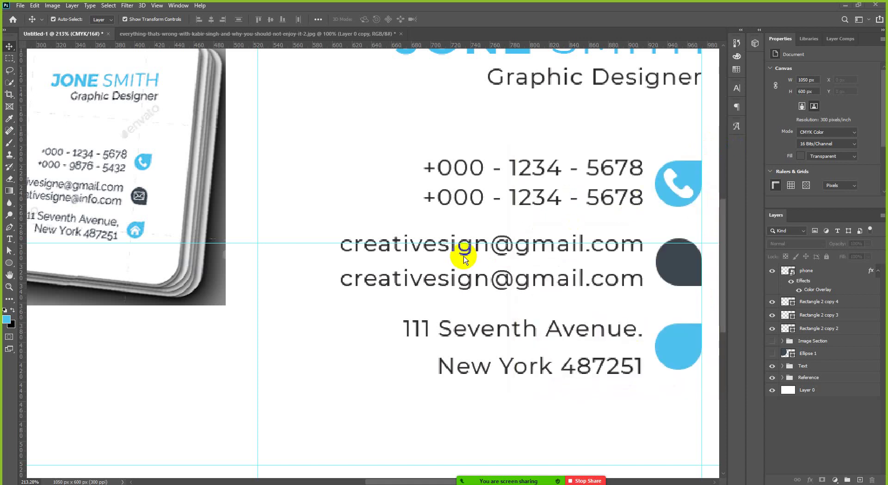
scroll(470, 261, "down", 1)
scroll(180, 201, "up", 1)
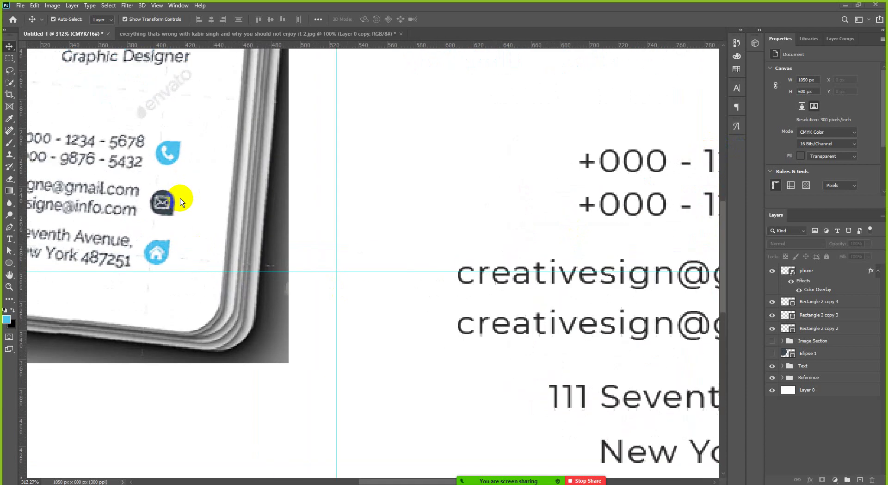
scroll(252, 281, "down", 1)
scroll(356, 273, "down", 1)
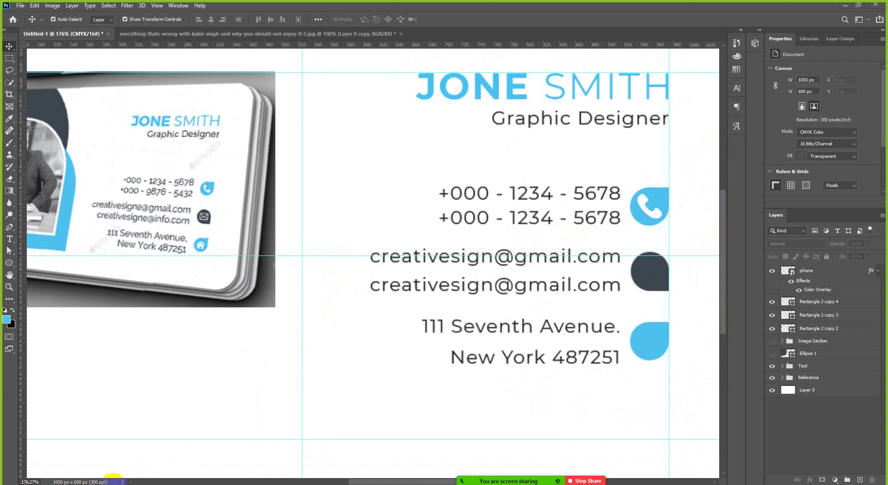
Step: Download the filled black envelope icon from the Flaticon results as a PNG and close its detail view
left_click(99, 445)
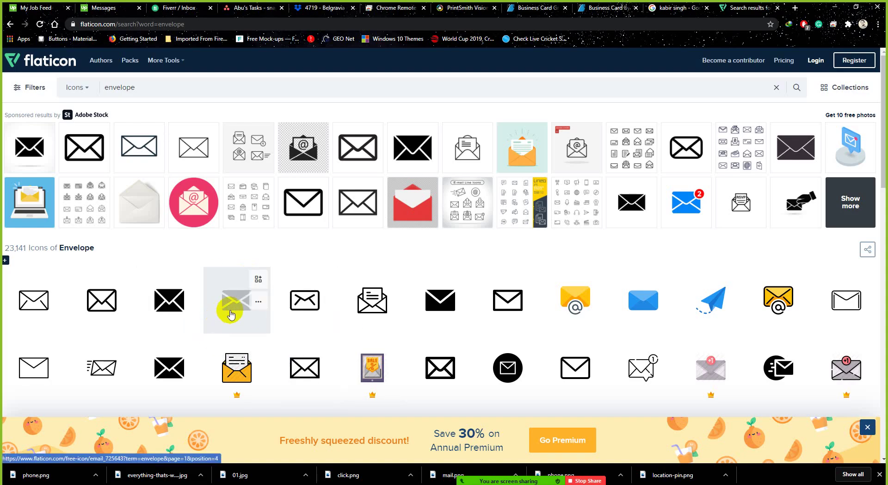
left_click(175, 303)
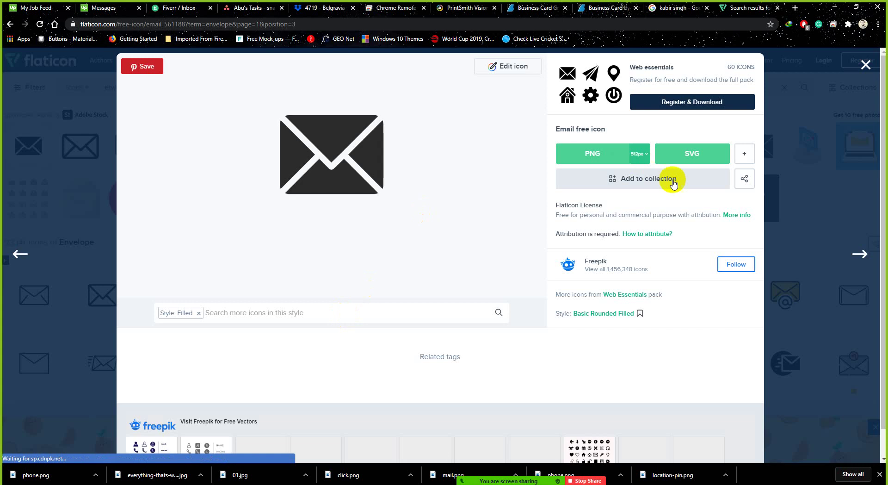
left_click(610, 168)
left_click(608, 225)
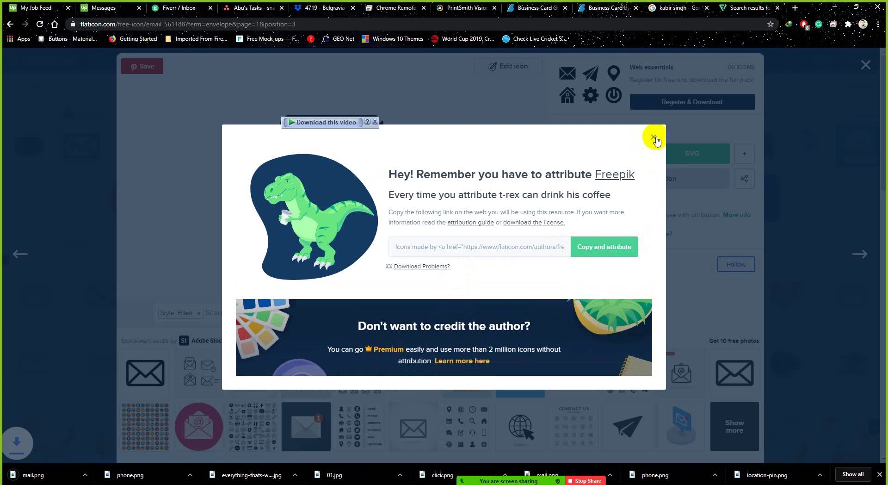
left_click(864, 66)
left_click(865, 65)
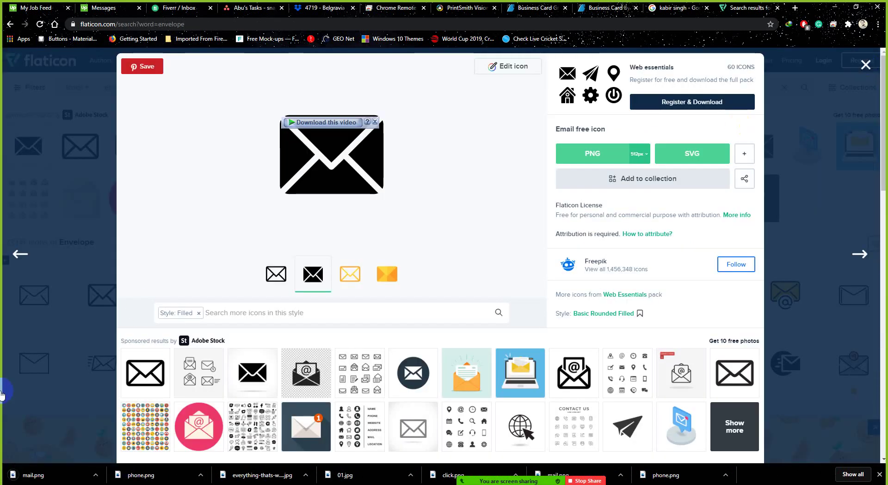
Step: Place the downloaded mail.png from the Downloads folder in the business card document, scaled to 2.69%
left_click(95, 475)
left_click(148, 445)
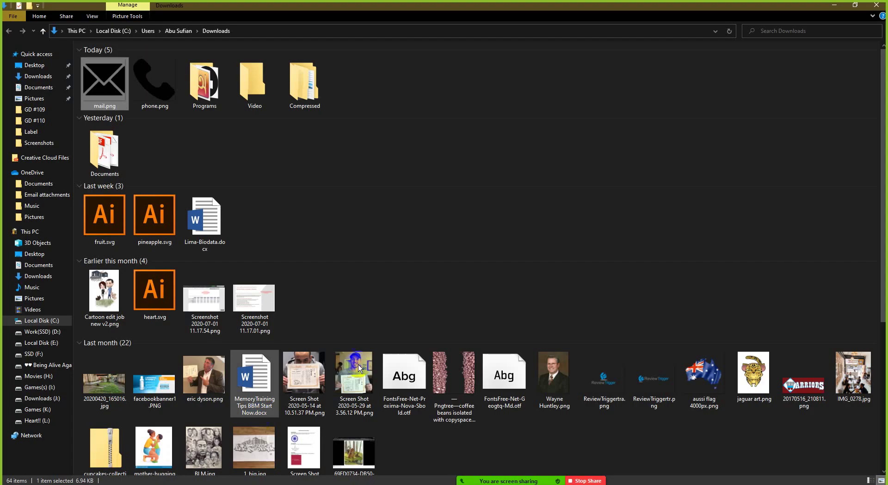
left_click_drag(104, 84, 365, 353)
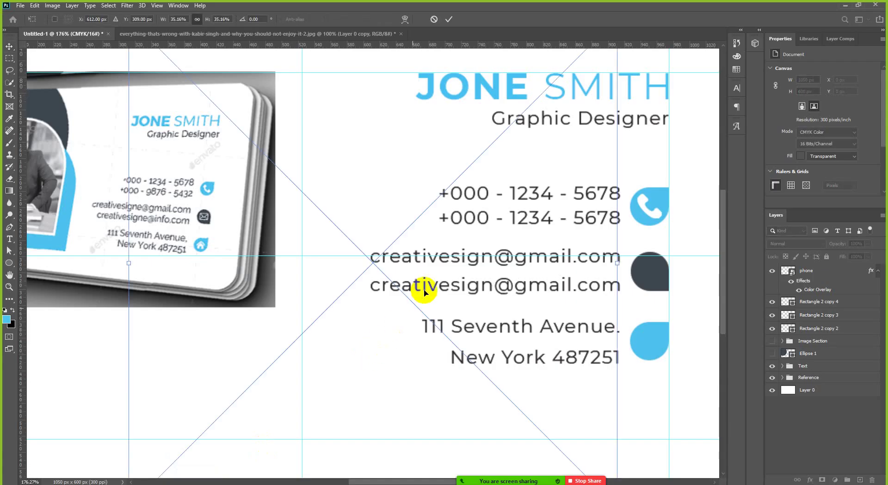
key("ctrl+0")
left_click_drag(610, 85, 441, 255)
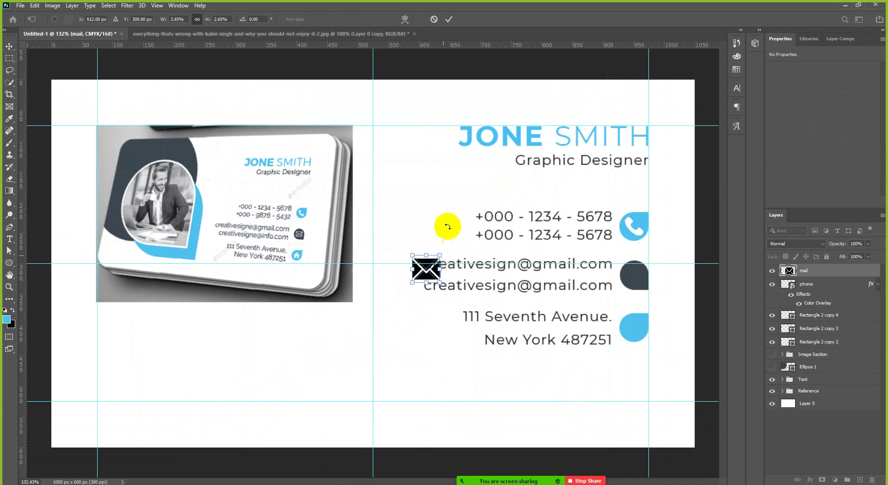
left_click(449, 19)
Step: Move the envelope icon onto the slate teardrop beside the e-mail addresses
scroll(634, 252, "up", 2)
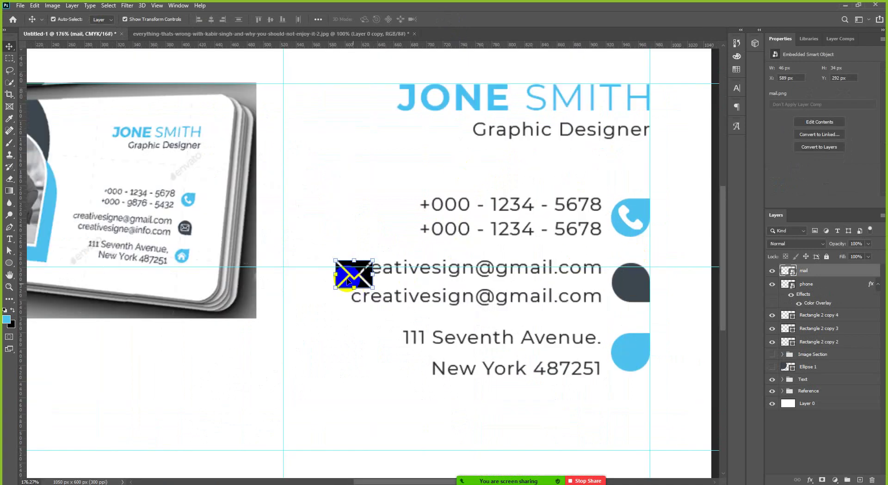
left_click_drag(354, 276, 627, 282)
scroll(648, 259, "up", 2)
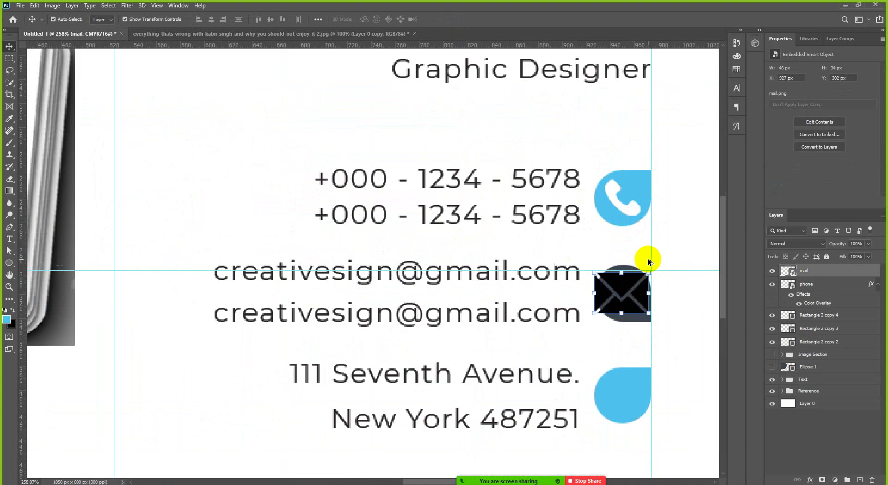
Step: Align the horizontal centres of the envelope icon, the phone icon and the blue teardrop behind the phone
left_click(630, 214, "shift")
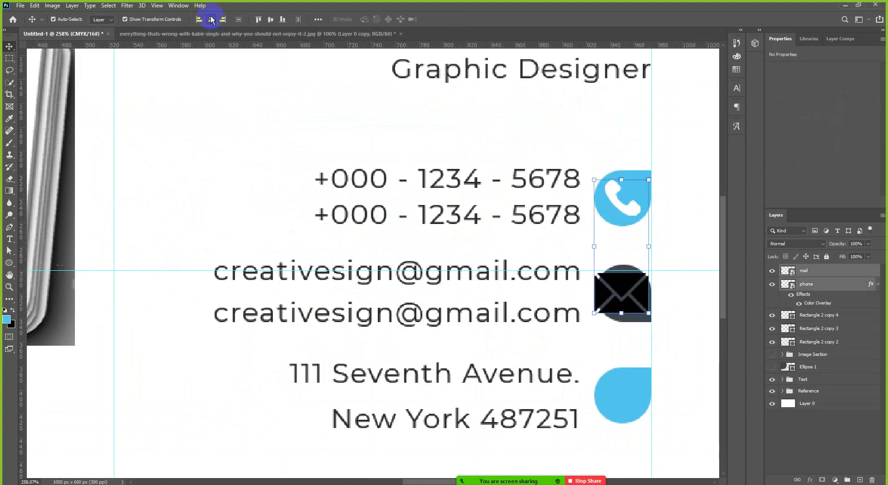
key("ctrl")
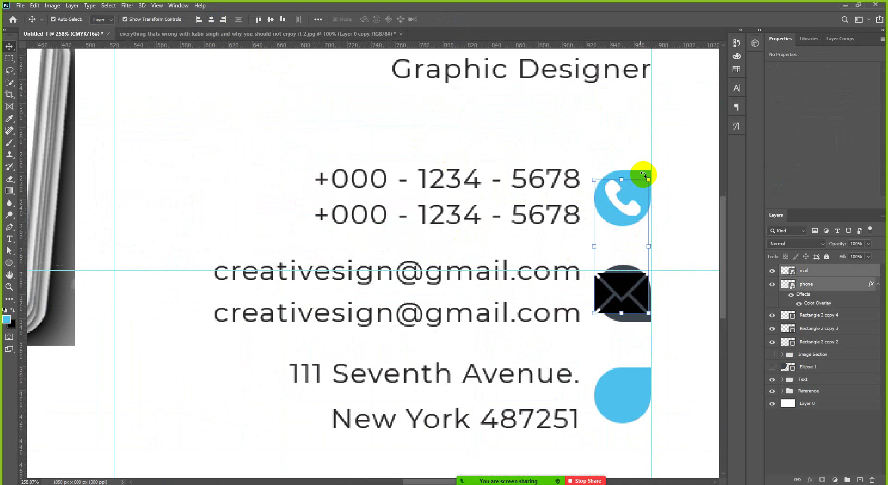
scroll(644, 175, "up", 2)
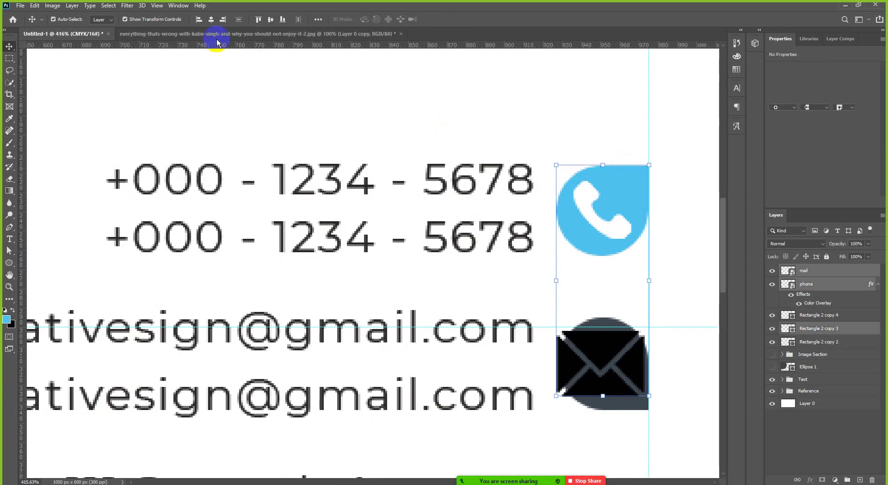
left_click(215, 20)
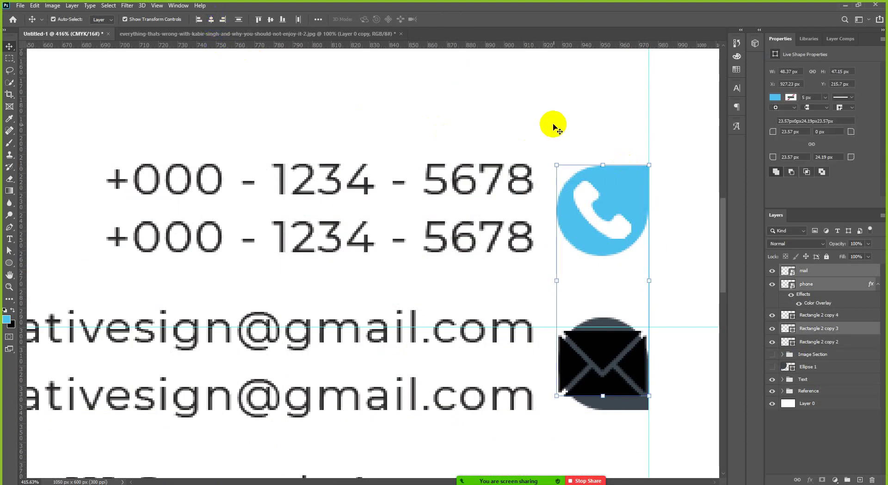
Step: Compare the envelope icon's size inside its slate teardrop with the matching icon on the reference card
left_click(215, 22)
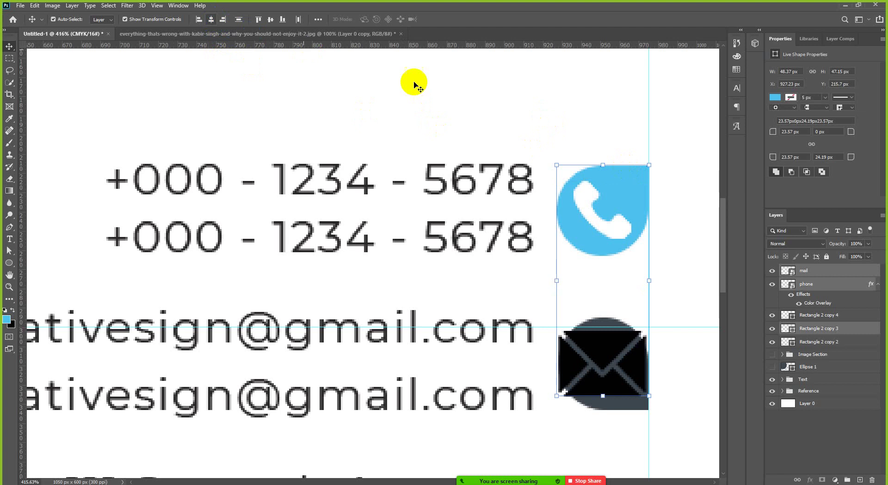
left_click(601, 375)
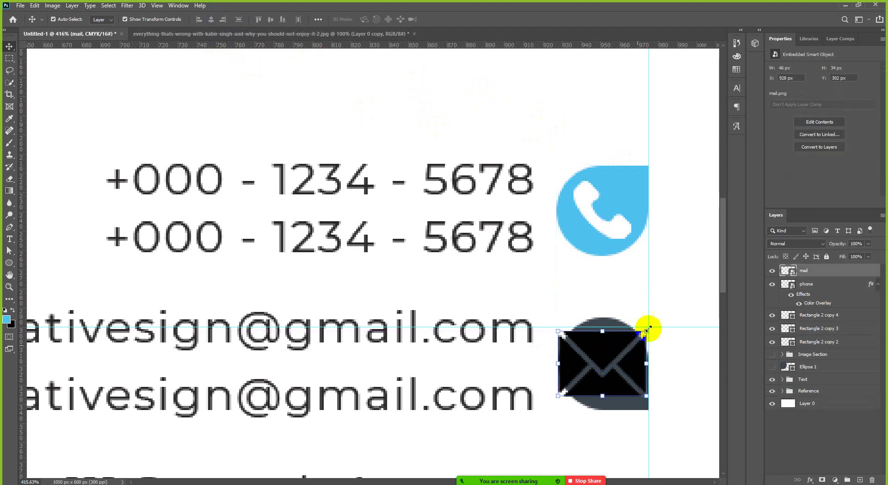
scroll(649, 328, "down", 3)
scroll(649, 328, "down", 2)
scroll(195, 282, "up", 3)
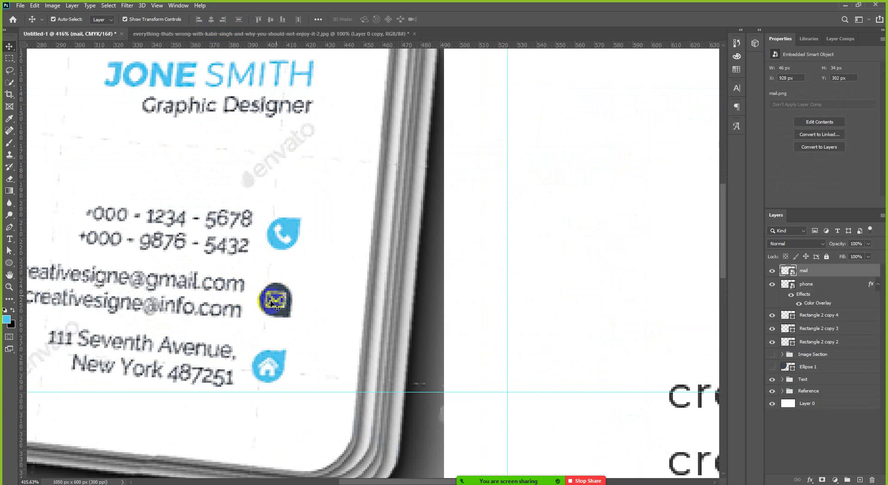
scroll(283, 307, "down", 6)
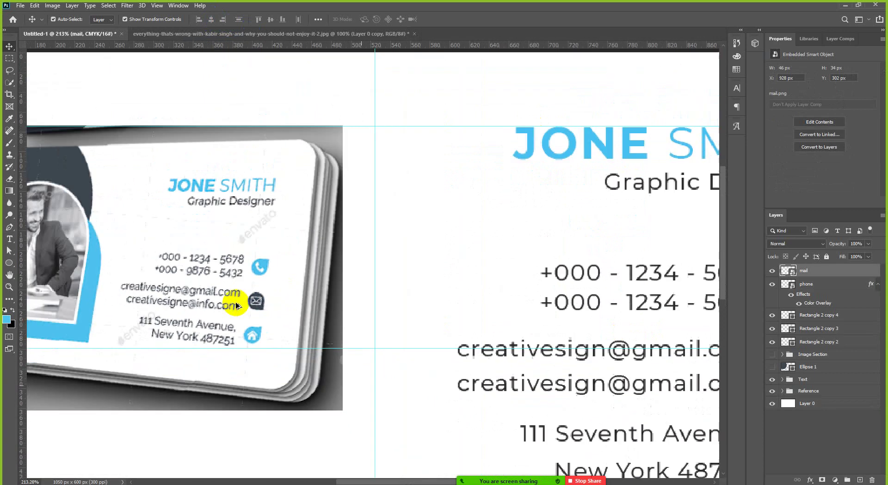
scroll(648, 287, "up", 3)
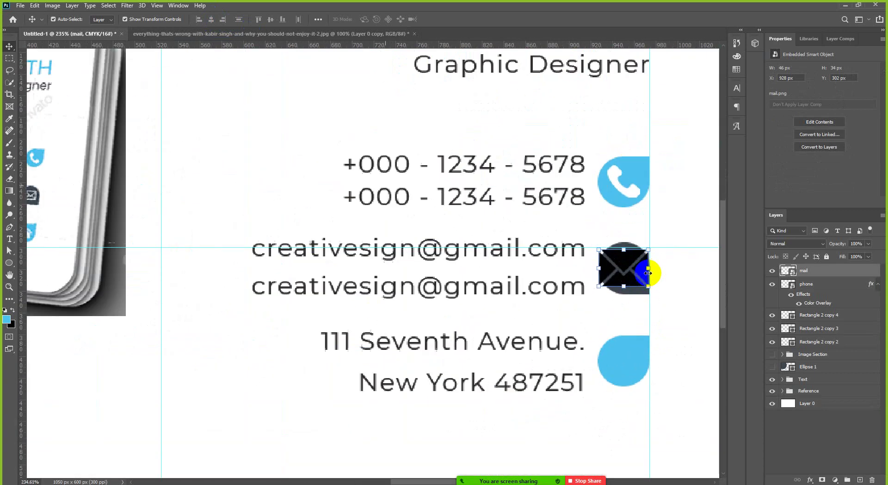
scroll(653, 245, "up", 1)
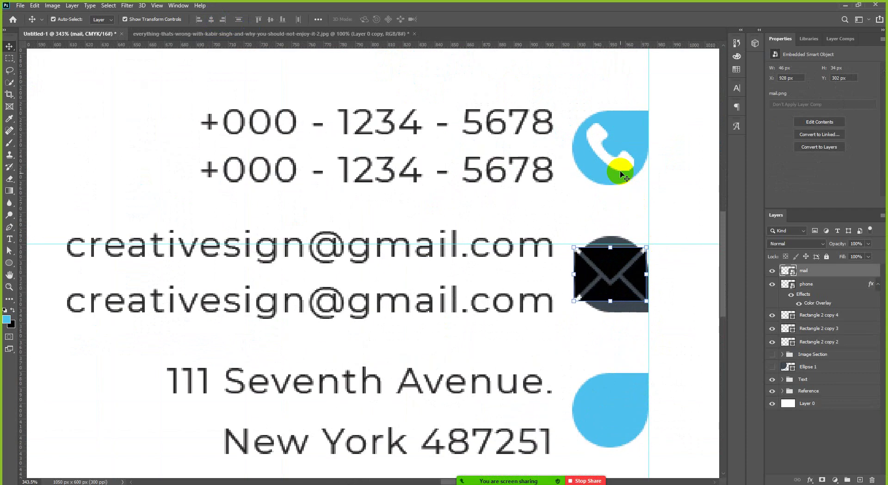
Step: Add vertical guides along both side edges of the white phone icon
left_click(622, 172)
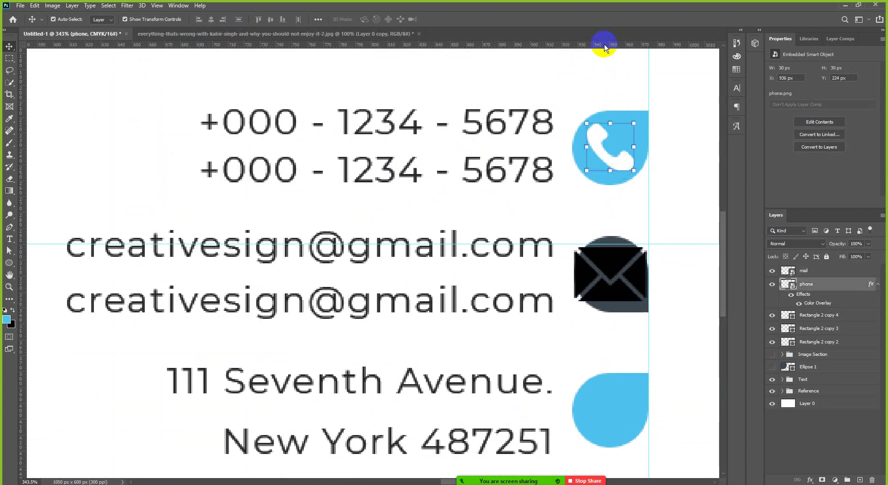
left_click_drag(605, 46, 634, 116)
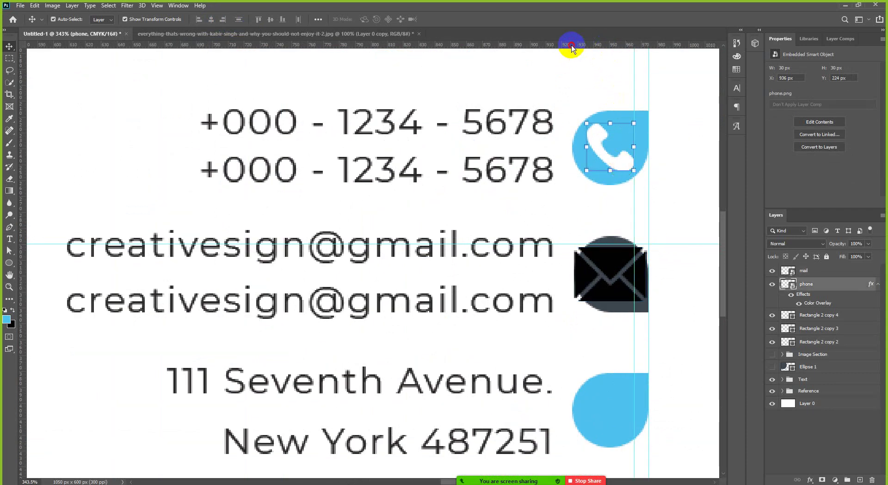
left_click_drag(572, 46, 586, 138)
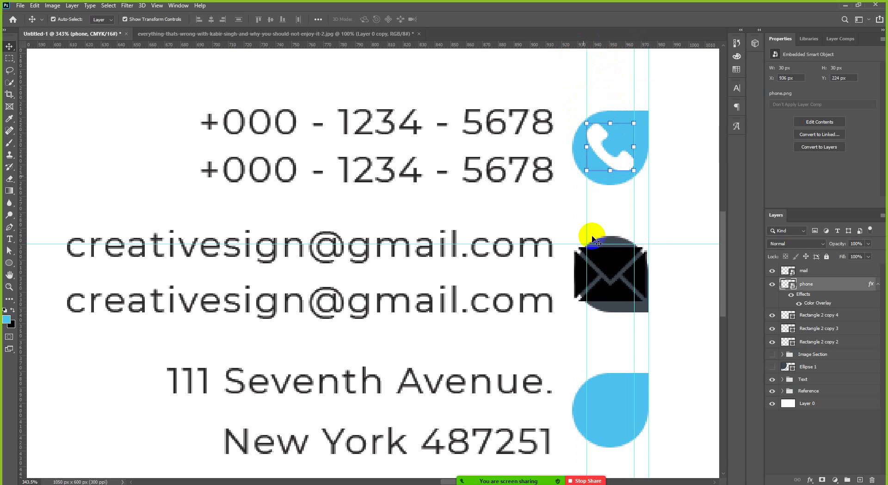
Step: Scale the envelope icon down to 1.95% about its centre so it roughly fits between the phone icon's guides
left_click(622, 267)
scroll(652, 250, "up", 2)
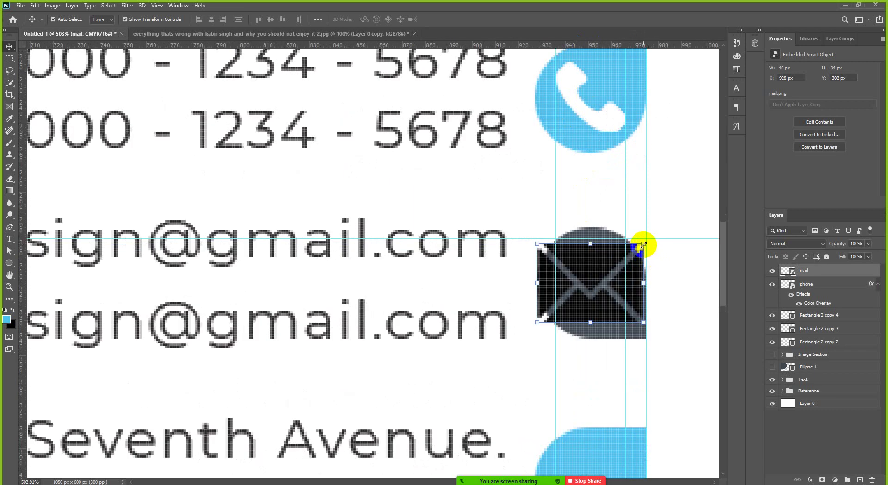
mouse_move(642, 245)
left_mouse_down()
mouse_move(644, 231)
mouse_move(629, 244)
left_mouse_up()
left_click(448, 21)
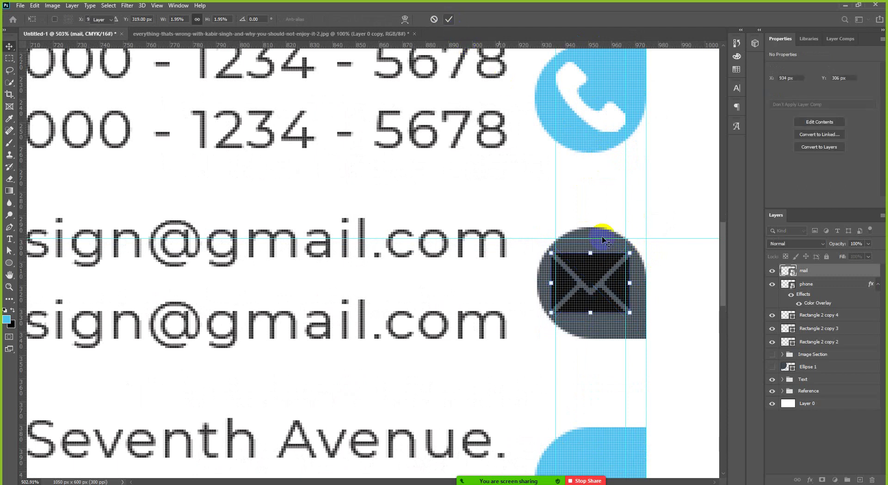
Step: Select the envelope icon with its slate teardrop, align their centres, and deselect them
scroll(642, 300, "down", 2)
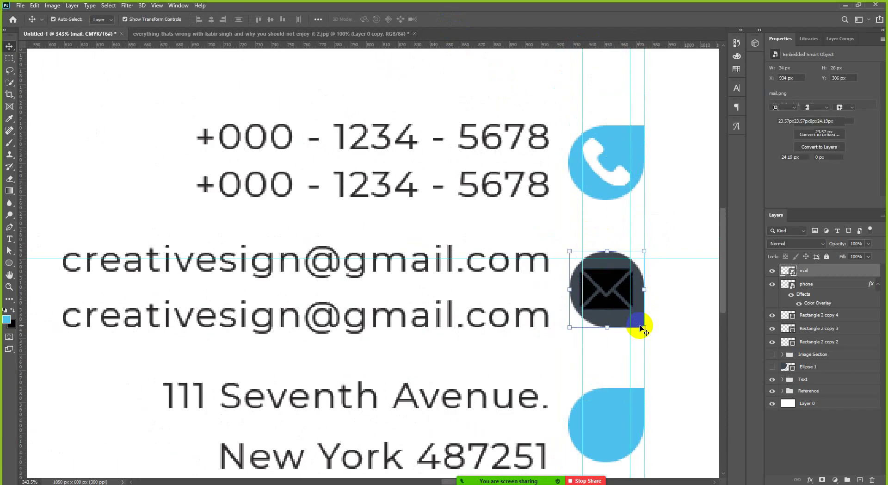
left_click(640, 328)
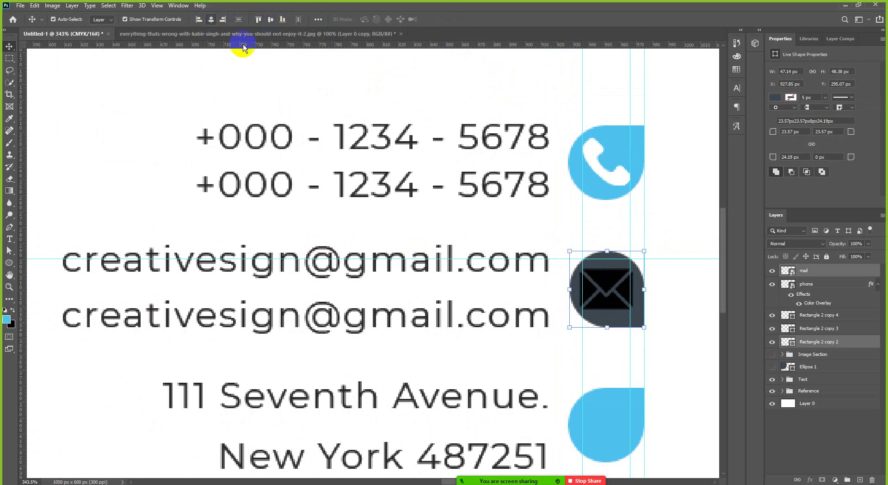
left_click(674, 289)
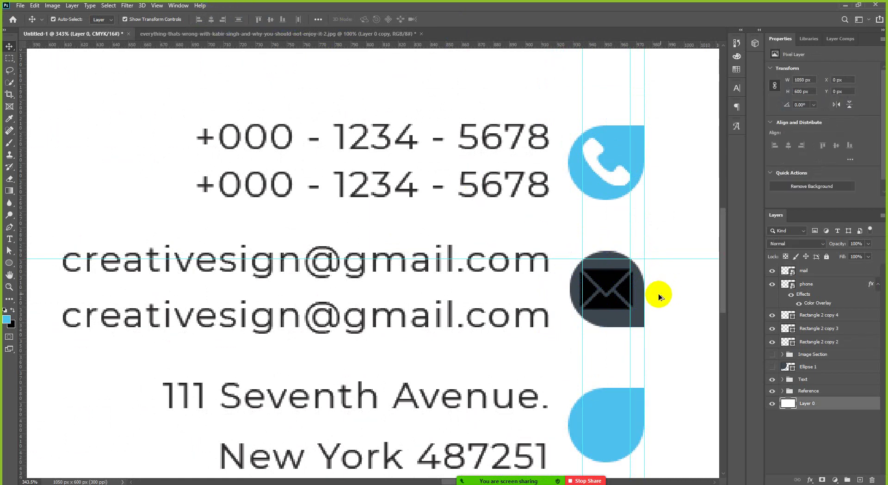
Step: Copy the phone layer's white Color Overlay effect onto the mail layer
scroll(659, 293, "down", 4)
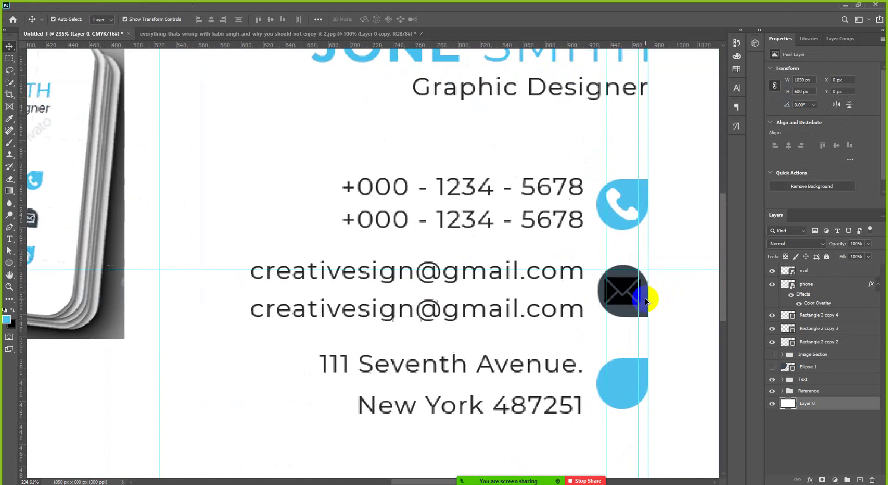
left_click(647, 302)
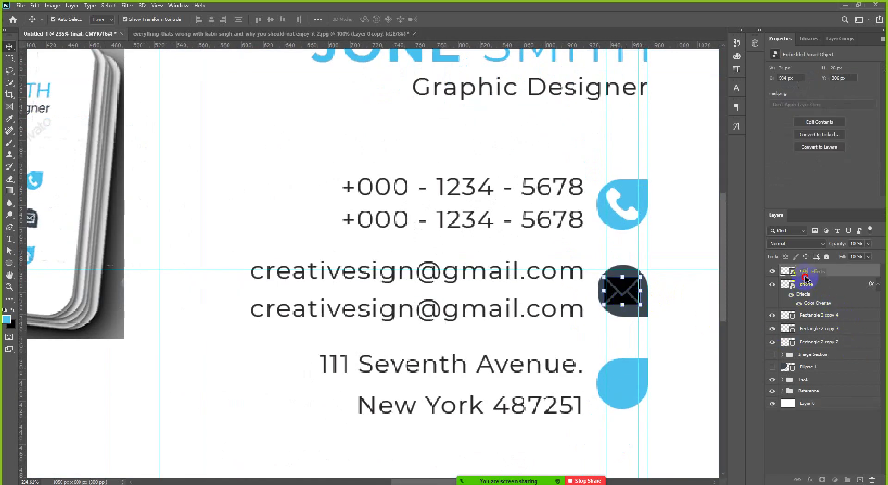
left_click_drag(806, 277, 806, 277)
left_click(679, 307)
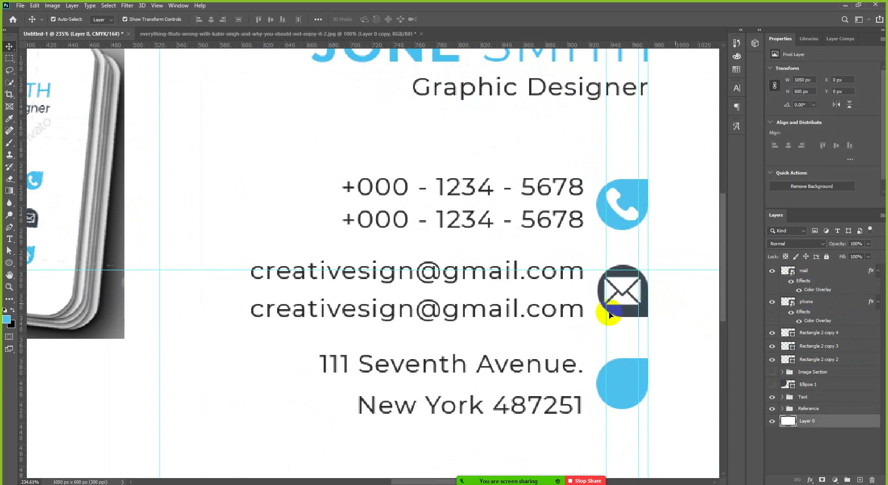
Step: Examine the white house icon beside the address on the reference card and its size within the blue teardrop
scroll(583, 309, "down", 2)
scroll(583, 309, "down", 2)
left_click(690, 313)
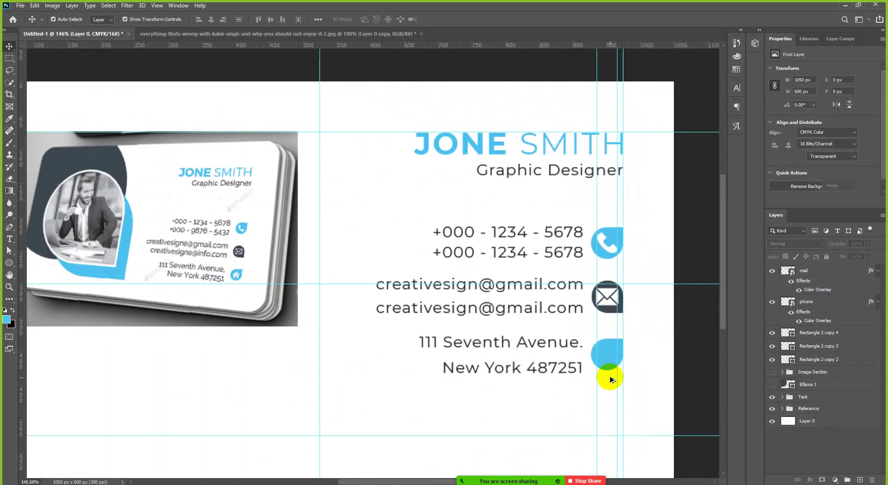
scroll(611, 375, "up", 1)
scroll(610, 372, "up", 1)
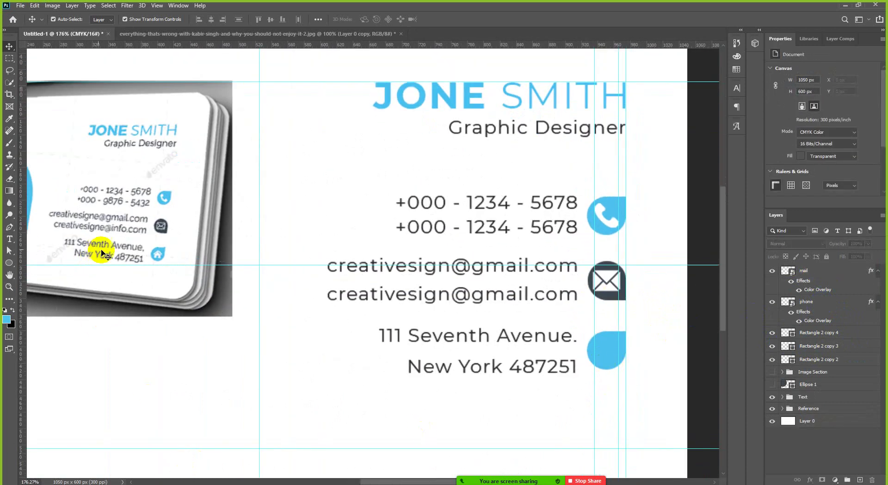
scroll(160, 254, "up", 8)
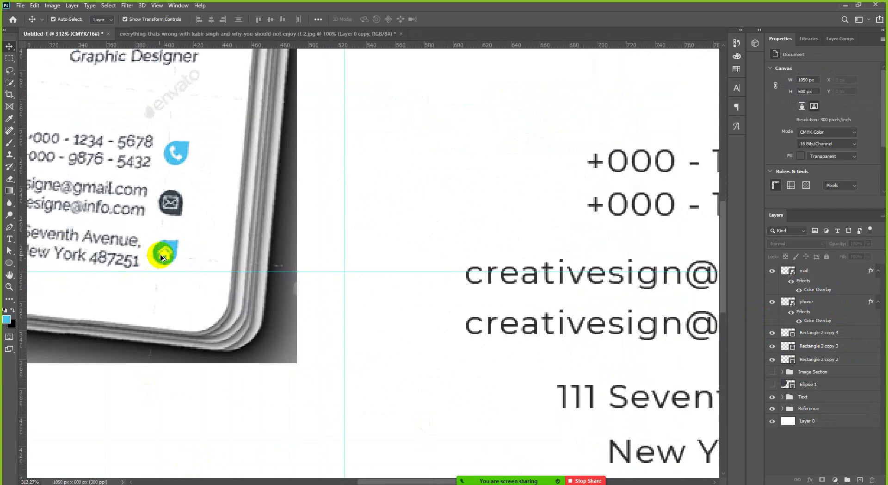
scroll(159, 254, "up", 4)
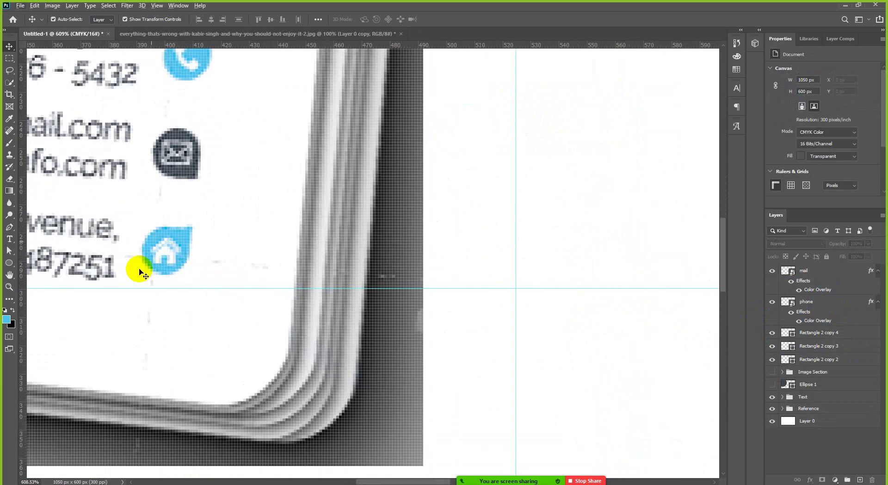
scroll(183, 257, "down", 4)
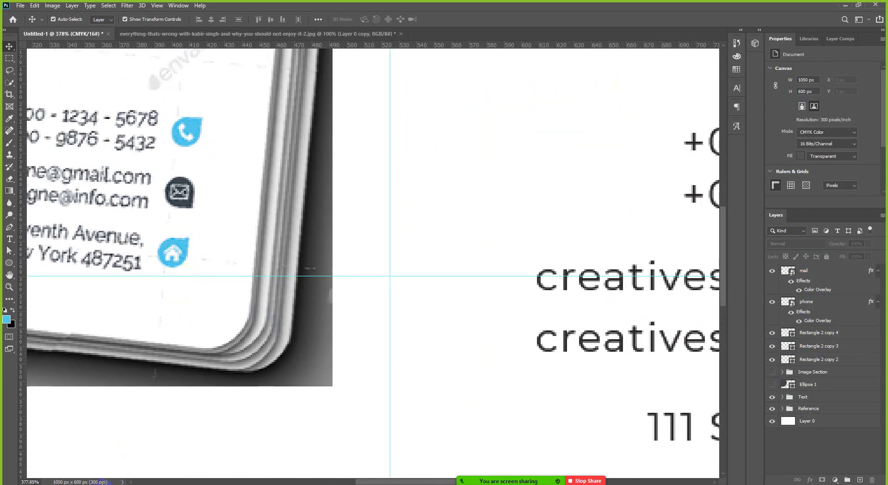
Step: Switch to Flaticon in the browser, search for "home" and look through the results for a house icon like the reference
key("alt+Tab")
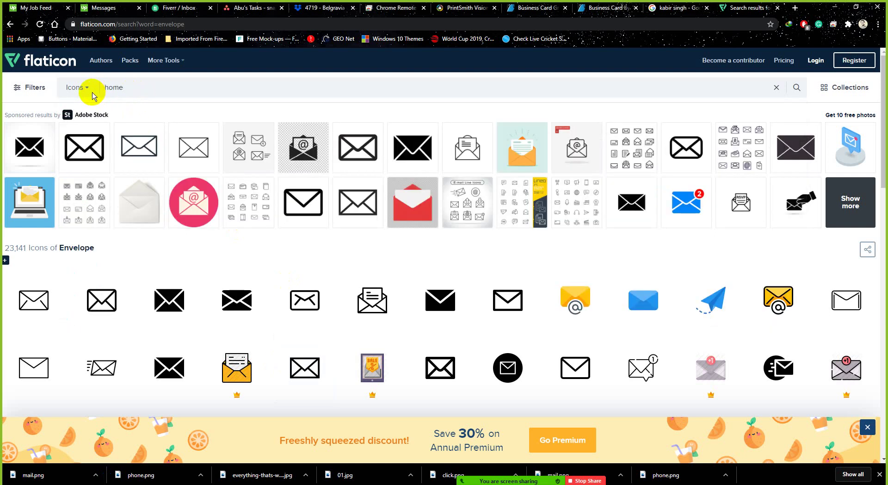
left_click(127, 181)
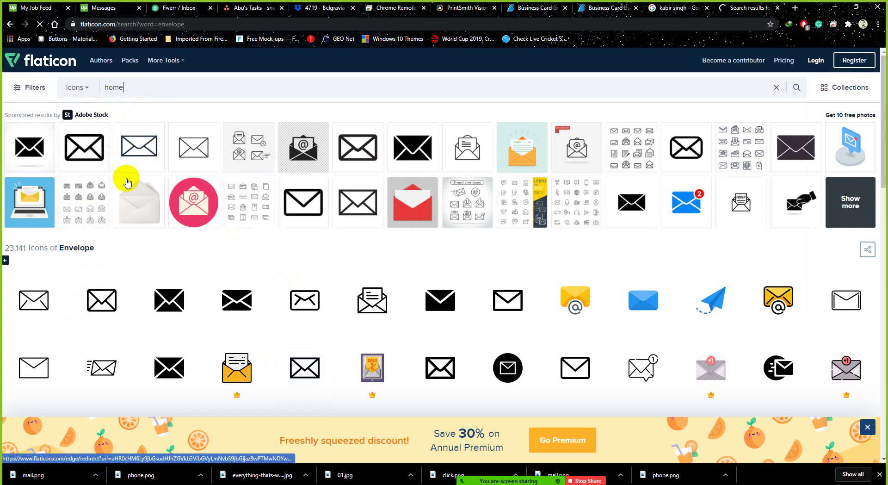
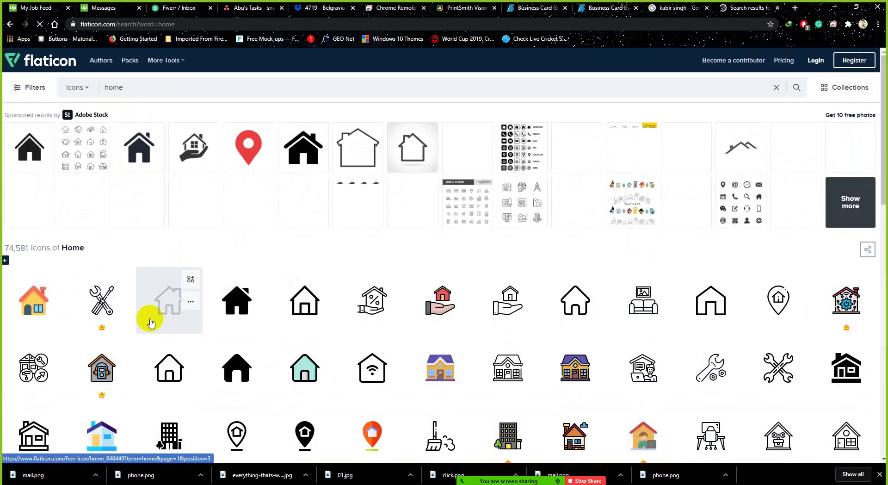
scroll(148, 317, "down", 1)
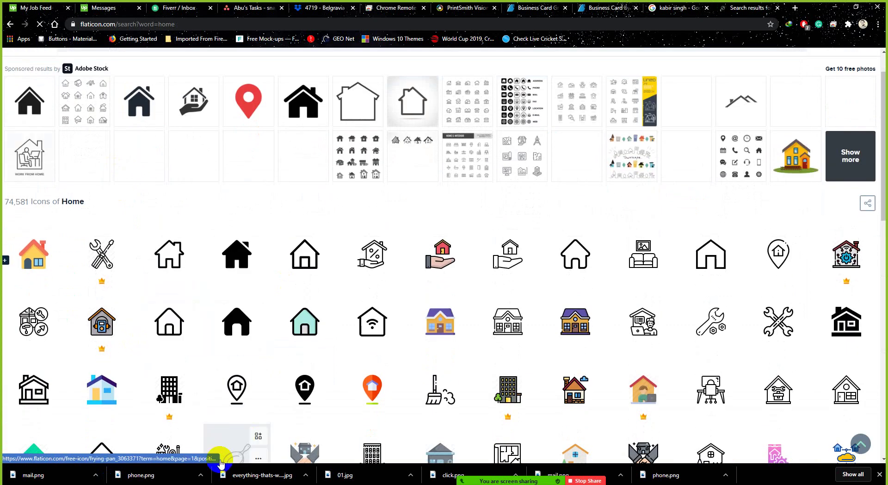
left_click(197, 483)
left_click(197, 483)
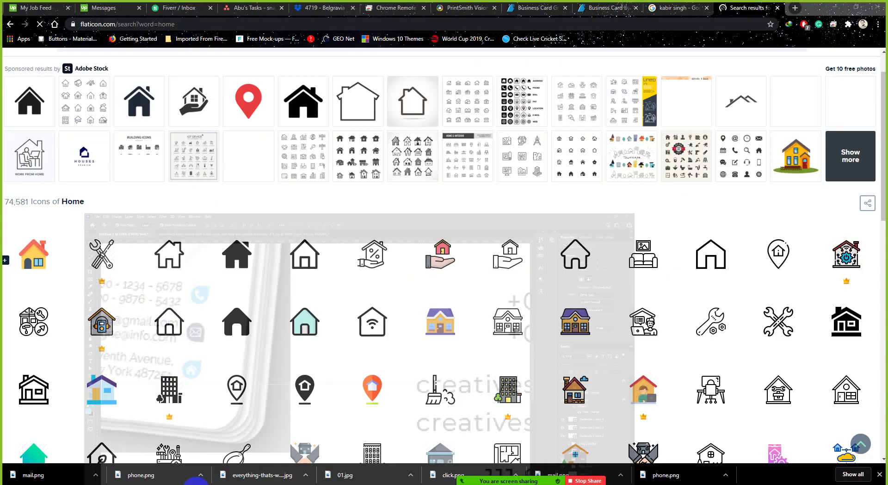
scroll(377, 340, "down", 5)
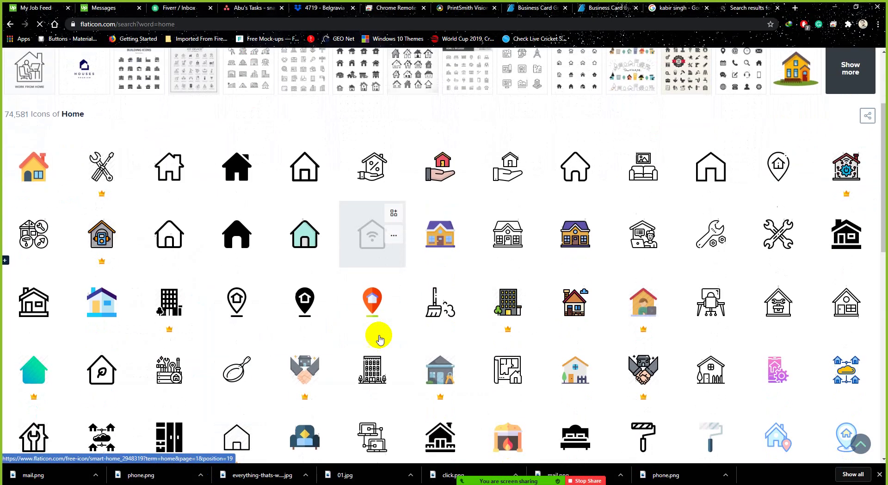
scroll(362, 366, "down", 3)
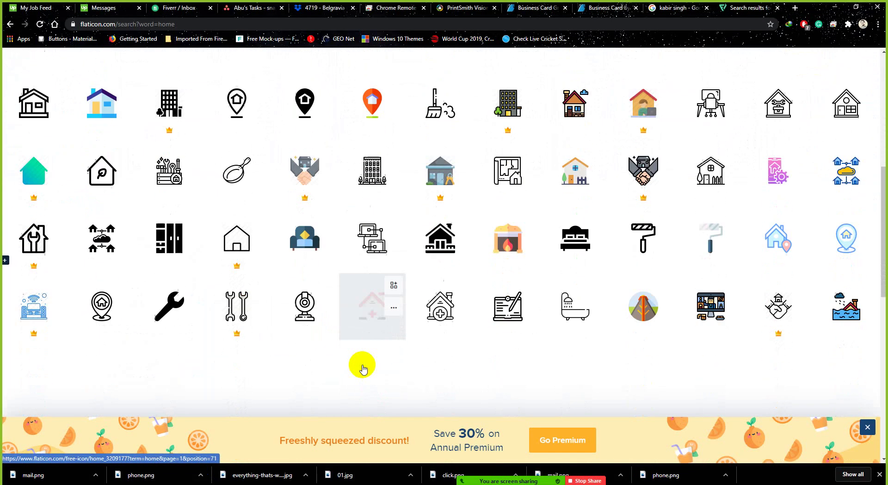
scroll(347, 360, "up", 2)
scroll(337, 360, "down", 10)
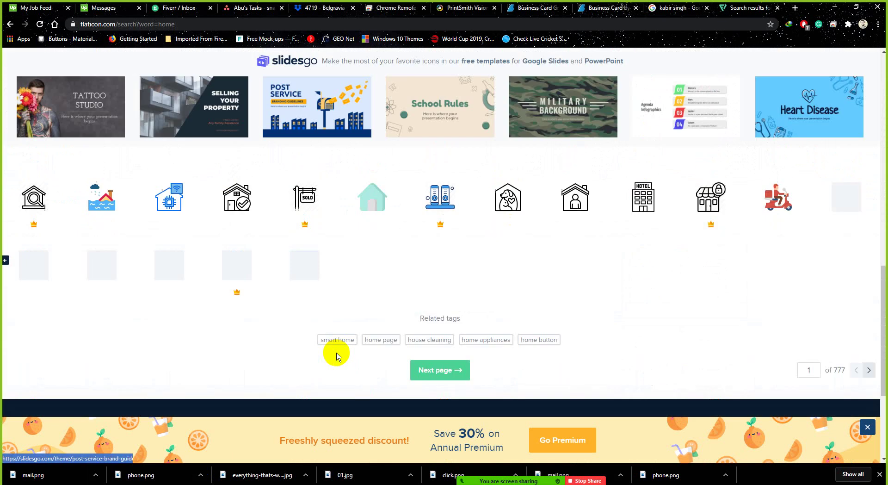
scroll(337, 353, "up", 20)
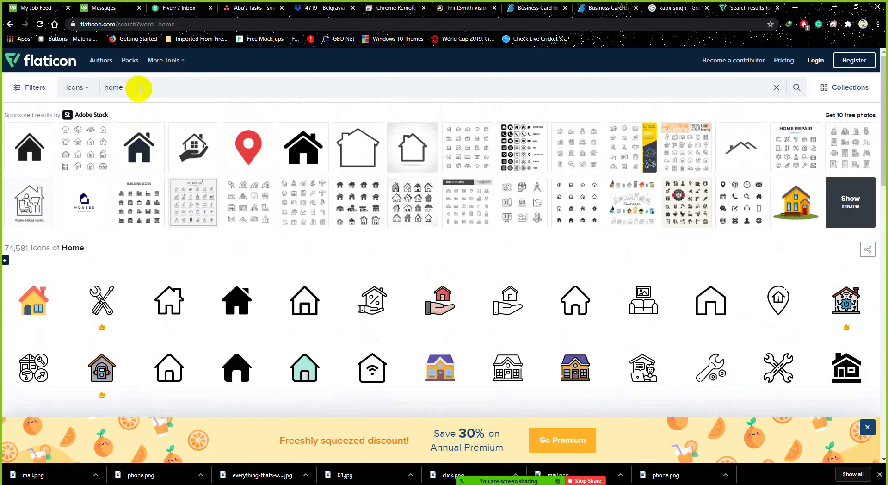
Step: Search Flaticon for "house" and look through the first page of results for a solid house icon like the reference
left_click_drag(135, 89, 91, 93)
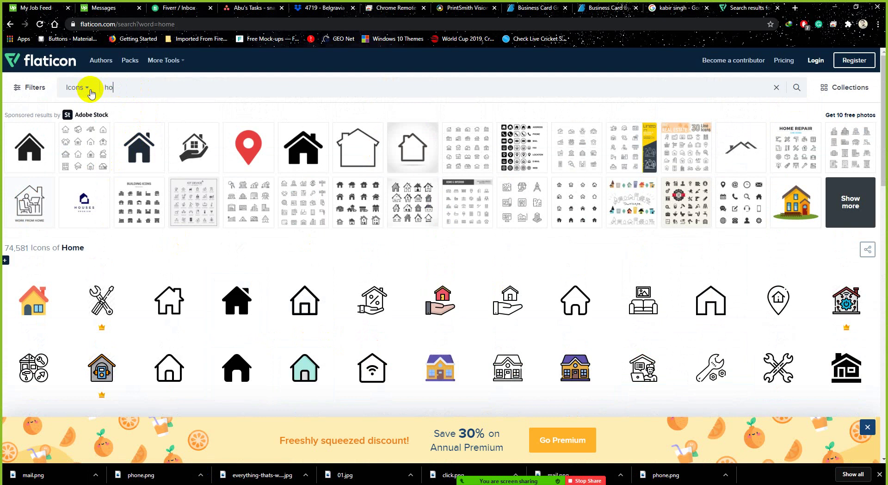
key("Return")
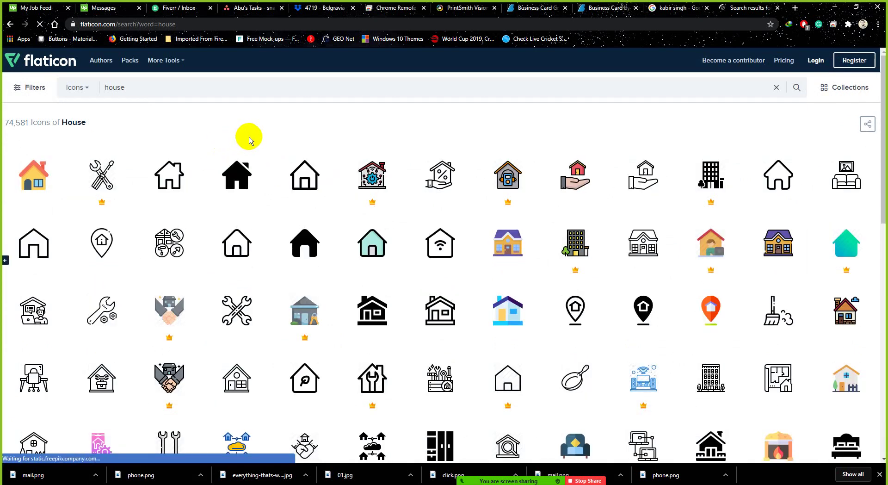
scroll(250, 141, "down", 3)
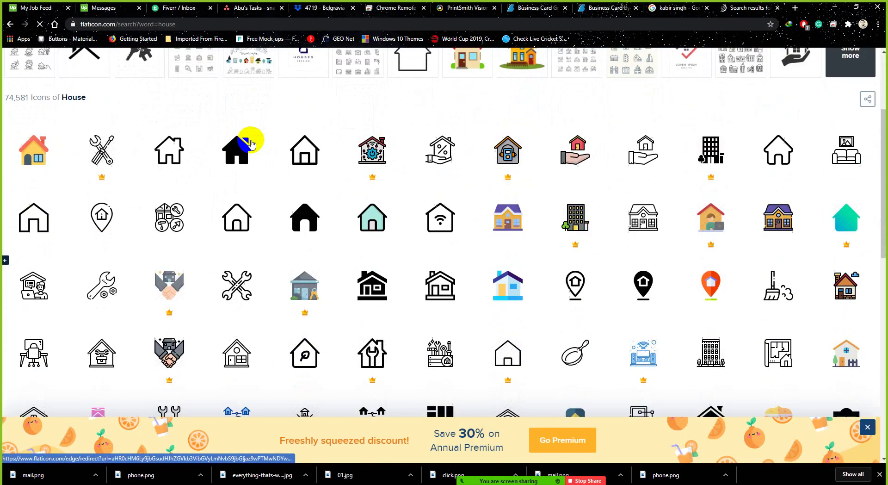
scroll(250, 143, "down", 3)
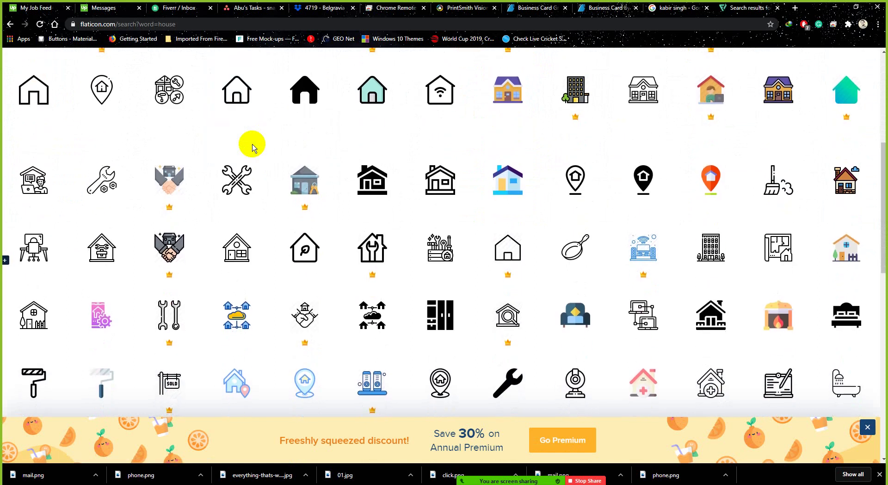
scroll(252, 147, "down", 10)
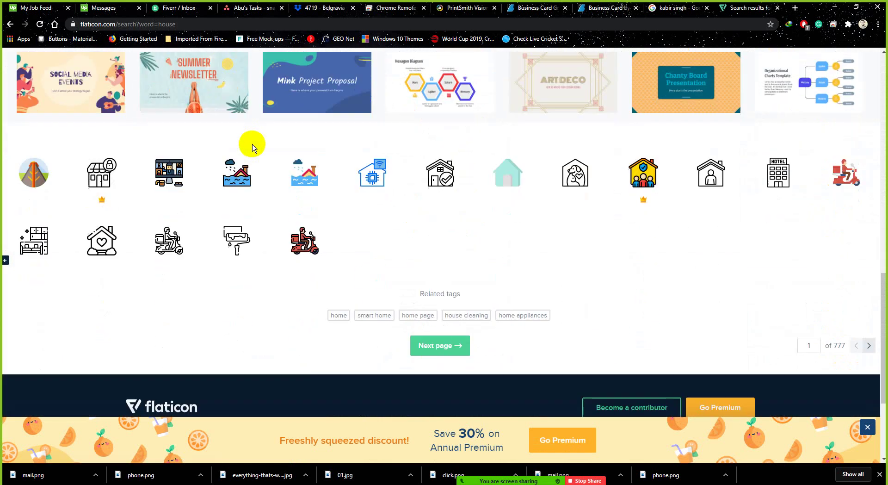
scroll(278, 194, "down", 1)
scroll(308, 239, "up", 20)
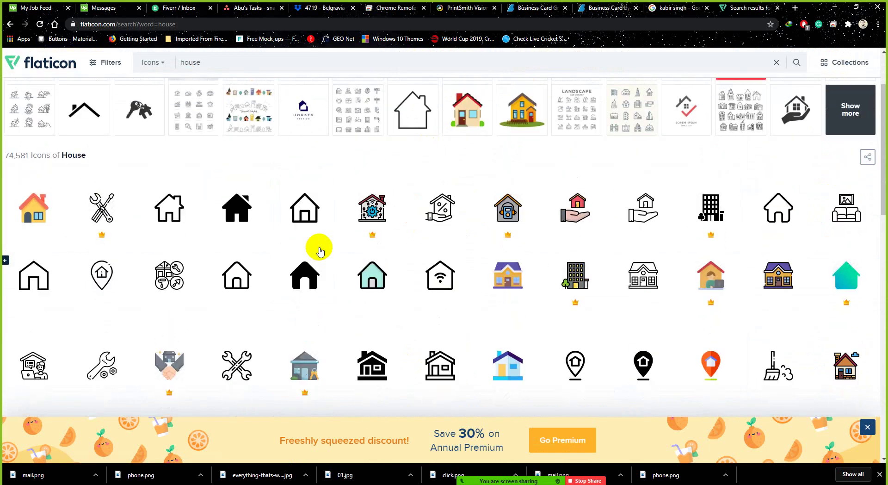
scroll(320, 253, "down", 3)
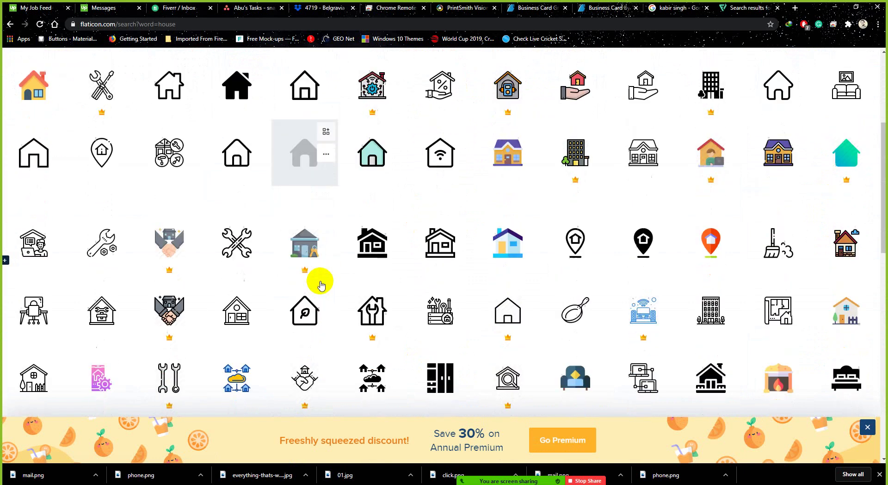
scroll(321, 284, "down", 12)
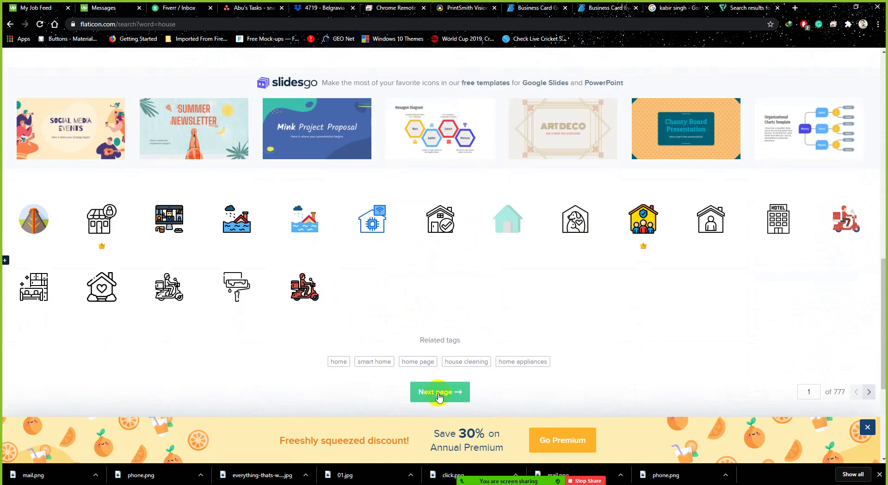
scroll(439, 397, "up", 15)
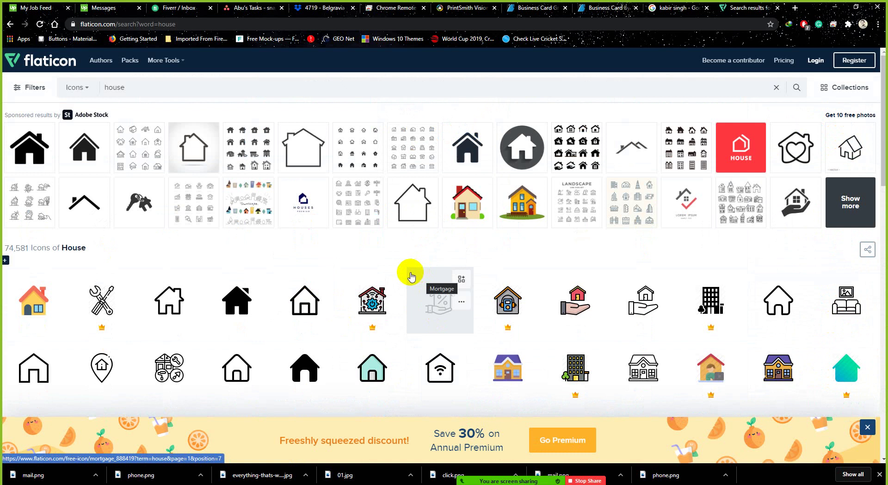
Step: Look through the second page of house results for a solid black house with a chimney and separate roof line
scroll(411, 276, "down", 15)
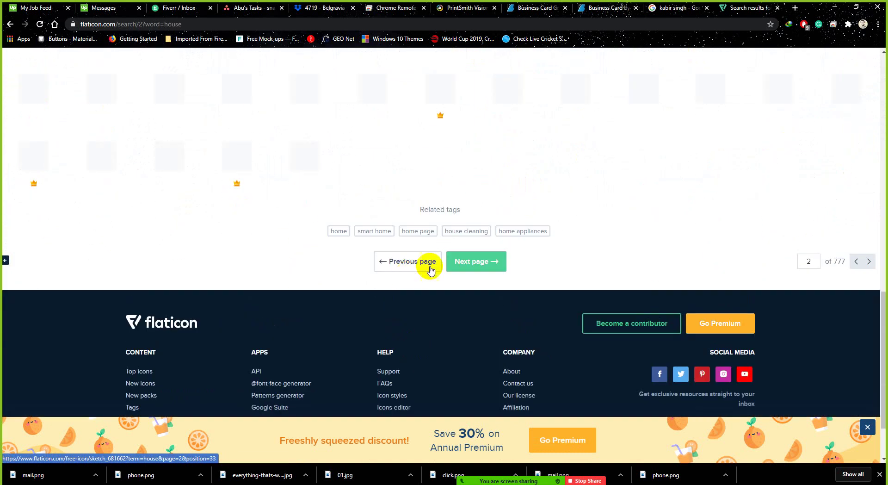
left_click(473, 262)
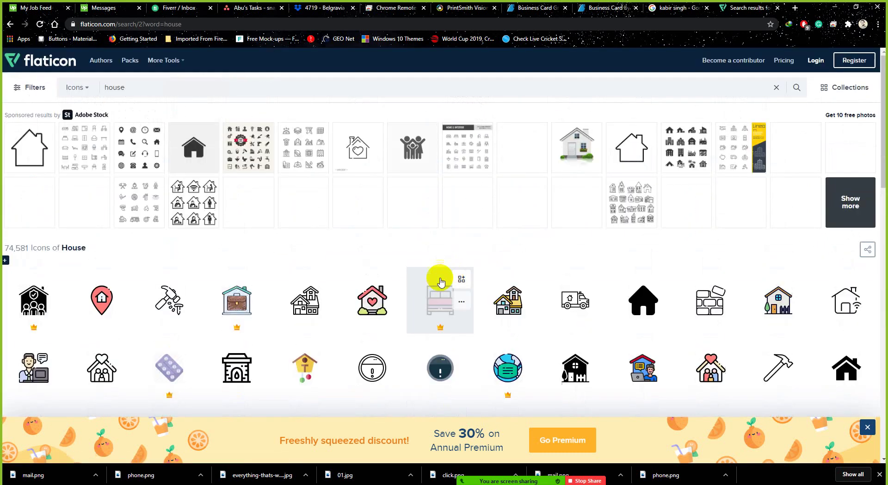
scroll(402, 303, "down", 3)
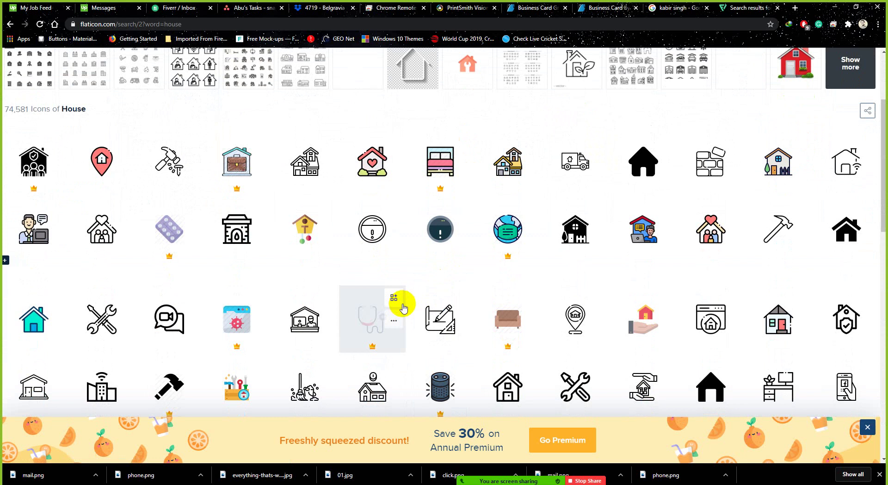
scroll(412, 303, "down", 5)
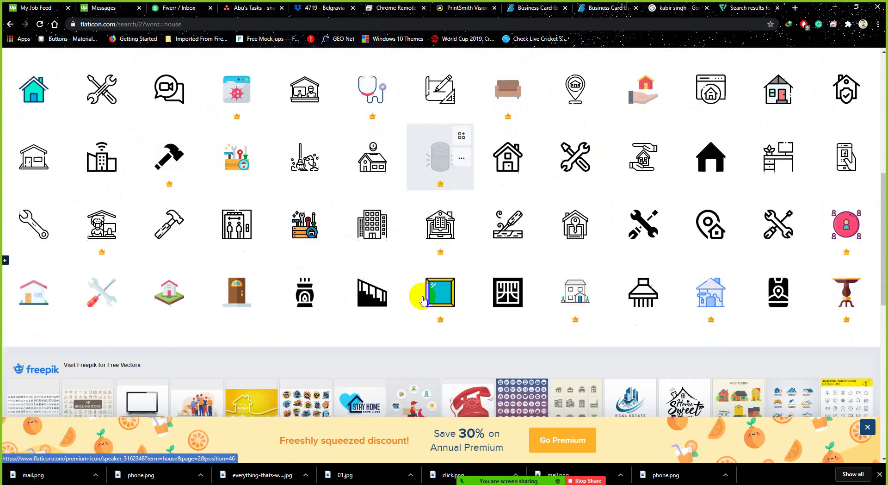
scroll(422, 300, "down", 5)
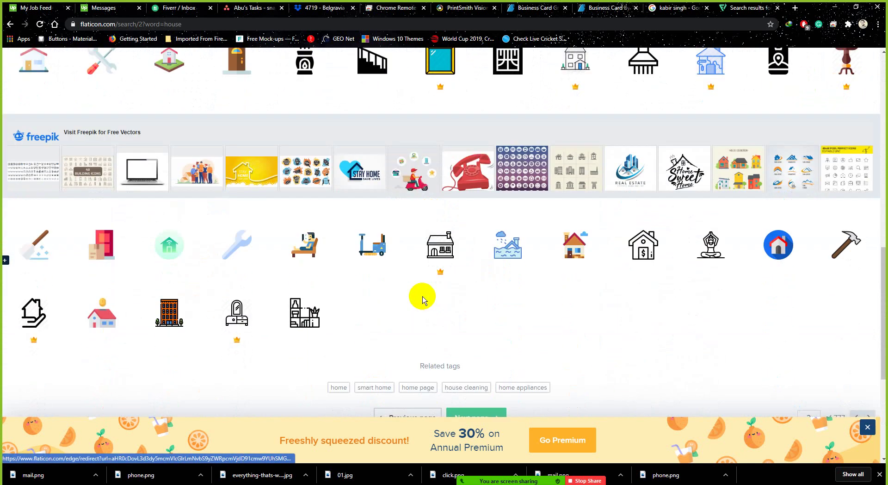
scroll(422, 300, "up", 15)
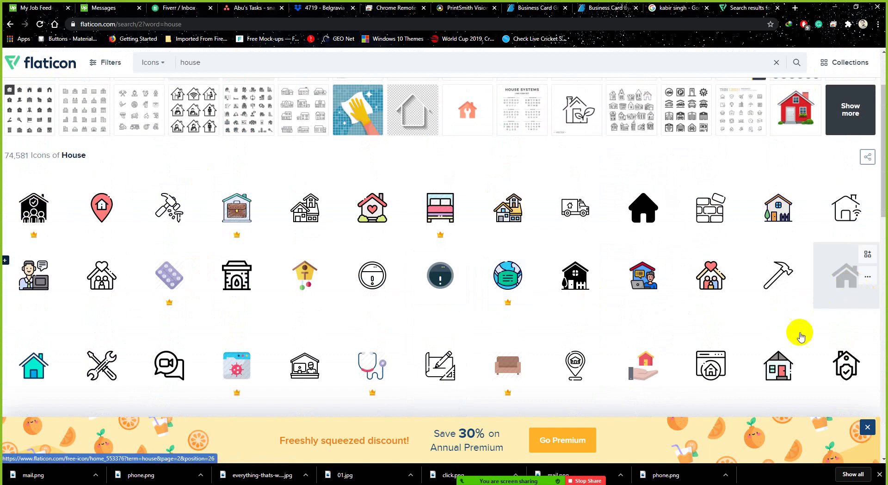
Step: Open the solid black Home icon from the Home Automation pack and download it as a free PNG
left_click(847, 278)
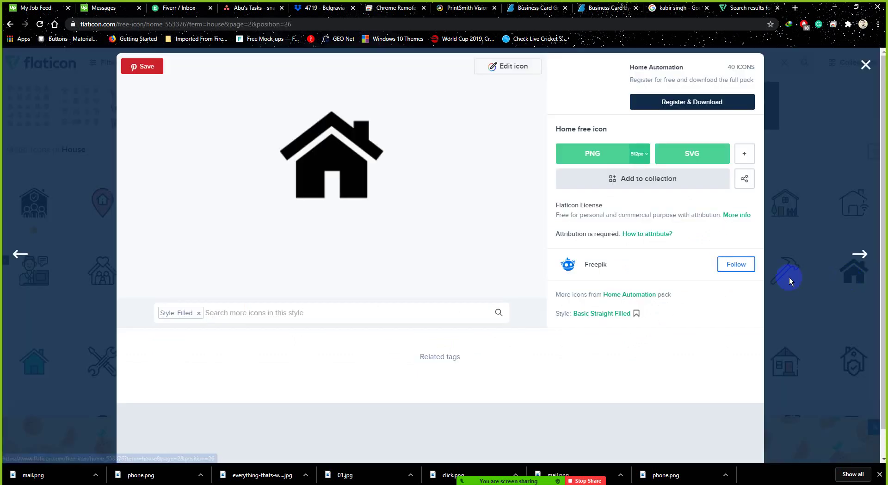
left_click(592, 161)
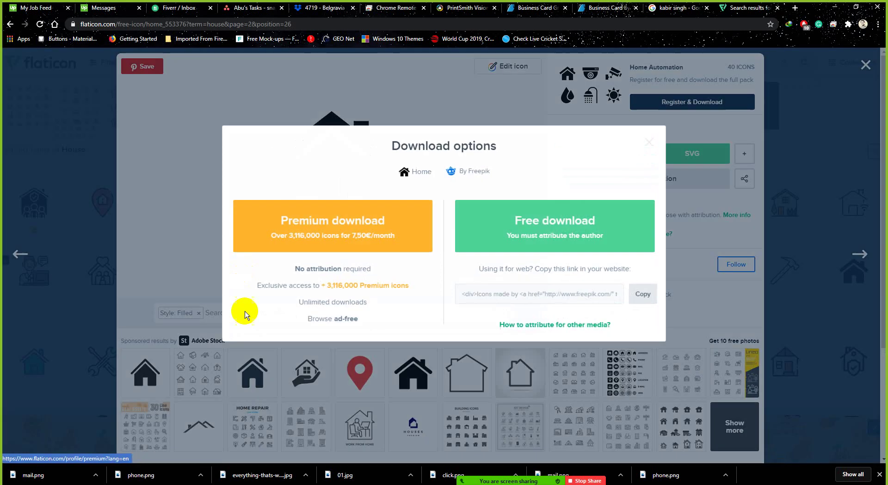
left_click(528, 227)
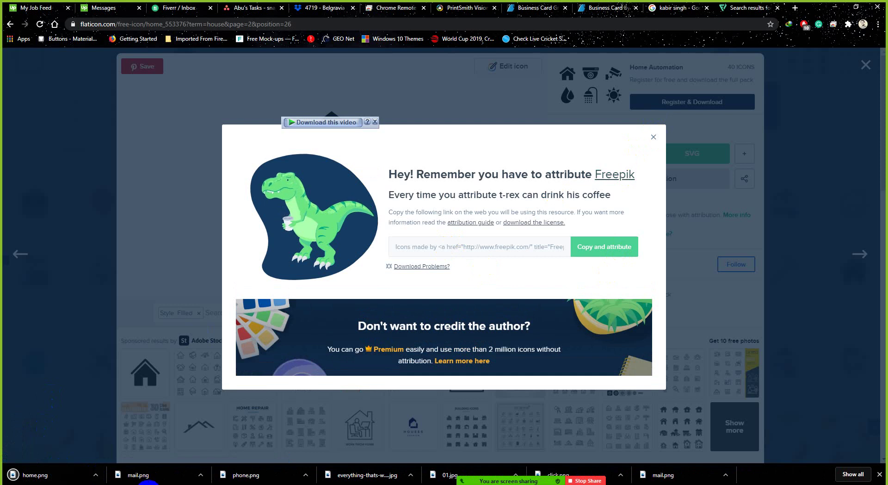
Step: Switch to the Downloads folder in File Explorer and place home.png into the Photoshop business card document
mouse_move(150, 479)
left_click(228, 461)
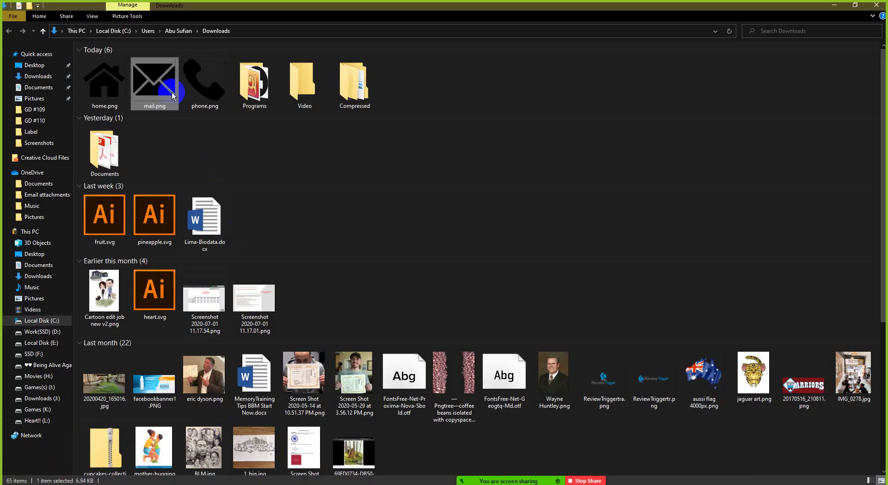
left_click(115, 95)
left_click_drag(111, 93, 426, 279)
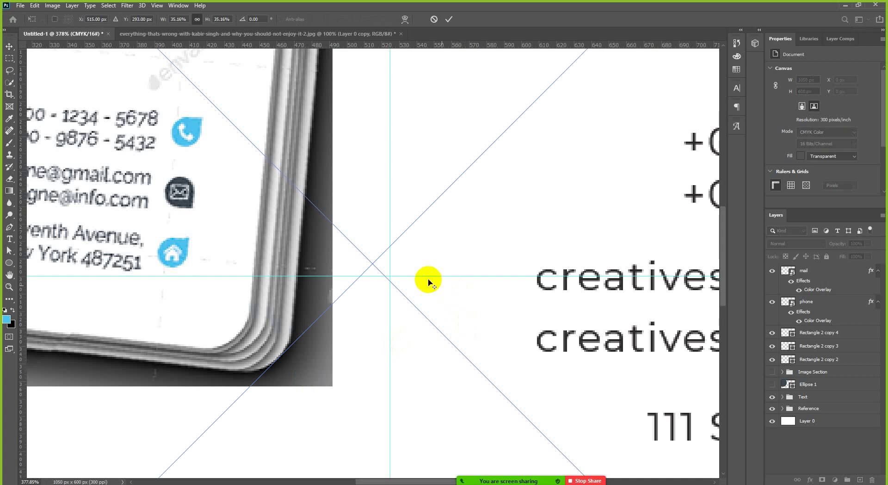
Step: Scale the placed house icon down to about 1.75% and move it onto the blue teardrop beside the address
scroll(426, 279, "down", 2)
scroll(460, 247, "down", 1)
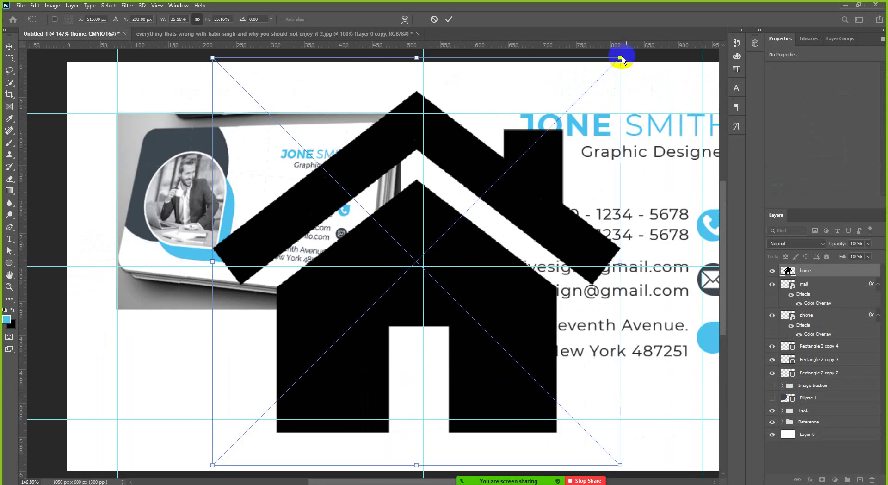
left_click_drag(621, 56, 428, 252)
scroll(672, 269, "up", 2)
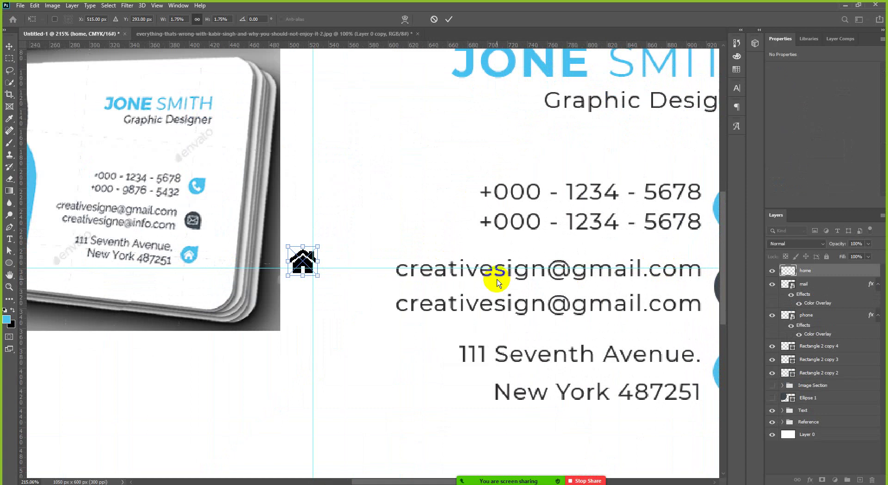
scroll(409, 273, "down", 2)
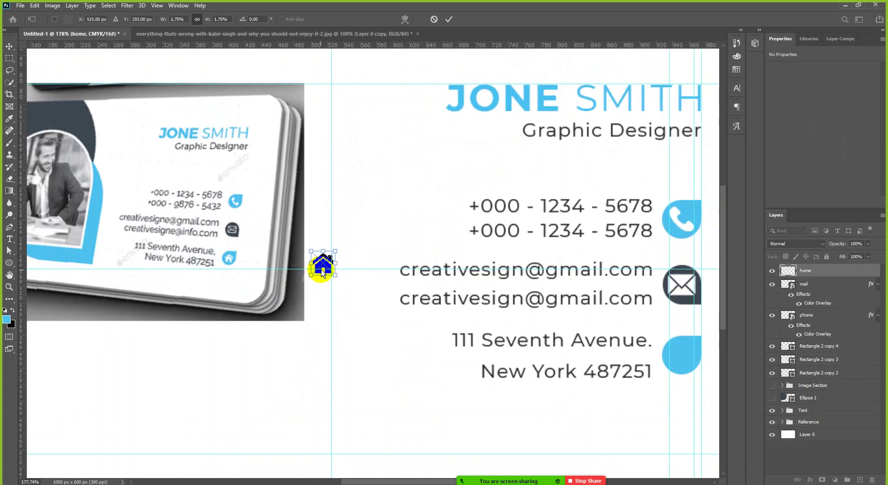
left_click_drag(323, 273, 682, 357)
scroll(588, 366, "right", 2)
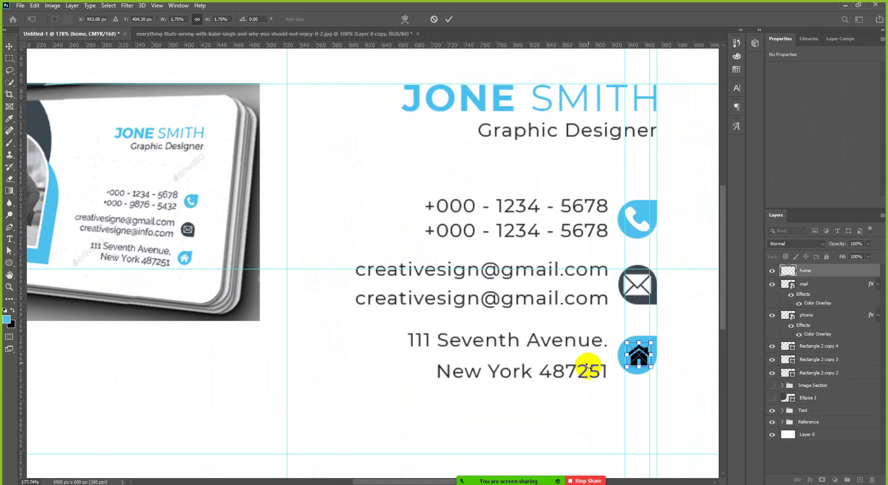
Step: Enlarge the house icon to about 1.85%, fine-tune its position to X 951 px within the blue teardrop, and commit the placement
scroll(588, 366, "up", 5)
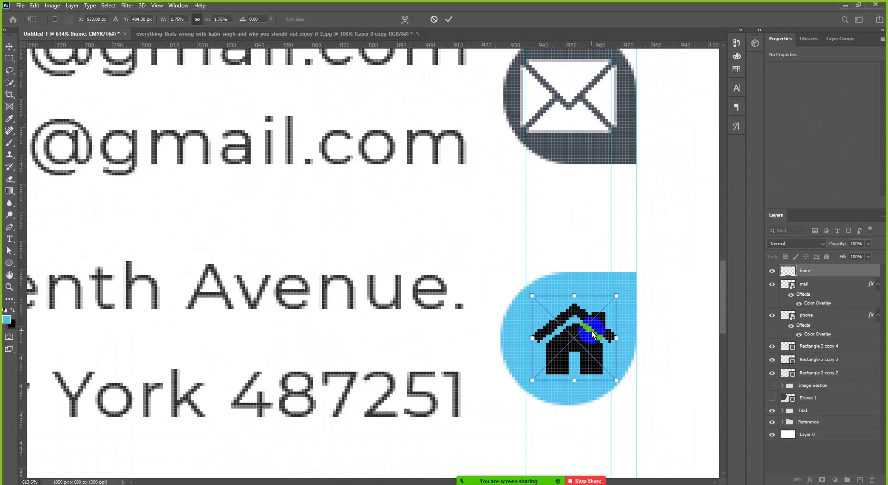
left_click_drag(596, 325, 592, 324)
scroll(624, 292, "up", 2)
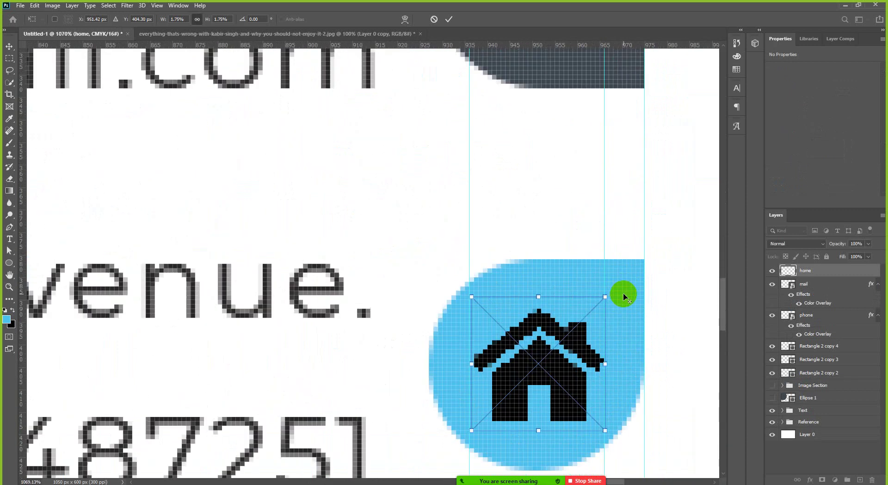
scroll(624, 293, "down", 3)
scroll(620, 300, "up", 2)
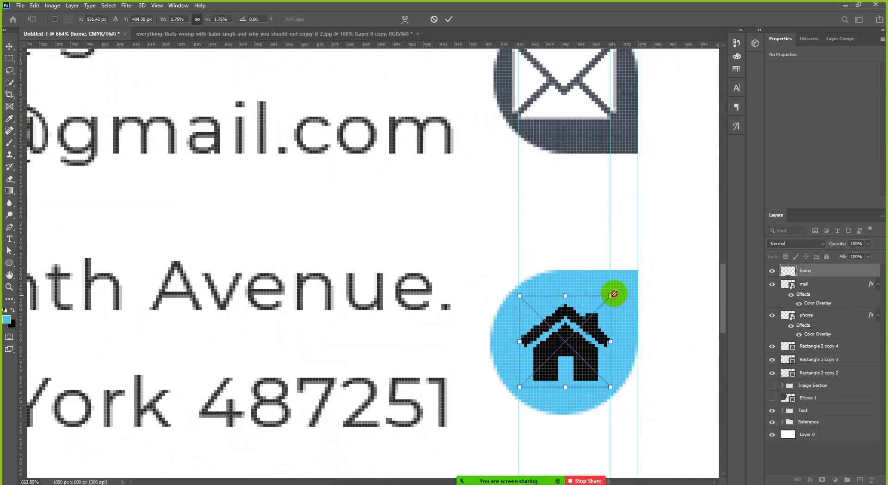
left_click_drag(612, 295, 616, 293)
scroll(600, 334, "up", 2)
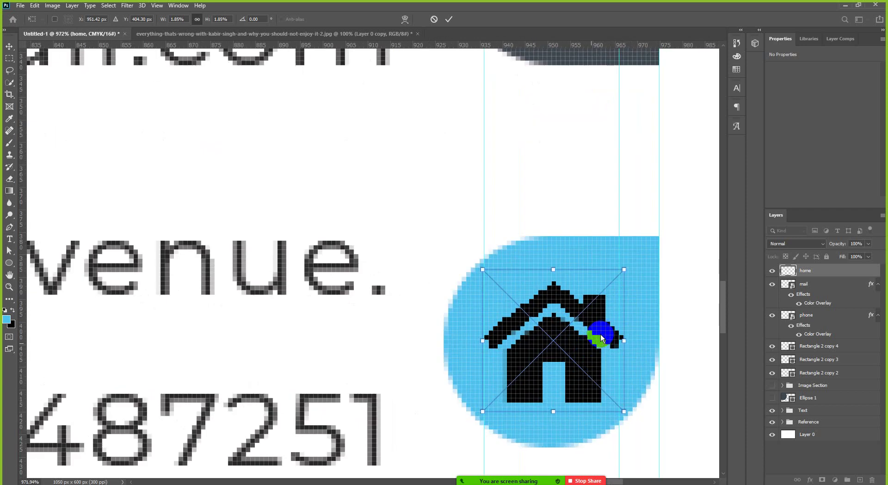
left_click_drag(603, 334, 605, 333)
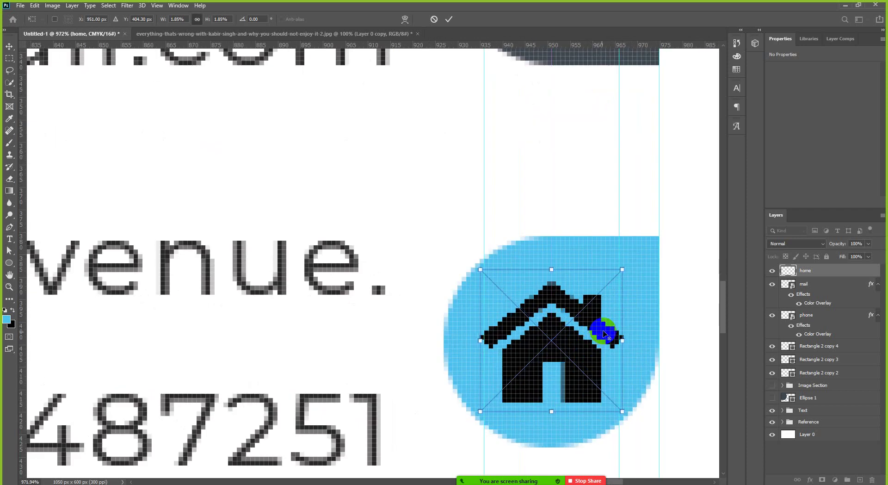
scroll(604, 334, "down", 3)
left_click(449, 19)
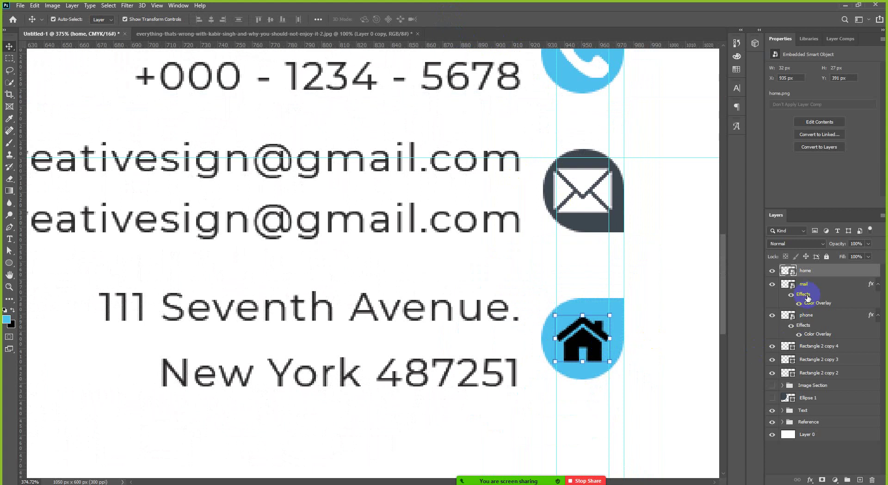
Step: Copy the mail layer's white Color Overlay effect onto the home layer, and align the house icon's centre with its blue teardrop
left_click_drag(807, 297, 823, 271)
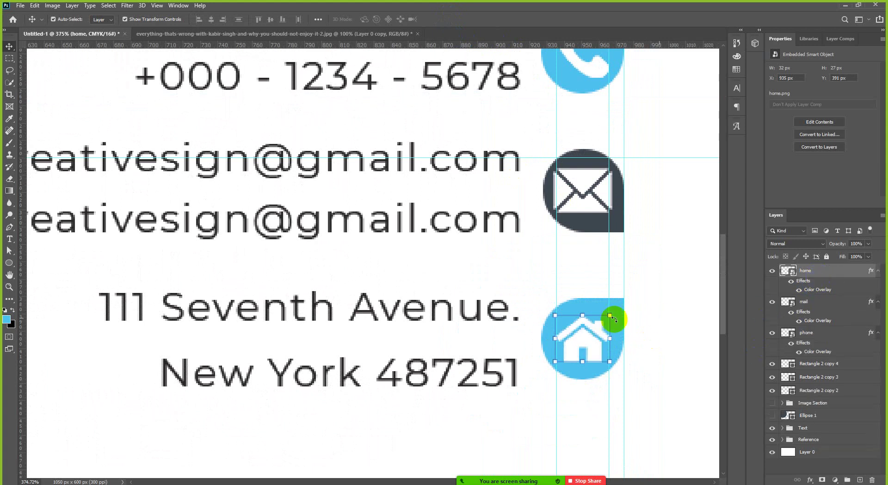
scroll(620, 306, "up", 1)
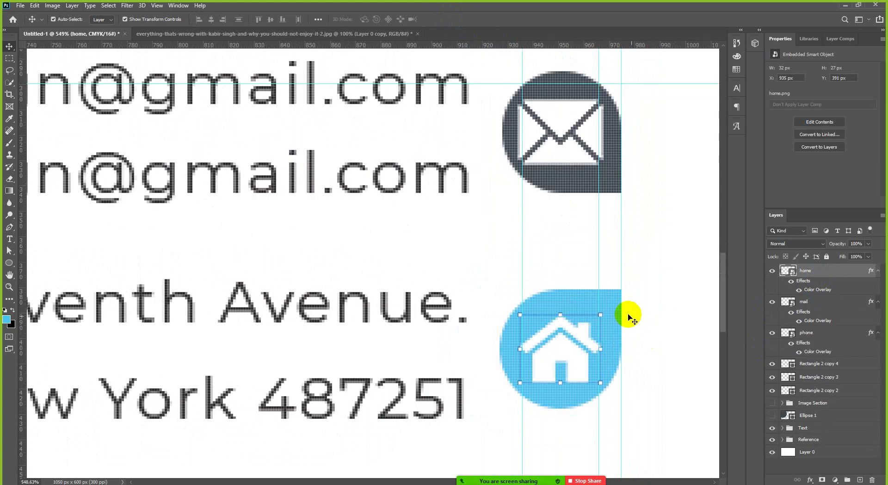
left_click(620, 306, "shift")
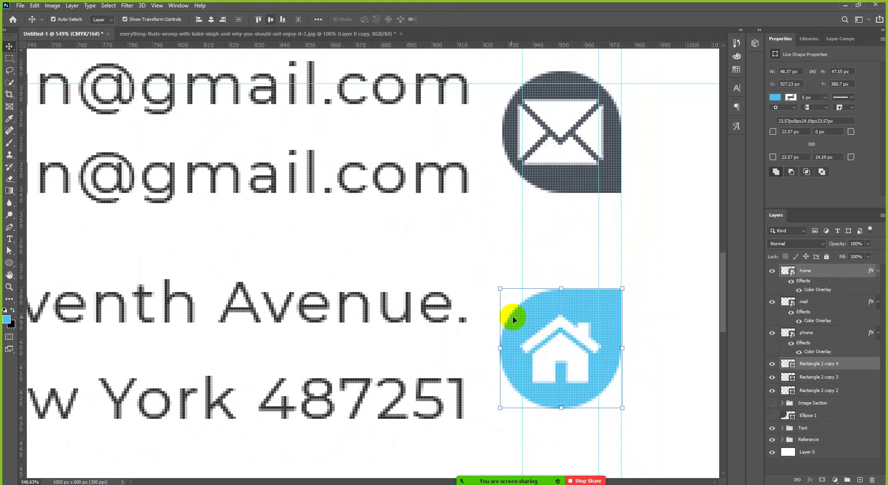
scroll(495, 319, "down", 1)
scroll(495, 319, "down", 2)
left_click(676, 303)
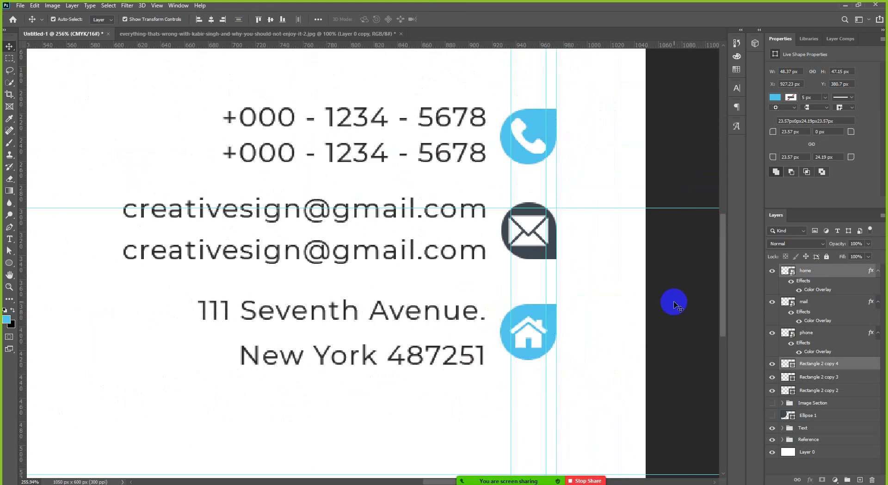
scroll(566, 324, "down", 1)
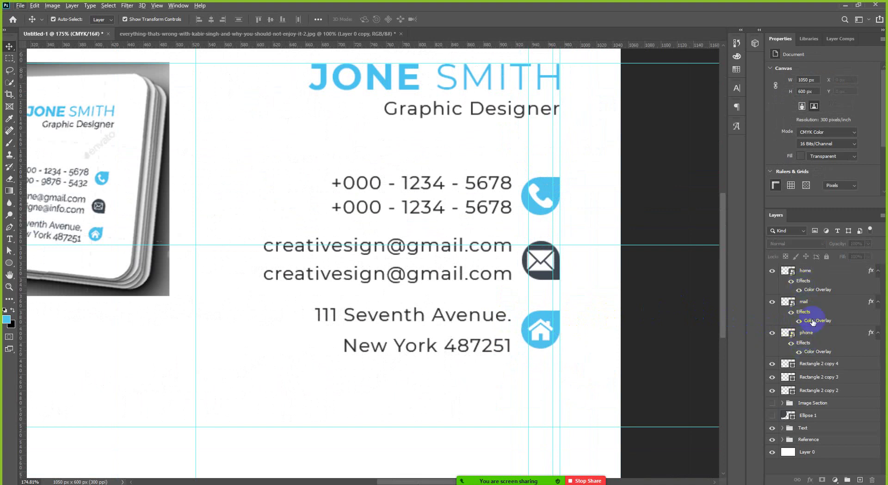
Step: Delete the Color Overlay effects from the mail and home layers
left_click_drag(808, 314, 873, 481)
left_click_drag(806, 280, 871, 481)
left_click(807, 299)
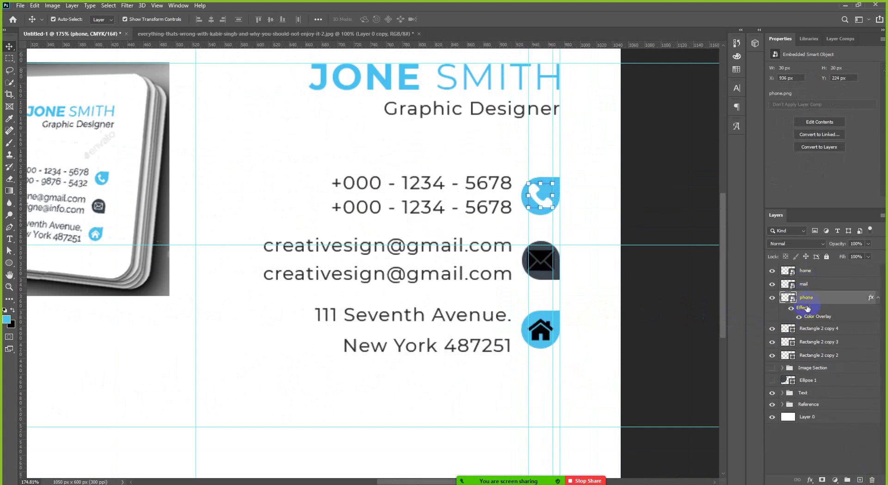
Step: Copy the phone layer's white Color Overlay effect onto the mail layer and the home layer, then deselect
left_click_drag(814, 313, 827, 318)
left_click_drag(808, 310, 806, 291)
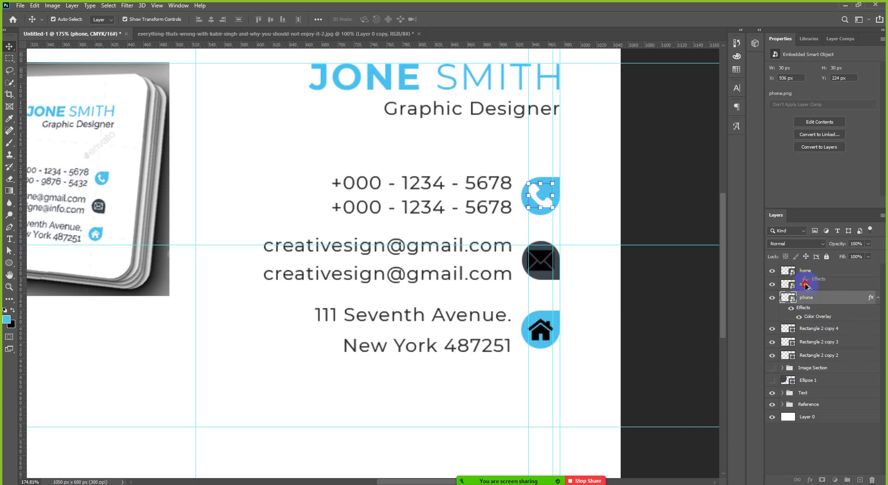
left_click_drag(806, 287, 805, 286)
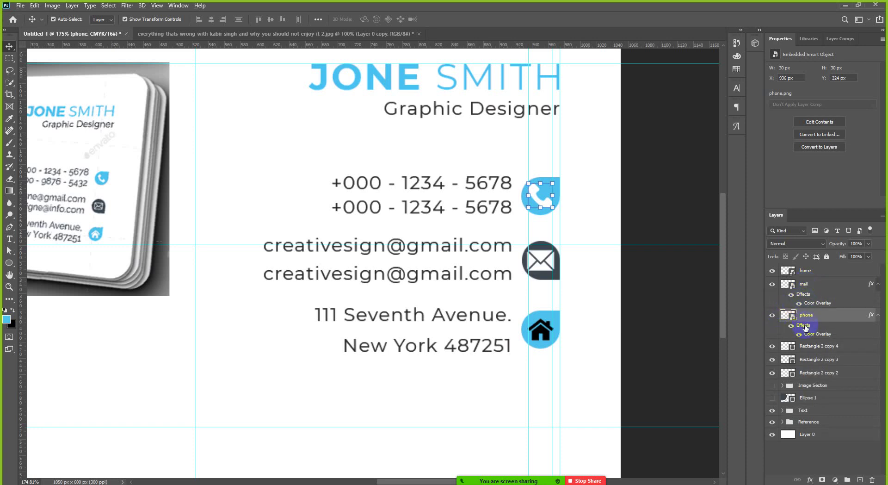
left_click_drag(806, 326, 805, 276)
left_click(664, 331)
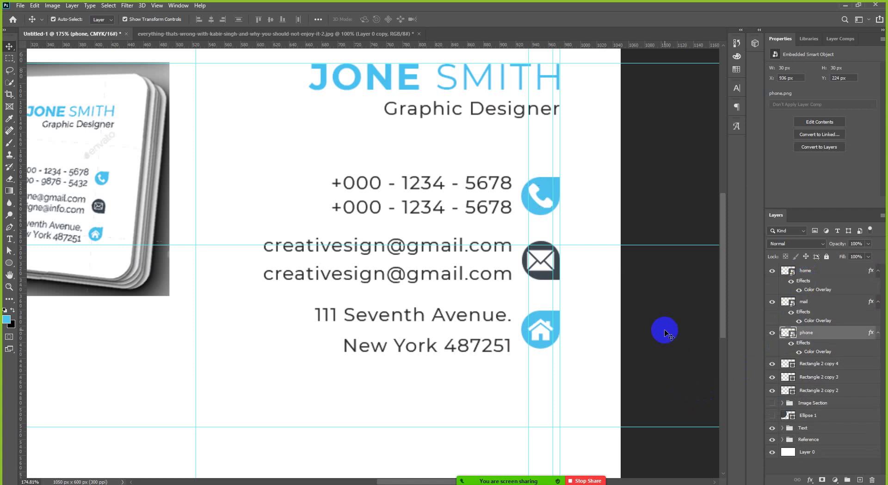
Step: Collapse the effects lists of the home, mail and phone layers
scroll(622, 283, "down", 2)
scroll(620, 287, "up", 1)
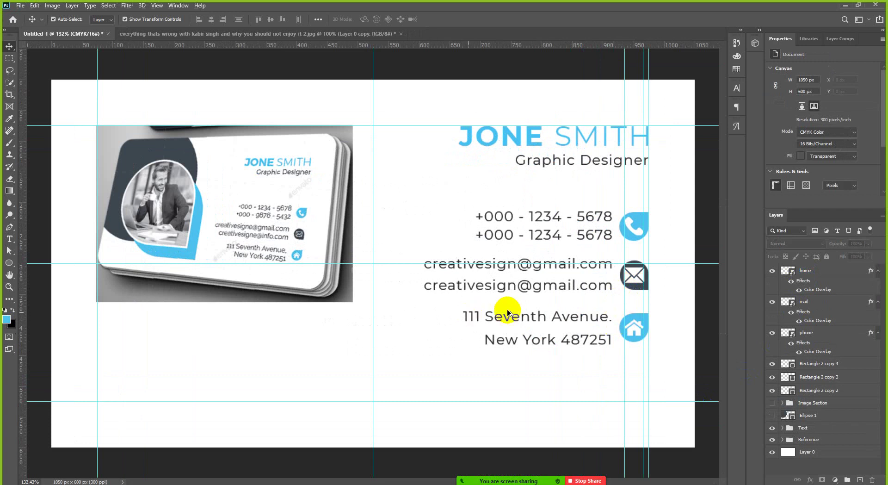
scroll(632, 327, "up", 1)
scroll(646, 331, "down", 3)
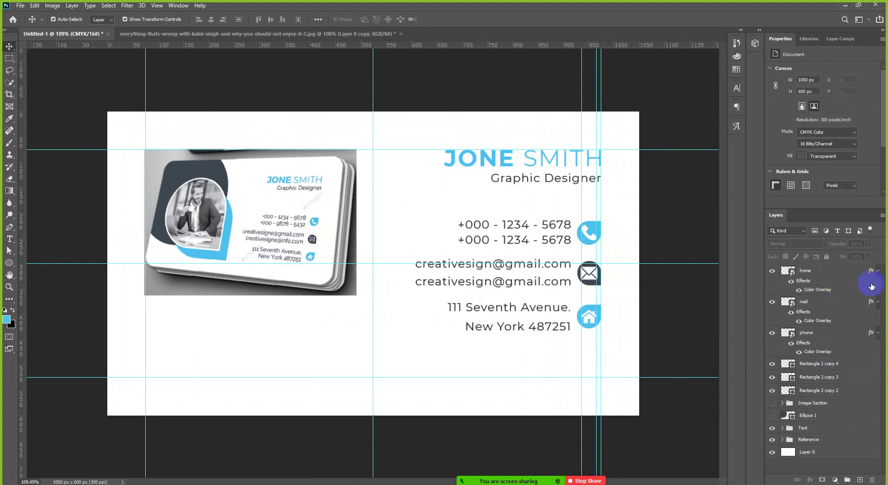
left_click(878, 270)
left_click(878, 292)
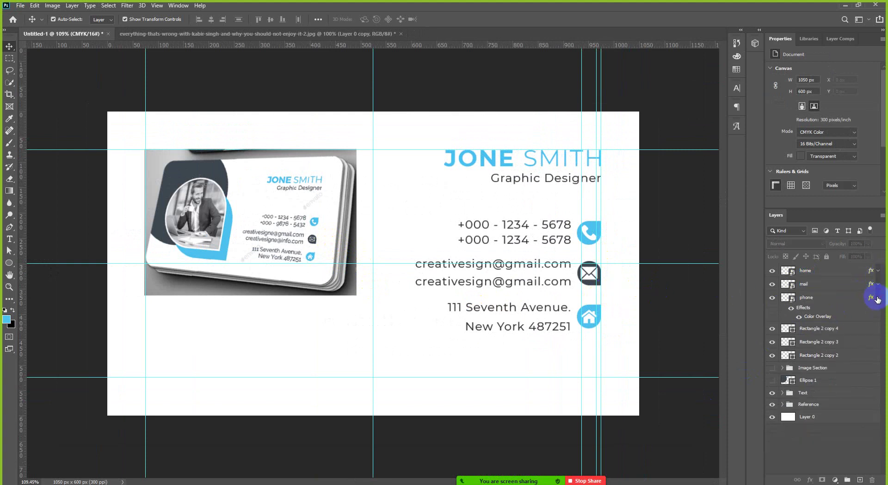
left_click(879, 298)
Step: Group the home, mail and phone layers with their three Rectangle 2 copy teardrops and name the group Icons
left_click(820, 273)
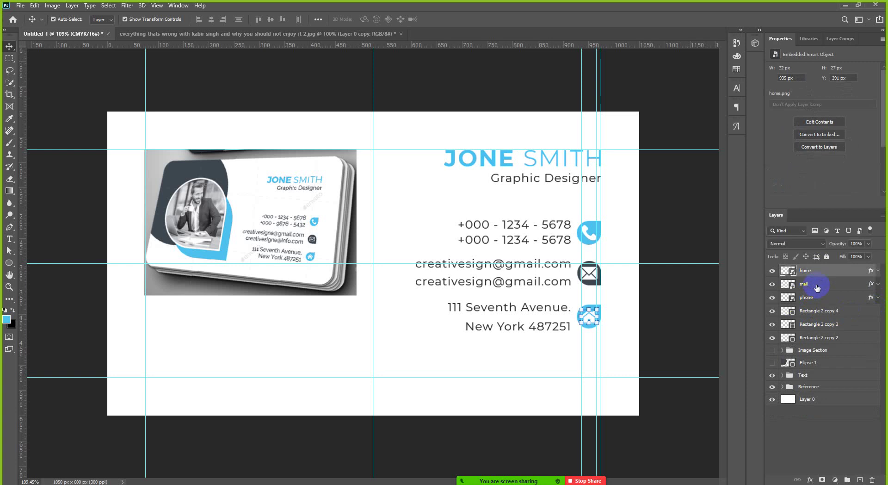
left_click(804, 298, "shift")
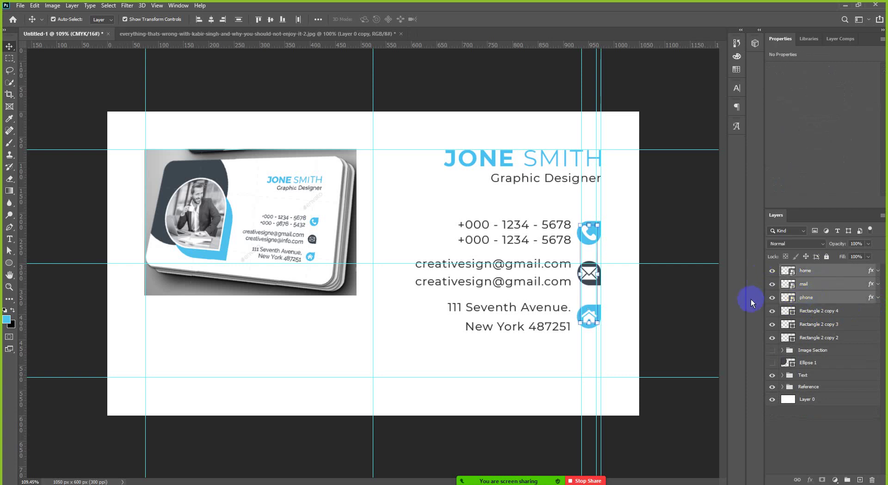
left_click(833, 339)
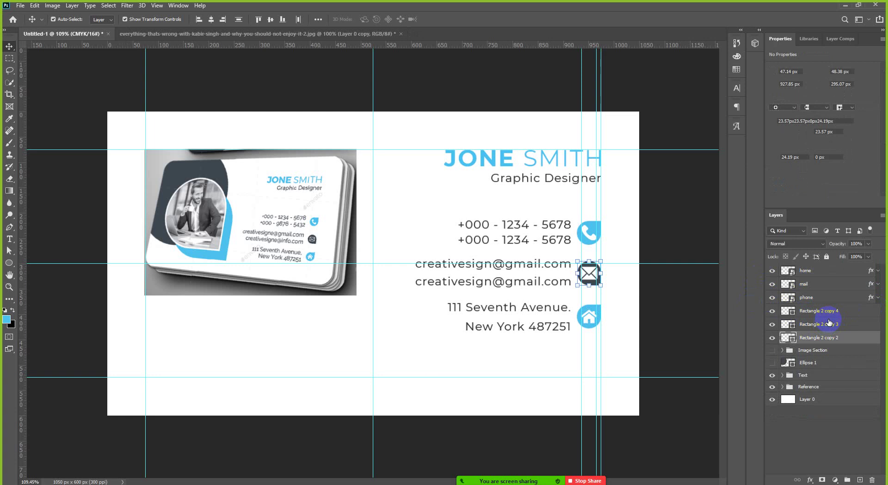
left_click(830, 313)
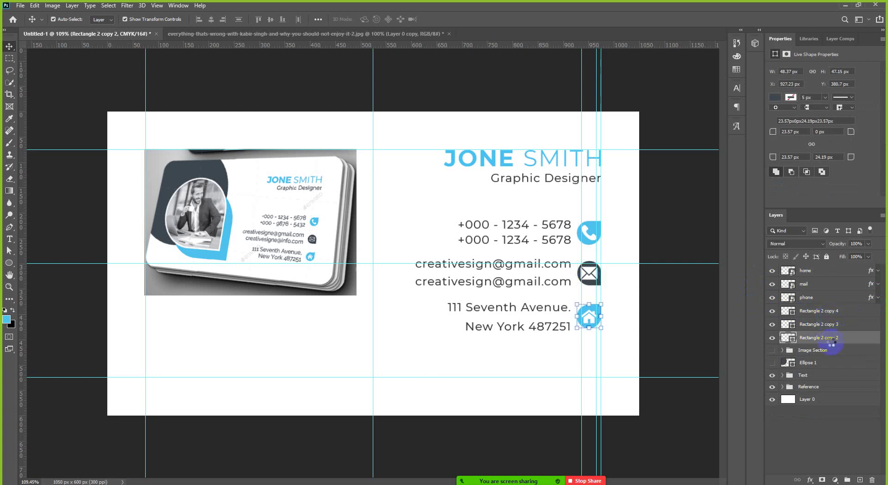
left_click(830, 335)
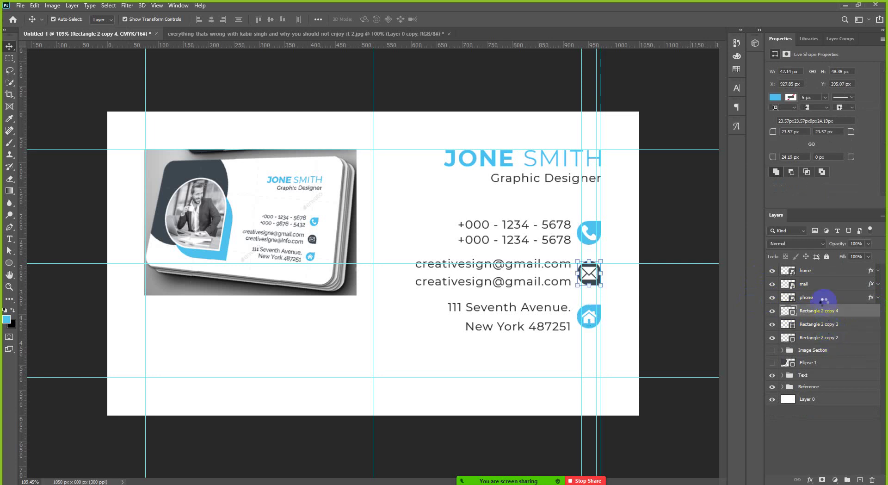
left_click(818, 272, "shift")
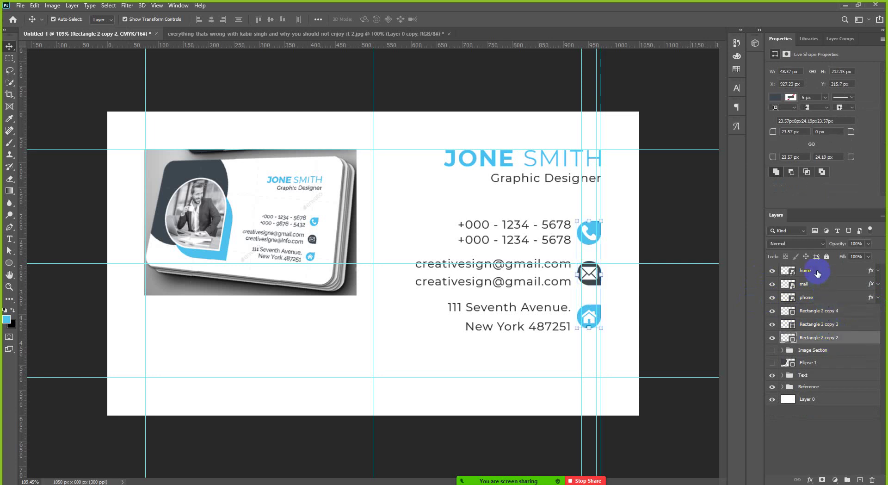
key("ctrl+g")
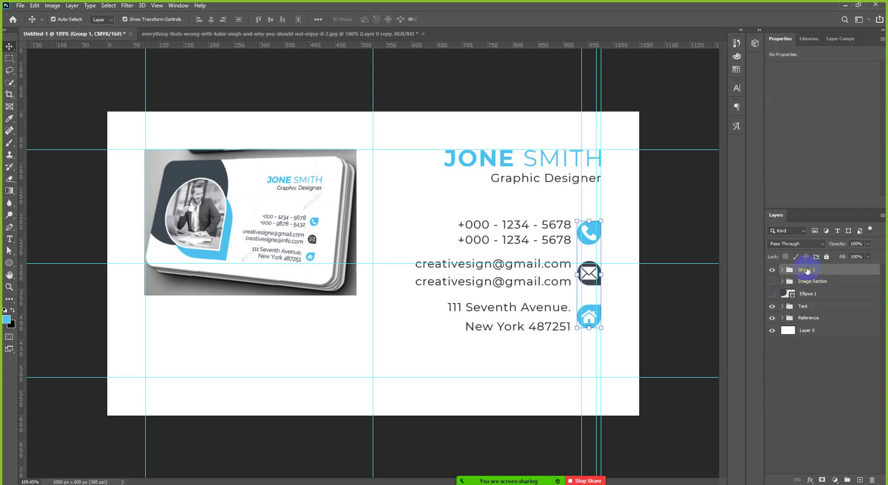
double_click(808, 270)
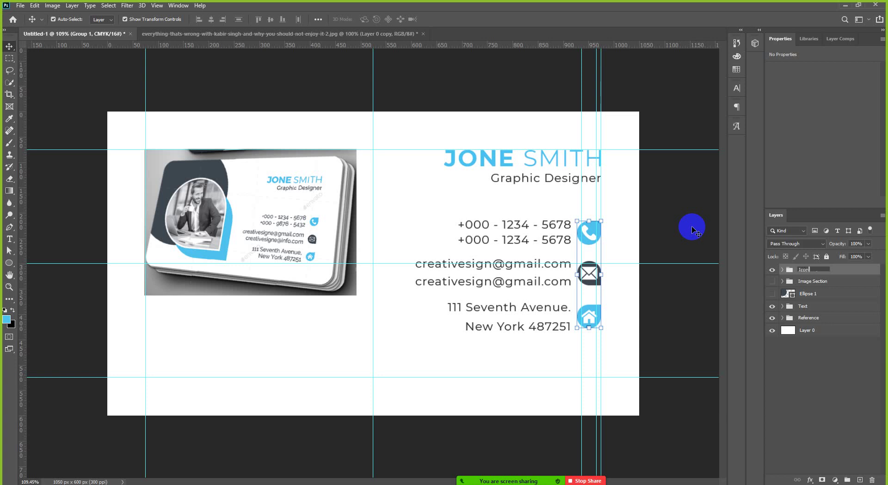
key("Return")
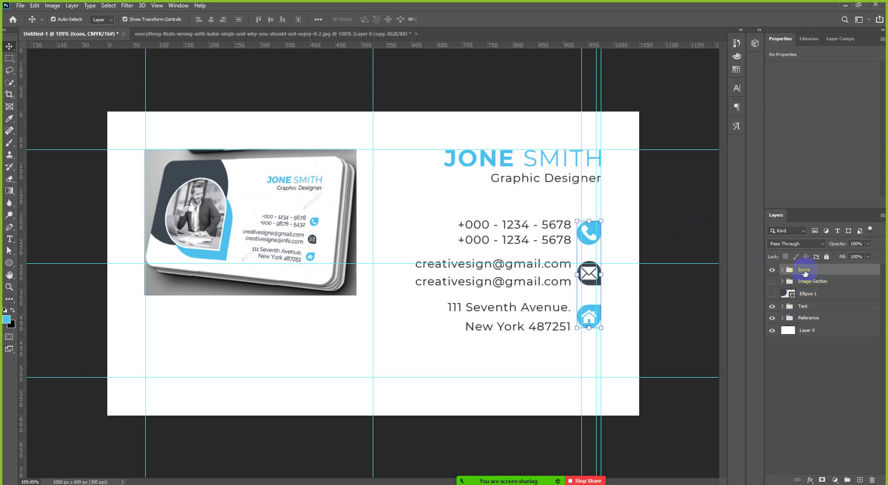
Step: Move the Icons group below Ellipse 1, directly above the Text group, and check the extent of both groups together
left_click_drag(806, 273, 815, 304)
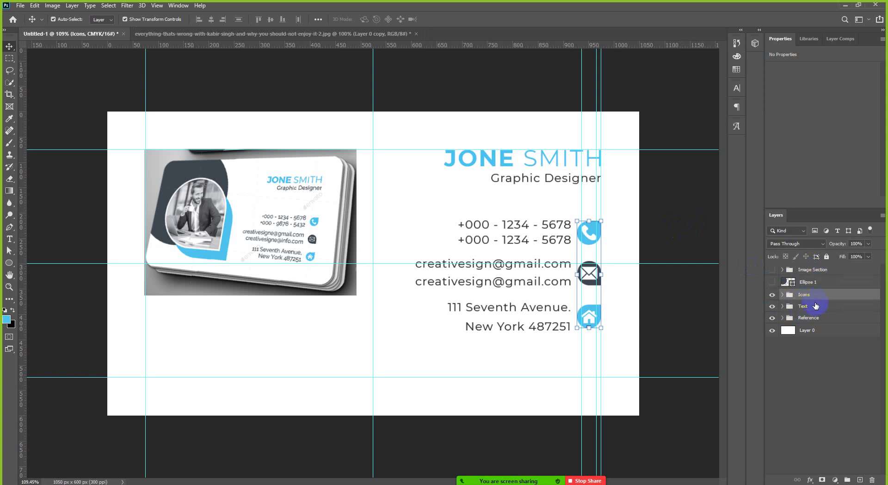
left_click(815, 306, "shift")
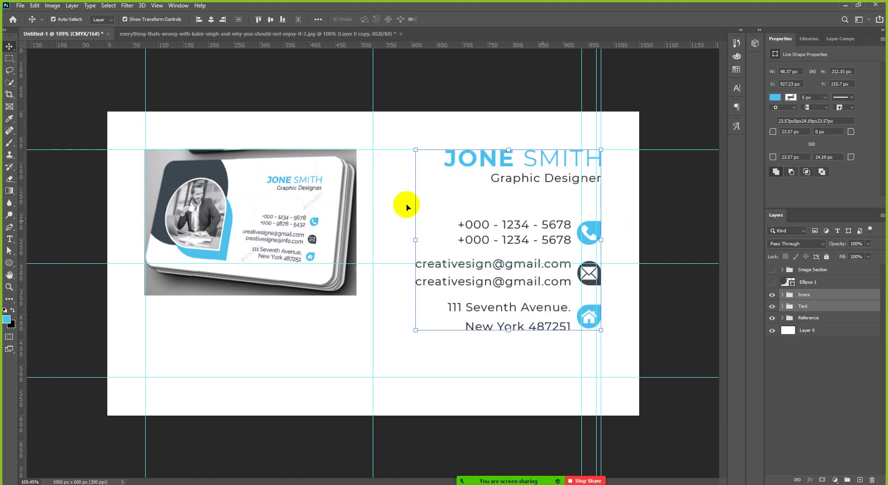
left_click(448, 111)
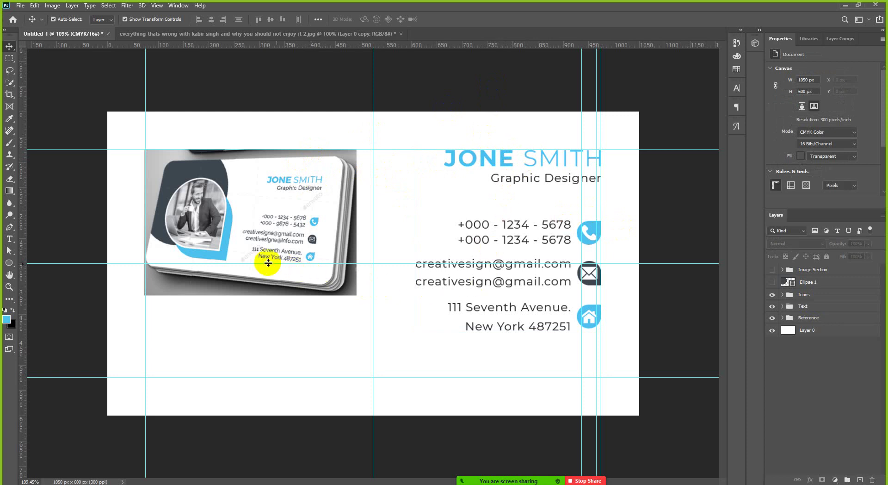
Step: Hide the Reference group and show the Ellipse 1 layer and the Image Section group
scroll(243, 248, "up", 3)
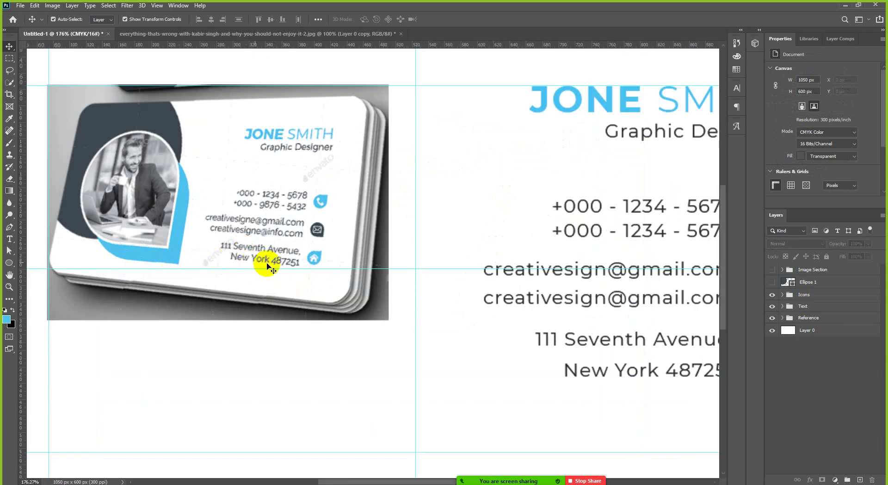
scroll(406, 268, "down", 1)
scroll(406, 268, "down", 1)
scroll(375, 264, "up", 1)
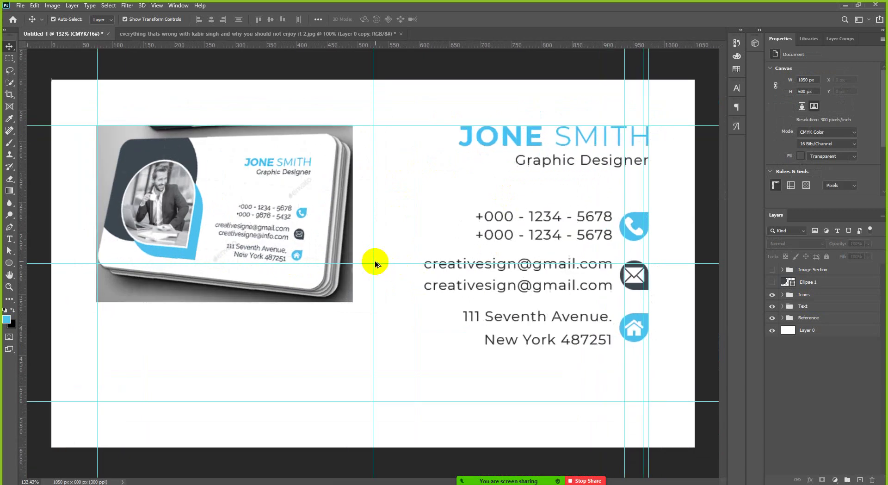
scroll(374, 262, "down", 1)
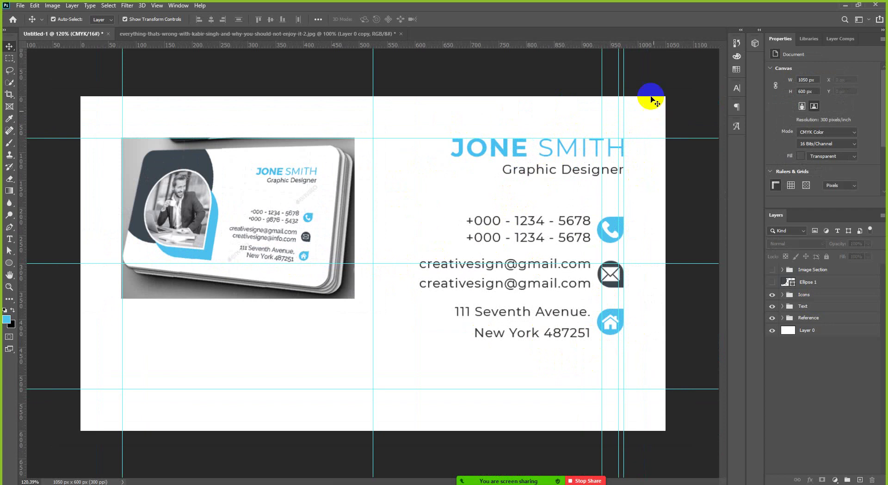
scroll(472, 231, "down", 3)
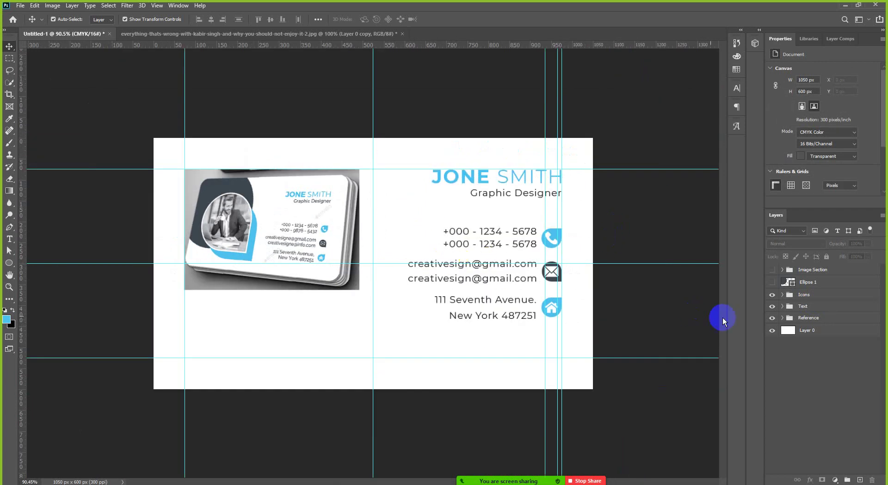
left_click(771, 318)
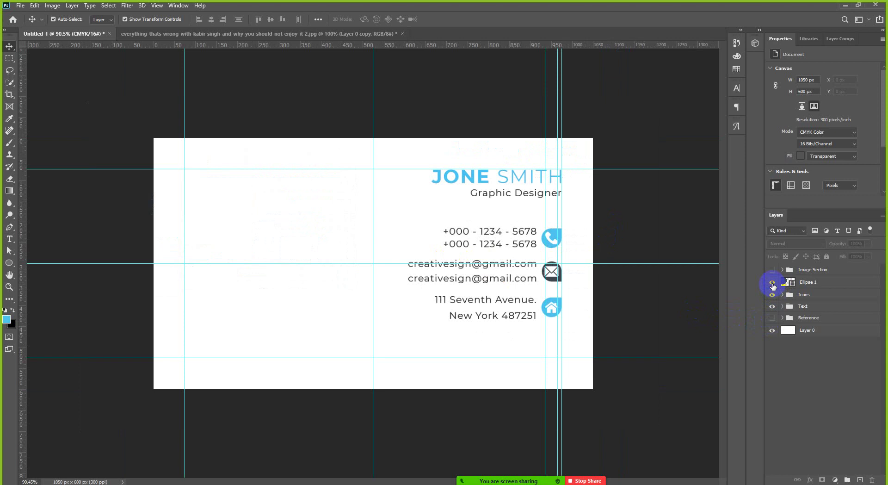
left_click(772, 283)
left_click(772, 270)
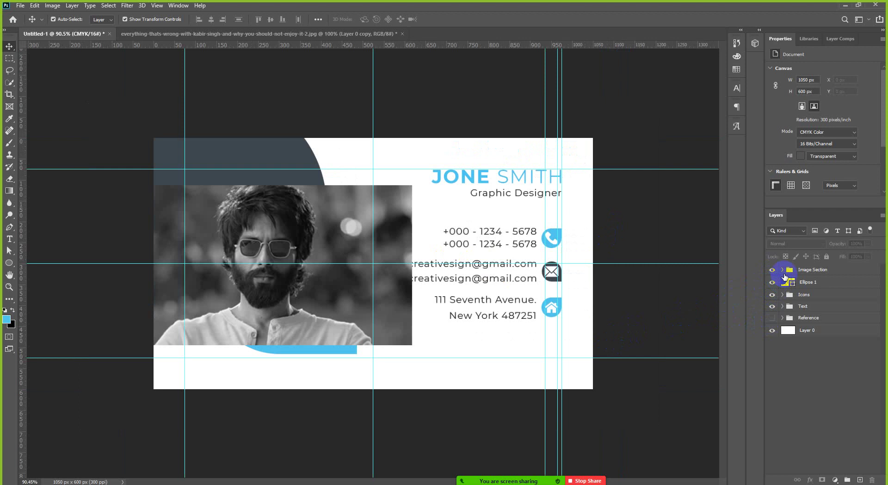
Step: Clip the Layer 0 copy photo to the Rectangle 2 copy teardrop in the Image Section group, and collapse the group
left_click(783, 270)
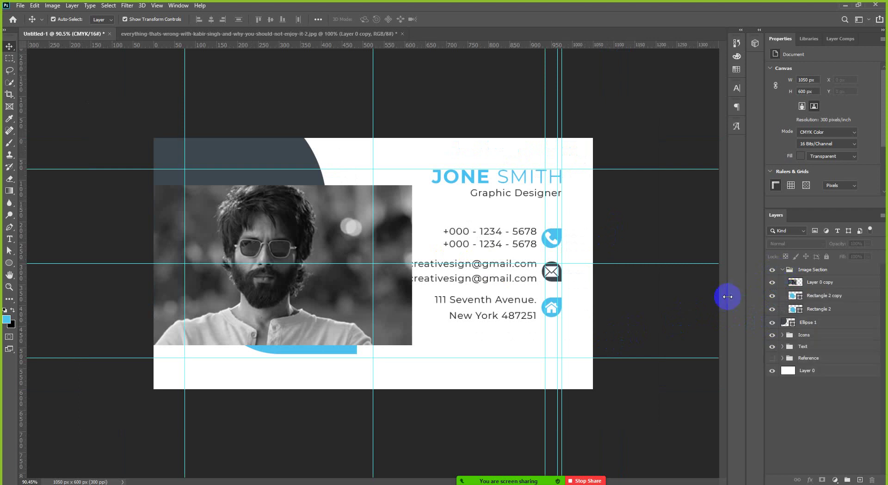
left_click(815, 287, "alt")
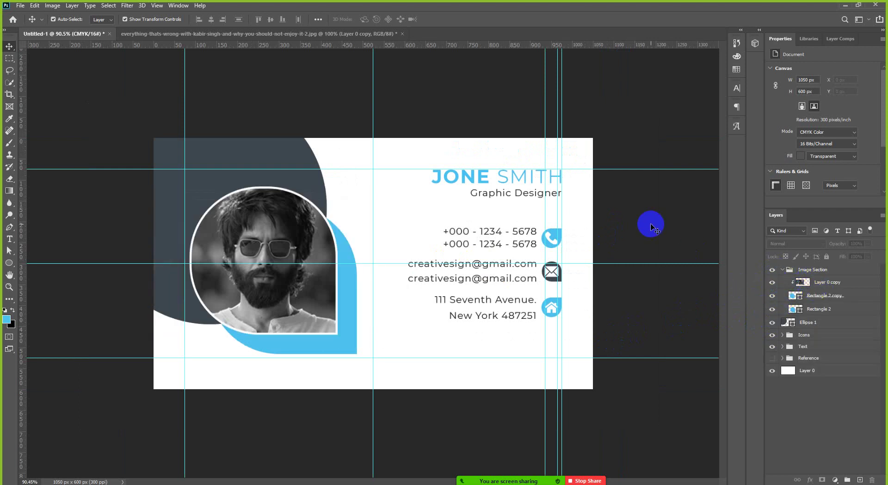
key("ctrl+plus")
key("ctrl+plus")
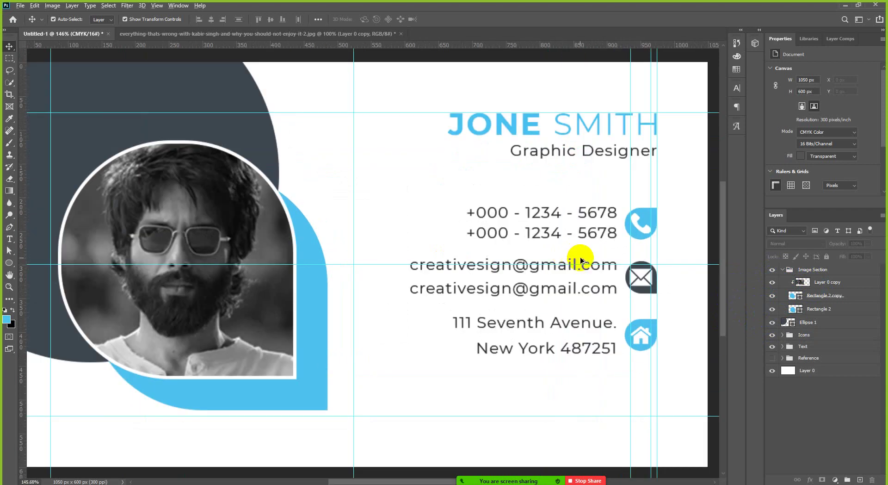
scroll(580, 257, "down", 3)
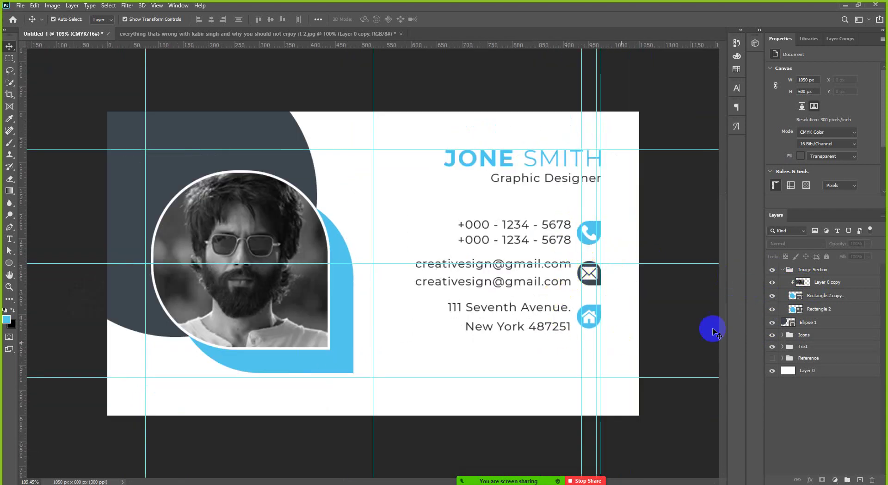
left_click(782, 270)
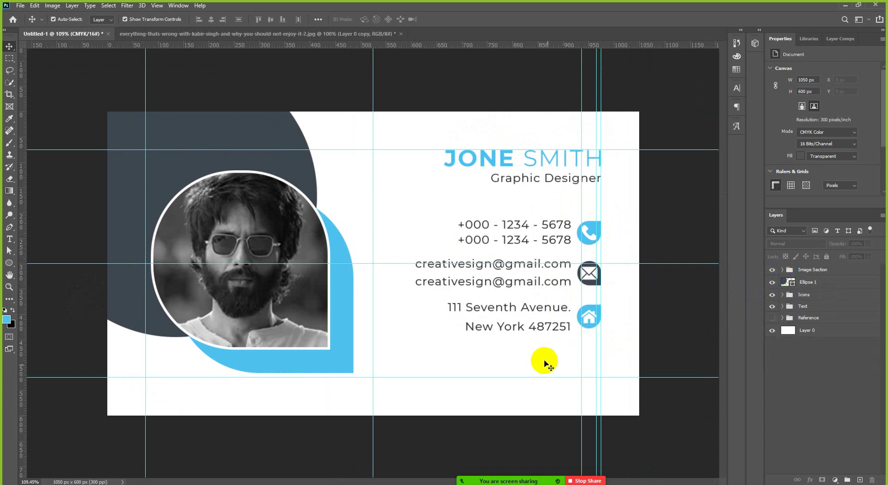
Step: Lock the white background layer, Layer 0, completely and deselect it
scroll(497, 301, "down", 2)
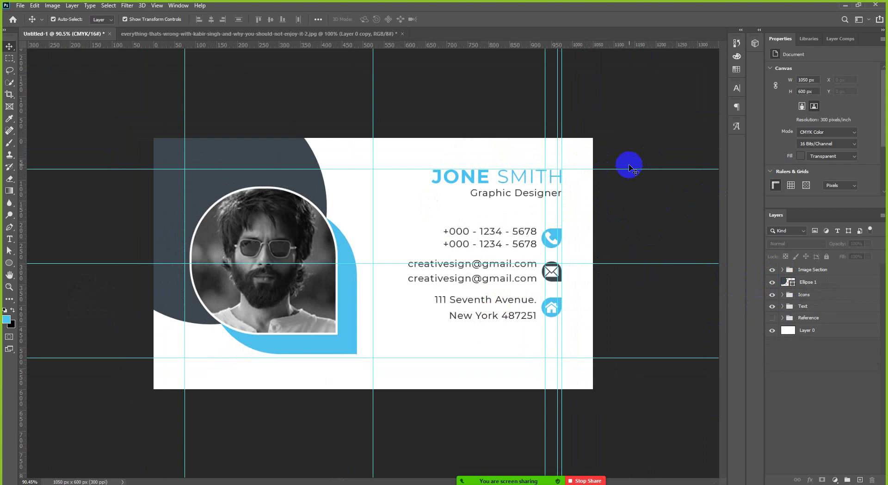
left_click(813, 331)
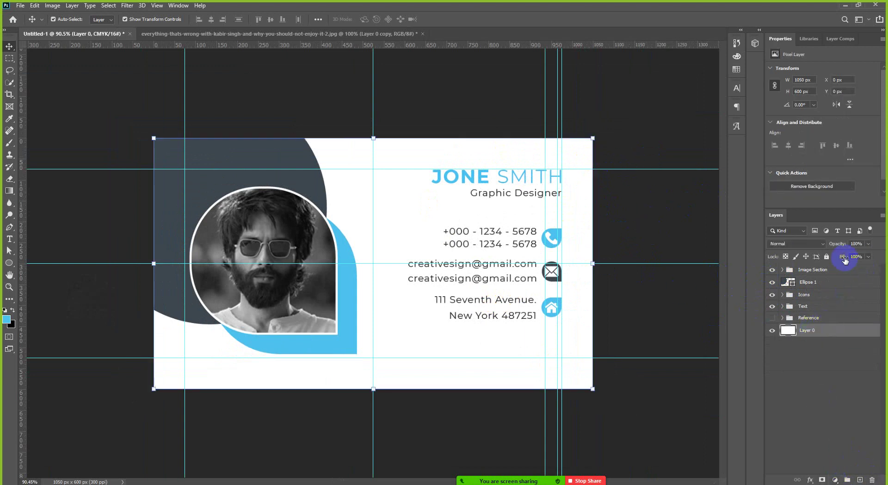
left_click(827, 257)
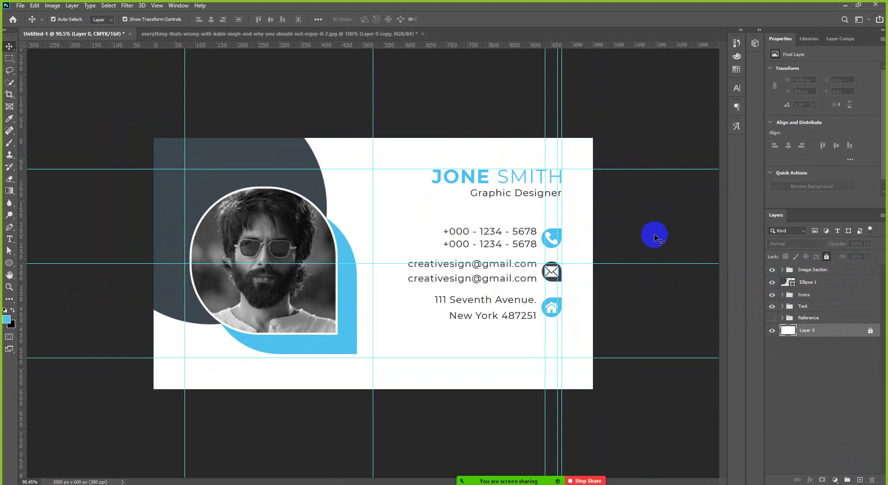
left_click(404, 165)
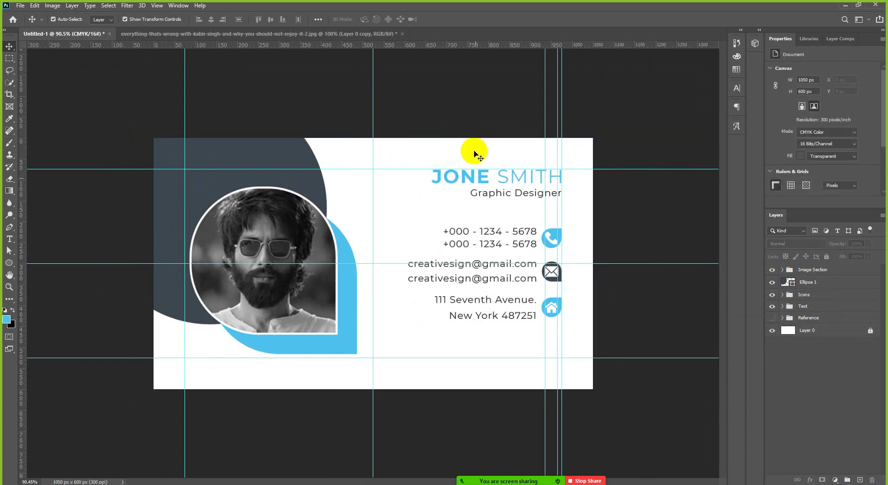
Step: Scale all the text and contact icons together to about 117%, keeping their upper edge and outer side on the guides, and deselect them
left_click_drag(436, 122, 576, 353)
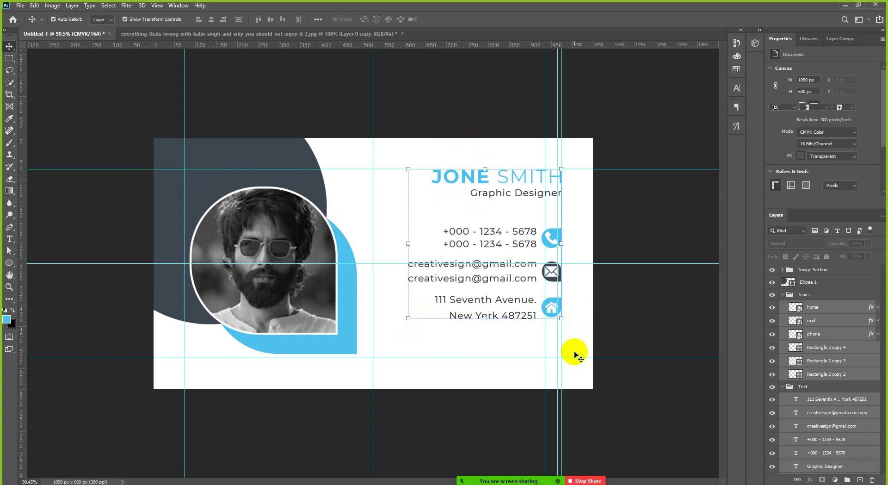
scroll(433, 356, "up", 3)
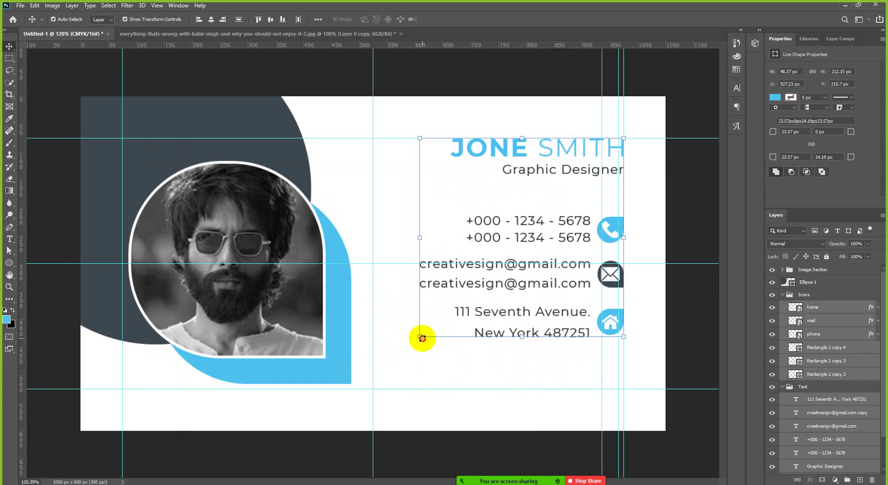
left_click_drag(422, 338, 380, 368)
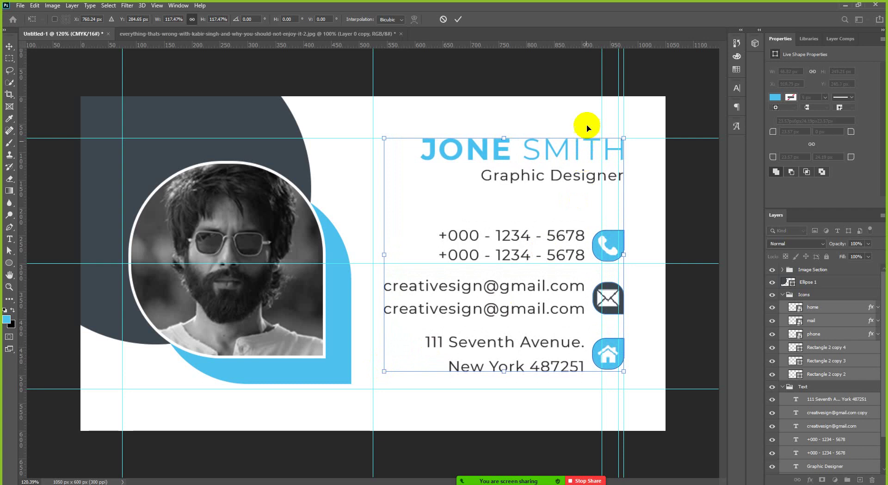
left_click(456, 23)
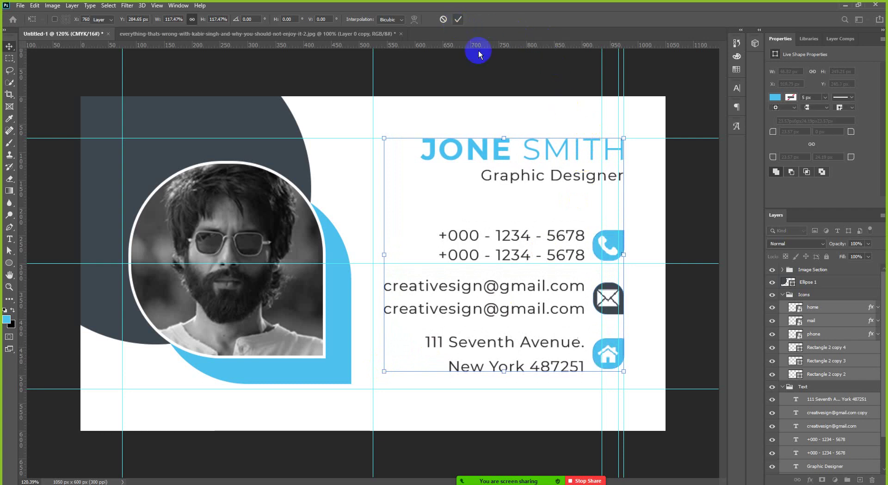
left_click(657, 230)
key("ctrl+minus")
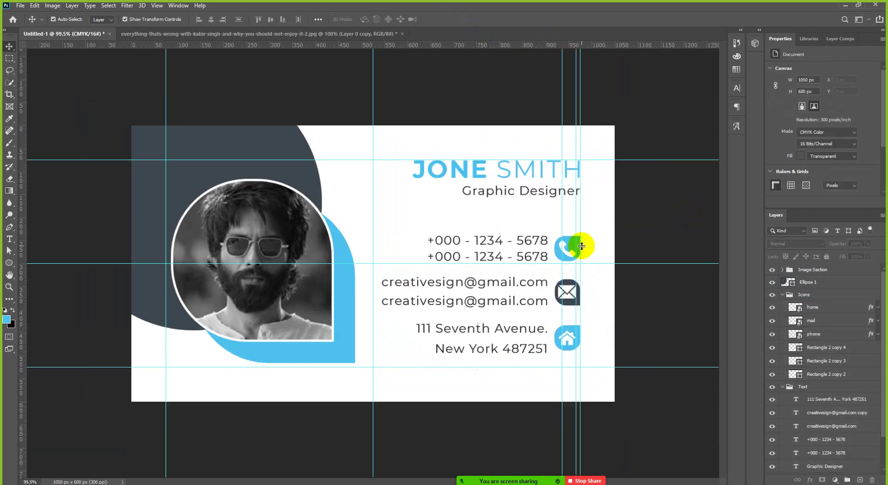
Step: Collapse the layer groups, show the Reference group and move it above the Image Section group, and deselect it
left_click(783, 295)
left_click(783, 270)
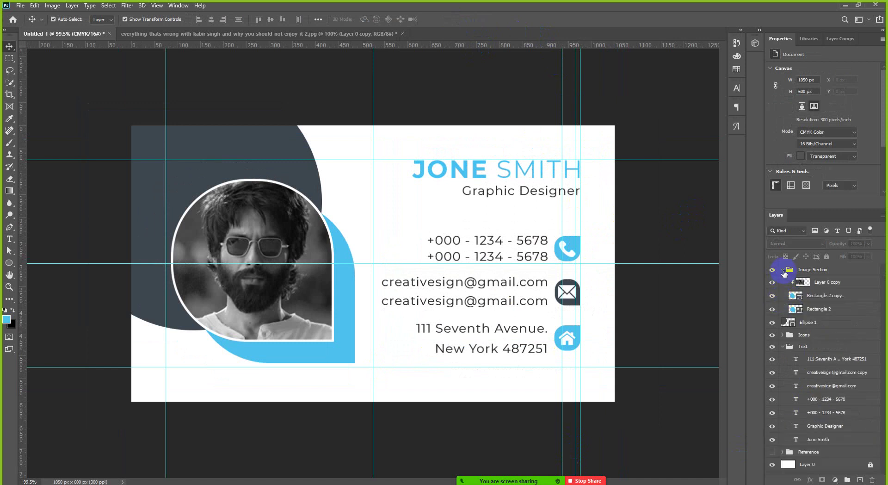
left_click(783, 270)
left_click(783, 306)
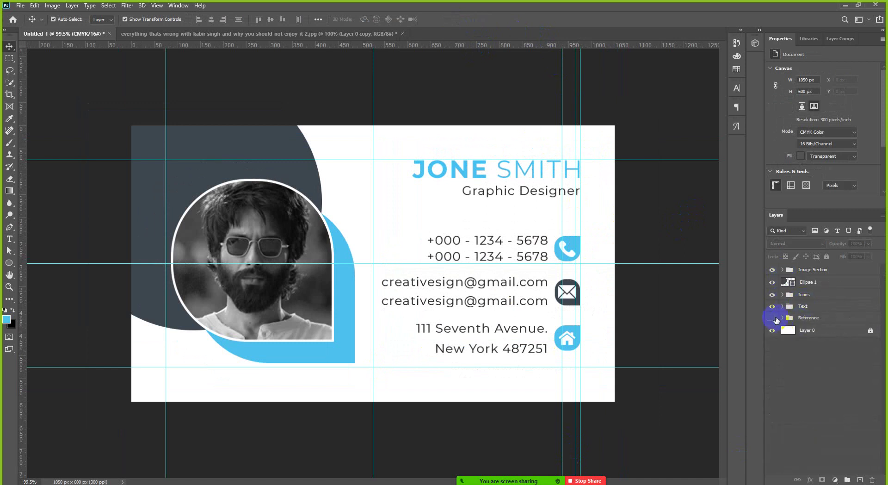
left_click(772, 318)
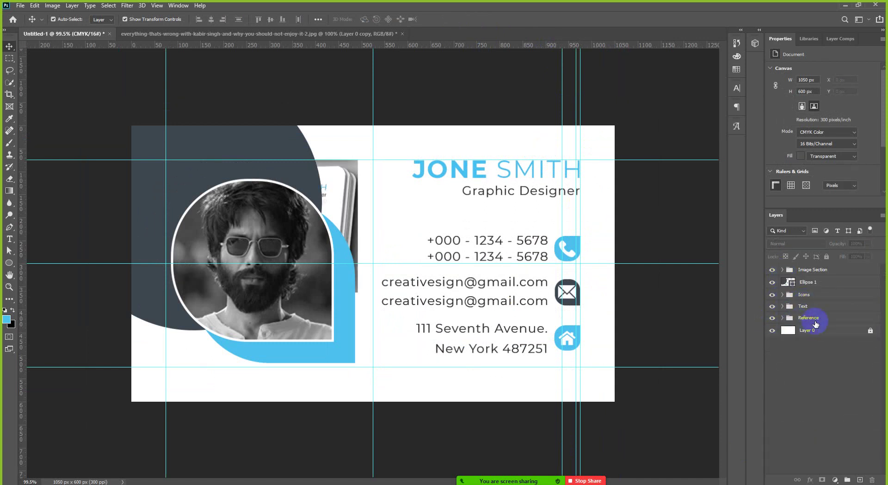
left_click_drag(817, 319, 810, 268)
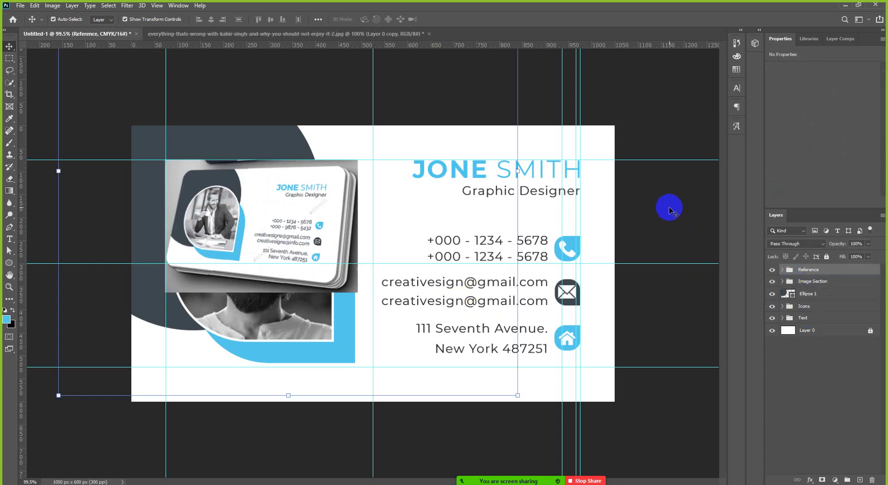
left_click(670, 210)
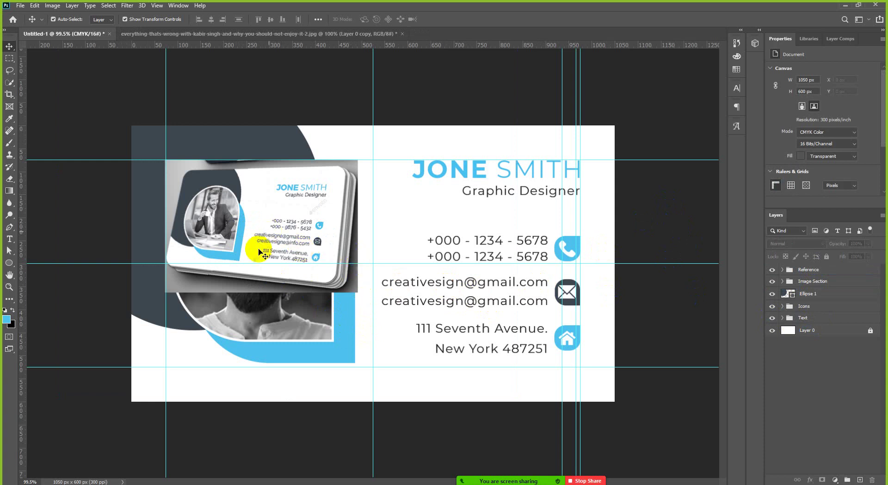
left_click(514, 242)
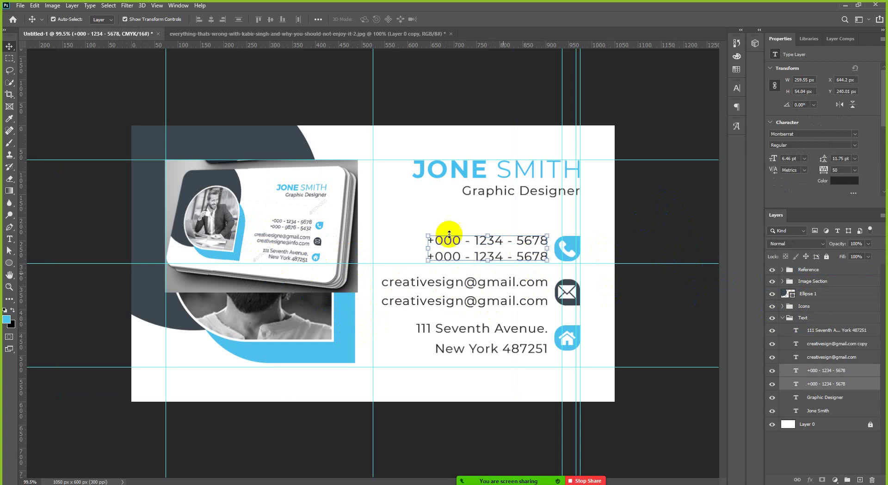
left_click(421, 222)
left_click_drag(418, 215, 517, 366)
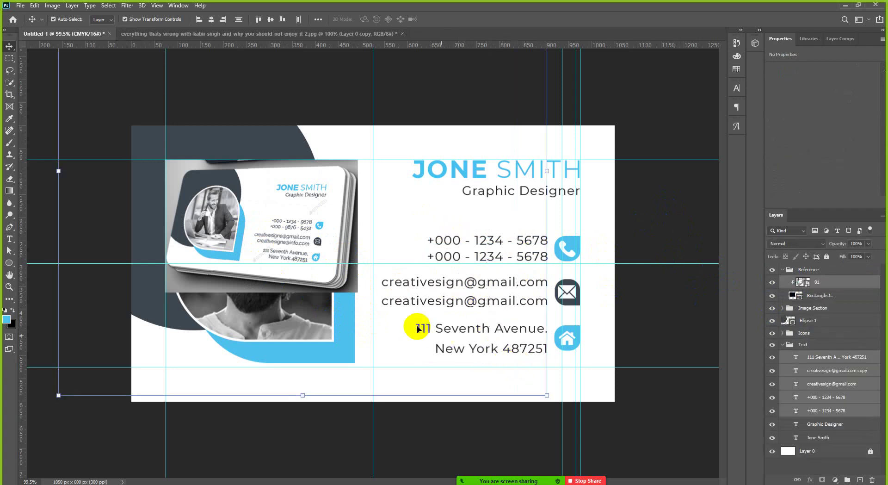
left_click(276, 315)
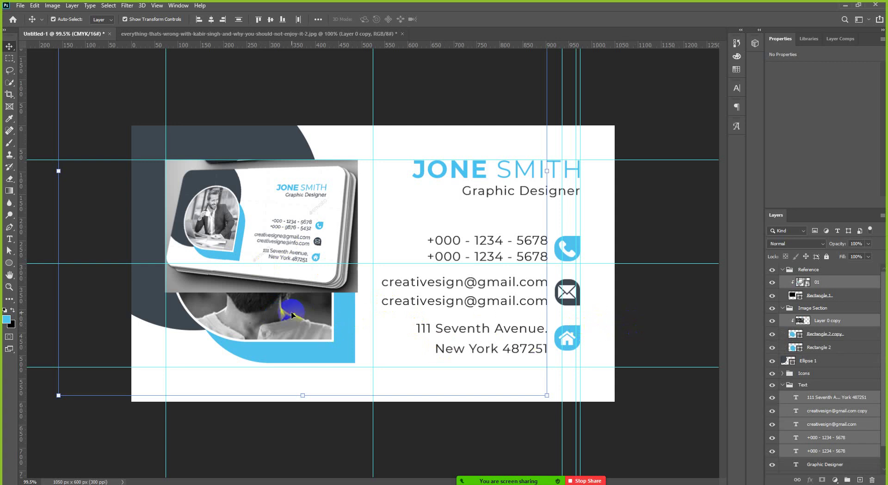
left_click(833, 283, "ctrl")
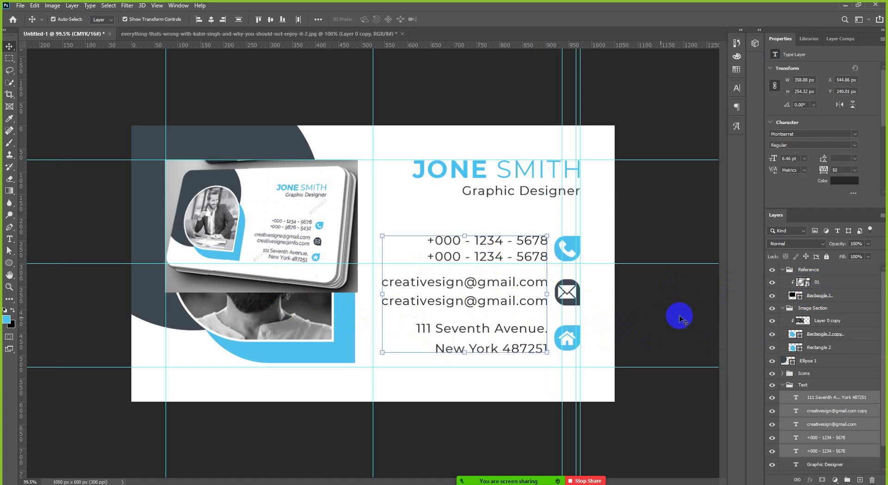
left_click_drag(538, 216, 470, 341)
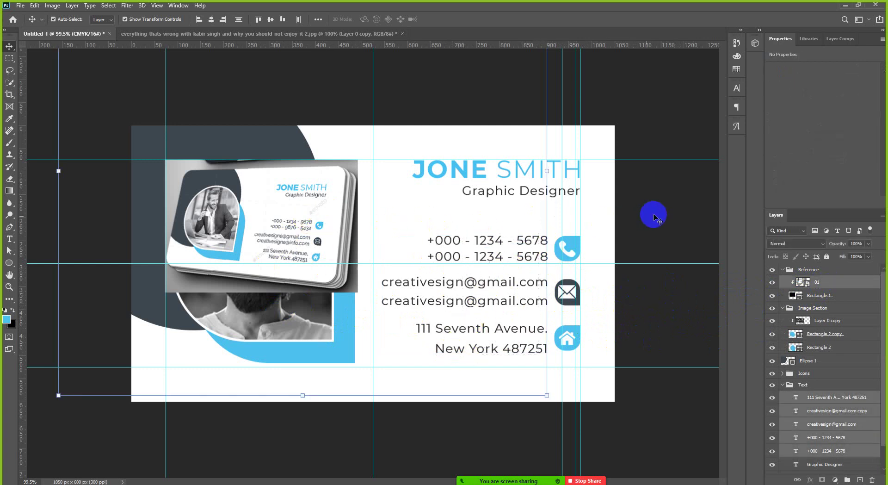
left_click(654, 214)
Step: Select only the phone, e-mail and address text layers and nudge them together about 11 px left, away from the icons
left_click_drag(542, 220, 484, 363)
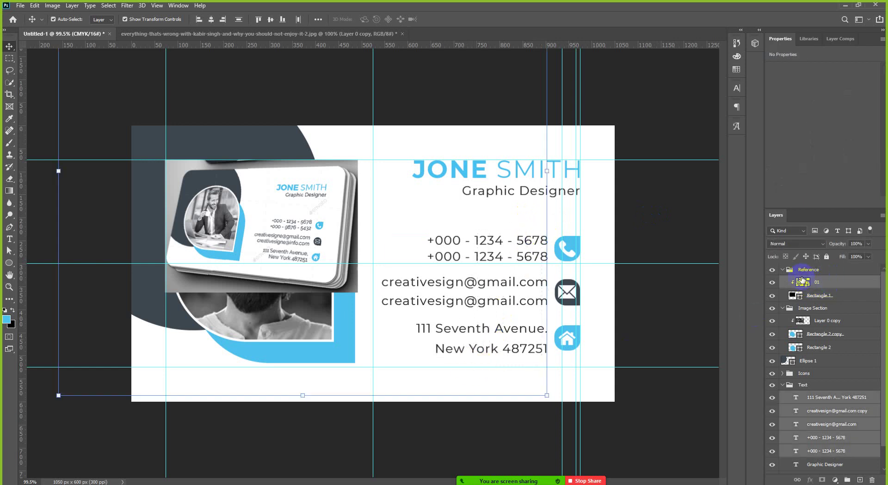
left_click(835, 283, "ctrl")
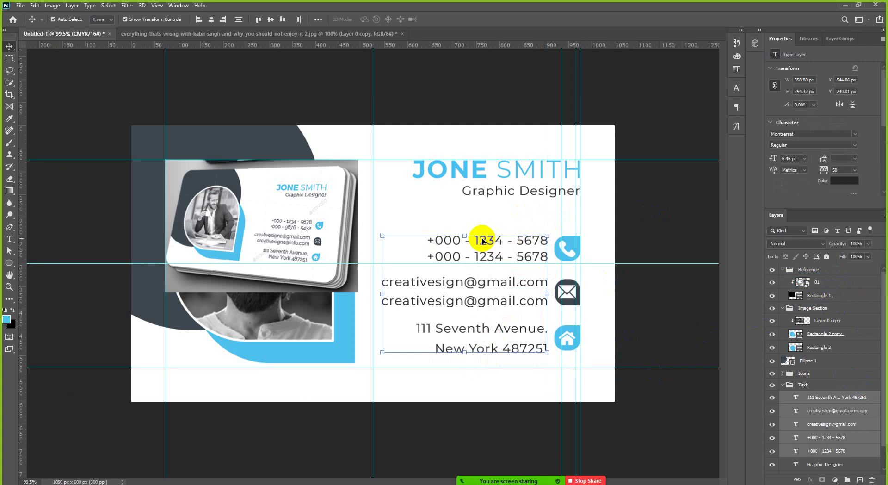
key("Left")
key("Left")
key("Left")
key("Left")
key("Left")
key("Left")
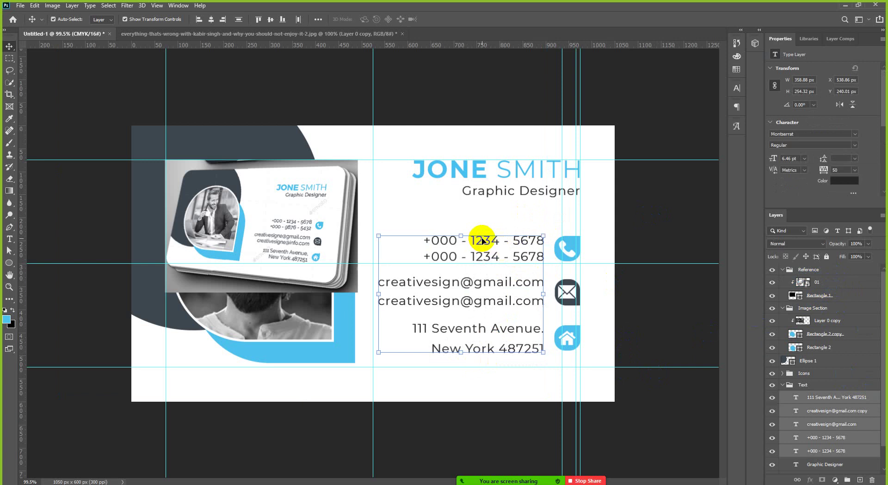
key("Left")
key("Left")
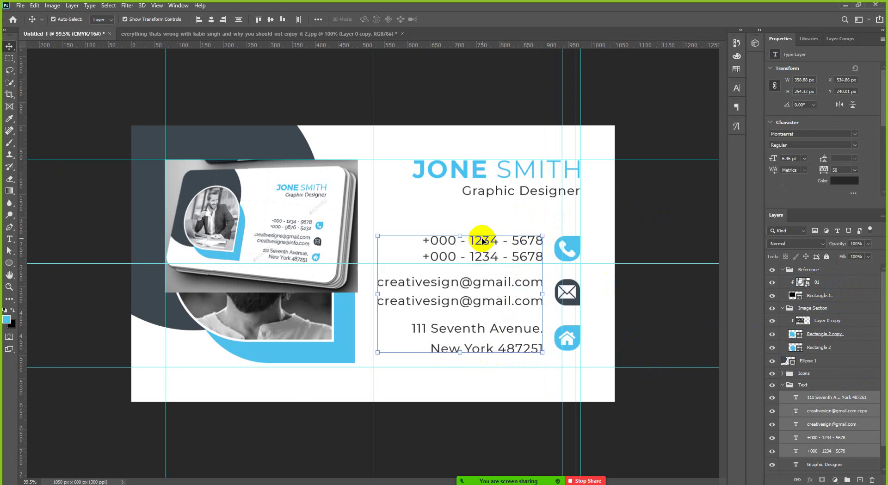
key("Right")
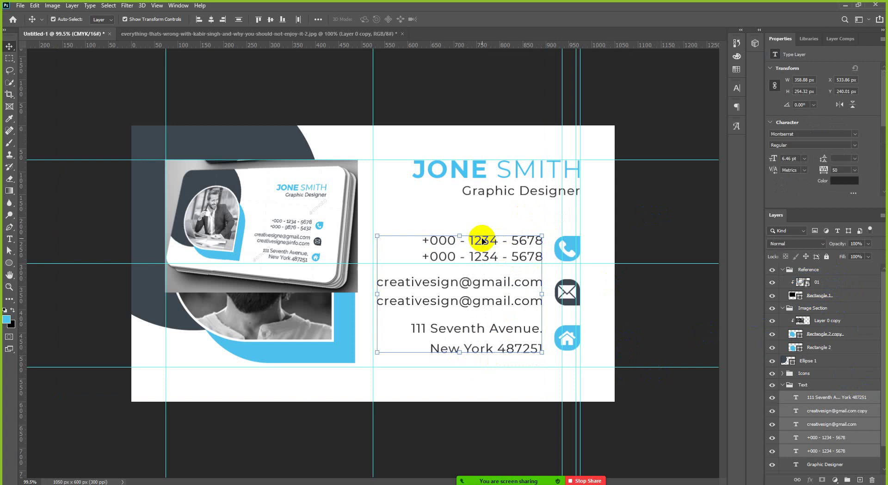
left_click(647, 208)
scroll(647, 207, "down", 2)
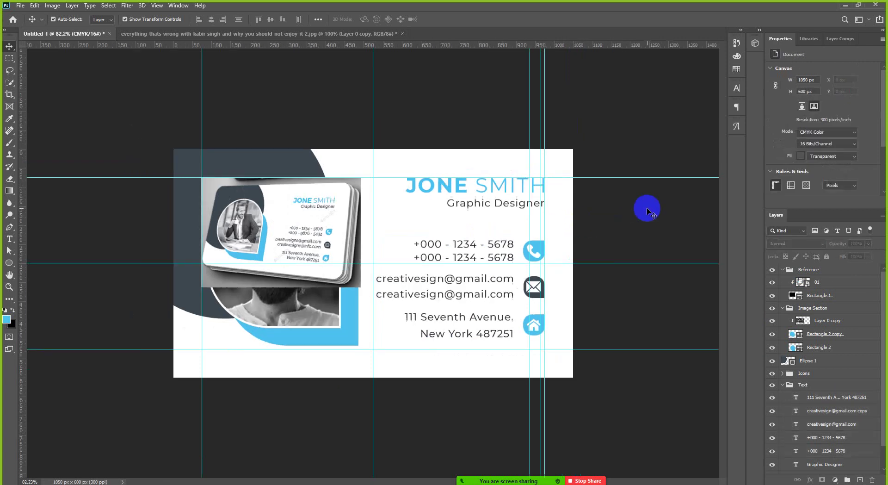
scroll(204, 322, "up", 1)
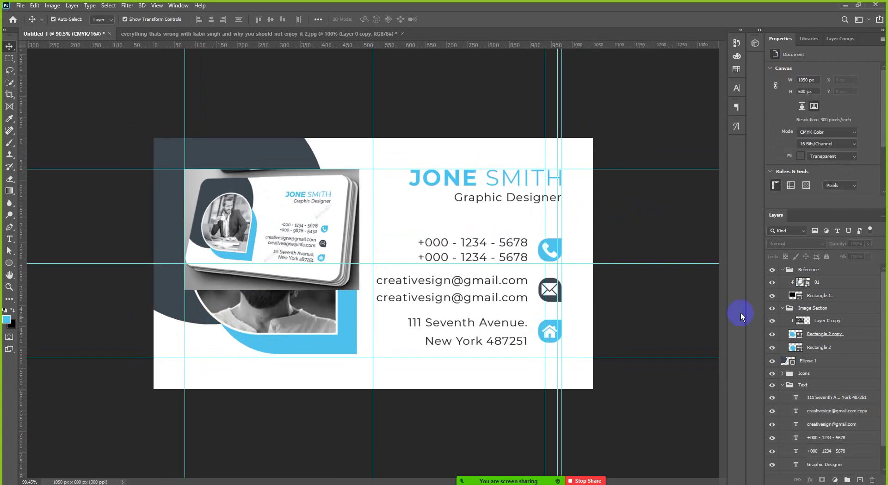
Step: Try moving the Ellipse 1 layer into the collapsed Image Section group with the Reference group hidden, and undo these changes
left_click(782, 309)
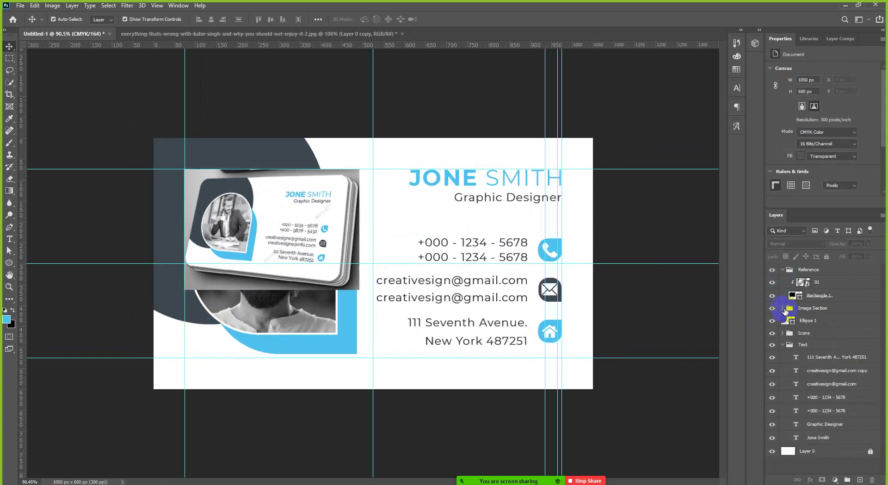
left_click(810, 308)
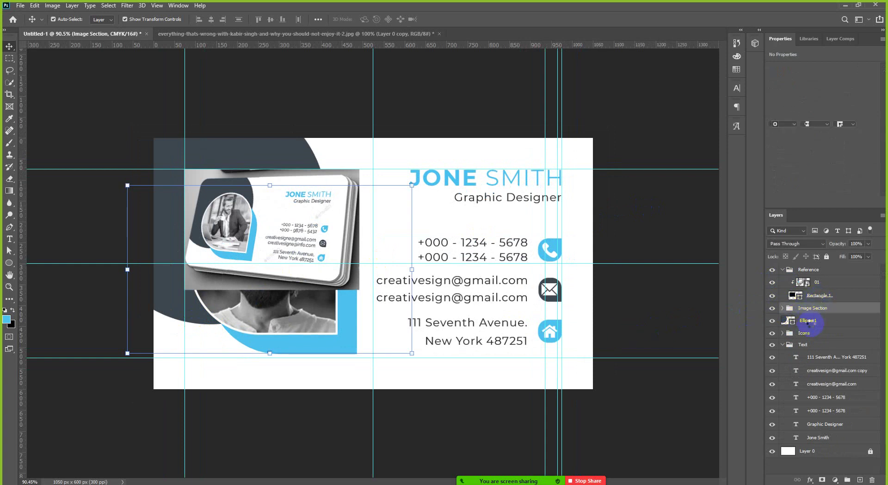
left_click(812, 326)
left_click_drag(813, 314, 806, 308)
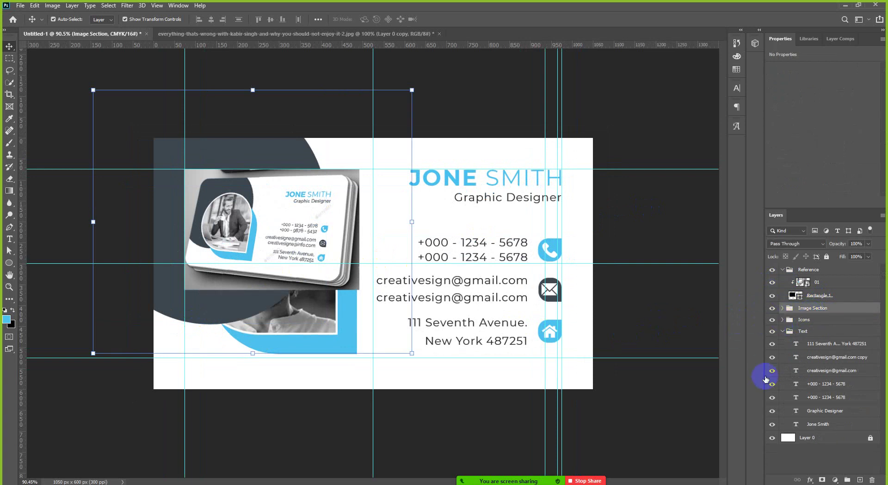
left_click(773, 270)
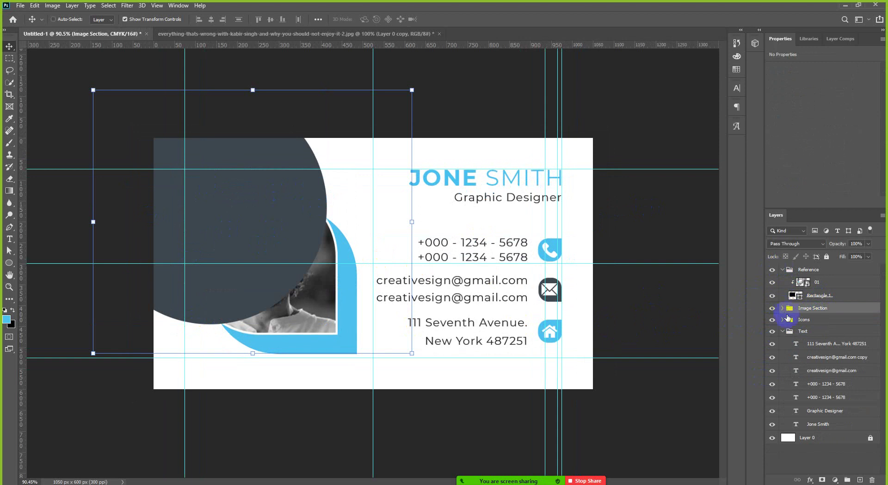
key("ctrl+z")
key("ctrl+z")
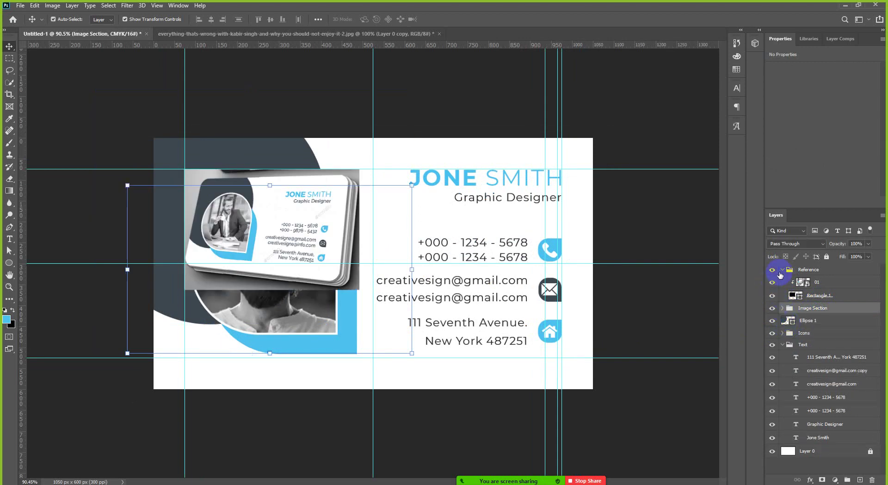
Step: Collapse and hide the Reference group, and select the Ellipse 1 layer
left_click(783, 269)
left_click(772, 270)
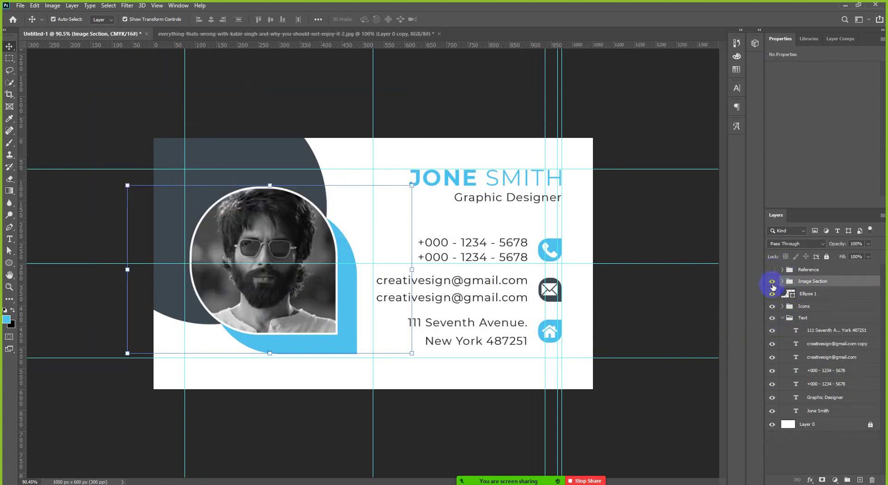
left_click(807, 294)
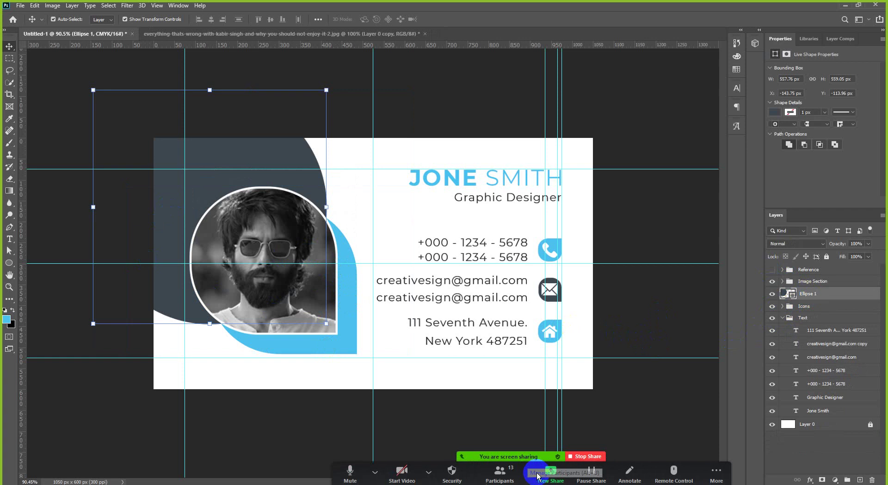
Step: Check the participant list of the Zoom meeting and close it
left_click(501, 471)
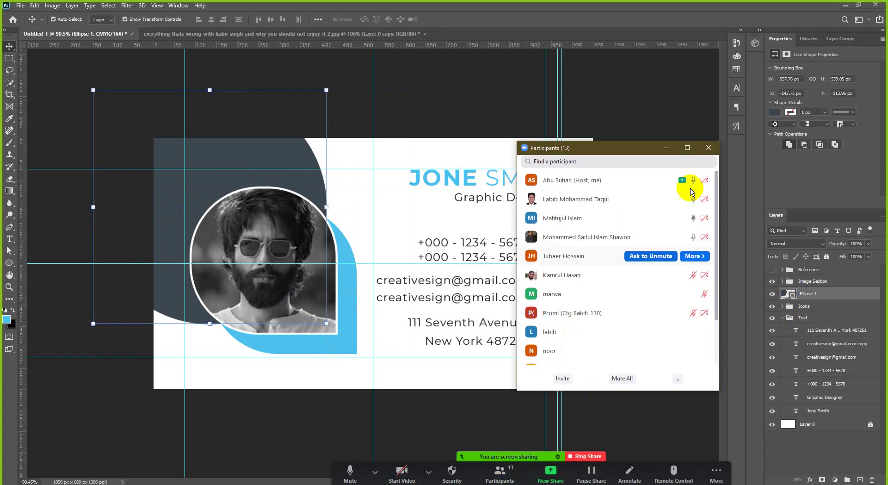
left_click(708, 148)
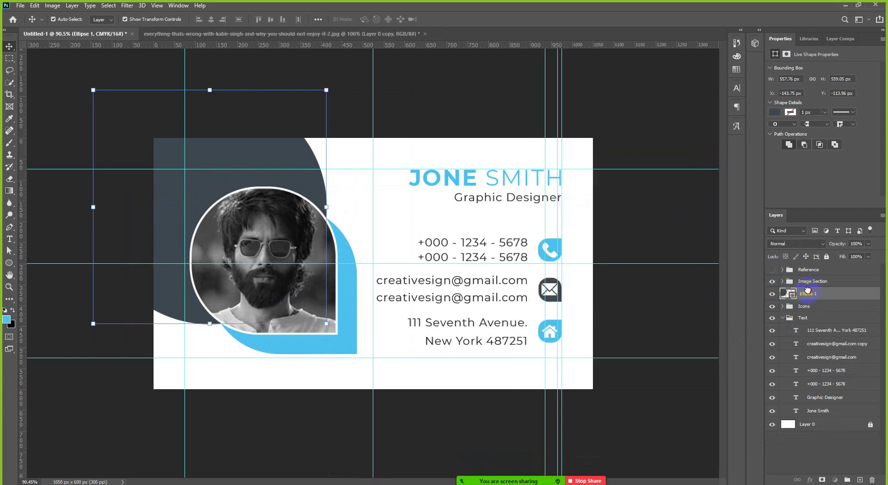
Step: Move the Ellipse 1 layer into the Image Section group, place it beneath Rectangle 2, and collapse the group
left_click_drag(808, 290, 809, 284)
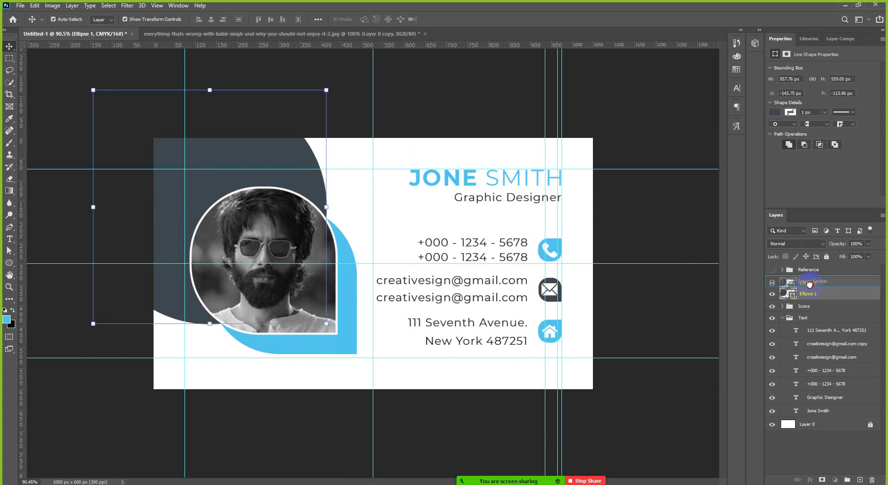
left_click_drag(810, 285, 808, 282)
left_click(782, 281)
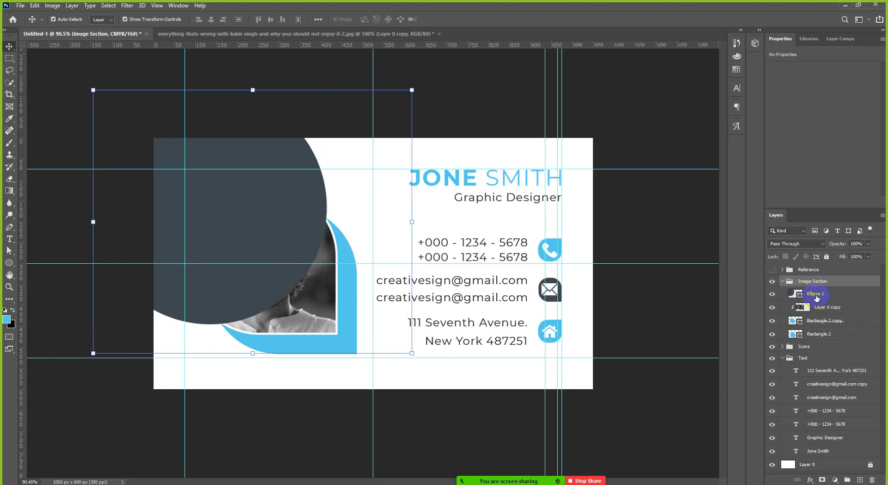
left_click_drag(818, 299, 826, 335)
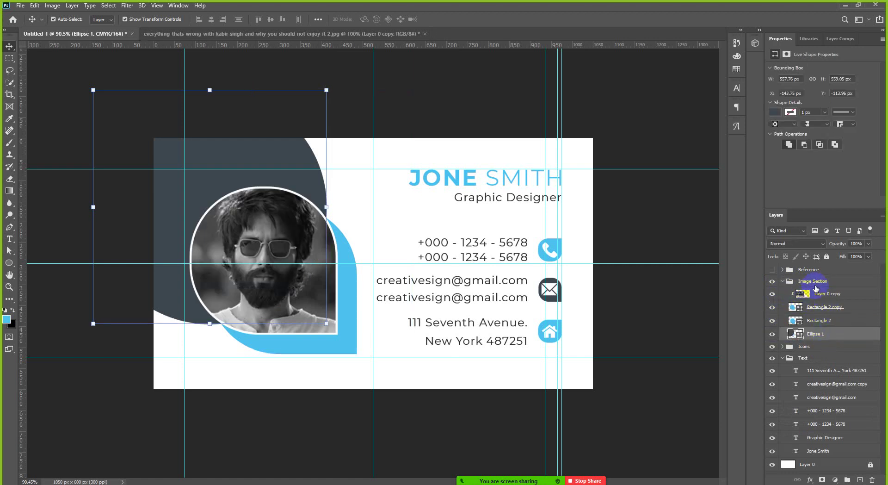
left_click(782, 282)
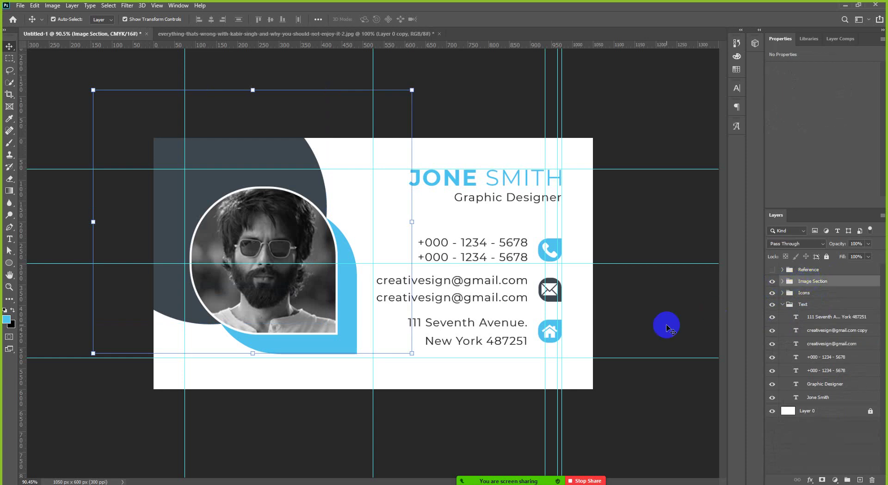
Step: Nudge the Image Section group 17 px to the left so the portrait's edge meets the left vertical guide, and deselect it
key("shift+Left")
key("shift+Left")
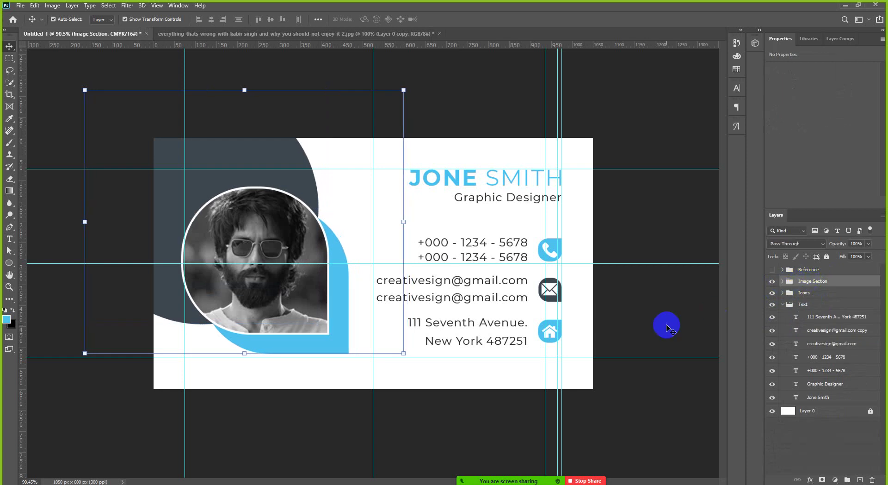
key("Right")
key("Right")
key("Right")
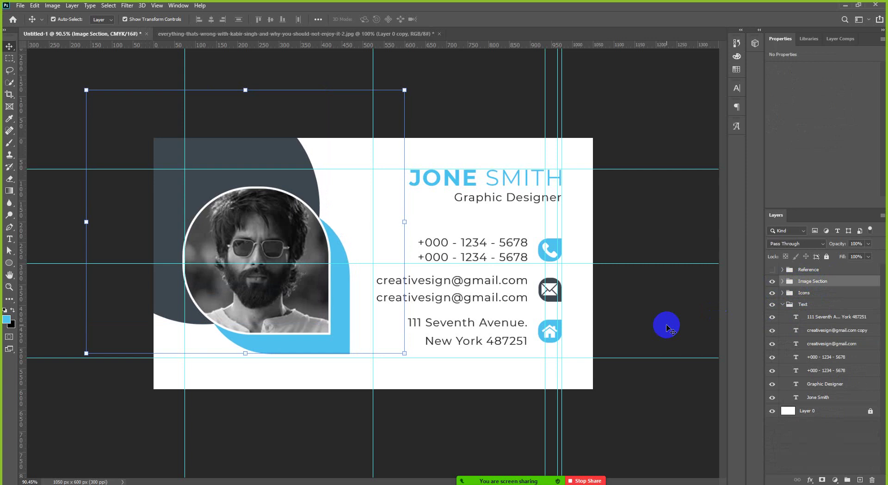
left_click(666, 326)
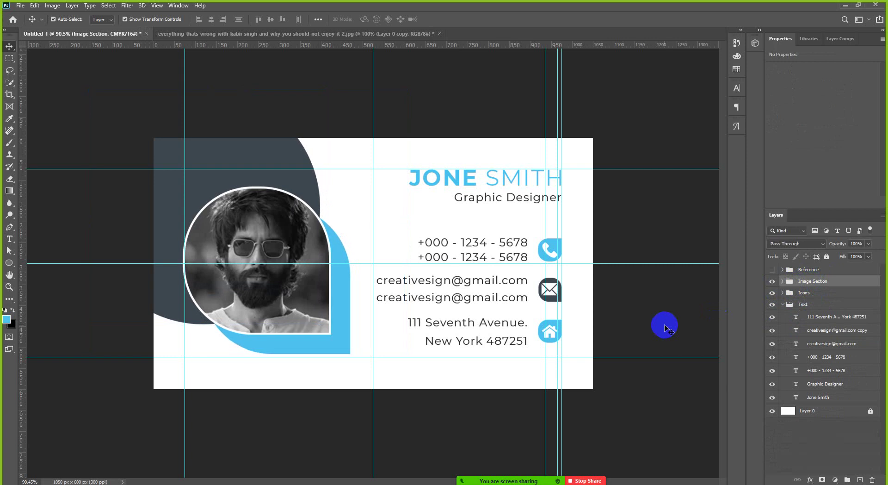
scroll(512, 298, "down", 1)
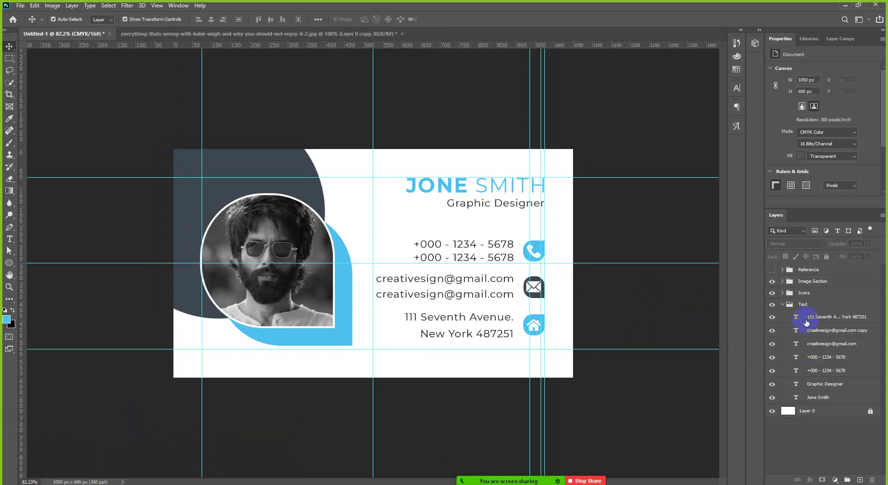
Step: Collapse the Text group, and show the Reference group to compare it with the card before hiding it again
left_click(782, 304)
left_click(772, 270)
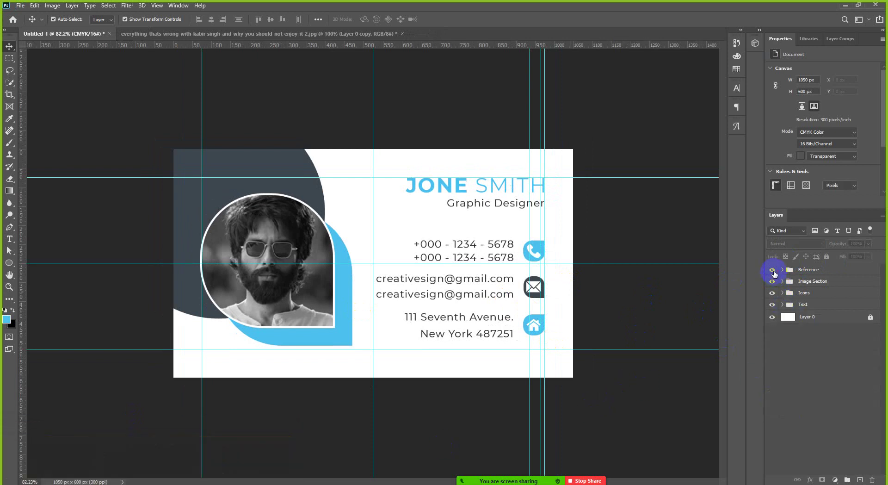
scroll(264, 252, "up", 3)
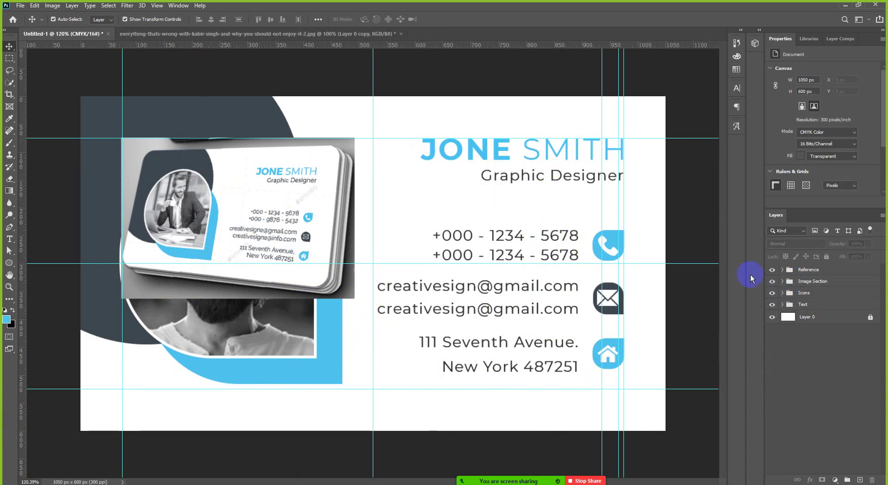
left_click(772, 269)
scroll(494, 330, "down", 1)
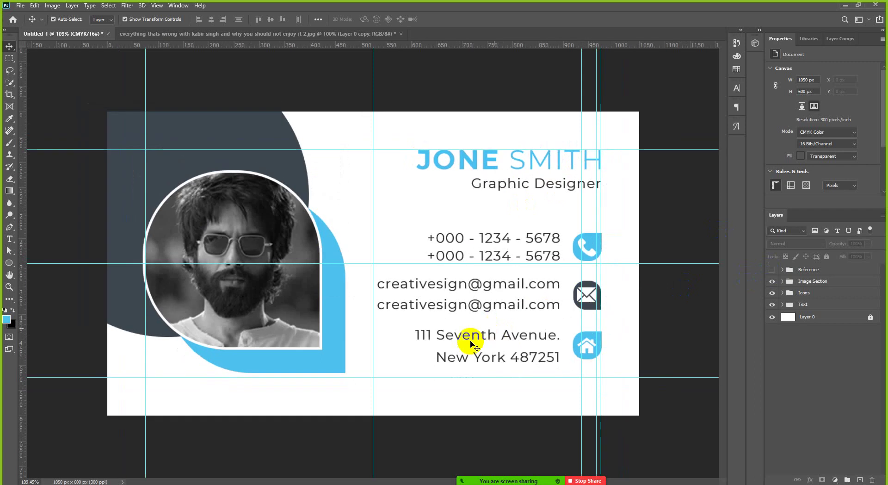
Step: Check the Zoom meeting's participant list and close it
mouse_move(83, 483)
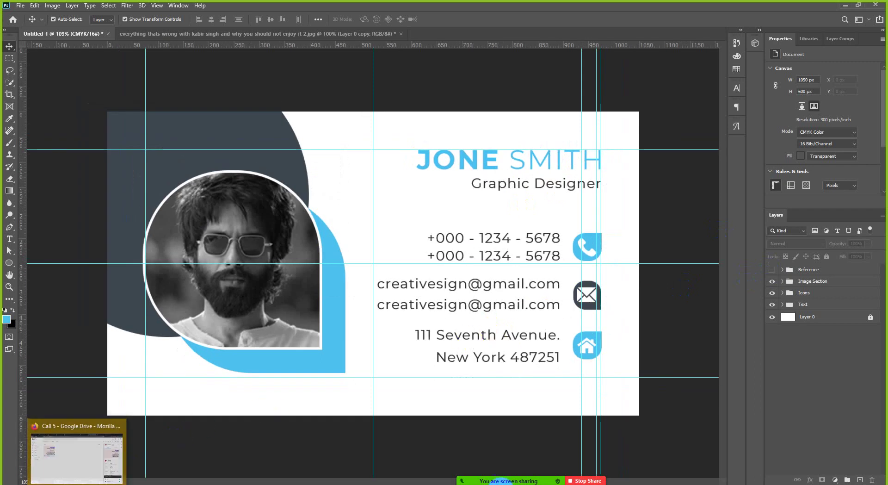
left_click(500, 477)
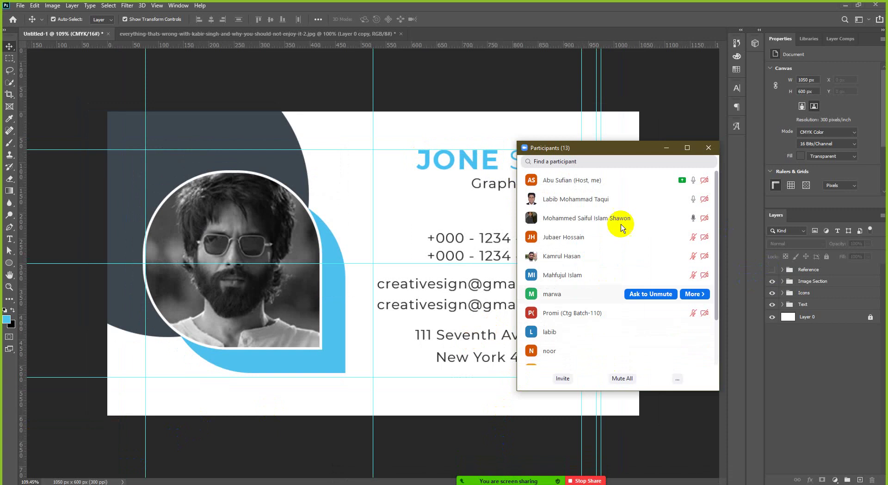
left_click(670, 146)
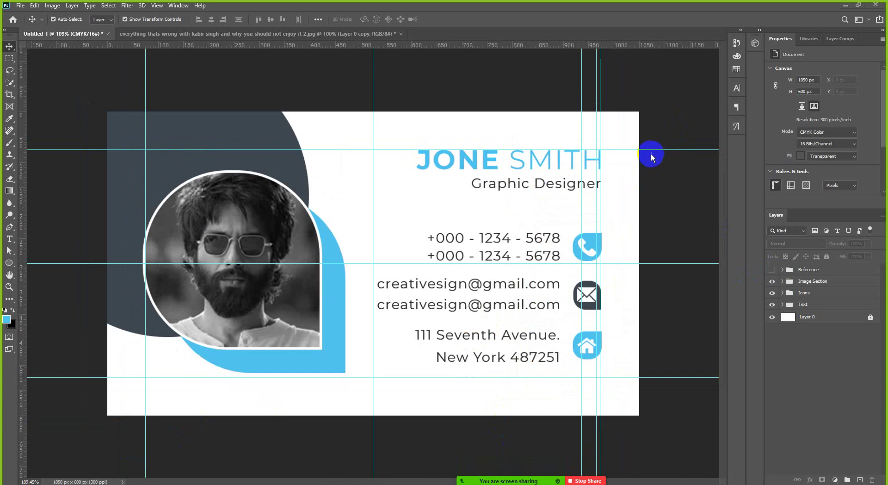
Step: Combine the Icons and Text groups into one new group
key("ctrl+minus")
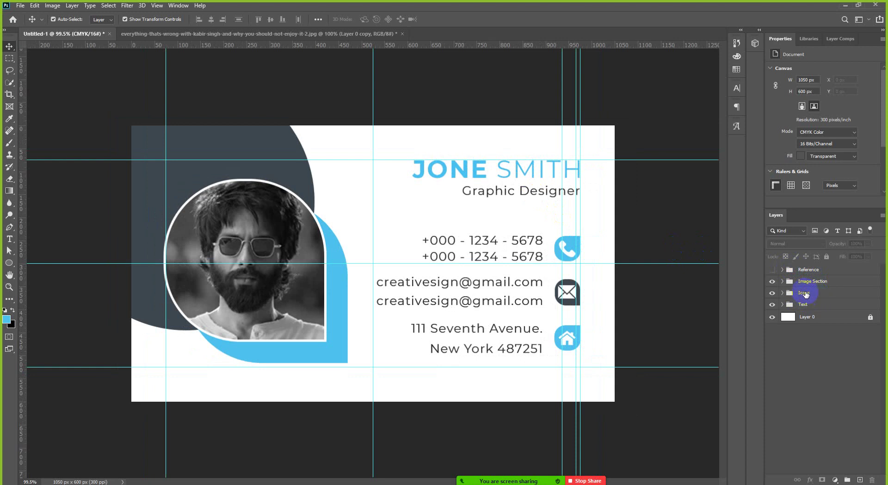
left_click(805, 294)
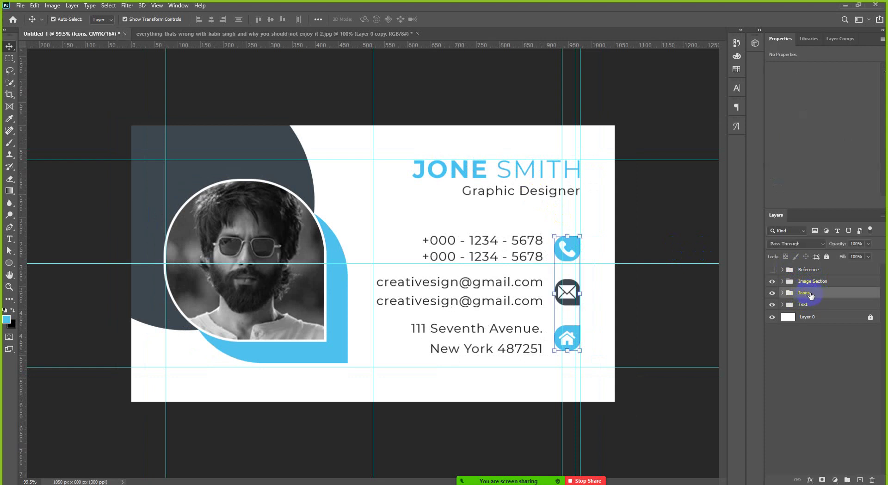
key("ctrl")
left_click(808, 305, "ctrl")
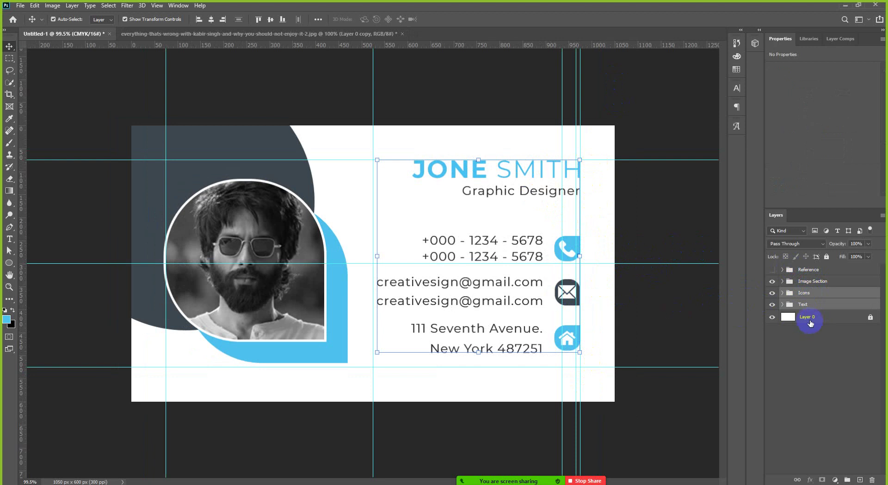
key("ctrl")
key("ctrl+g")
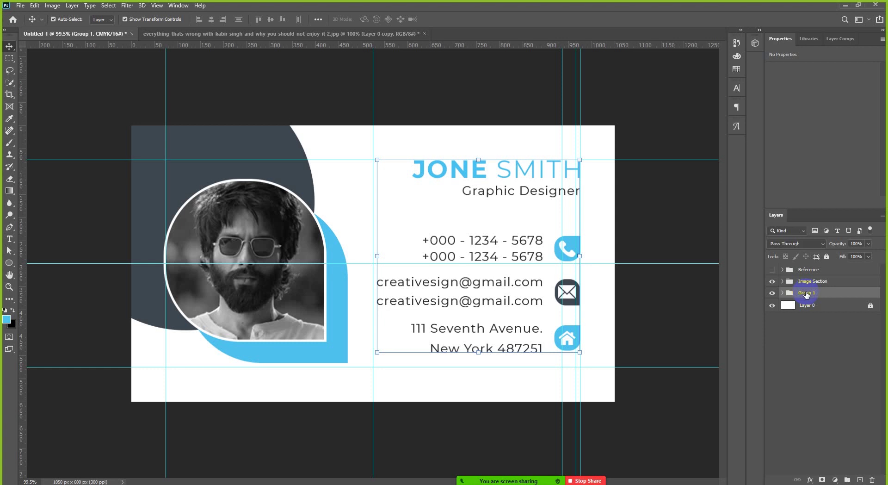
Step: Rename the new combined group as Text & Icons
double_click(806, 293)
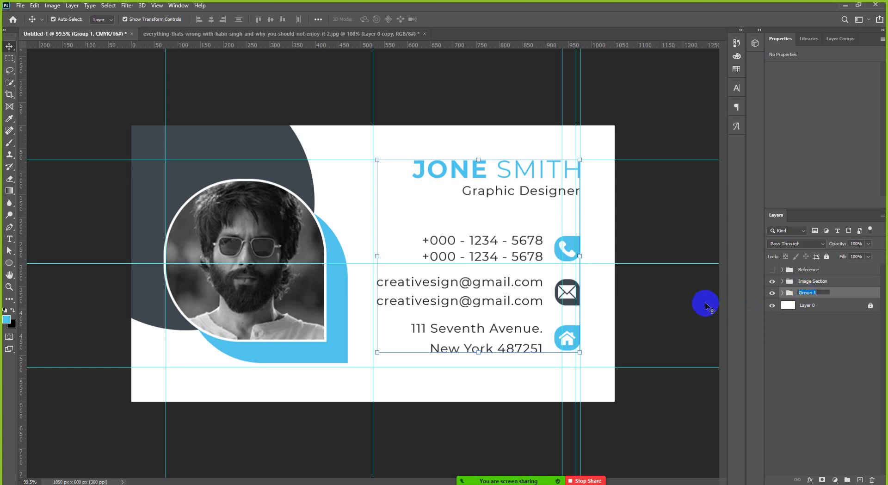
type("Name")
key("BackSpace")
key("BackSpace")
key("BackSpace")
type("Text & Icon")
key("Return")
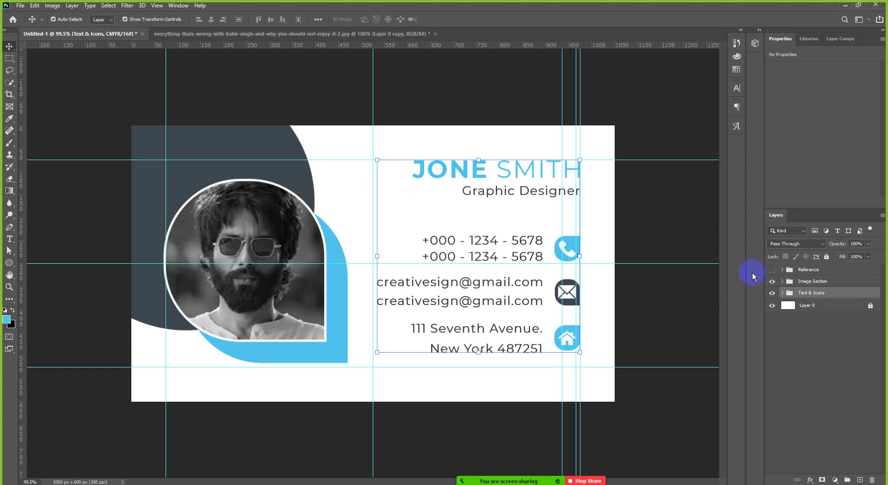
Step: Unlock Layer 0, try centring the Text & Icons group vertically on it, and undo everything back to the separate Icons and Text groups
left_click(870, 307)
key("ctrl")
left_click(811, 309, "ctrl")
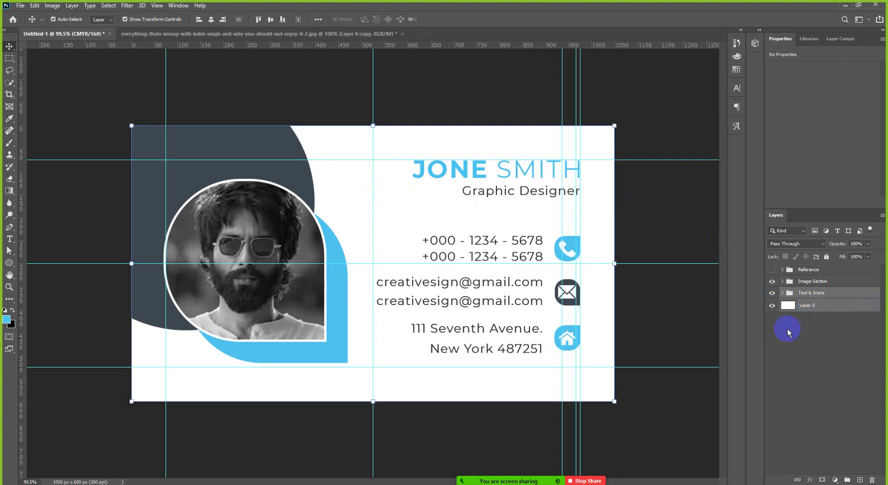
left_click(271, 20)
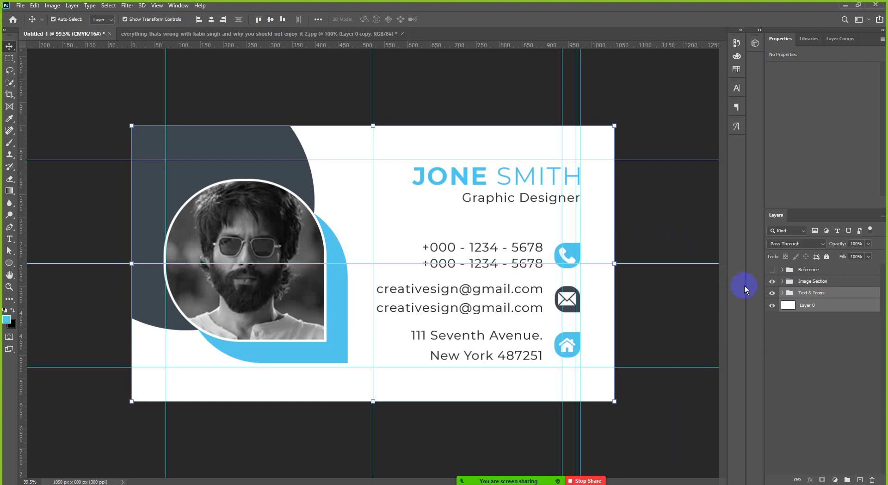
key("ctrl")
key("ctrl+z")
key("ctrl+z")
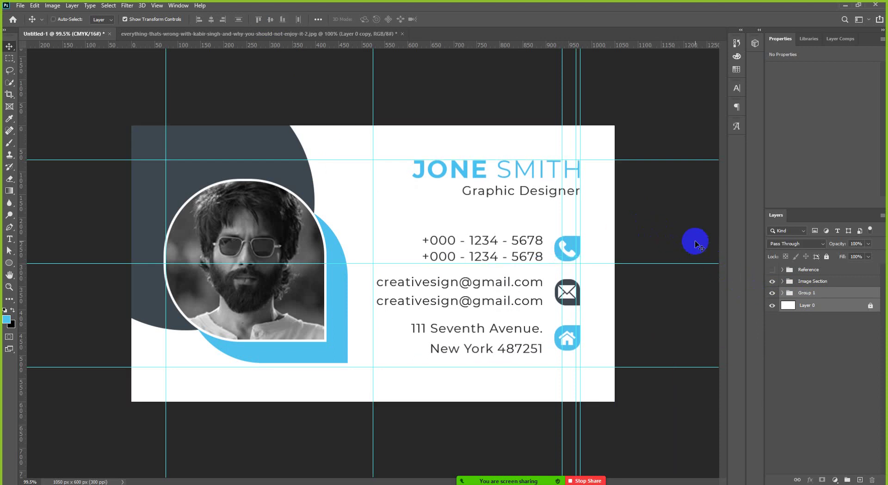
key("ctrl+z")
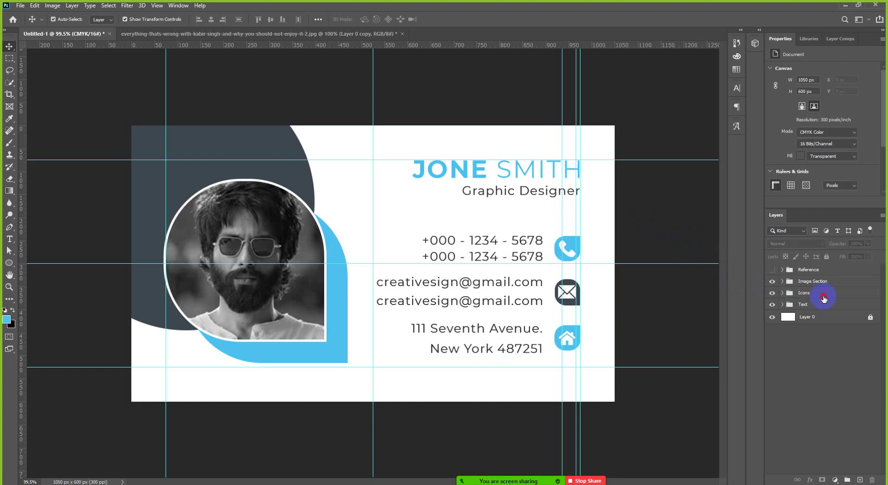
Step: Unlock Layer 0 and select it together with the Icons and Text groups
left_click(824, 298)
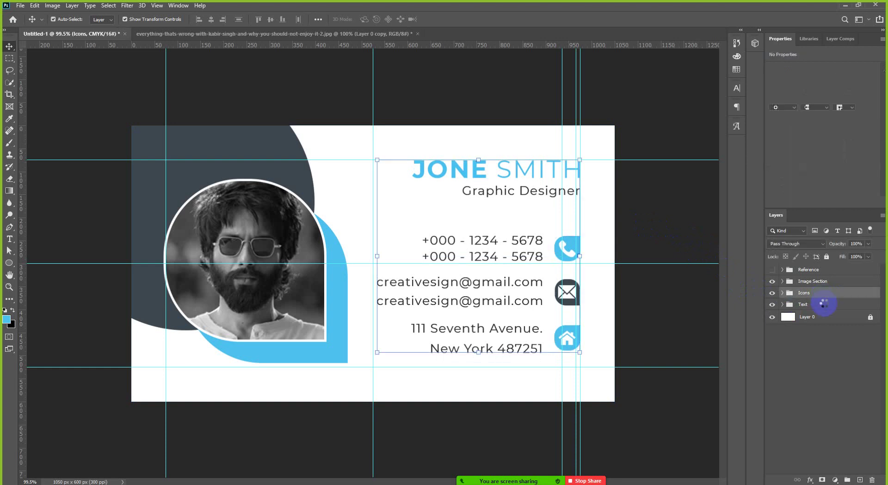
left_click(825, 304, "shift")
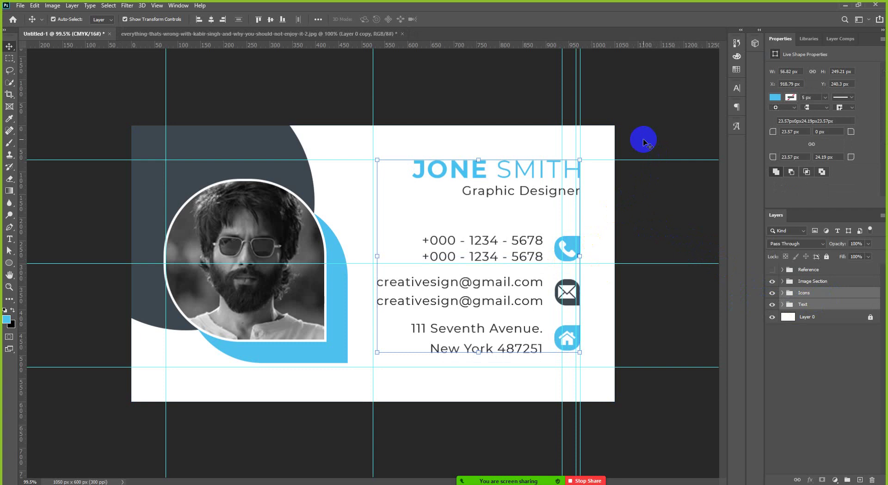
left_click(605, 144)
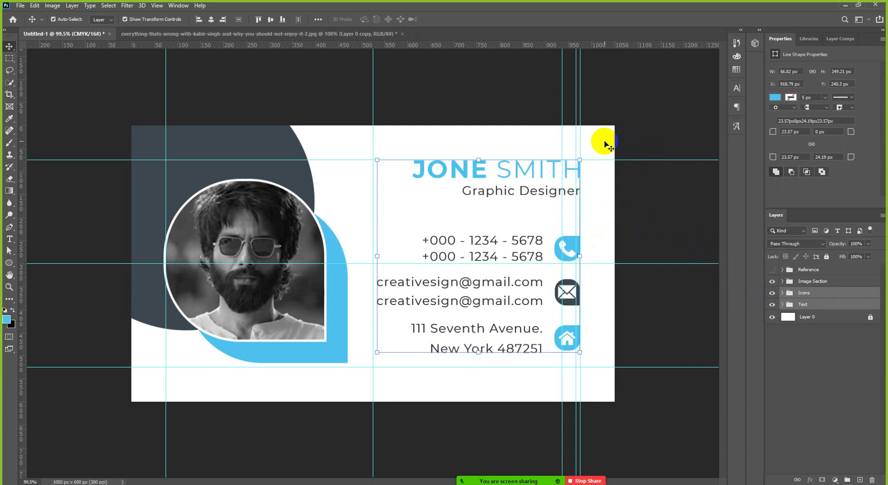
left_click(870, 319)
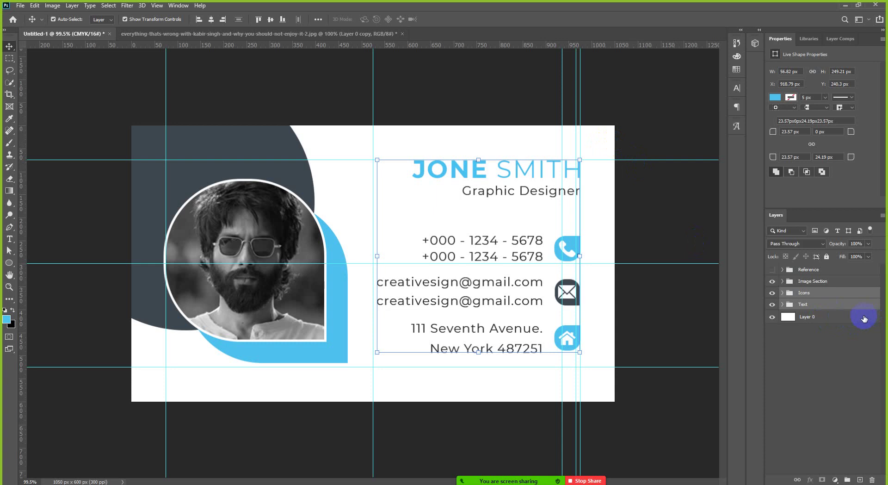
left_click(858, 319)
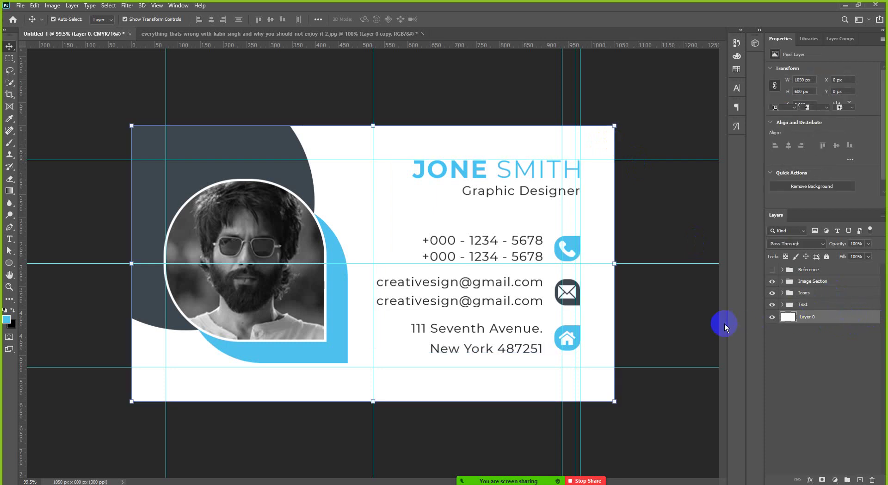
key("ctrl+z")
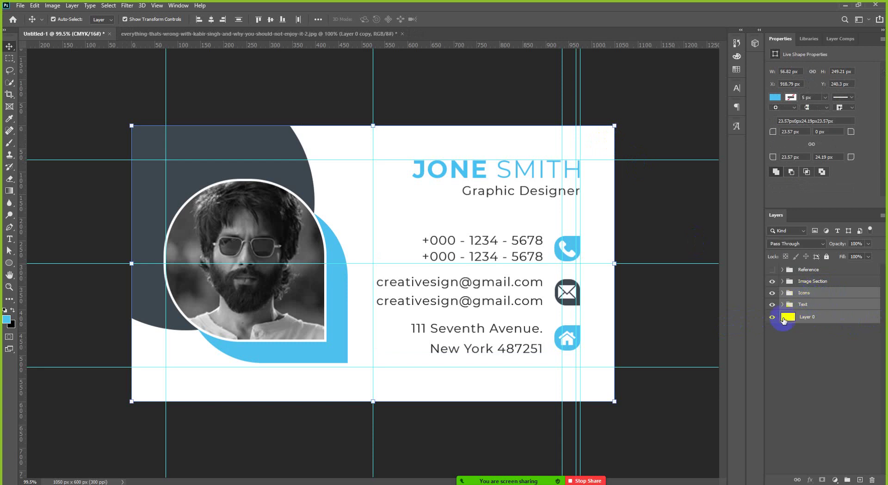
Step: Try aligning the vertical centres of the Icons and Text groups with Layer 0, undo the alignment and clear the selection
left_click(271, 20)
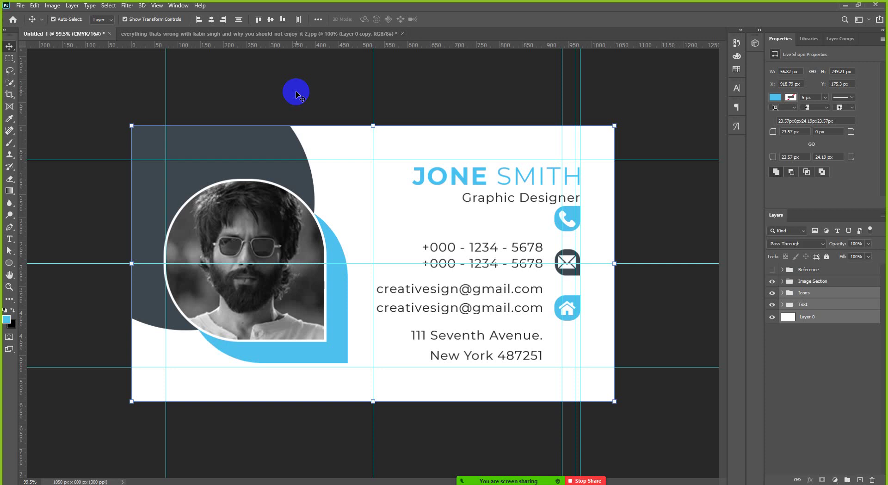
key("ctrl")
key("ctrl+z")
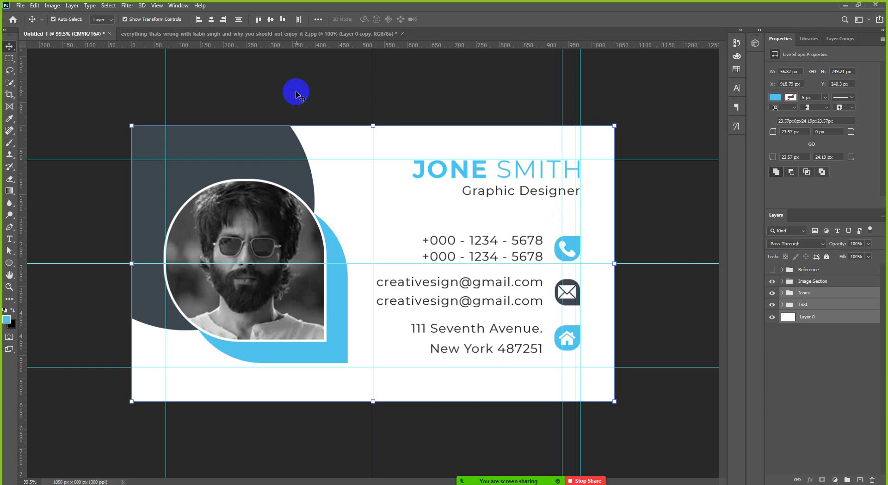
left_click(810, 349)
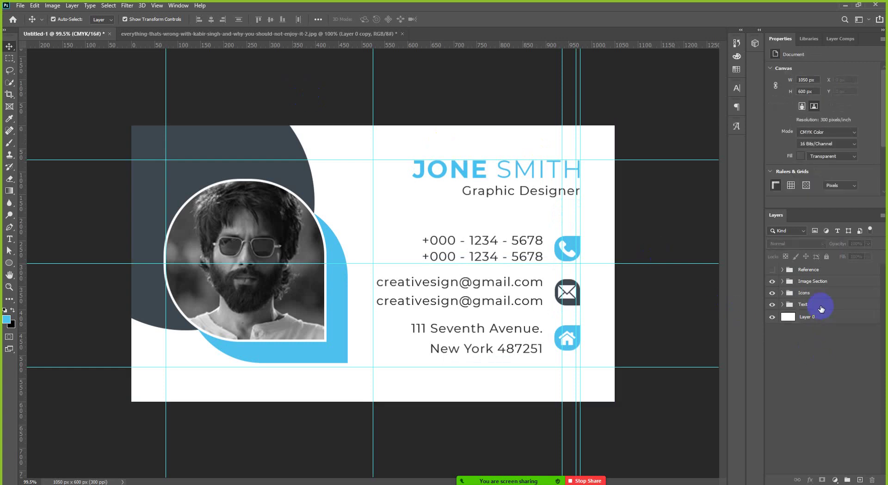
Step: Move the Icons and Text groups down together by about 15 px to centre them vertically, and collapse the Icons group
left_click(819, 305)
left_click(822, 294, "ctrl")
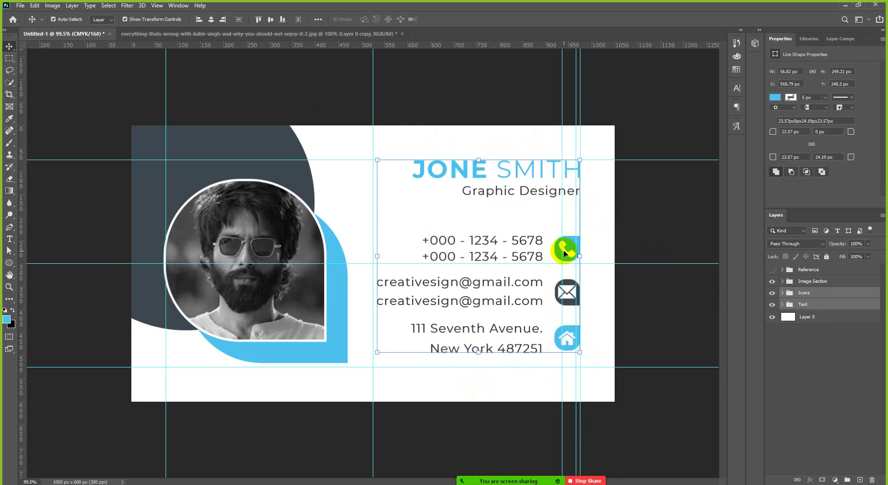
left_click_drag(570, 247, 569, 255)
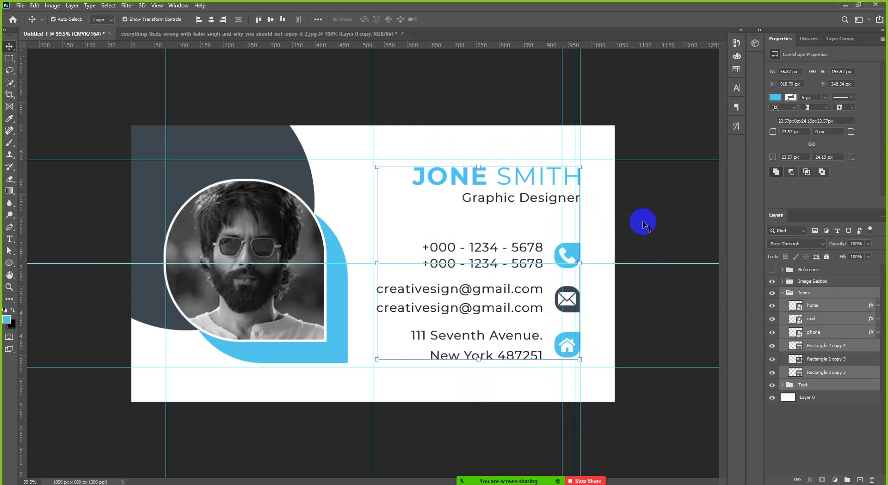
left_click(645, 224)
left_click(783, 292)
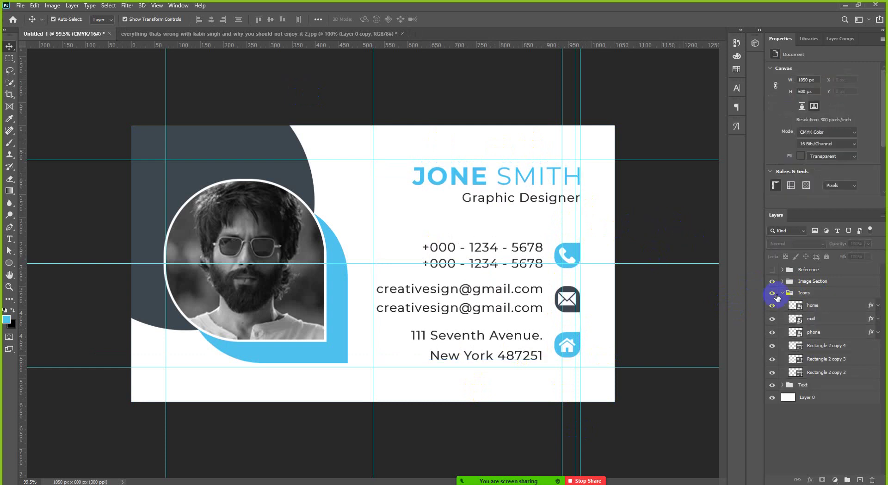
Step: Combine the Icons and Text groups into one new group and open its name for editing
left_click(790, 303)
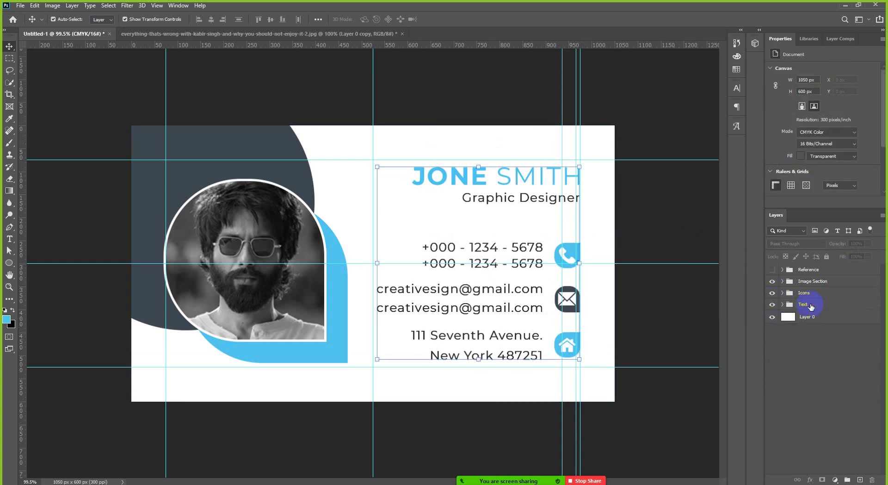
left_click(823, 294, "shift")
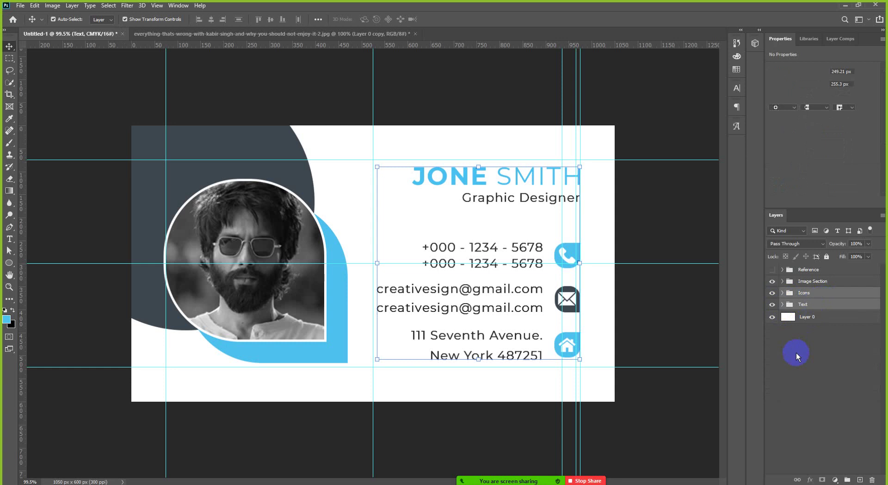
key("ctrl+g")
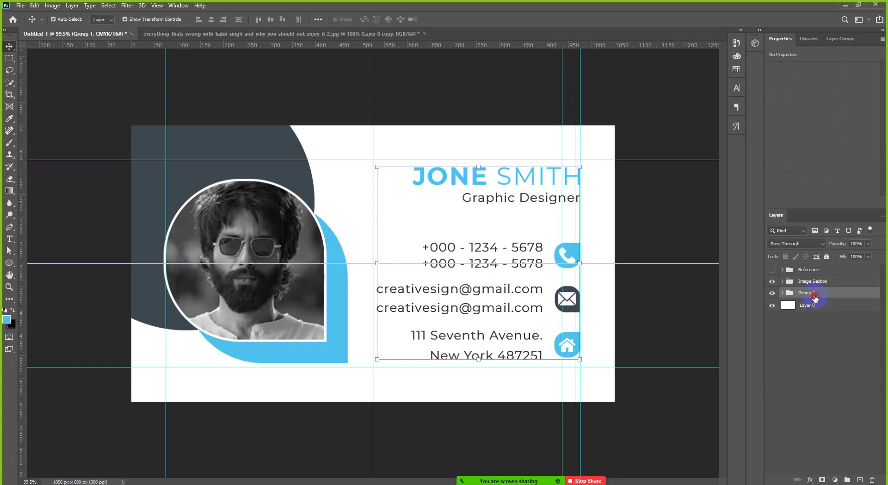
double_click(814, 295)
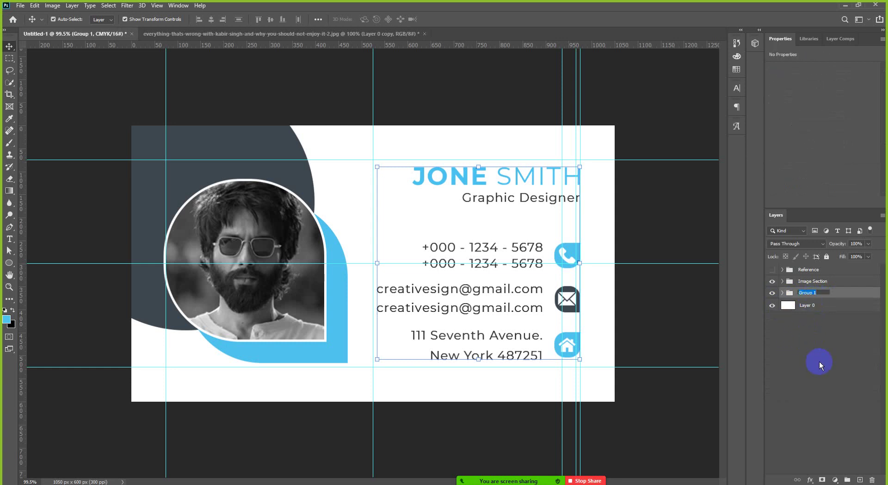